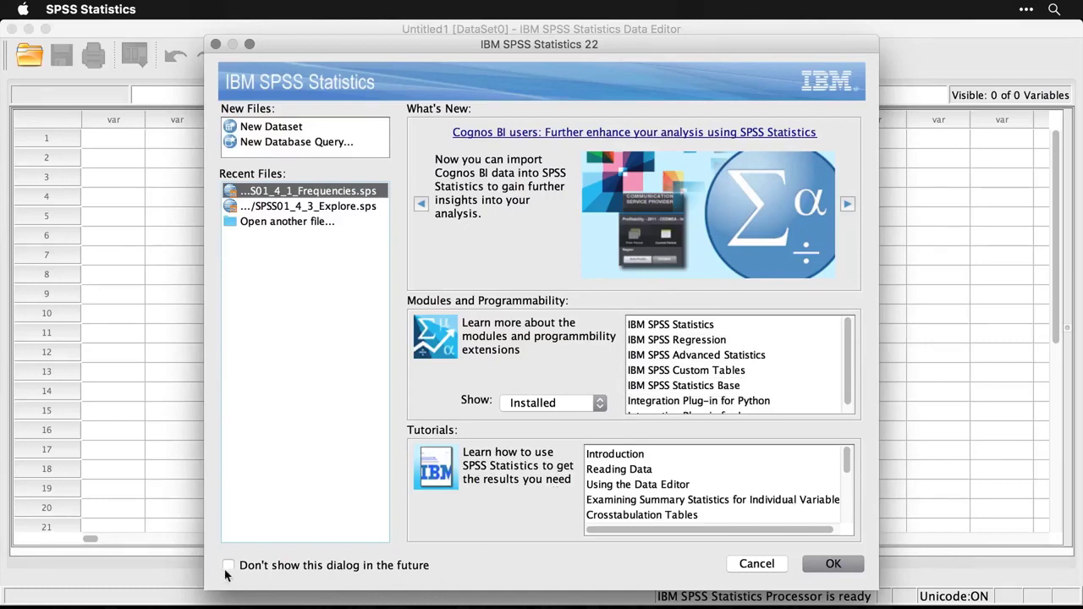
- Dismiss the welcome dialog and open the recently used demo.sav dataset
click(757, 564)
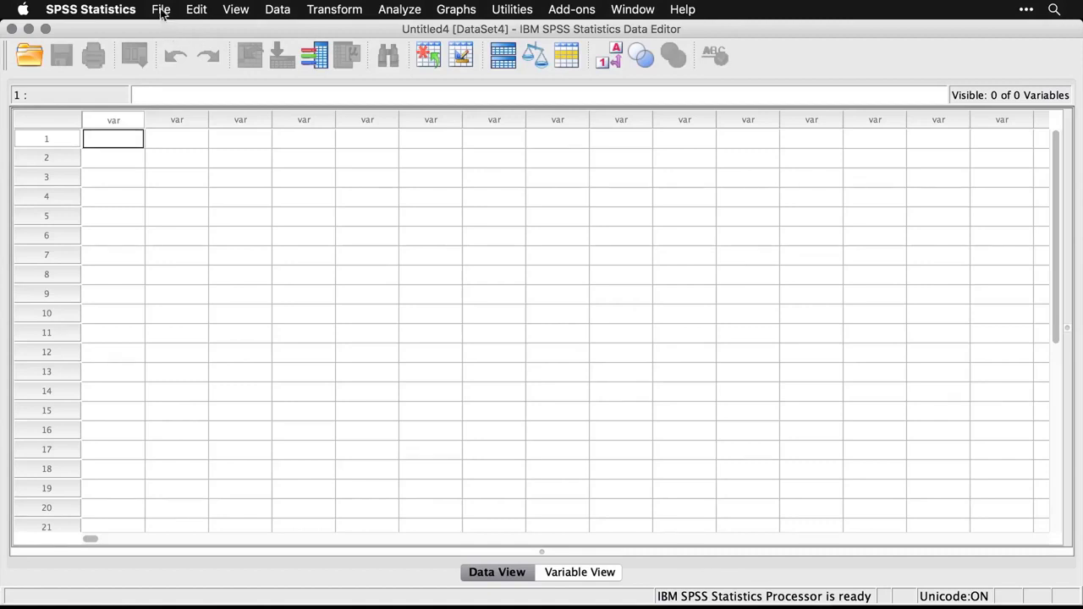
click(160, 10)
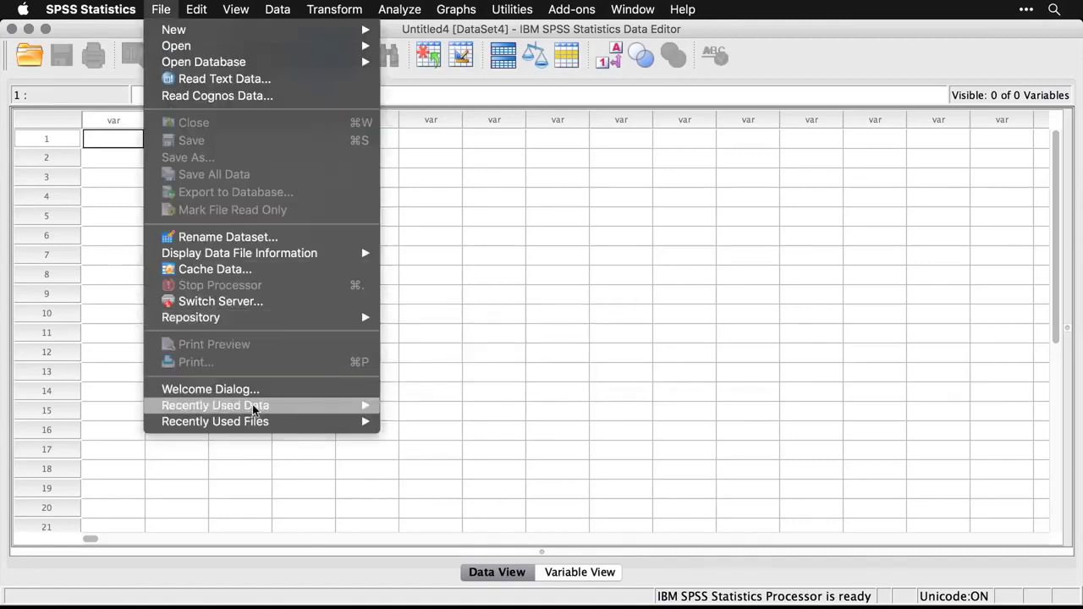
mouse_move(254, 408)
click(444, 406)
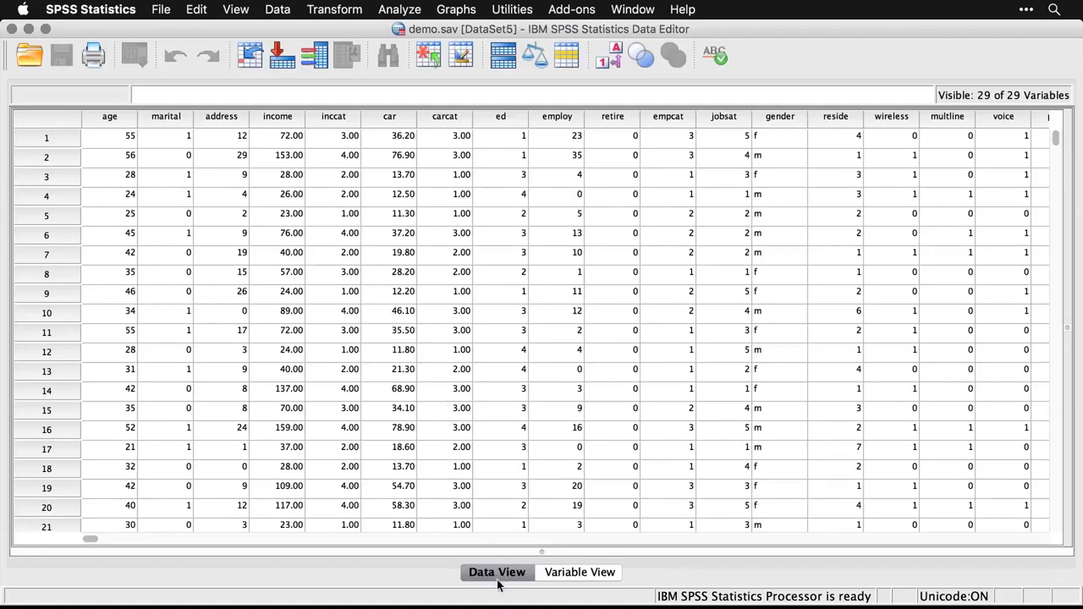
- Show the variable definitions and inspect the available type options for the age variable, leaving its type as is
click(570, 579)
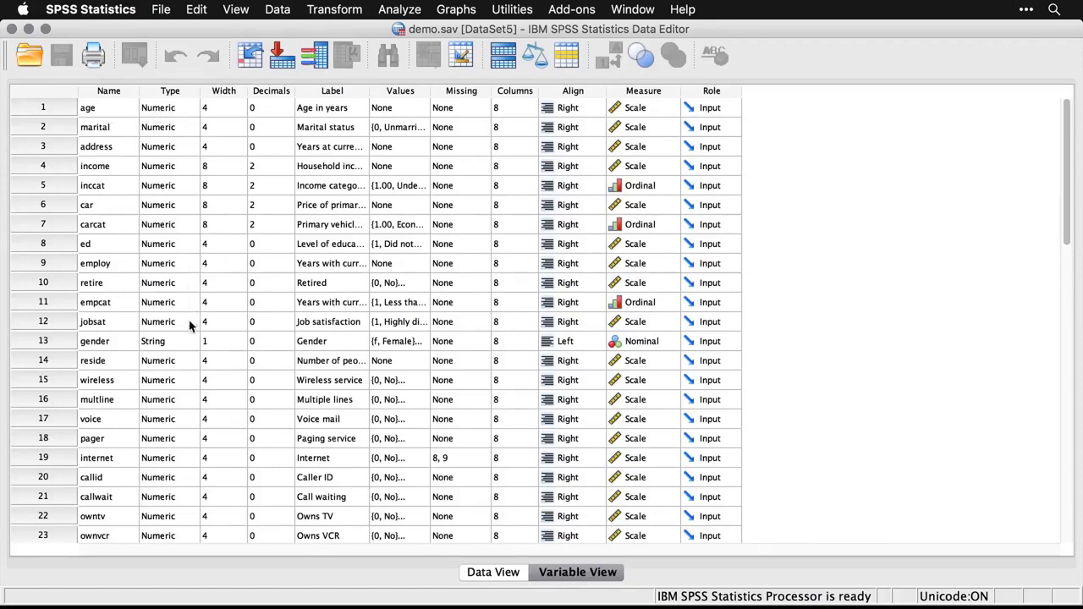
click(195, 115)
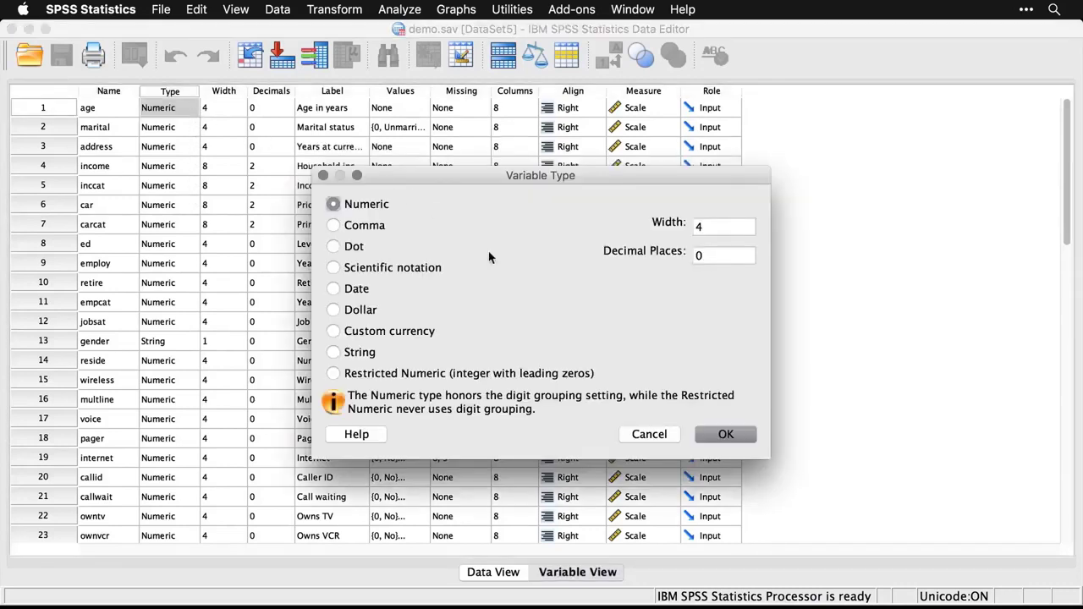
click(650, 435)
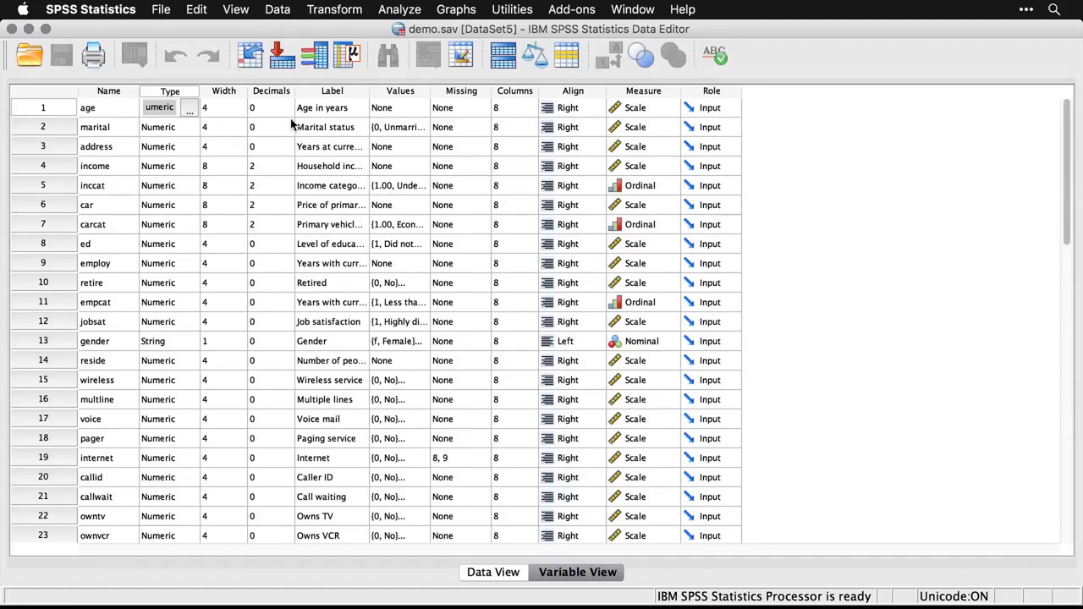
- Examine the variable labels, comparing the name of the age variable with its descriptive label
click(333, 91)
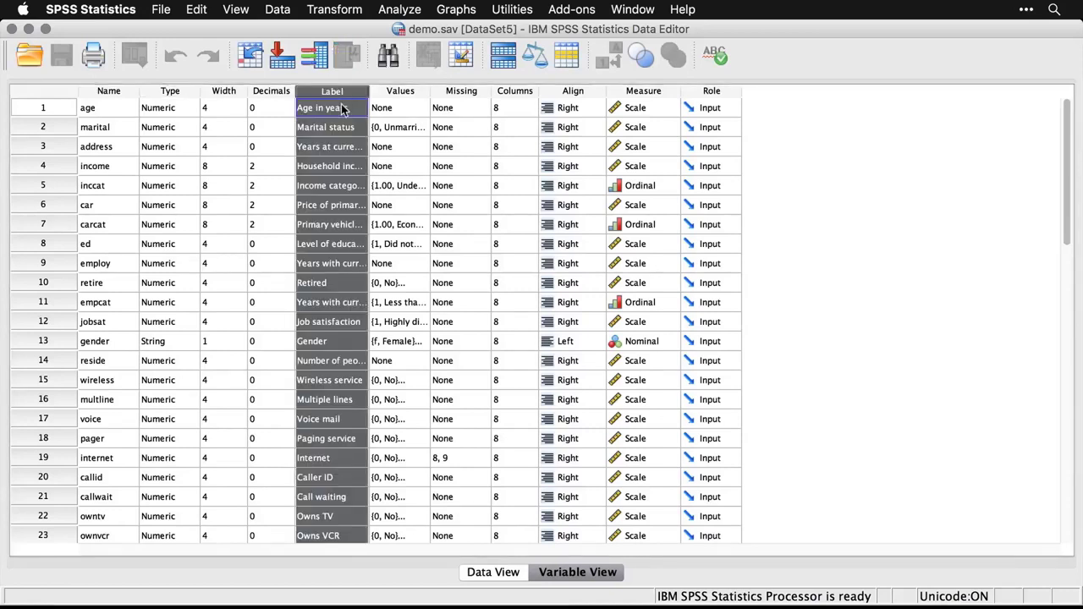
click(108, 111)
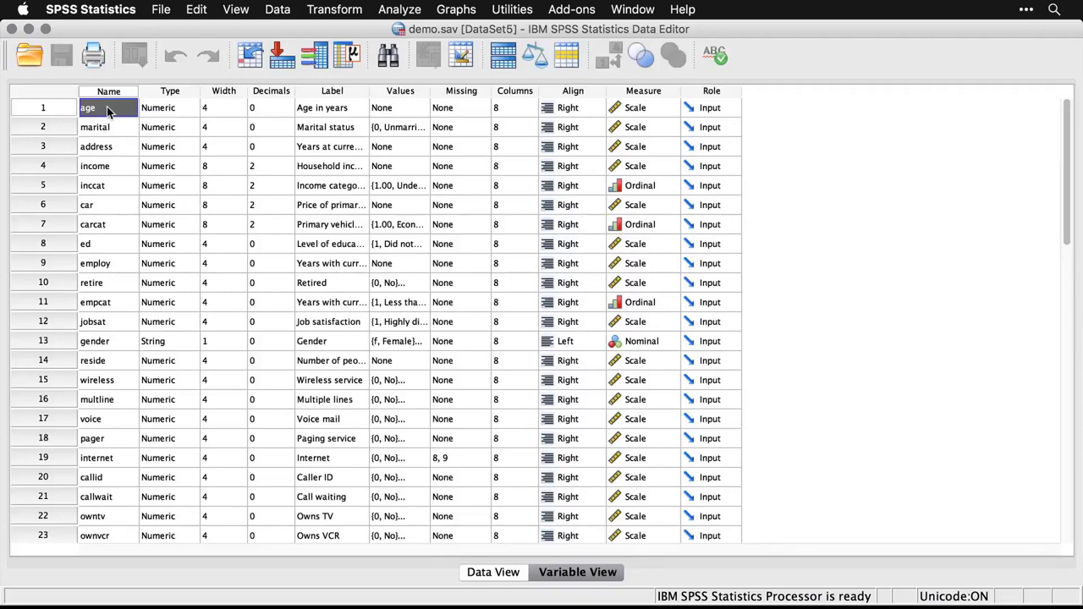
click(334, 115)
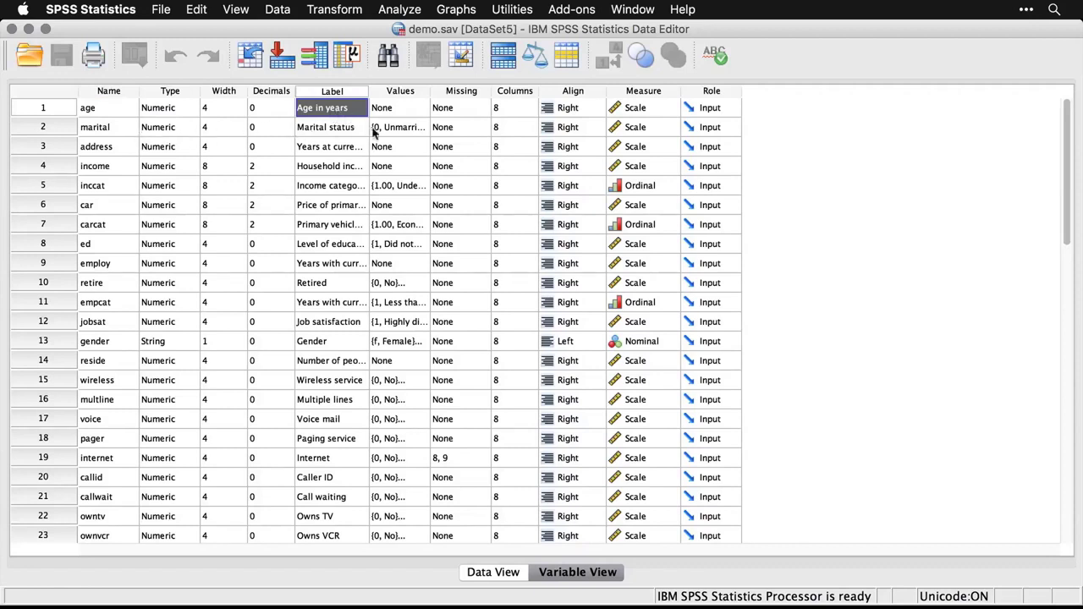
- Inspect the value labels defined for the marital variable and close them without editing
click(403, 135)
click(420, 128)
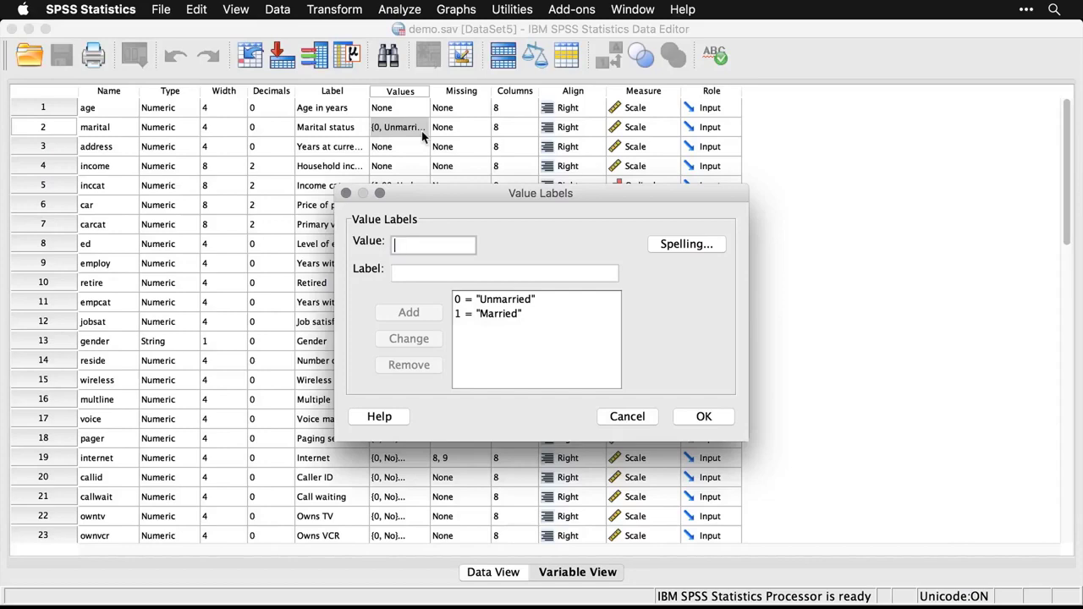
click(633, 420)
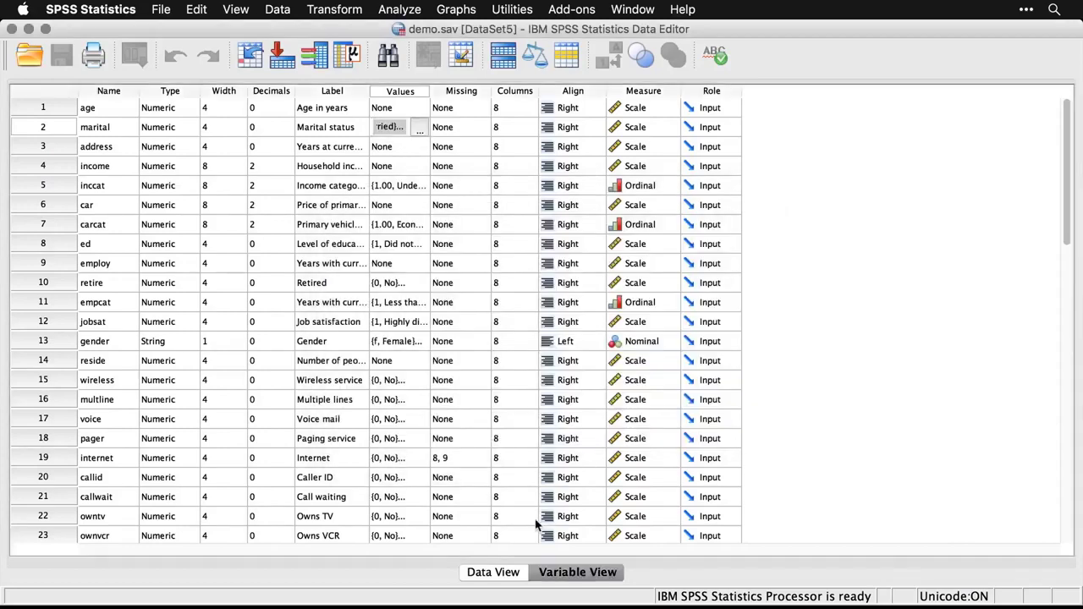
- Return to the data values, display value labels in place of the codes, and switch back to the codes
click(503, 579)
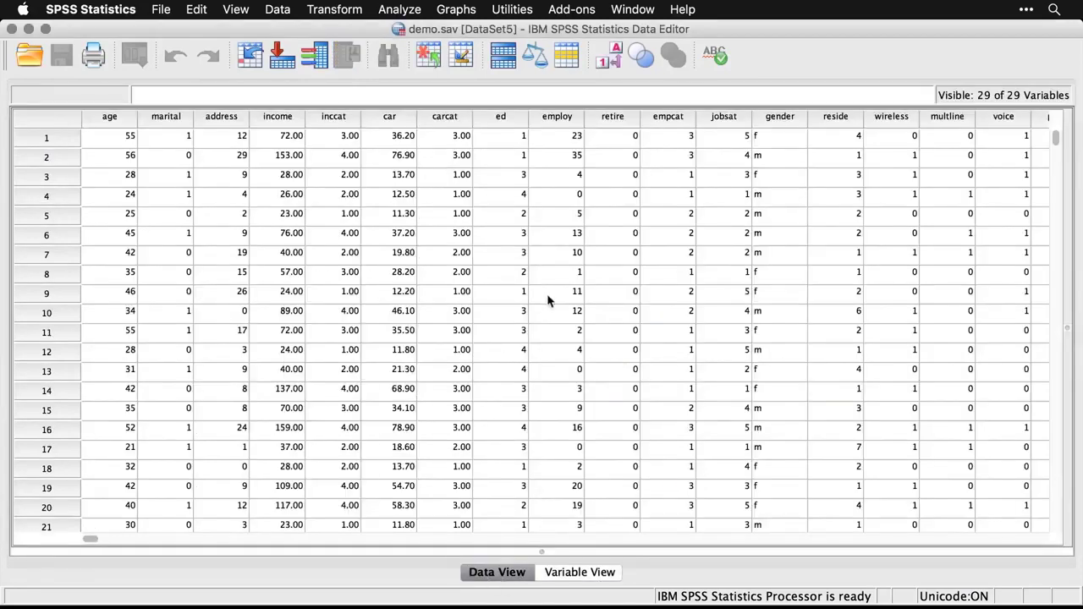
click(612, 63)
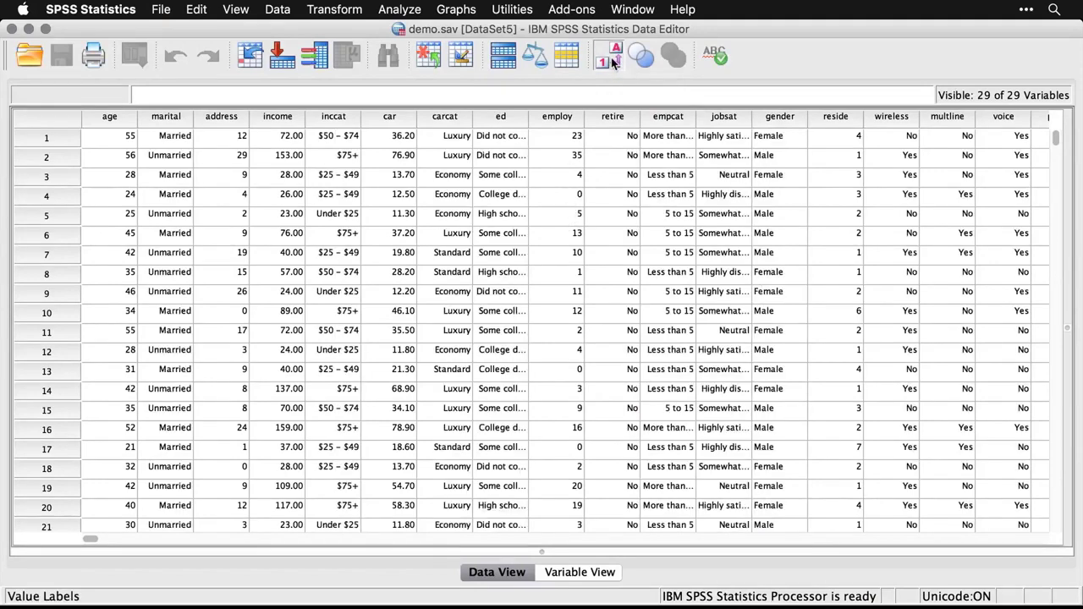
click(612, 64)
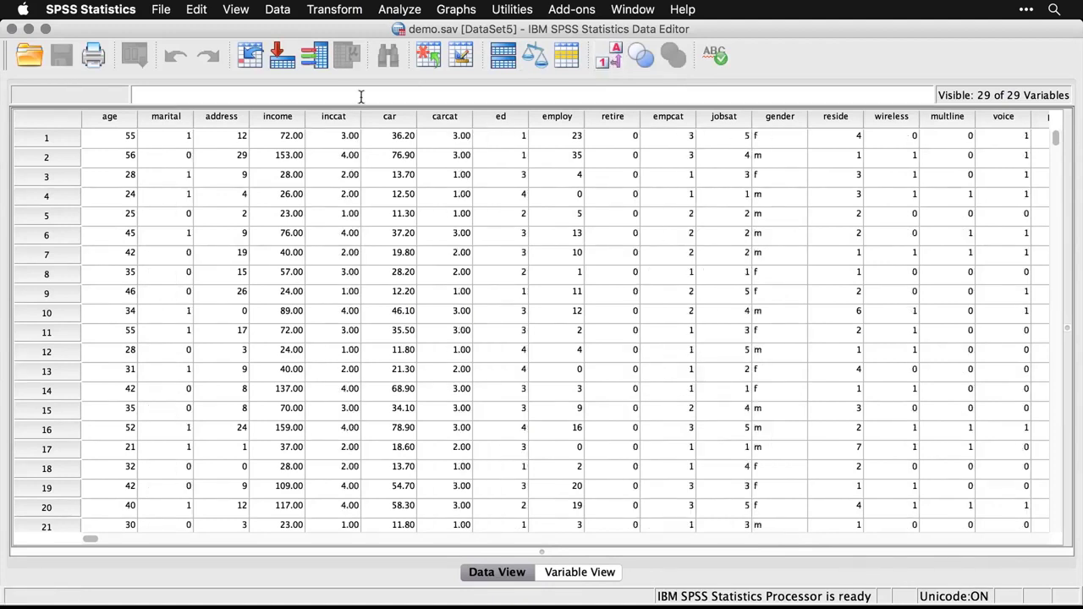
mouse_move(172, 124)
mouse_move(220, 121)
- Go back to the variable definitions and inspect the measurement level options for age without changing them
click(580, 573)
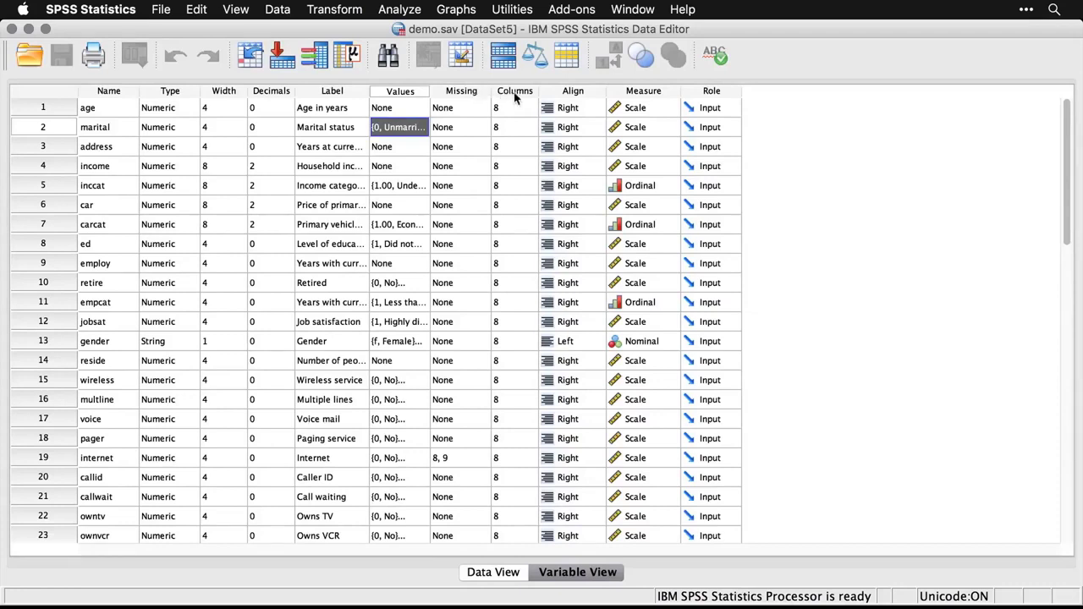
click(672, 109)
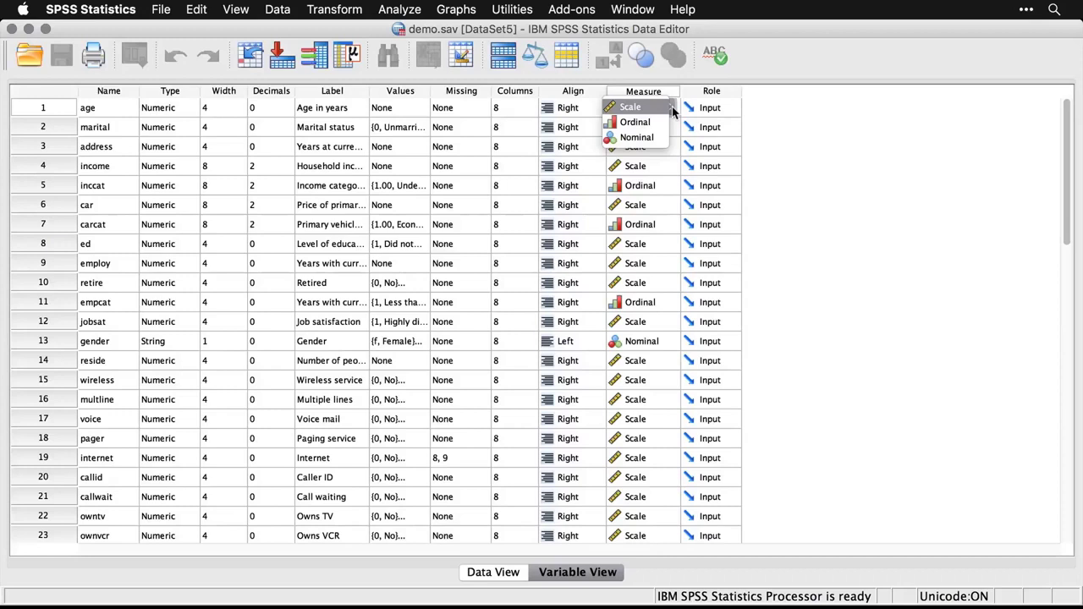
click(796, 105)
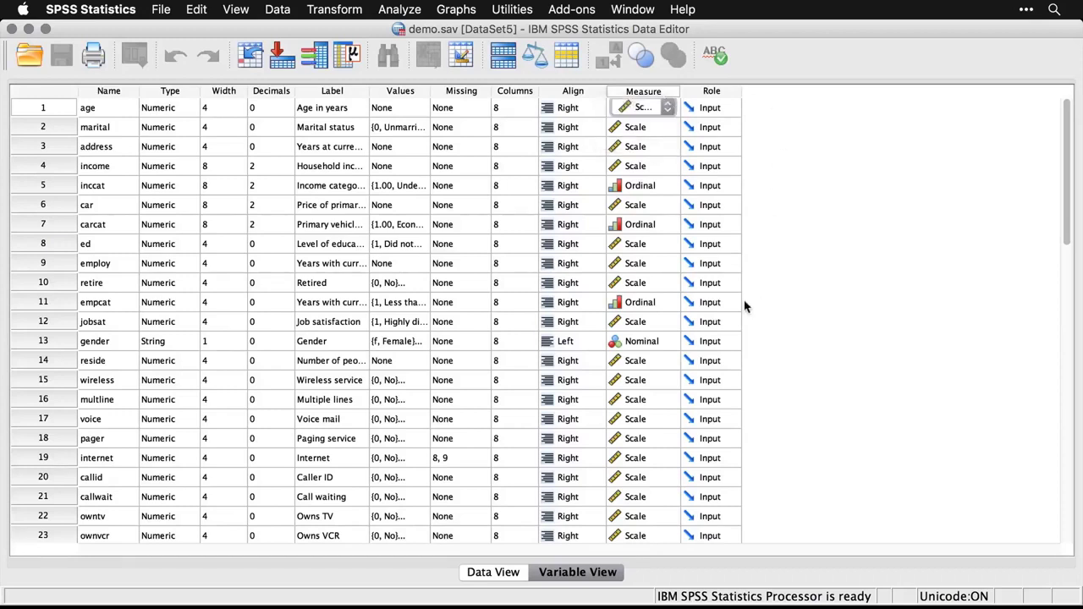
- Inspect the role options for age without changing them, and look through the full list of variables
click(736, 107)
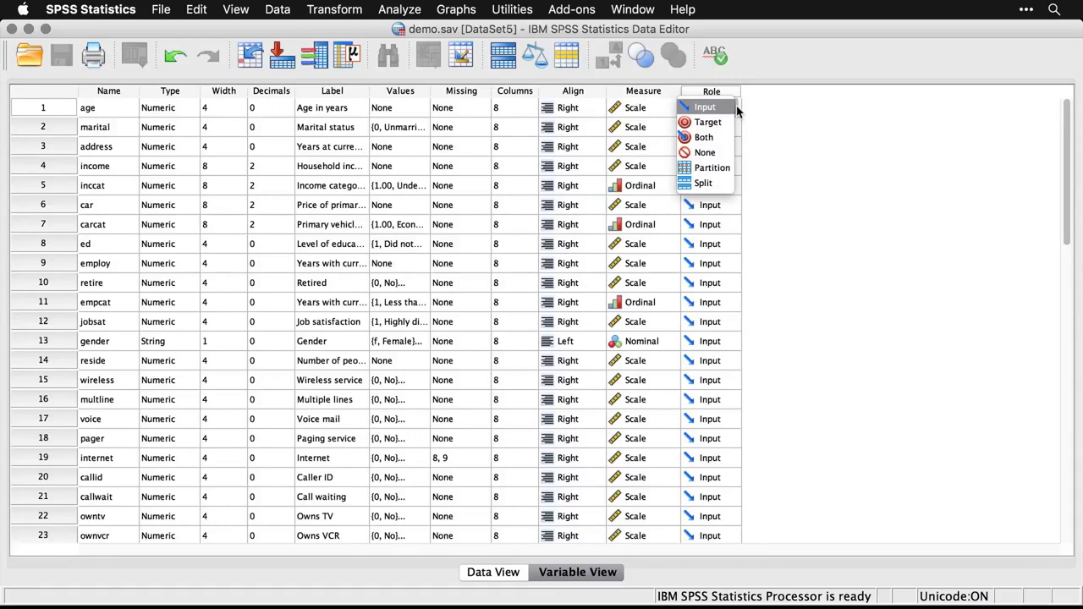
click(800, 141)
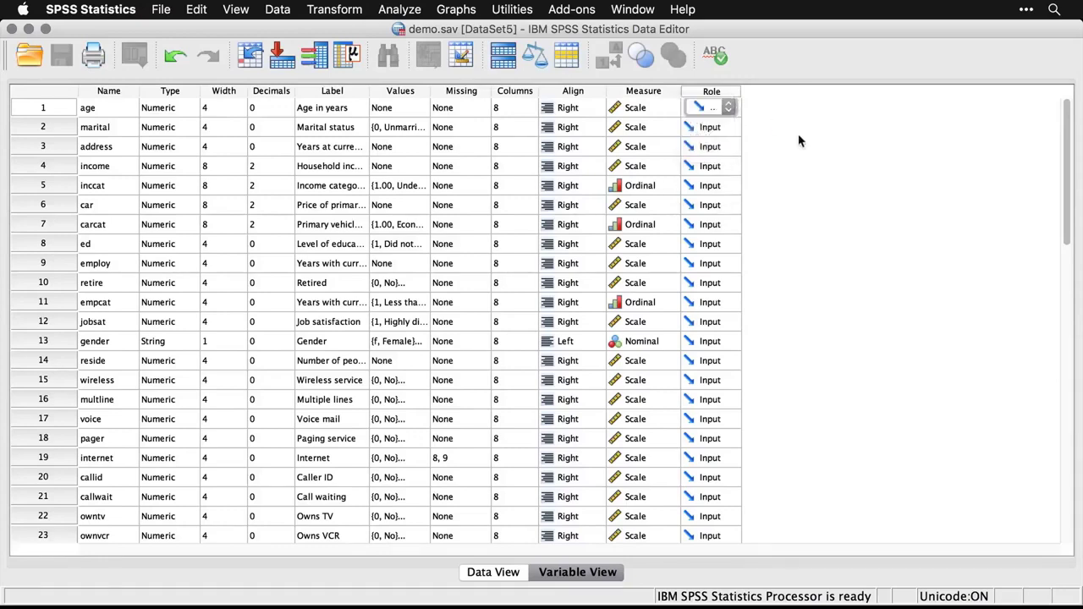
scroll(799, 141, down, 6)
scroll(800, 141, up, 6)
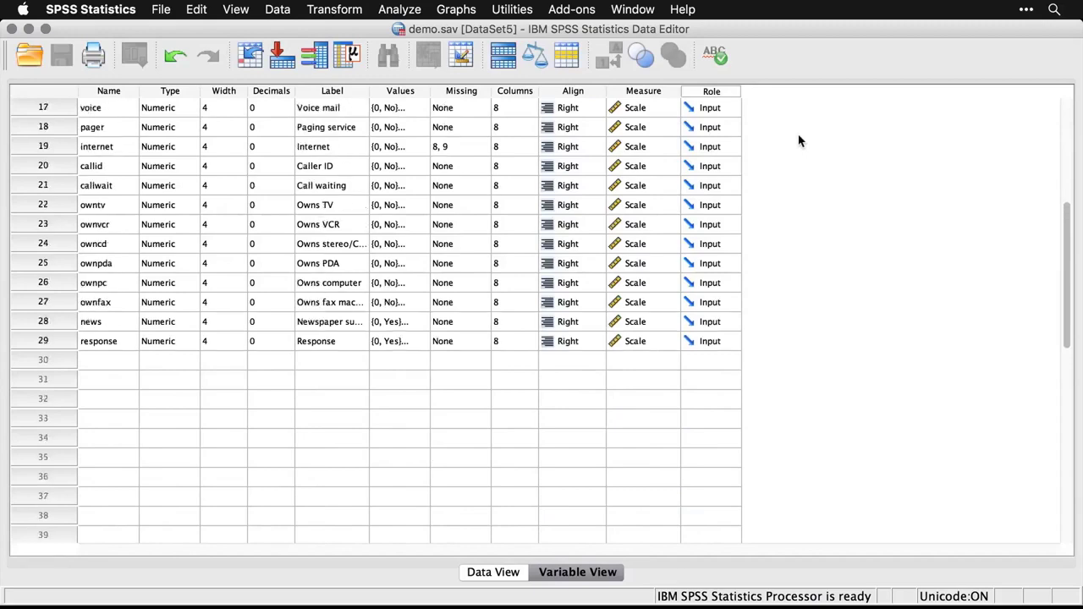
scroll(799, 141, up, 1)
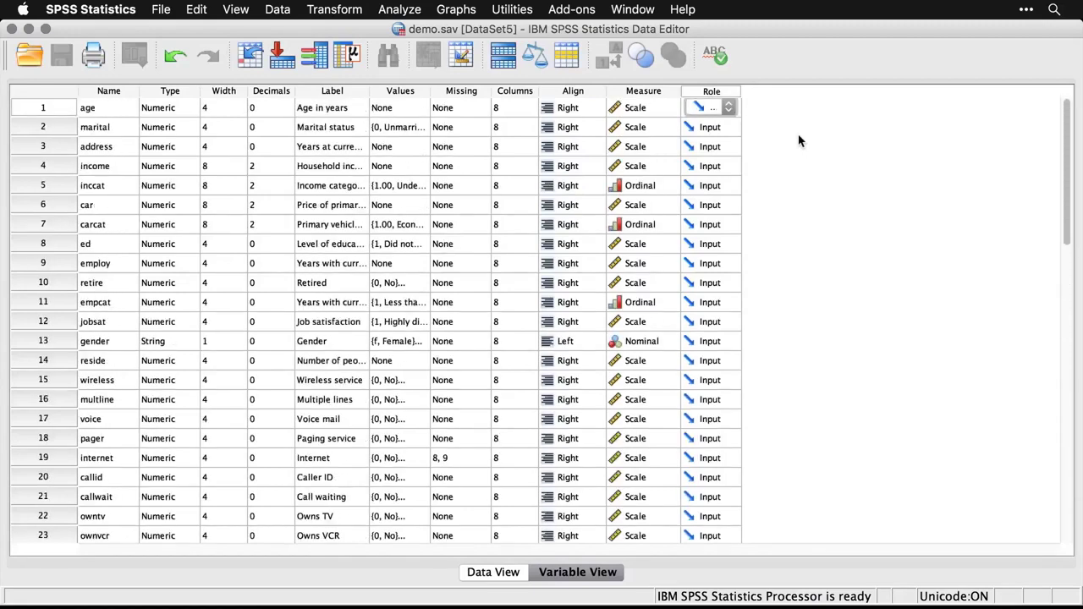
- Return to the data values and create a legacy histogram of Age in years [age]
click(492, 573)
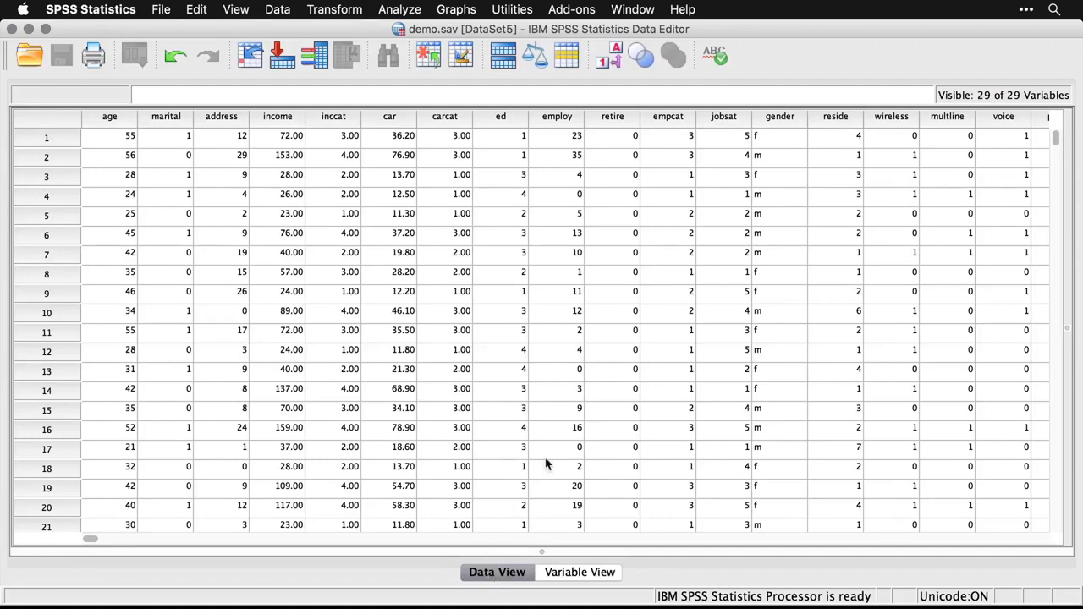
click(458, 9)
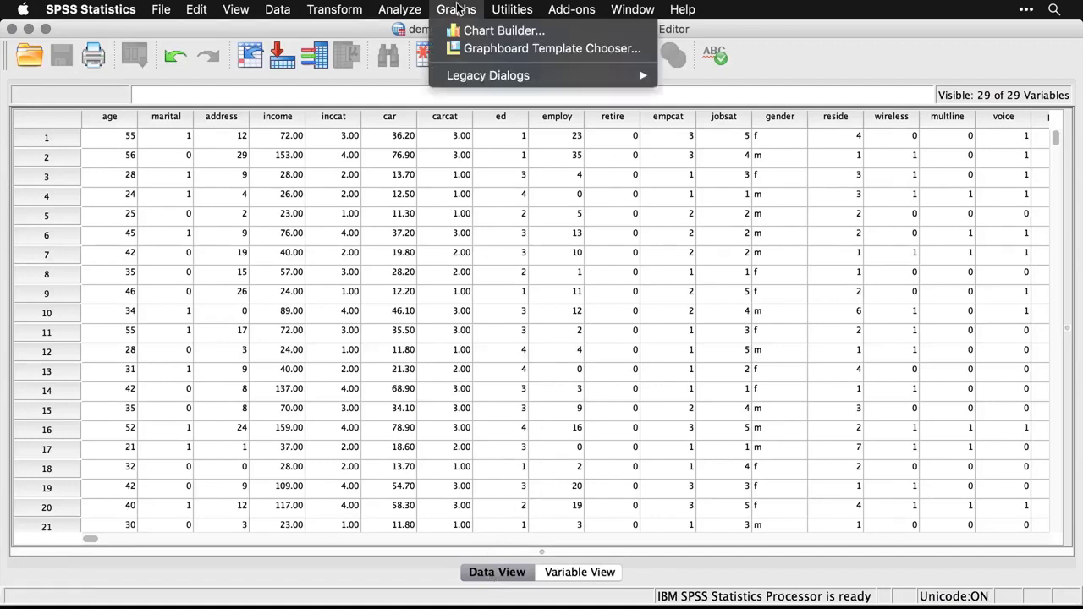
mouse_move(472, 72)
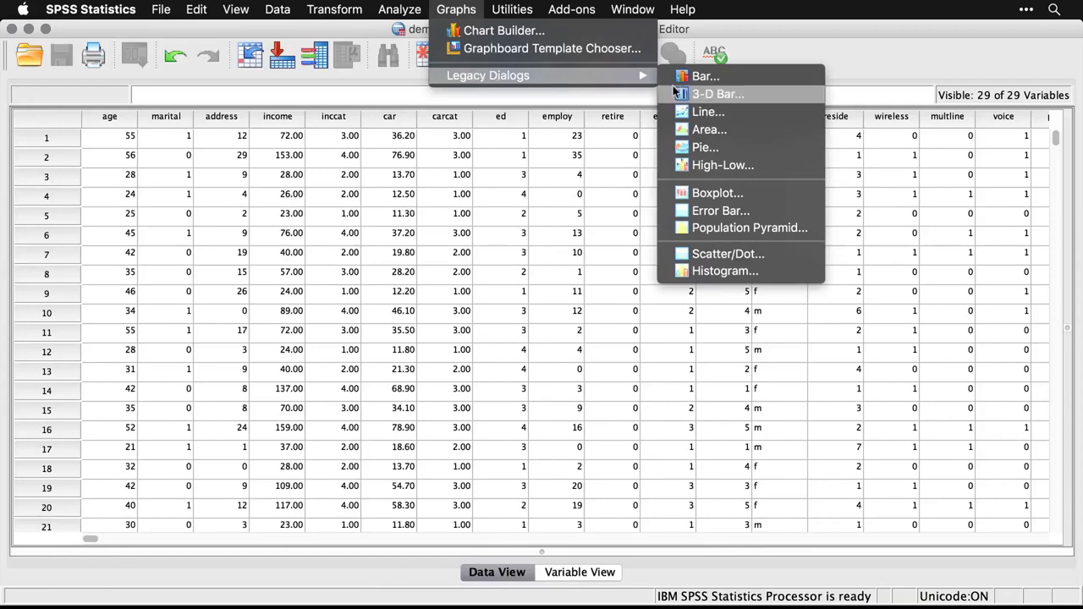
click(708, 266)
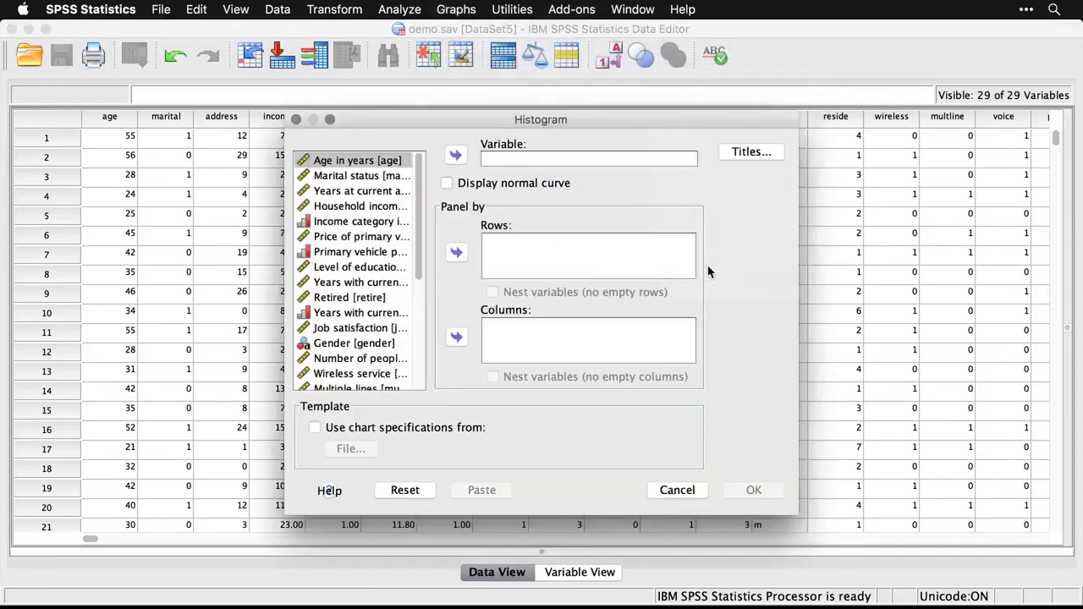
click(456, 155)
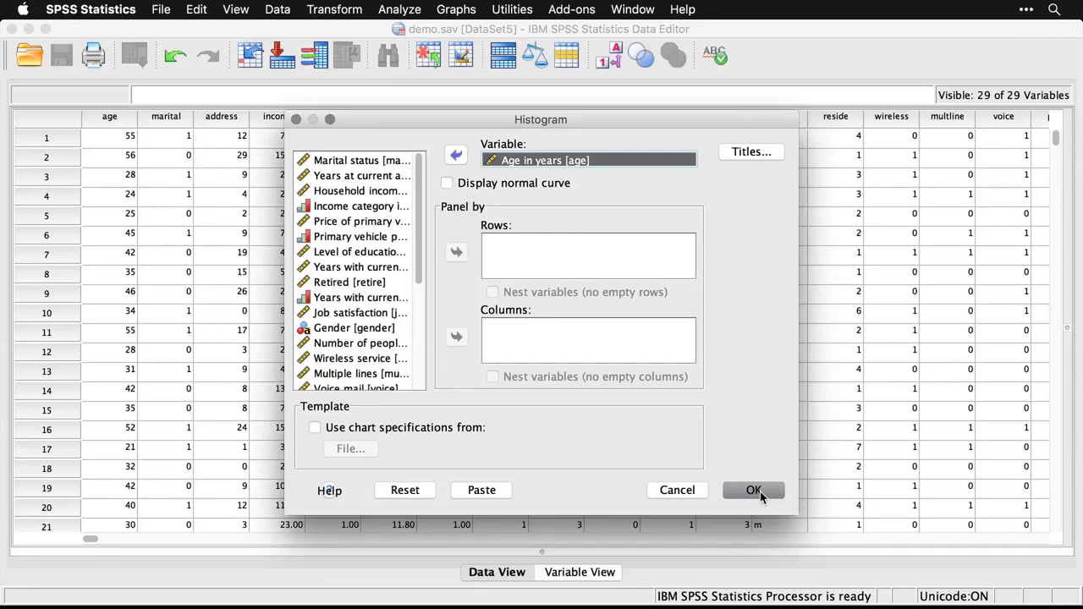
click(753, 490)
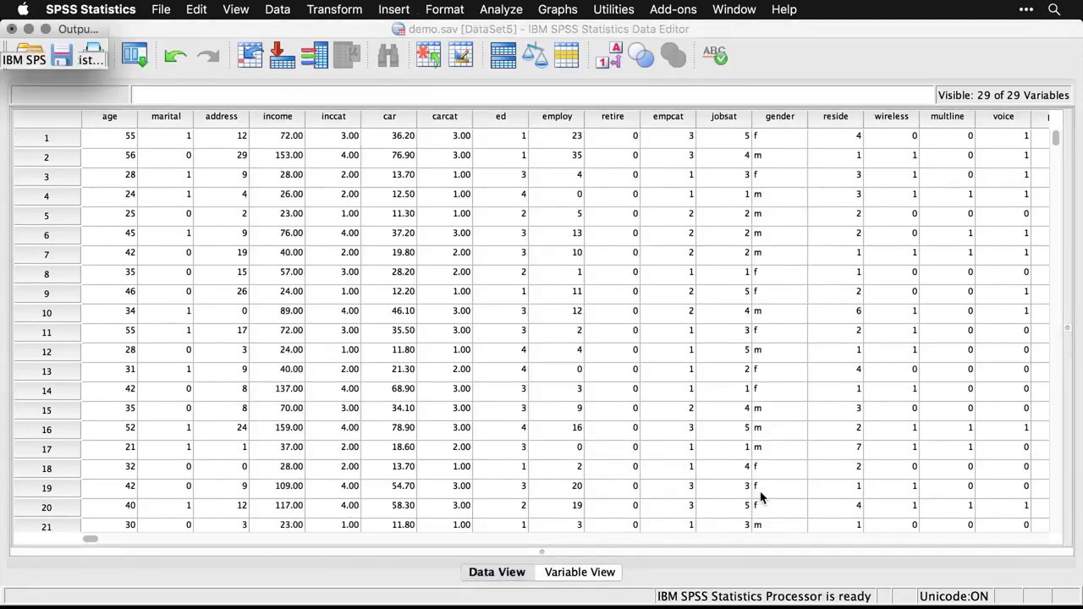
- Maximize the output window and examine the whole age histogram
double_click(68, 27)
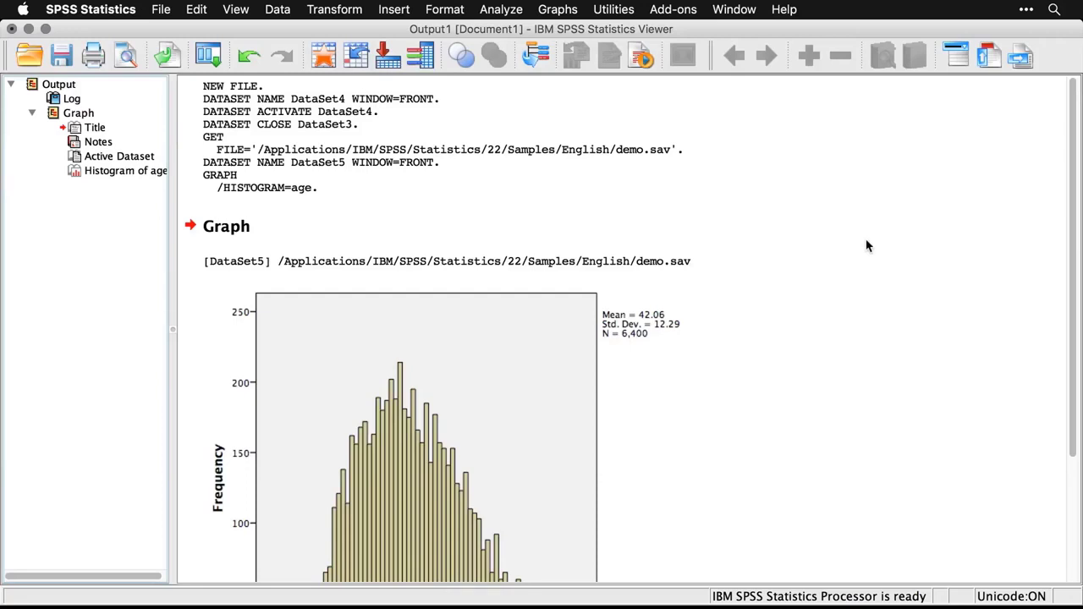
scroll(867, 246, down, 5)
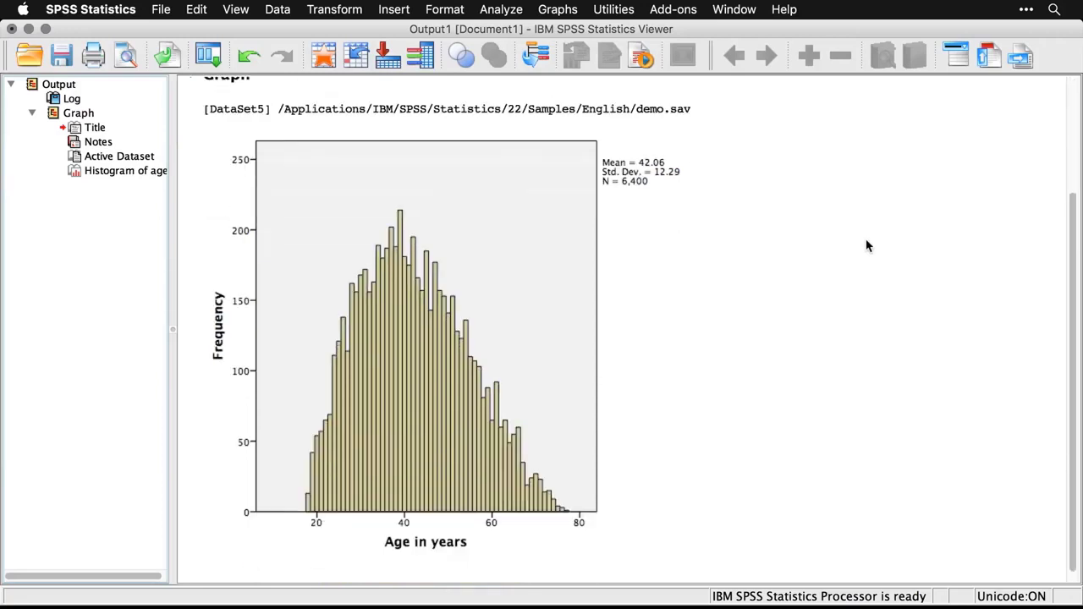
scroll(867, 245, down, 1)
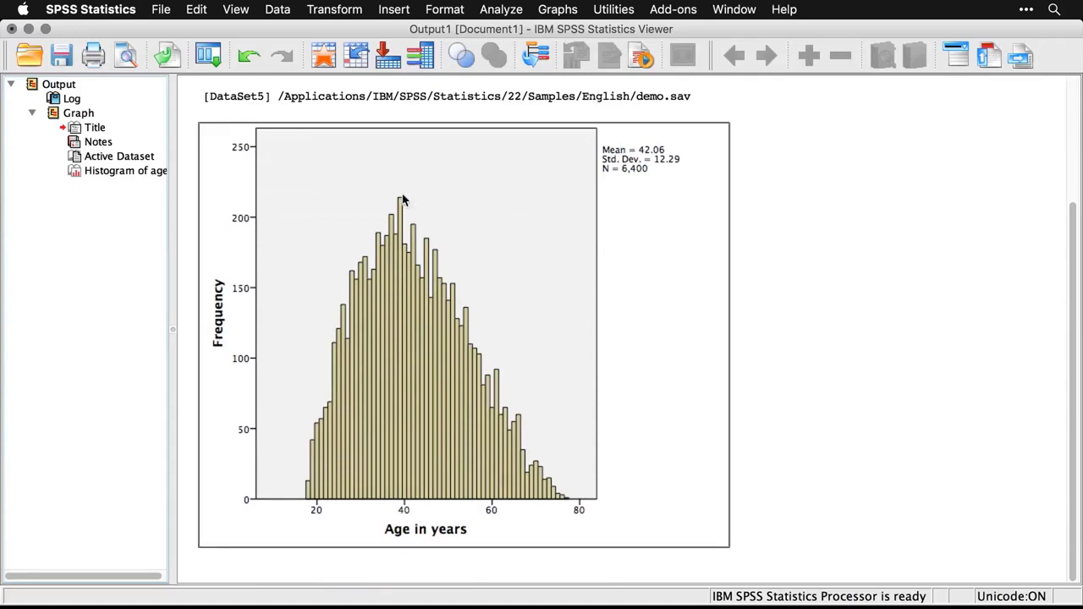
- Collapse and re-expand the Graph group in the output outline, and select the log block to examine its commands
click(33, 114)
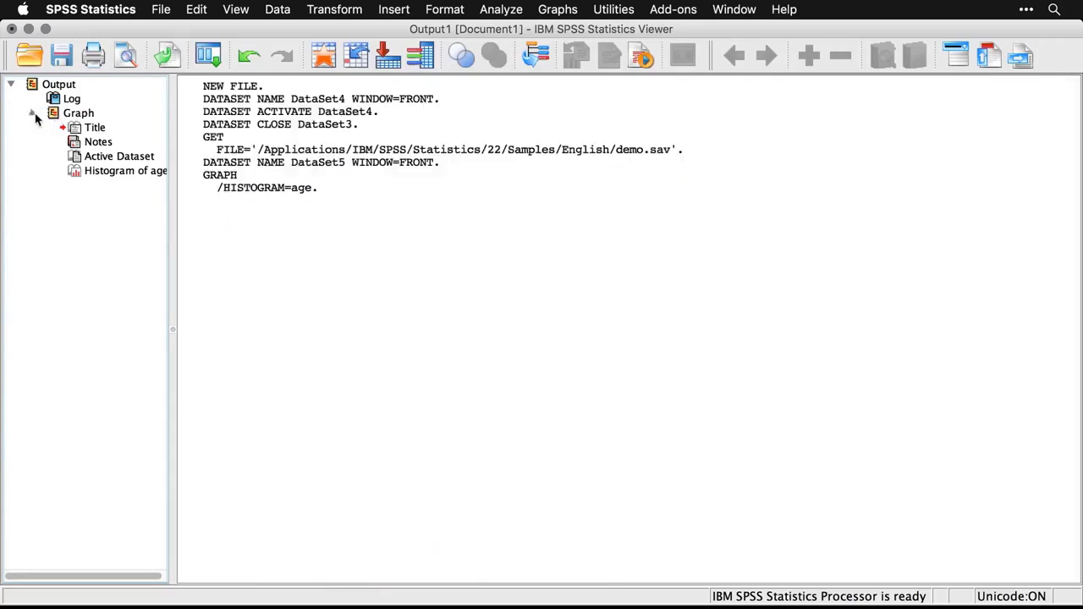
click(33, 114)
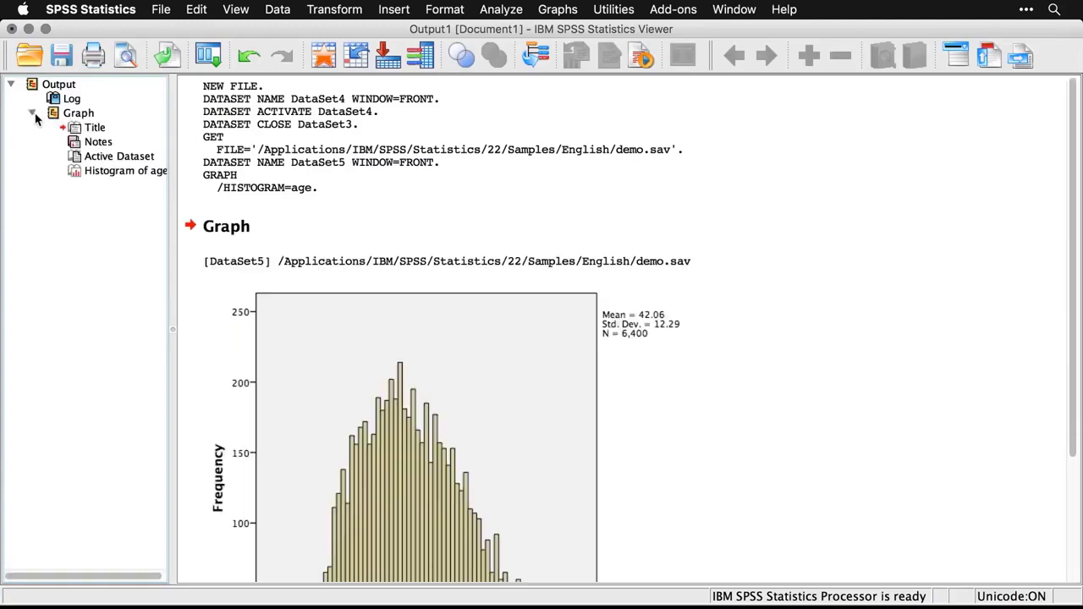
click(213, 127)
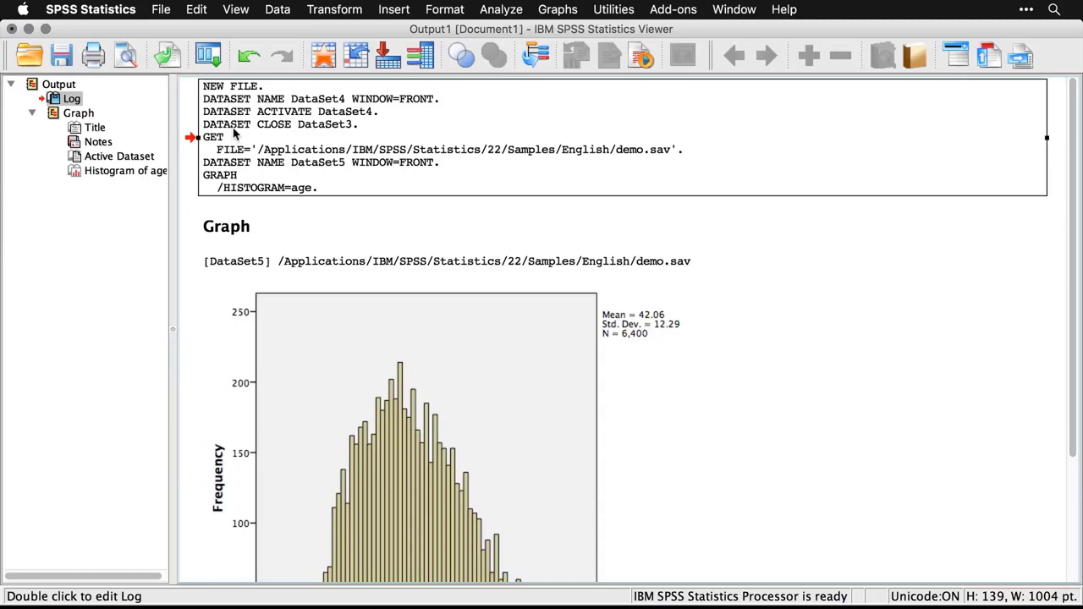
- Create a new, empty syntax file
click(161, 11)
mouse_move(161, 30)
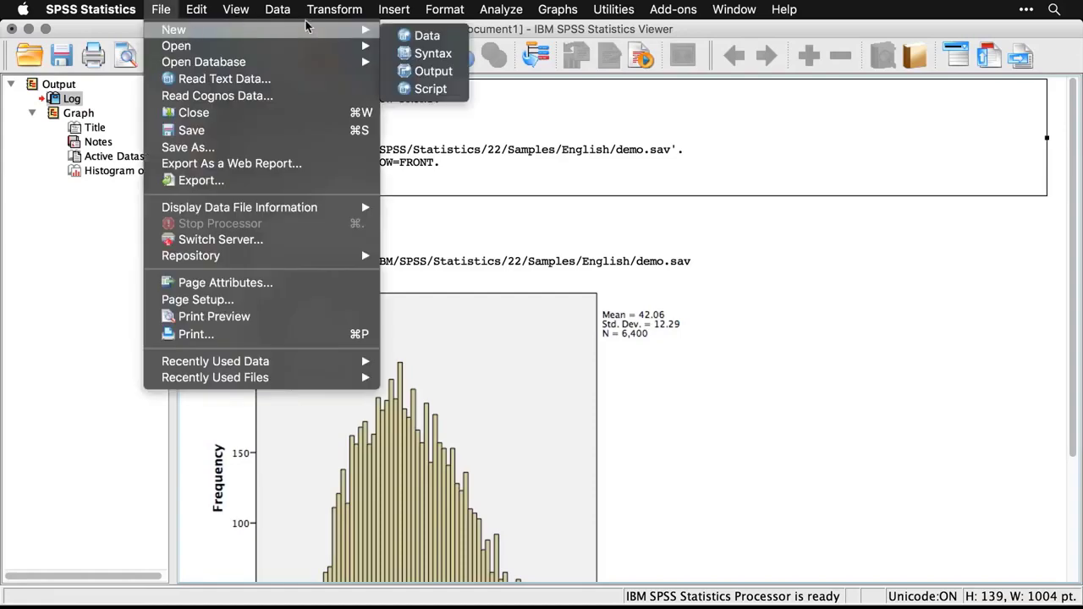
click(432, 54)
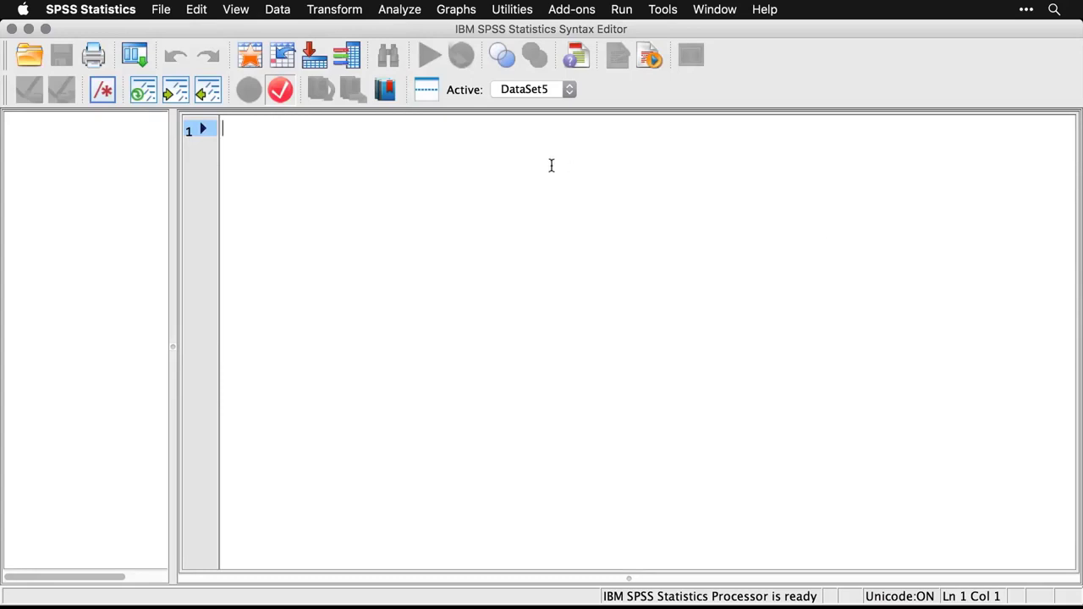
- Recall the recent Histogram dialog with Age in years [age] and paste its commands into the syntax file
click(142, 57)
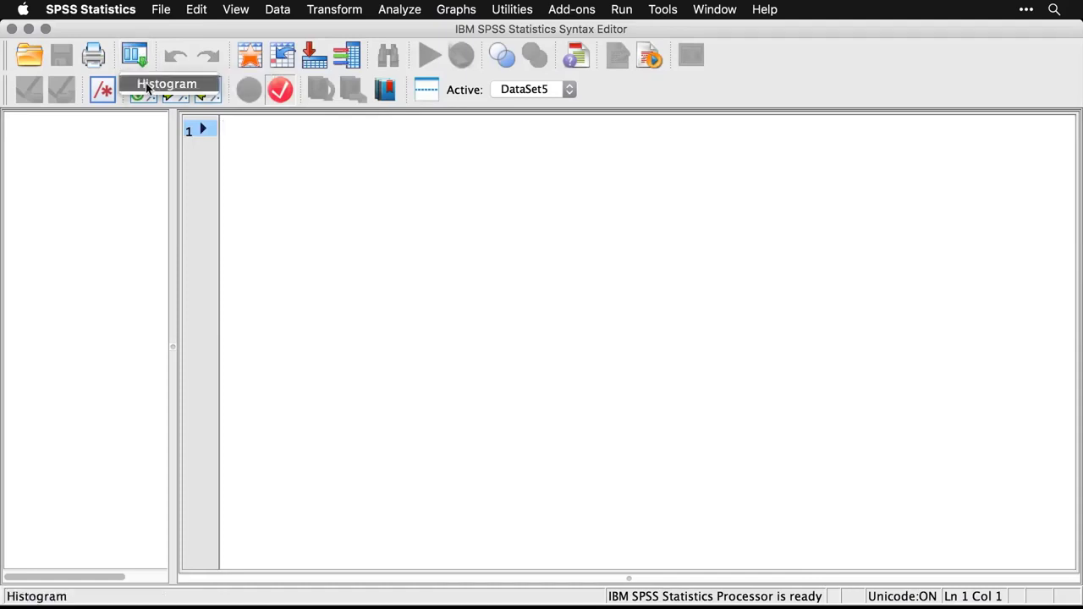
click(144, 86)
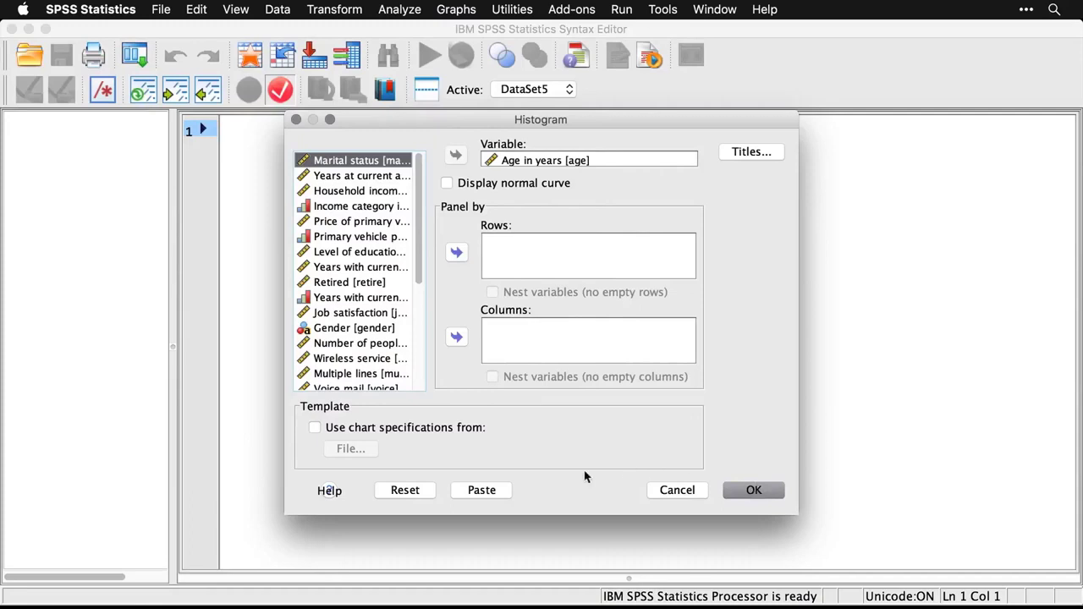
click(482, 491)
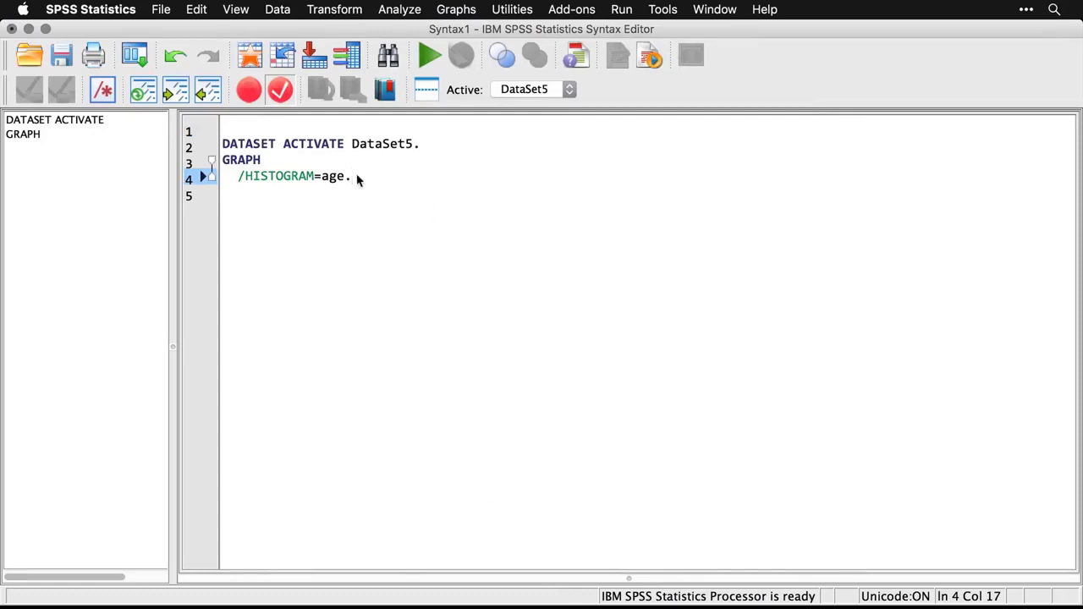
- Run only the GRAPH /HISTOGRAM=age command from the syntax file and view the resulting histogram
drag(356, 178, 210, 163)
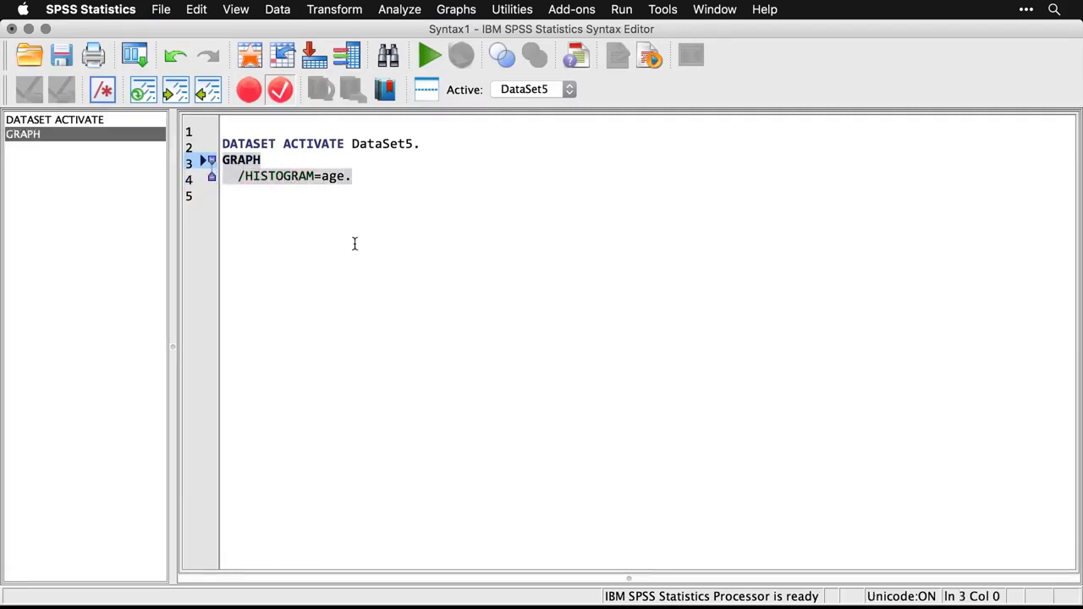
click(428, 56)
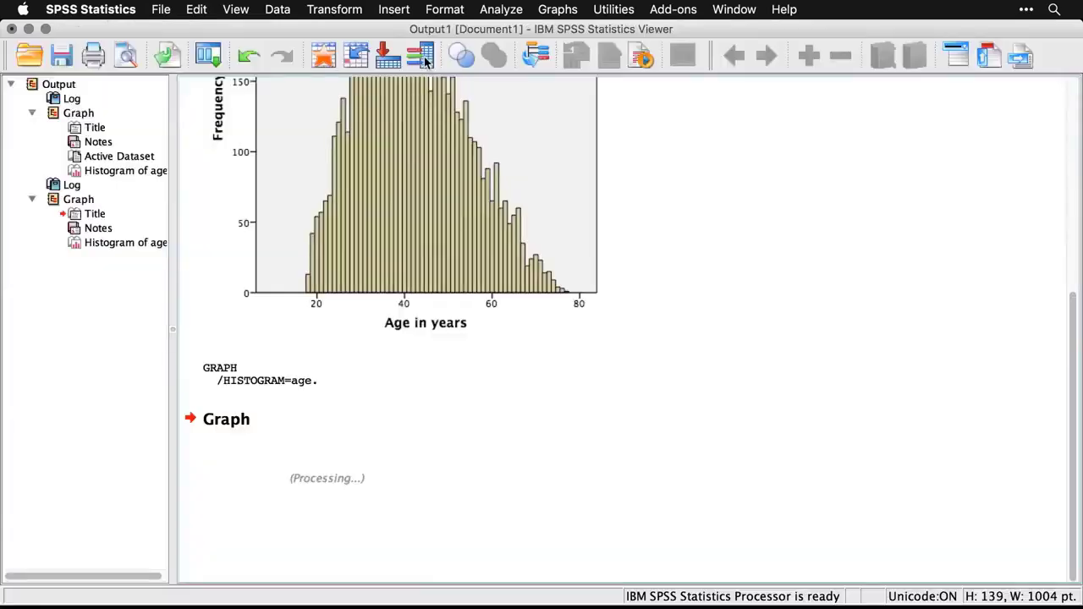
scroll(843, 407, down, 5)
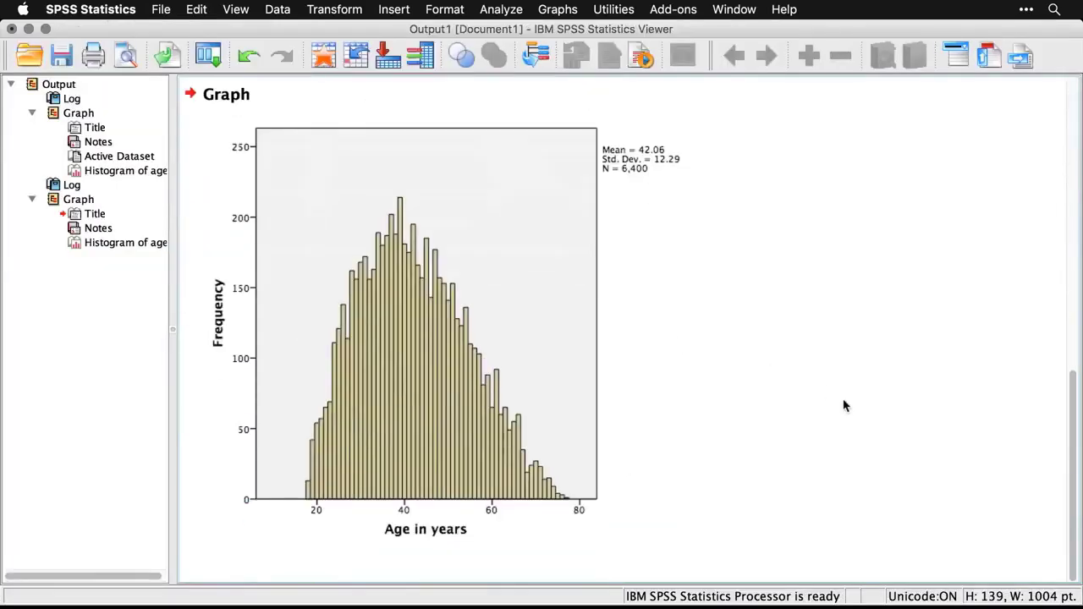
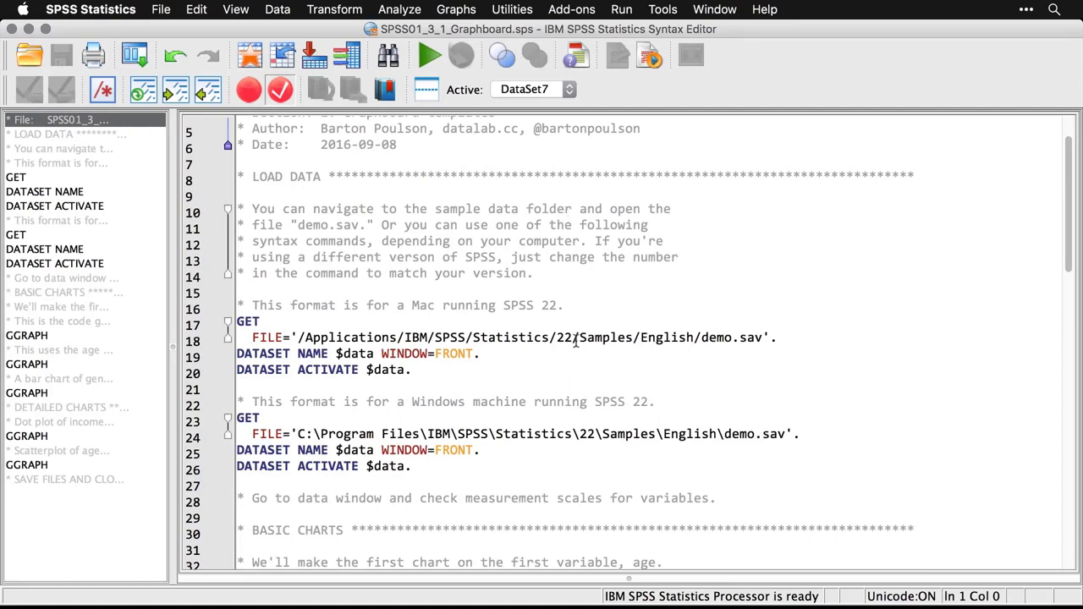
- In SPSS01_3_1_Graphboard.sps, run the Mac-format GET, DATASET NAME and DATASET ACTIVATE commands to load demo.sav
drag(572, 337, 557, 339)
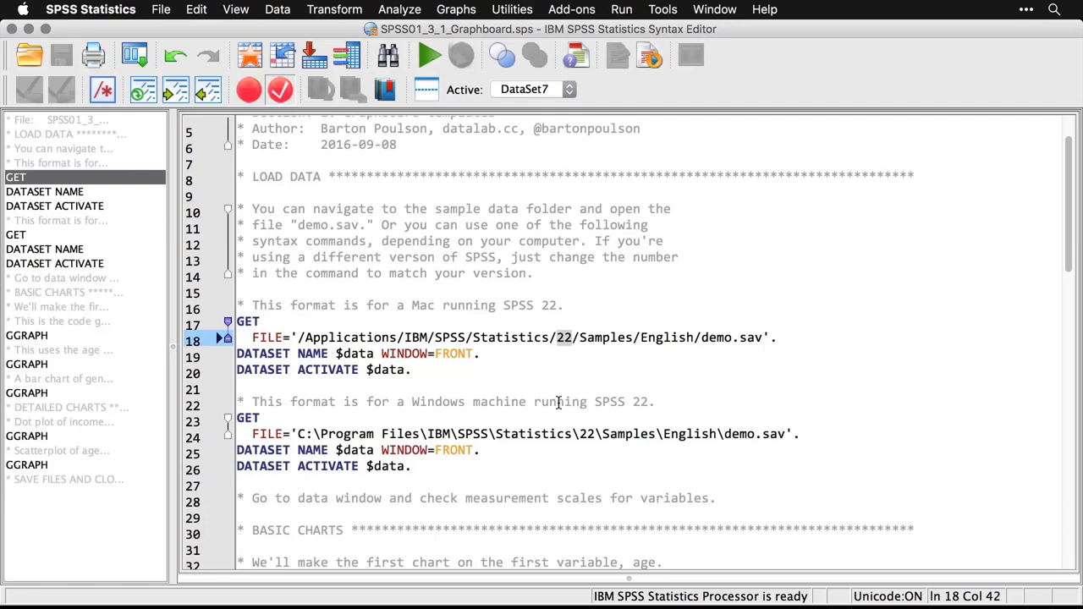
drag(423, 369, 252, 326)
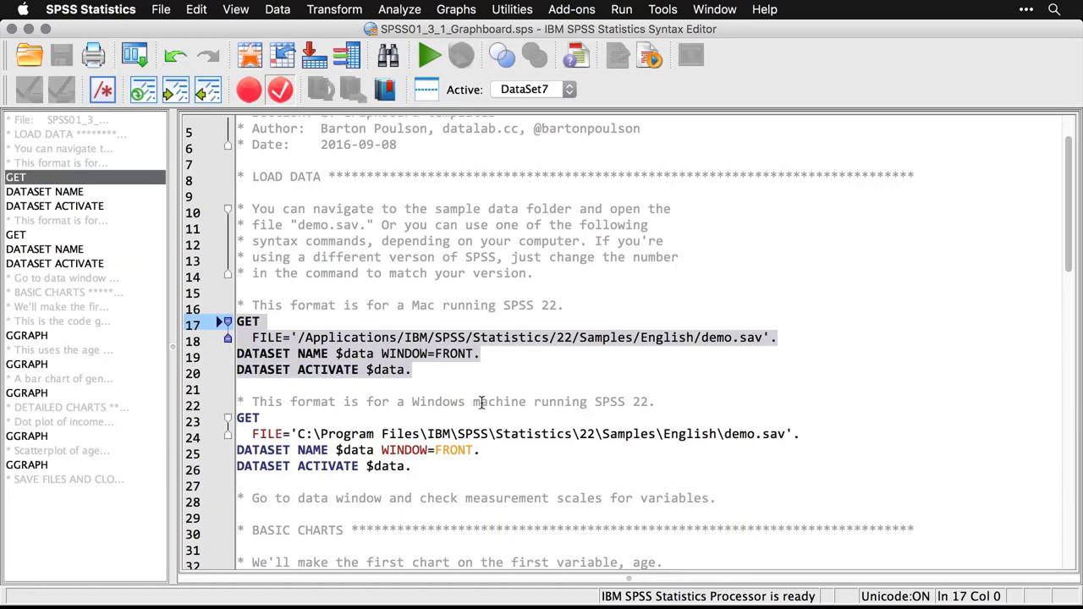
key(super+r)
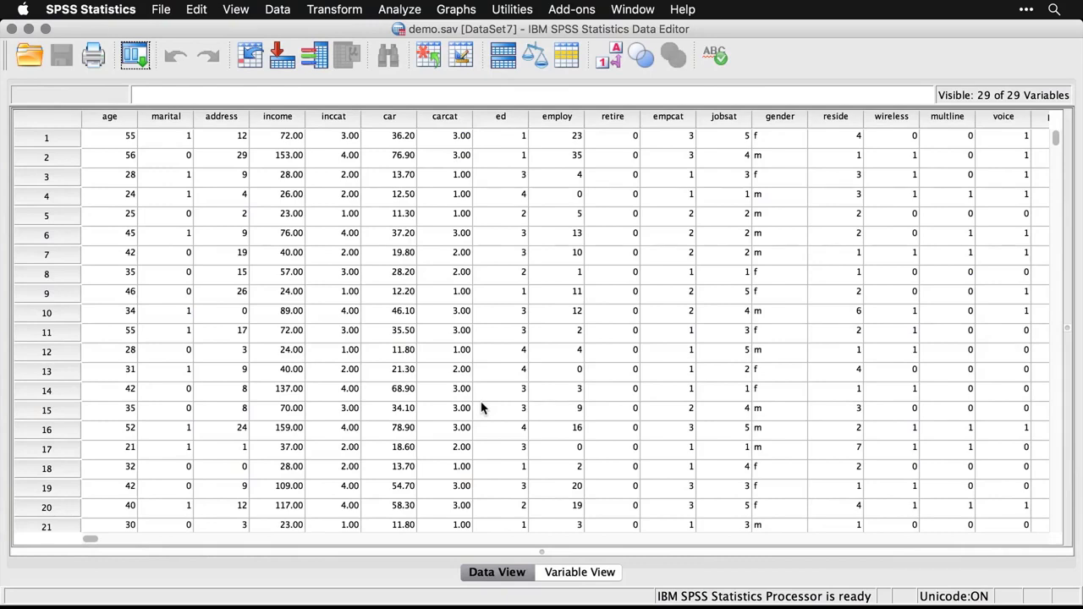
- Review the variables' measurement levels in the variable definitions, including the options available for gender, and return to the data values
click(580, 573)
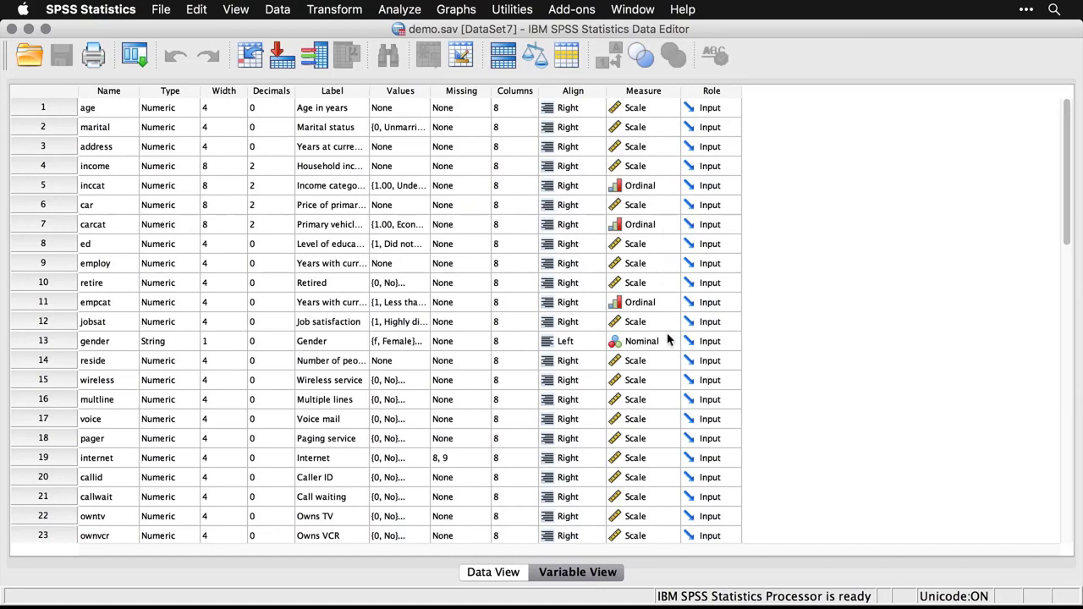
scroll(666, 342, down, 3)
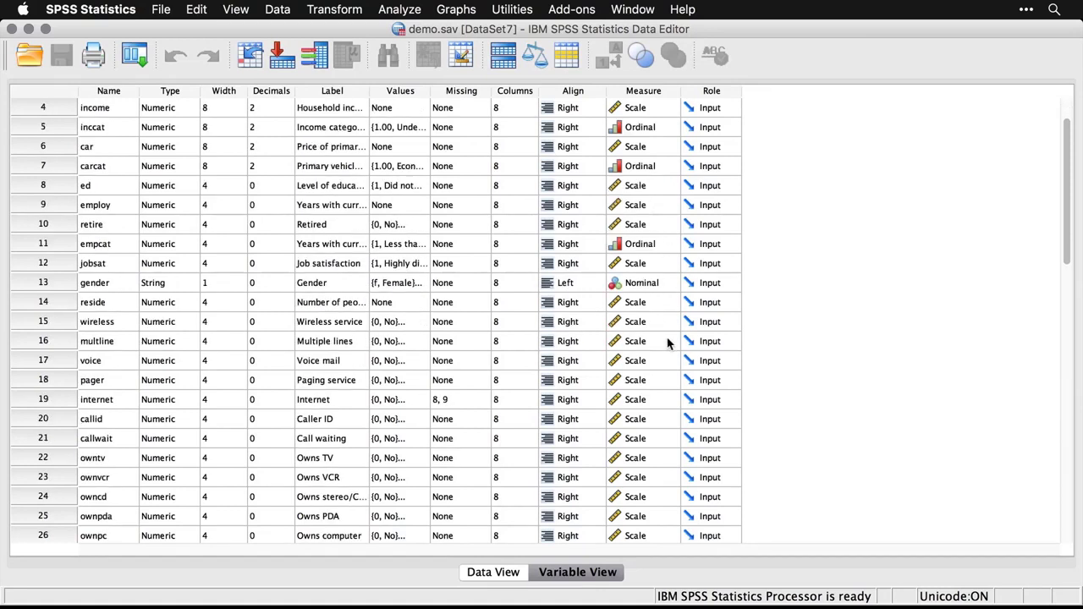
click(663, 282)
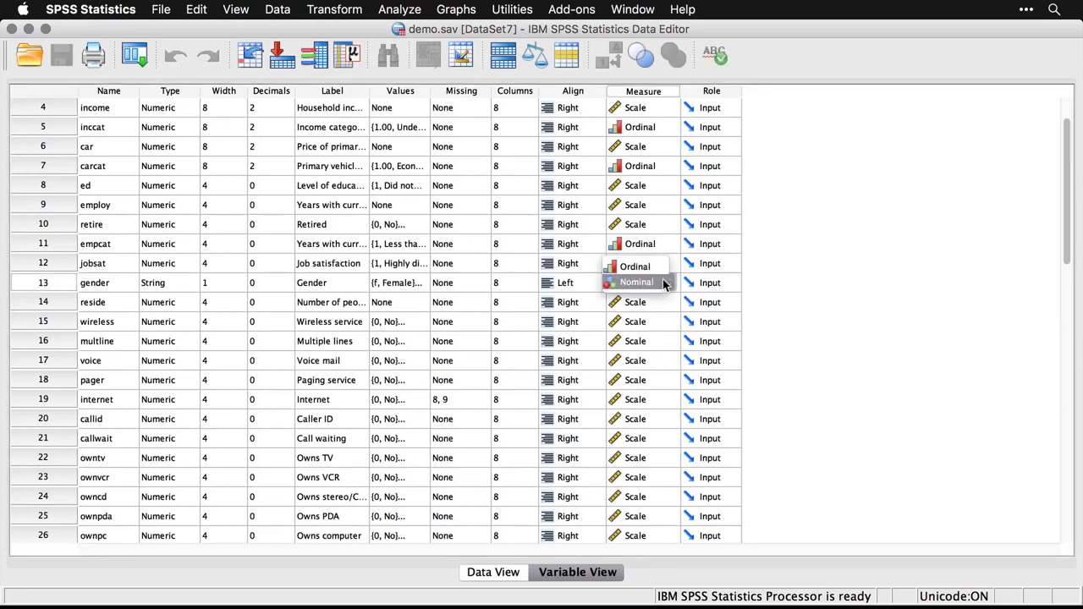
click(799, 283)
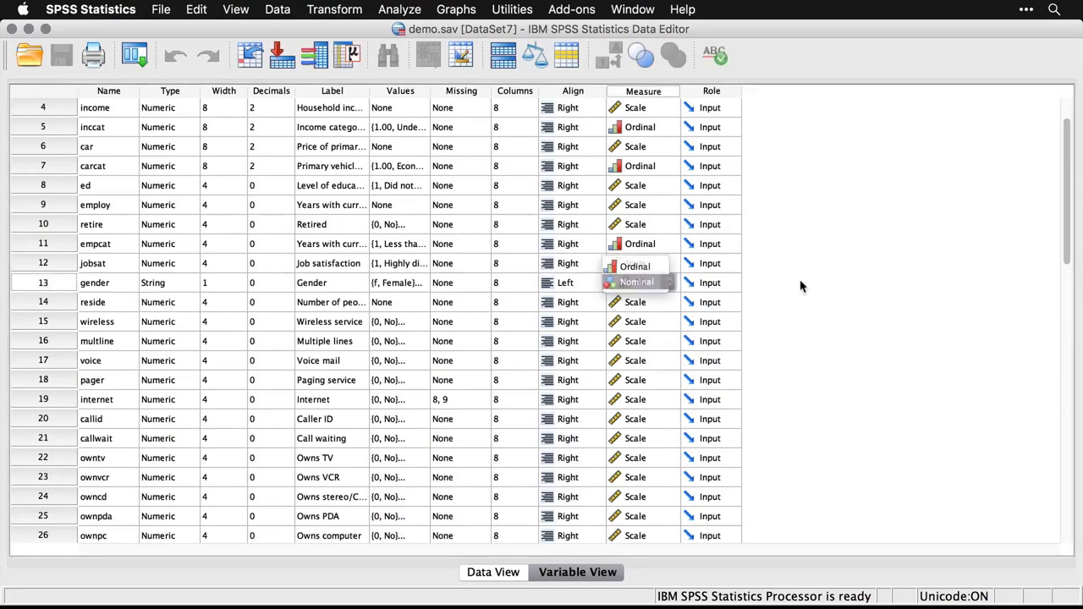
click(508, 575)
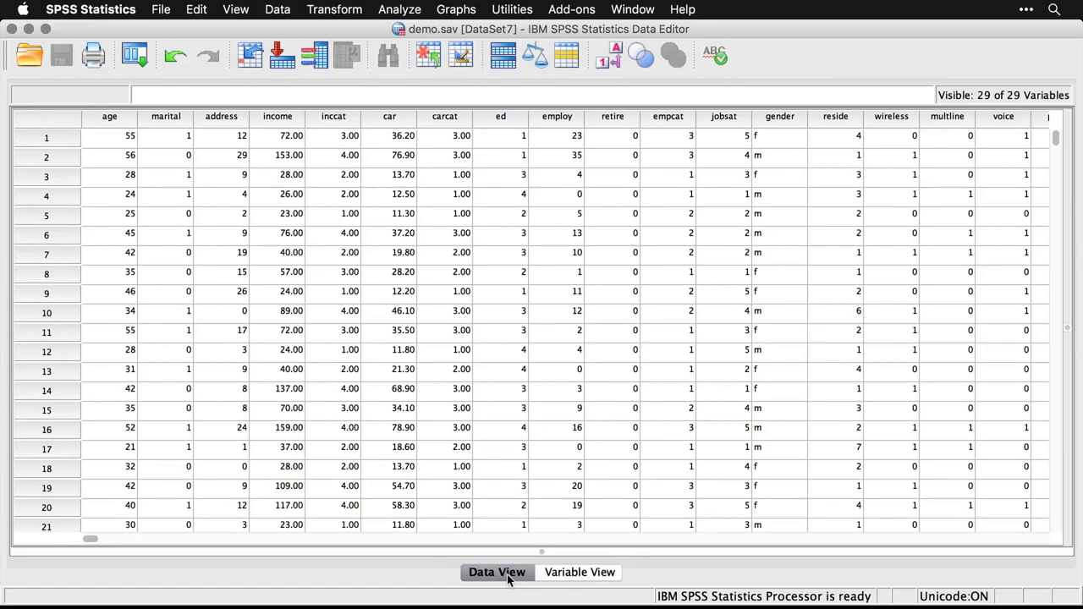
- Return to the Graphboard syntax file and create a Dot Plot of Age in years with the Graphboard Template Chooser
key(super+grave)
key(super+grave)
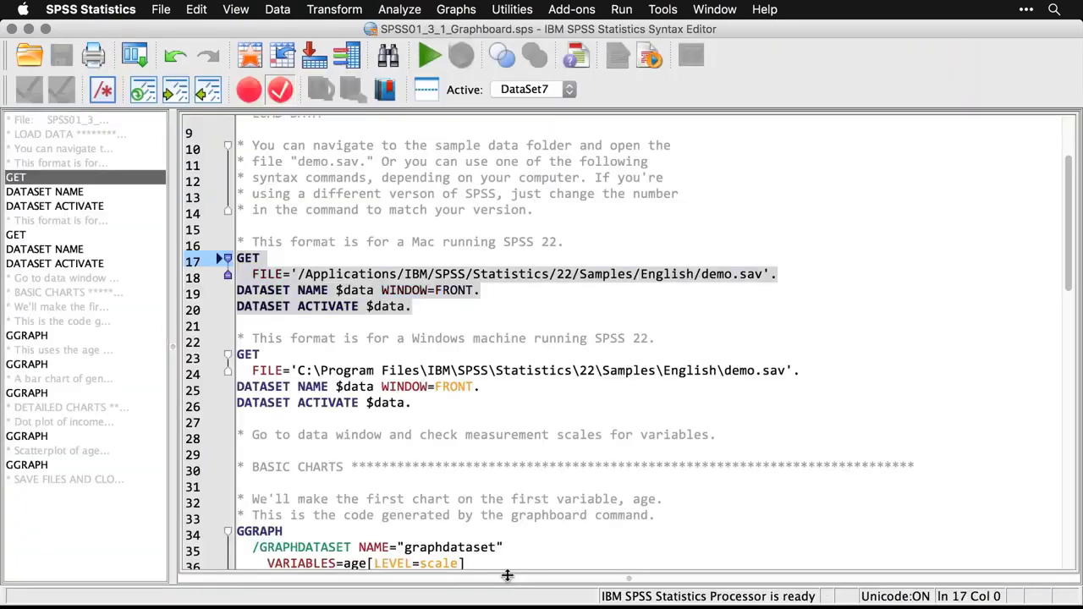
scroll(677, 472, down, 5)
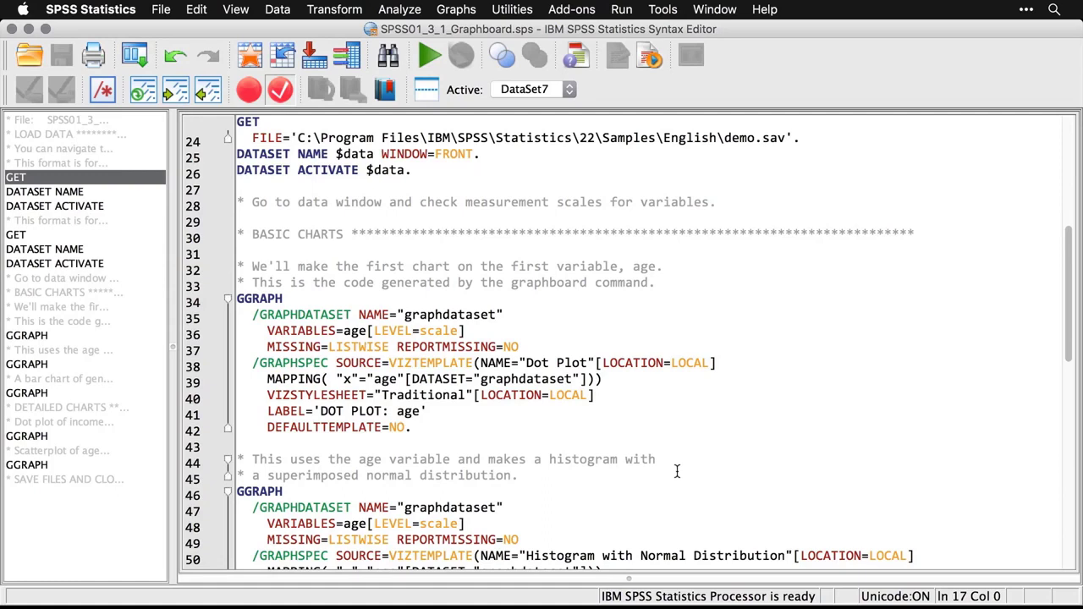
click(461, 11)
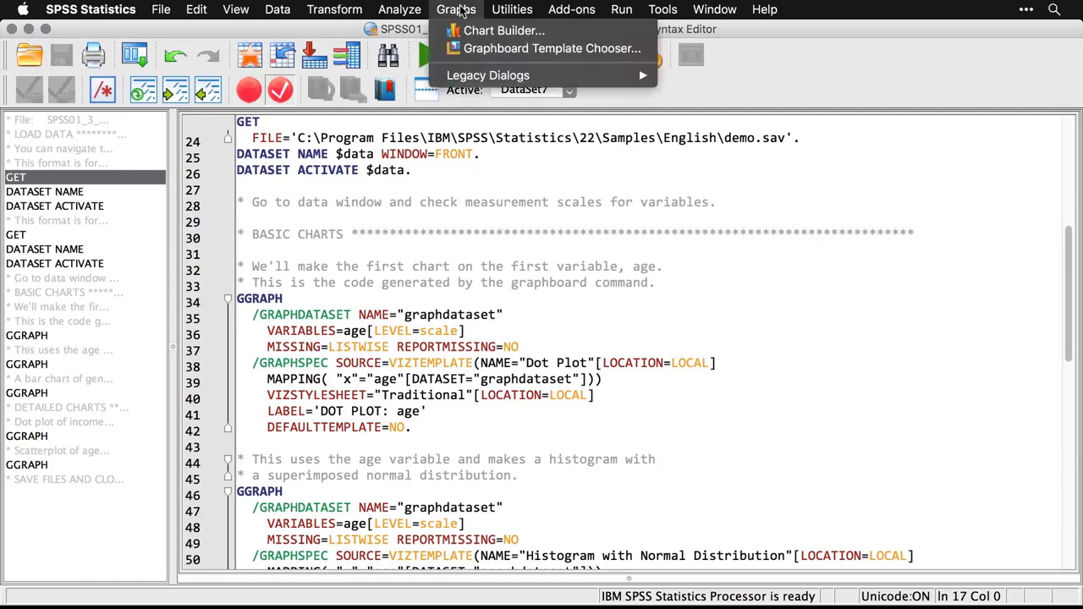
click(493, 48)
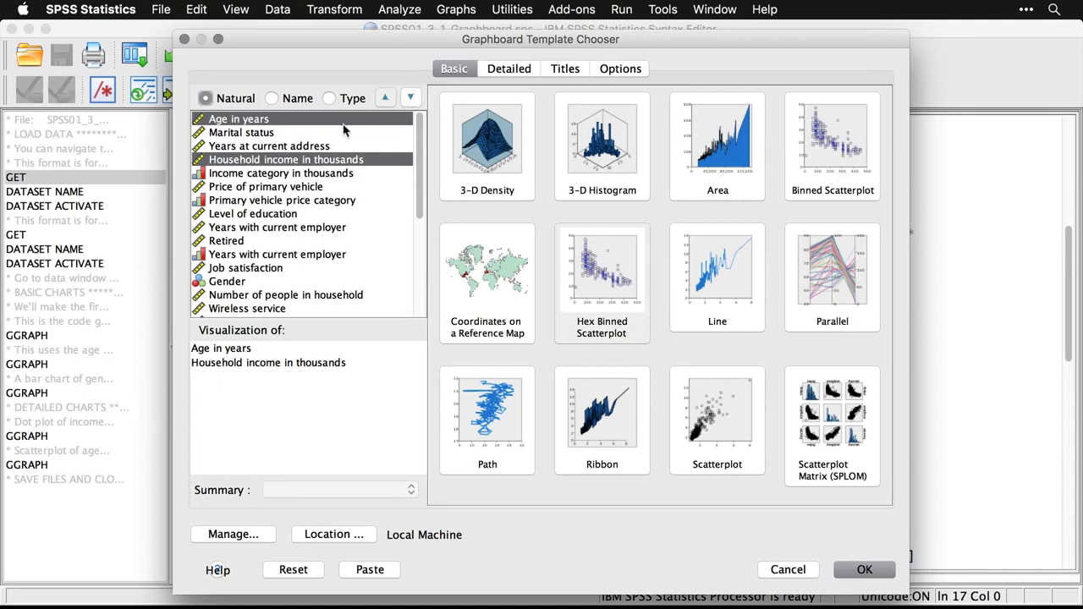
click(291, 124)
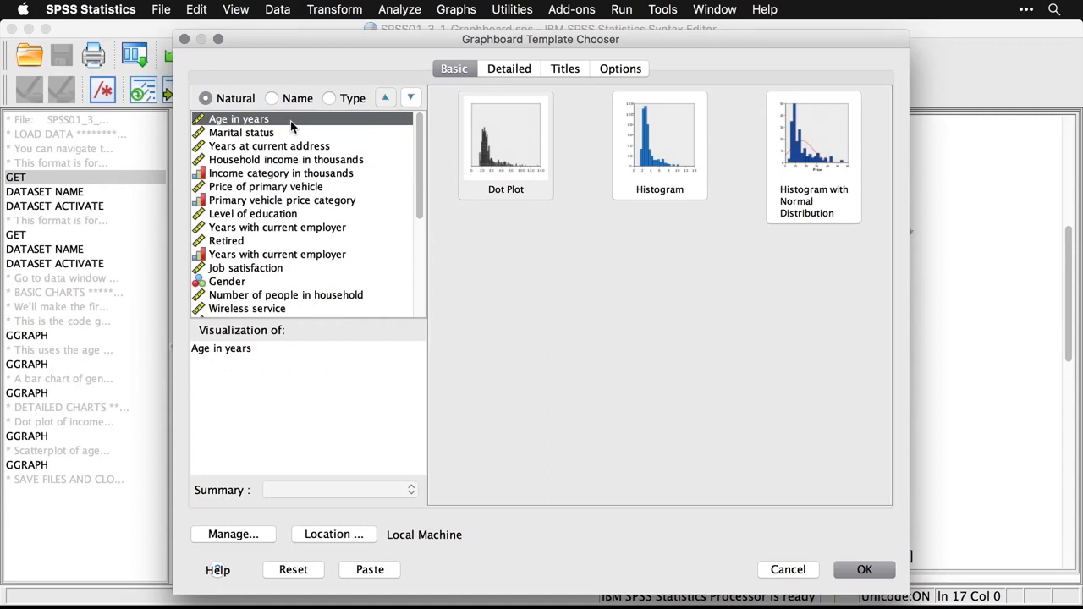
click(497, 153)
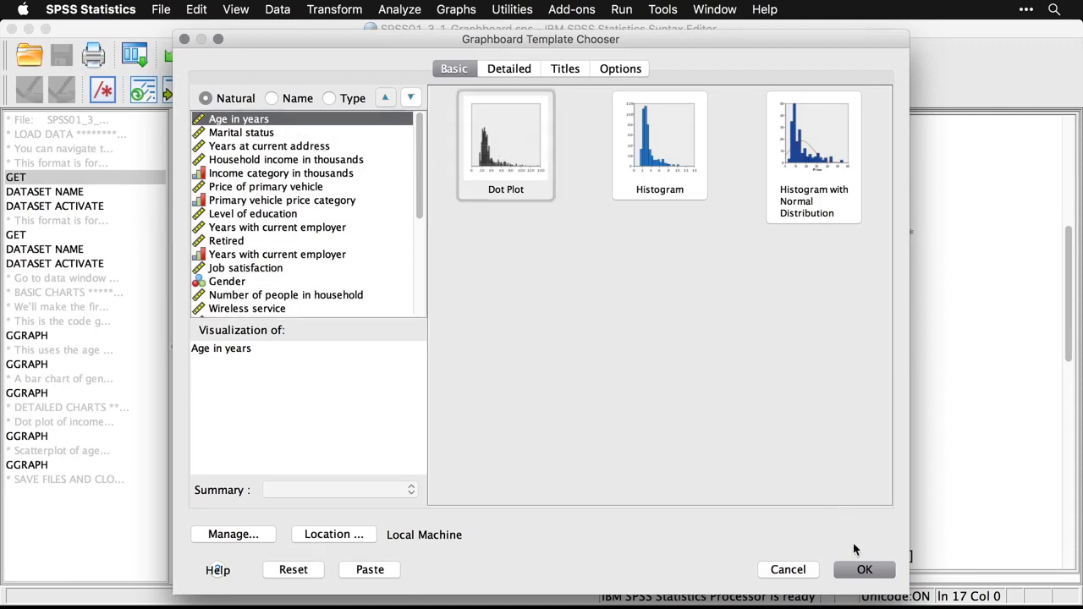
click(865, 572)
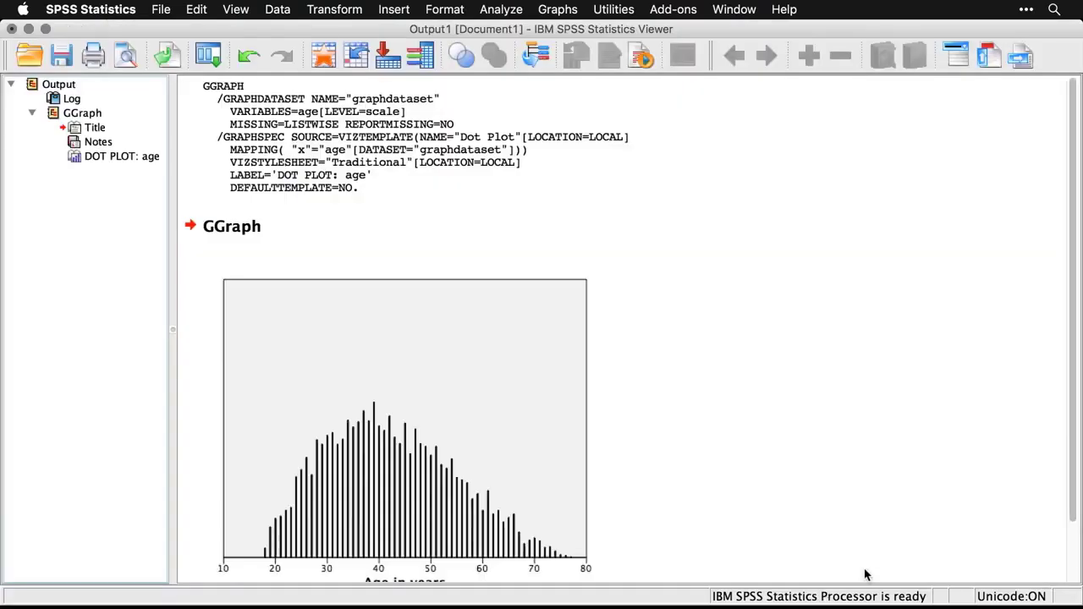
scroll(865, 575, down, 2)
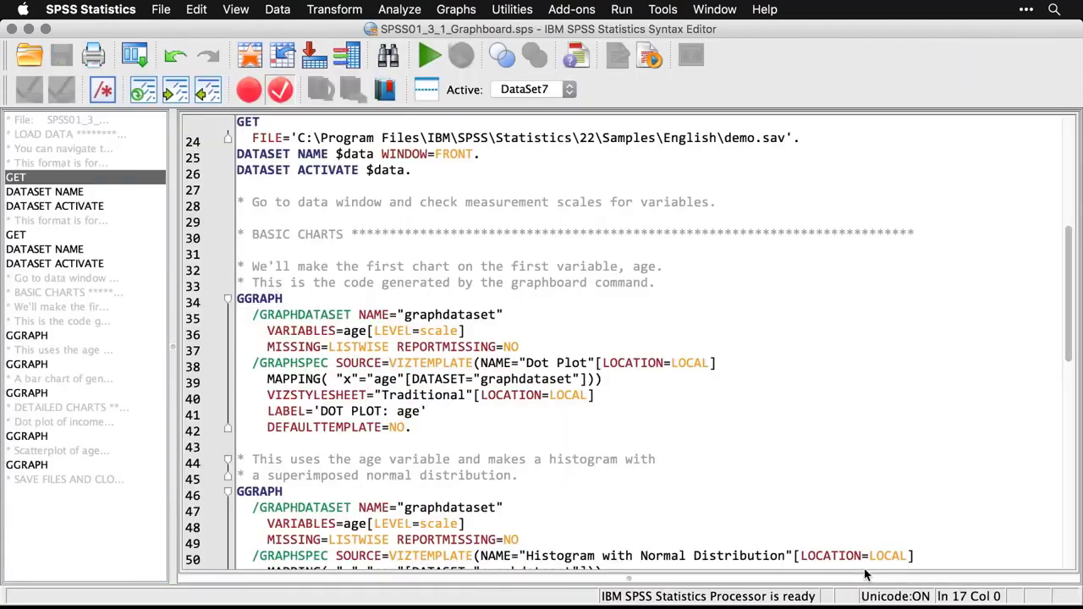
- Create a Histogram with Normal Distribution of Age in years with the Graphboard Template Chooser and view the chart
scroll(809, 443, down, 2)
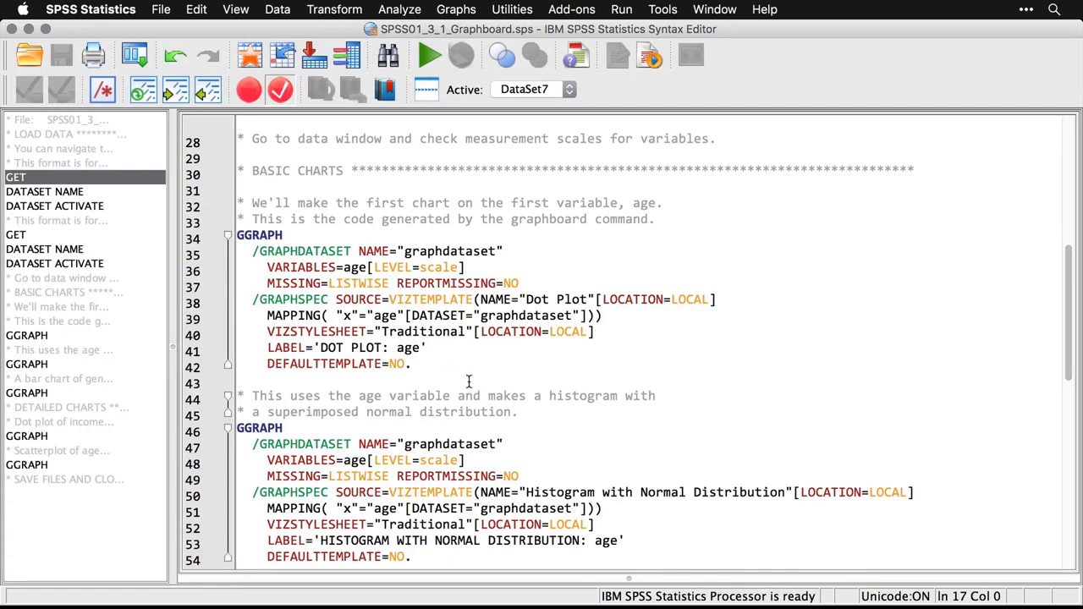
scroll(468, 382, down, 2)
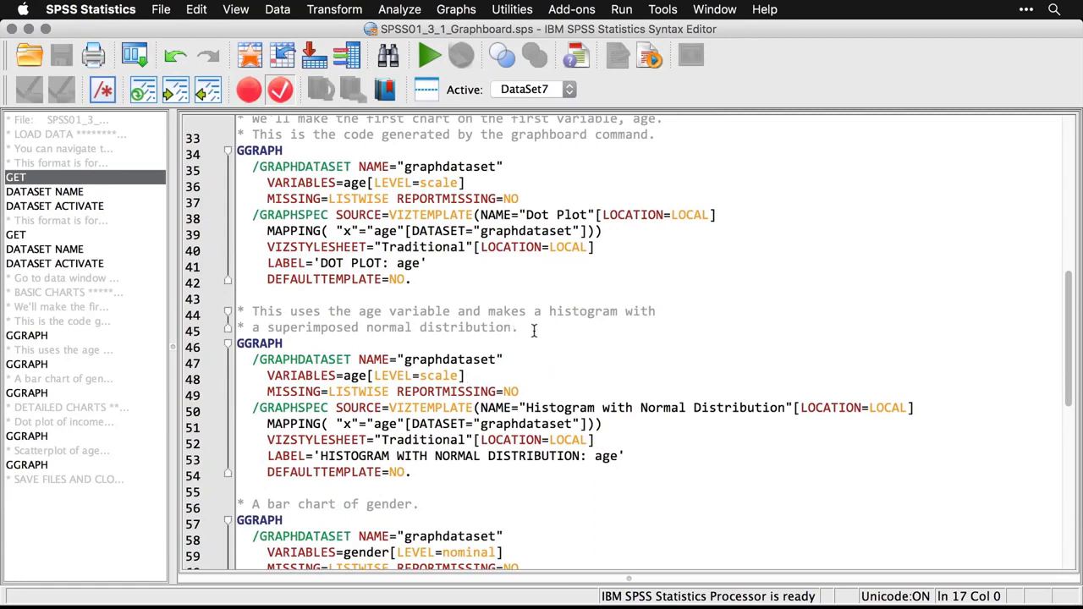
click(459, 9)
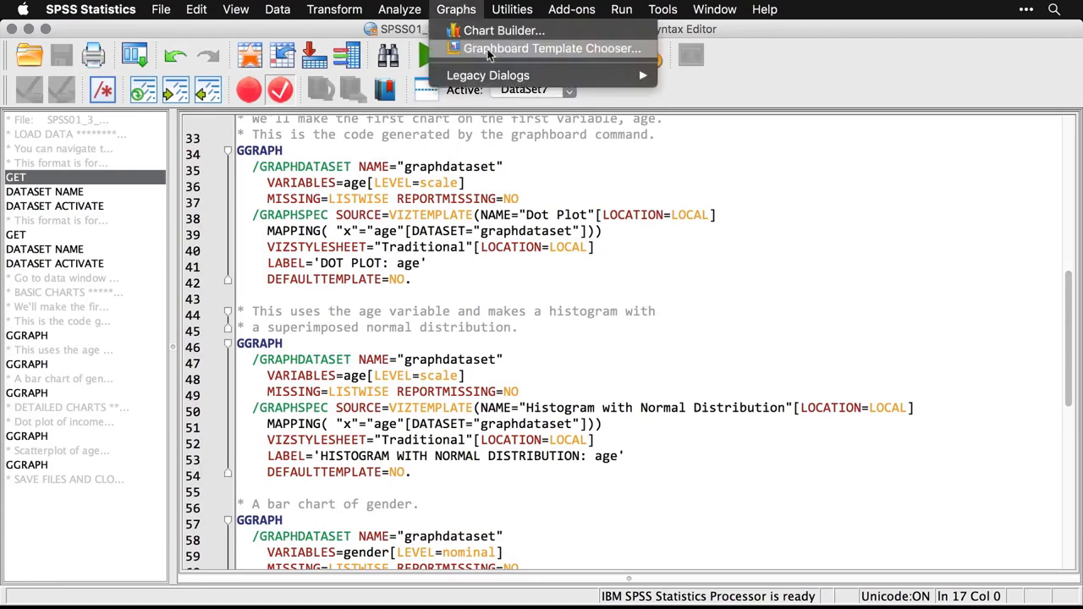
click(463, 48)
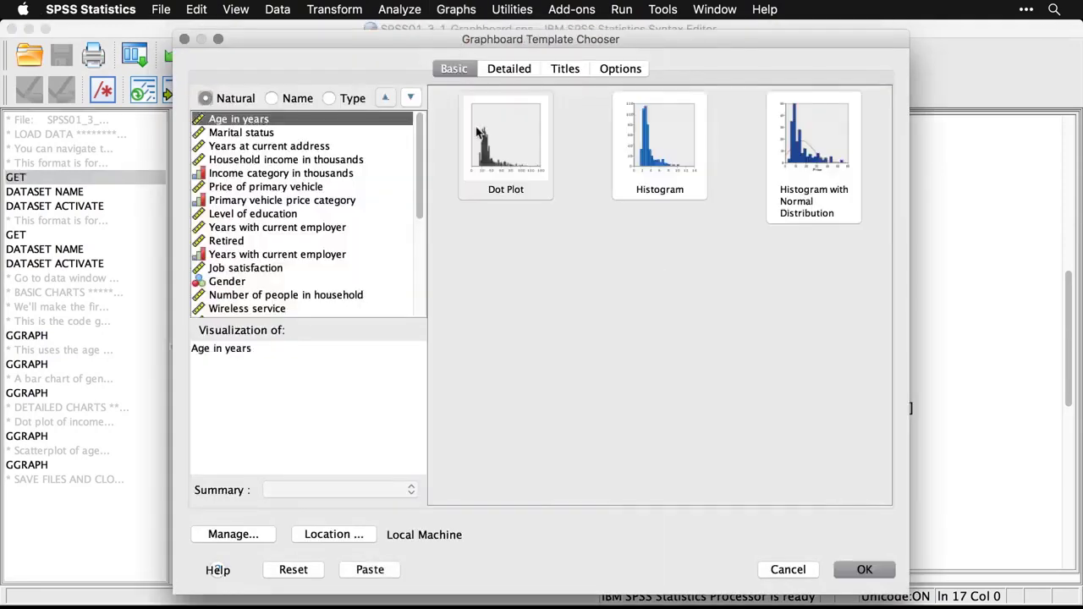
click(808, 164)
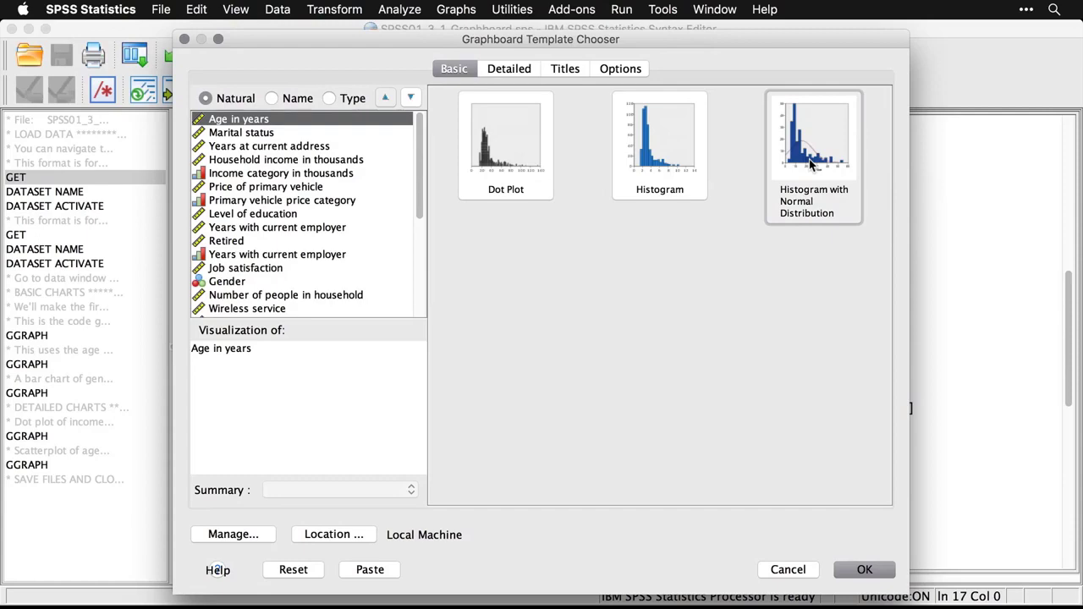
click(870, 570)
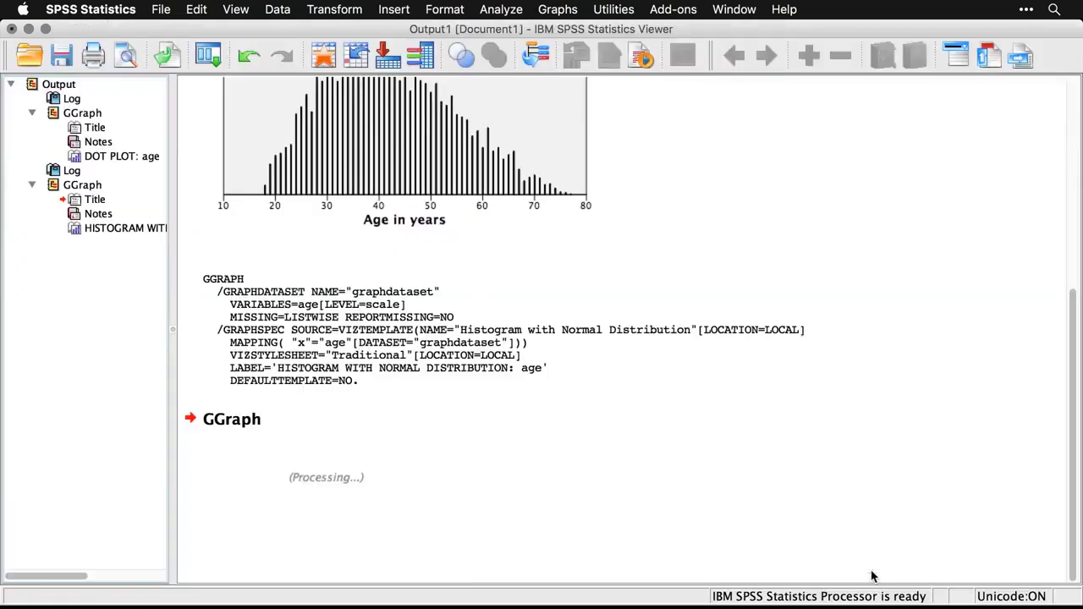
scroll(872, 577, down, 5)
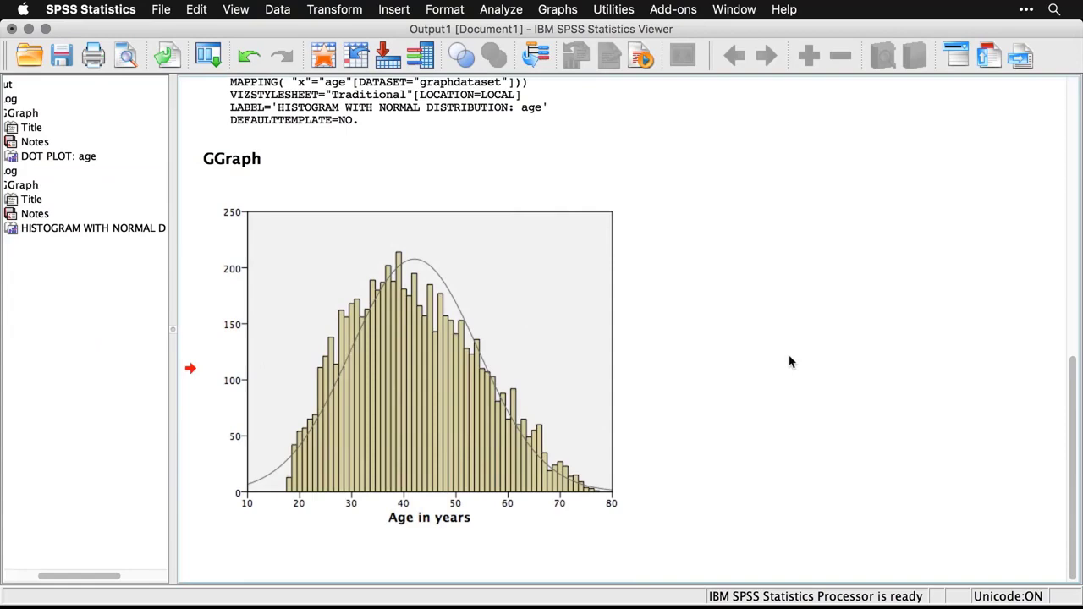
- Return to the Graphboard syntax file and create a Bar of Counts chart of Gender with the Graphboard Template Chooser
key(super+grave)
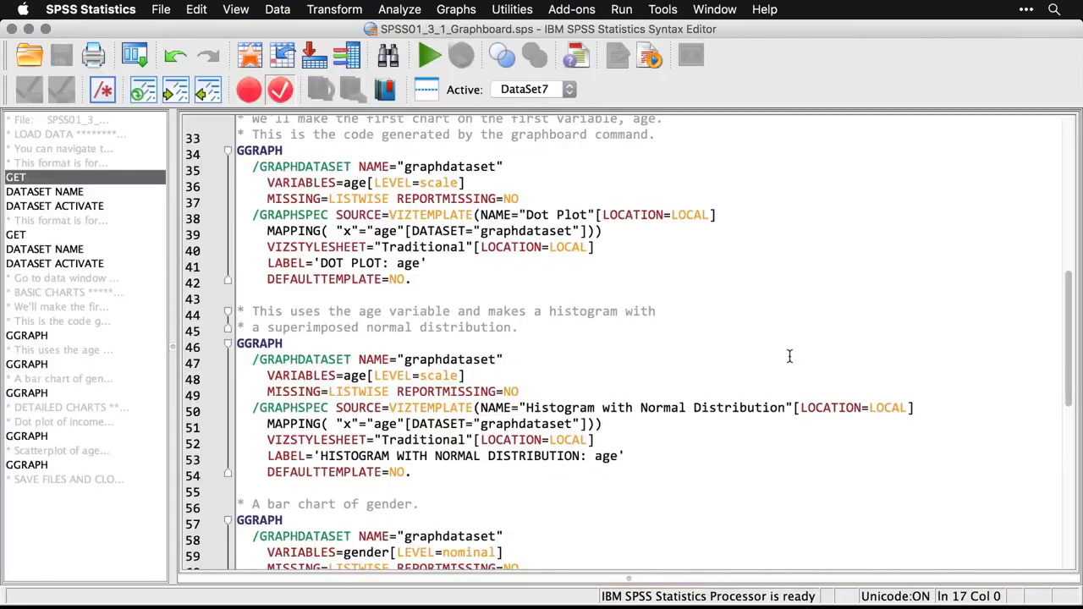
scroll(788, 356, down, 5)
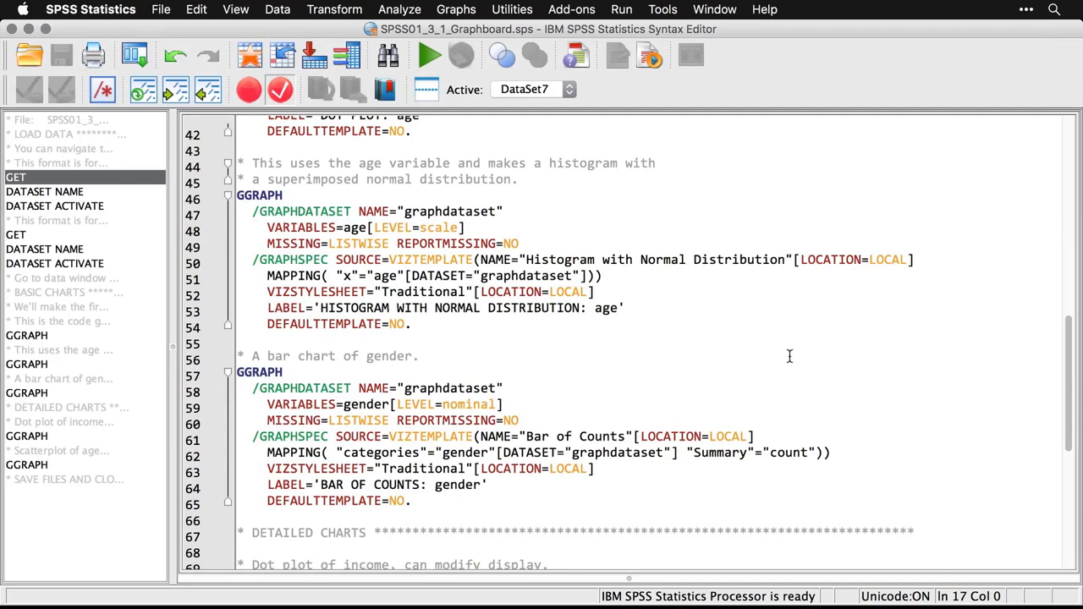
click(459, 10)
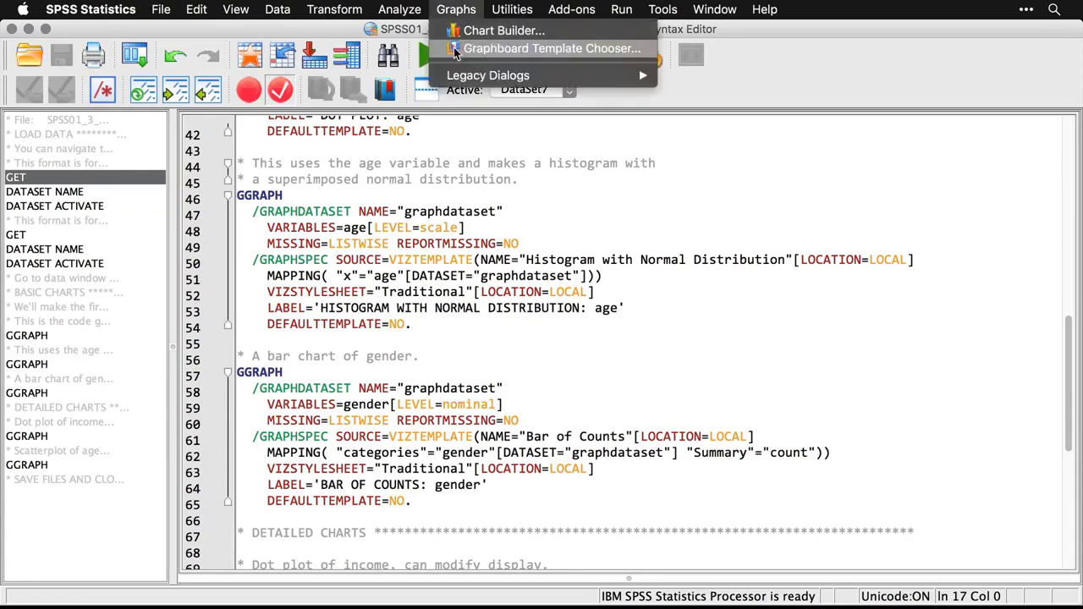
click(507, 48)
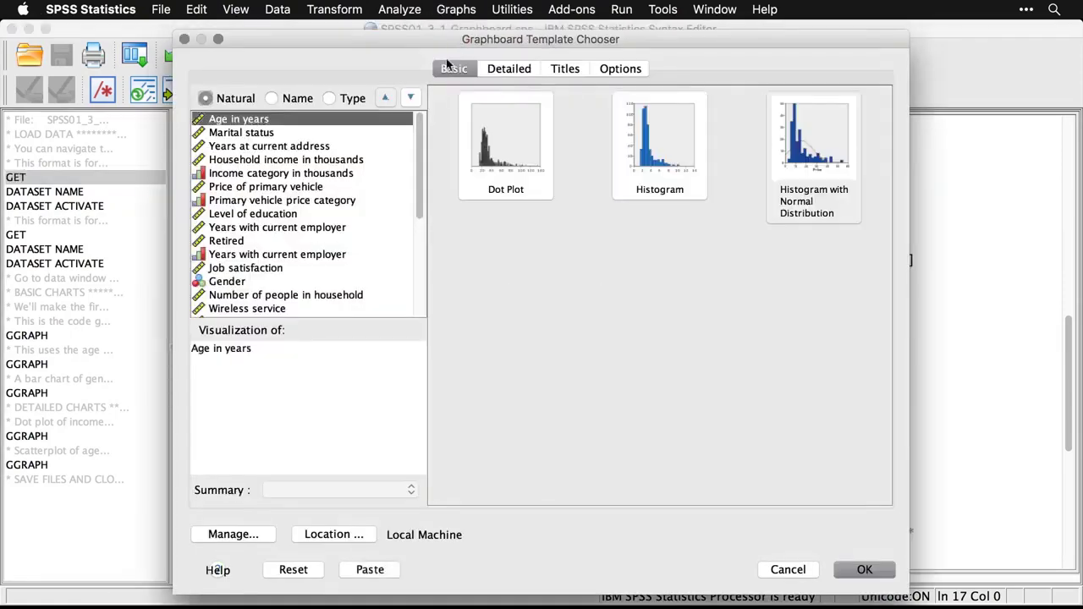
click(226, 282)
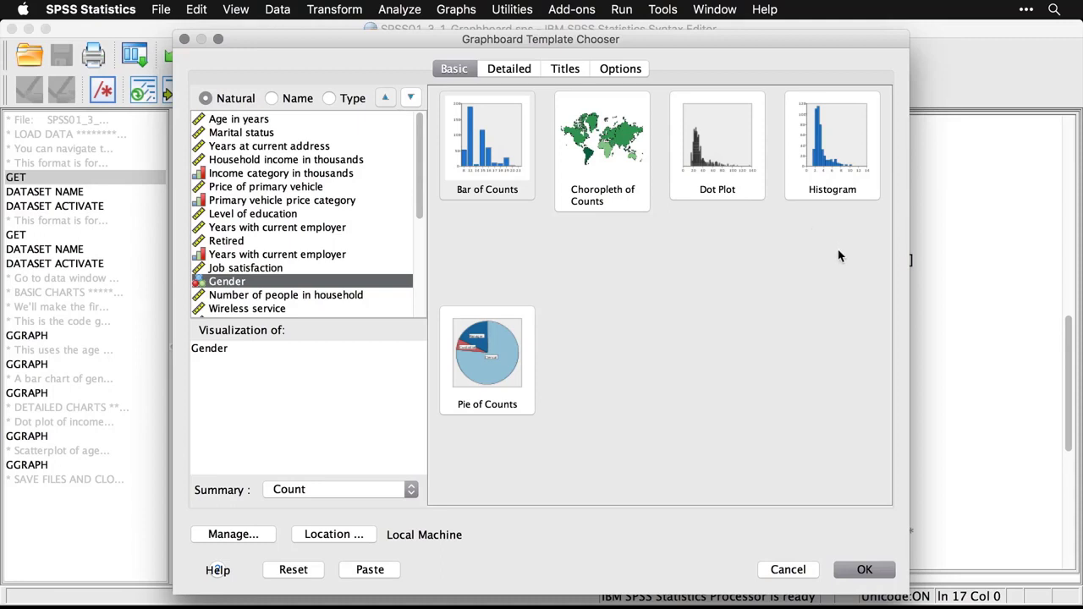
click(484, 157)
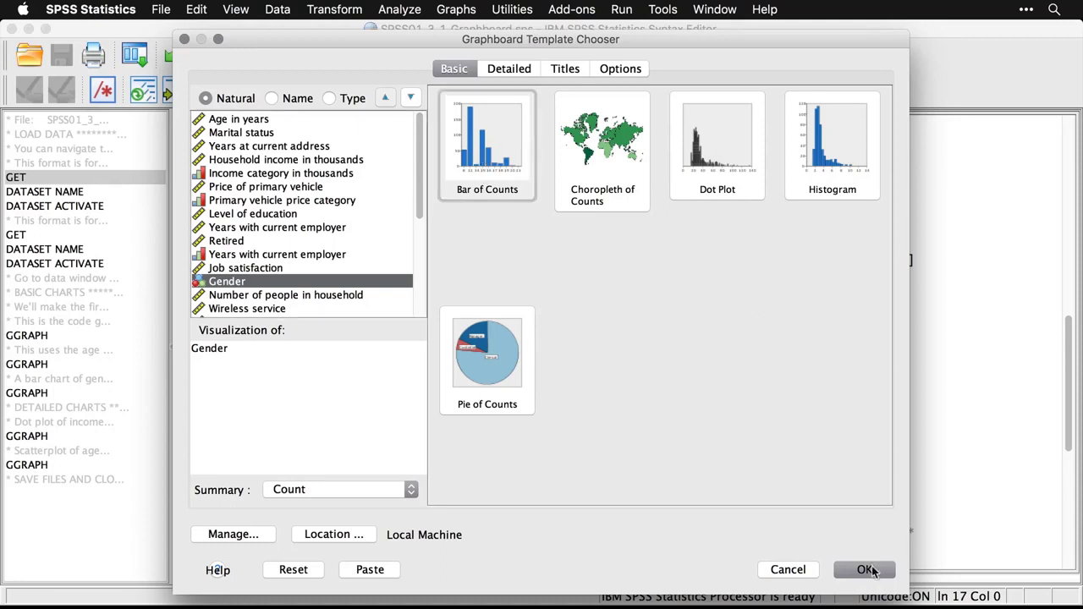
click(865, 571)
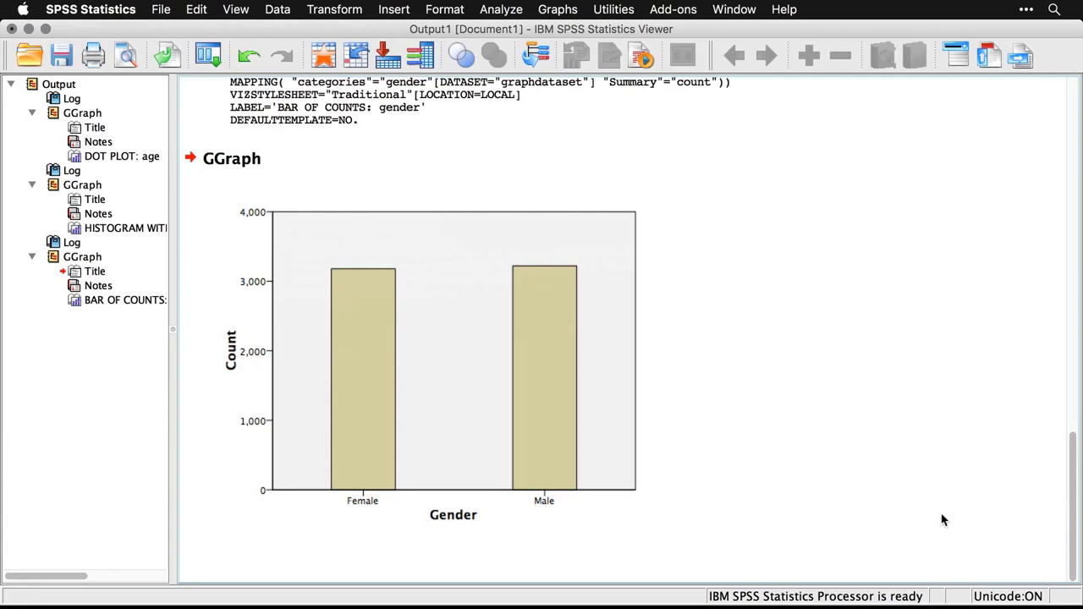
- Review the detailed charts syntax, then choose Dot Plot as the visualization type in the Graphboard Template Chooser's detailed settings
key(super+grave)
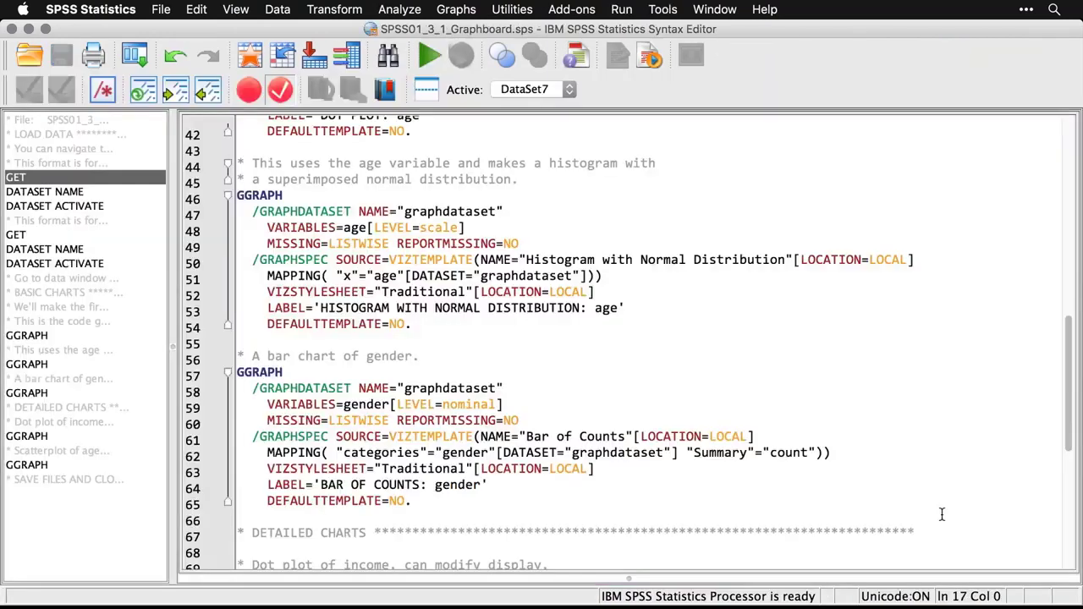
scroll(942, 514, down, 3)
scroll(942, 514, down, 3)
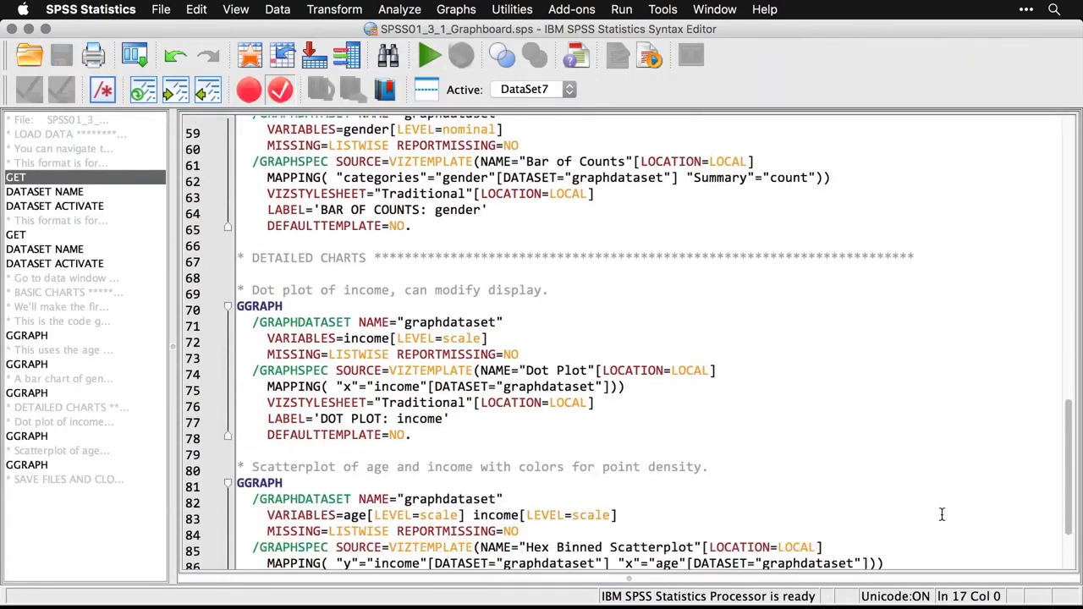
scroll(941, 514, down, 1)
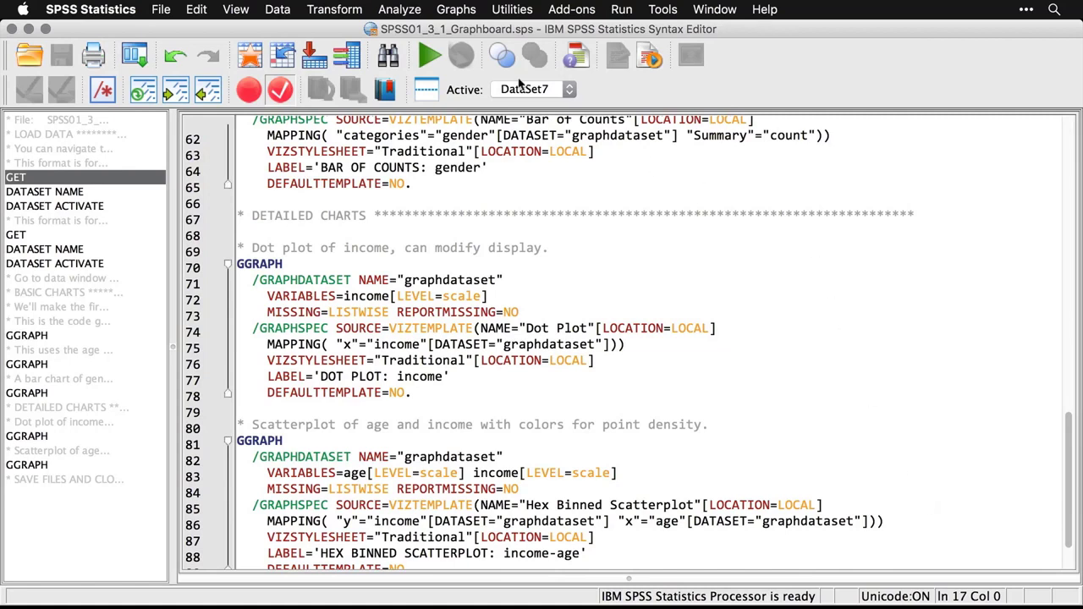
click(443, 8)
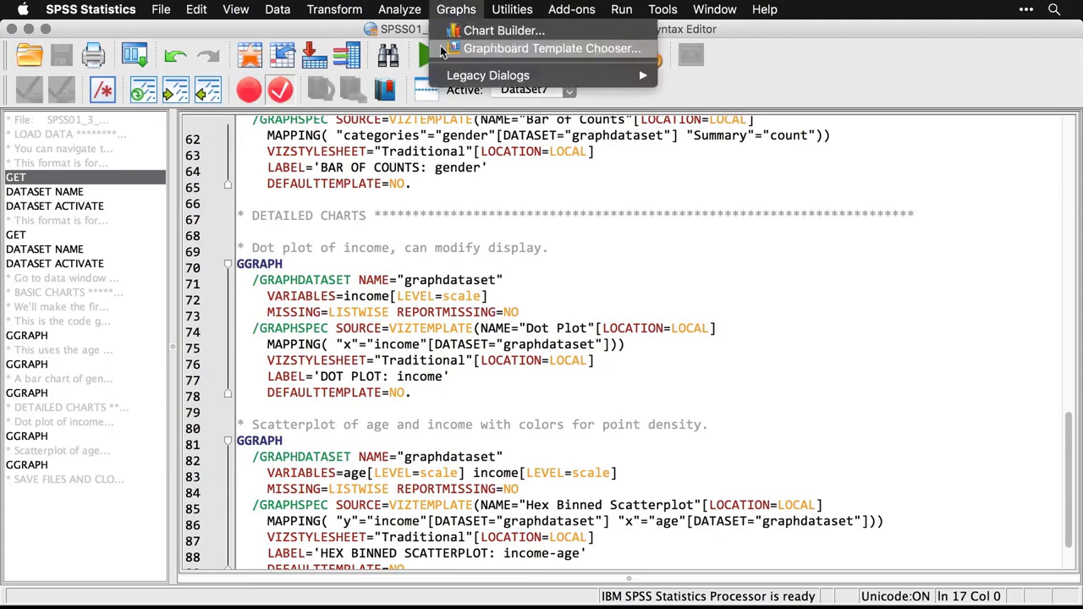
click(441, 52)
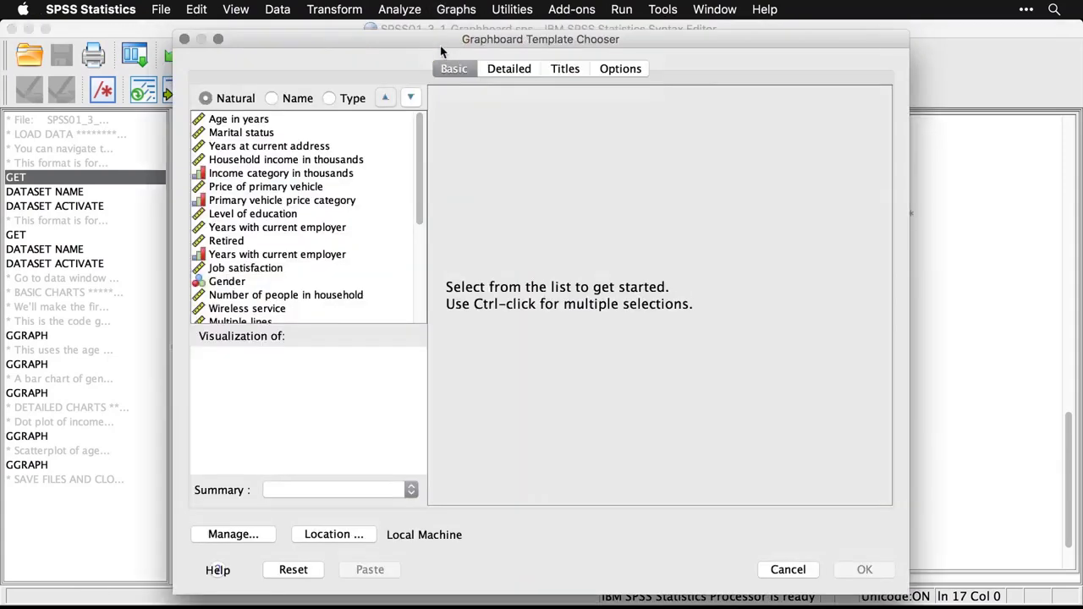
click(529, 72)
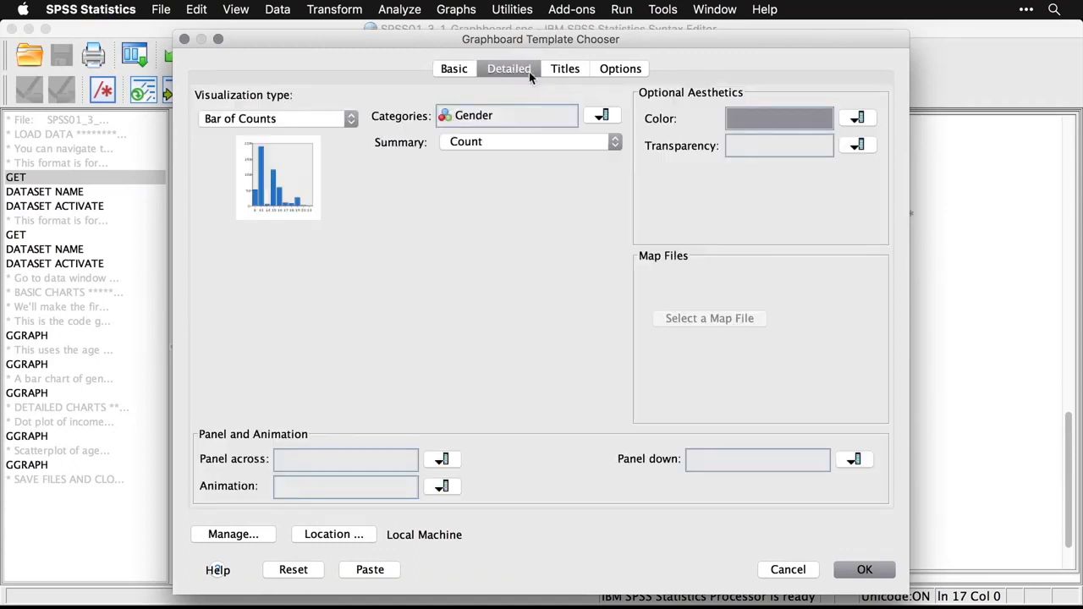
click(342, 125)
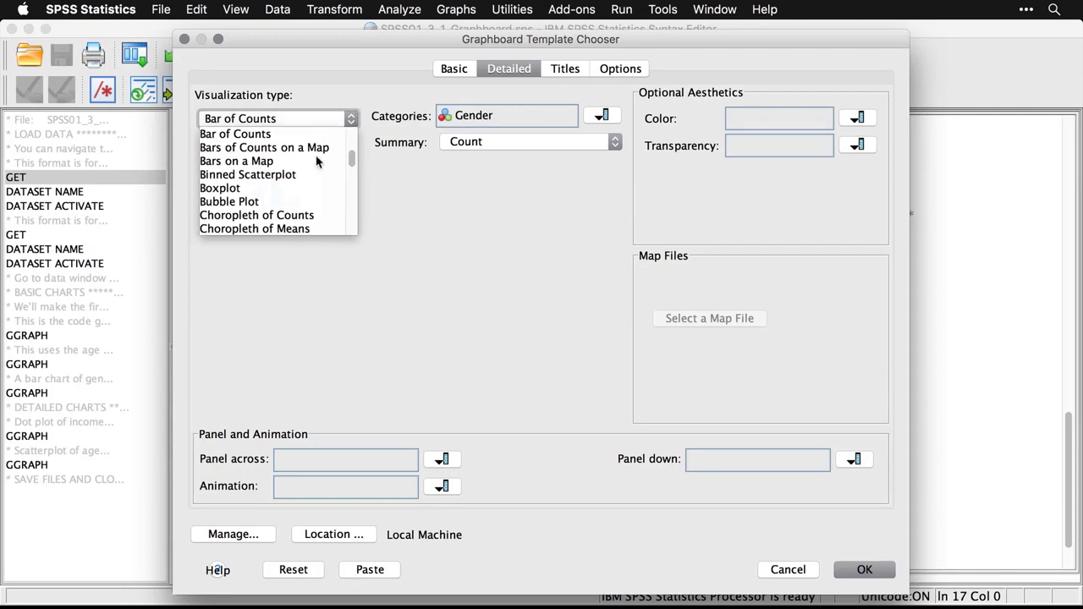
scroll(318, 161, down, 3)
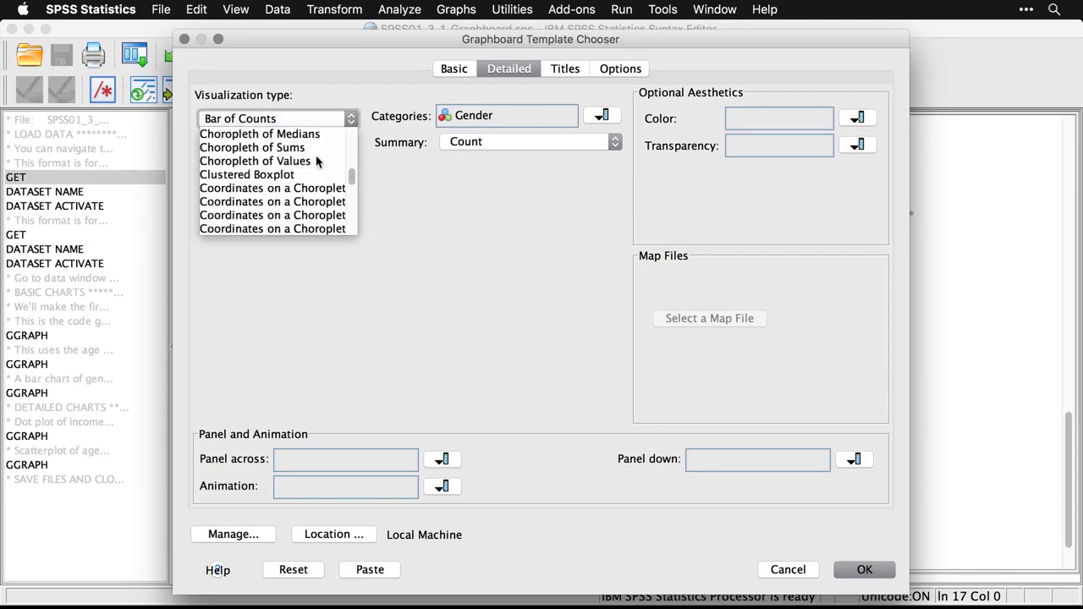
scroll(316, 162, down, 5)
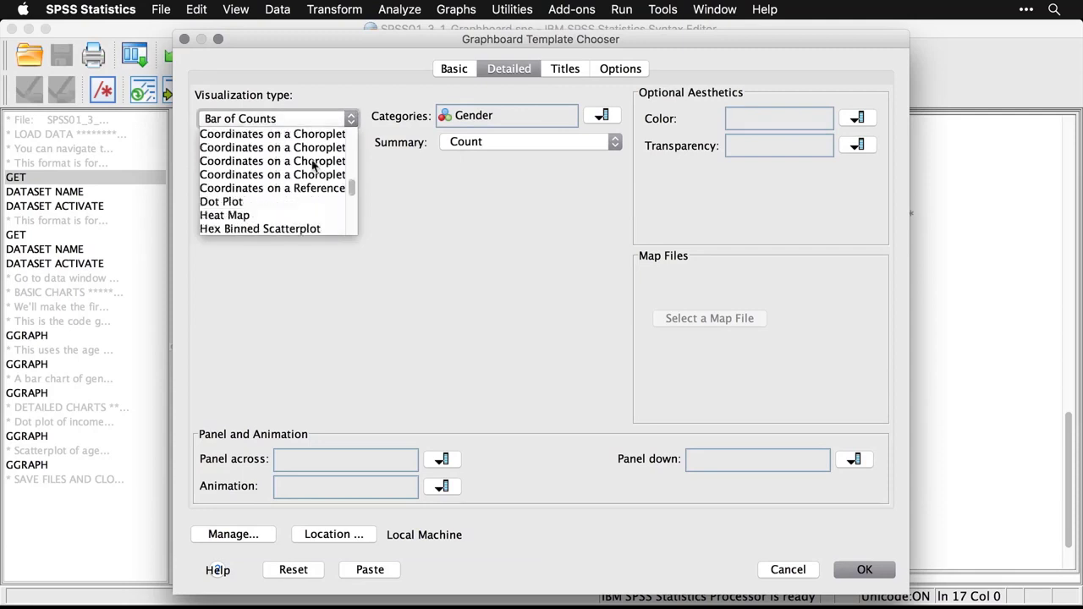
click(227, 203)
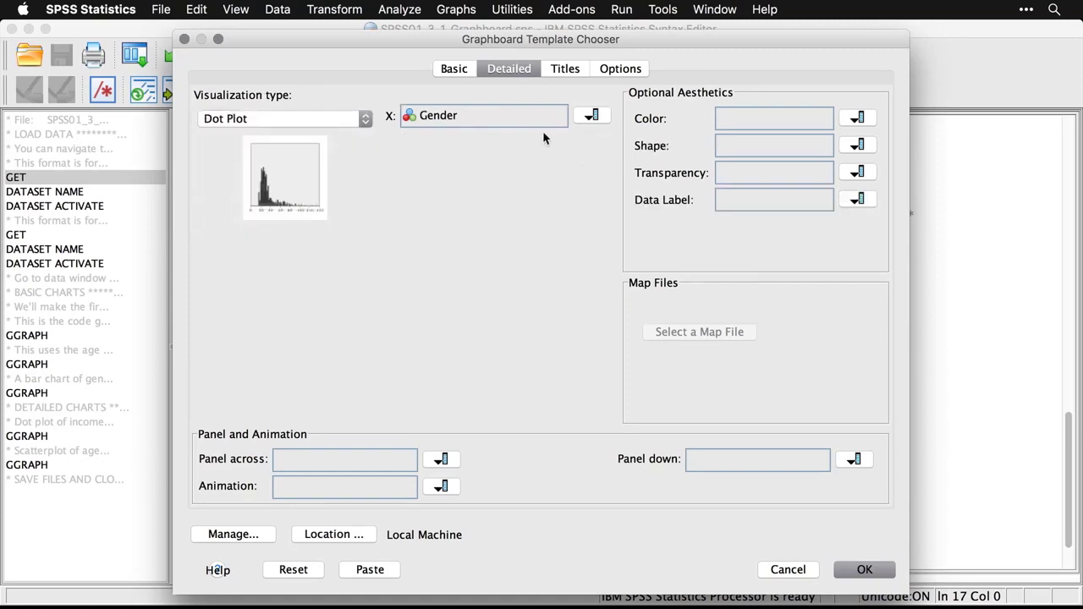
- Set the dot plot's X variable to Household income in thousands and create the chart
click(589, 119)
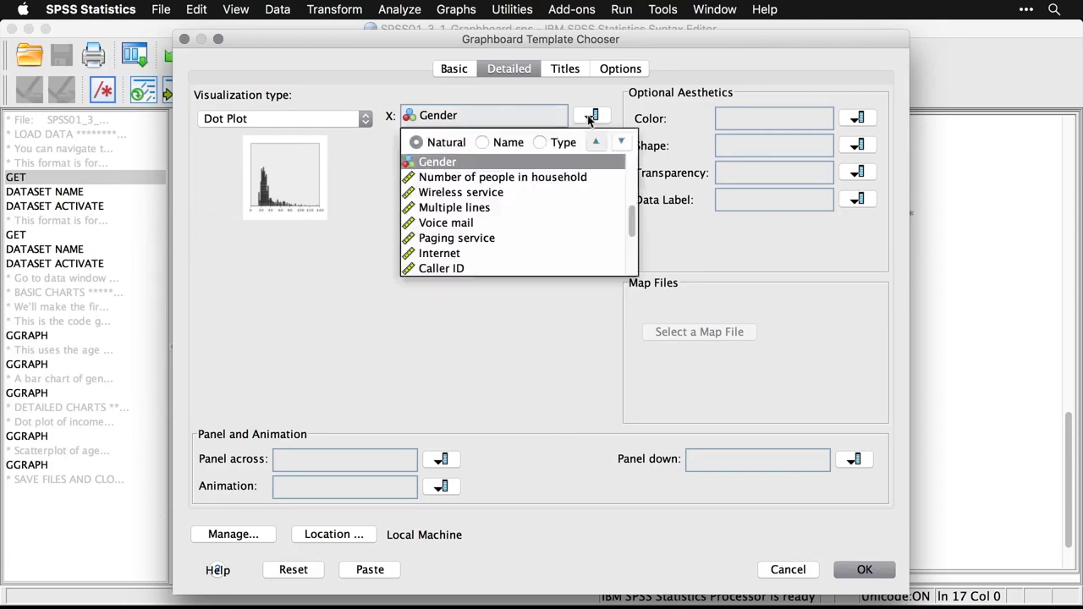
click(630, 184)
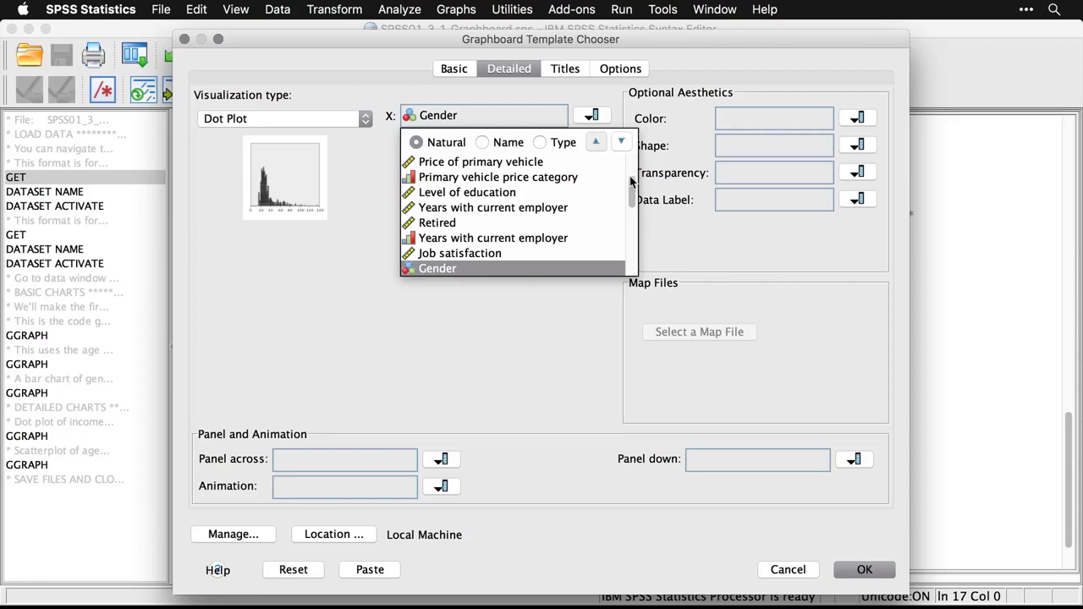
click(631, 168)
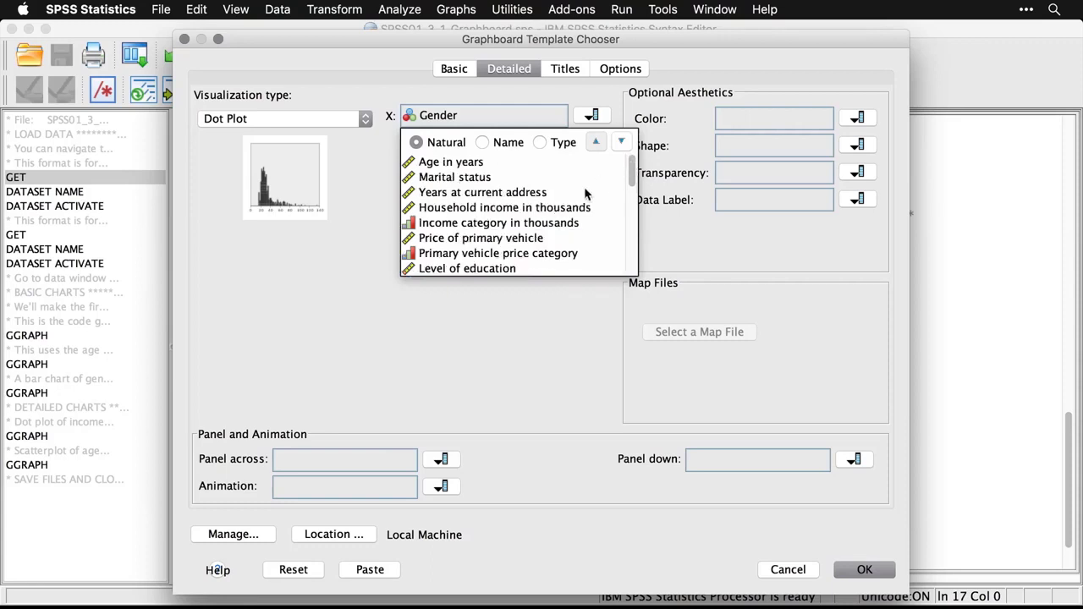
click(551, 210)
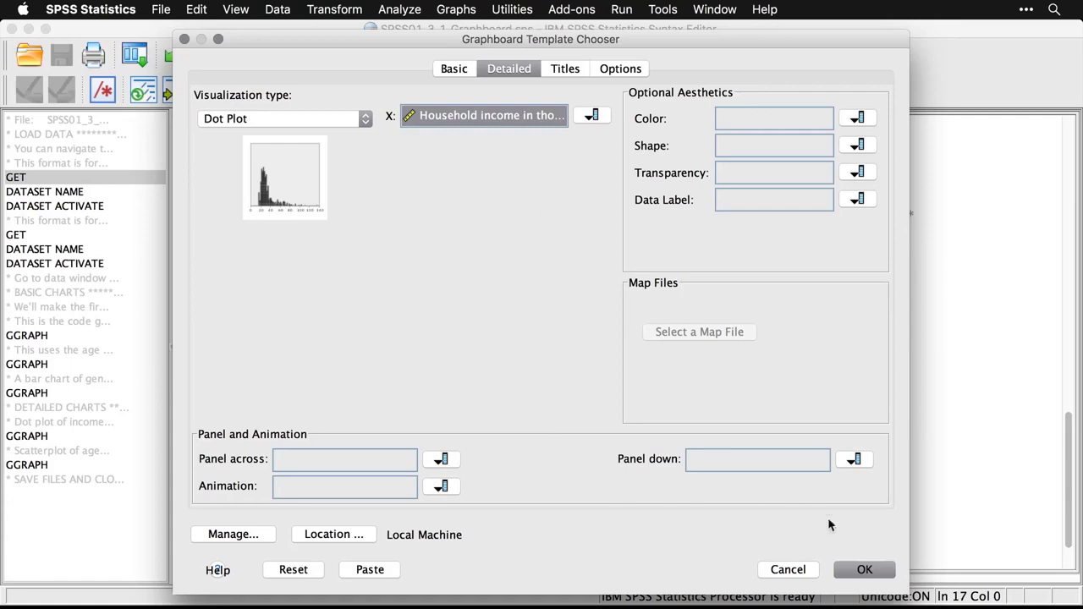
click(864, 570)
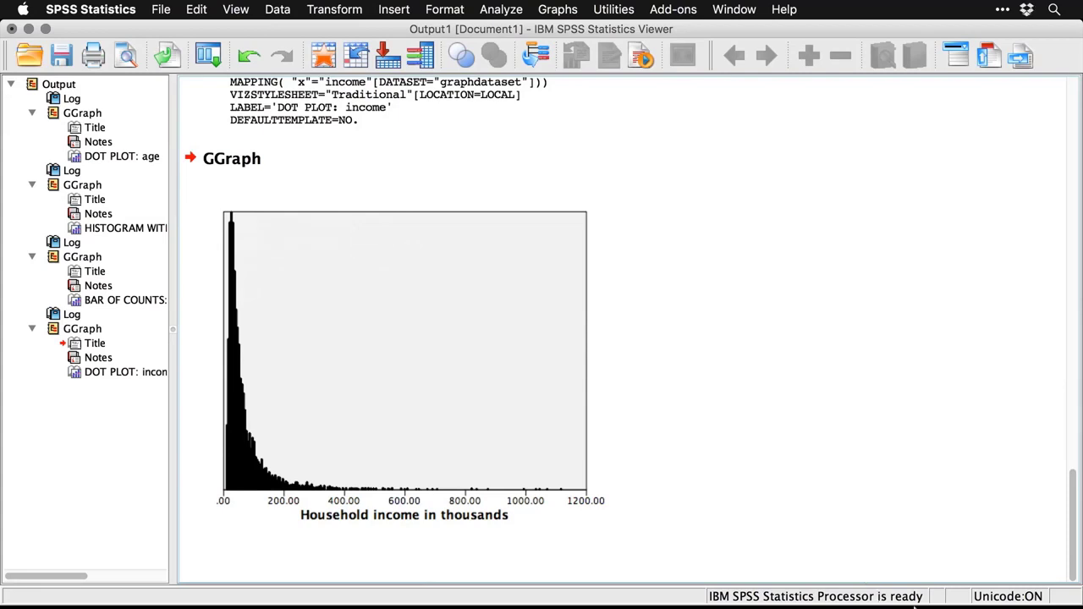
- Open the income dot plot in the Graphboard Editor and set the X axis labels' minimum decimal digits to 0
click(596, 506)
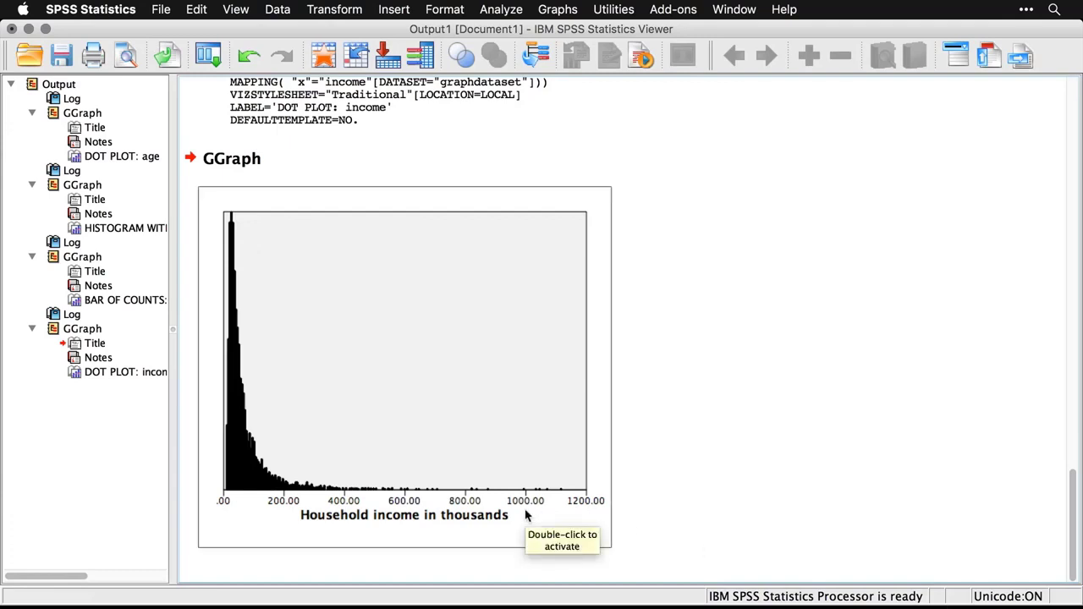
double_click(262, 463)
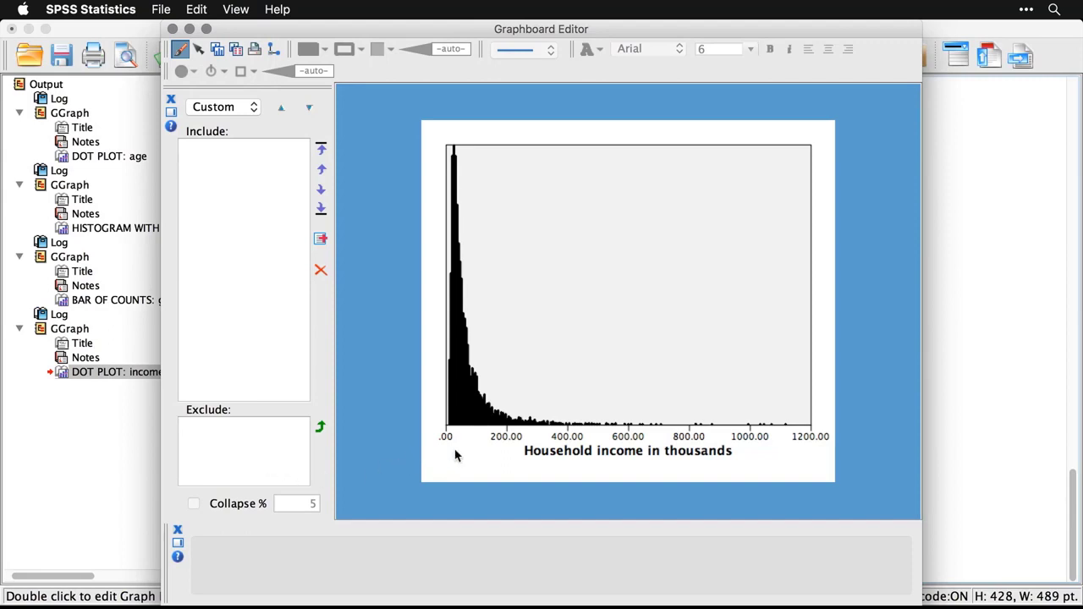
click(512, 442)
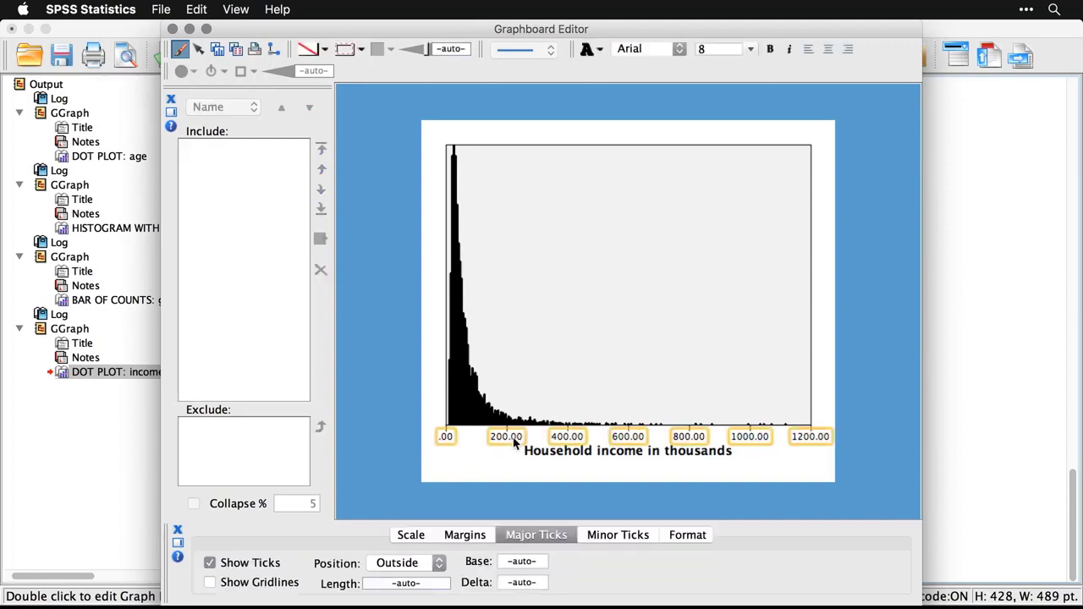
click(683, 537)
click(645, 561)
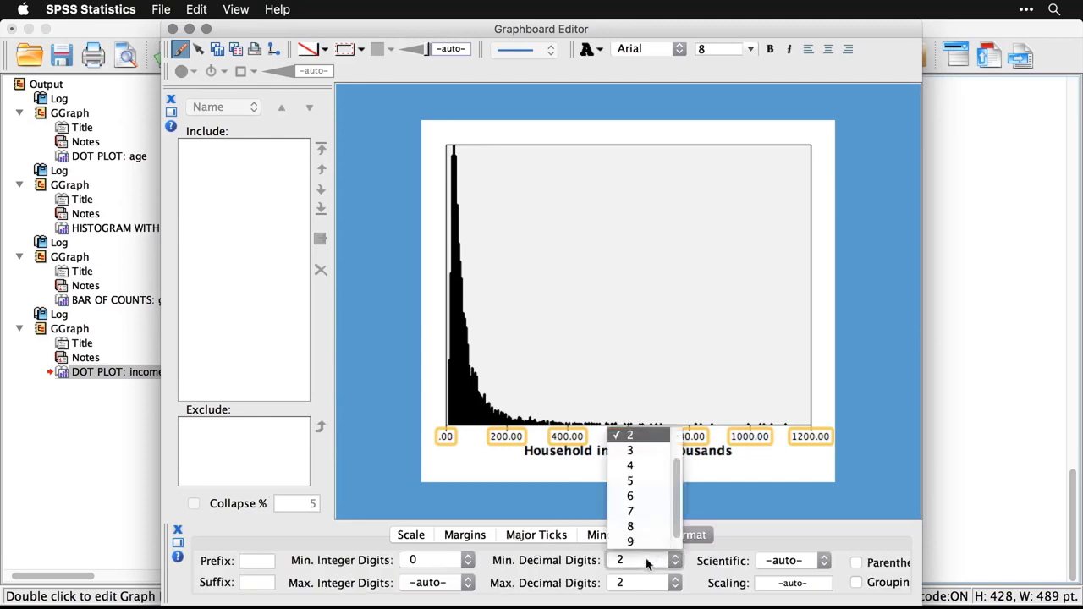
scroll(676, 457, up, 3)
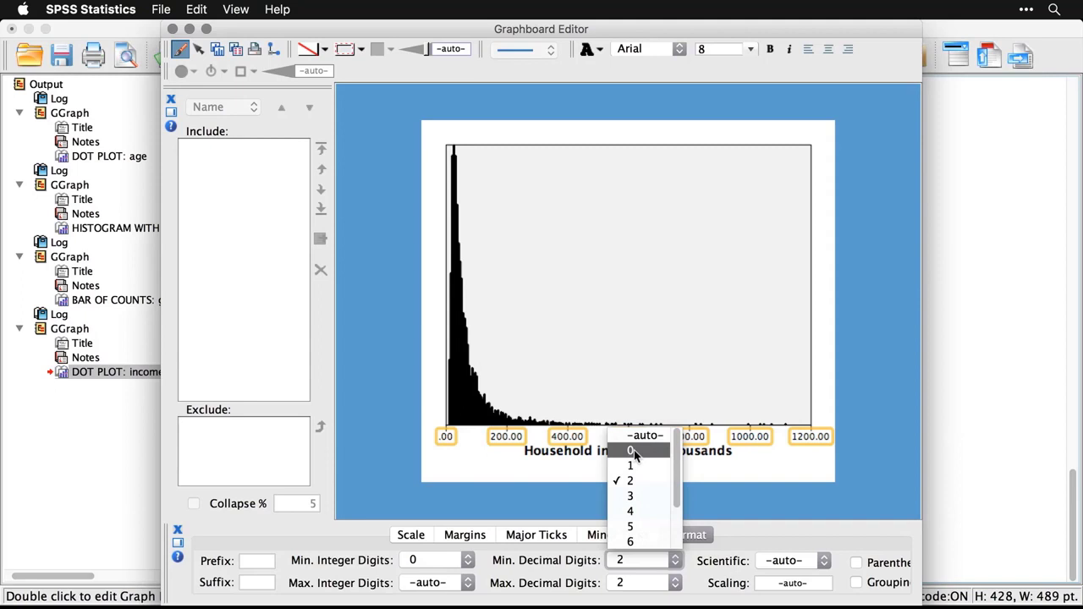
click(634, 450)
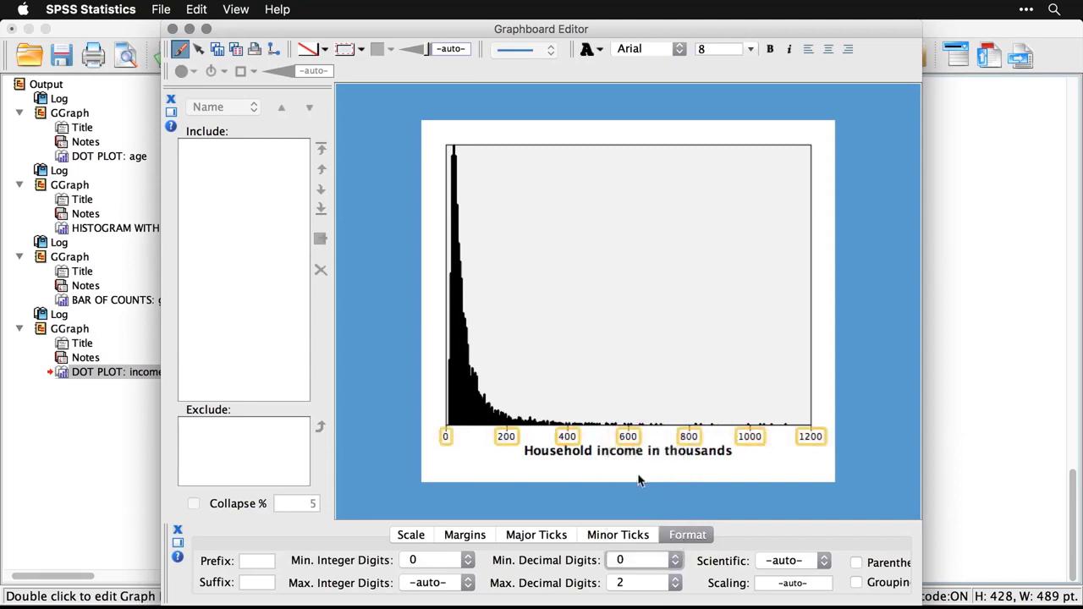
- Change the modifier of the income dot plot's points to Dodge and deselect the points
click(464, 400)
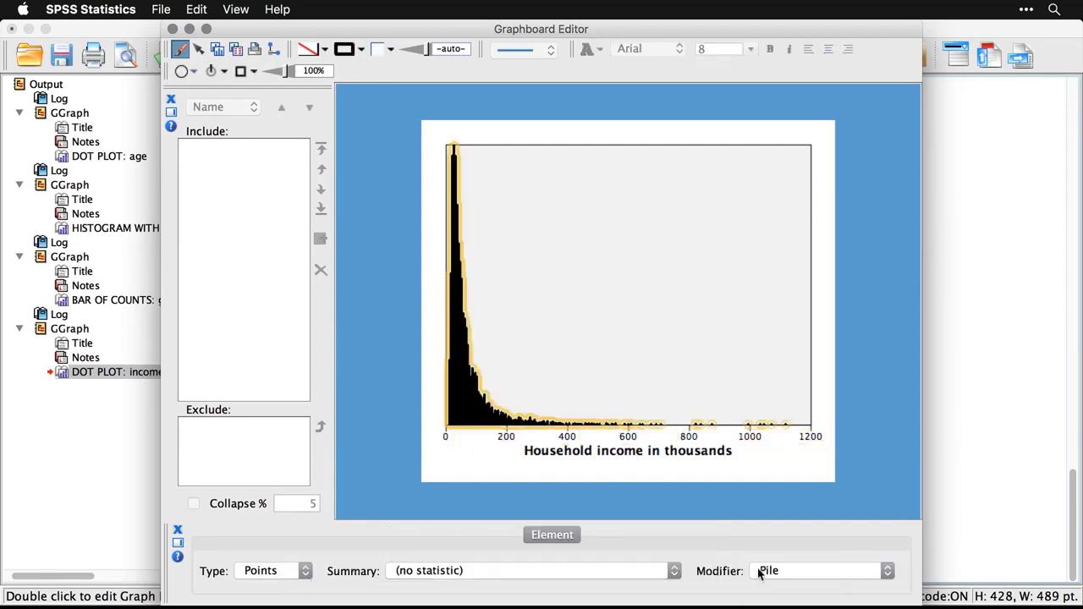
click(868, 578)
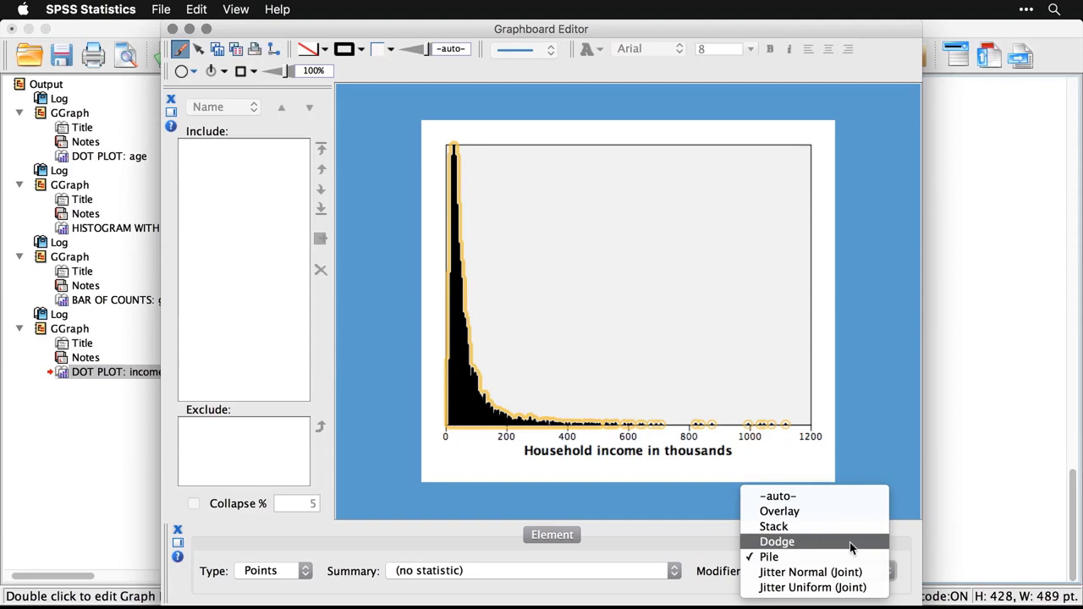
click(852, 542)
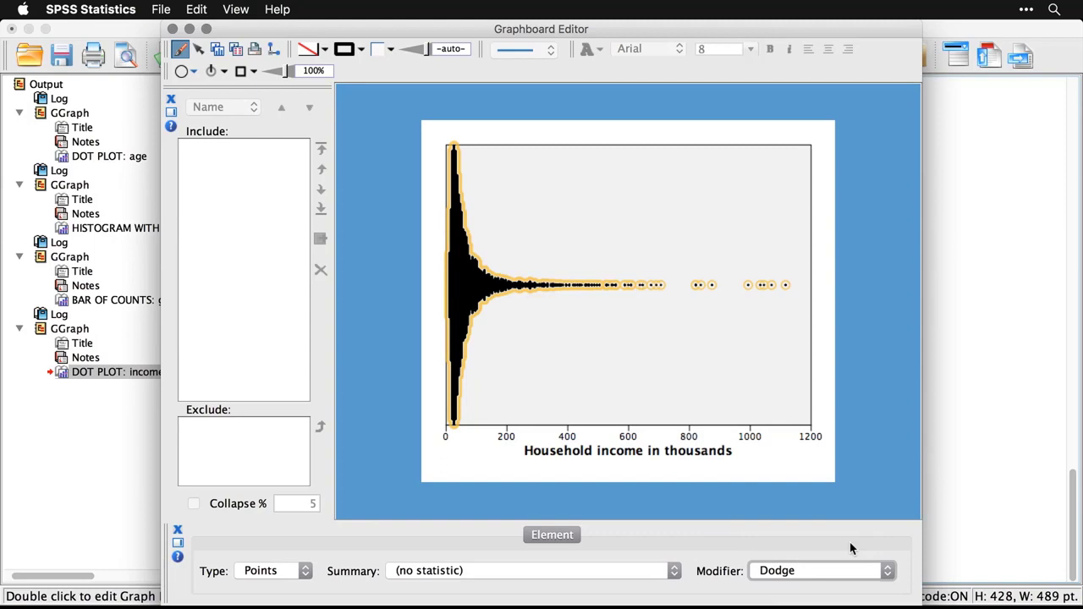
click(761, 338)
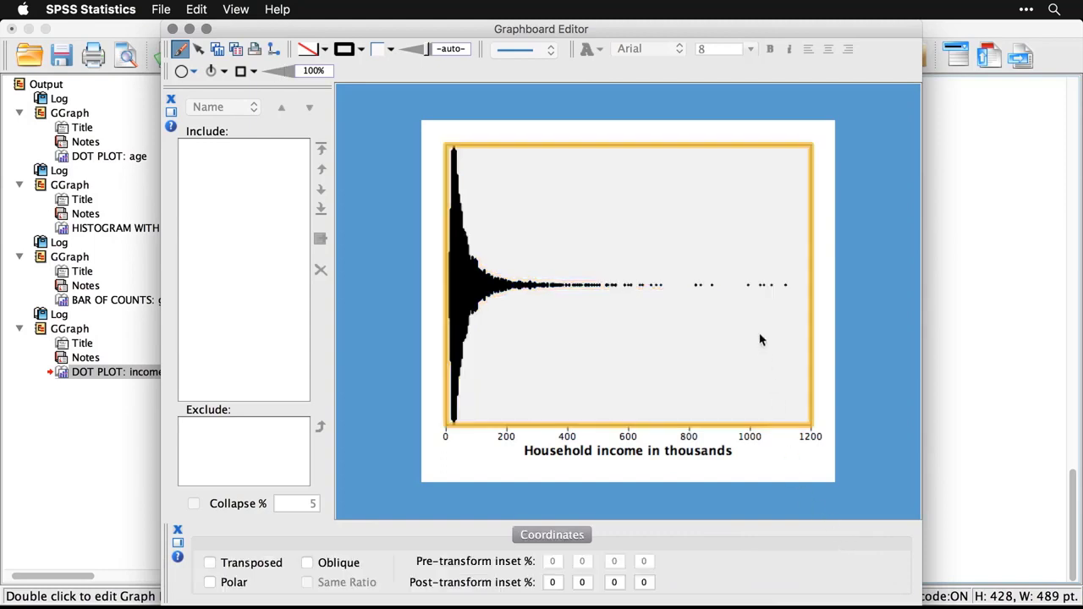
click(861, 343)
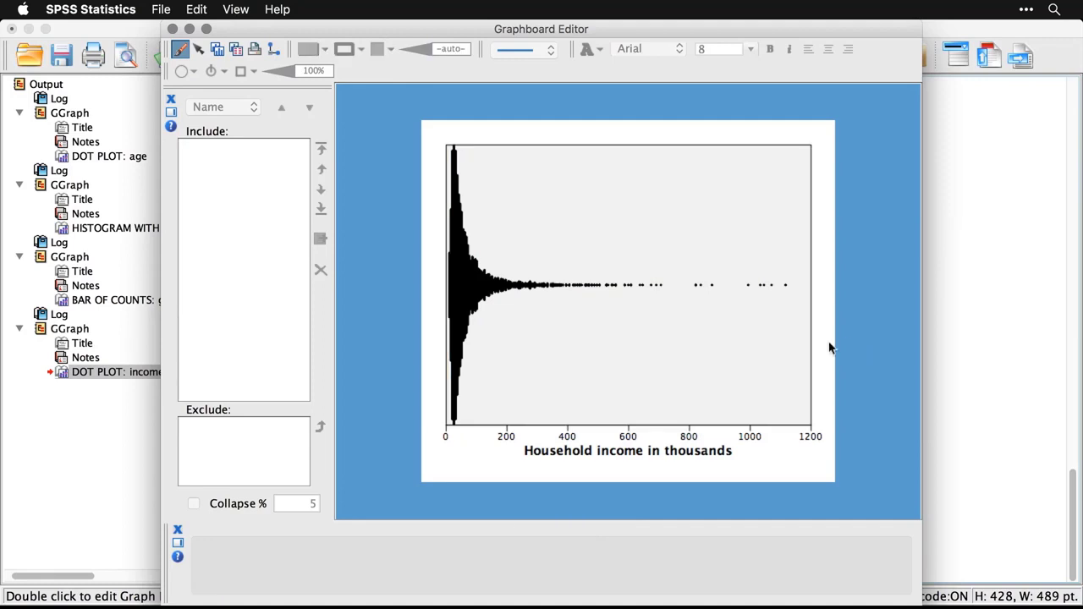
- Change the modifier of the income dot plot's points to Jitter Normal (Joint) and deselect the points
click(467, 293)
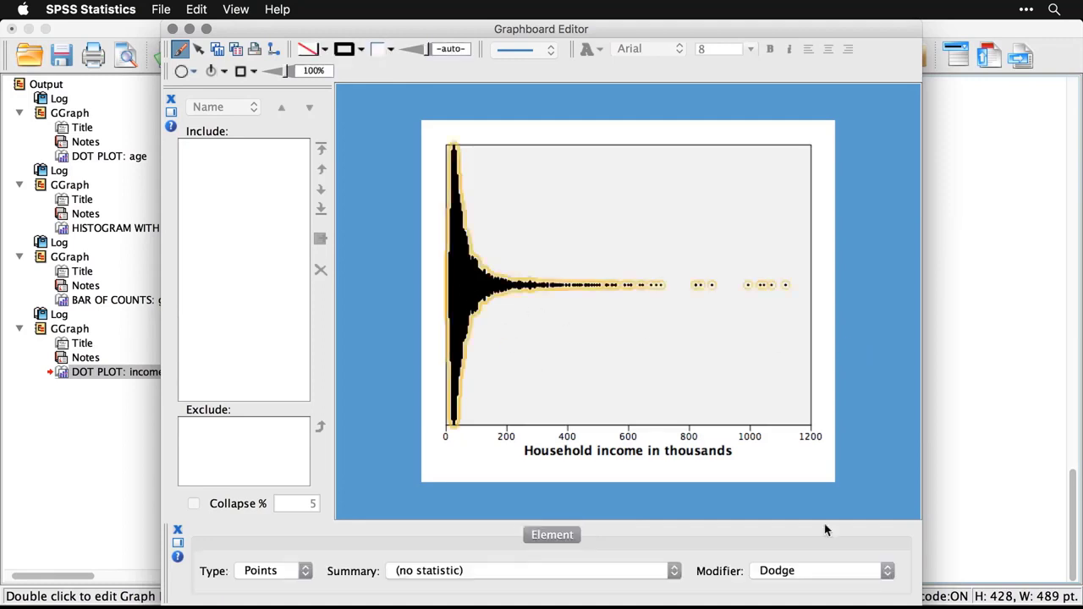
click(838, 571)
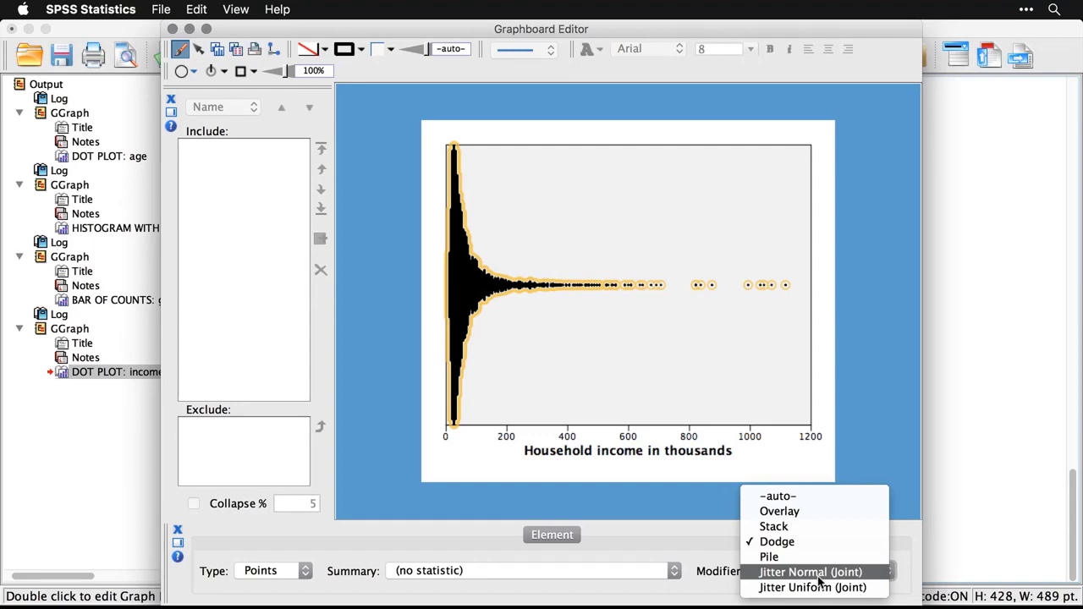
click(819, 579)
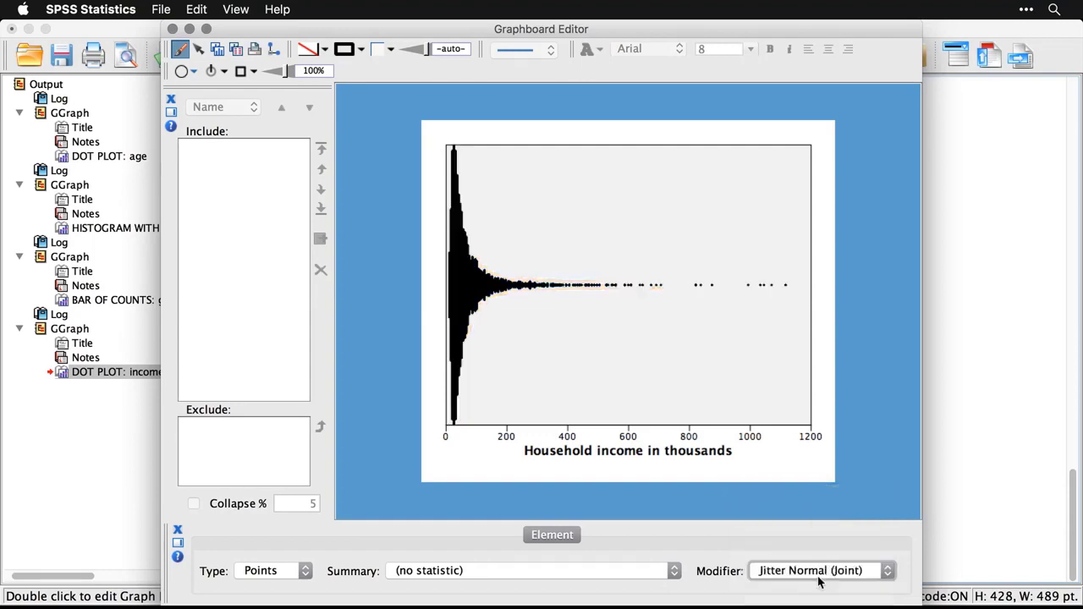
click(874, 355)
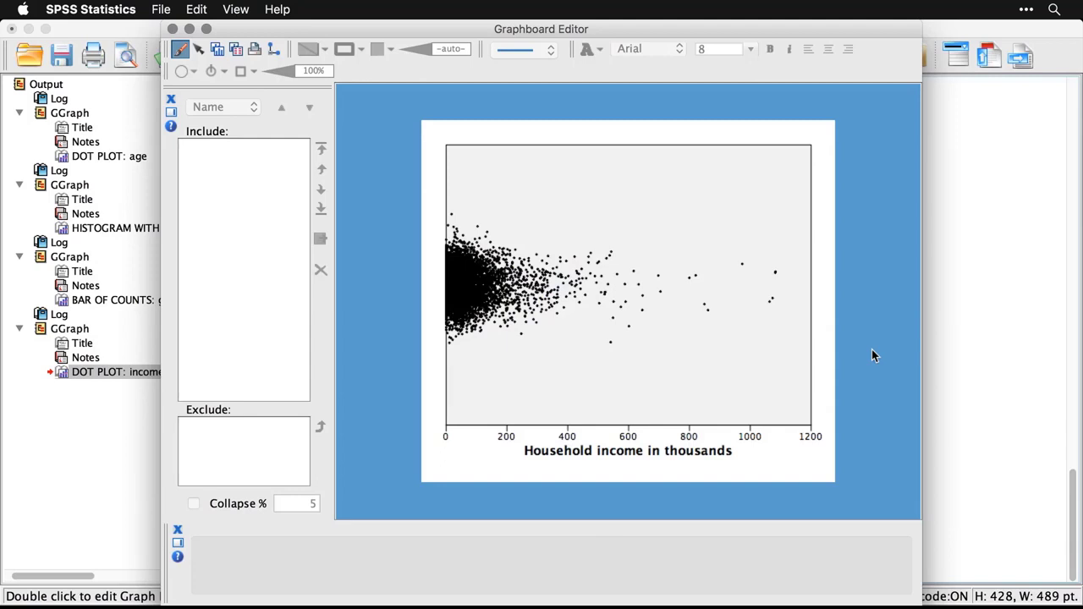
- Change the modifier of the income dot plot's points to Jitter Uniform (Joint) and deselect the points
click(461, 298)
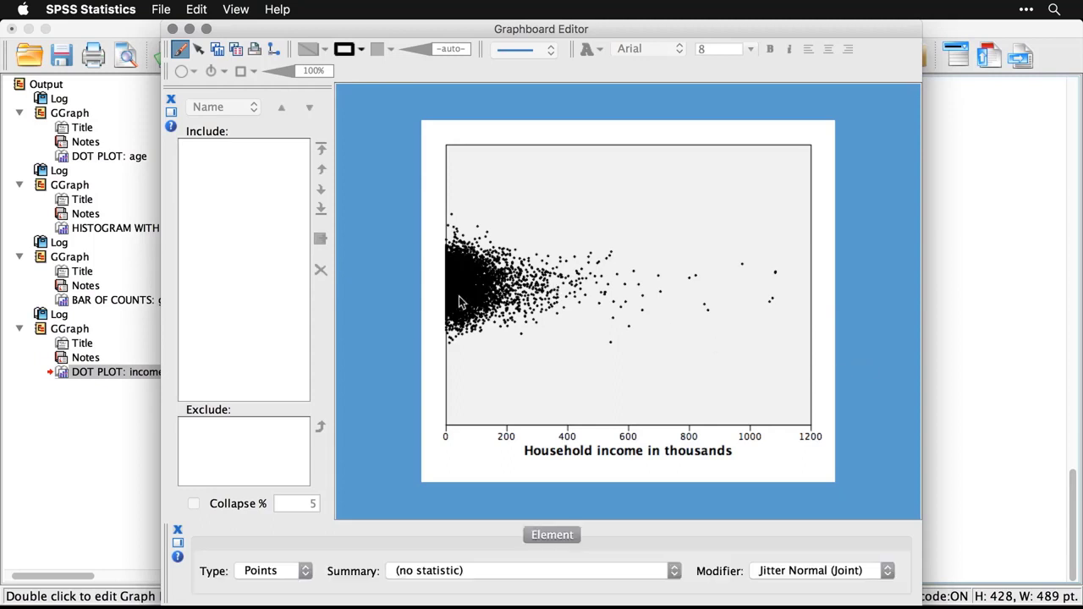
click(827, 572)
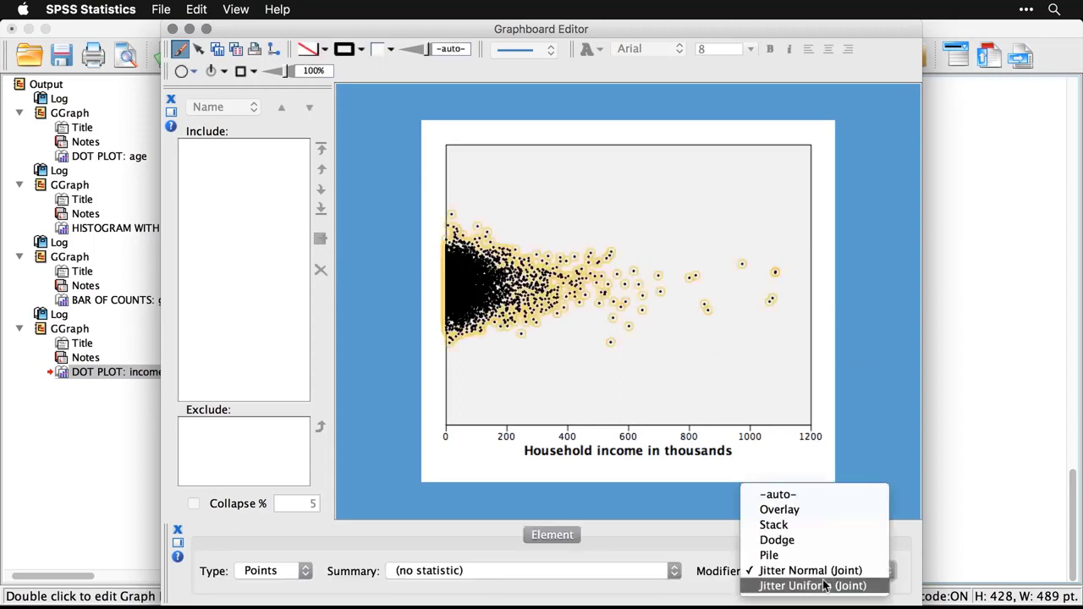
click(825, 586)
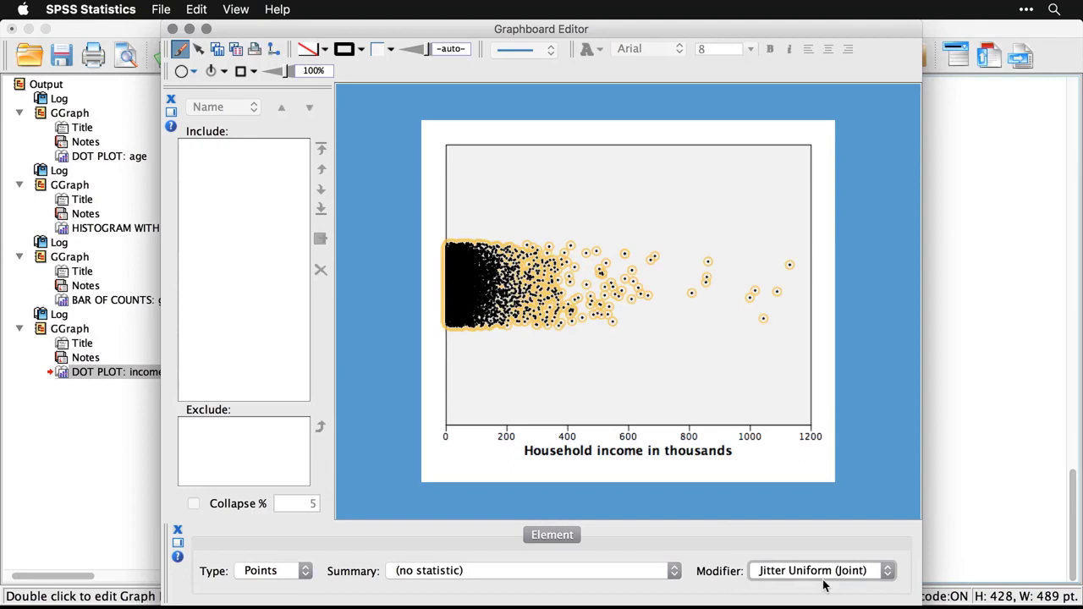
click(876, 406)
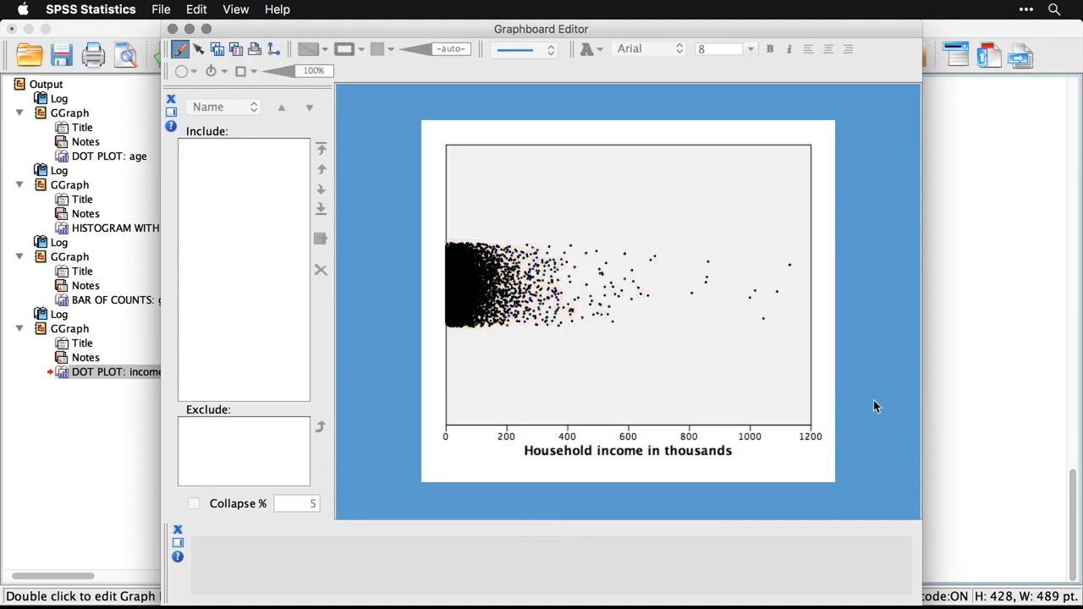
- Set the modifier of the income dot plot's points back to Dodge and close the Graphboard Editor
click(456, 294)
click(822, 572)
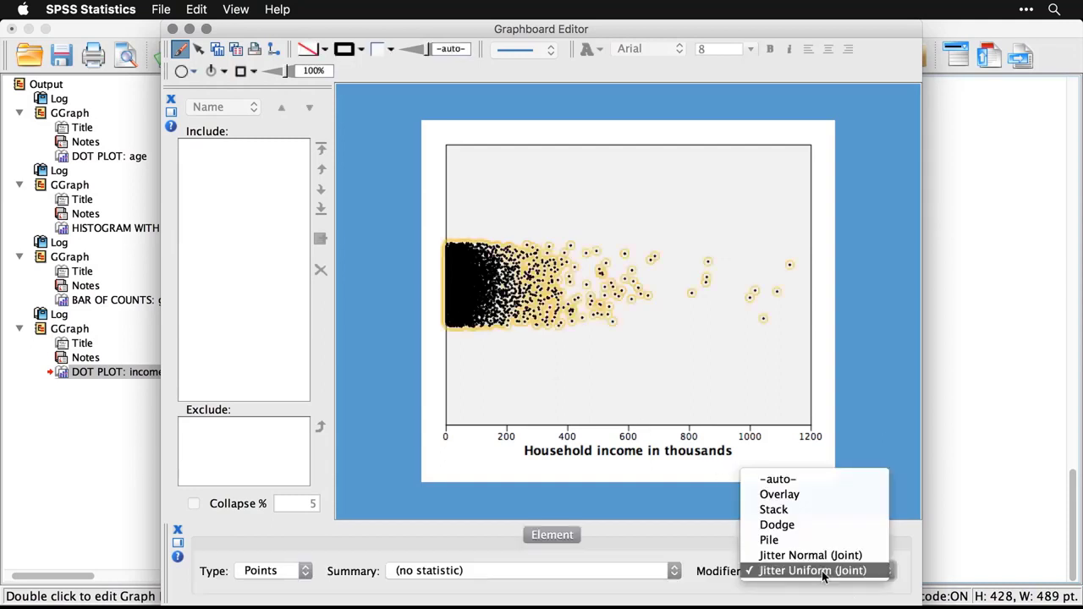
click(817, 526)
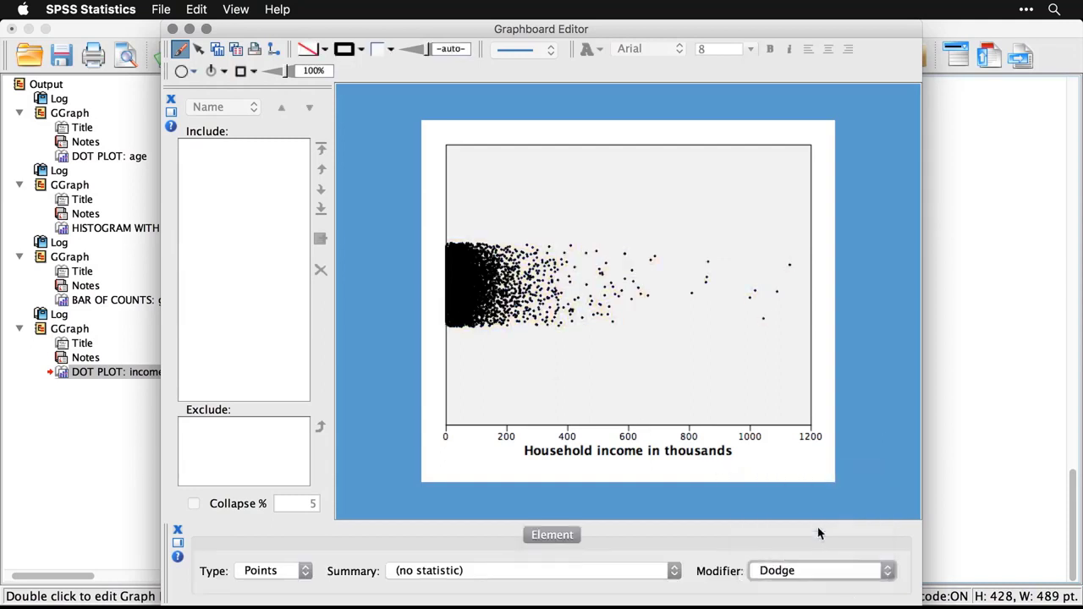
click(856, 448)
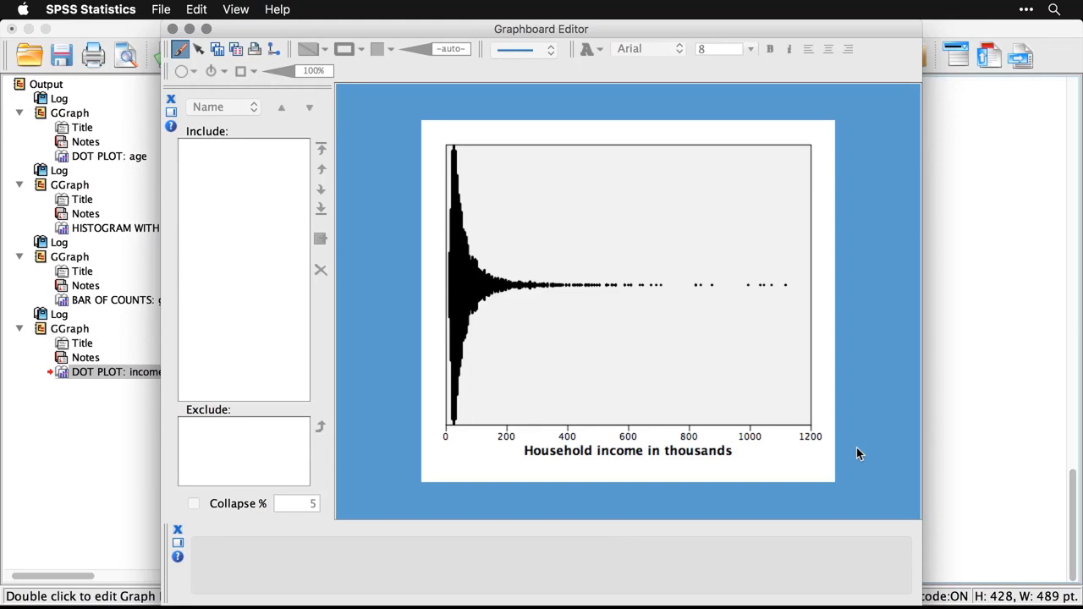
click(171, 31)
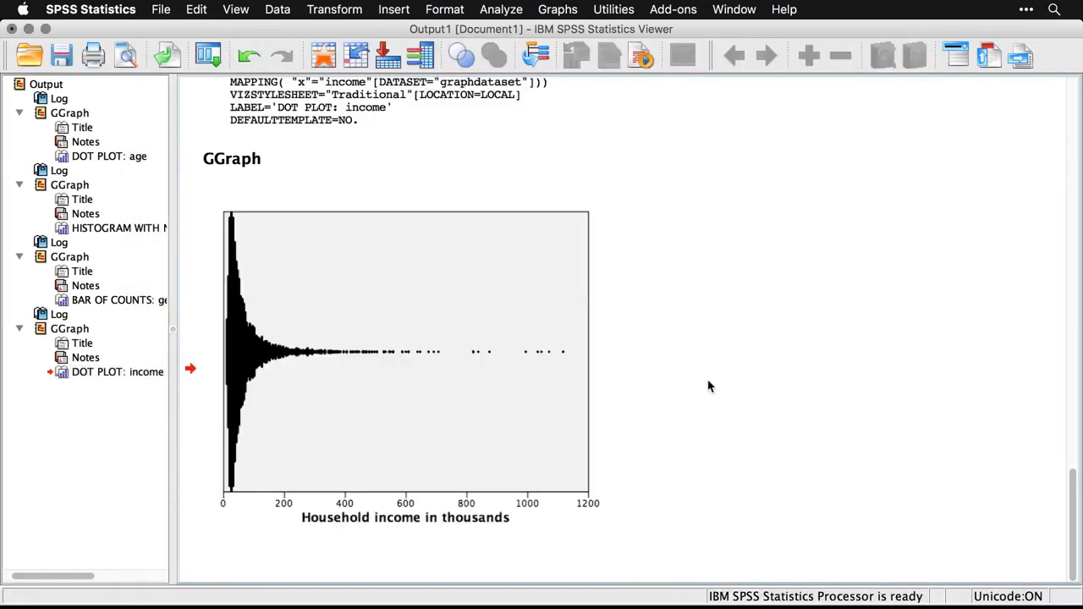
- In the syntax file, select and run the GGRAPH command for the Hex Binned Scatterplot of age and income
key(super+grave)
scroll(708, 381, down, 4)
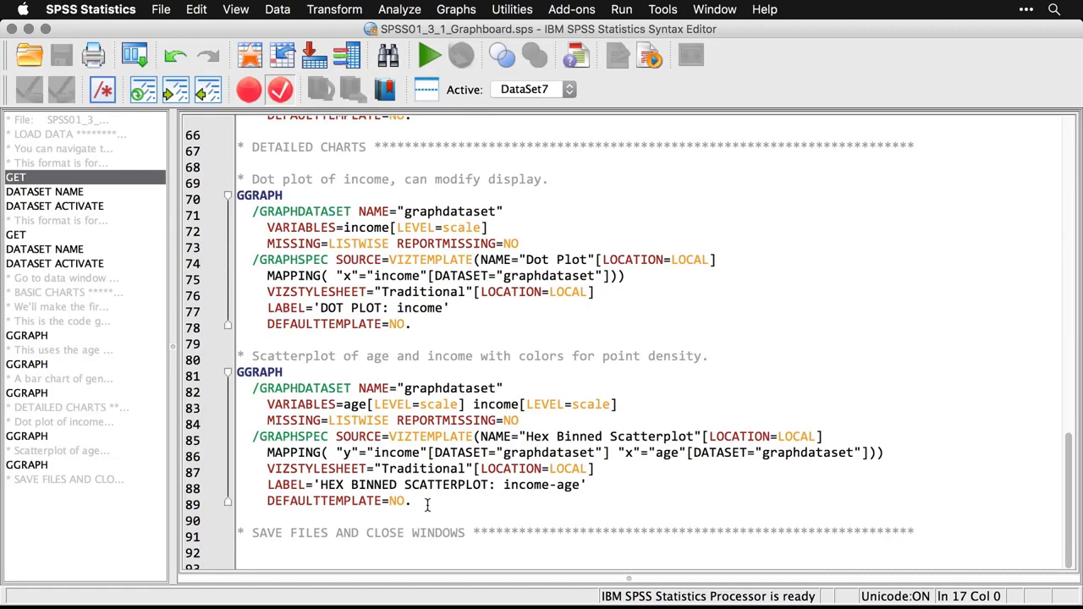
drag(428, 505, 230, 375)
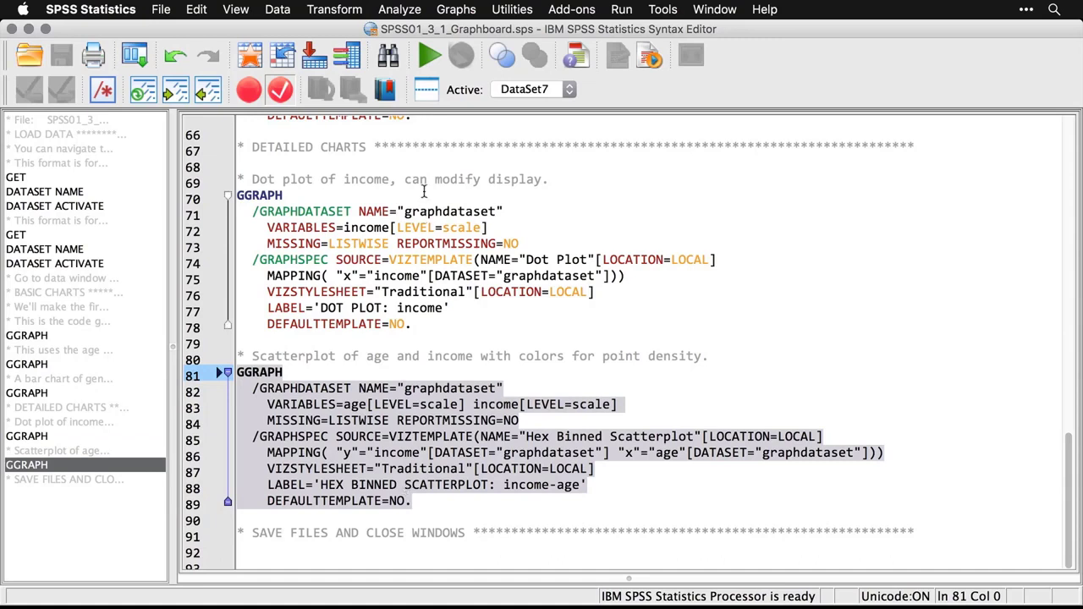
click(430, 58)
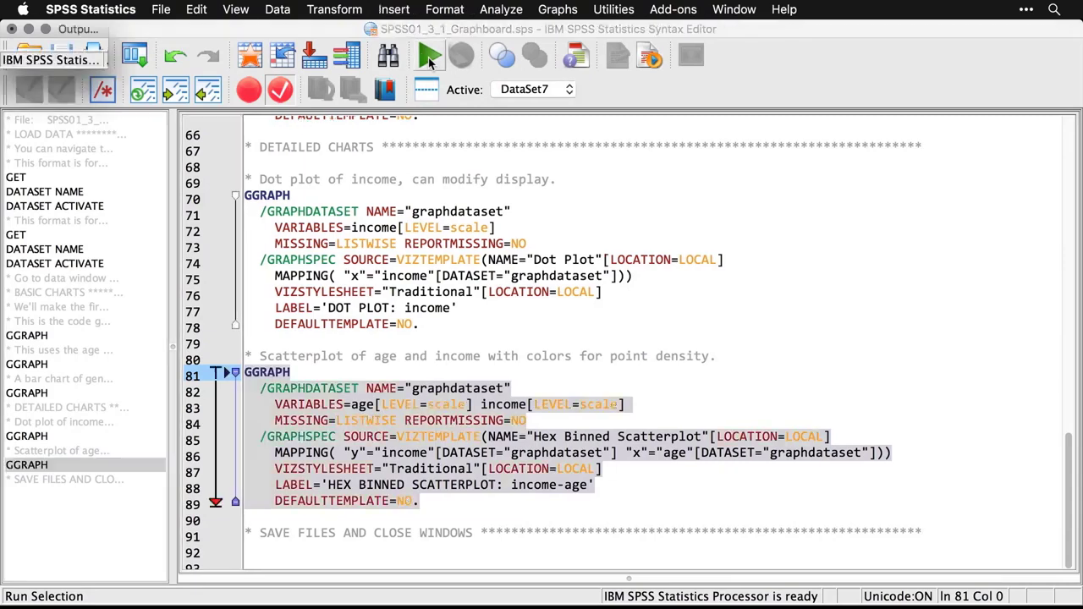
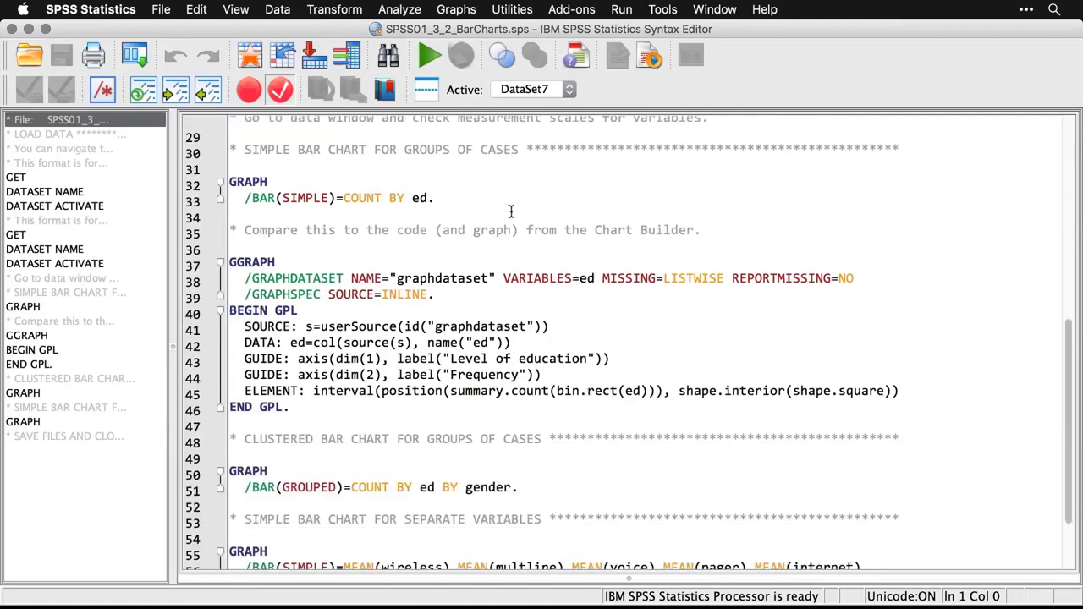
- Open the legacy bar chart dialog and start defining a simple bar chart with summaries for groups of cases
click(461, 12)
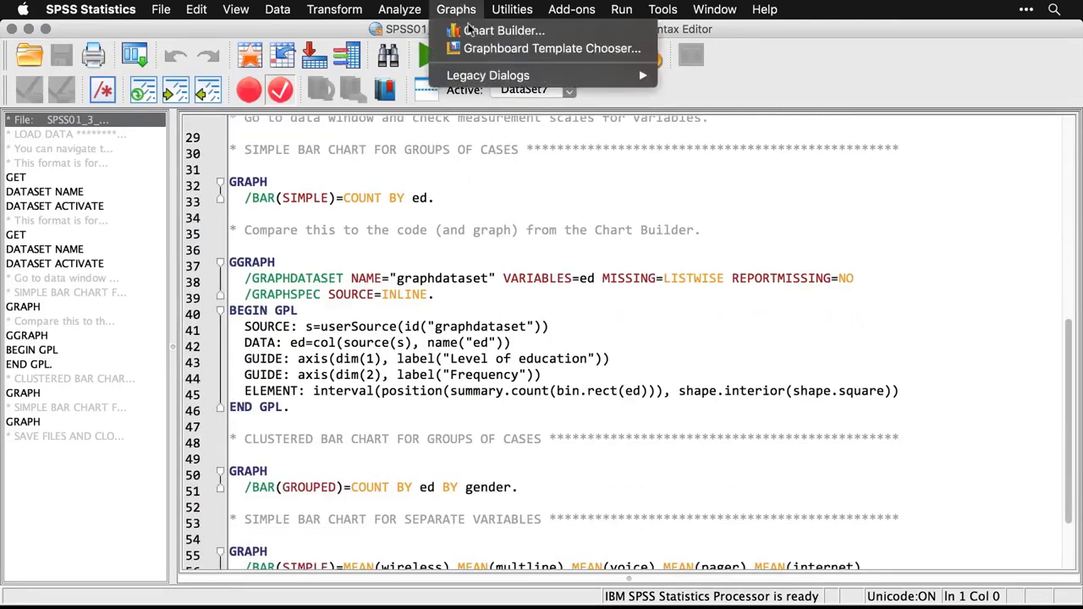
mouse_move(486, 75)
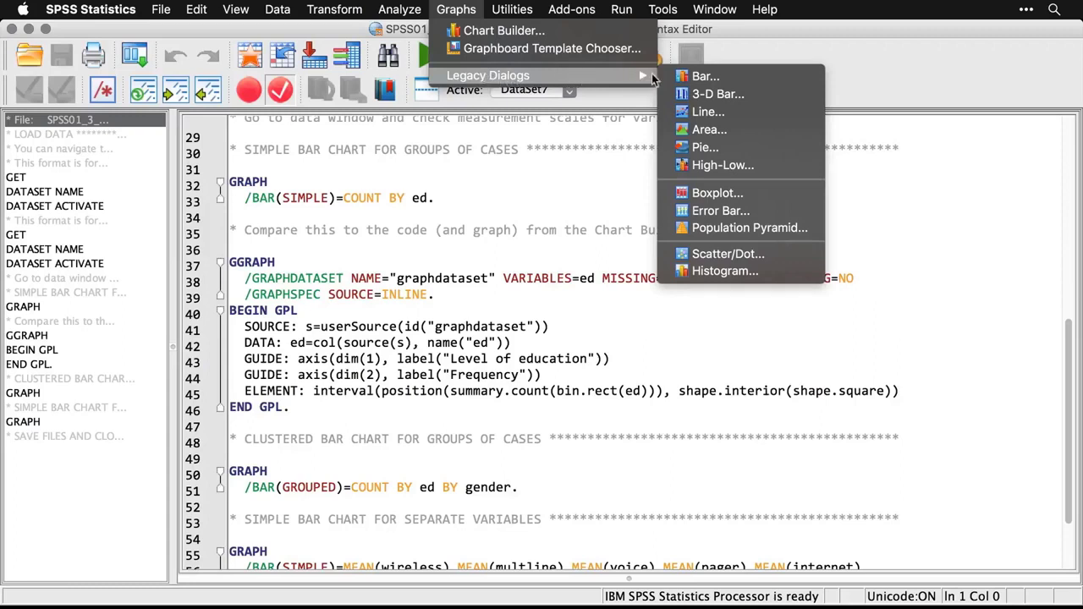
click(699, 77)
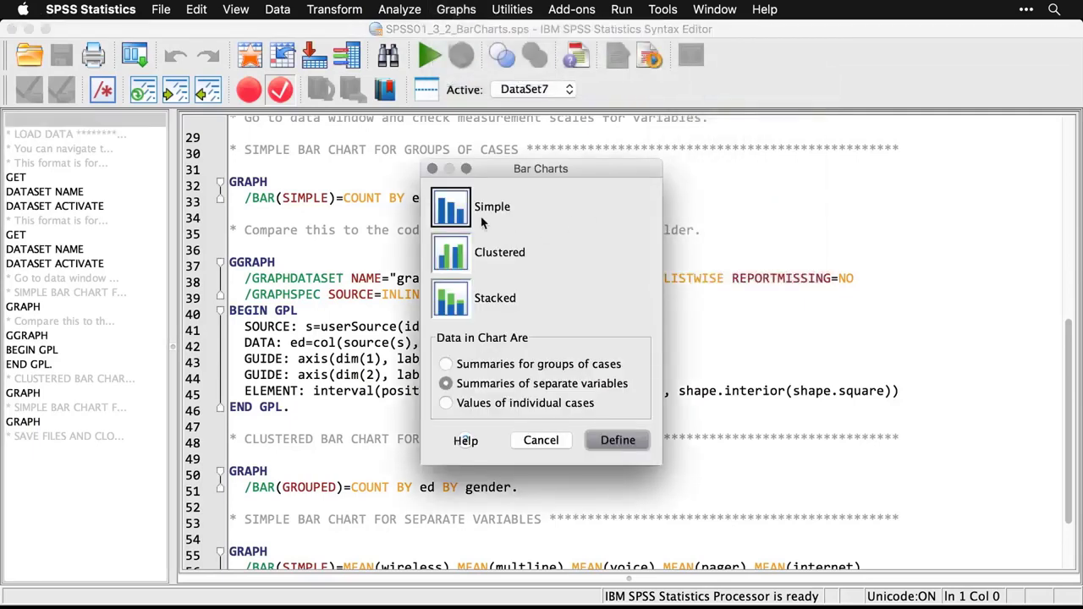
click(446, 365)
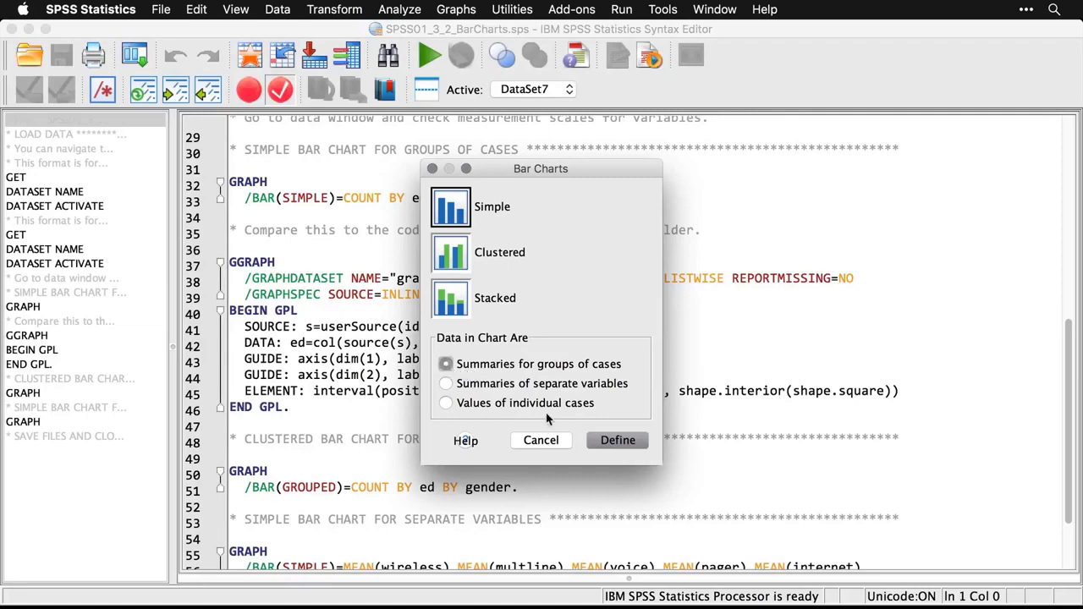
click(608, 440)
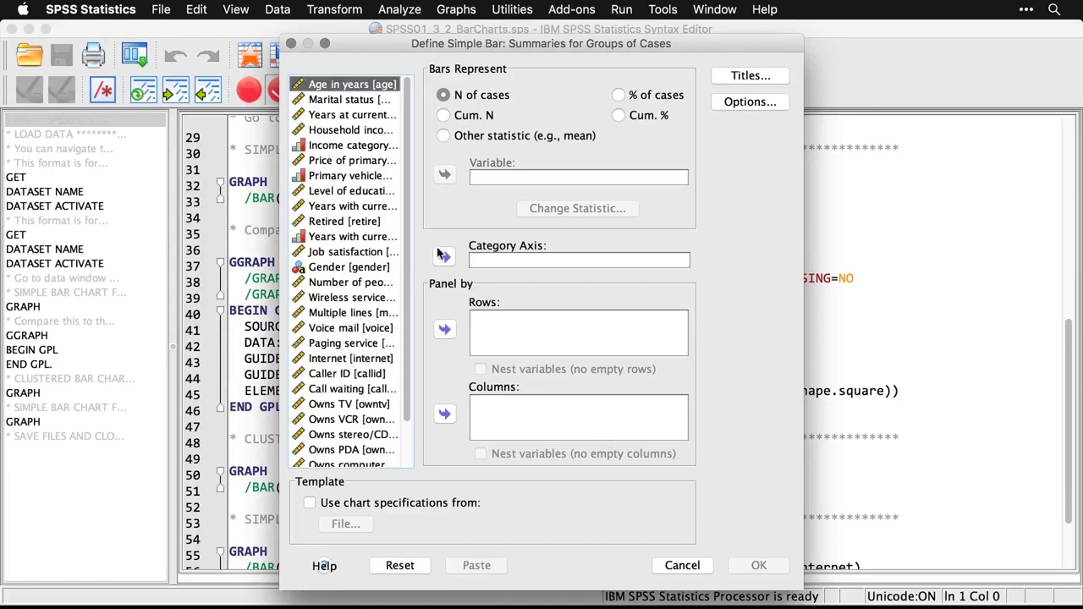
- Set the simple bar chart's category axis to Level of education [ed] and create the chart
click(365, 193)
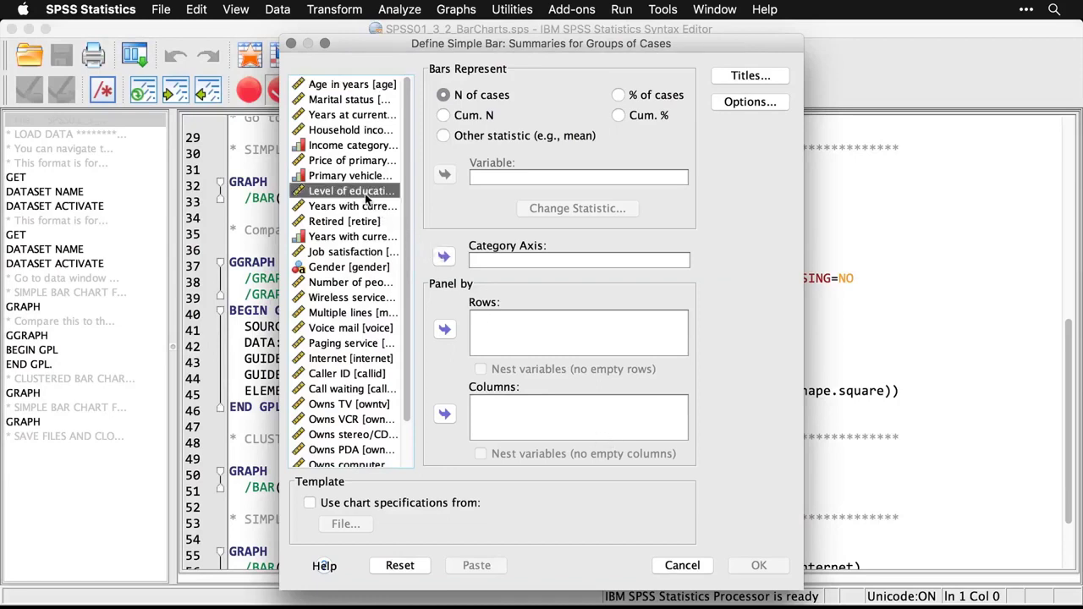
click(445, 258)
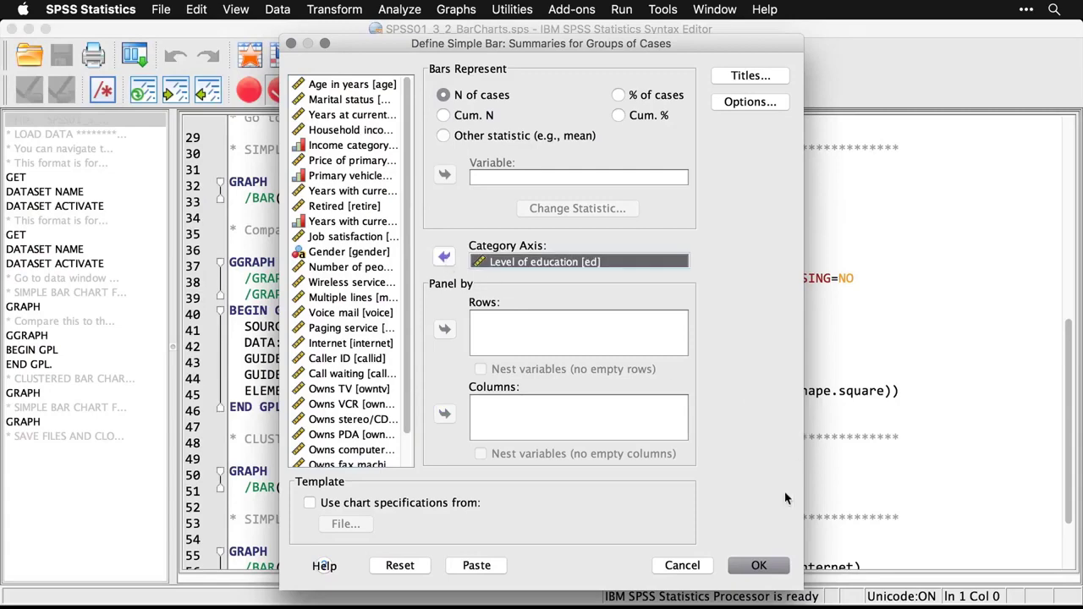
click(759, 570)
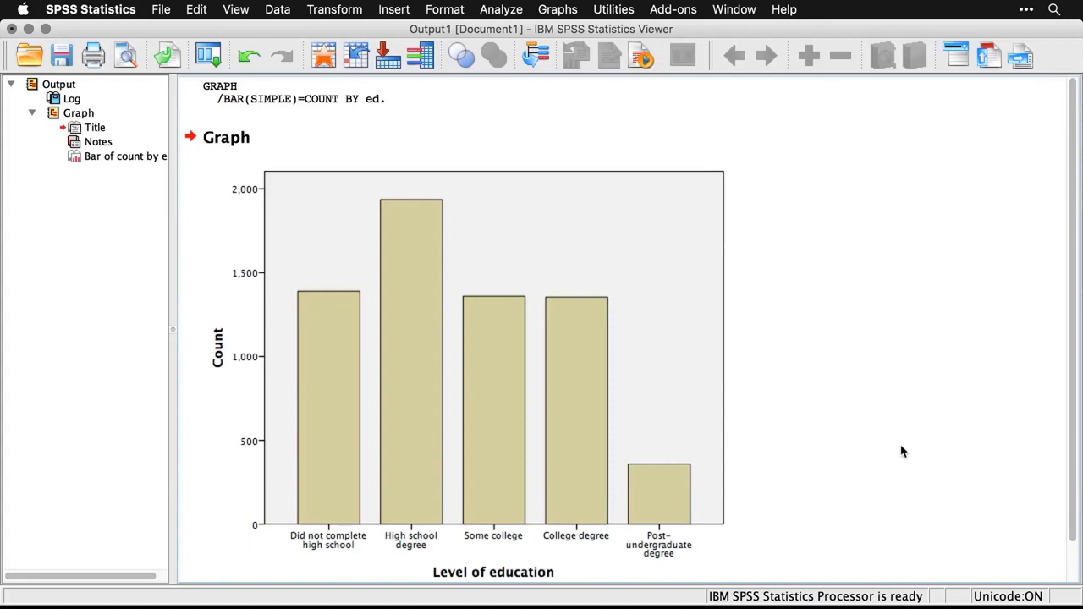
- Return to the bar charts syntax and compare the Chart Builder's GGRAPH code with the short GRAPH command for the simple bar chart
key(super+grave)
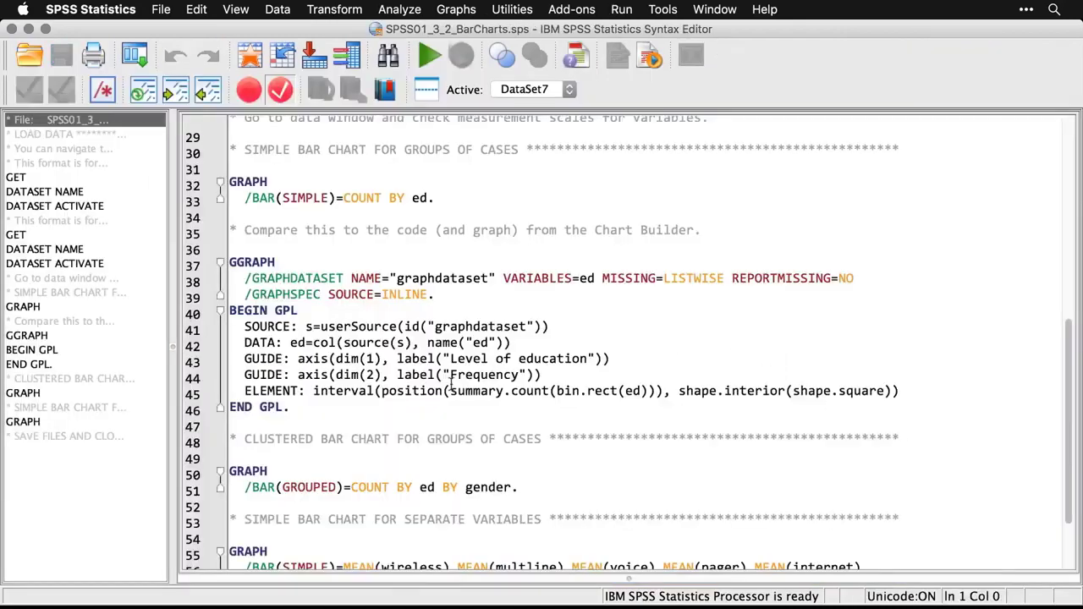
drag(295, 412, 230, 264)
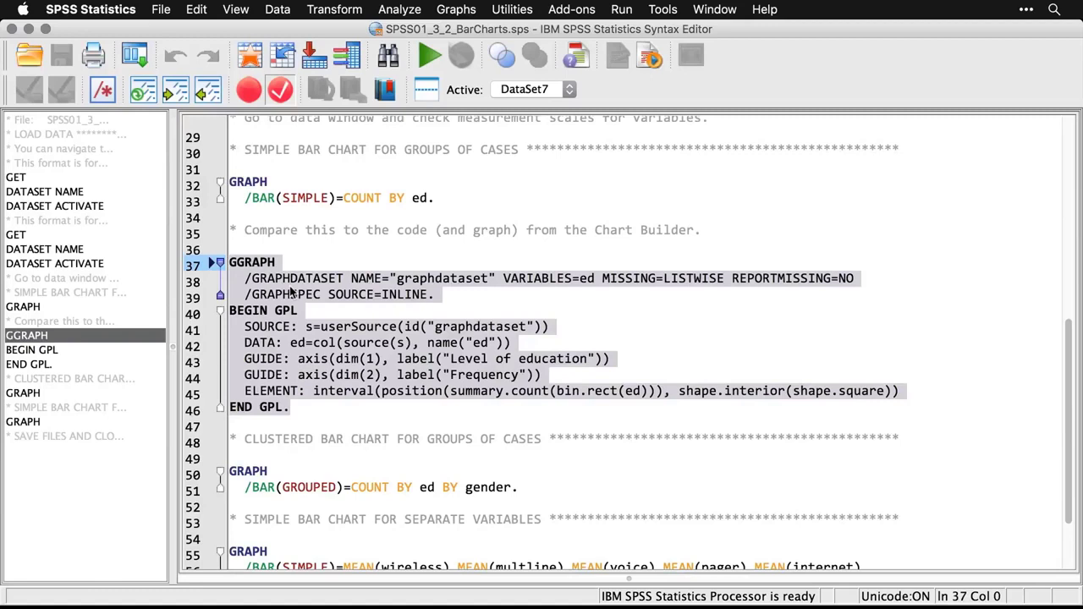
click(384, 198)
key(super+r)
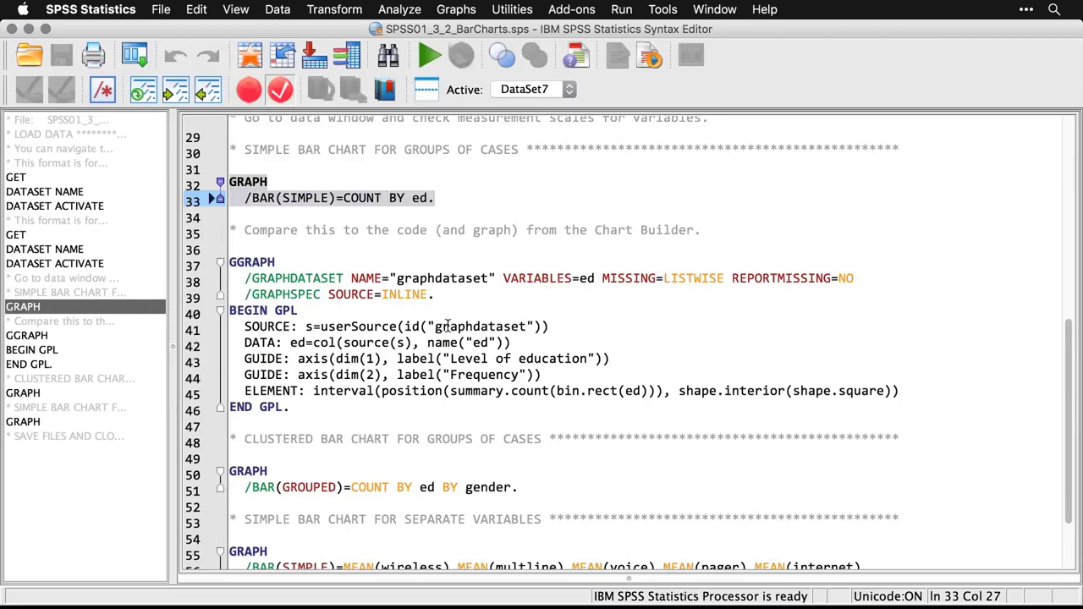
click(601, 372)
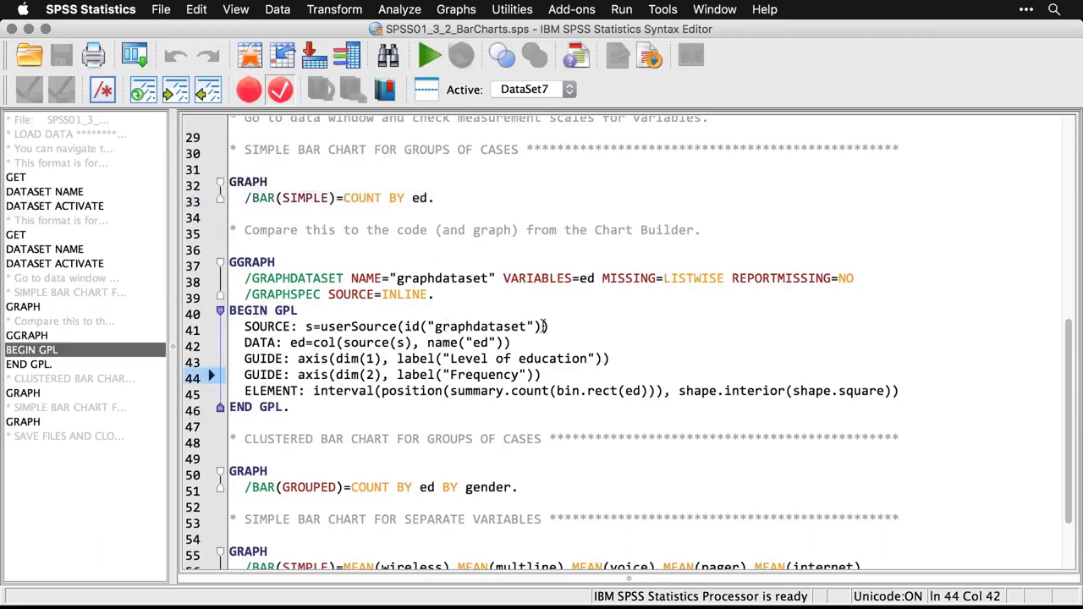
- Reopen the legacy bar chart dialog and start defining a clustered bar chart with summaries for groups of cases
click(461, 10)
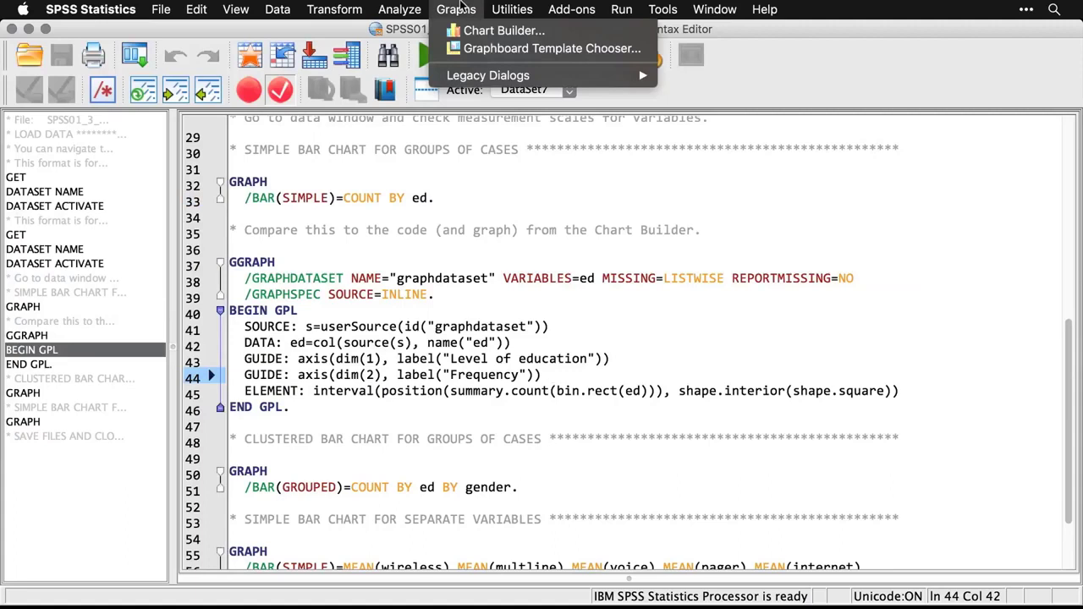
mouse_move(482, 74)
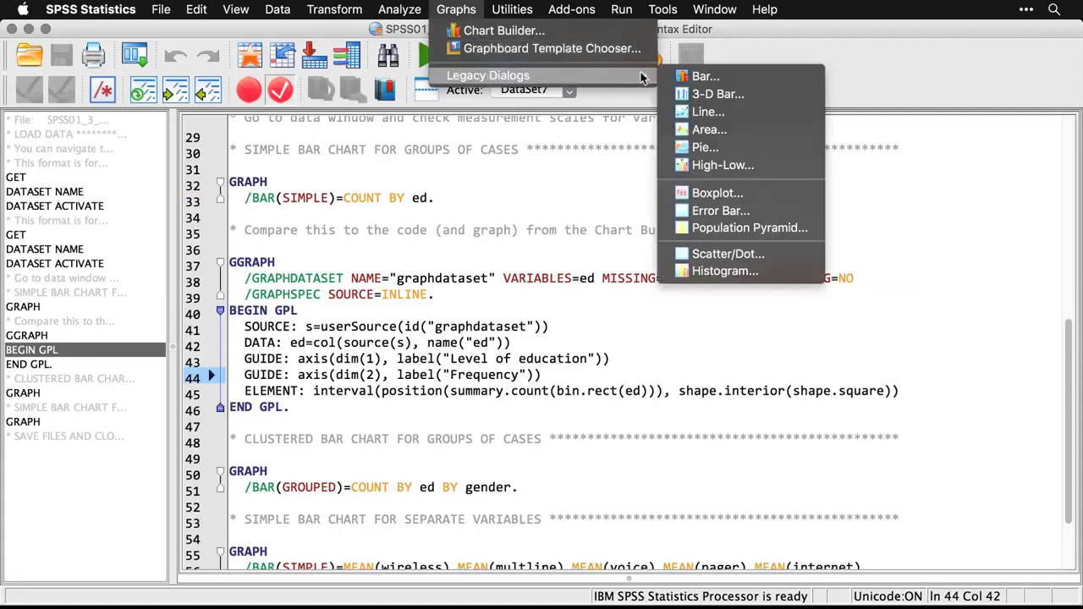
click(684, 74)
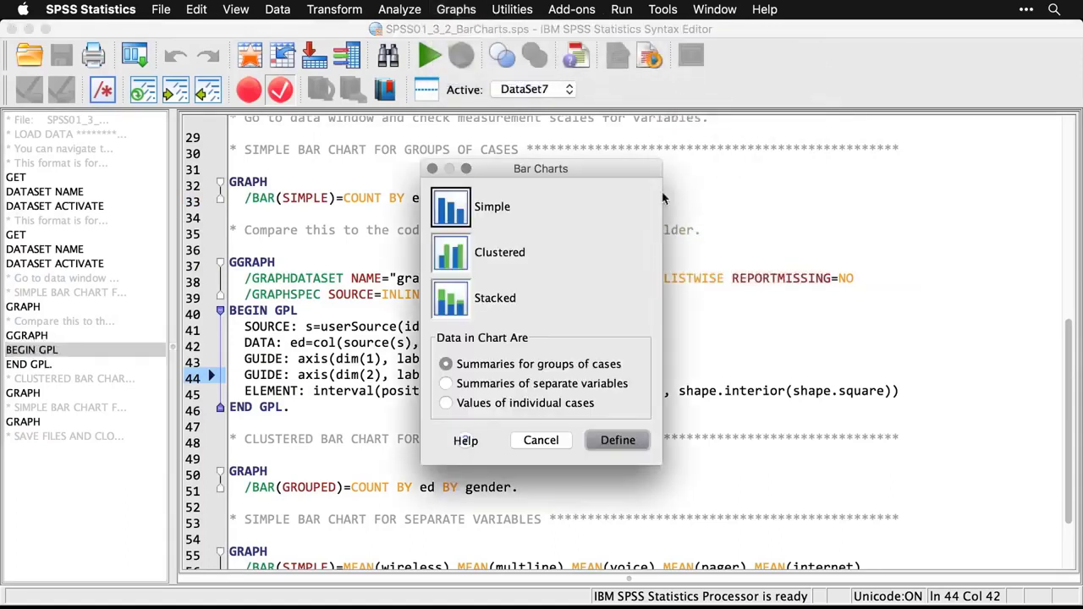
click(452, 264)
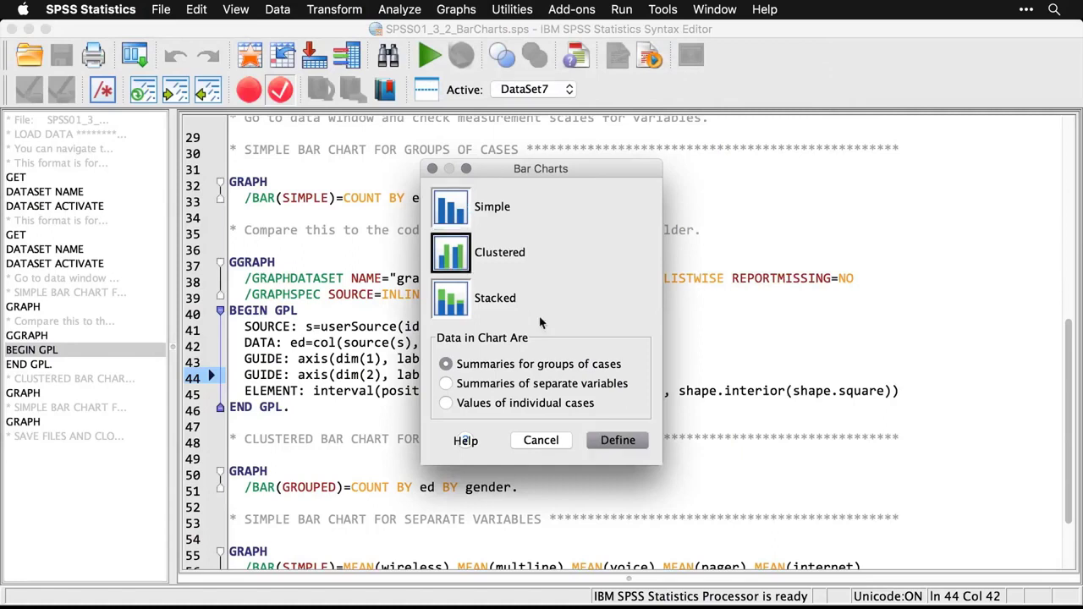
click(618, 441)
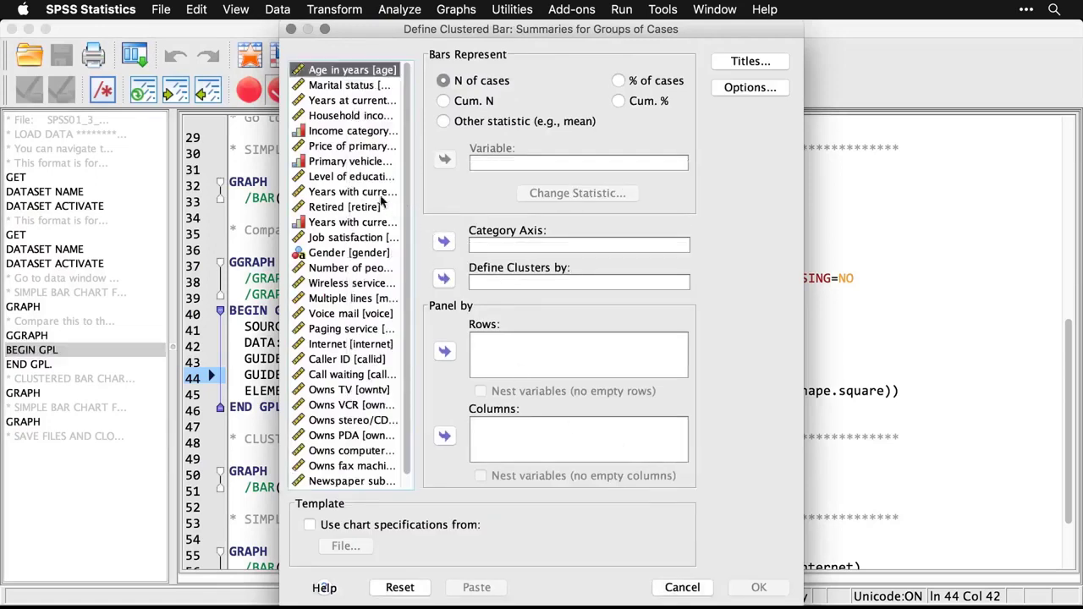
- Set the clustered bar chart's category axis to Level of education [ed], define clusters by Gender [gender], and create the chart
click(357, 178)
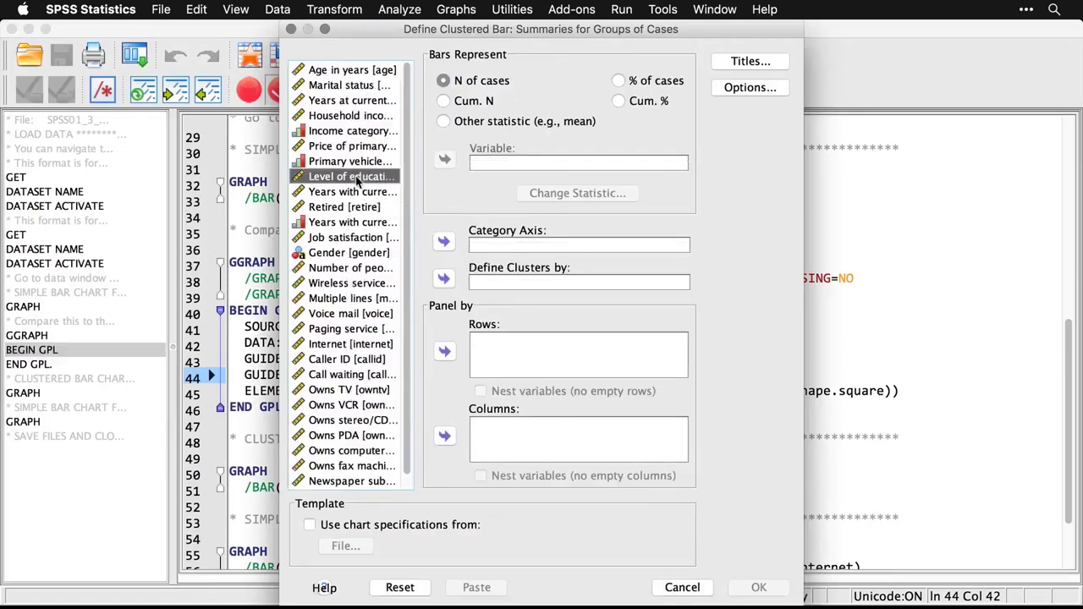
click(444, 243)
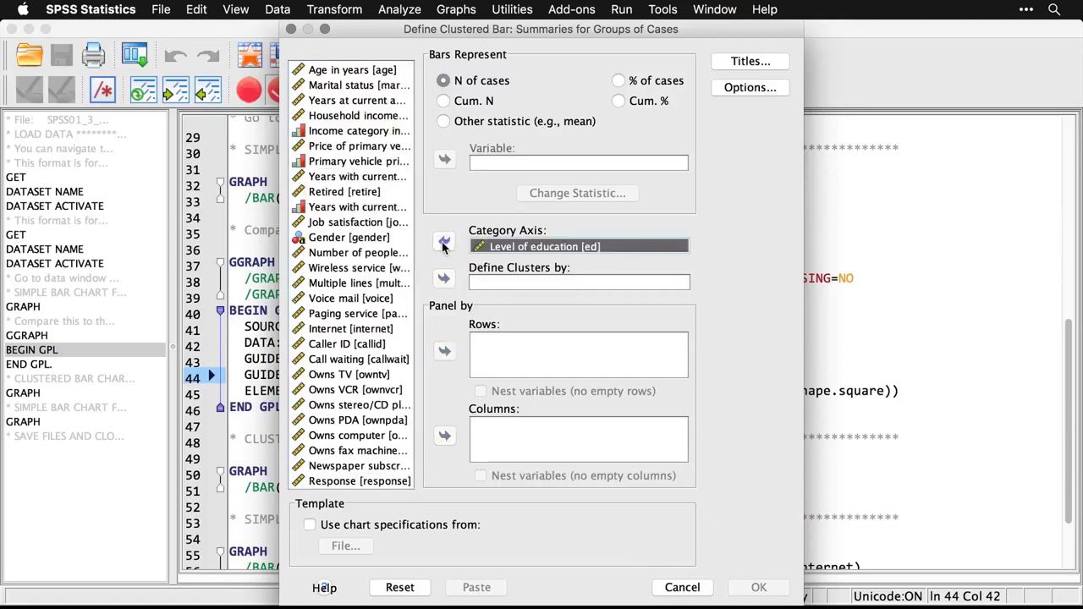
click(353, 238)
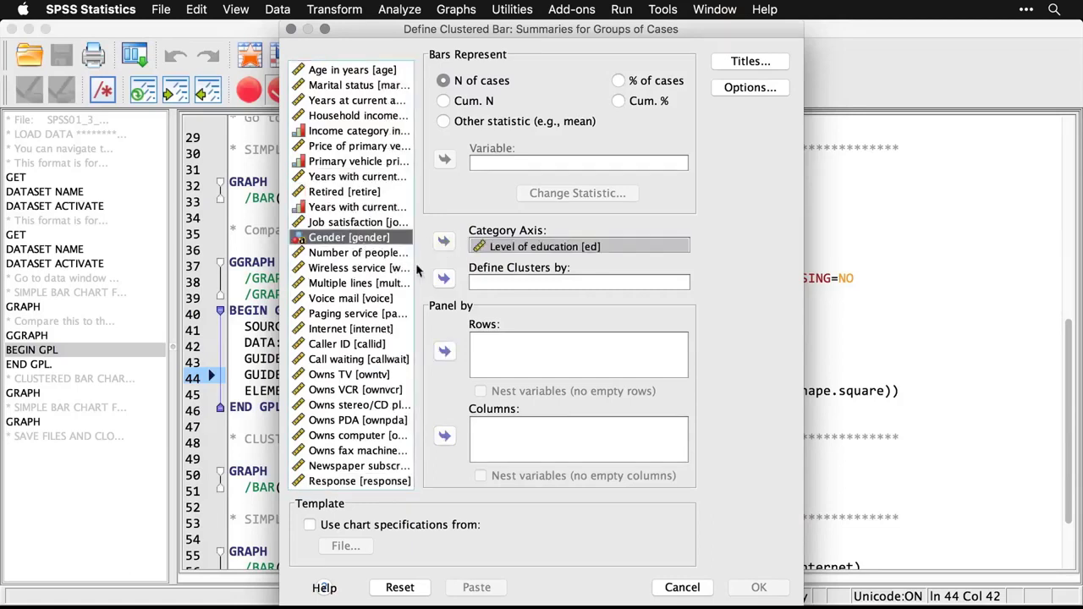
click(444, 280)
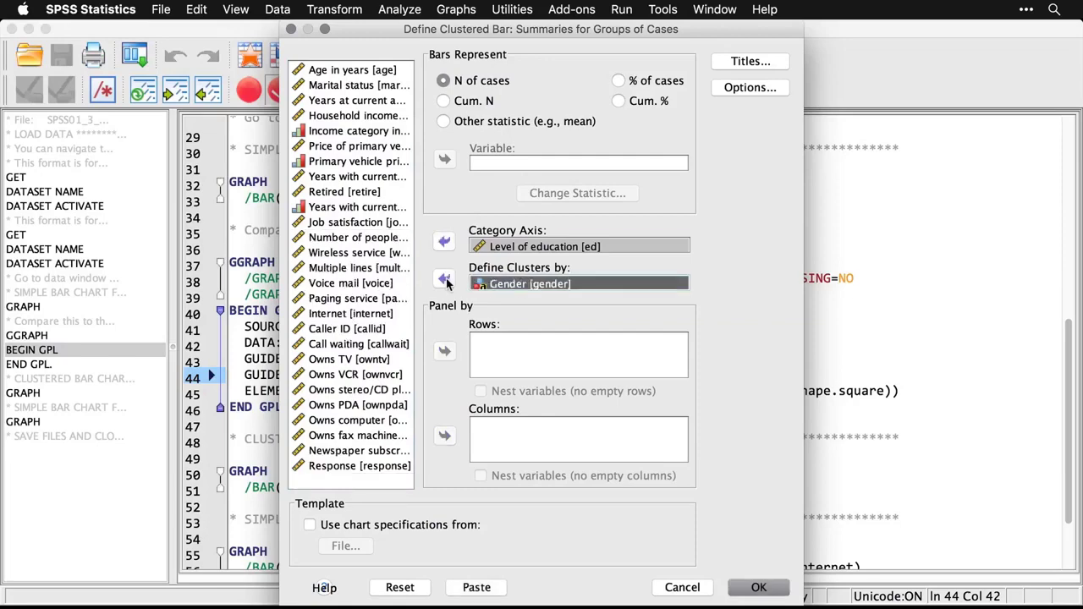
click(759, 593)
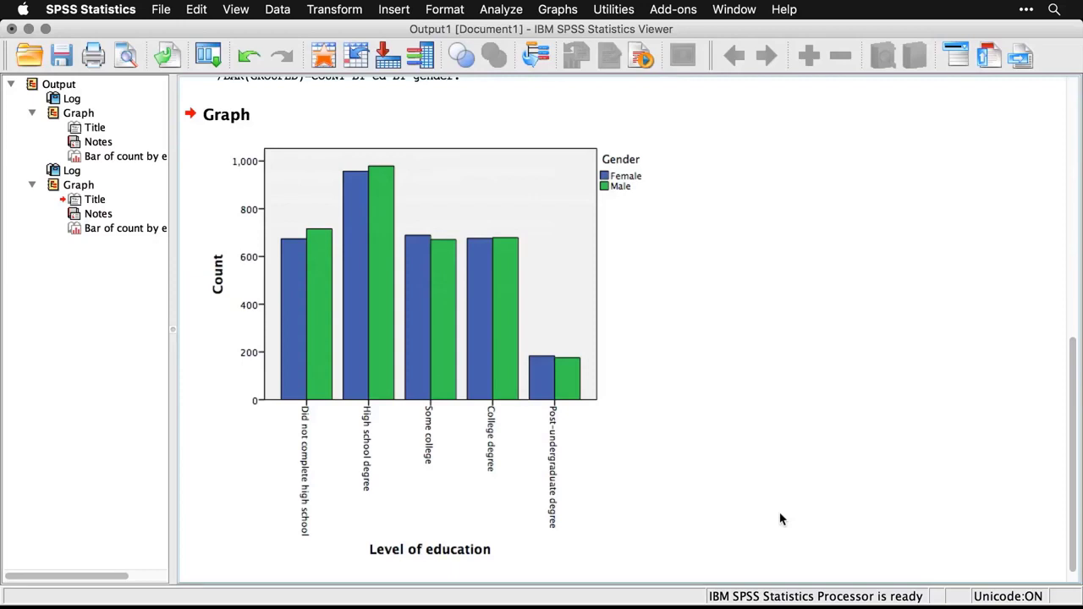
scroll(780, 520, up, 3)
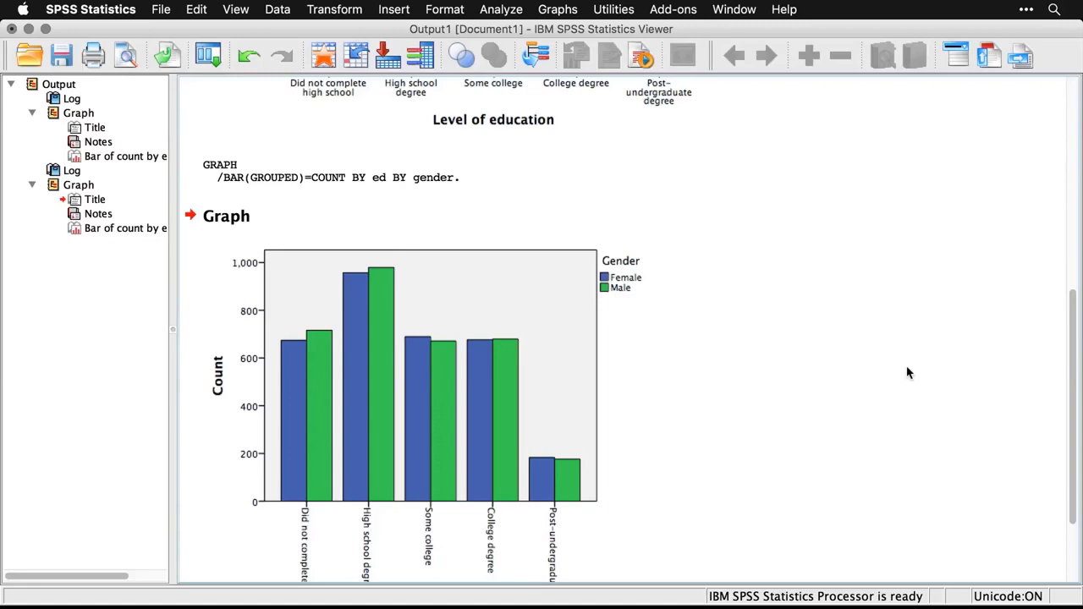
- Return to the bar charts syntax and start defining a legacy simple bar chart with summaries of separate variables
key(super+grave)
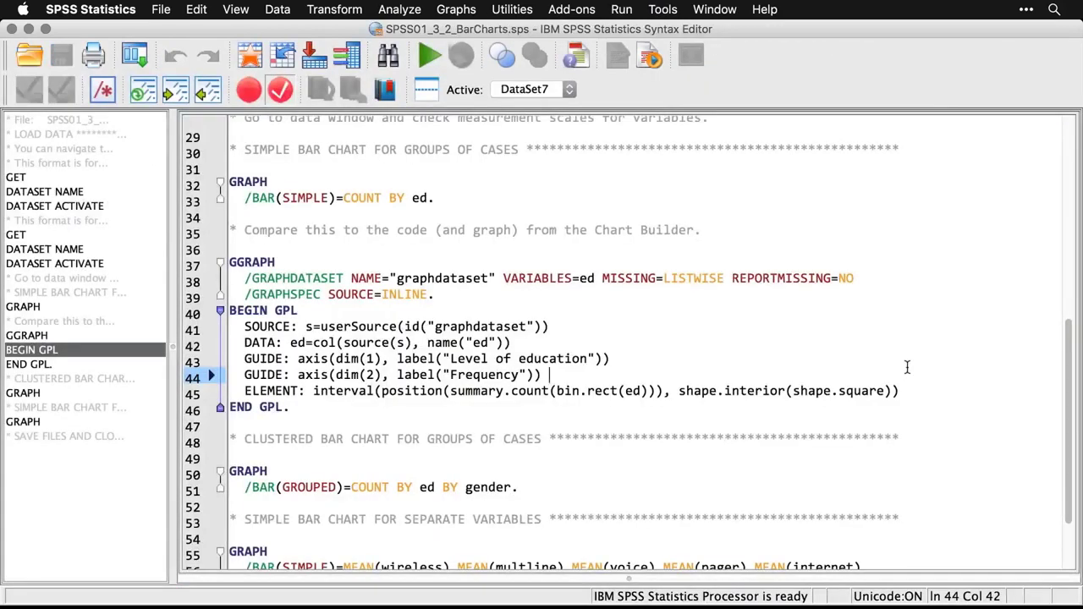
scroll(906, 367, down, 3)
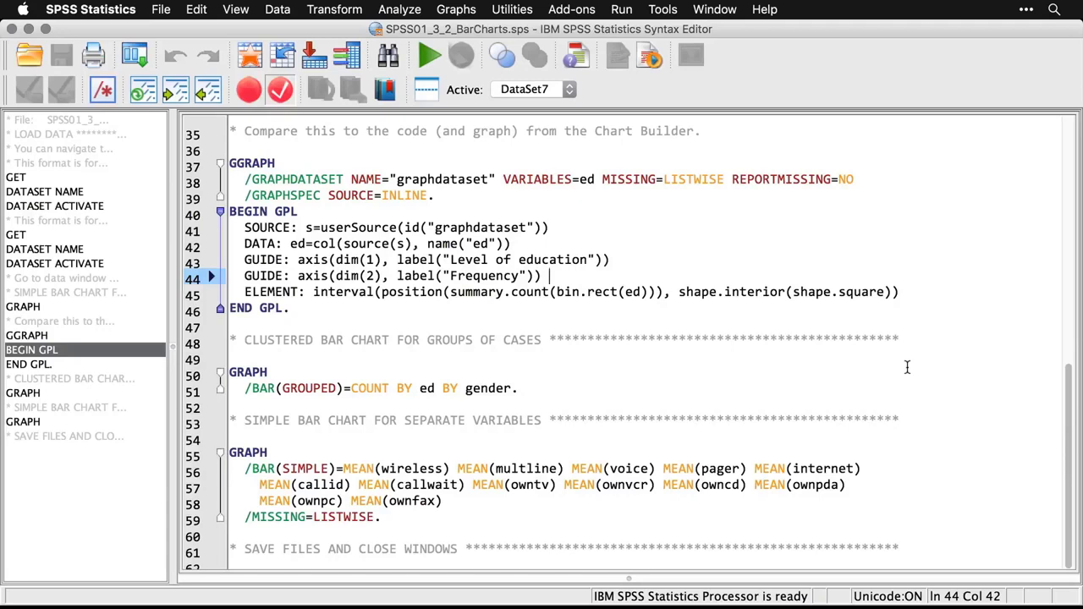
click(455, 11)
mouse_move(474, 76)
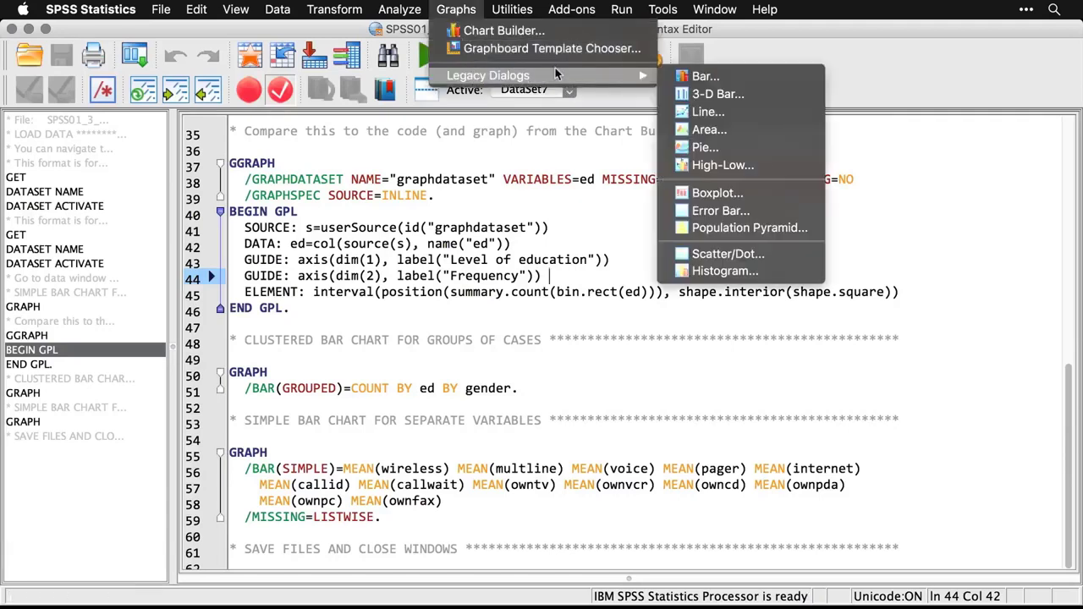
click(700, 76)
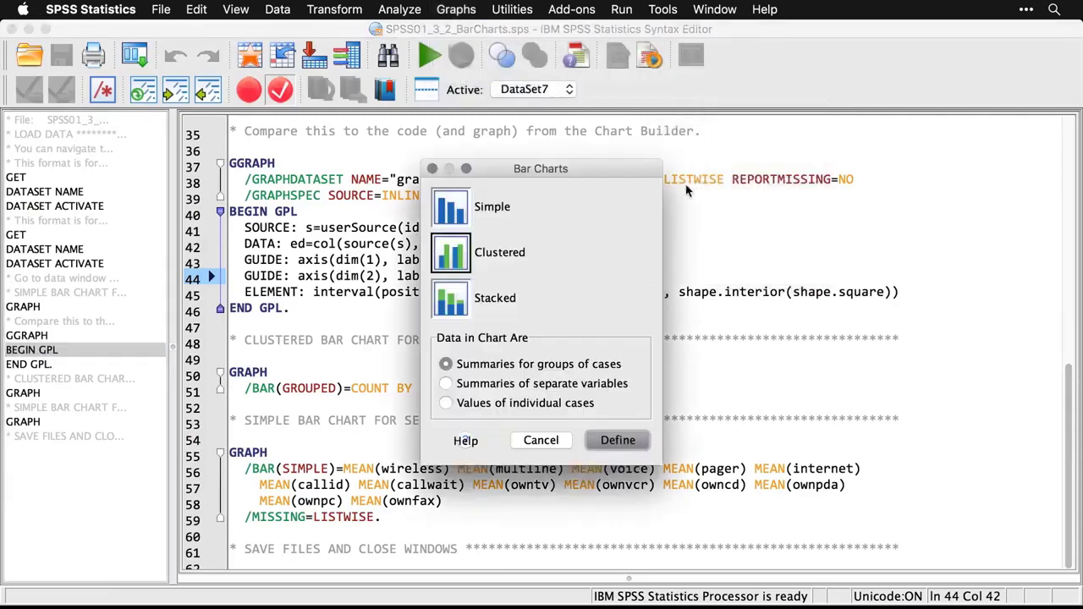
click(459, 205)
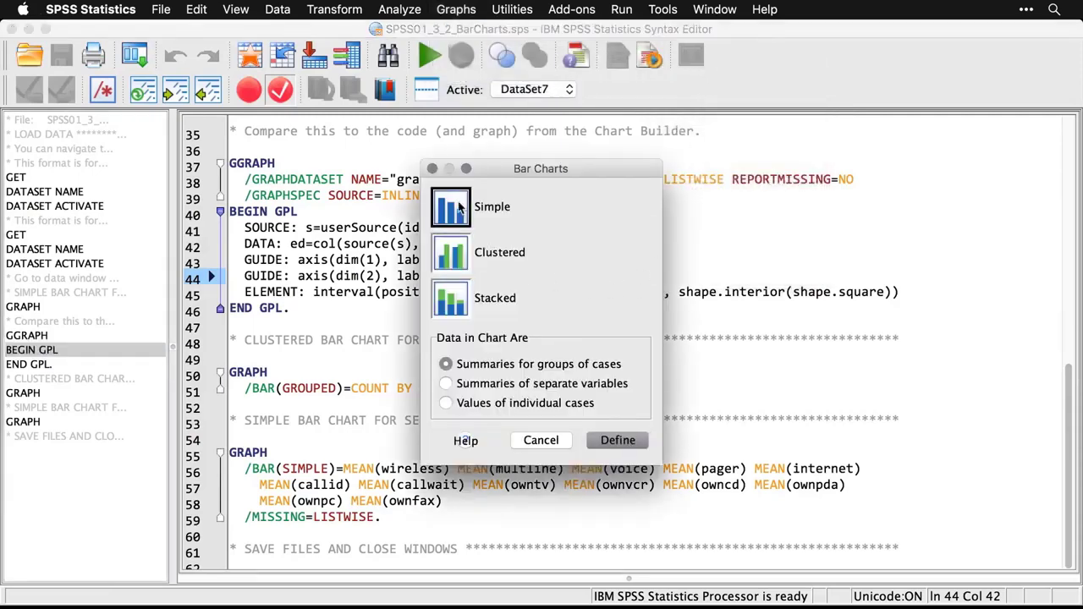
click(446, 383)
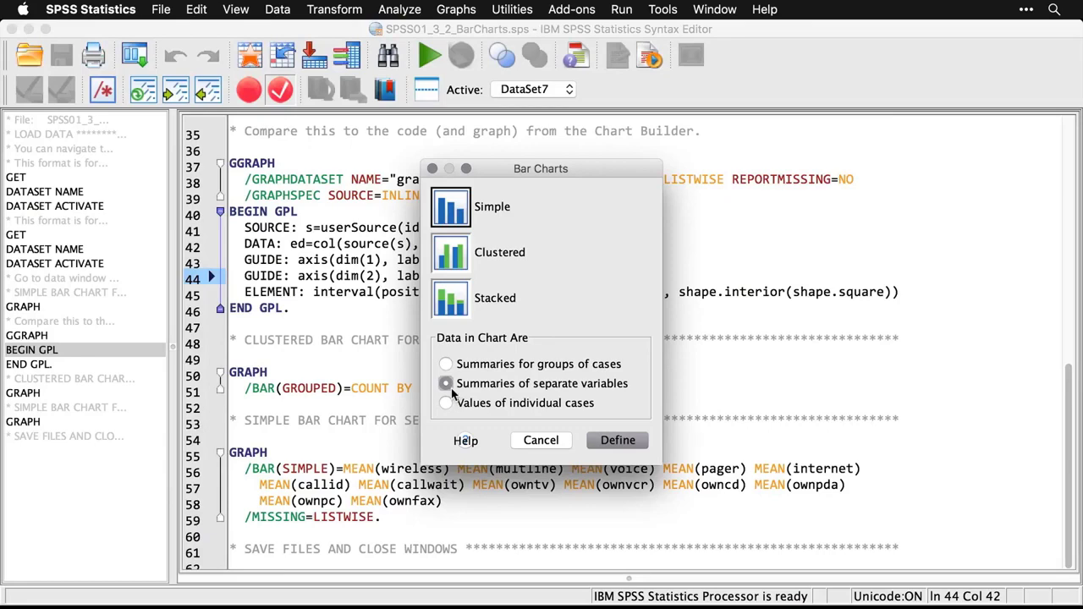
click(617, 439)
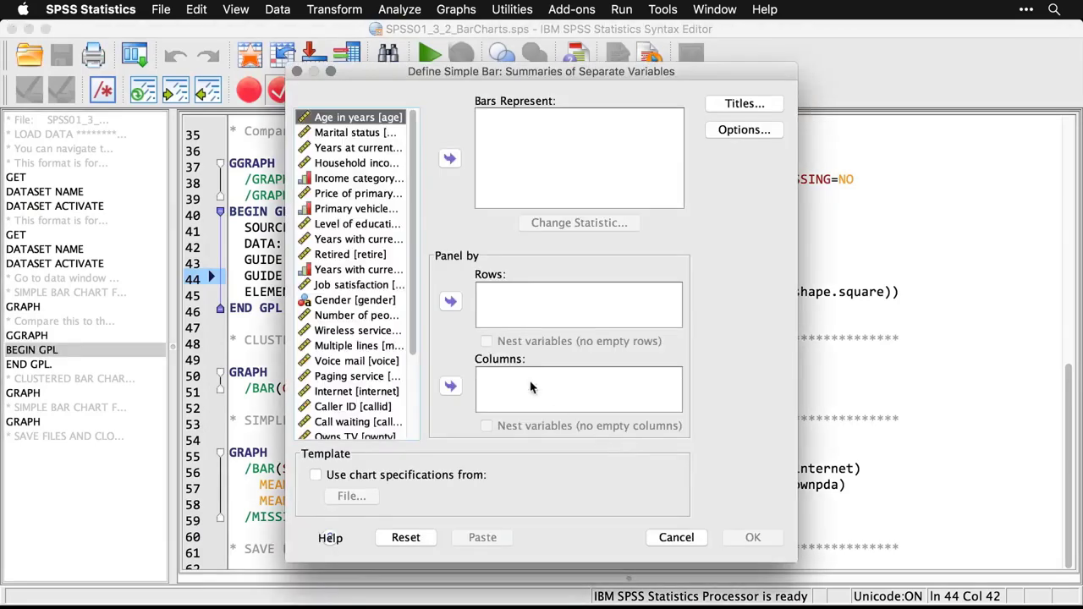
- Add the variables from Wireless service through Owns fax machine as mean bars, create the chart, and view the whole result
drag(413, 328, 415, 440)
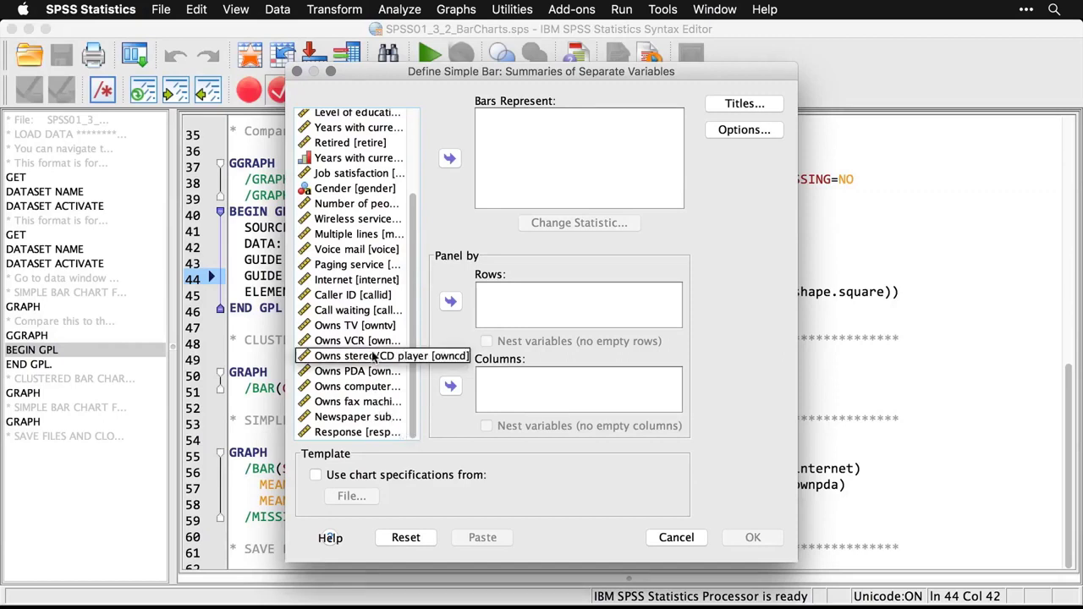
click(345, 220)
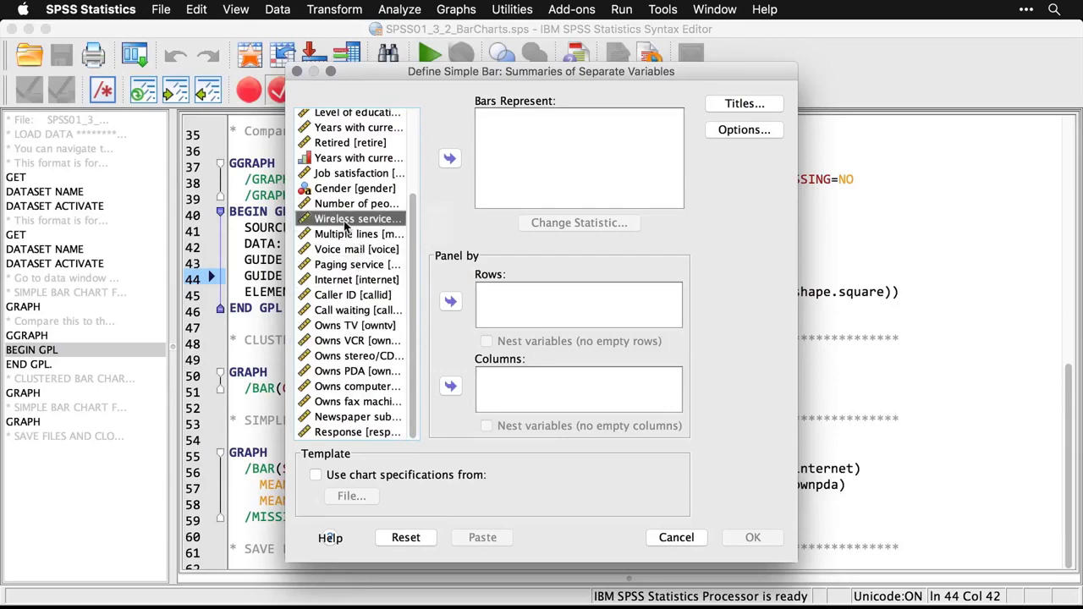
shift+click(355, 403)
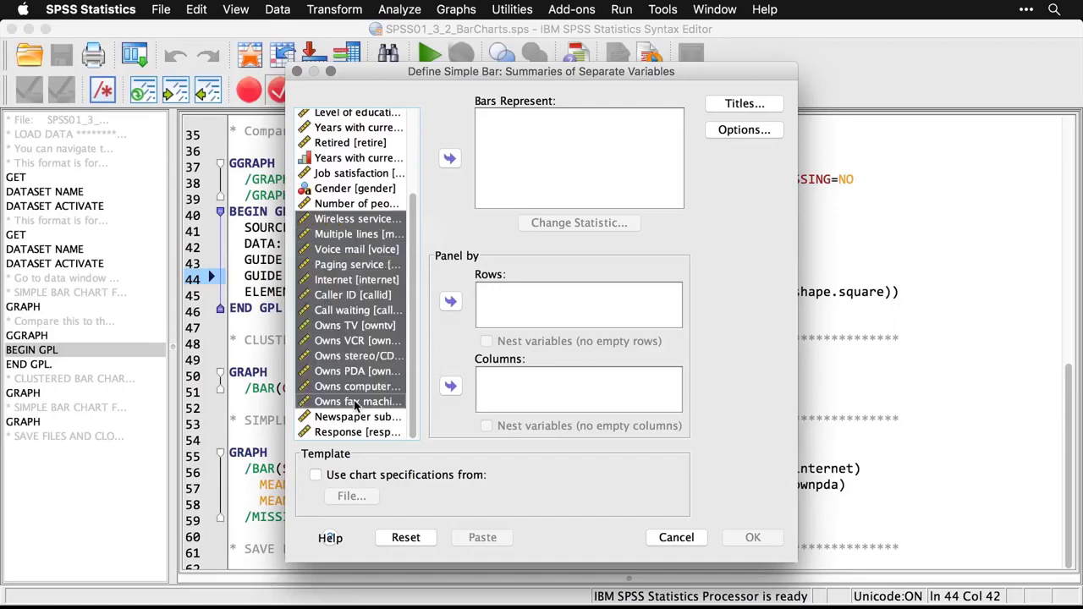
click(450, 160)
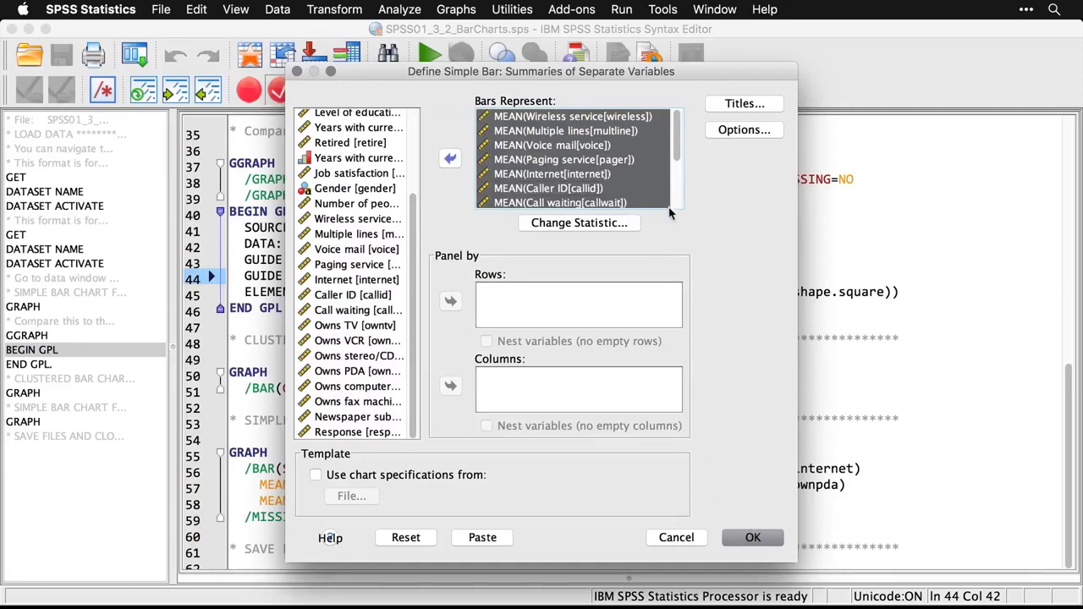
click(764, 538)
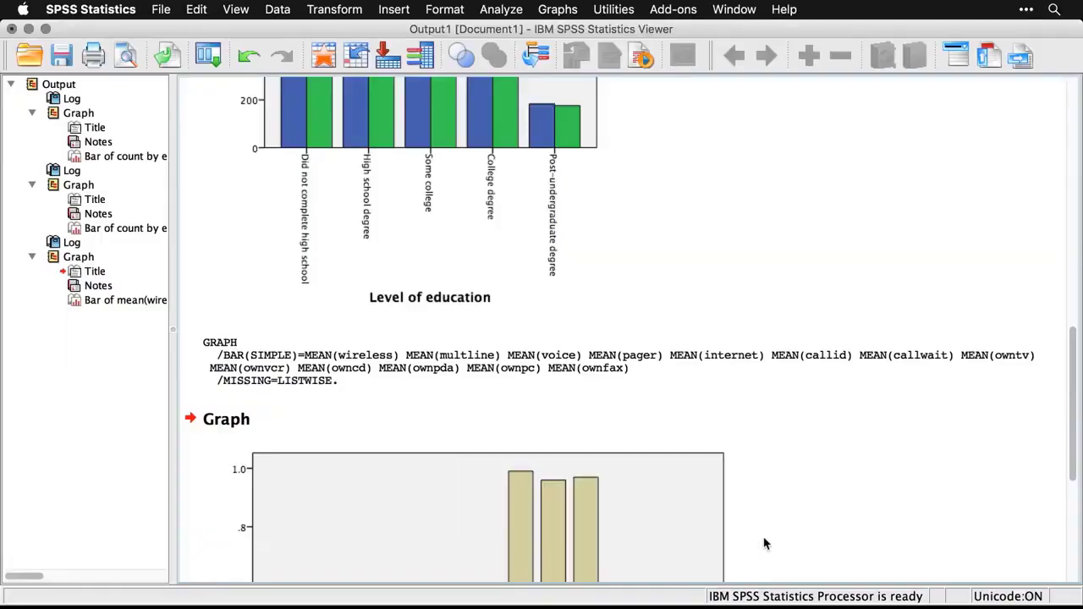
scroll(764, 543, down, 5)
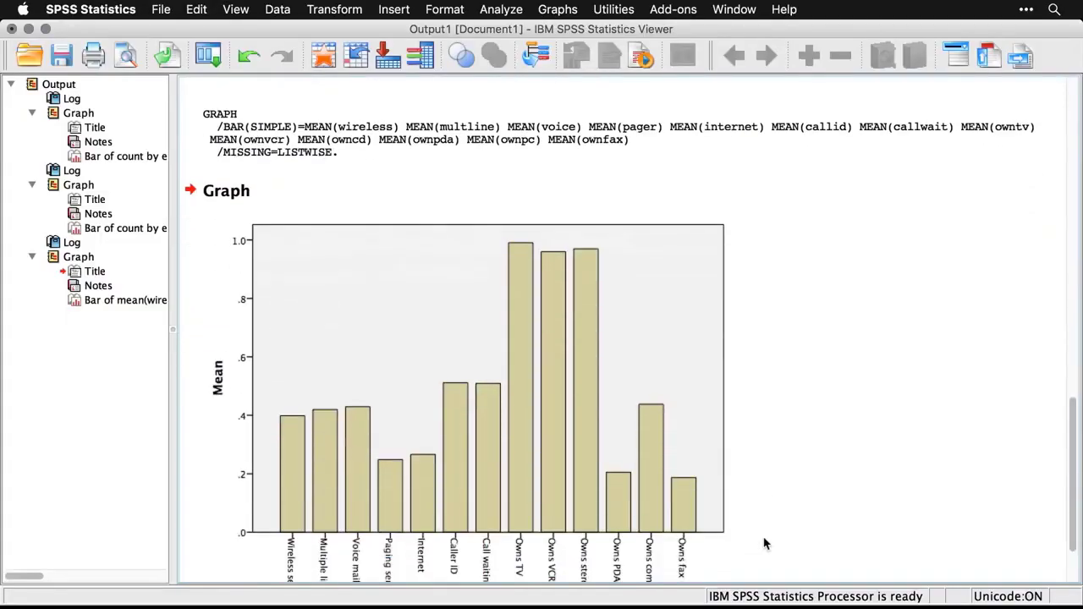
scroll(764, 543, down, 2)
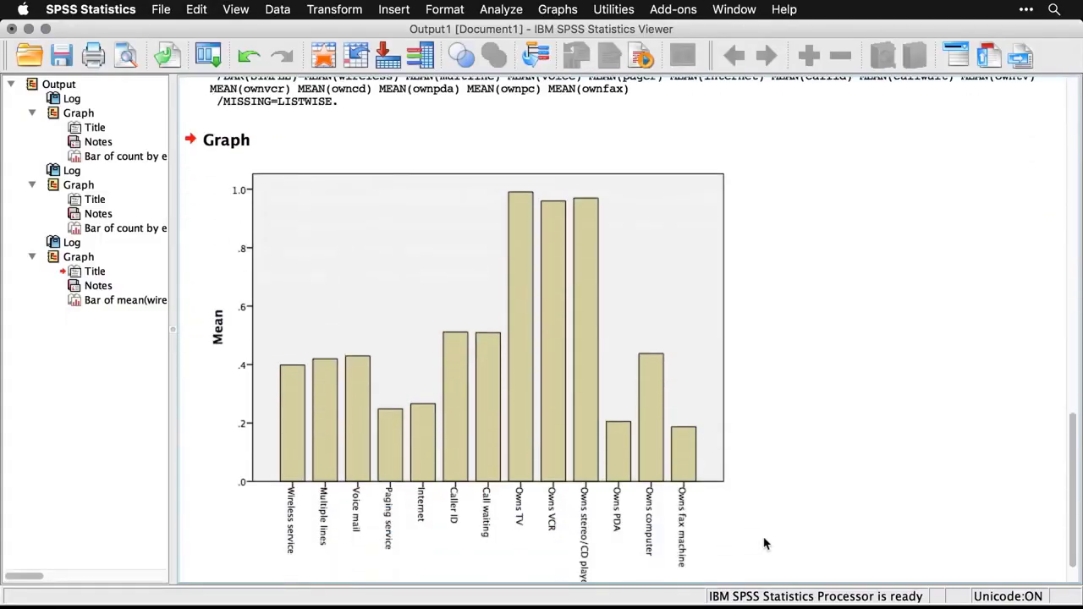
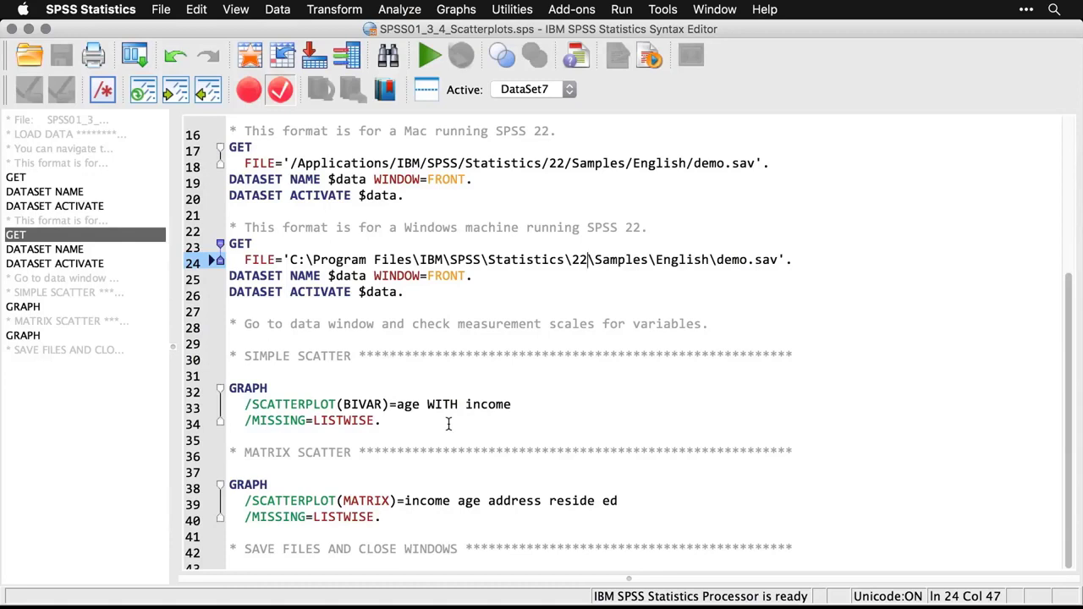
- Open the legacy Scatter/Dot dialog and start defining a simple scatterplot
click(462, 10)
mouse_move(474, 78)
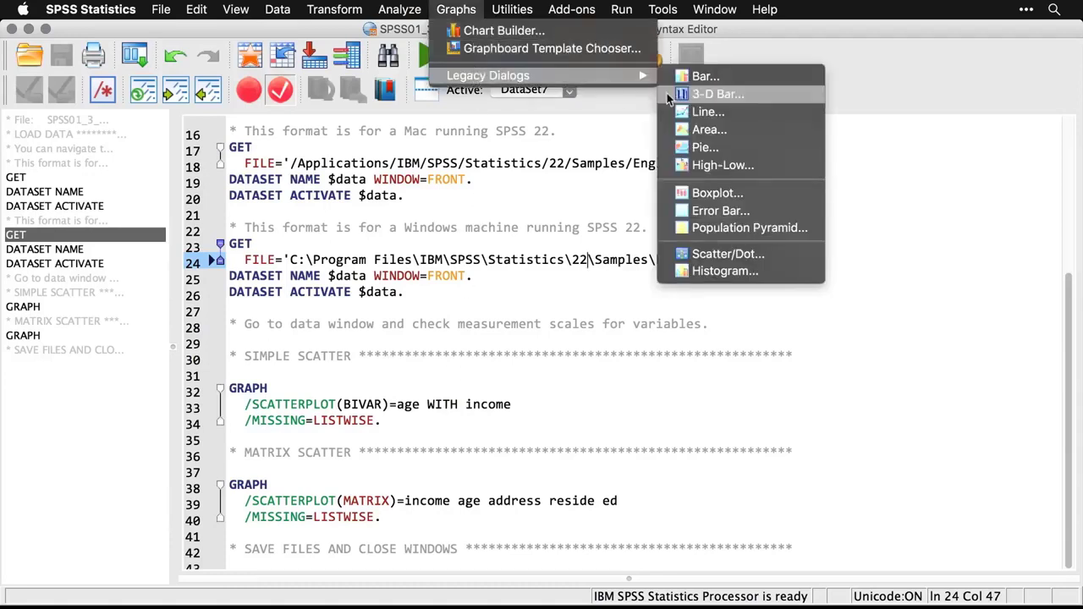
click(787, 258)
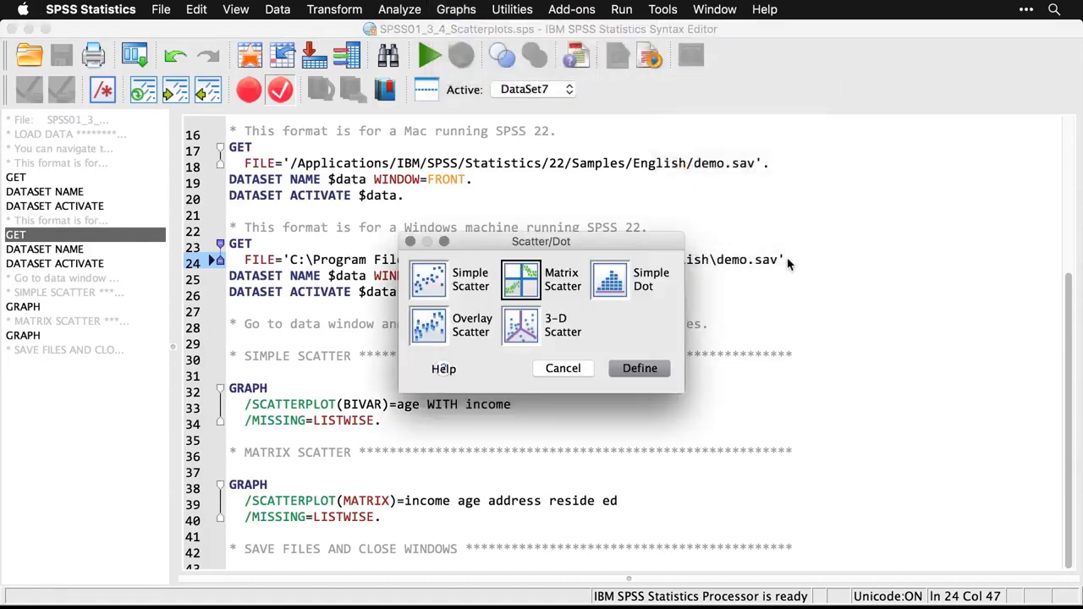
click(437, 286)
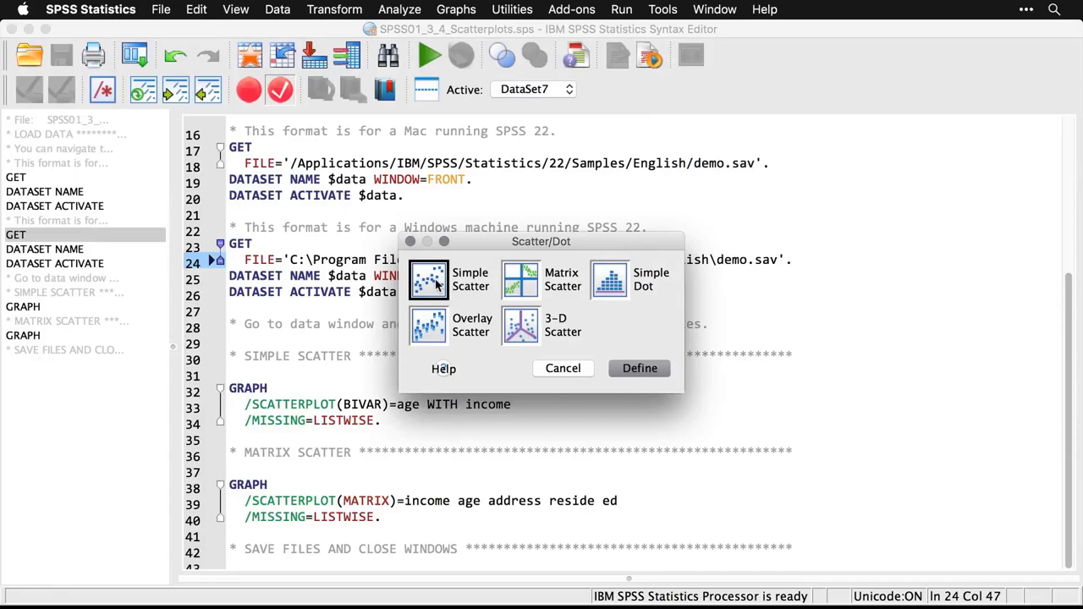
click(640, 369)
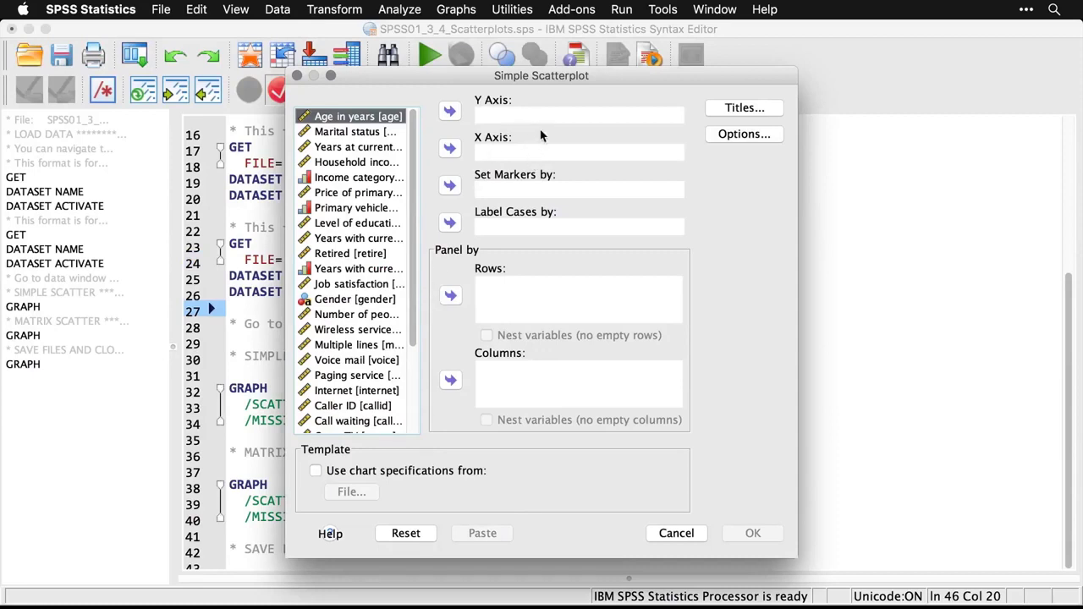
- Assign Age in years [age] to the X axis and Household income in thousands to the Y axis, and create the scatterplot
click(451, 151)
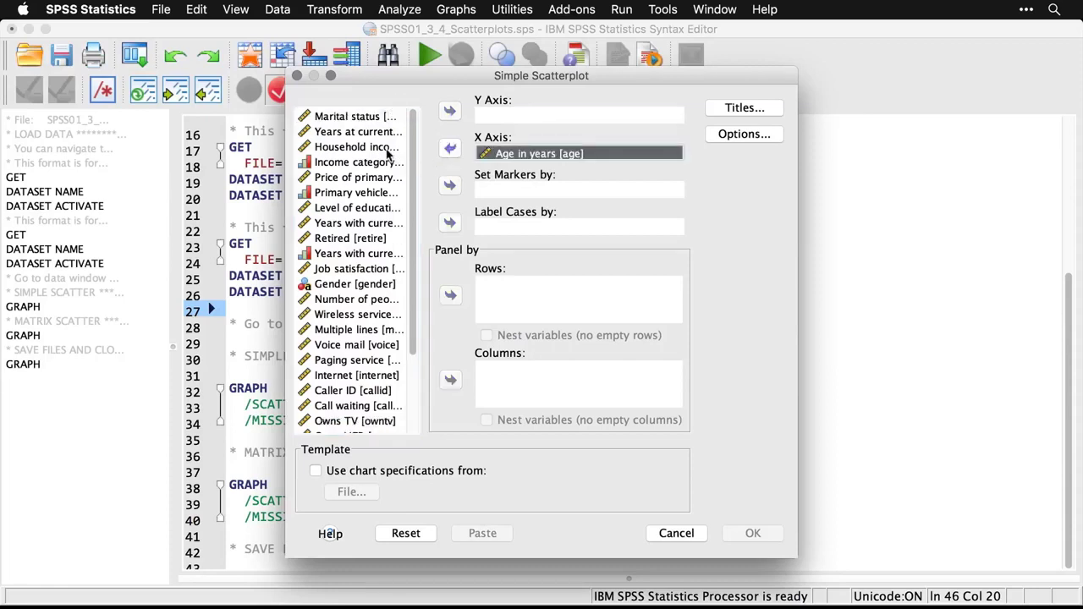
click(383, 148)
click(450, 112)
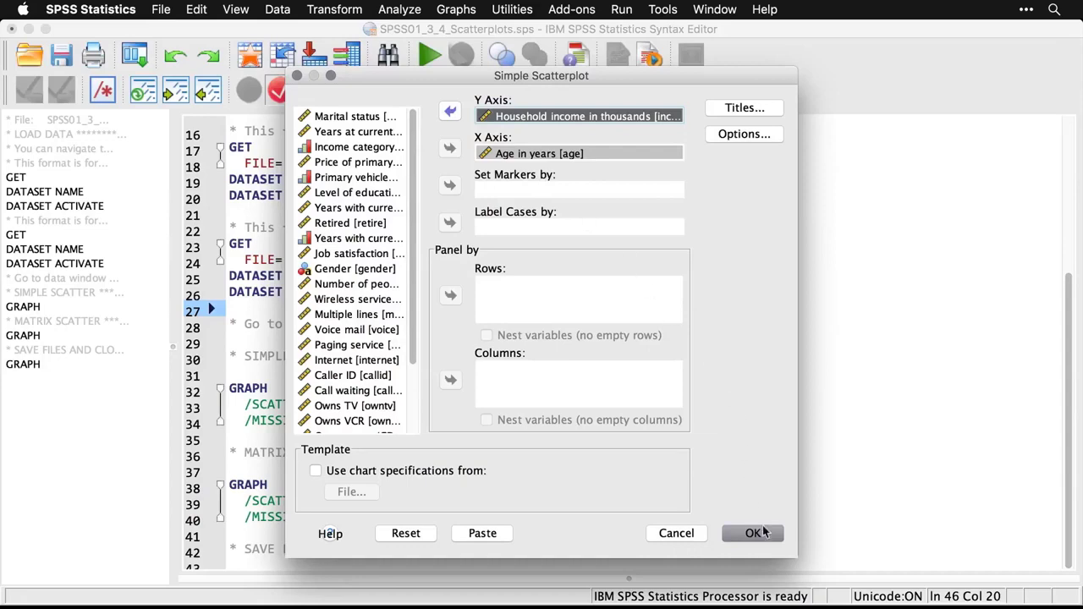
click(762, 534)
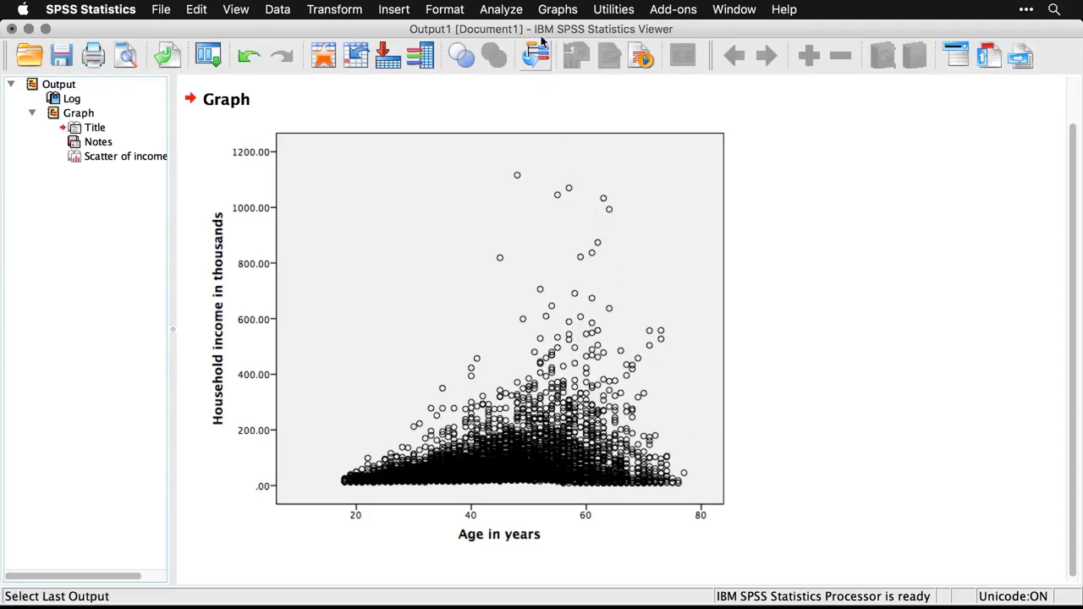
- Reopen the legacy Scatter/Dot dialog and start defining a matrix scatterplot
click(558, 9)
mouse_move(597, 76)
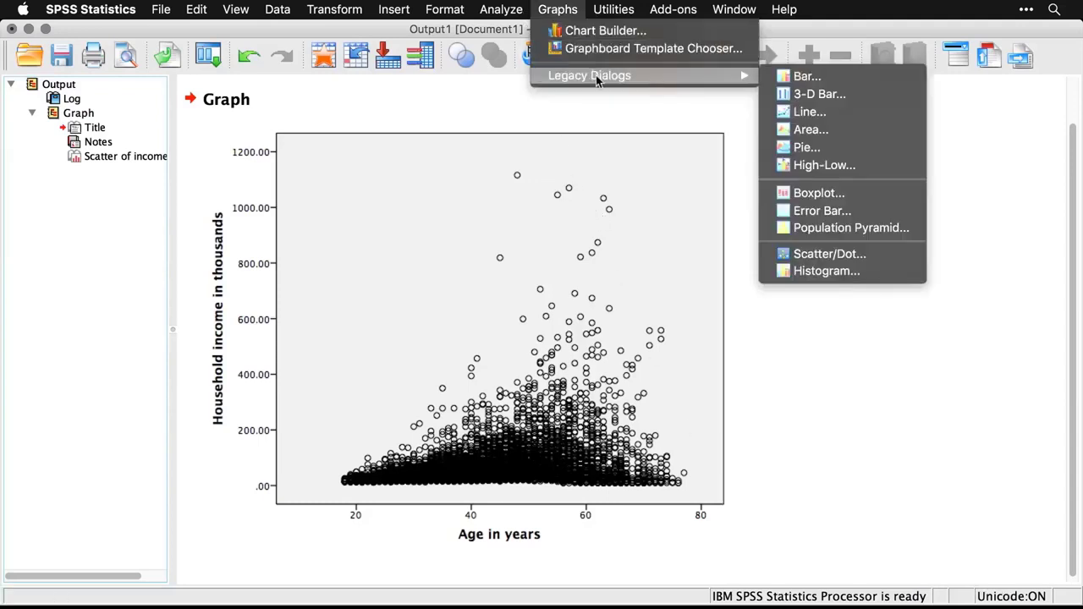
click(891, 260)
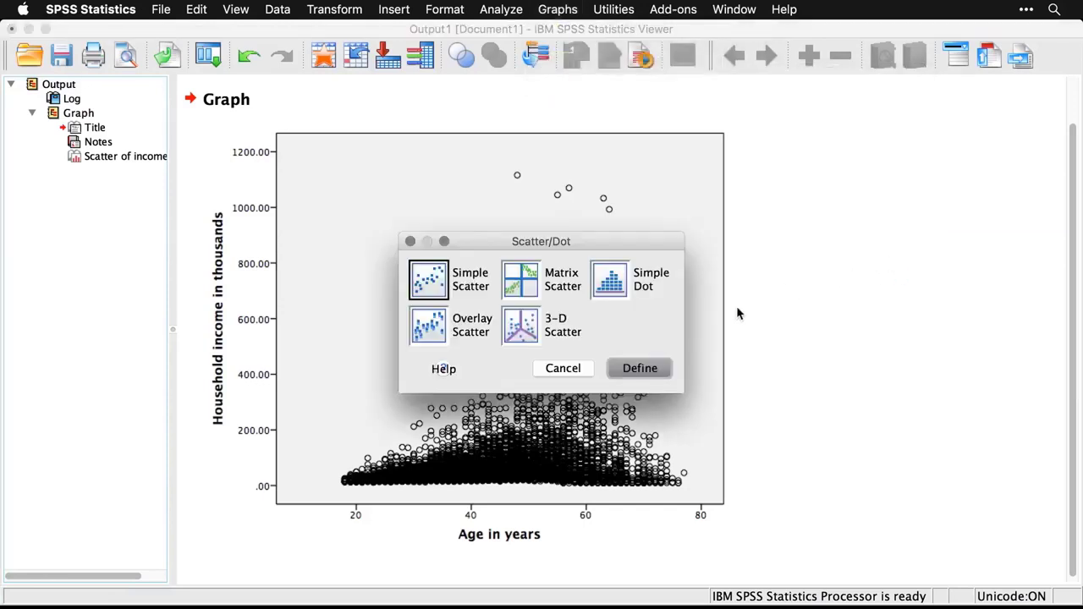
click(515, 291)
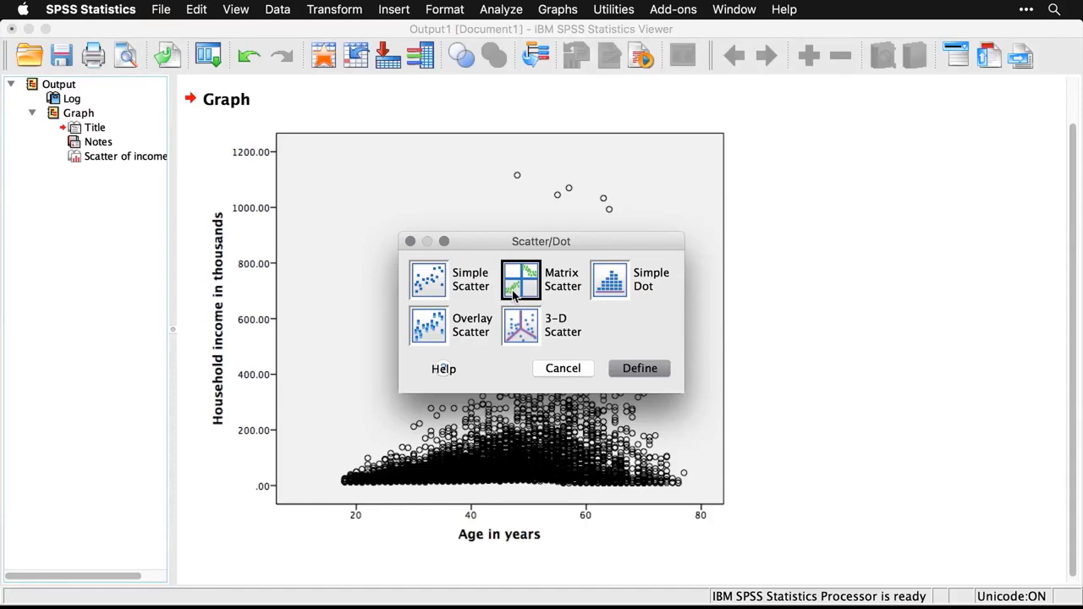
click(637, 370)
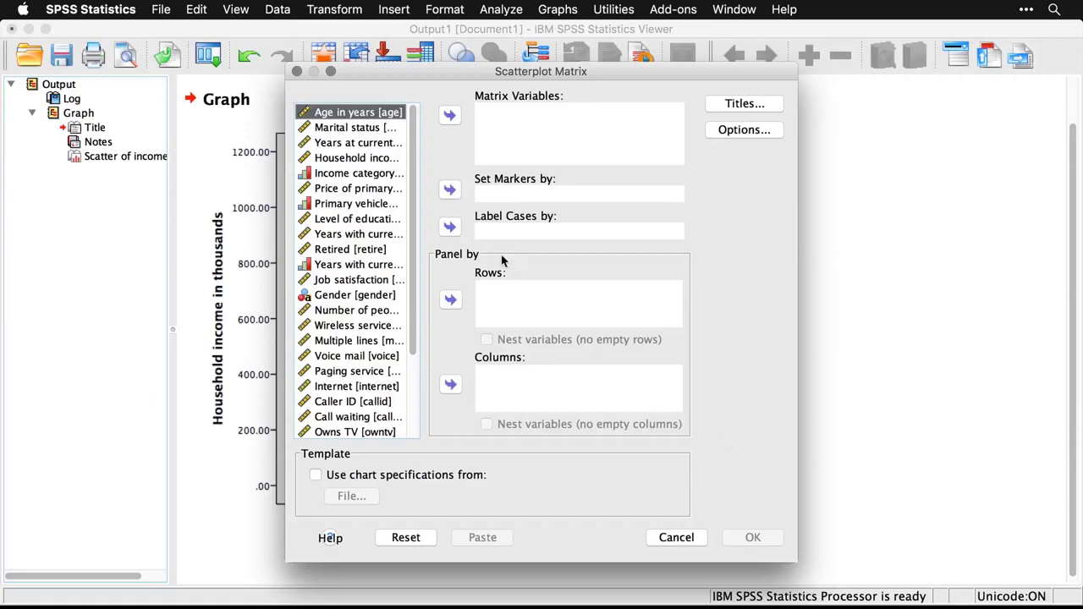
- Add household income, age, years at current address, number of people in household, and level of education as matrix variables
click(378, 157)
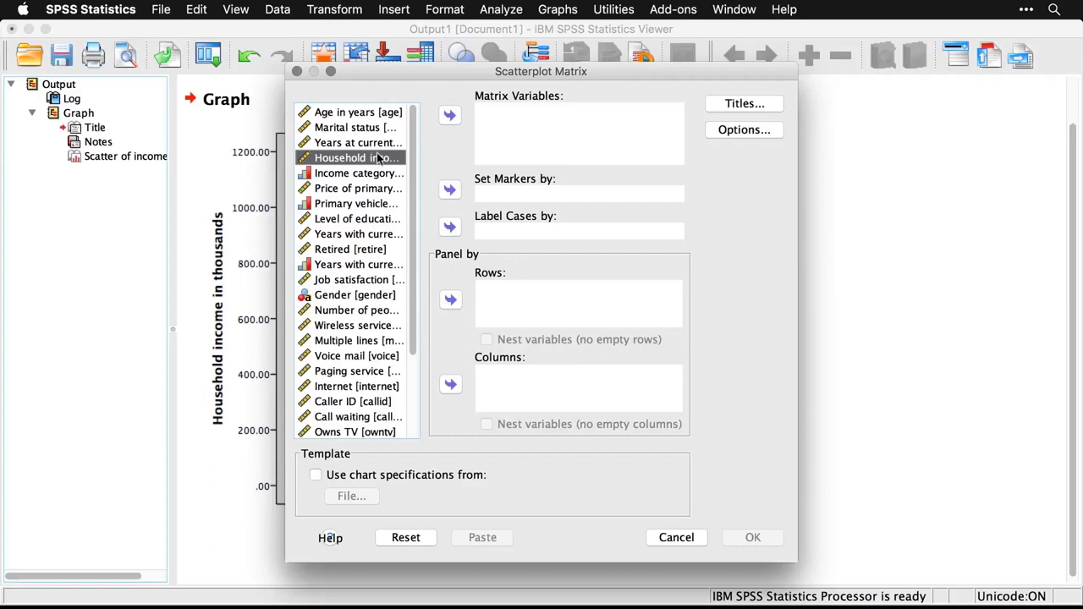
click(450, 115)
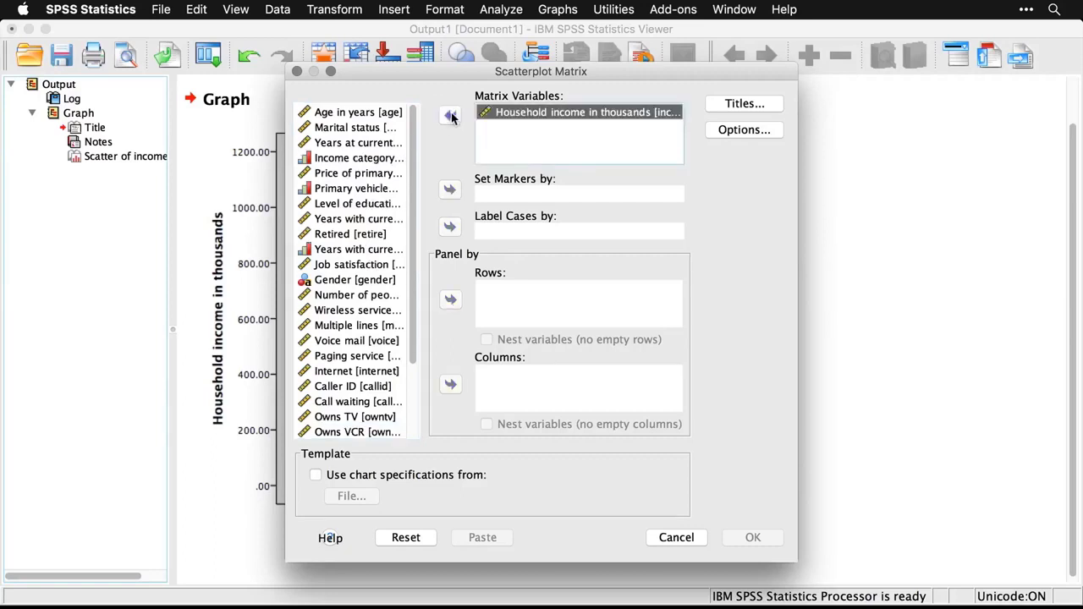
click(382, 113)
click(450, 119)
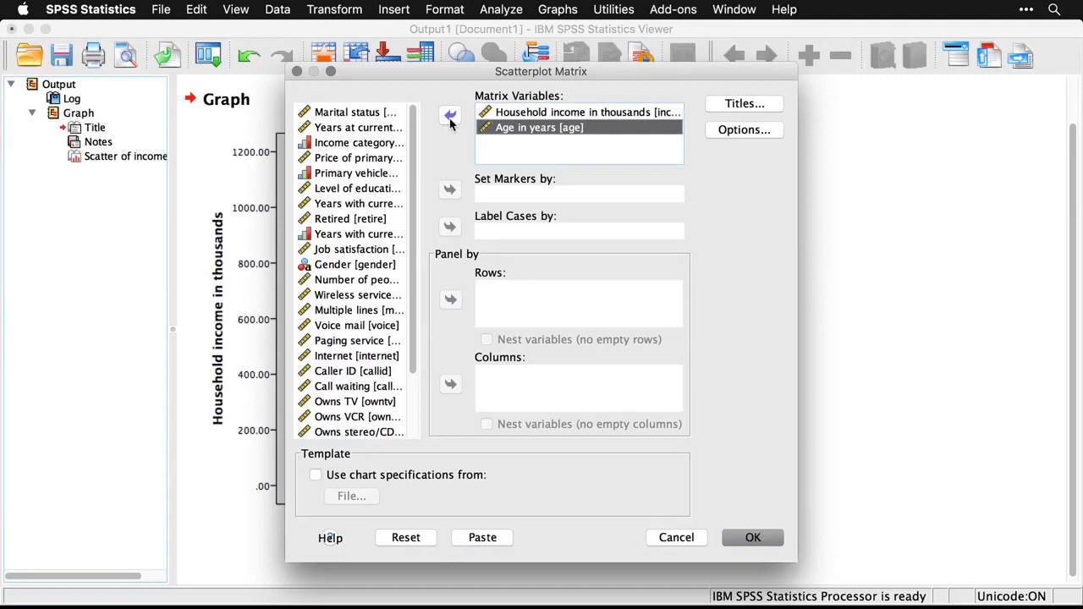
click(377, 128)
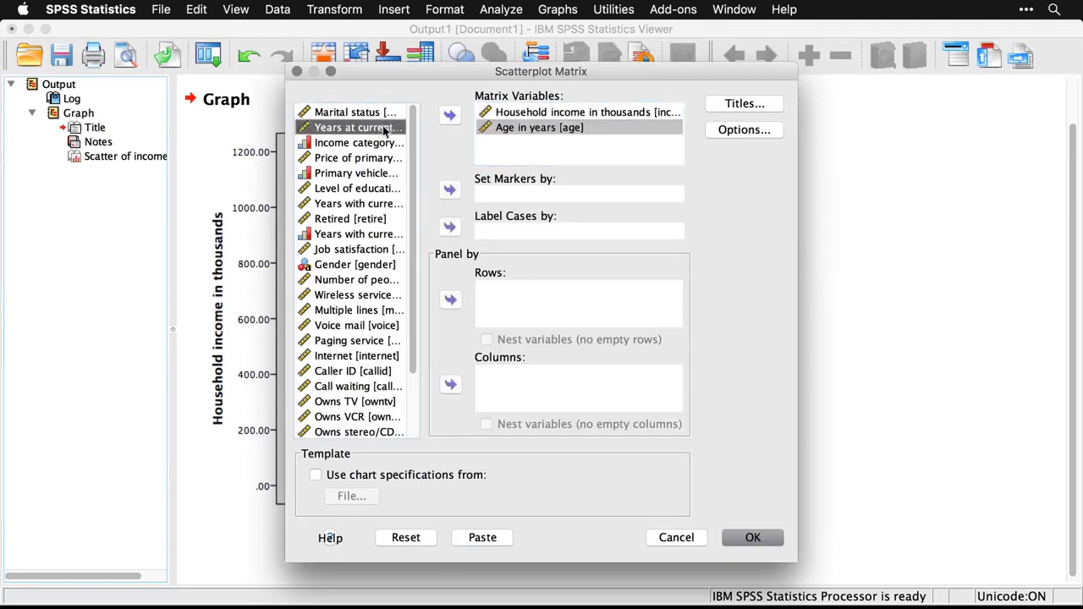
click(449, 116)
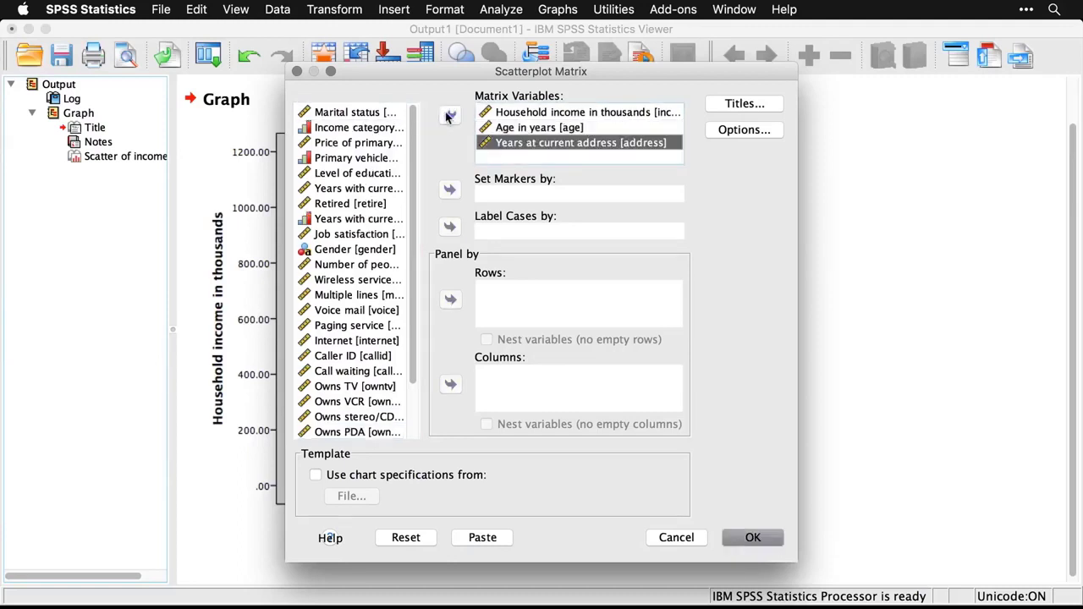
click(366, 266)
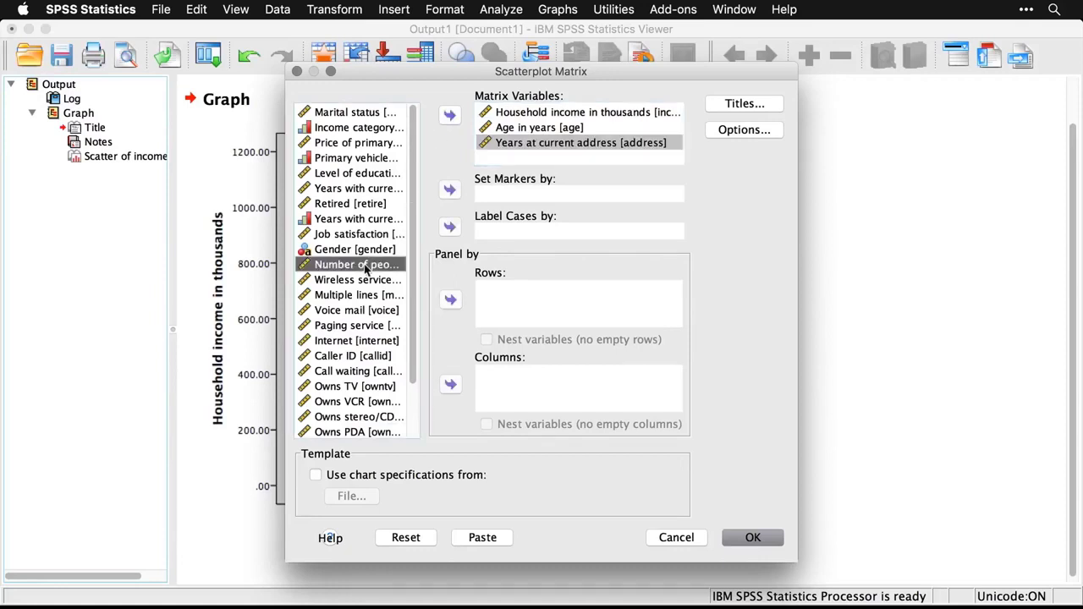
click(451, 116)
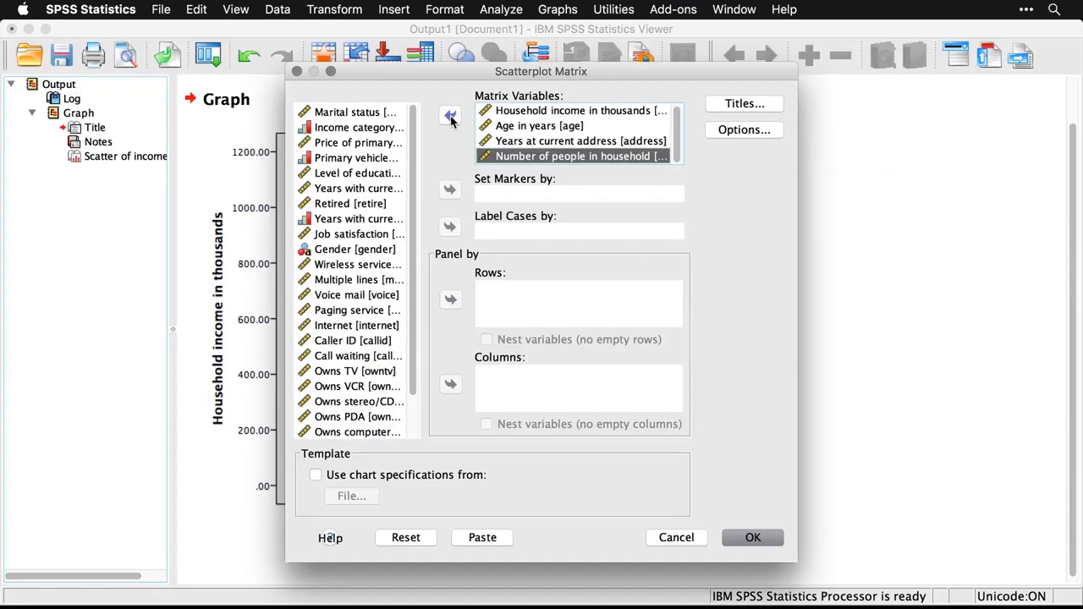
click(388, 173)
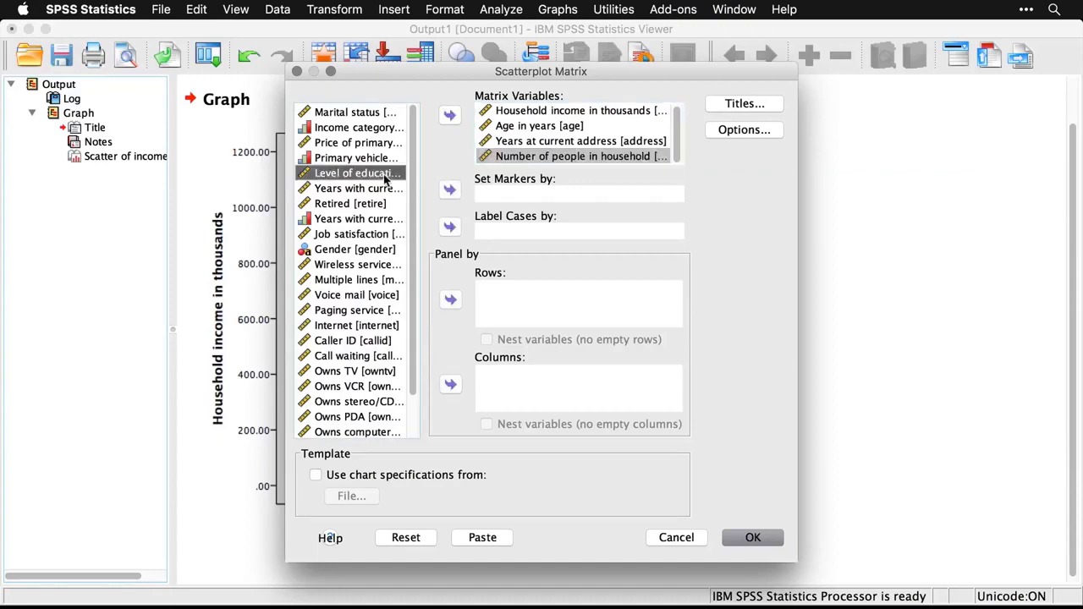
click(450, 116)
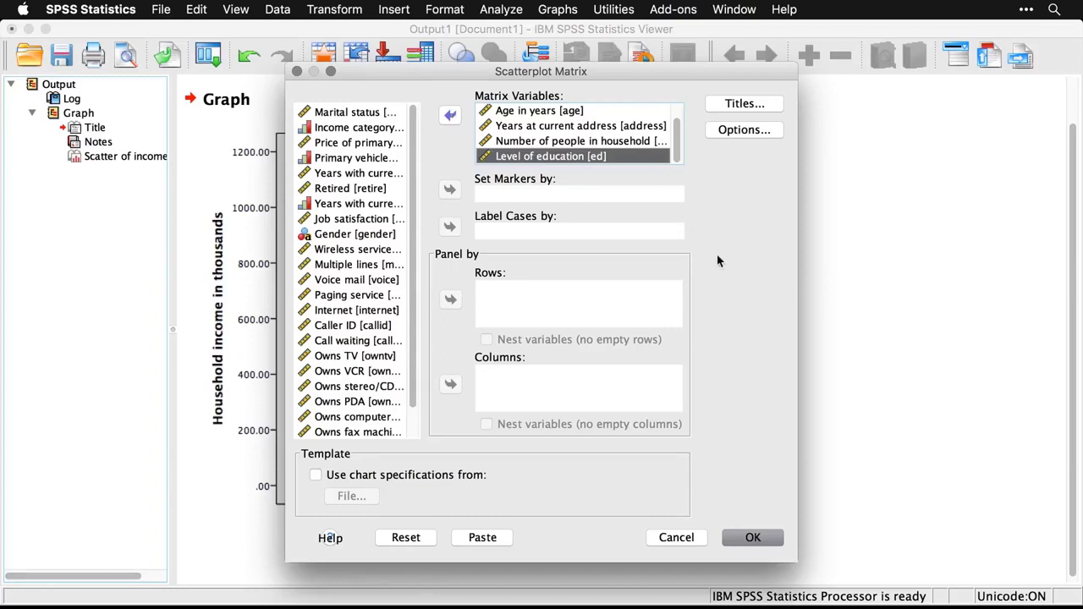
- Create the scatterplot matrix and view the whole chart in the output
click(767, 540)
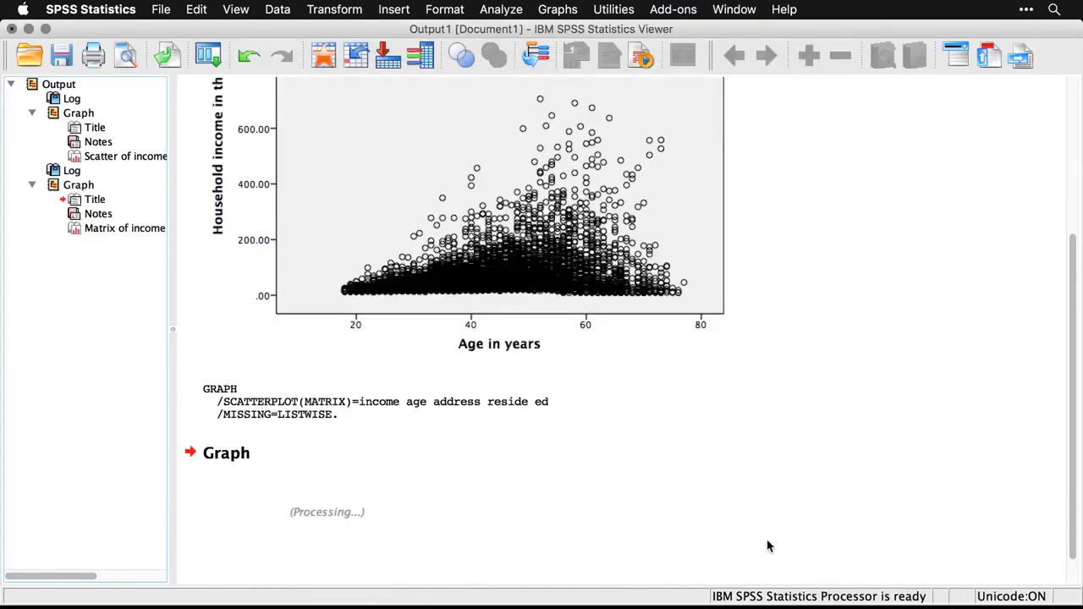
scroll(876, 470, down, 3)
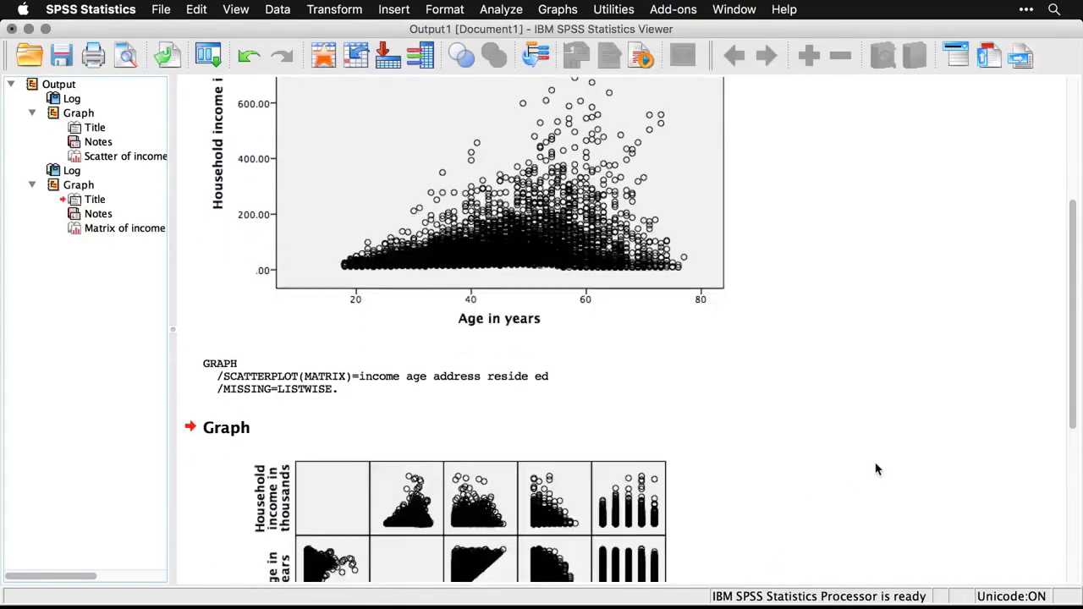
scroll(877, 470, down, 3)
scroll(876, 470, down, 2)
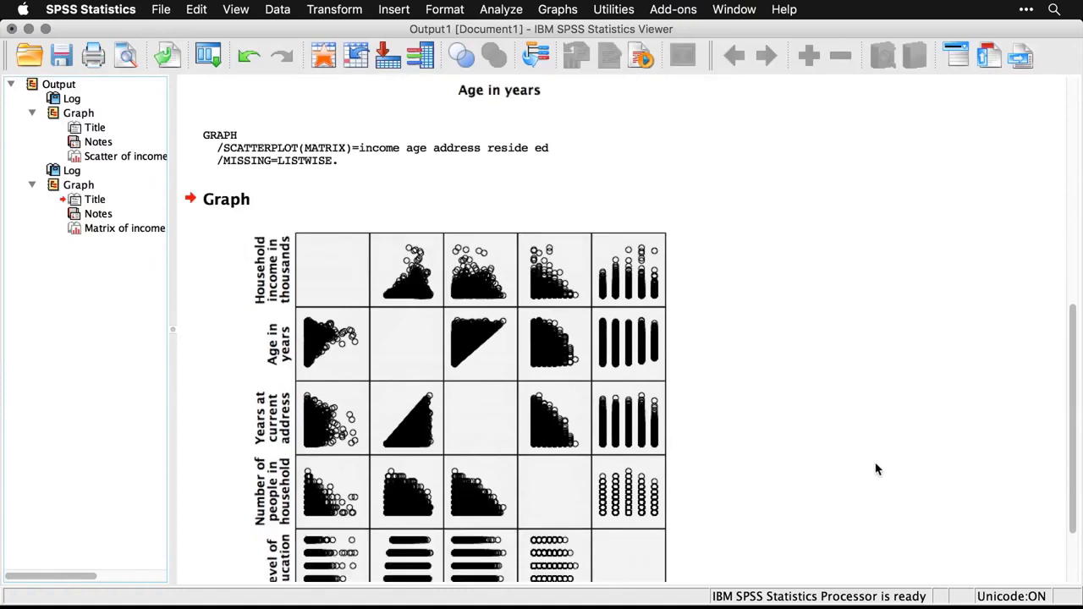
scroll(877, 470, down, 3)
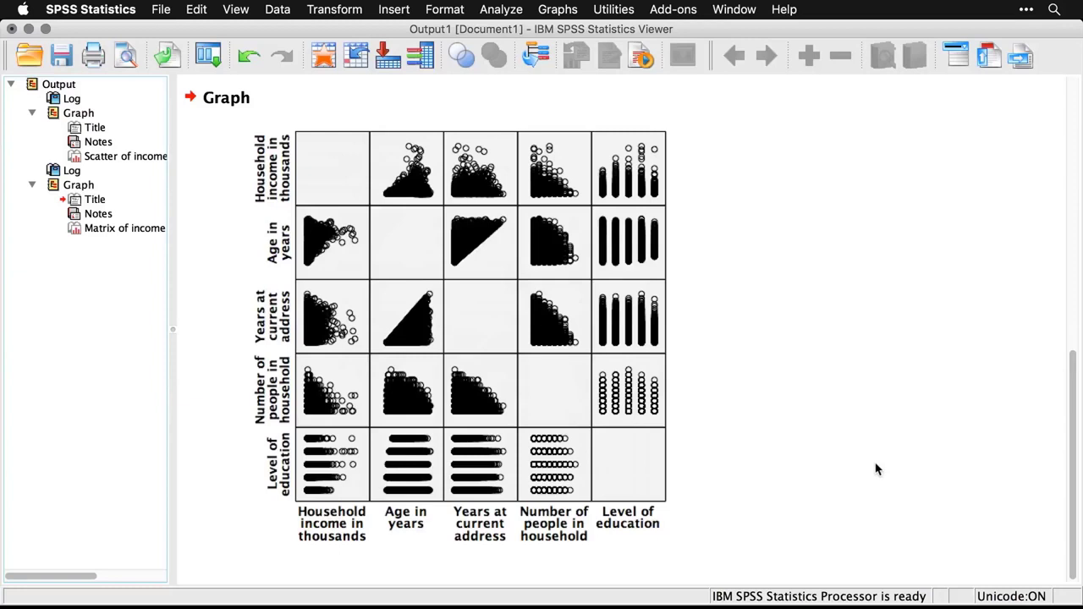
click(568, 441)
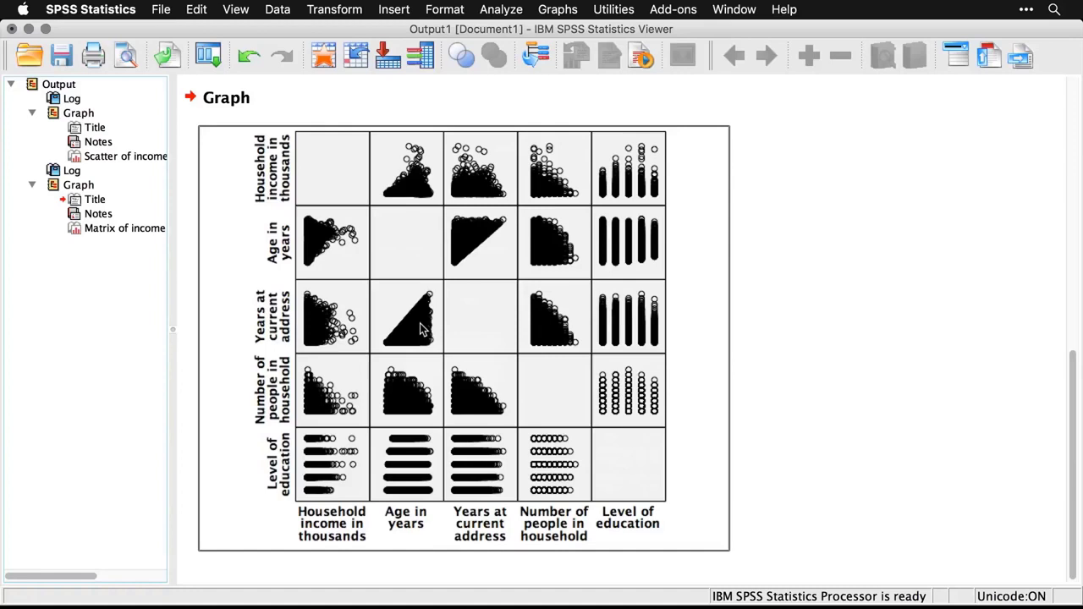
- Reopen the legacy Scatter/Dot dialog and select the 3-D Scatter type
click(559, 9)
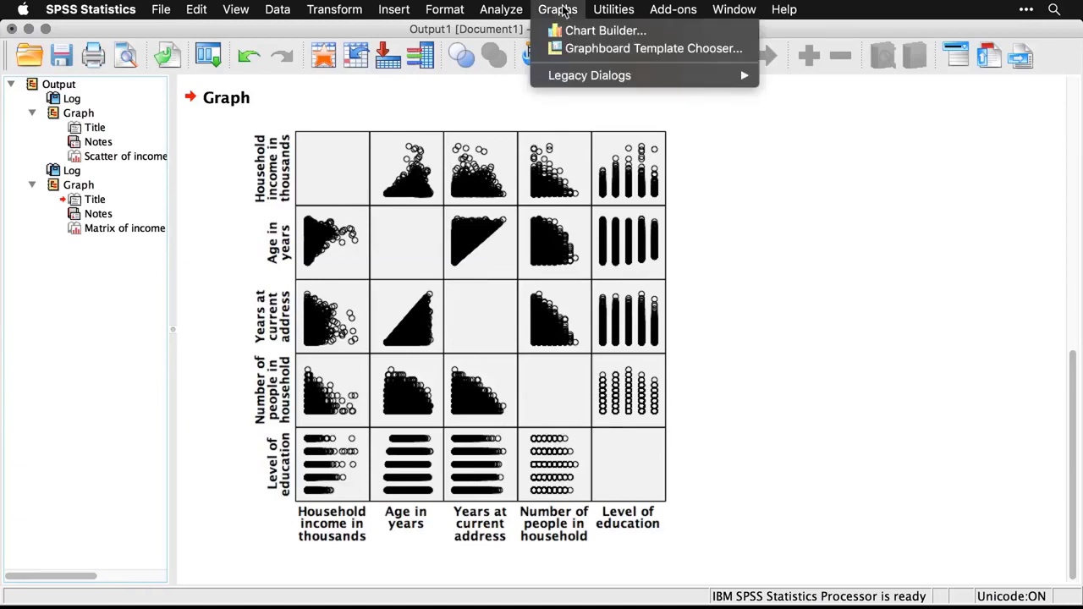
mouse_move(581, 76)
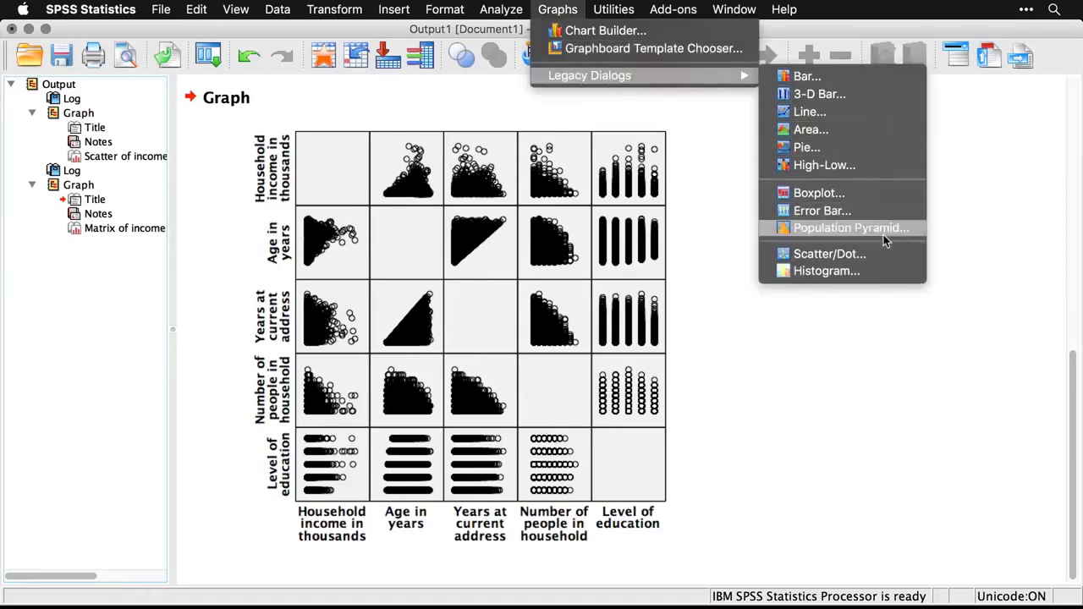
click(888, 258)
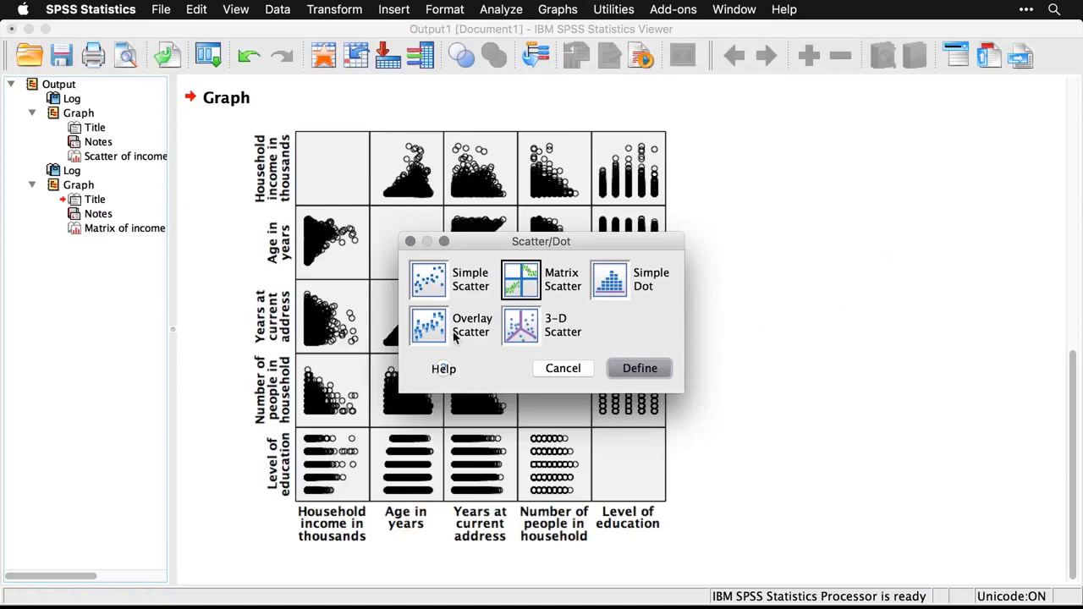
click(527, 332)
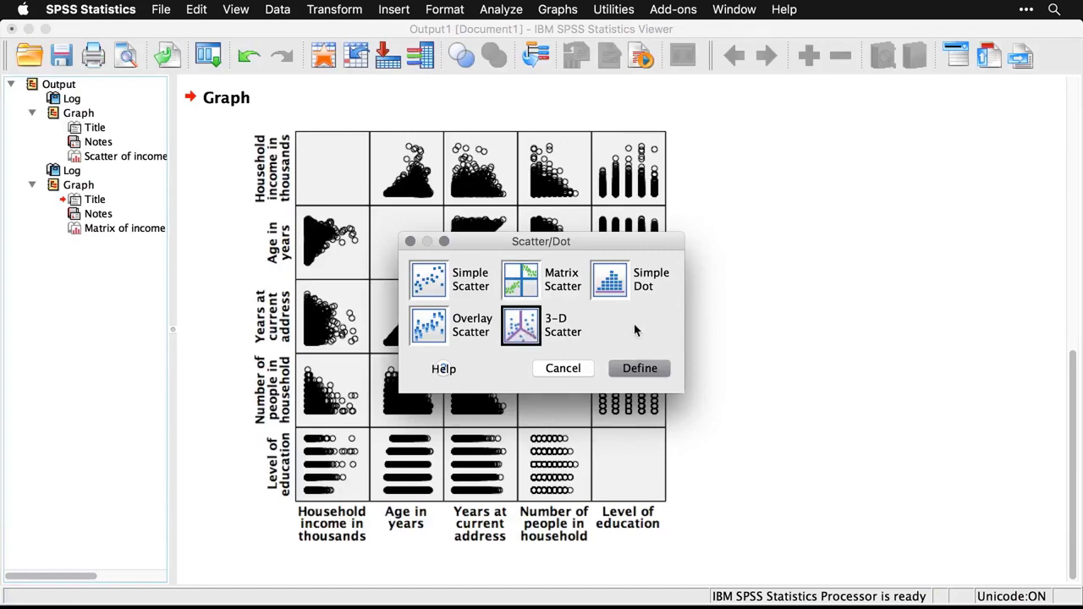
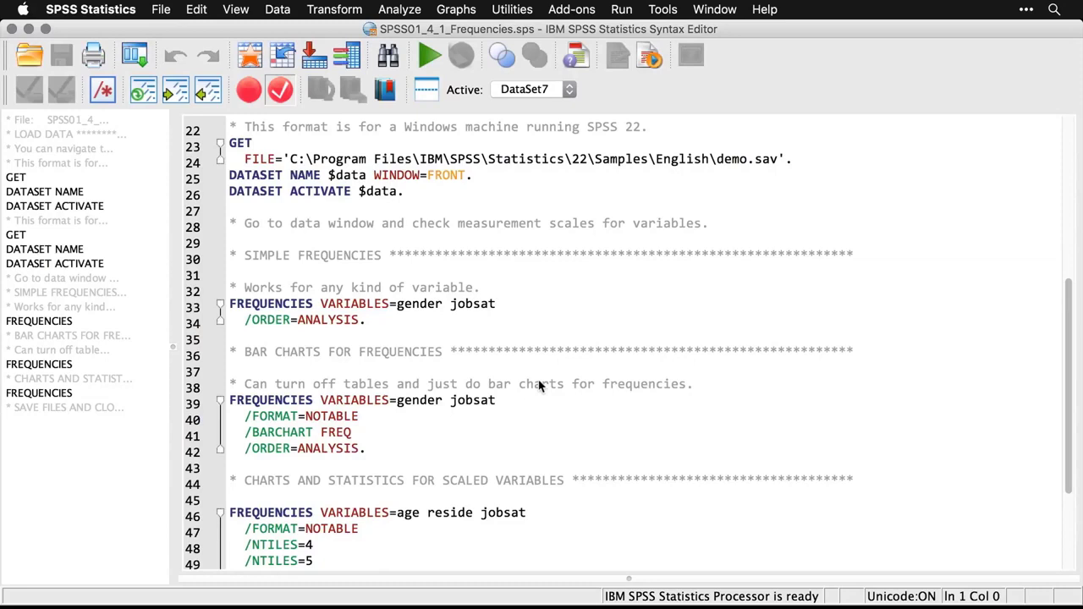
- Open the Frequencies dialog and add Gender [gender] and Job satisfaction as the variables to analyze
click(407, 9)
mouse_move(408, 51)
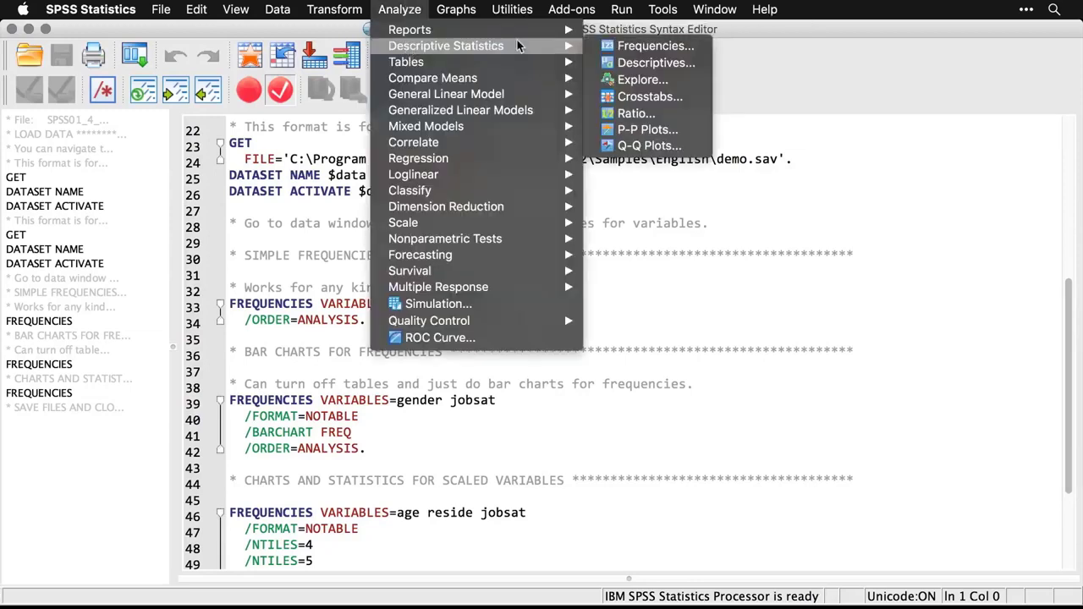
click(624, 48)
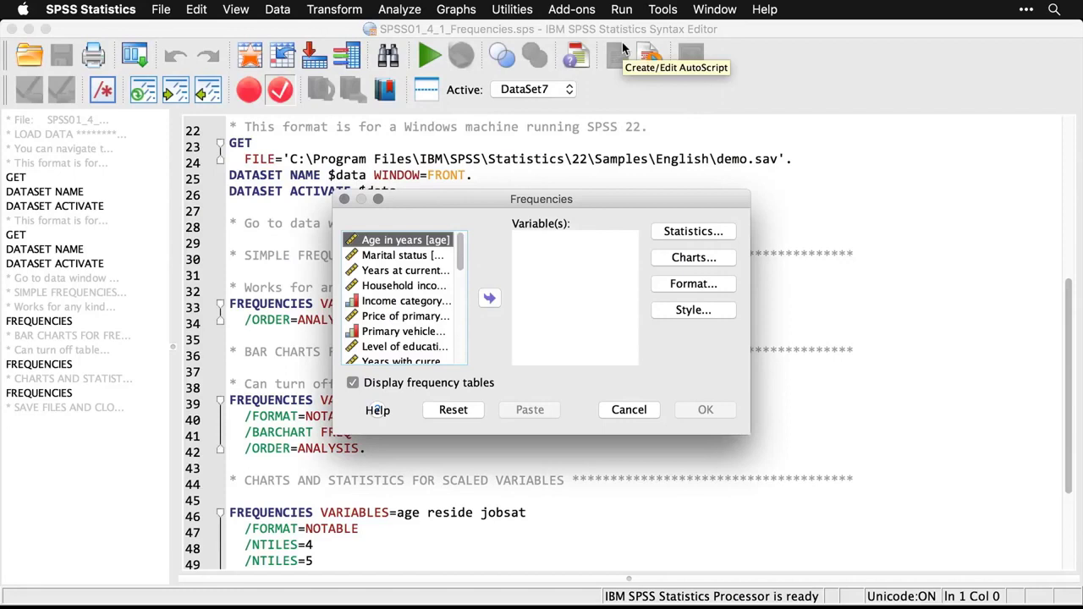
click(463, 346)
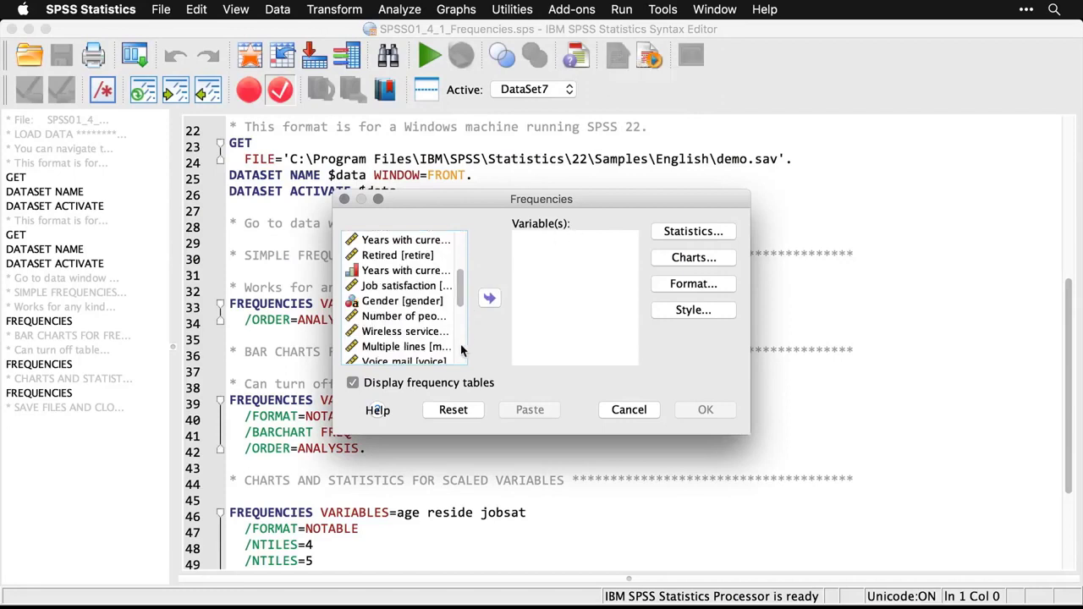
double_click(405, 301)
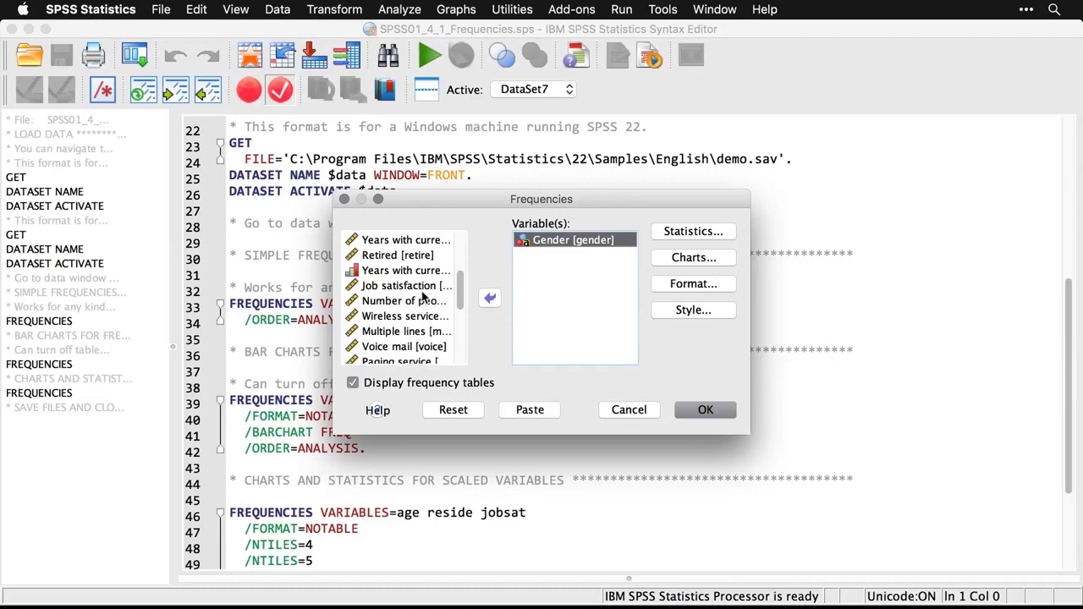
click(413, 288)
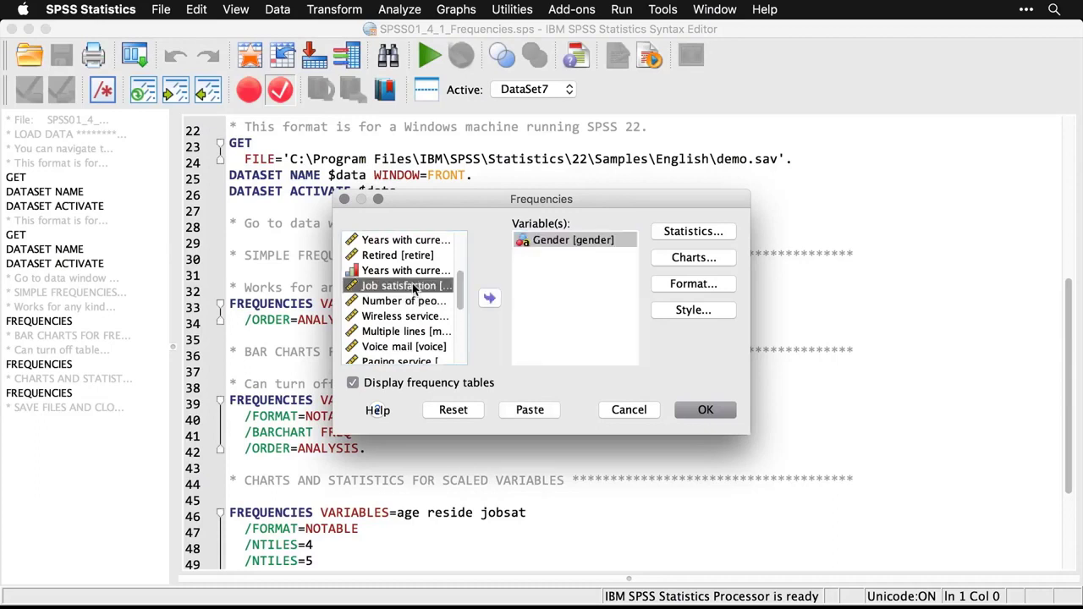
double_click(413, 287)
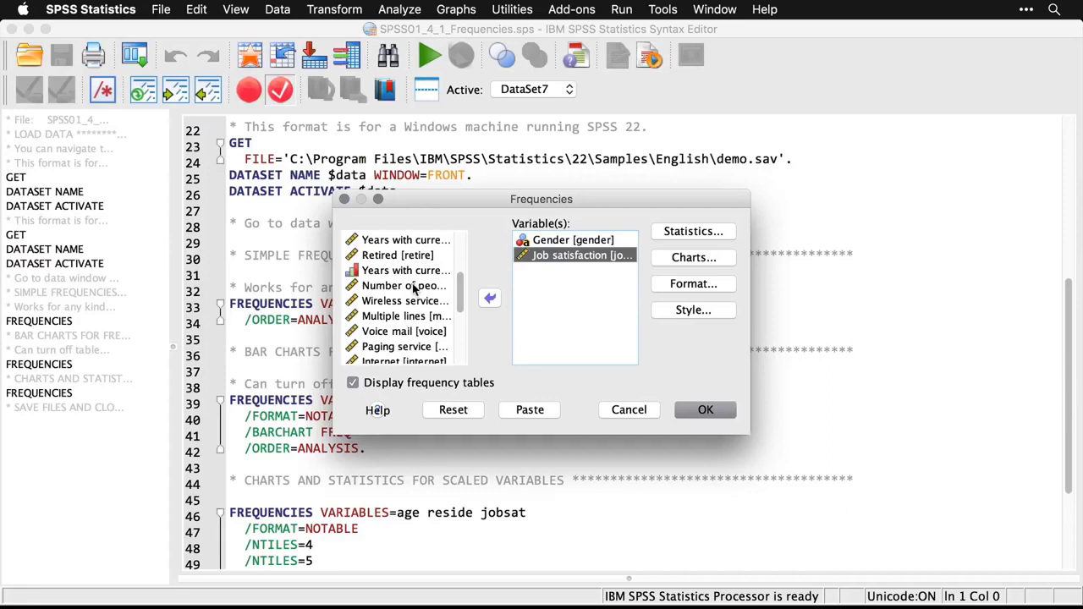
- Run the frequencies analysis and examine the Job satisfaction frequency table in the output
click(716, 411)
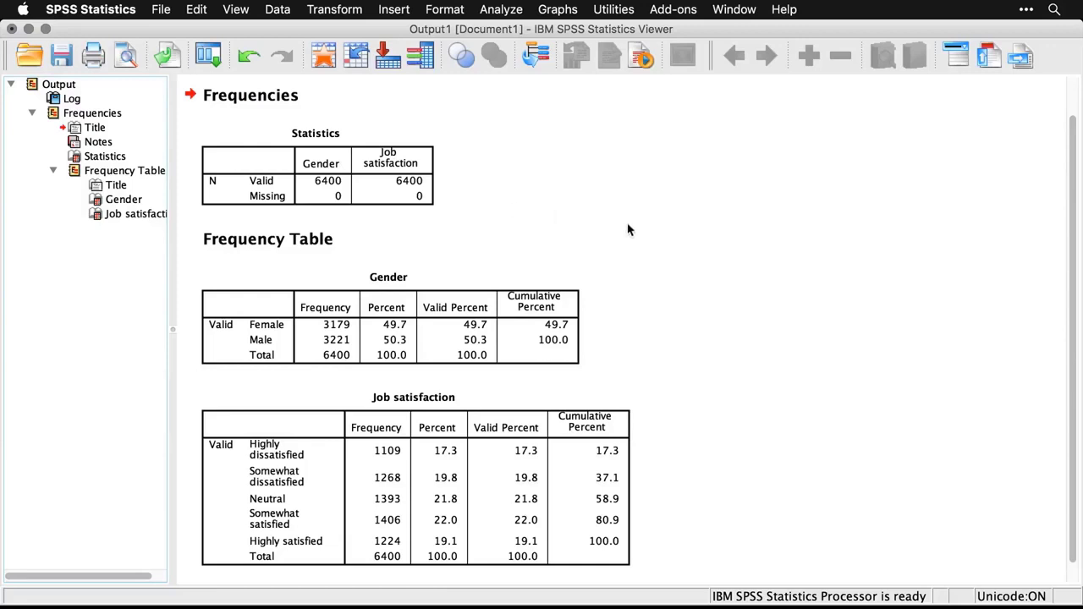
scroll(674, 332, down, 1)
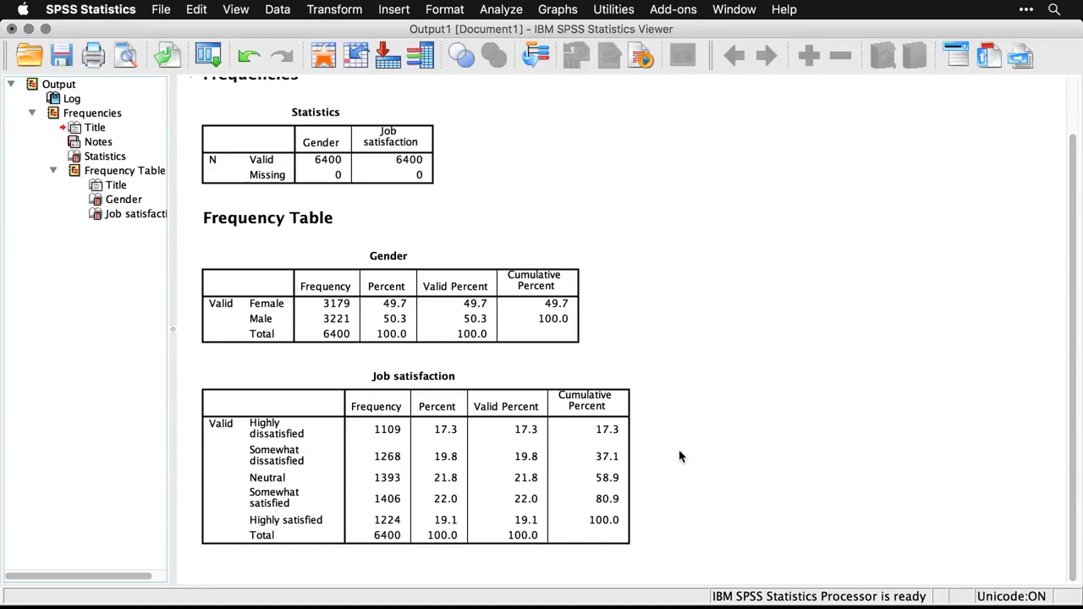
click(572, 457)
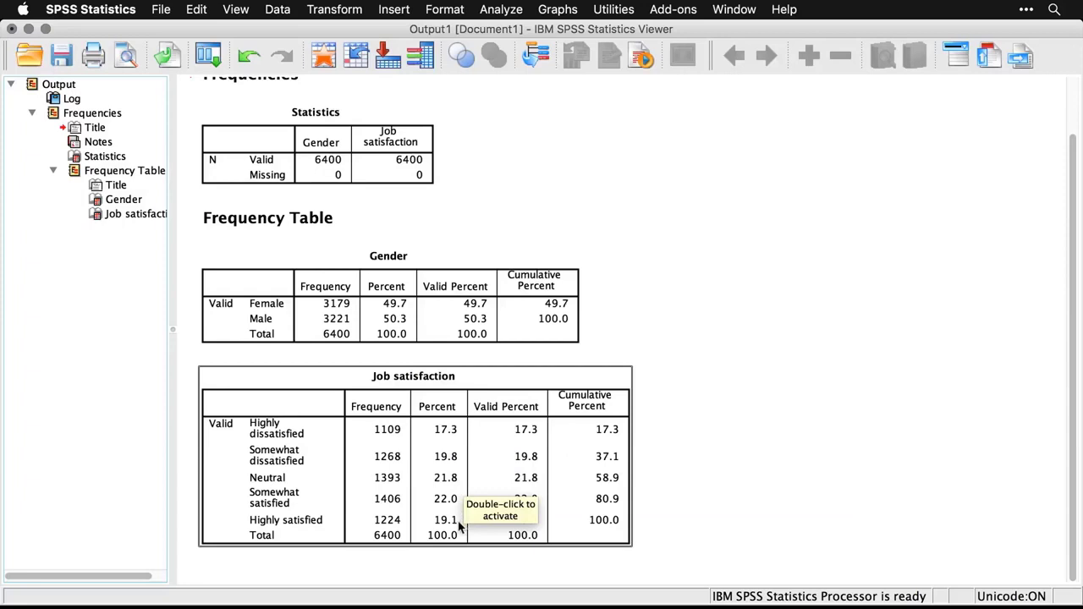
click(746, 487)
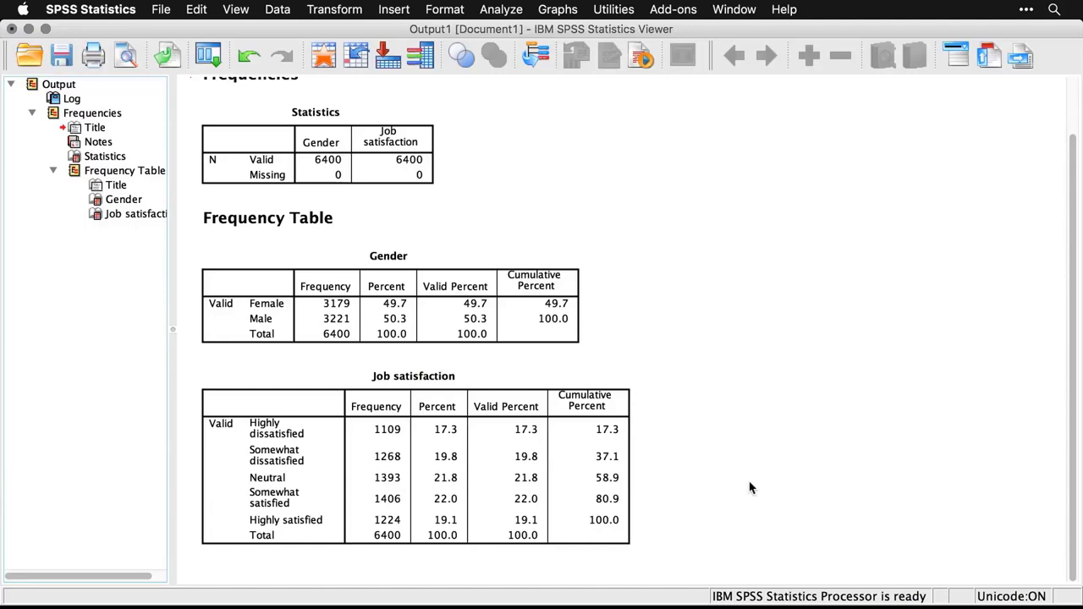
- Switch back to the Syntax Editor window and recall the recently used Frequencies dialog
key(super+grave)
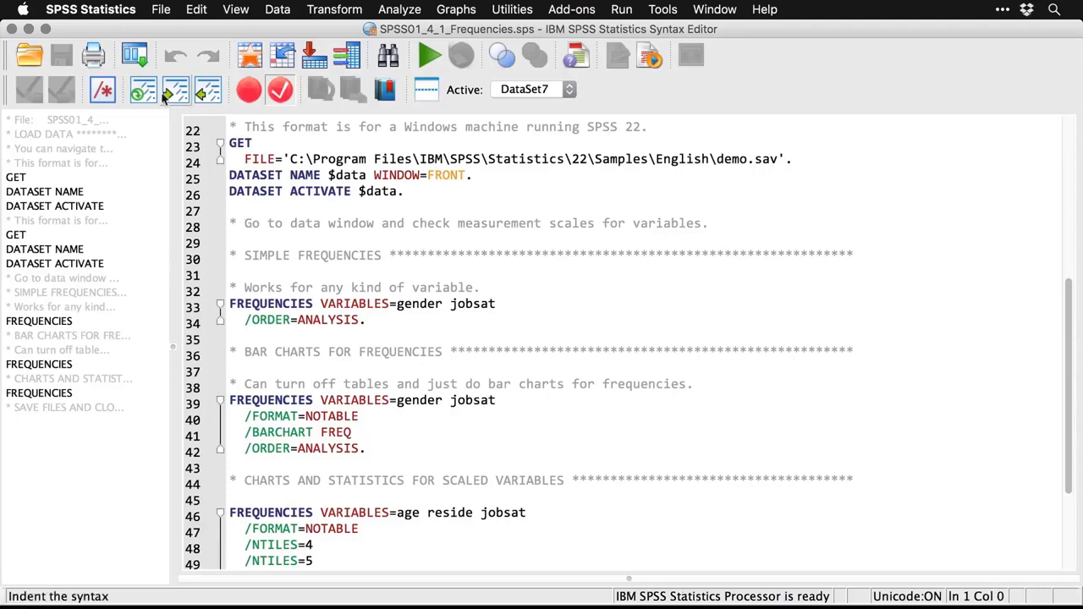
click(138, 57)
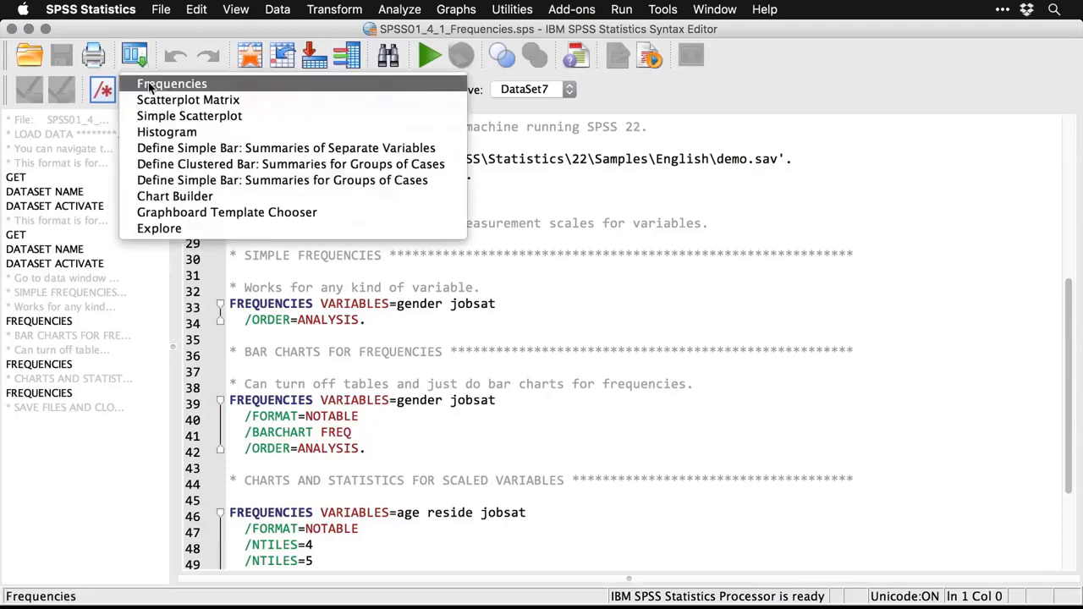
click(152, 83)
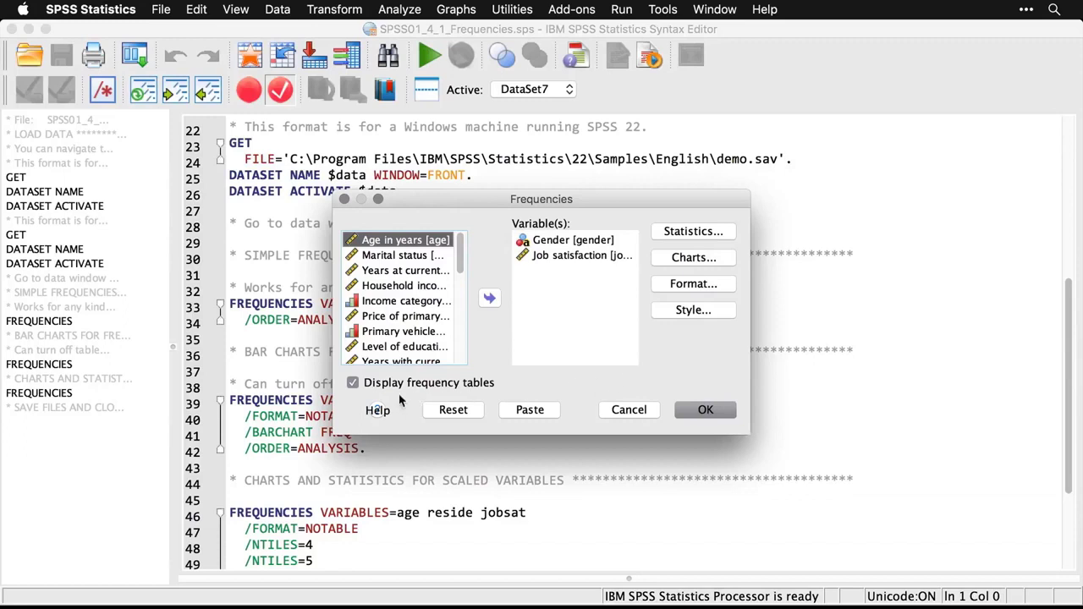
- Turn off the frequency tables and choose bar charts of frequencies for the gender and job satisfaction analysis
click(354, 384)
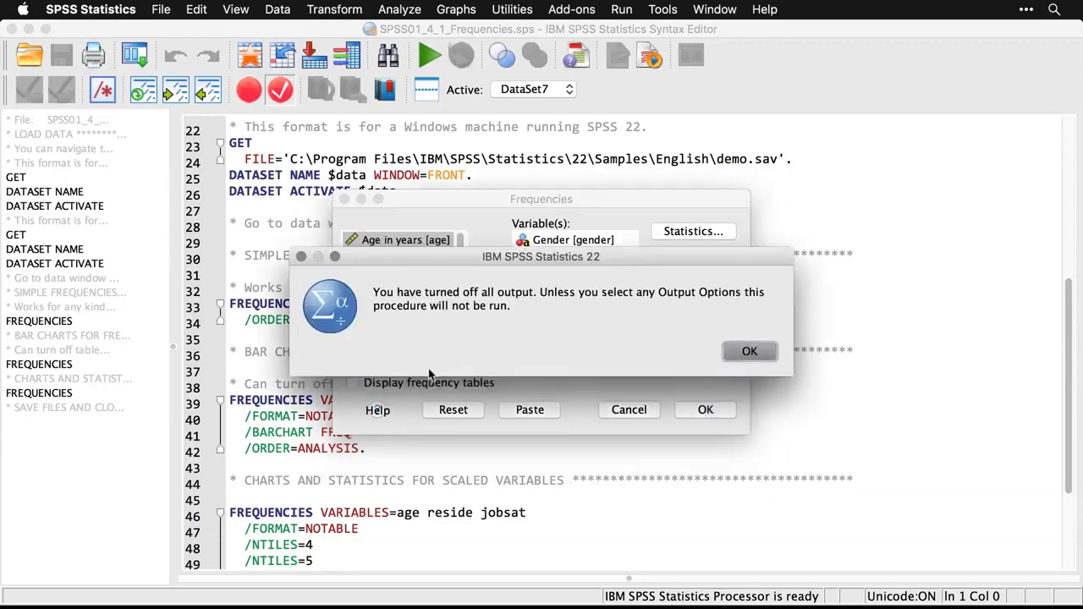
click(763, 351)
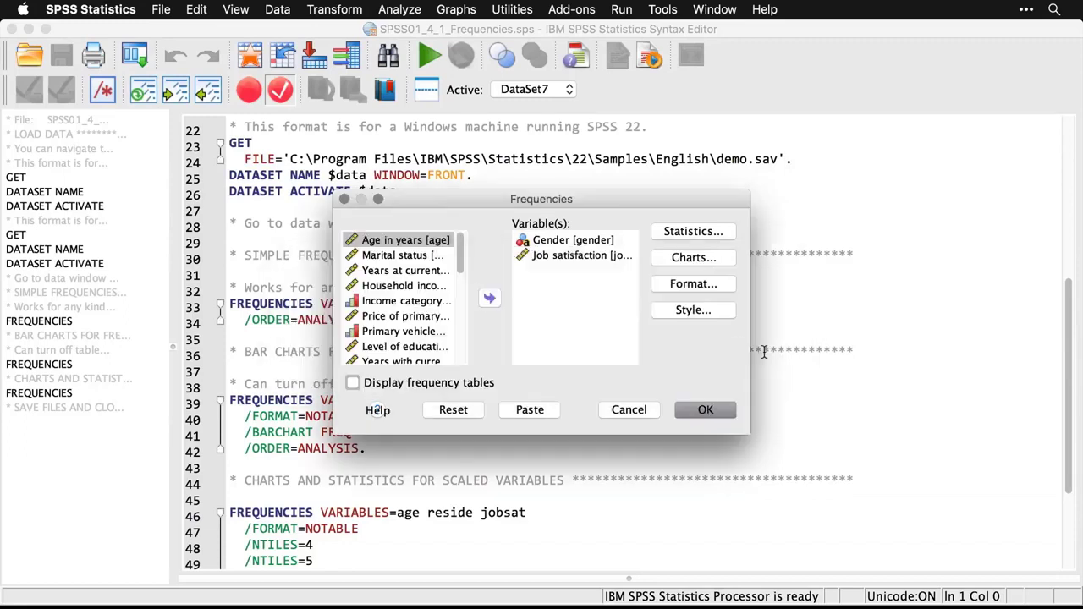
click(706, 261)
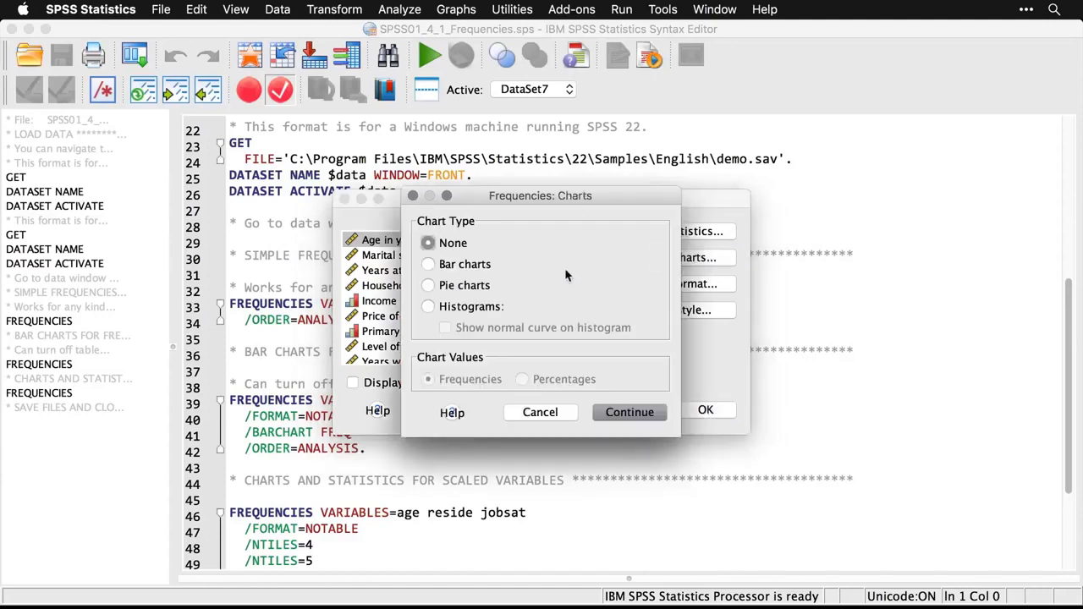
click(428, 265)
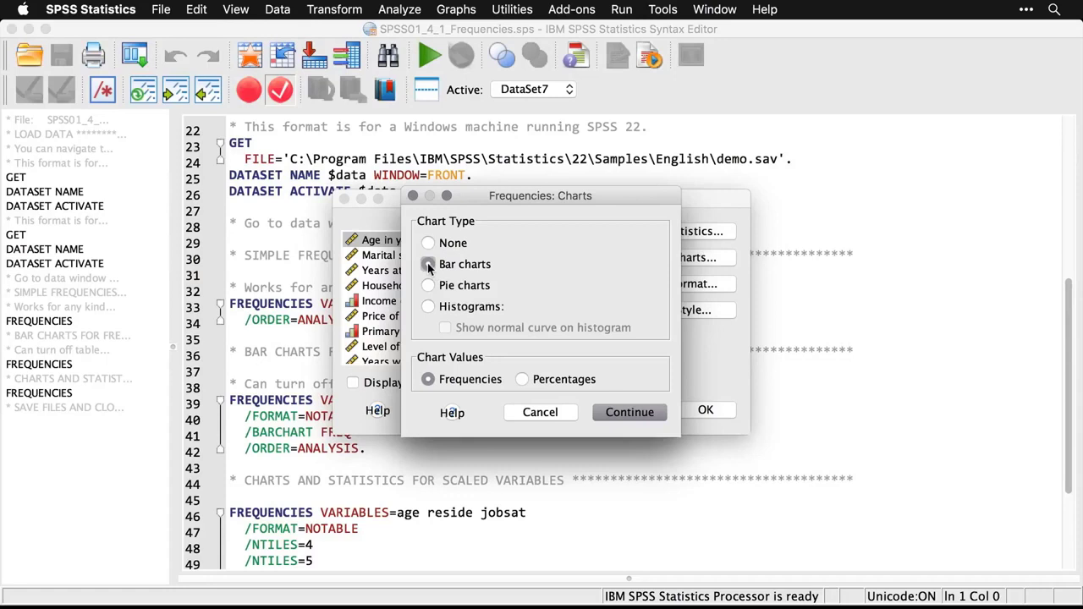
click(642, 412)
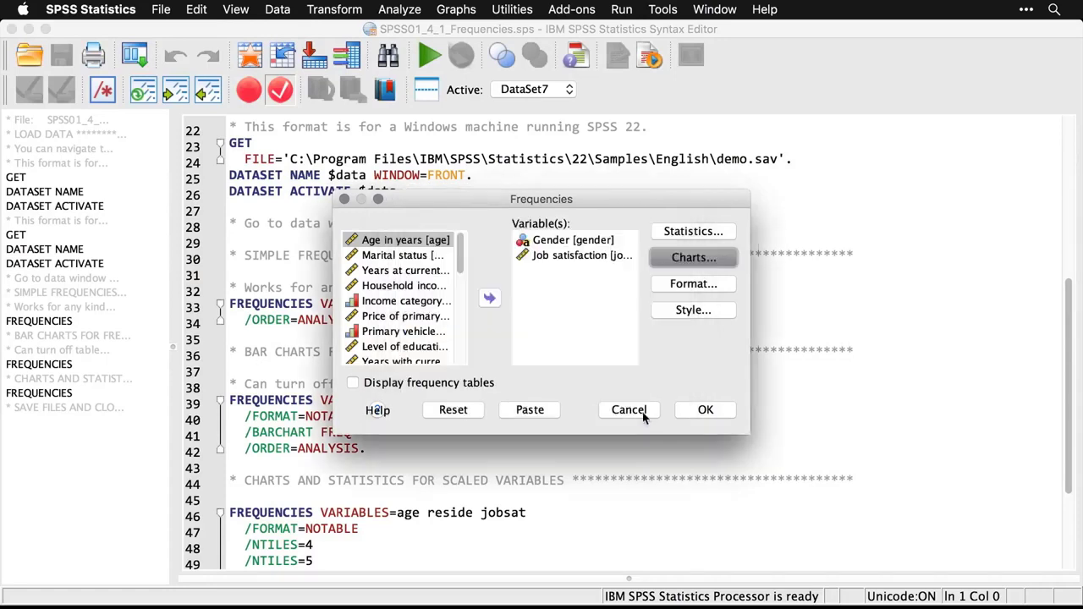
- Run the frequencies analysis and examine the Gender and Job satisfaction bar charts in the output
click(714, 410)
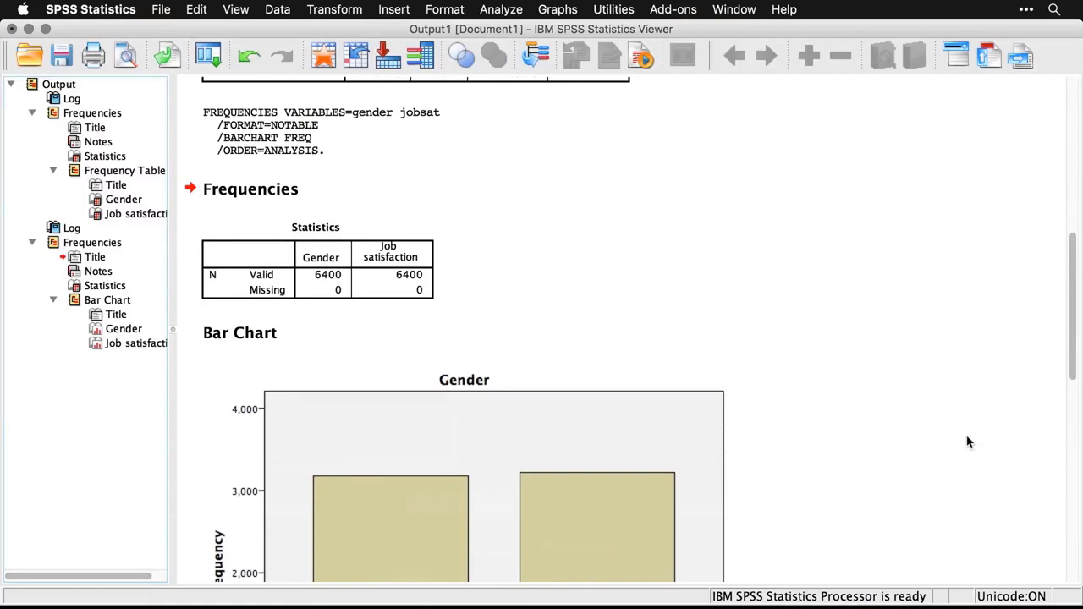
scroll(969, 441, down, 10)
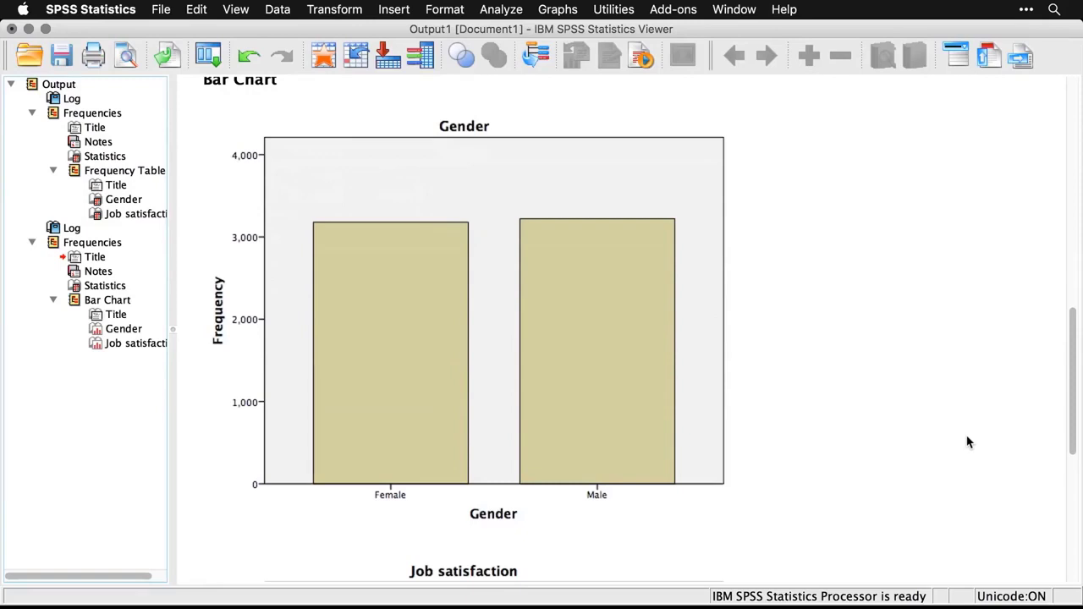
scroll(968, 441, down, 12)
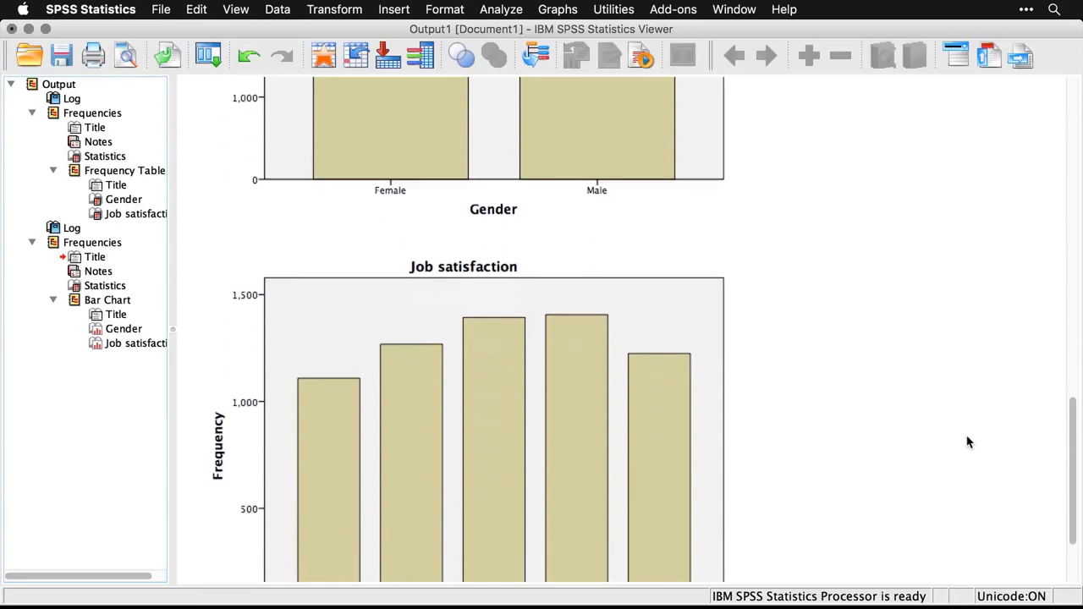
scroll(969, 442, down, 5)
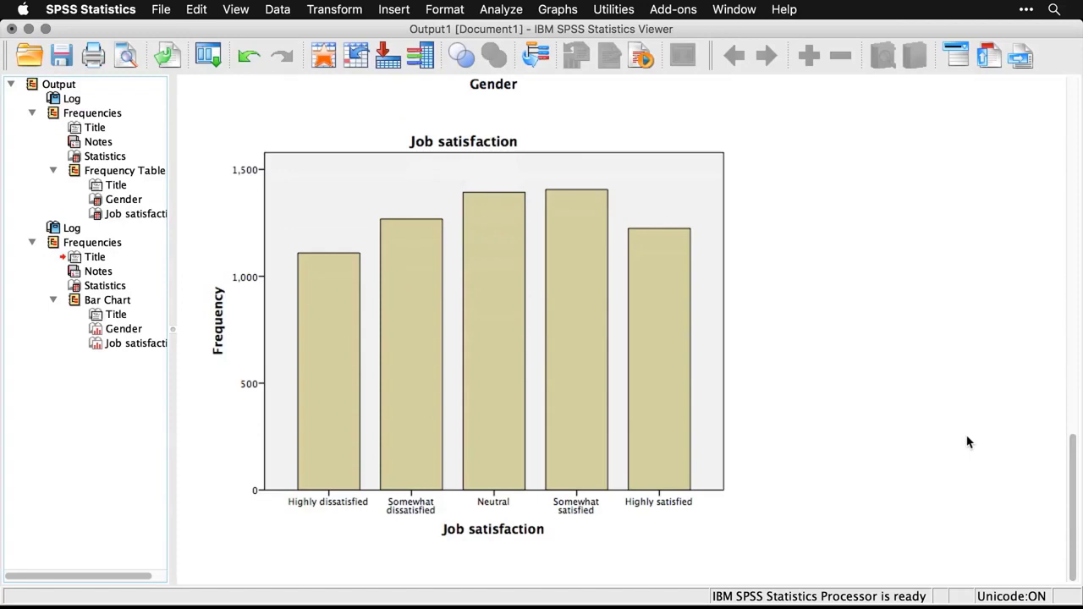
- Return to the Syntax Editor, reopen the Frequencies dialog and reset it to its default settings
key(super+grave)
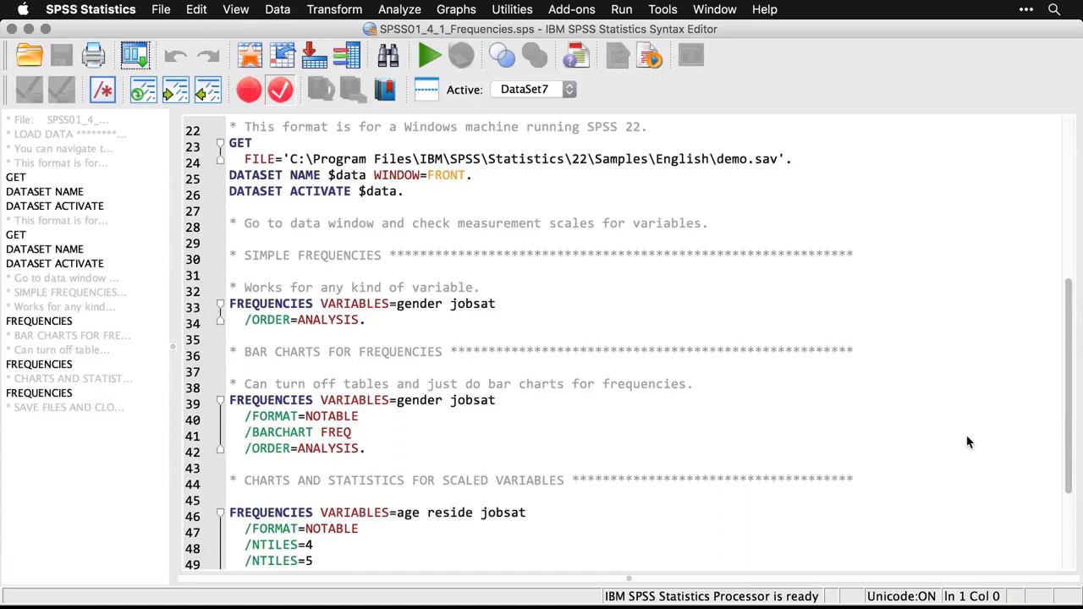
scroll(968, 440, down, 5)
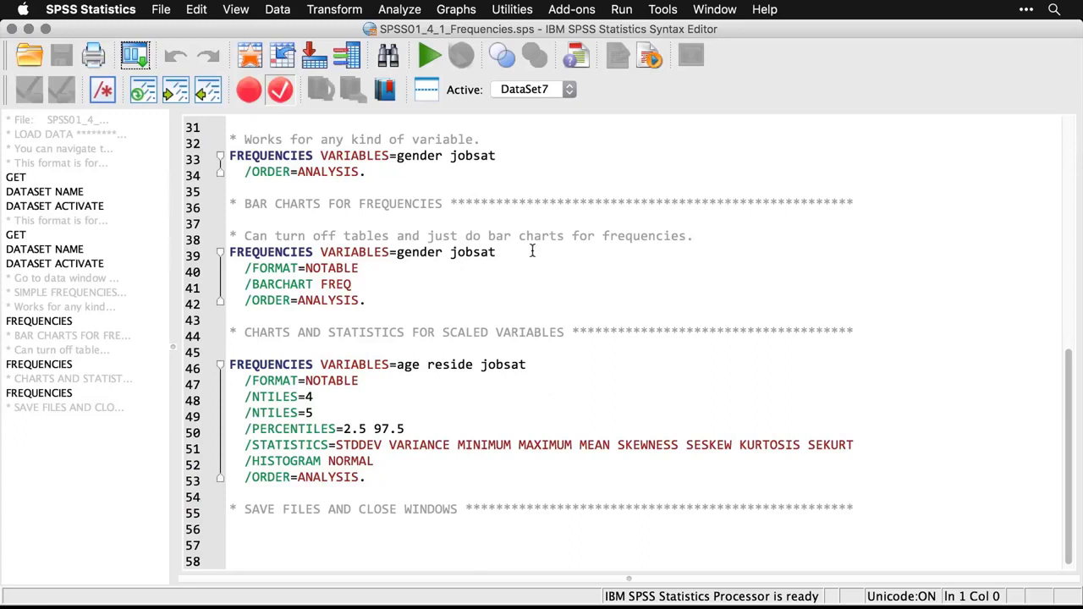
click(408, 8)
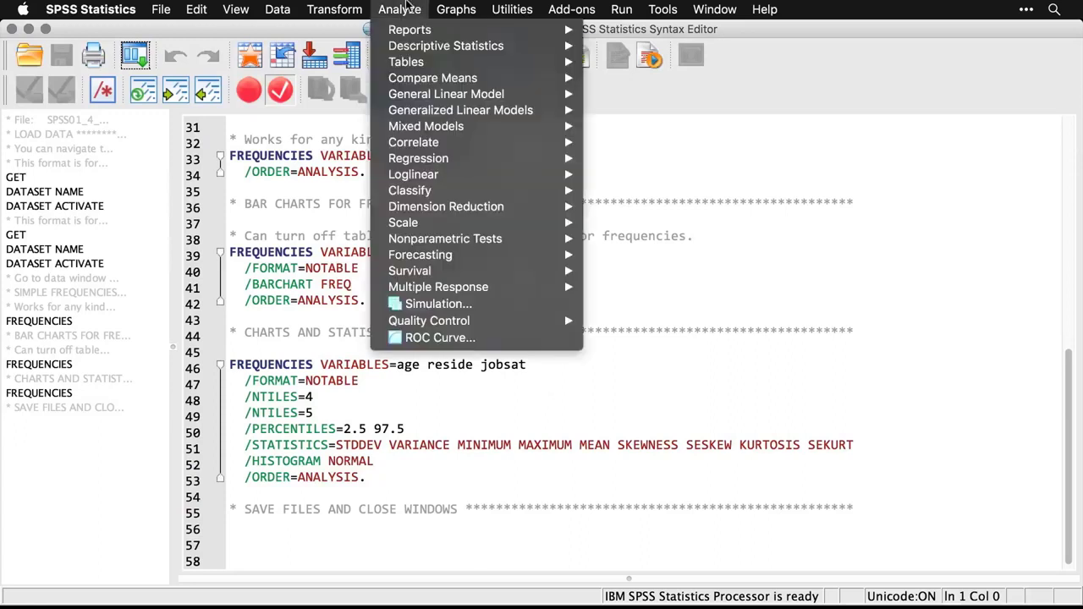
mouse_move(414, 34)
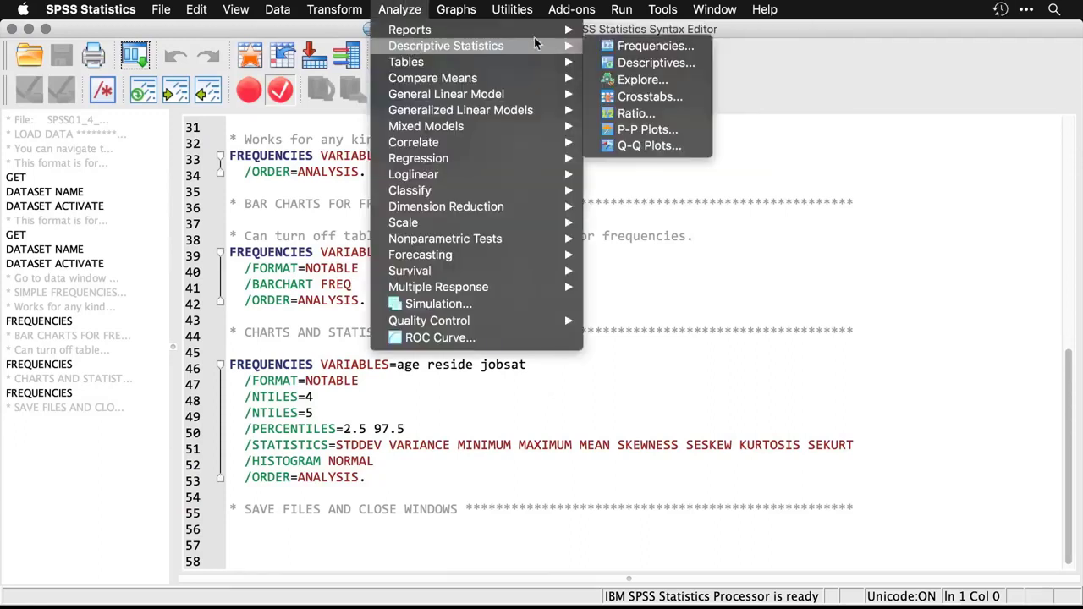
click(654, 49)
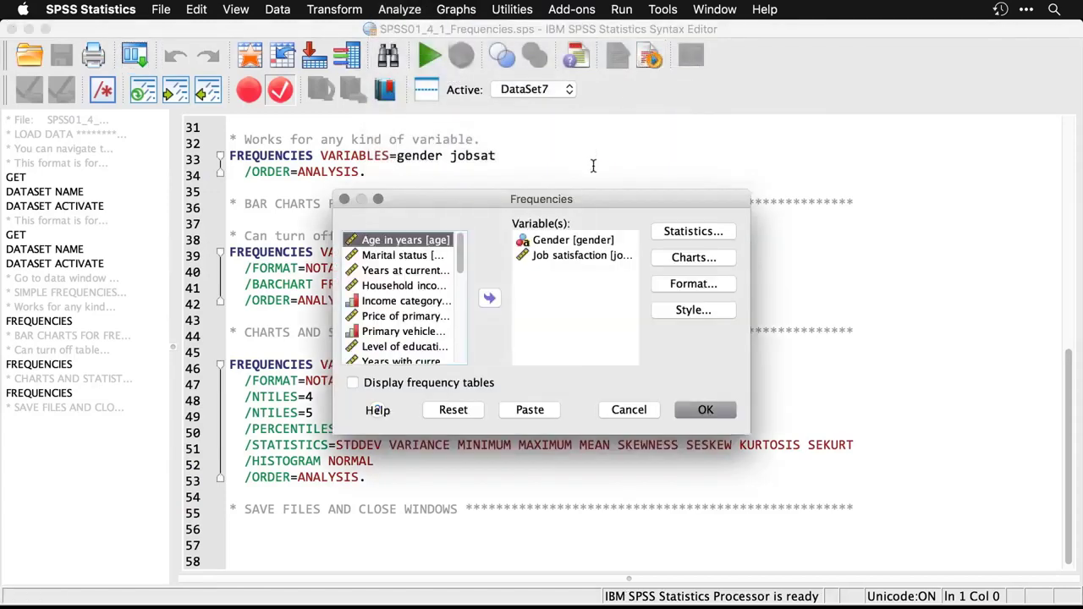
mouse_move(571, 201)
mouse_down()
mouse_move(878, 217)
mouse_move(579, 205)
mouse_up()
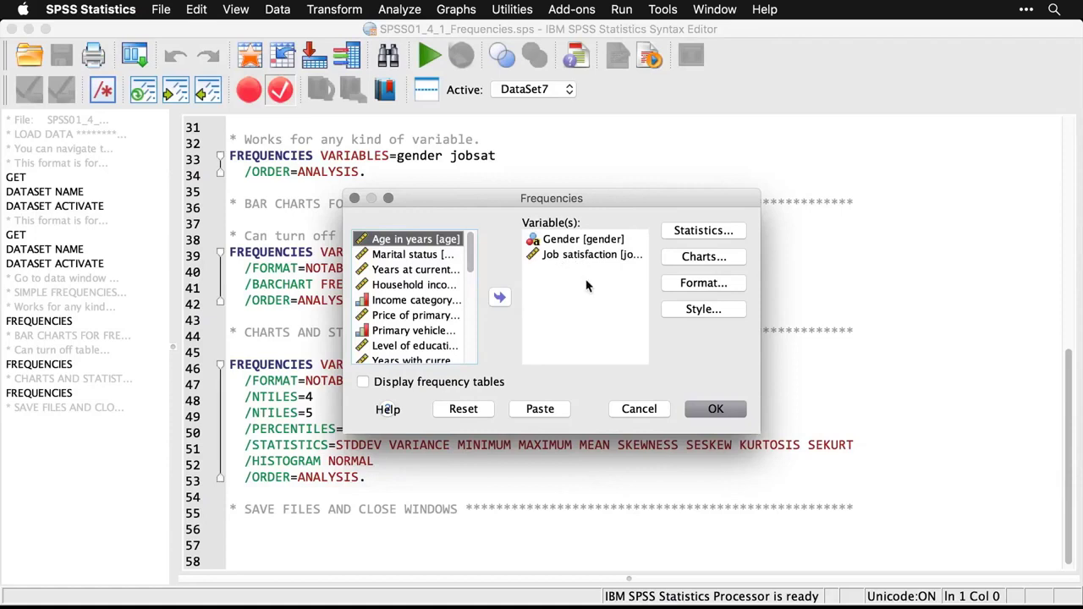
click(464, 410)
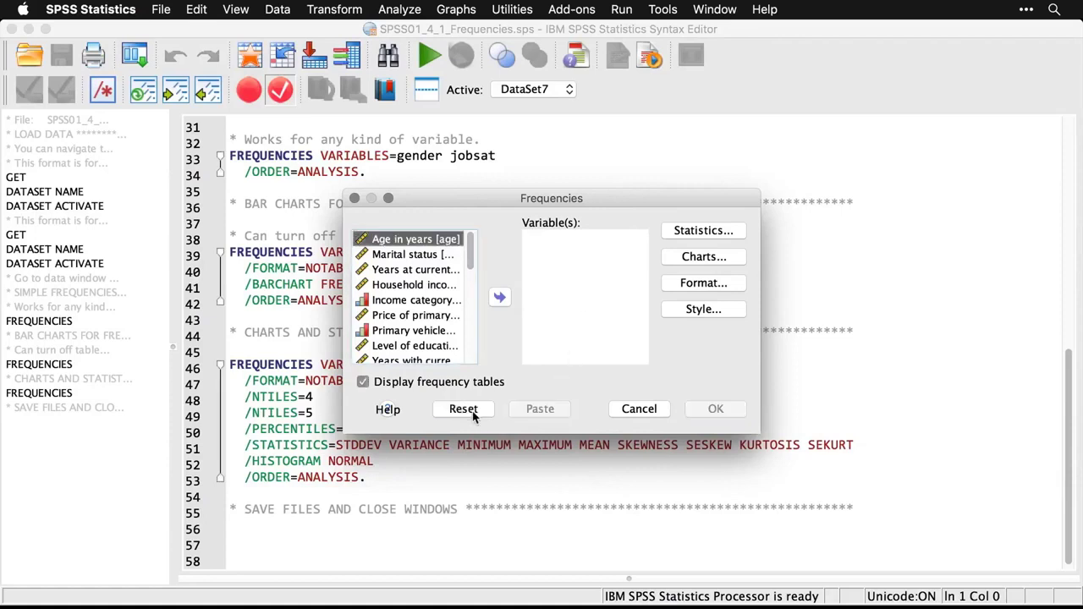
- Add Age in years [age], Years at current address and Job satisfaction as the variables to analyze
double_click(426, 241)
drag(472, 198, 502, 197)
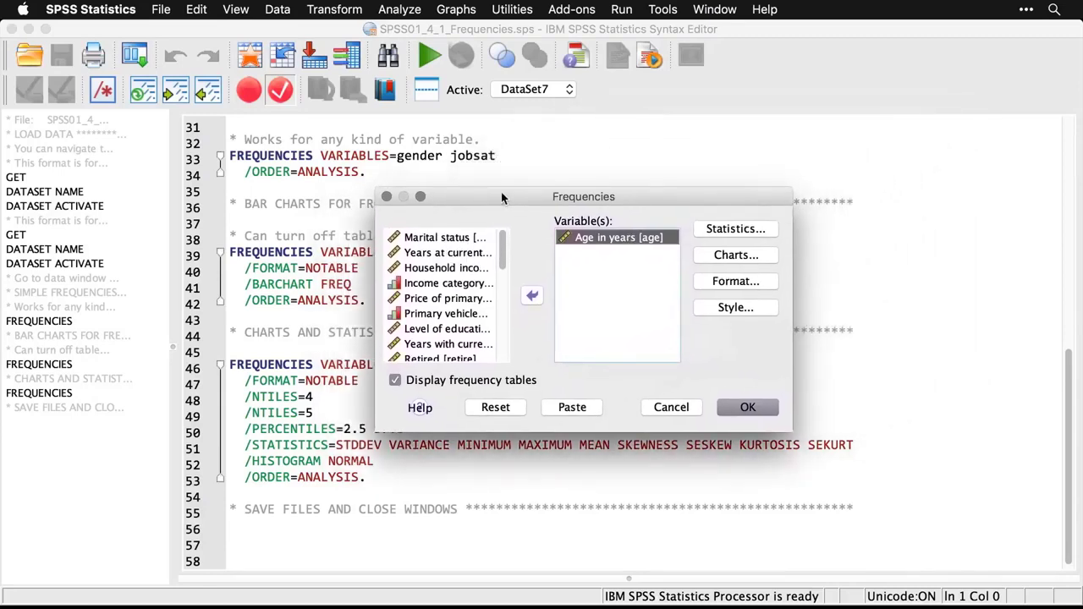
click(459, 255)
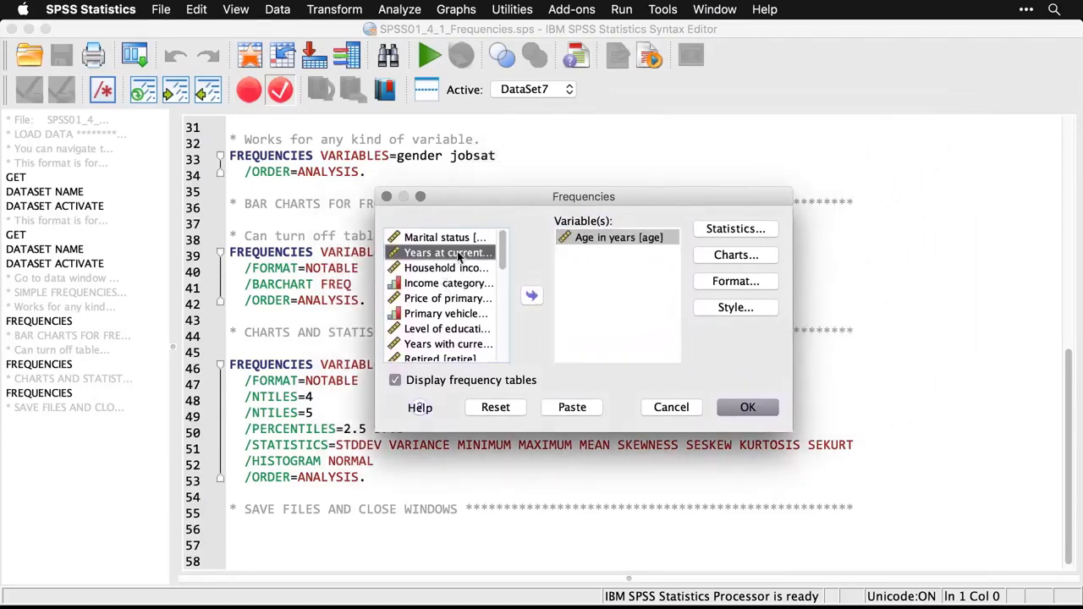
click(531, 295)
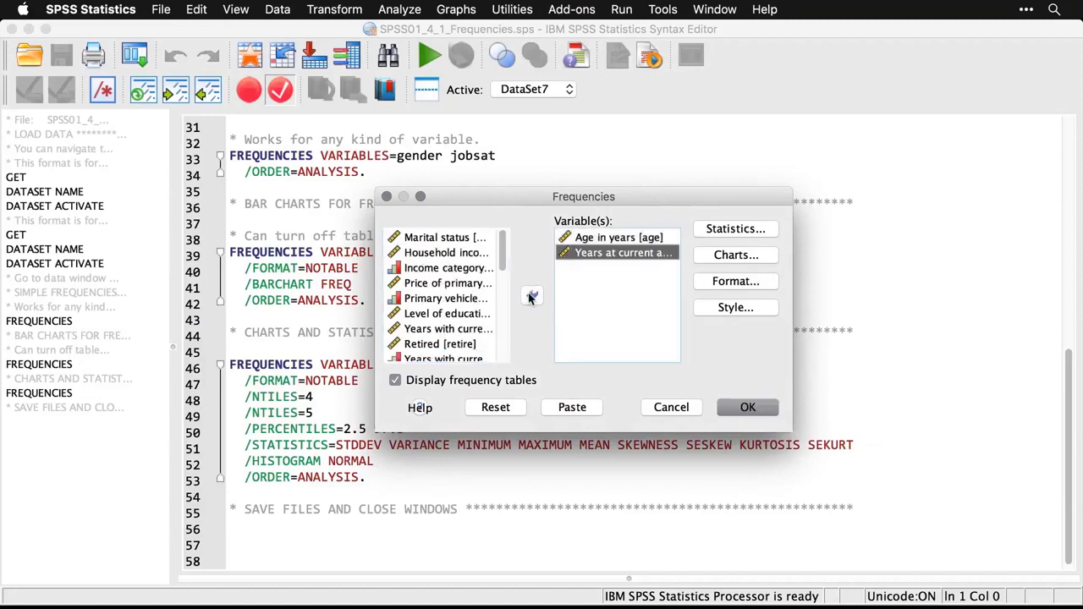
scroll(502, 270, down, 4)
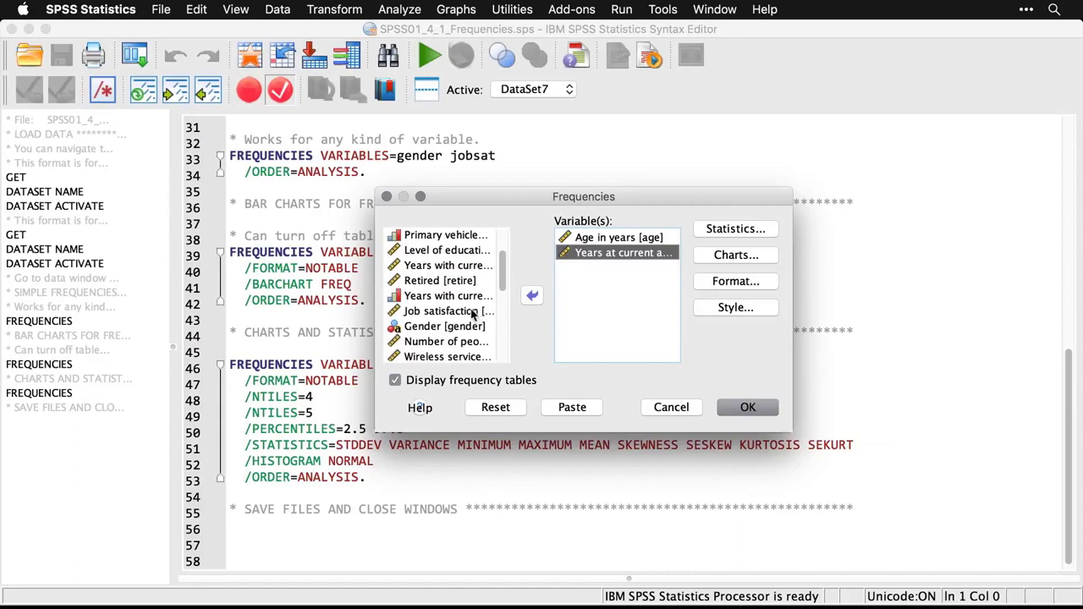
click(474, 312)
click(532, 296)
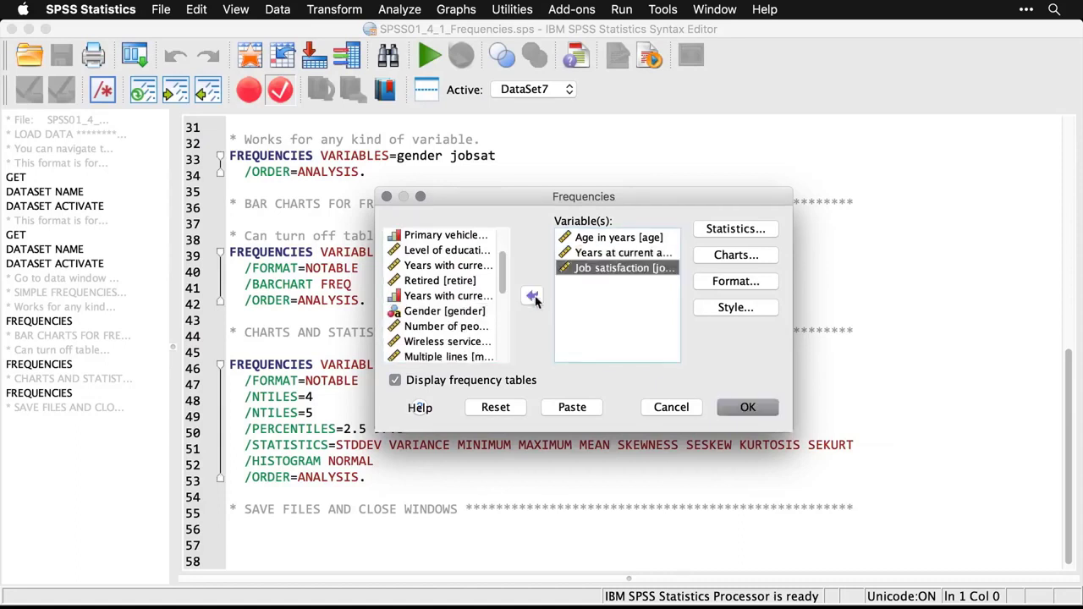
- In the Frequencies statistics options, request the mean, quartiles, minimum and maximum
click(740, 234)
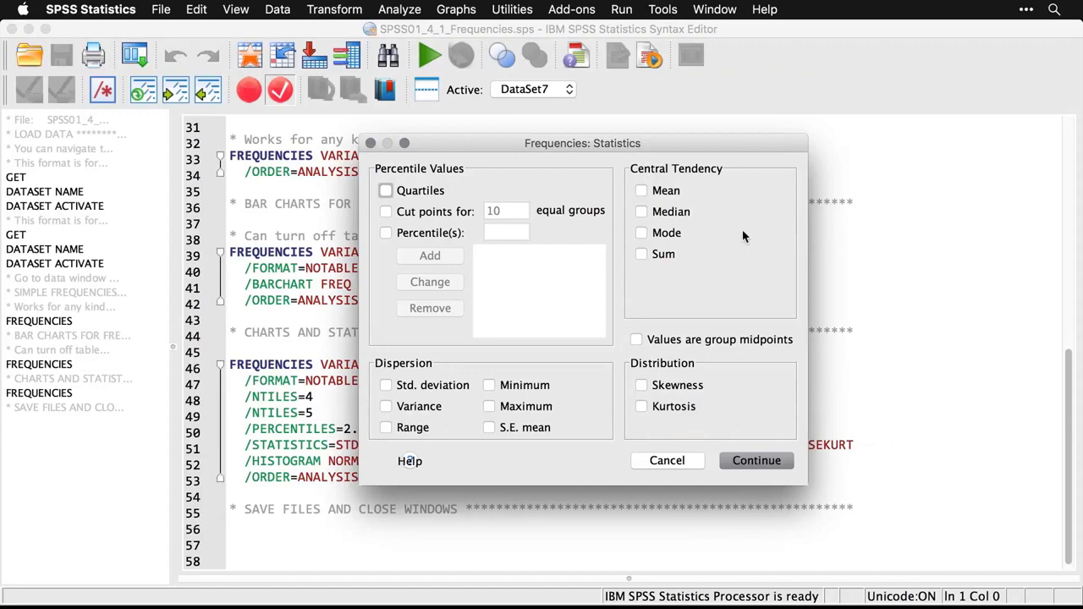
click(641, 191)
click(387, 192)
click(490, 386)
click(491, 407)
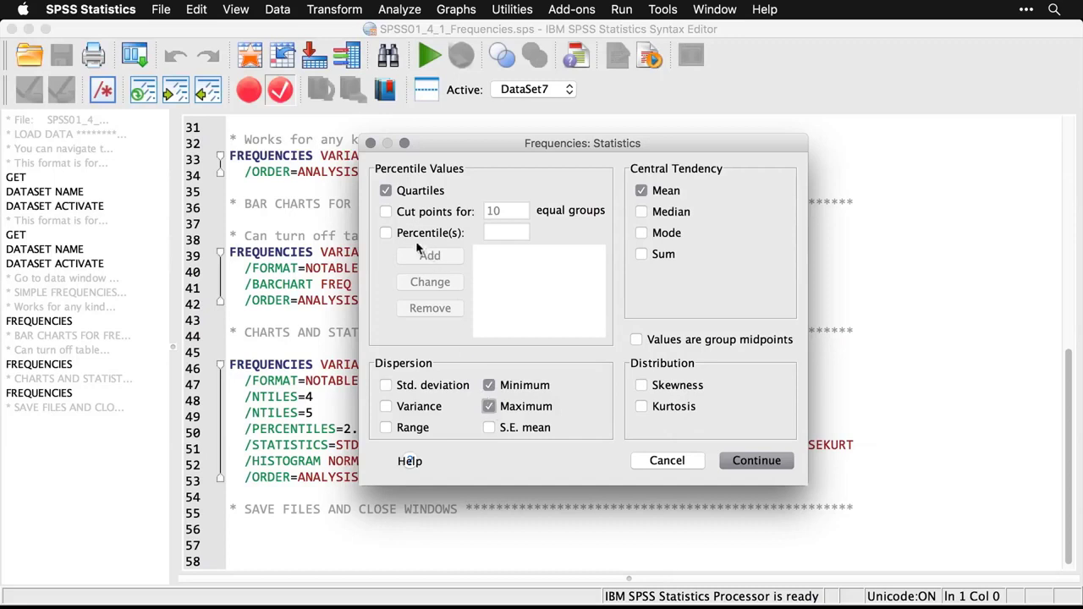
- Enable cut points and set them to 5 equal groups
click(386, 212)
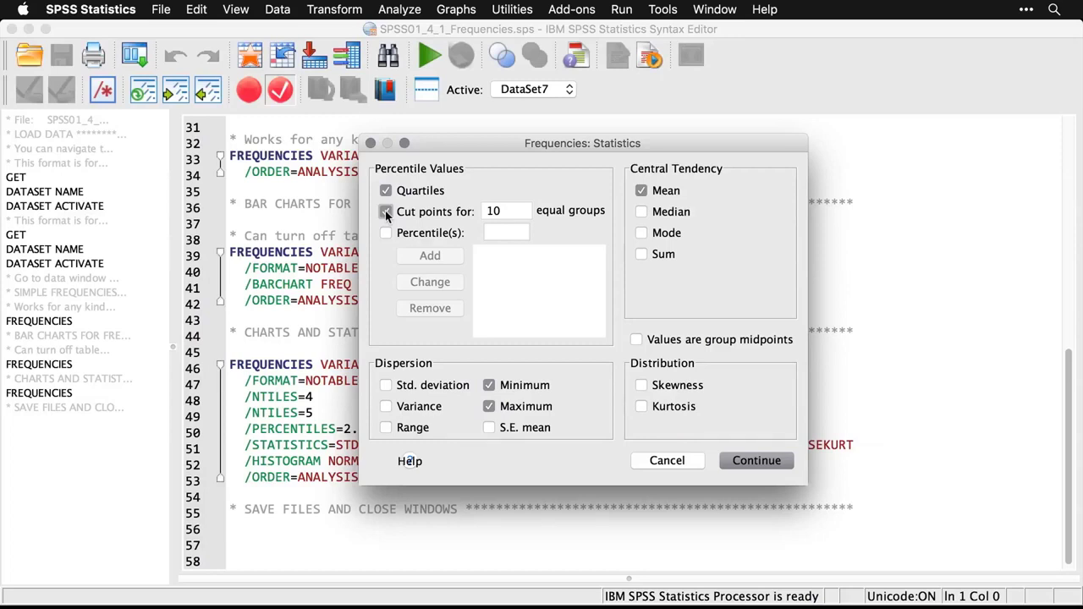
click(522, 212)
key(BackSpace)
key(BackSpace)
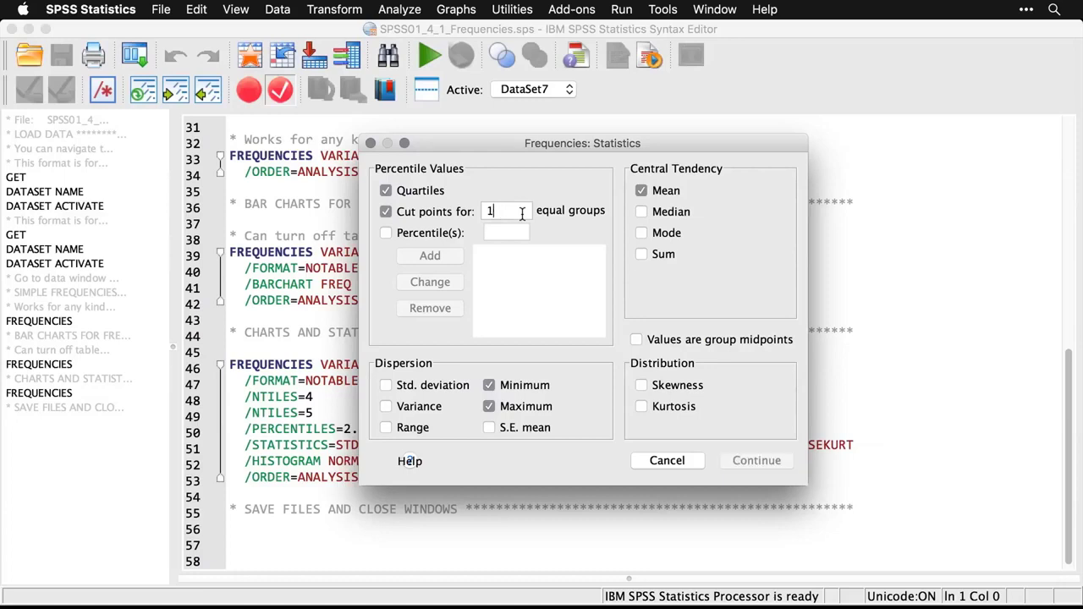
text(5)
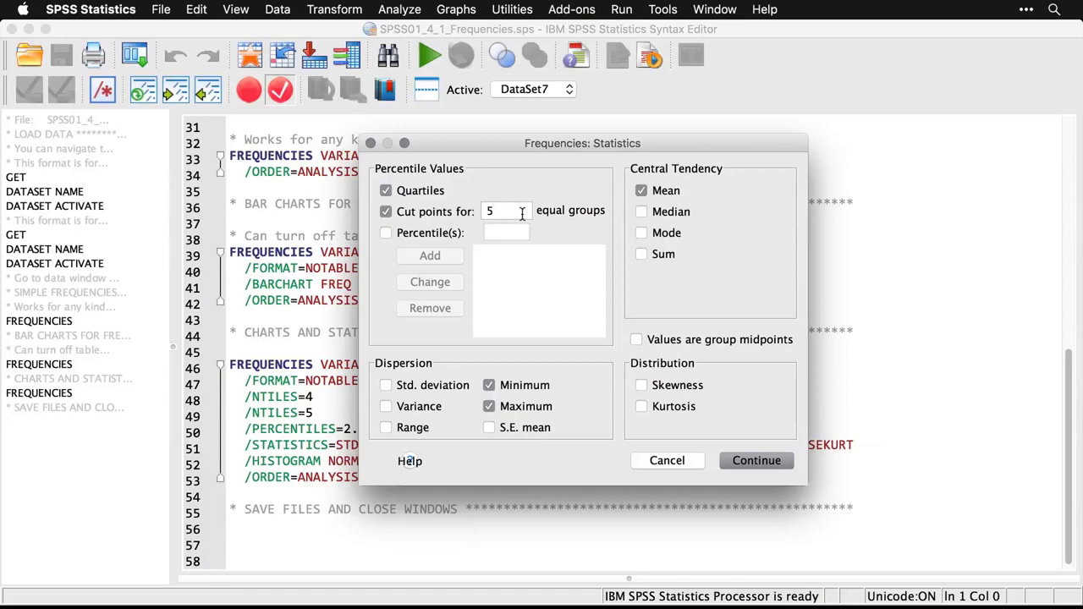
- Enable custom percentiles and add 2.5 and 97.5 to the percentile list
click(385, 234)
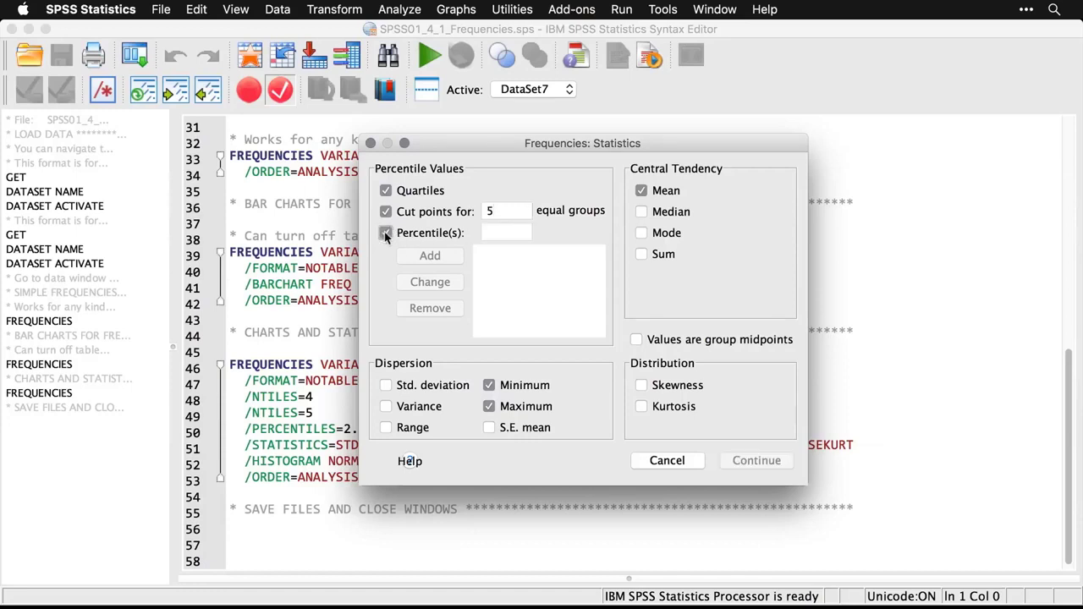
click(502, 230)
text(2.5)
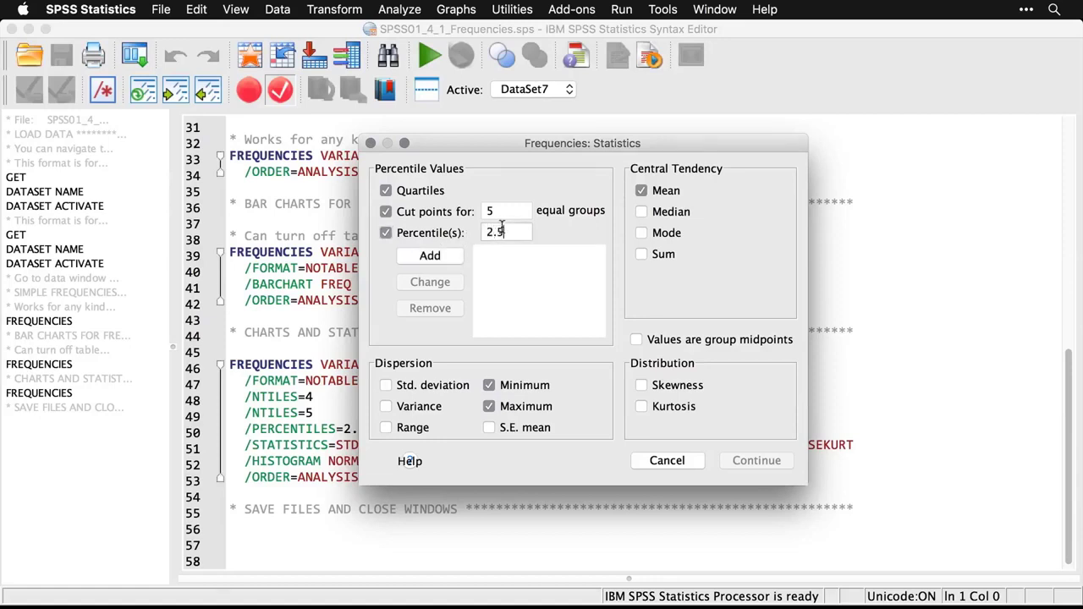
click(455, 254)
click(515, 234)
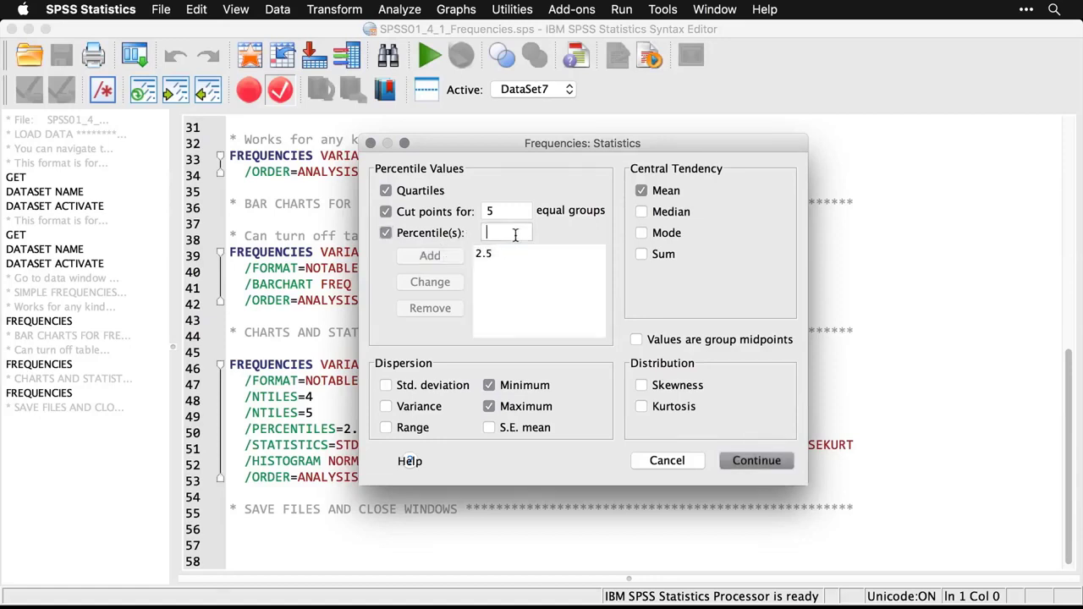
text(97.5)
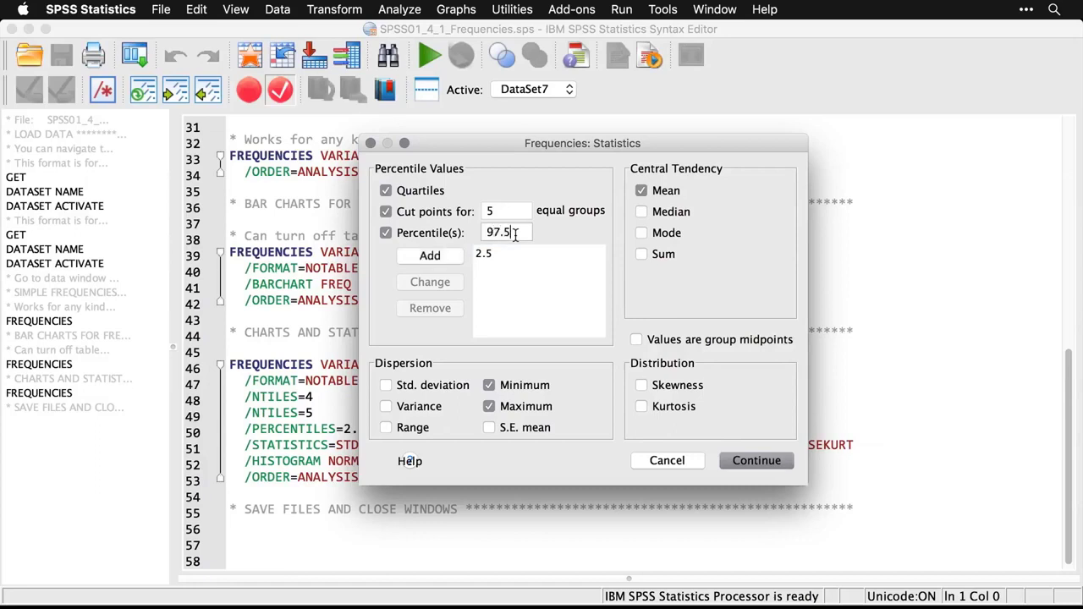
click(443, 257)
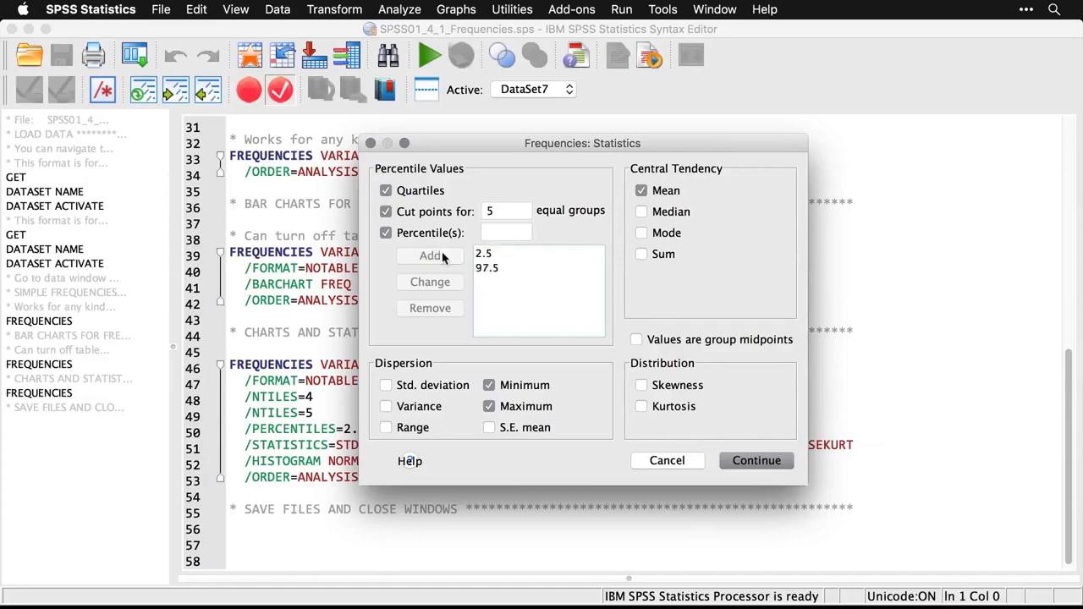
- Also request standard deviation, variance, skewness and kurtosis, and accept the statistics settings
click(386, 386)
click(386, 406)
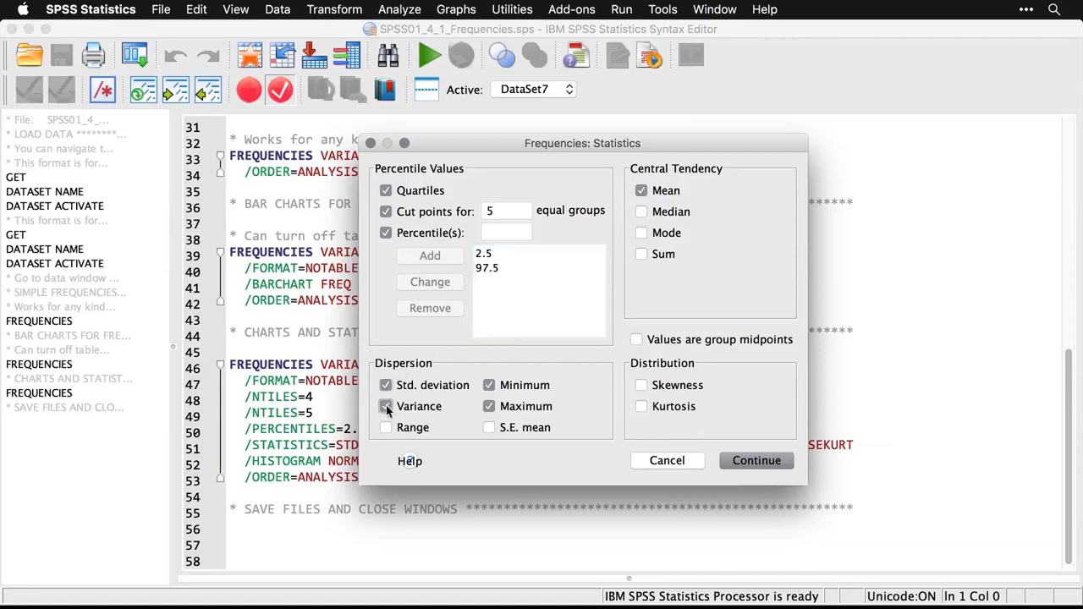
drag(520, 152, 538, 91)
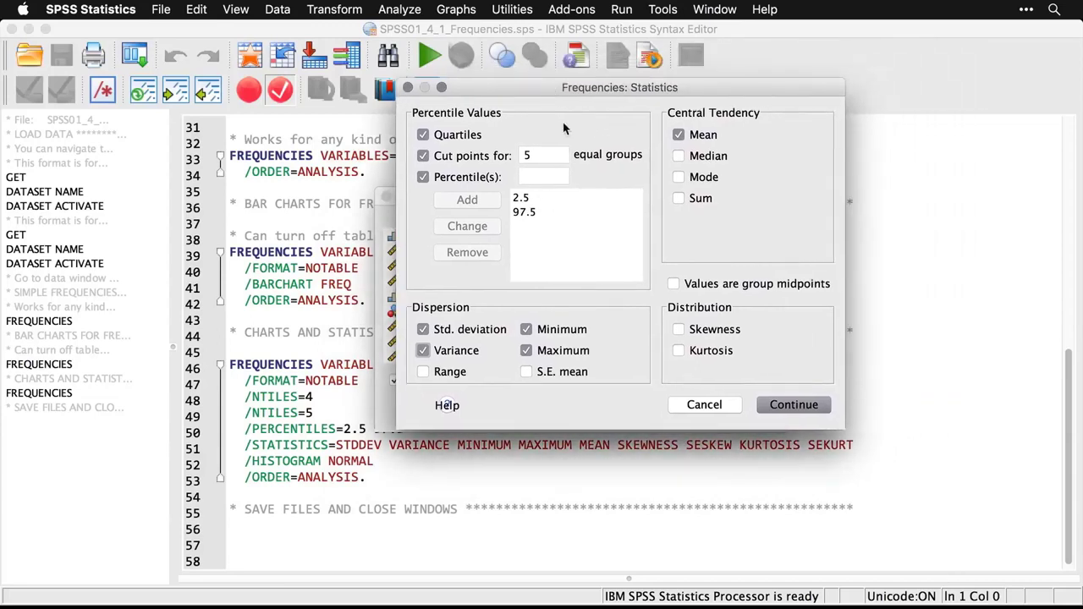
click(679, 330)
click(680, 352)
click(800, 406)
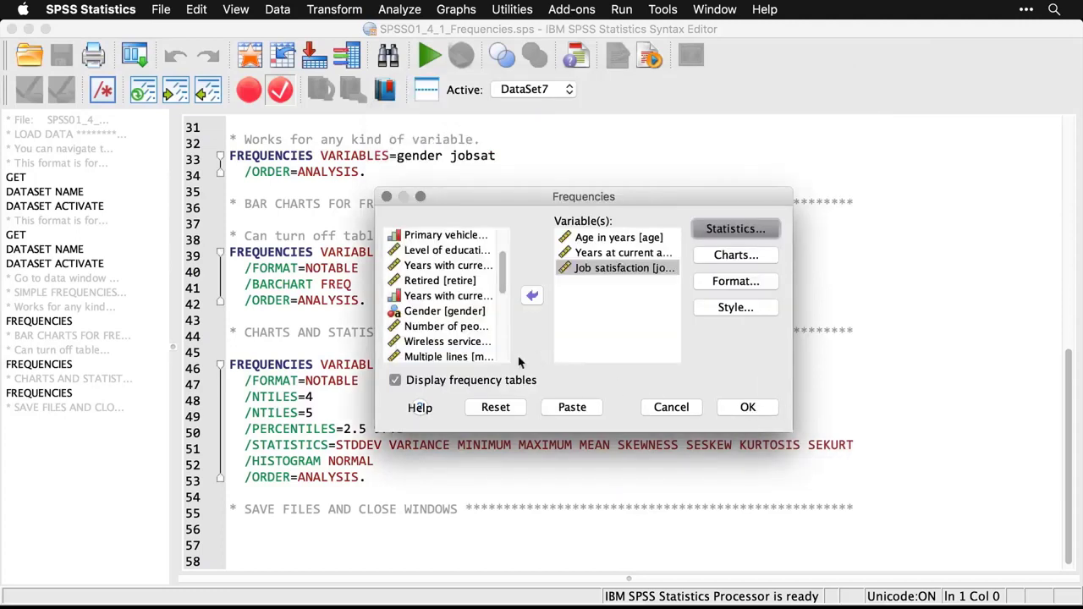
- Run Frequencies on the three chosen variables without frequency tables, adding histograms that show the normal curve
click(396, 383)
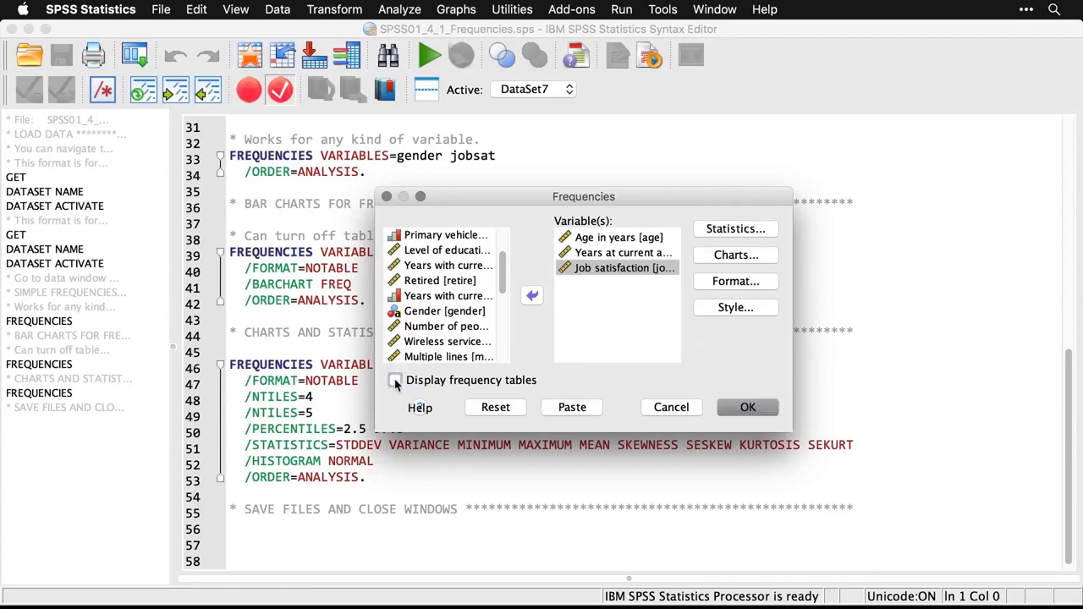
drag(623, 265, 677, 269)
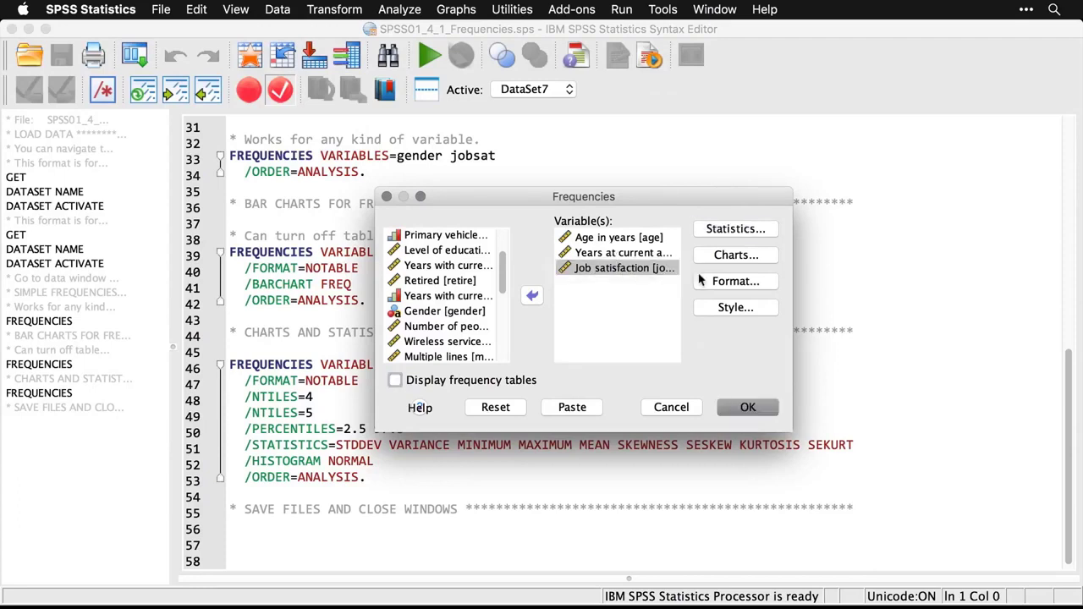
click(753, 258)
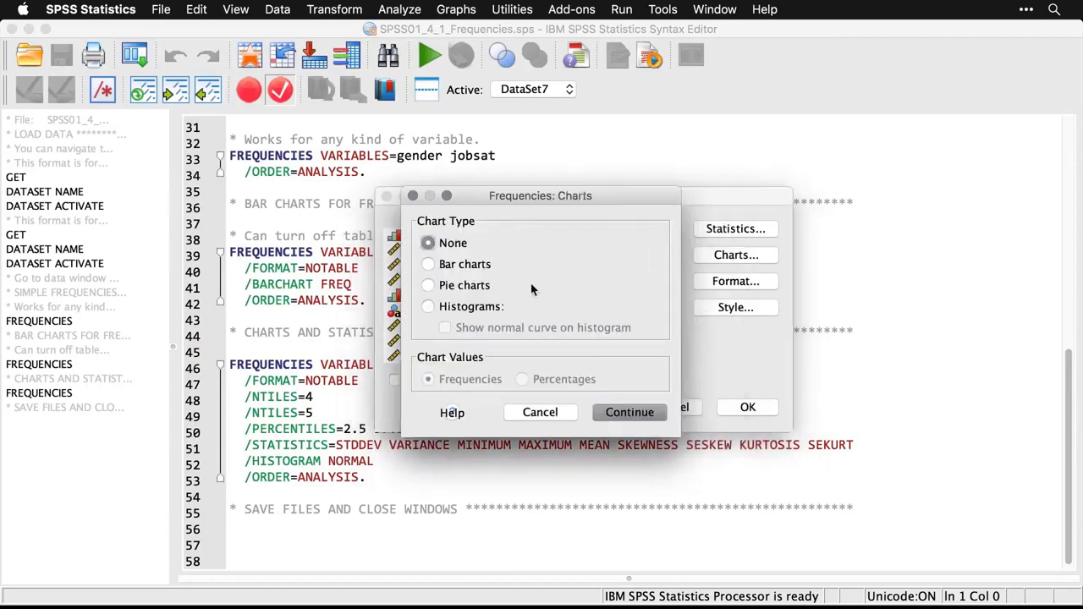
click(429, 308)
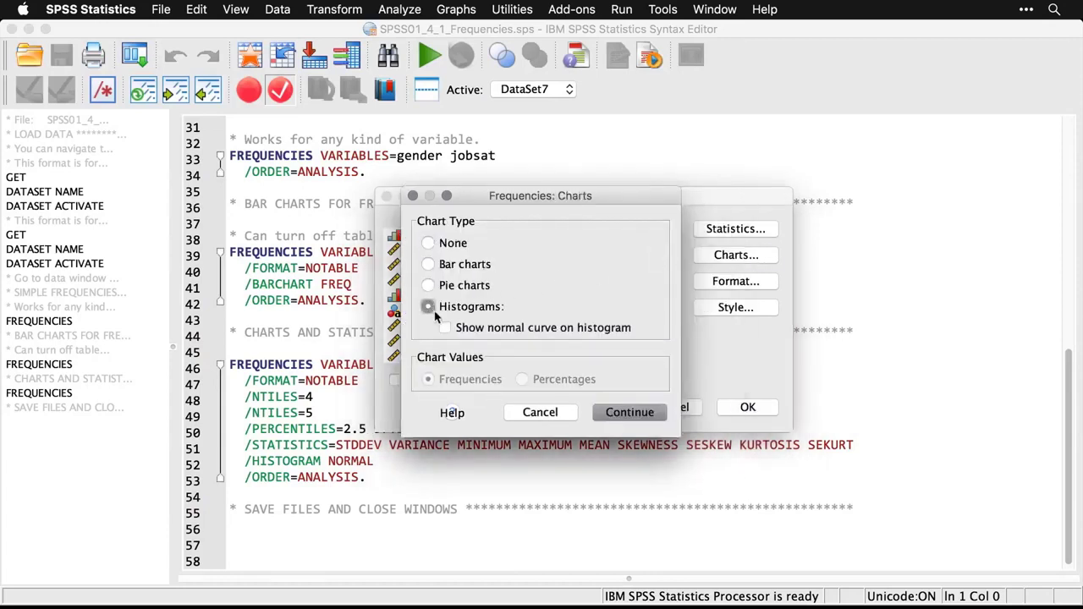
click(446, 328)
click(628, 412)
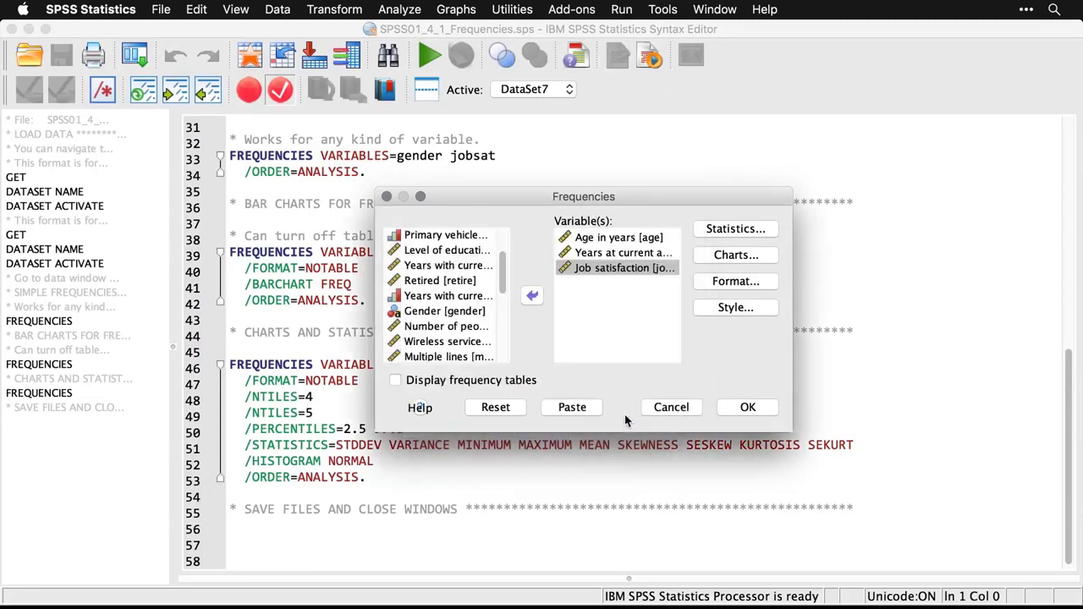
click(745, 410)
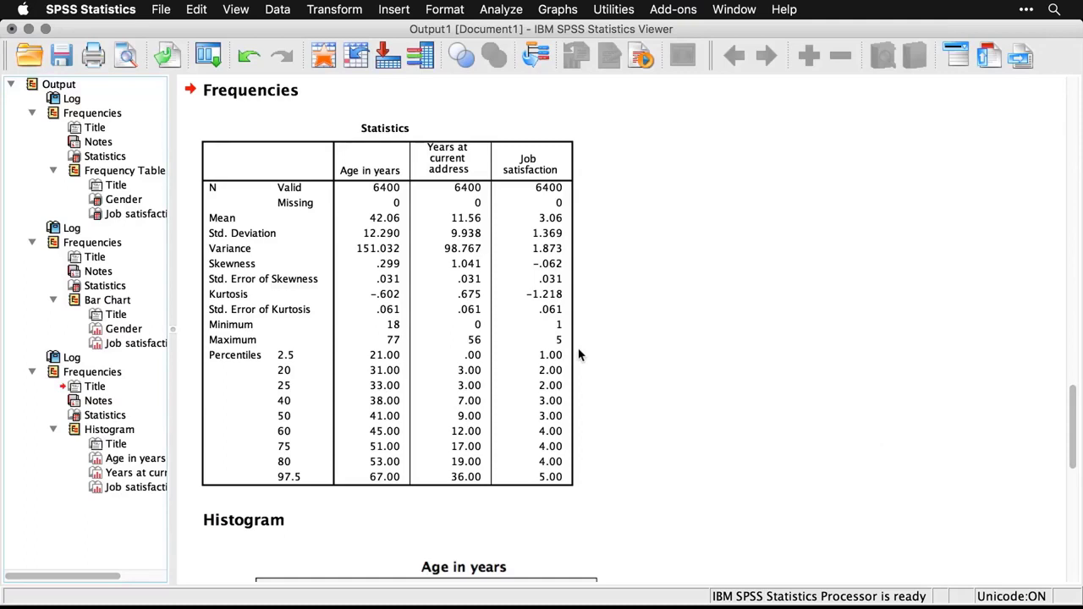
- Examine the Statistics table and the histograms for age, years at current address and job satisfaction in the output
click(500, 387)
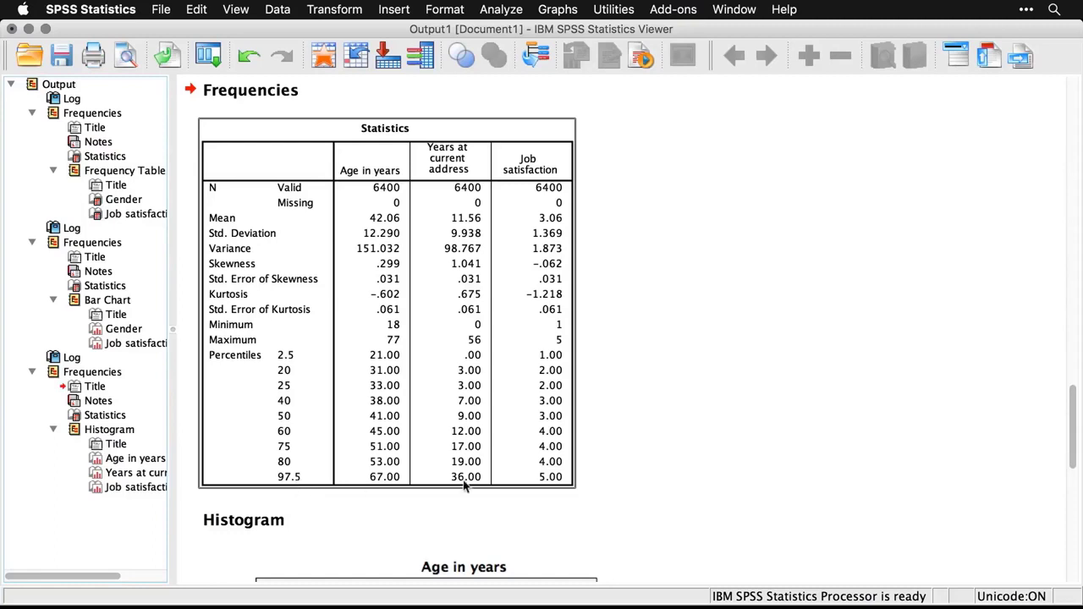
scroll(754, 508, down, 2)
scroll(754, 508, down, 10)
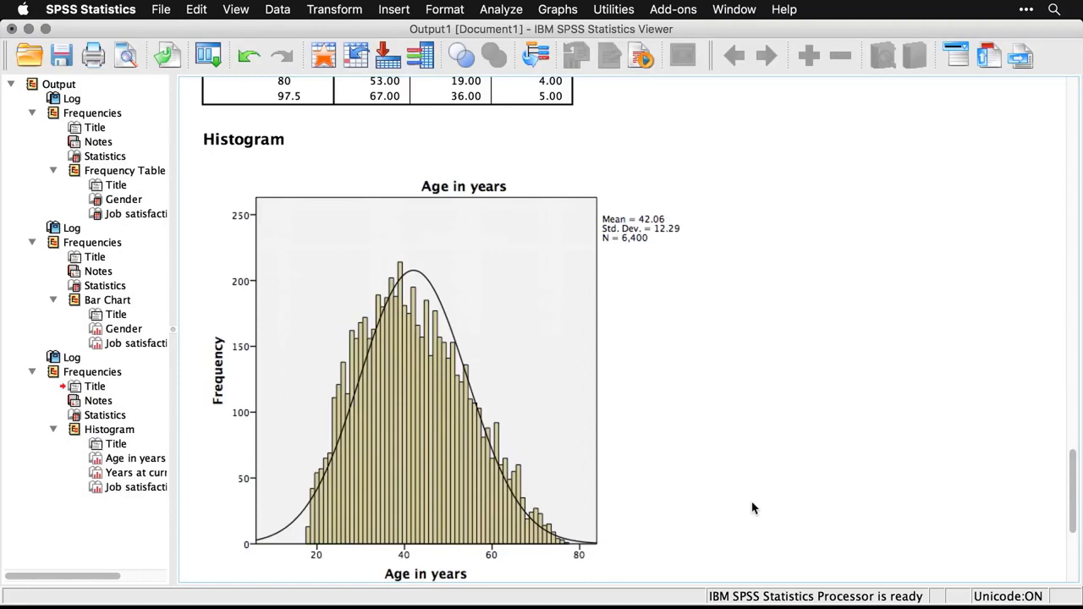
scroll(753, 508, down, 10)
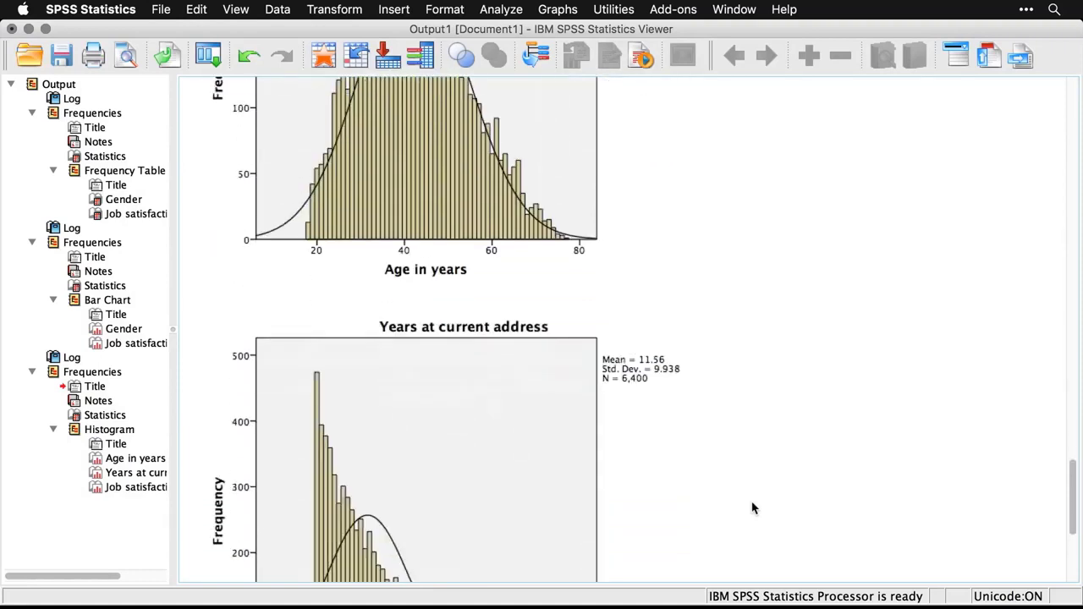
scroll(753, 508, down, 1)
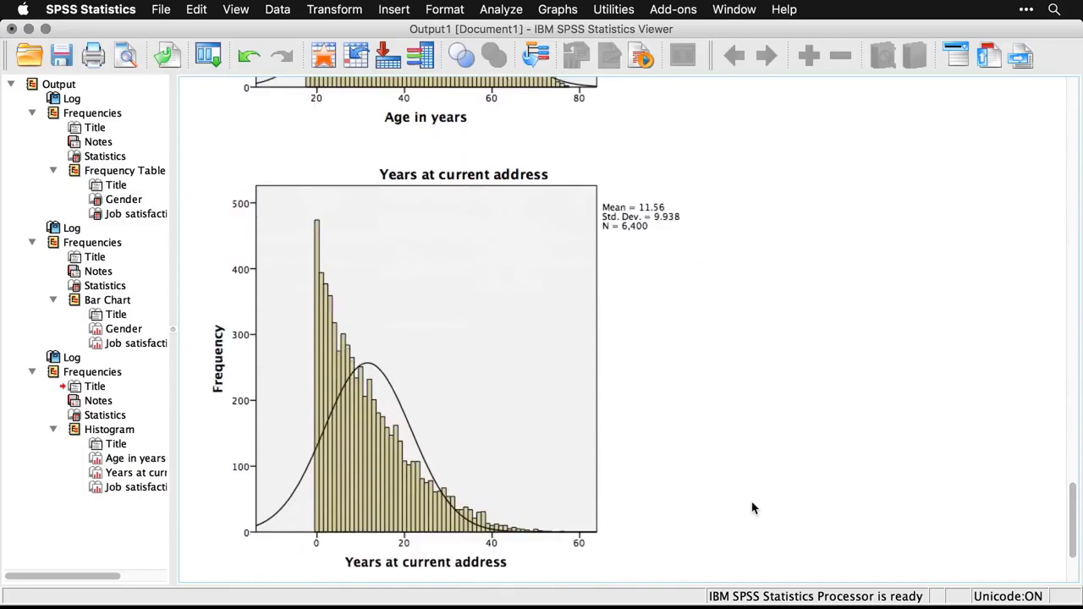
scroll(753, 508, down, 9)
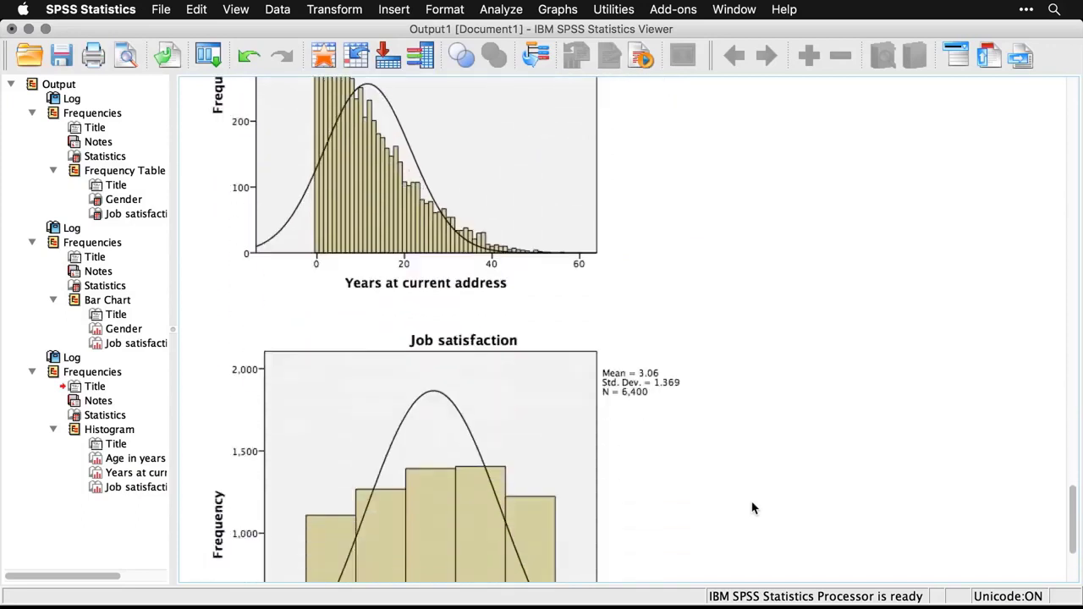
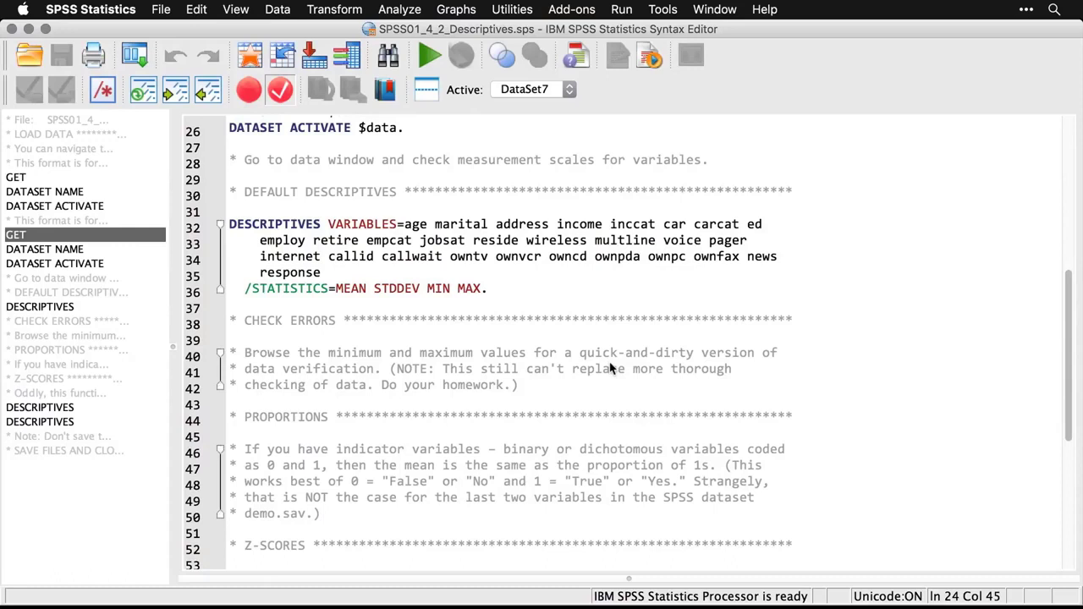
- Run Descriptives with the default options on all available variables in the list
click(404, 9)
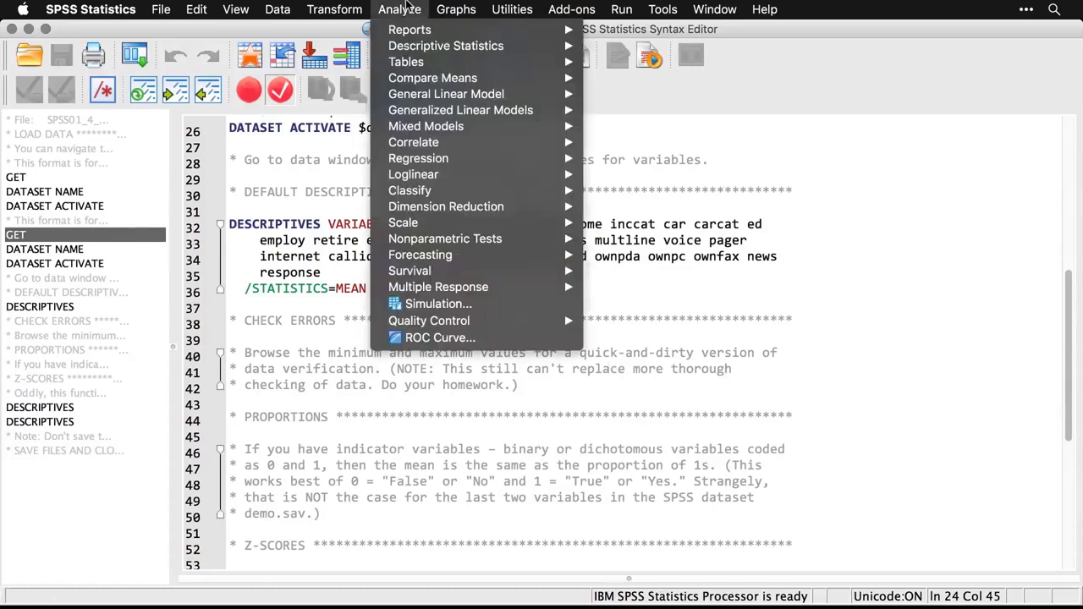
mouse_move(415, 44)
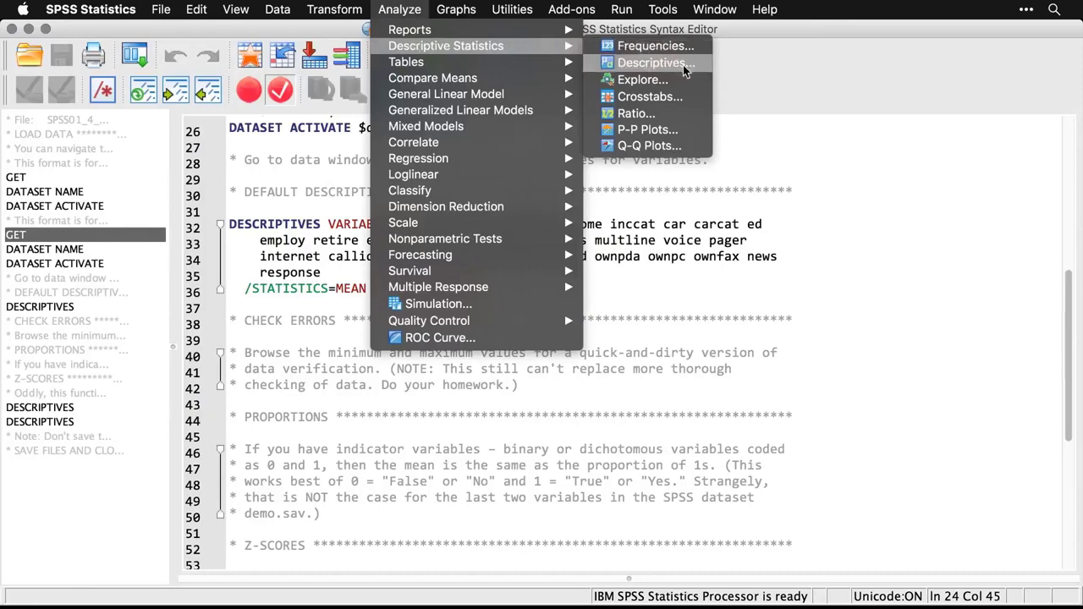
click(656, 62)
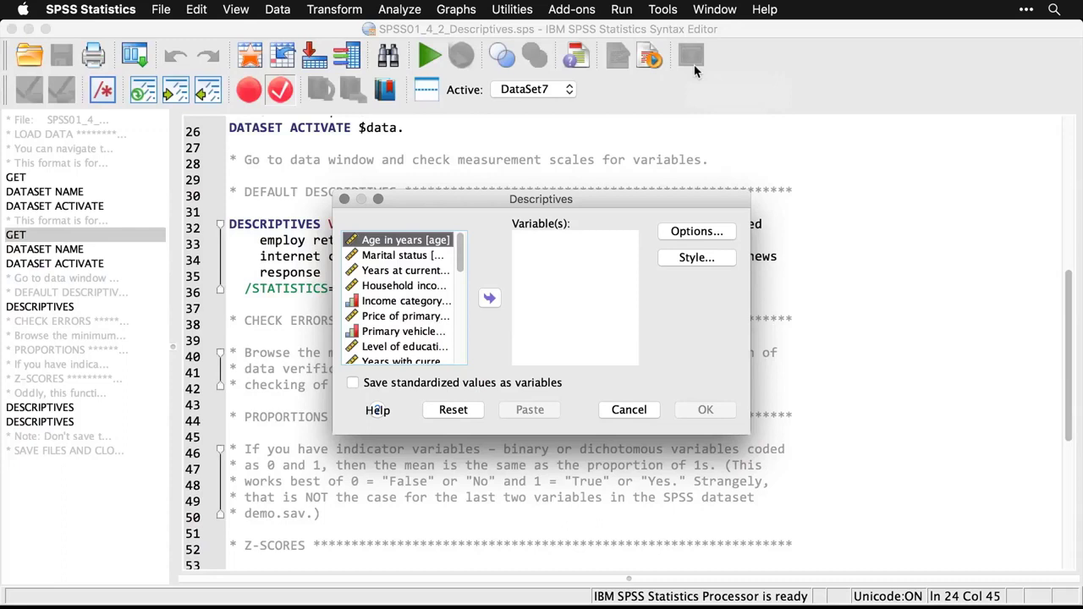
scroll(461, 357, down, 4)
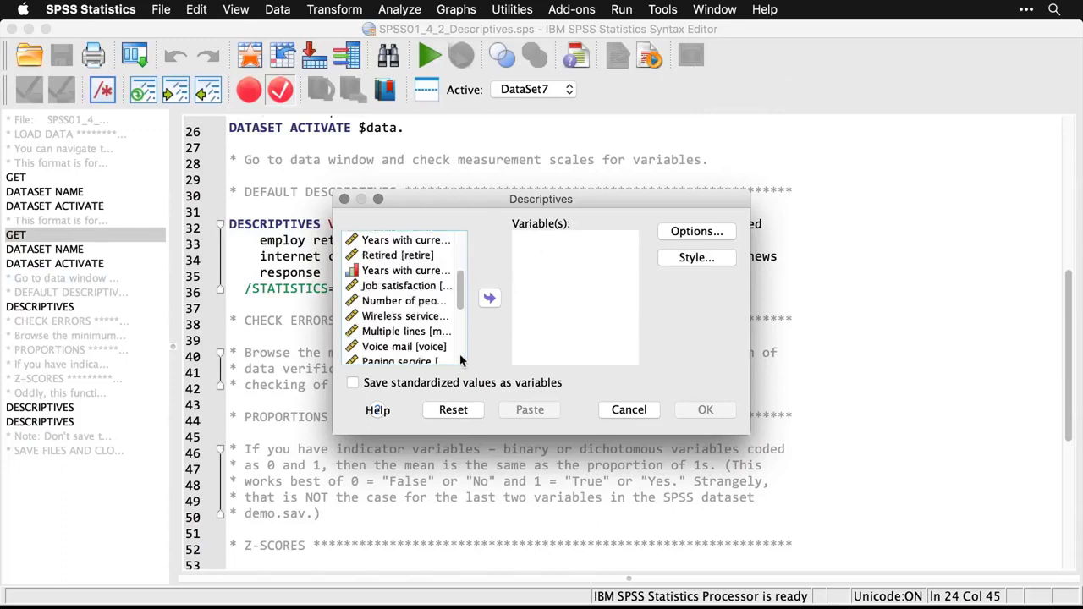
scroll(462, 361, down, 4)
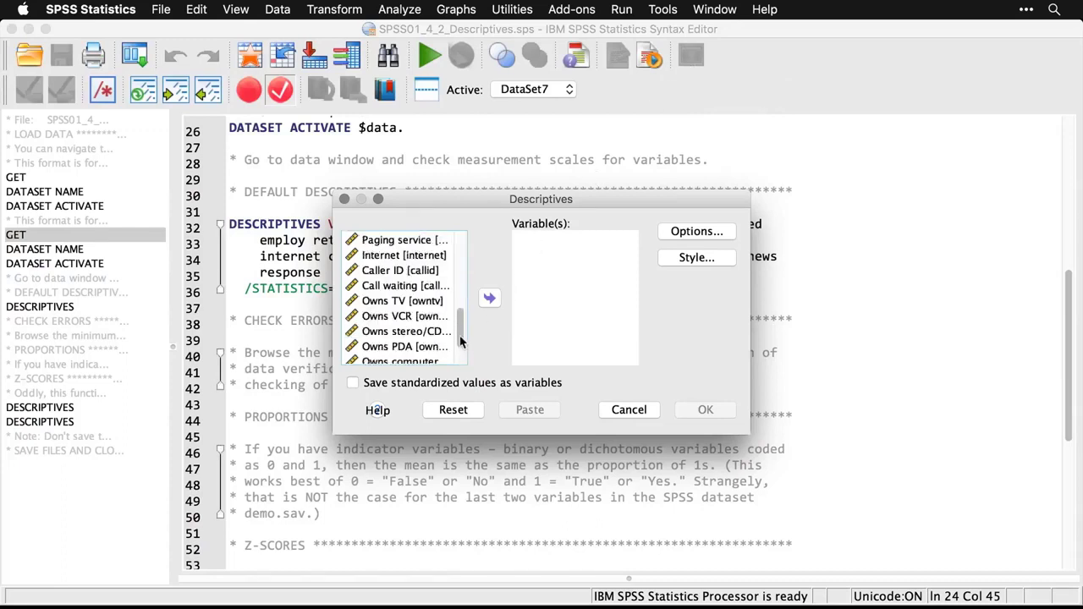
scroll(462, 360, down, 2)
click(407, 341)
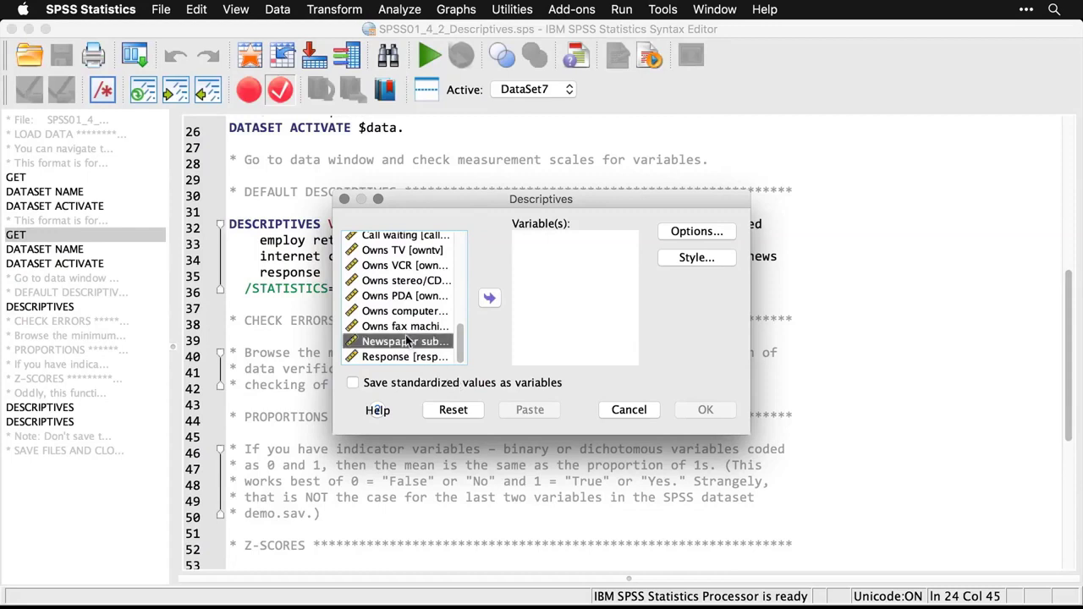
key(super+a)
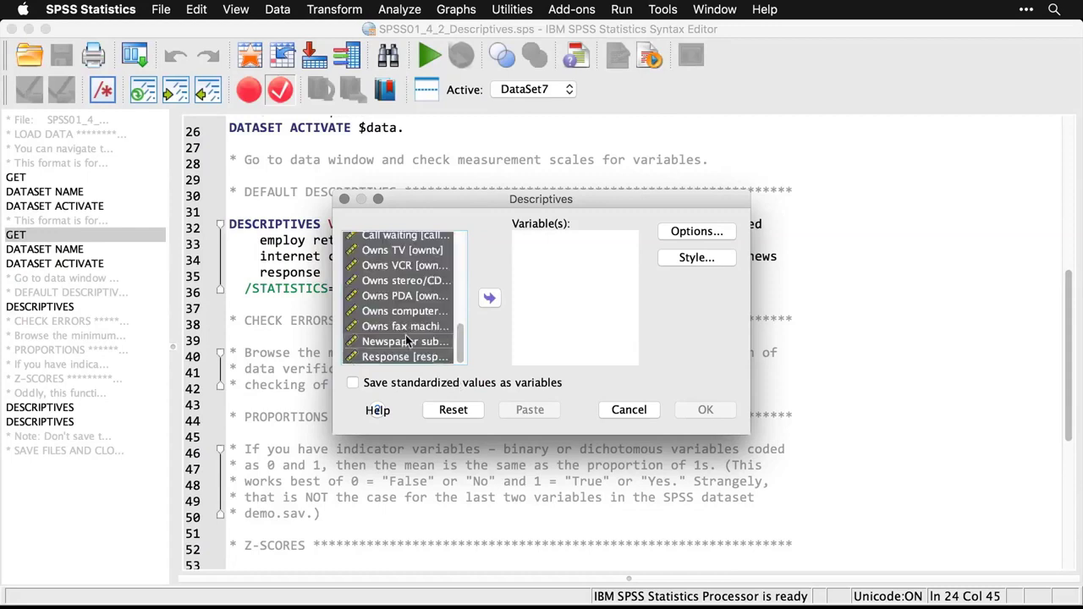
click(491, 300)
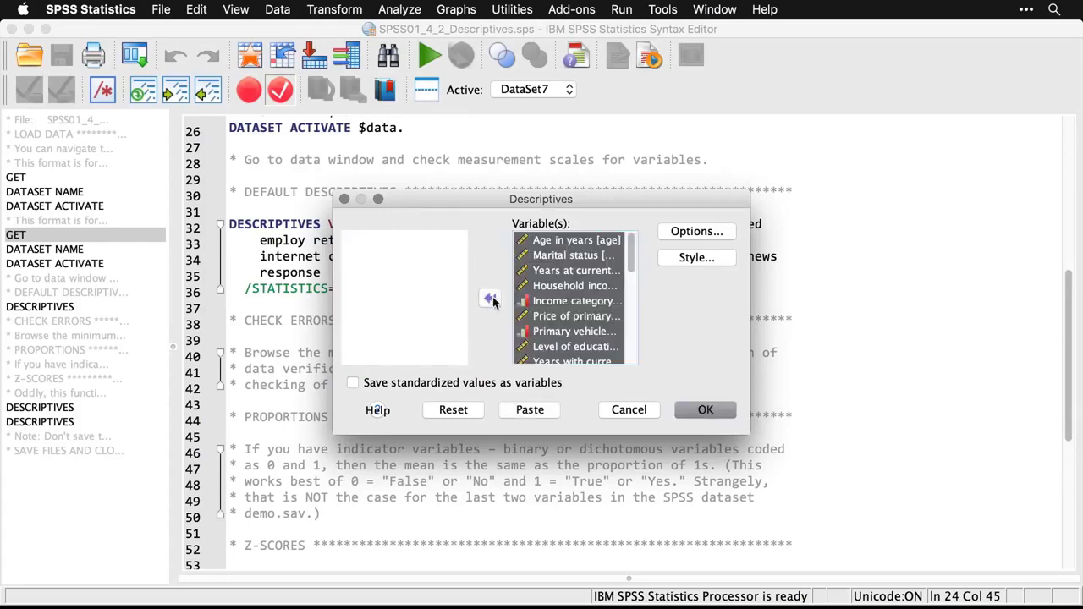
click(712, 415)
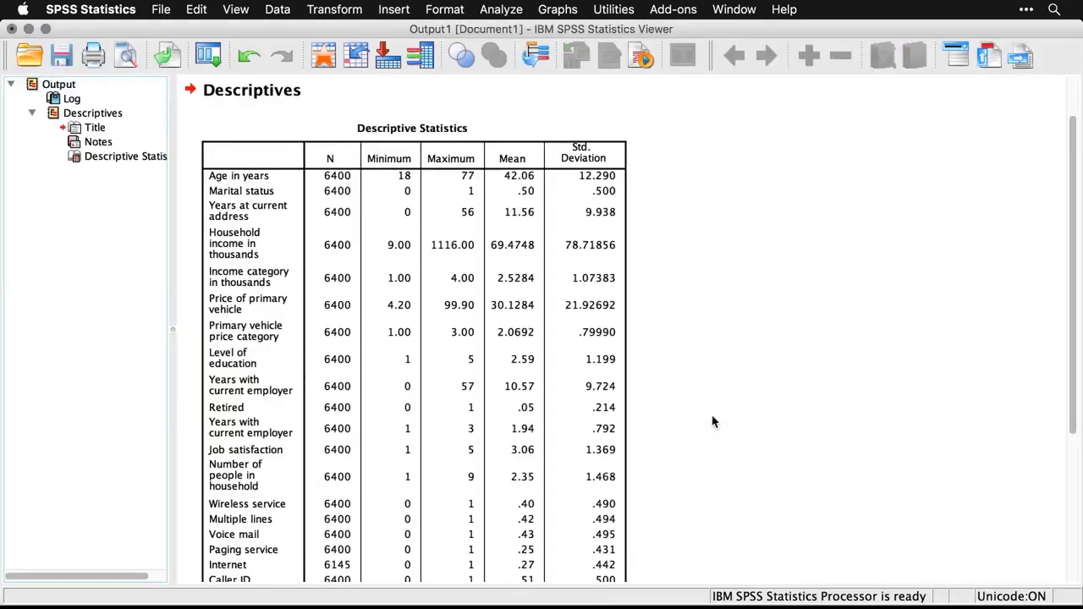
- Examine the Descriptive Statistics table, comparing the N, minimum, maximum, mean and standard deviation of each variable
scroll(712, 421, down, 5)
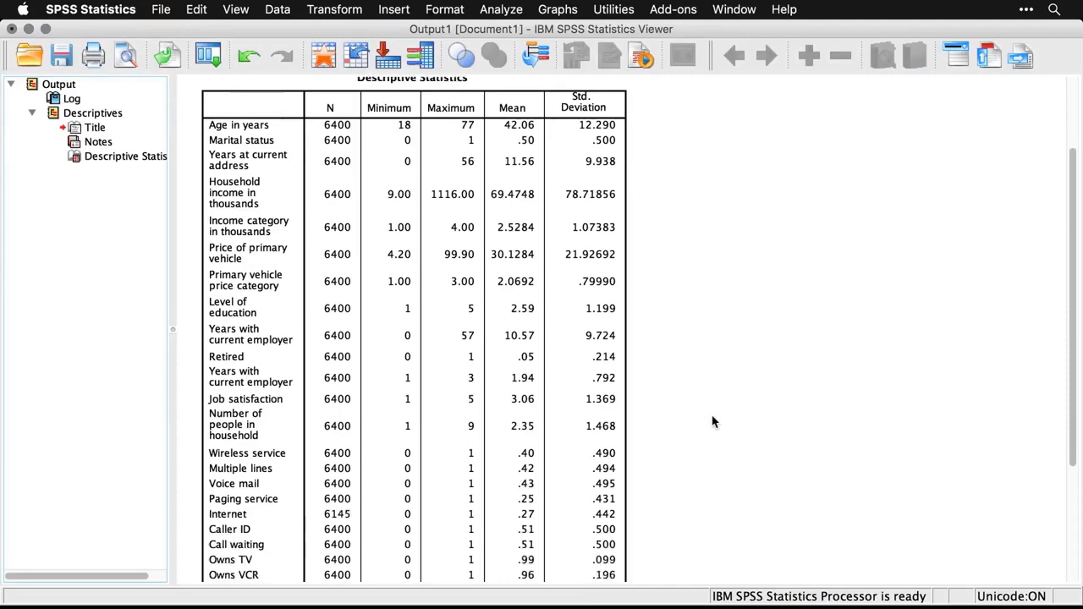
scroll(713, 422, up, 4)
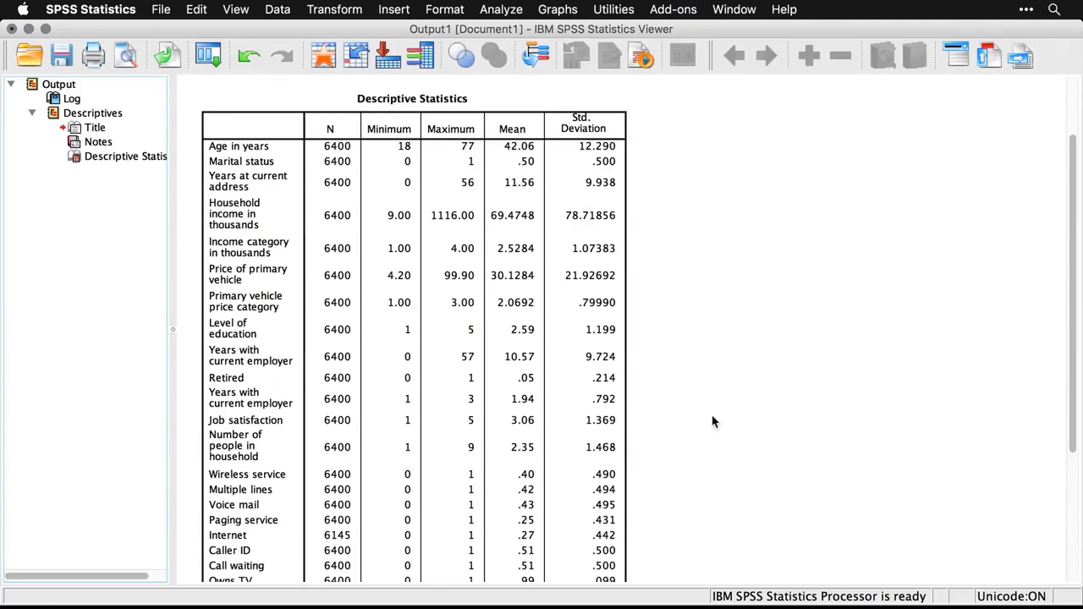
click(491, 546)
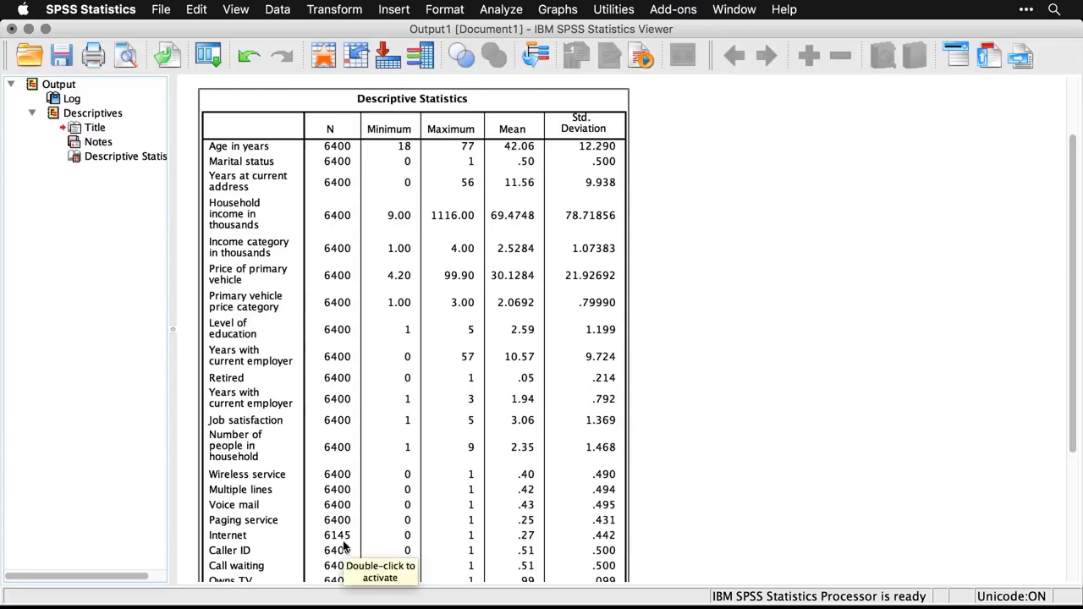
scroll(344, 549, down, 3)
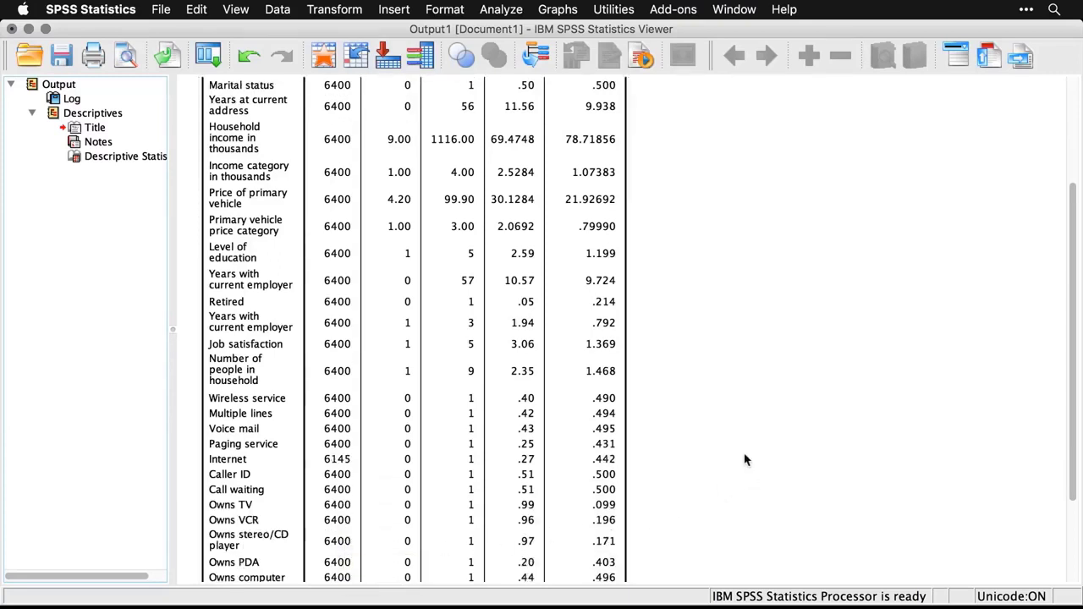
scroll(745, 460, up, 6)
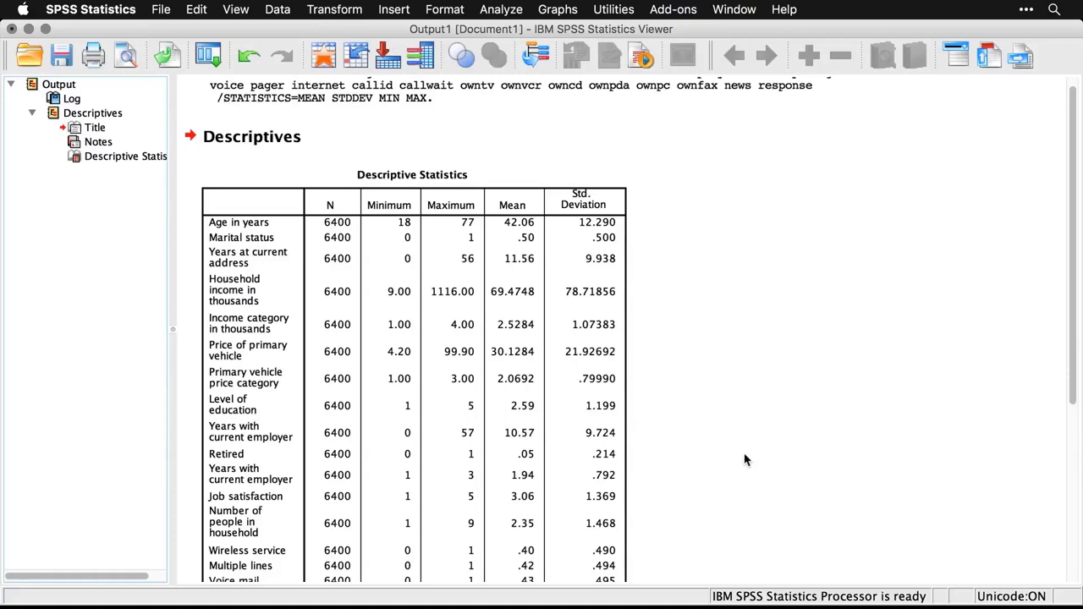
scroll(745, 460, down, 8)
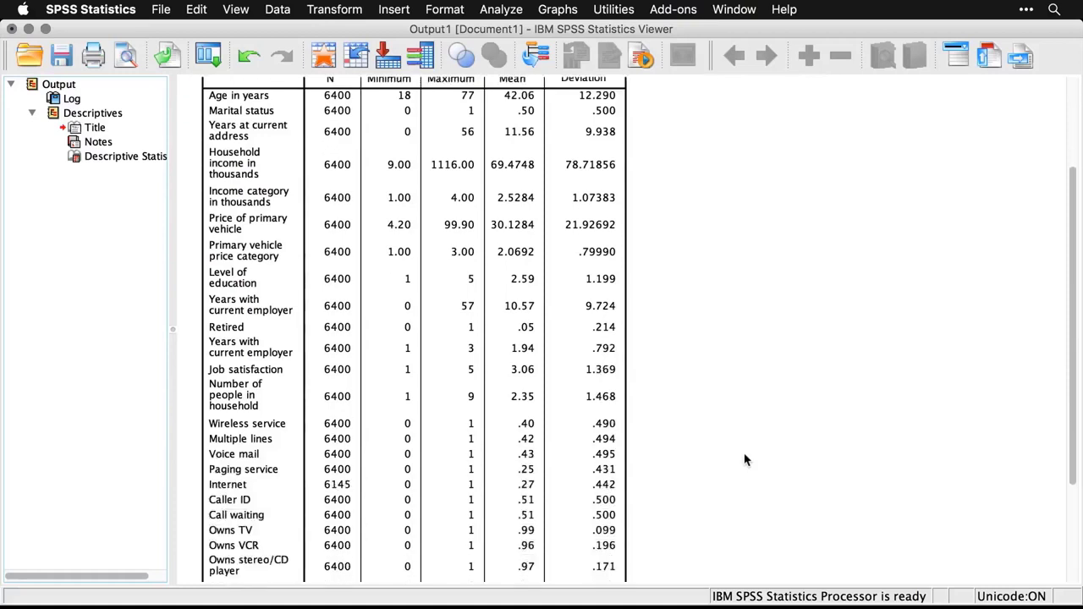
scroll(744, 460, up, 10)
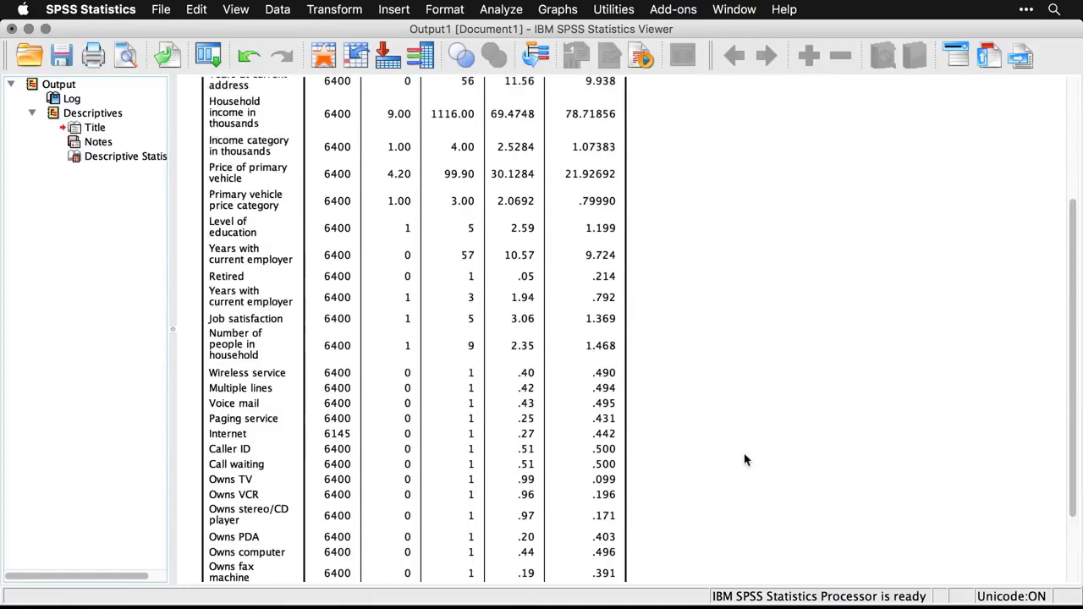
scroll(744, 459, down, 5)
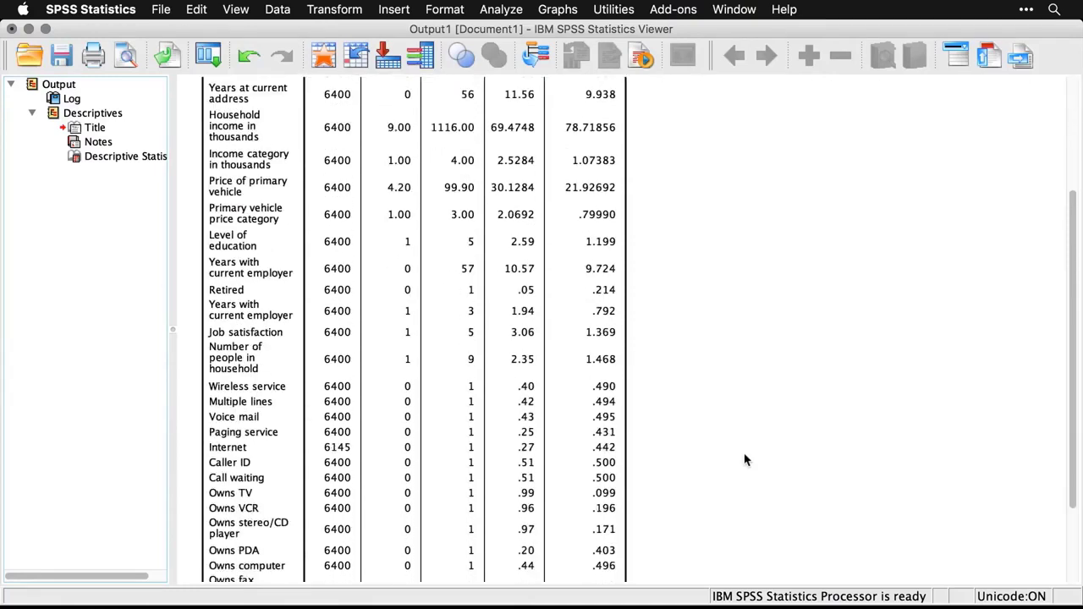
- Go back to the Descriptives syntax file and highlight the comment explaining proportions for indicator variables
key(super+grave)
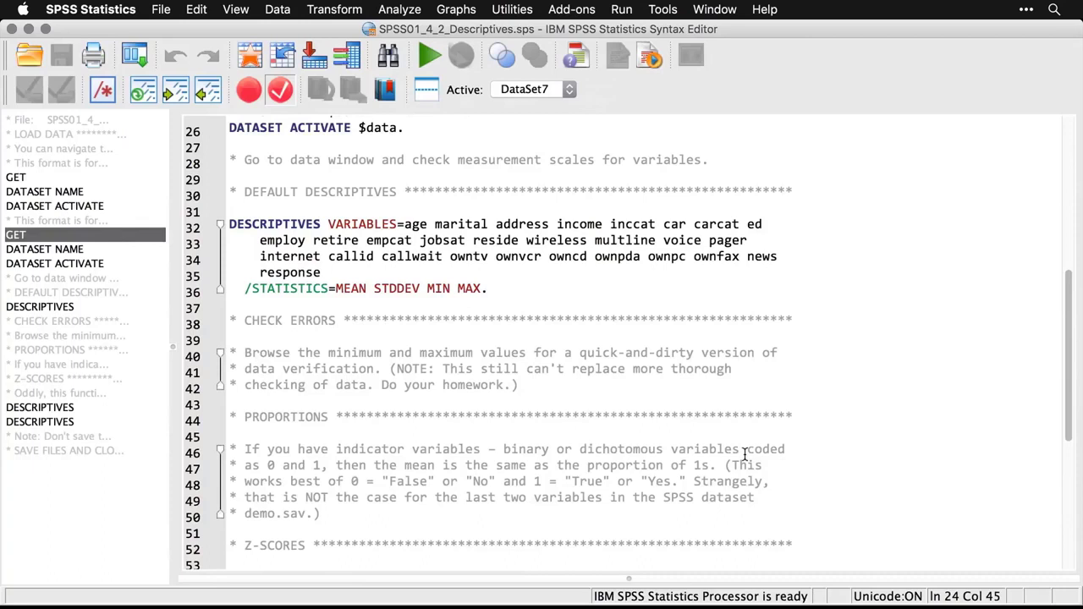
scroll(745, 454, down, 1)
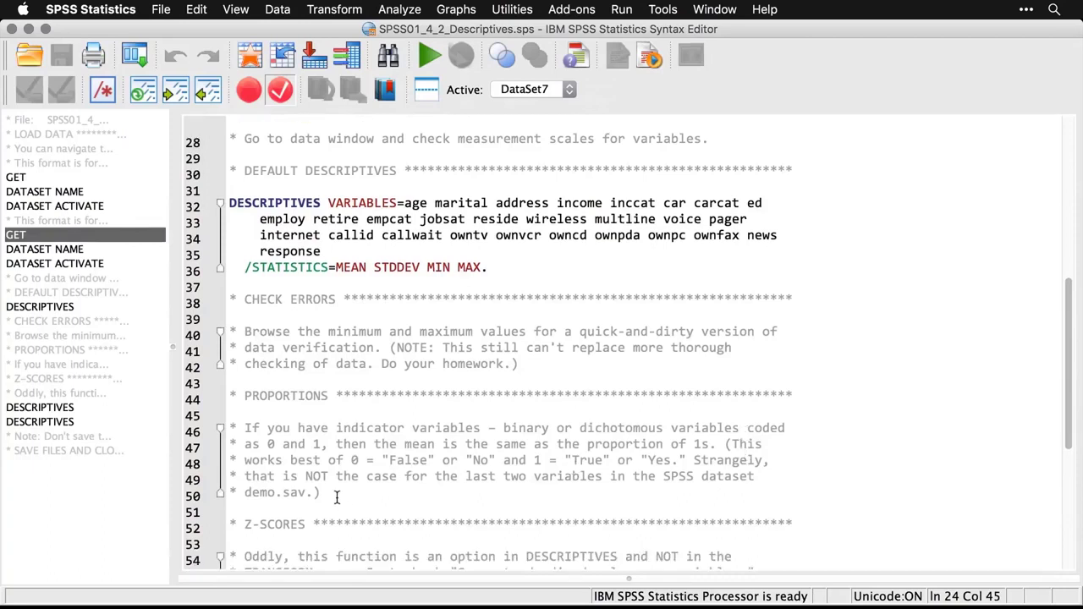
drag(336, 497, 227, 429)
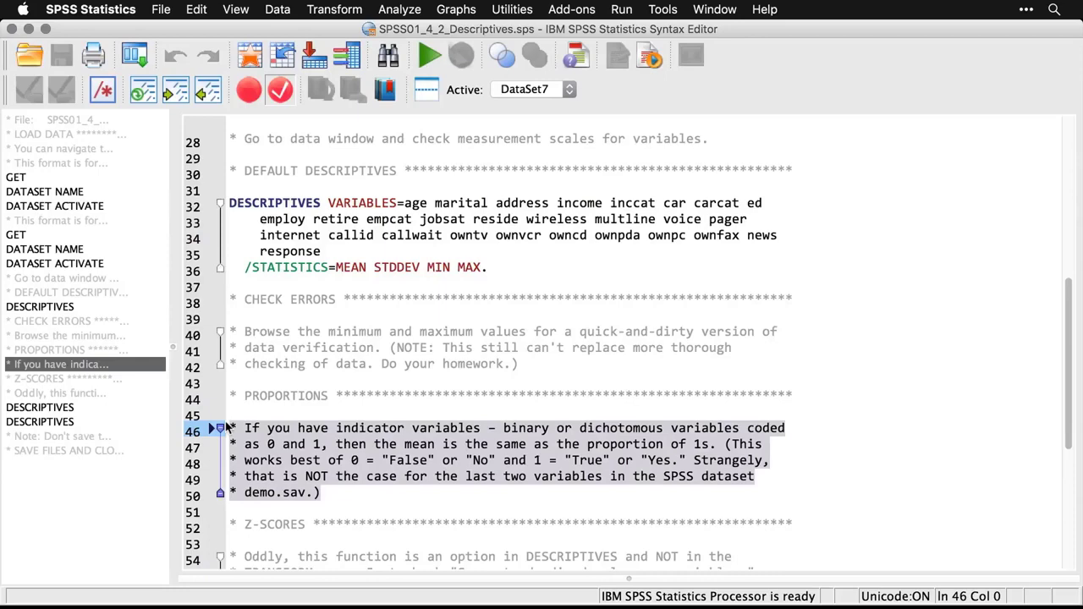
- Return to the output and examine the means of the 0/1 indicator variables in the Descriptive Statistics table
key(super+grave)
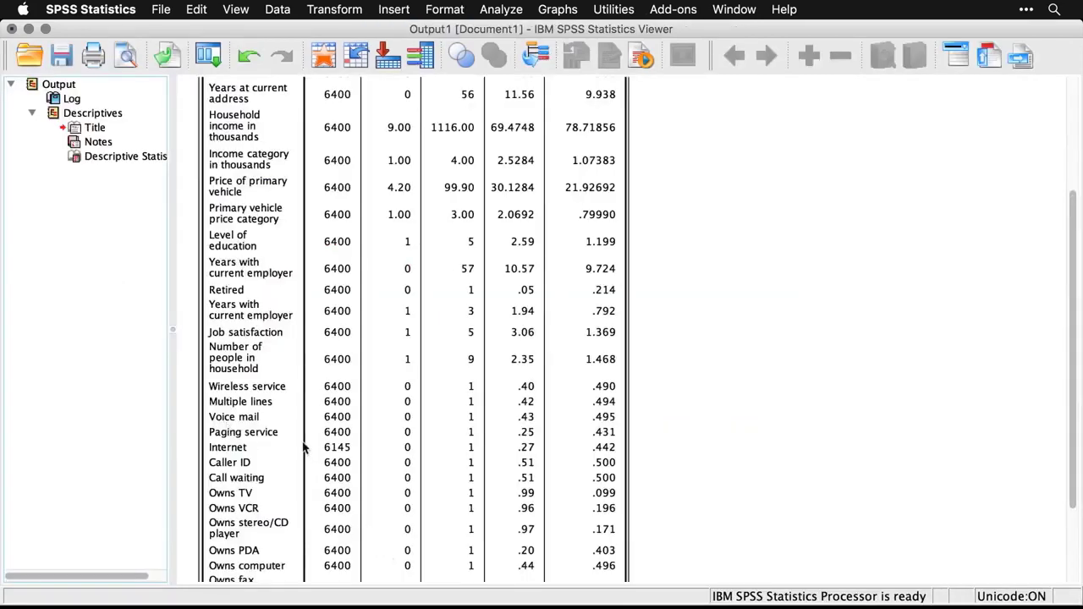
scroll(279, 417, down, 3)
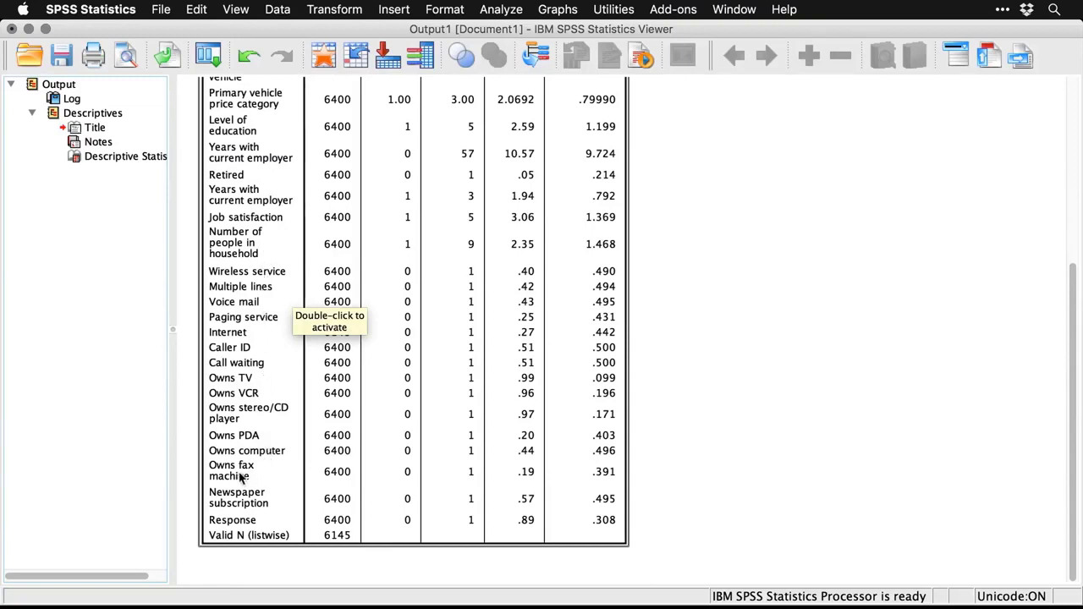
click(713, 475)
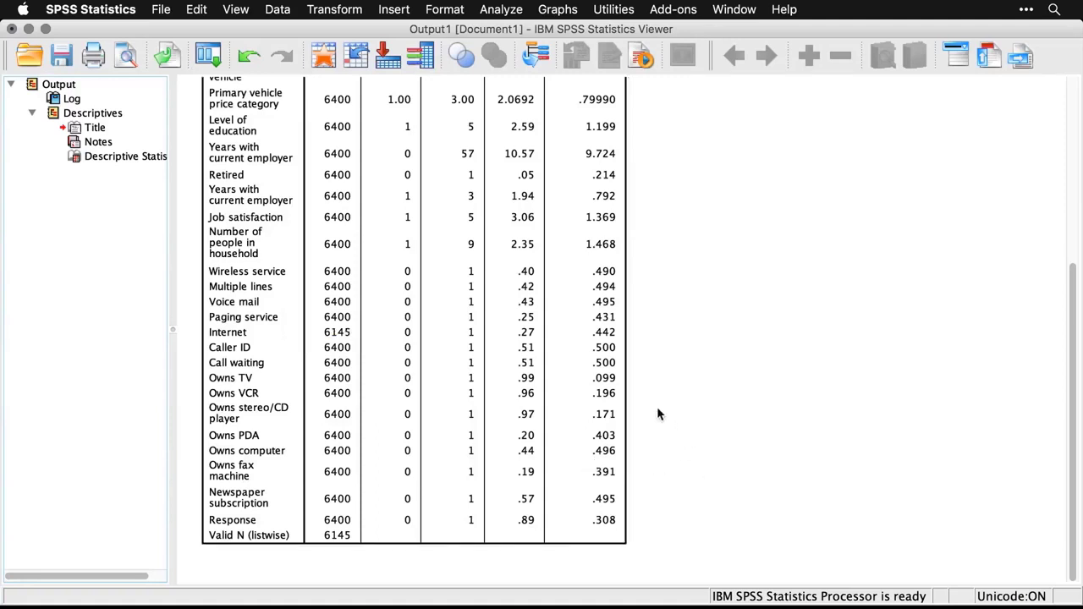
- Return from the output to the Descriptives syntax file and review its section on z-scores
click(603, 394)
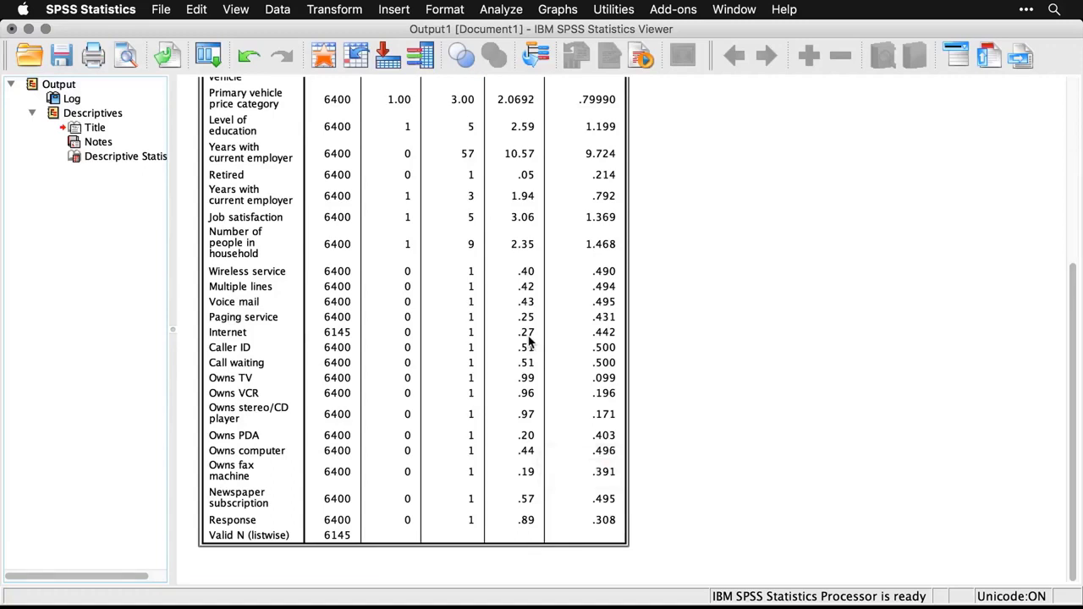
click(696, 412)
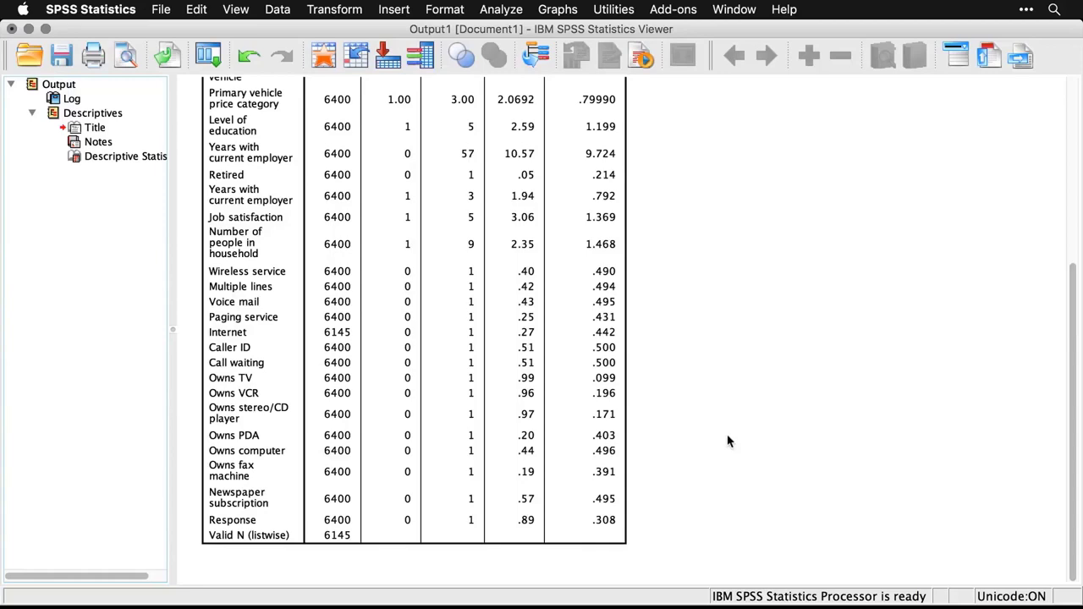
key(super+grave)
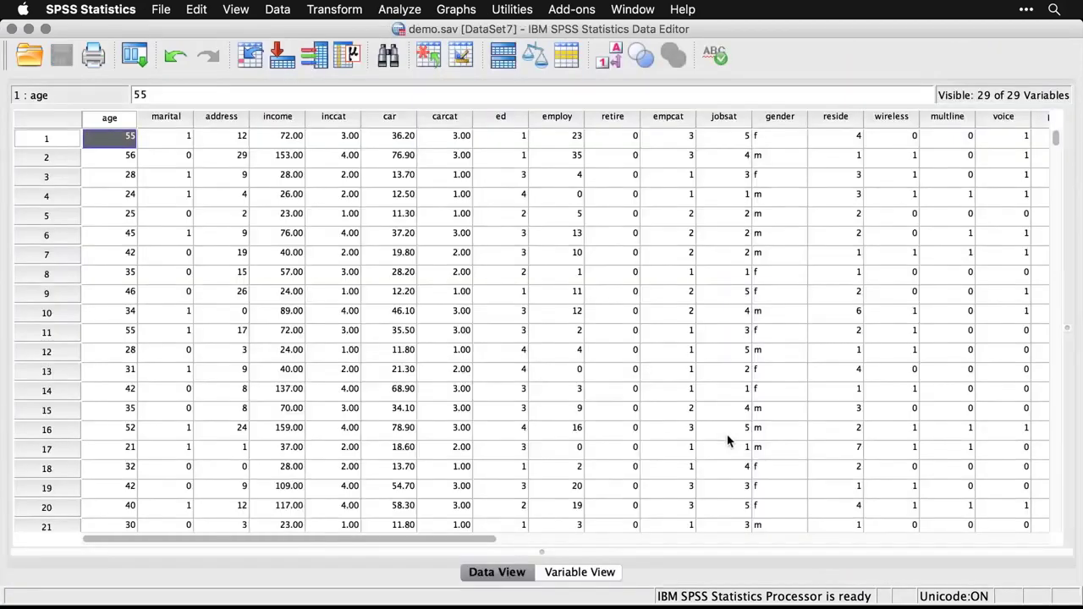
key(super+grave)
scroll(727, 436, down, 5)
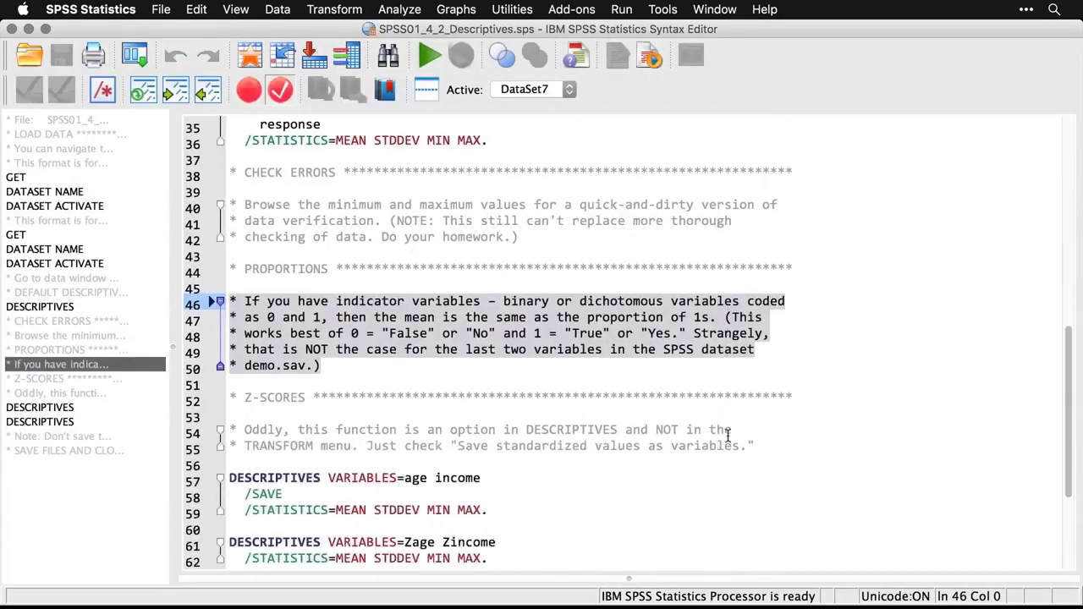
click(765, 441)
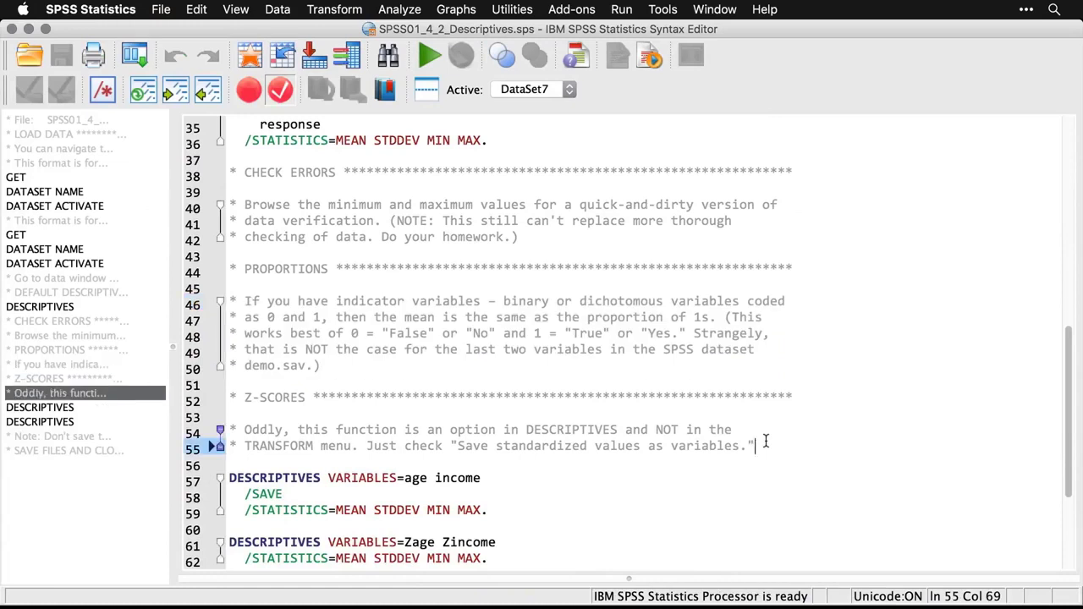
scroll(765, 441, down, 5)
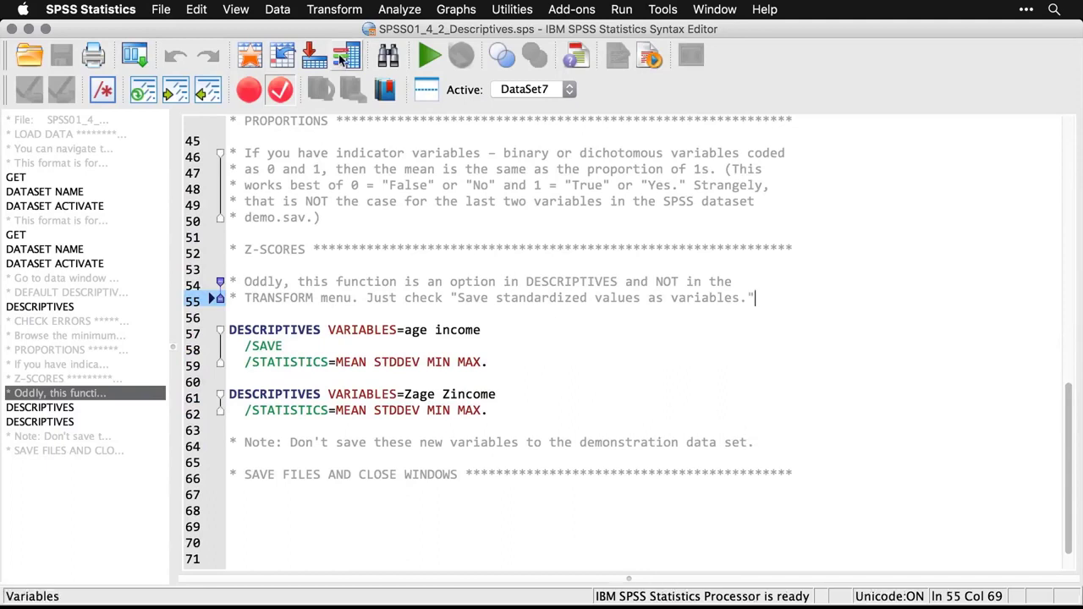
- Reset Descriptives and run it on Age in years and Household income, saving standardized values as variables
click(350, 8)
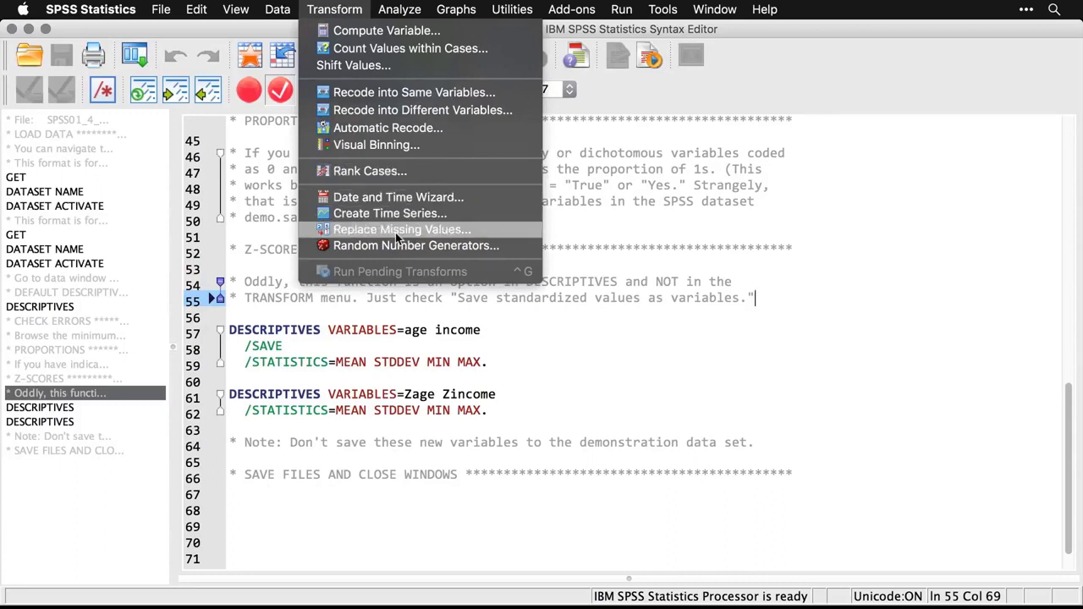
mouse_move(410, 8)
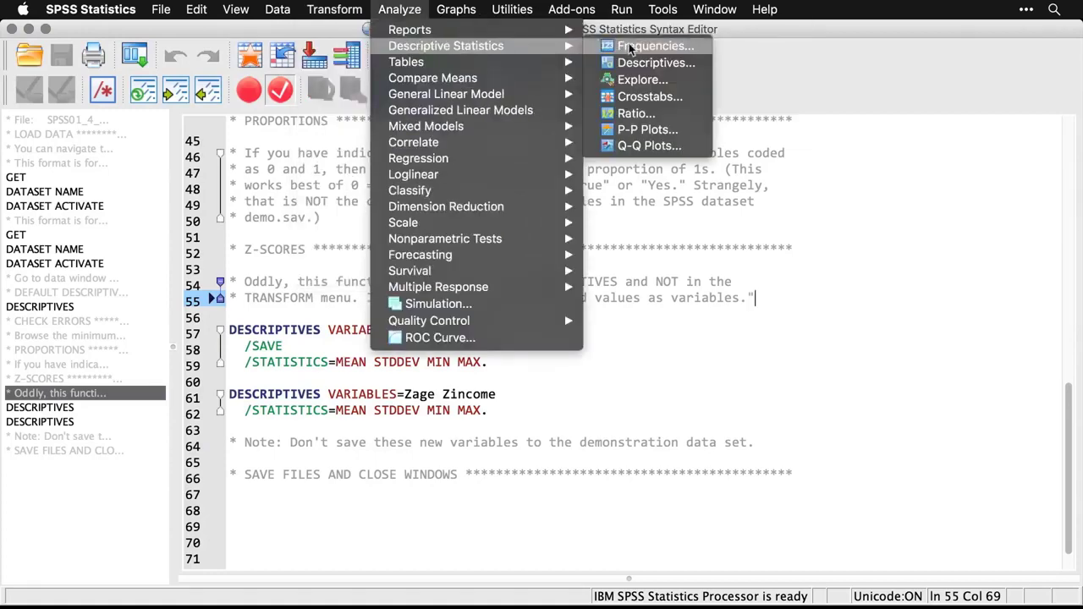
click(653, 63)
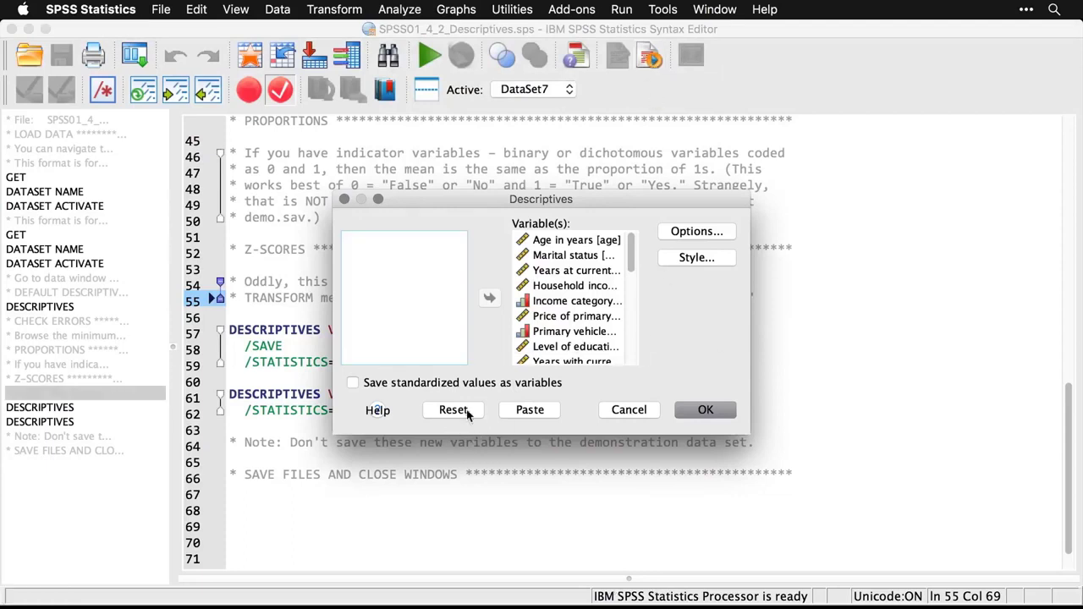
click(467, 412)
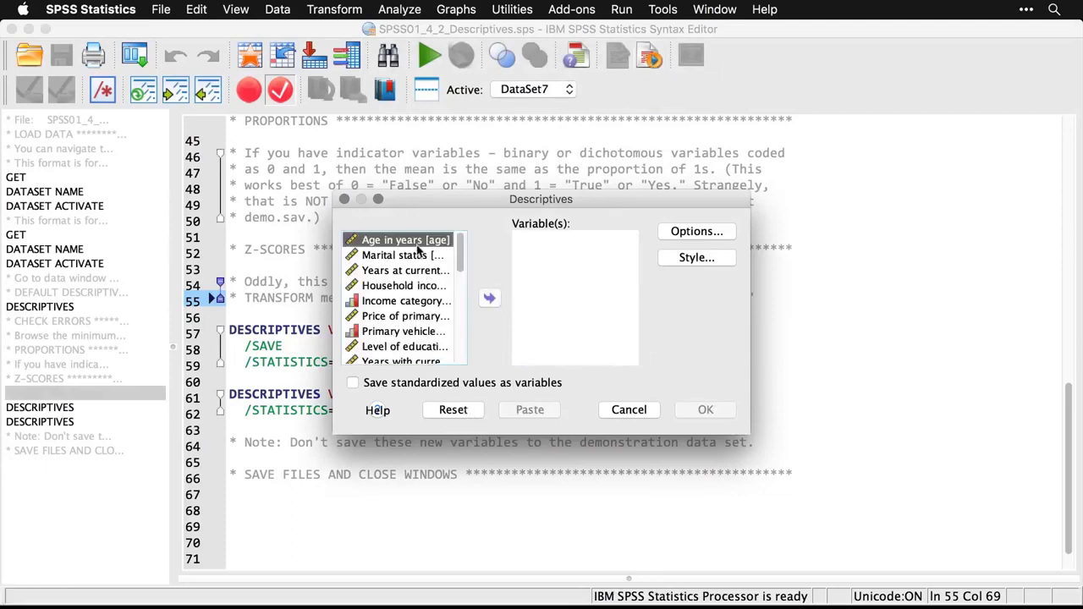
click(490, 300)
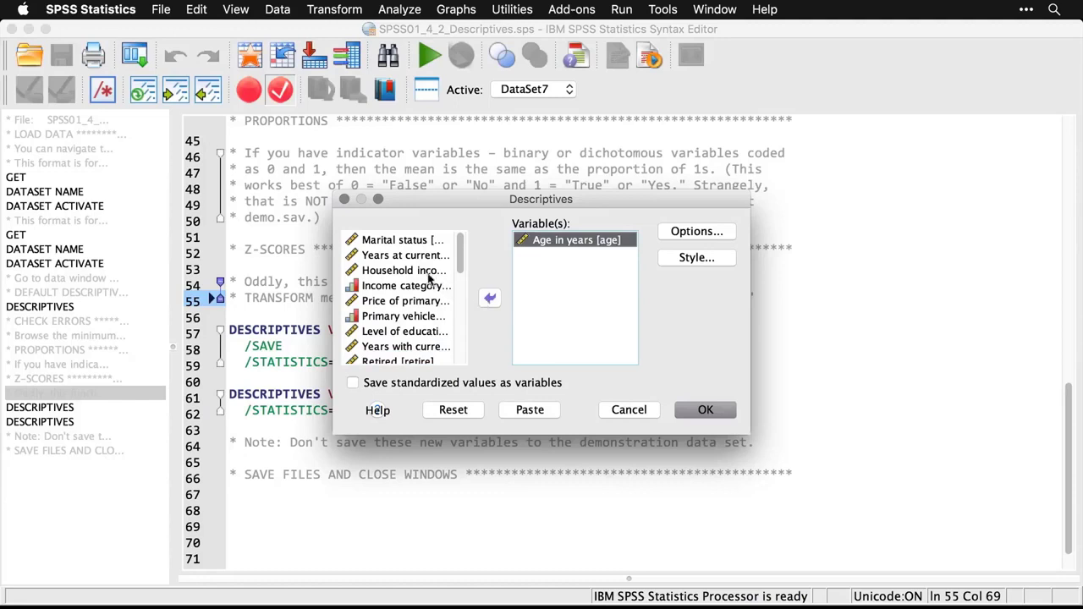
click(427, 273)
click(488, 298)
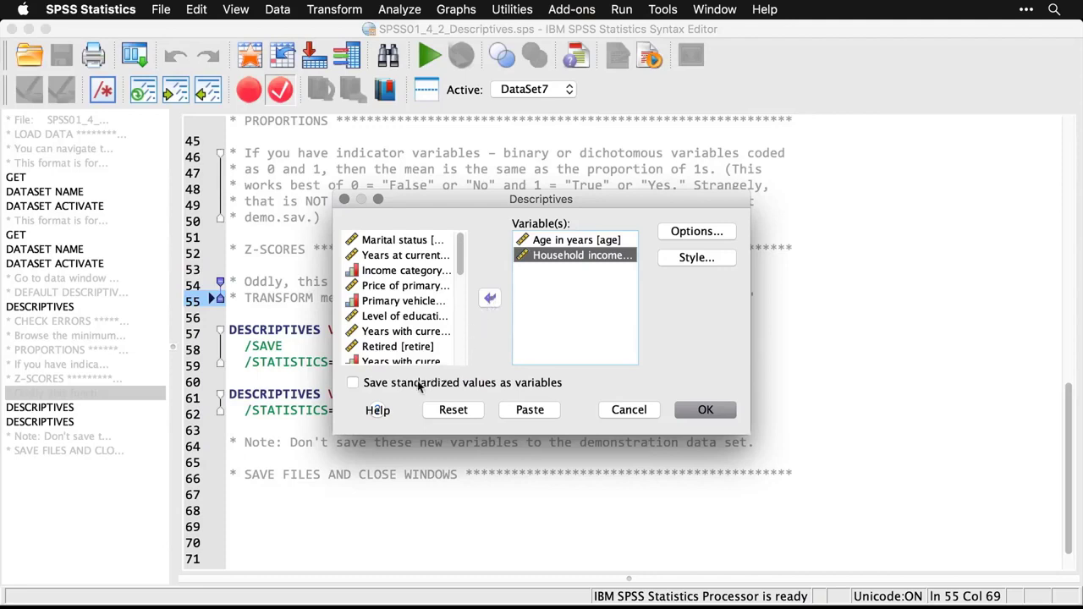
click(352, 384)
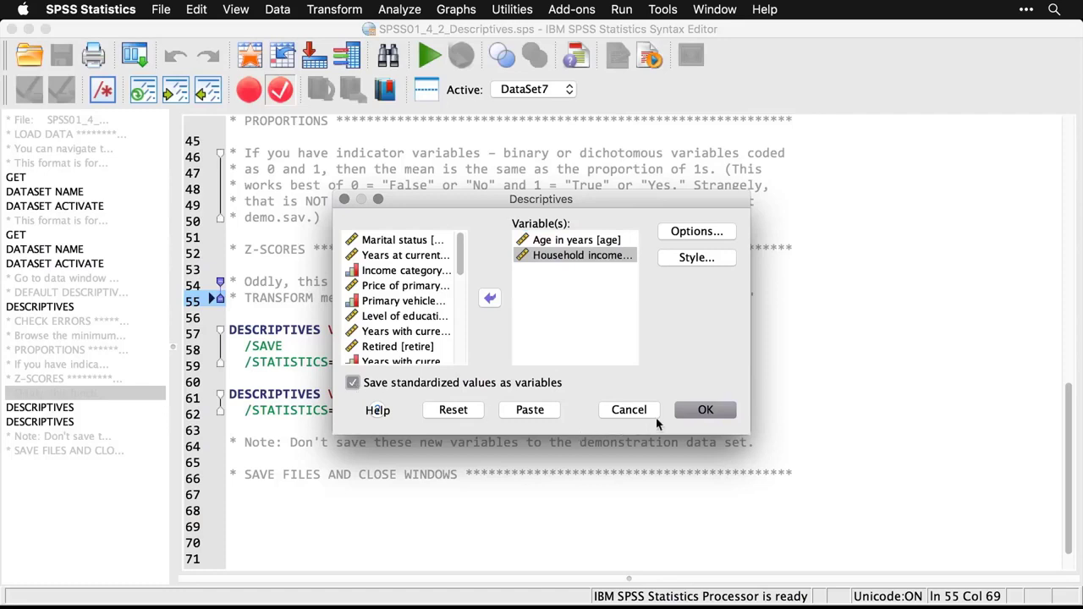
click(707, 412)
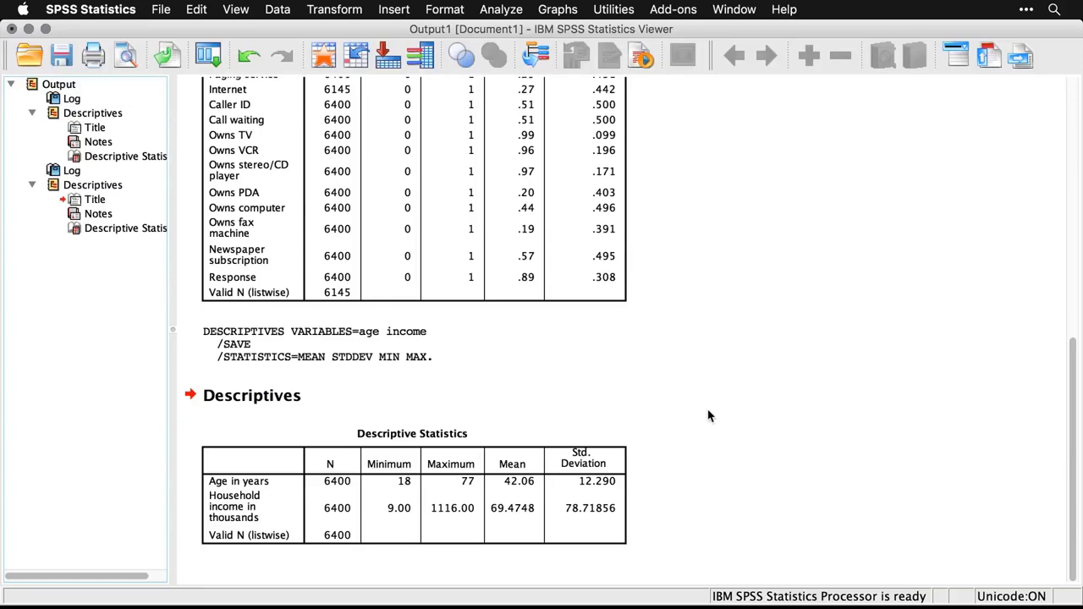
- Switch to the demo.sav data and examine the new Zage and Zincome columns after the response variable
key(super+grave)
key(super+grave)
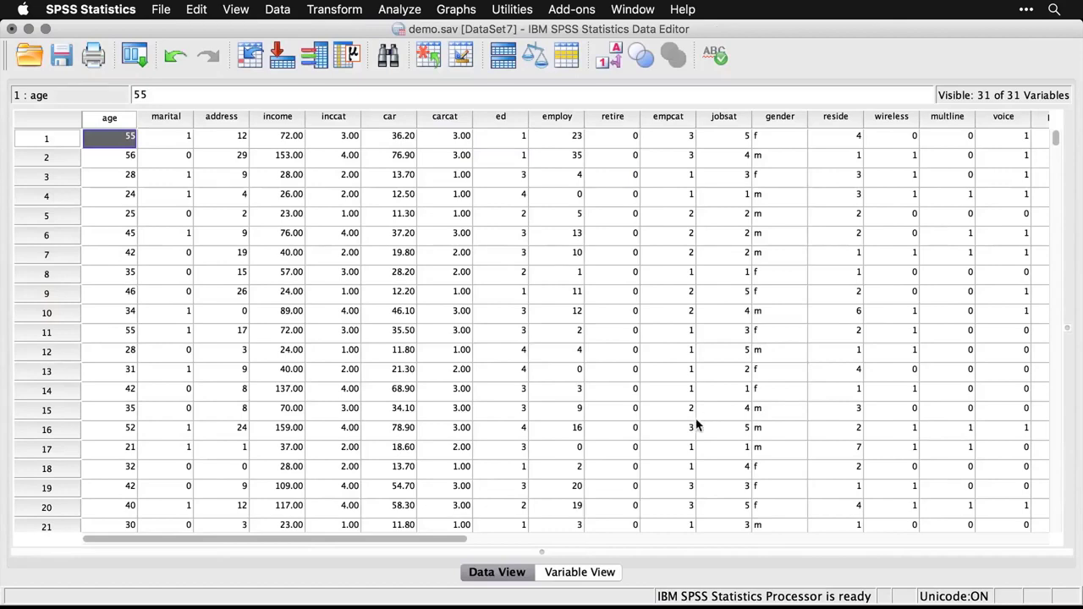
drag(443, 542, 888, 548)
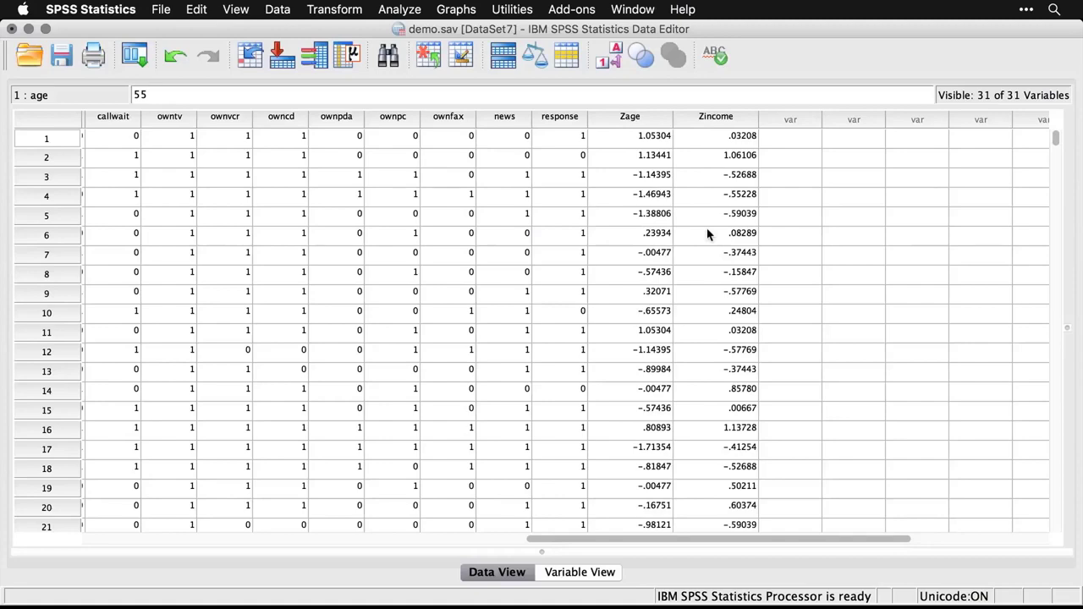
scroll(709, 234, down, 14)
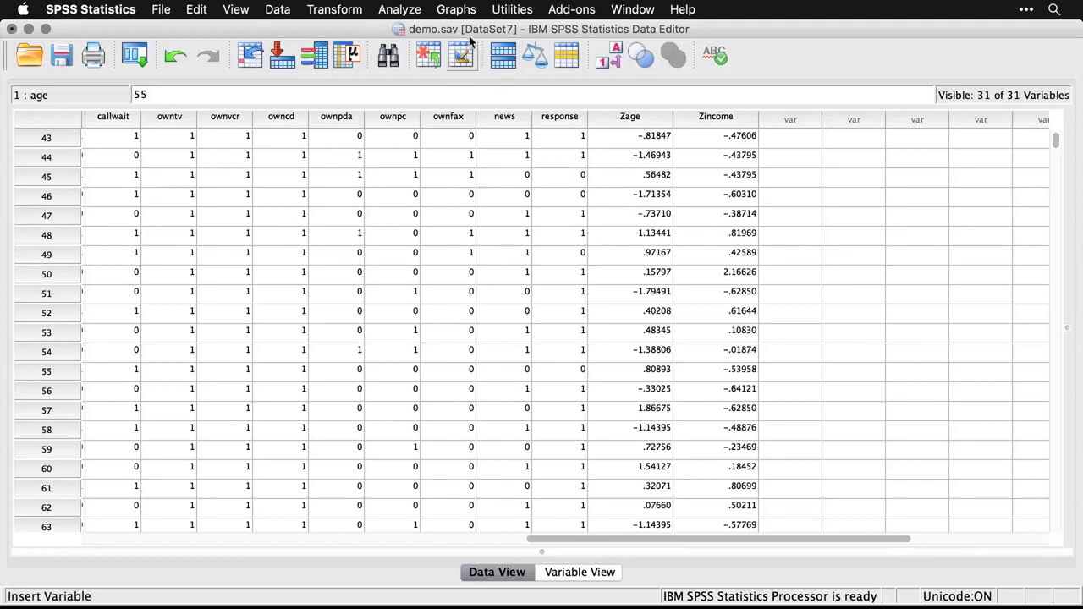
- Reset Descriptives and run it with default options on the z-score variables for age and household income
click(415, 10)
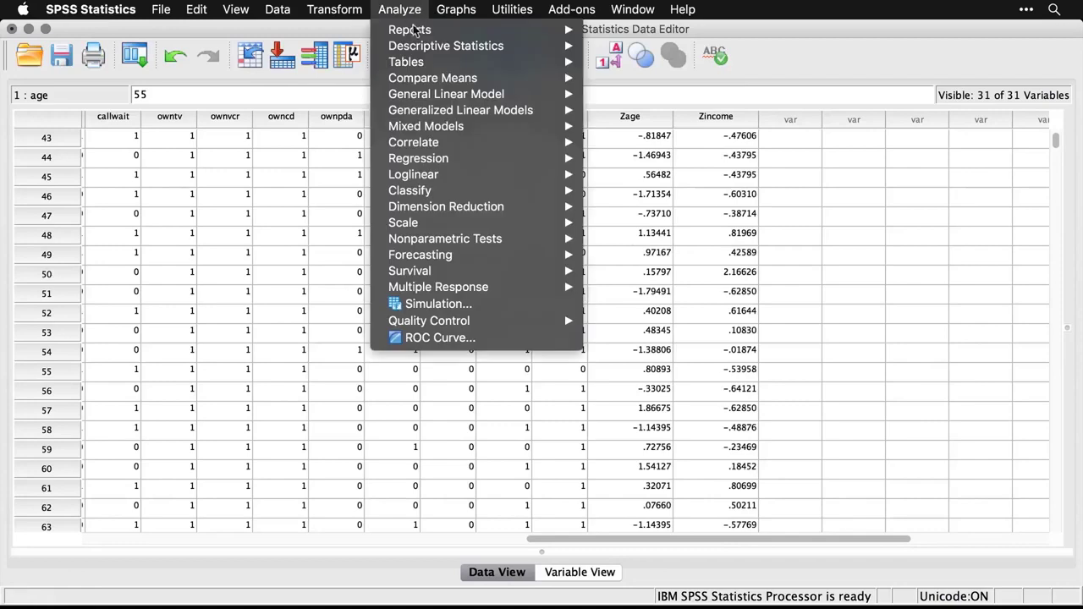
mouse_move(415, 46)
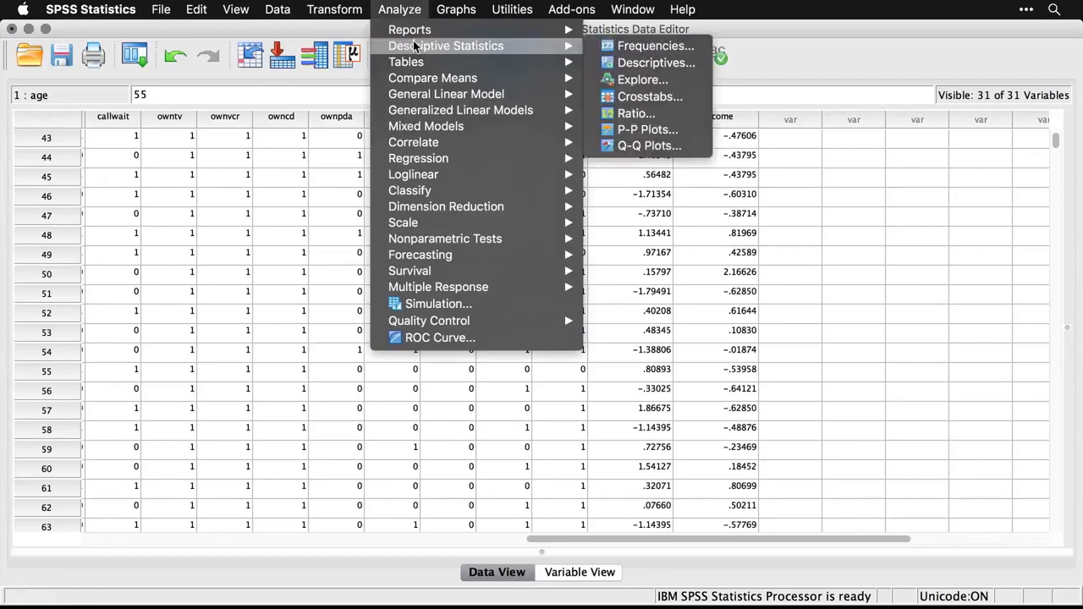
click(695, 67)
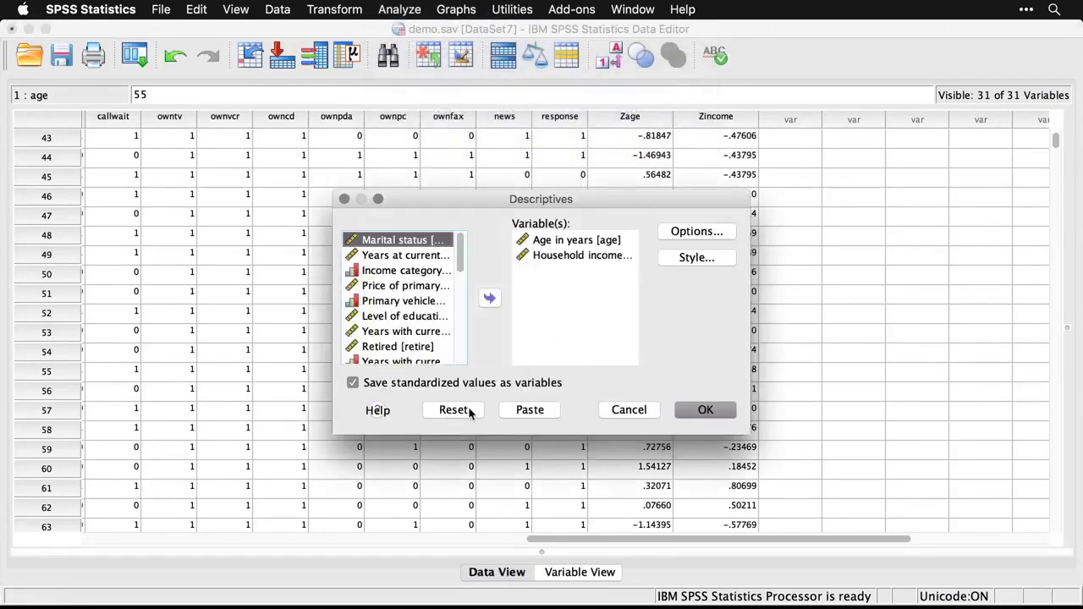
click(461, 412)
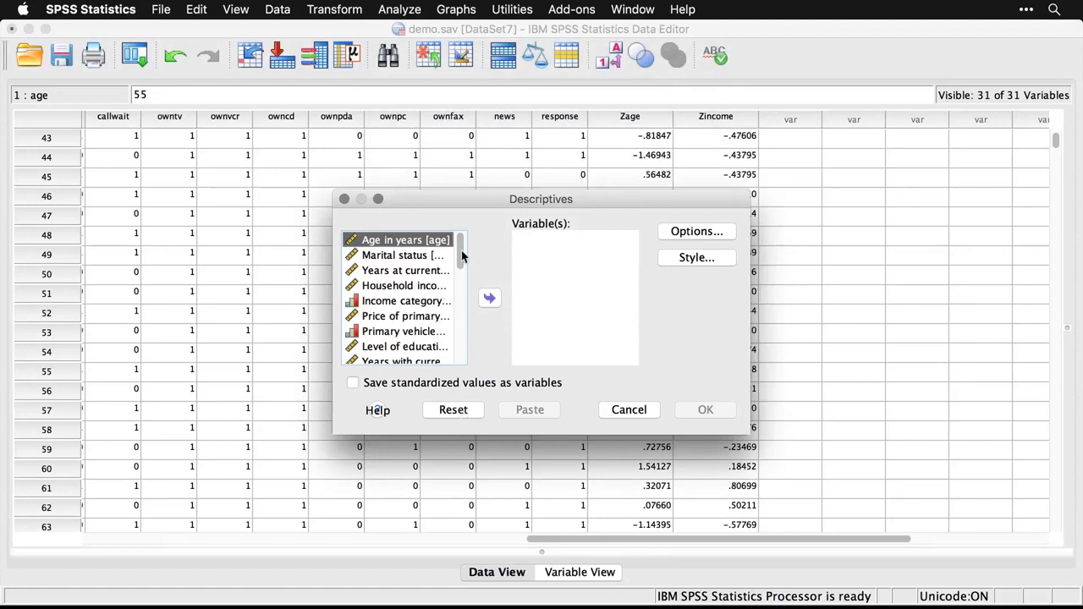
drag(465, 256, 466, 382)
click(405, 342)
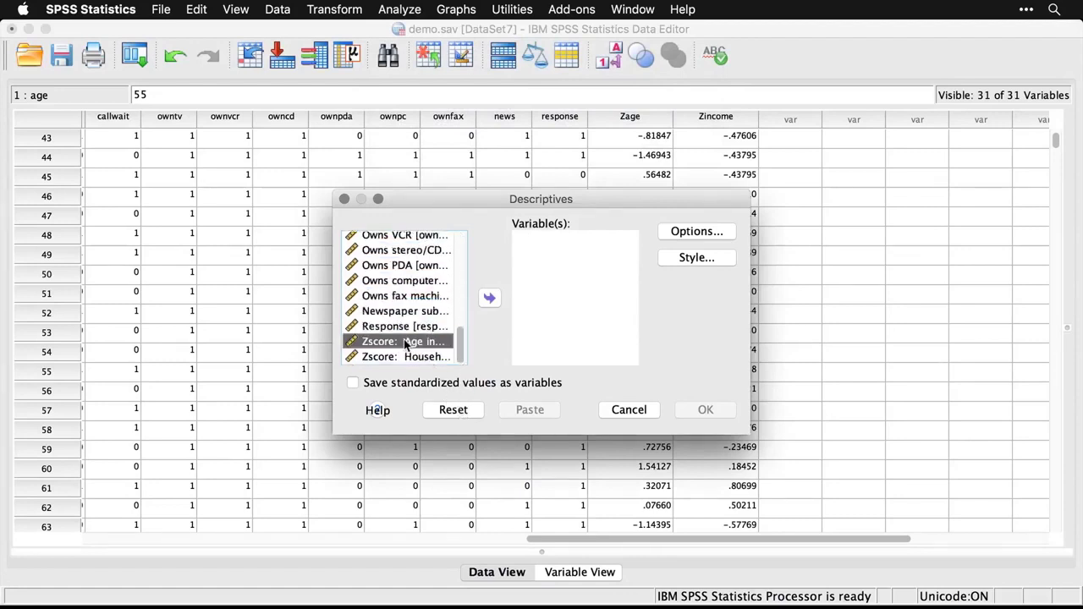
shift+click(395, 357)
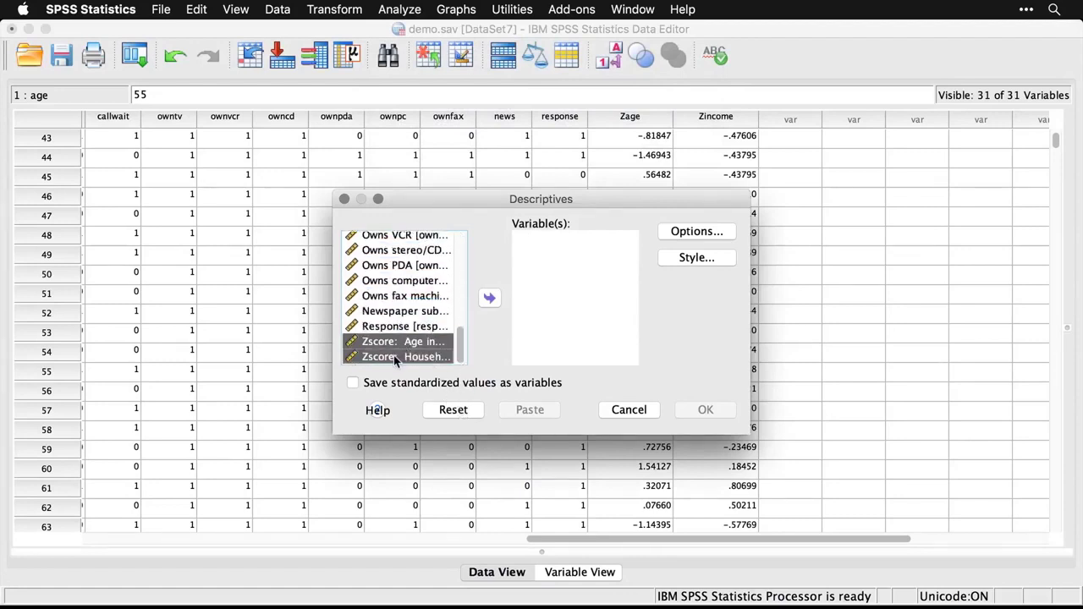
click(491, 299)
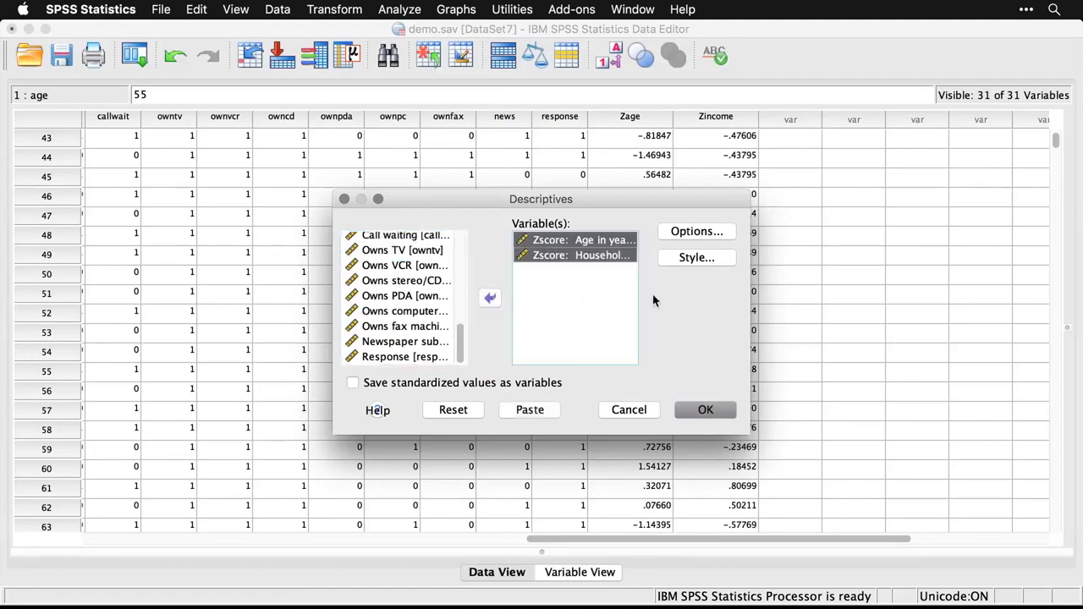
click(706, 411)
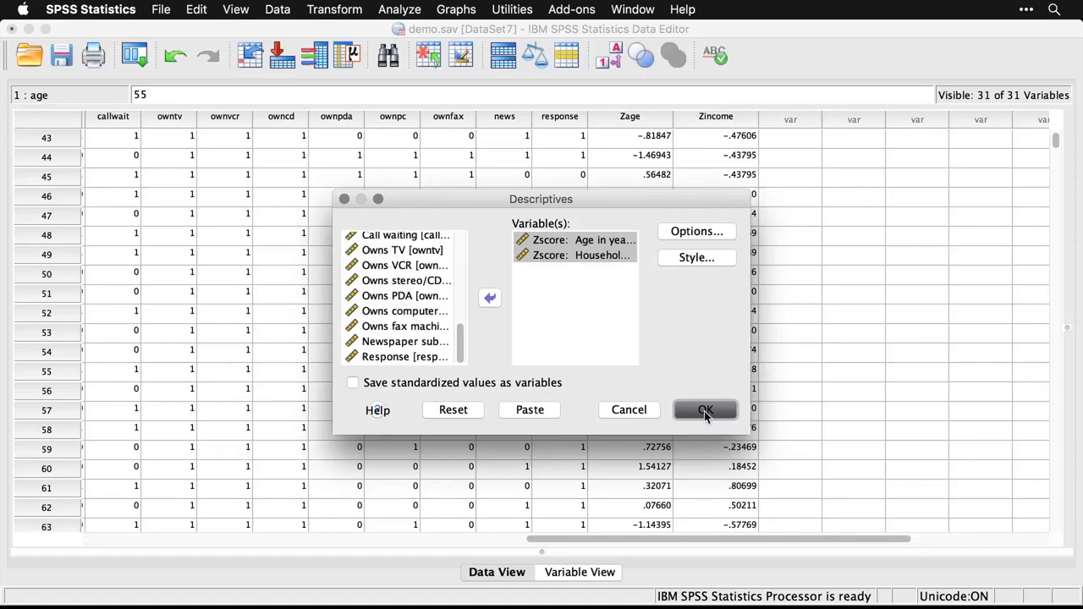
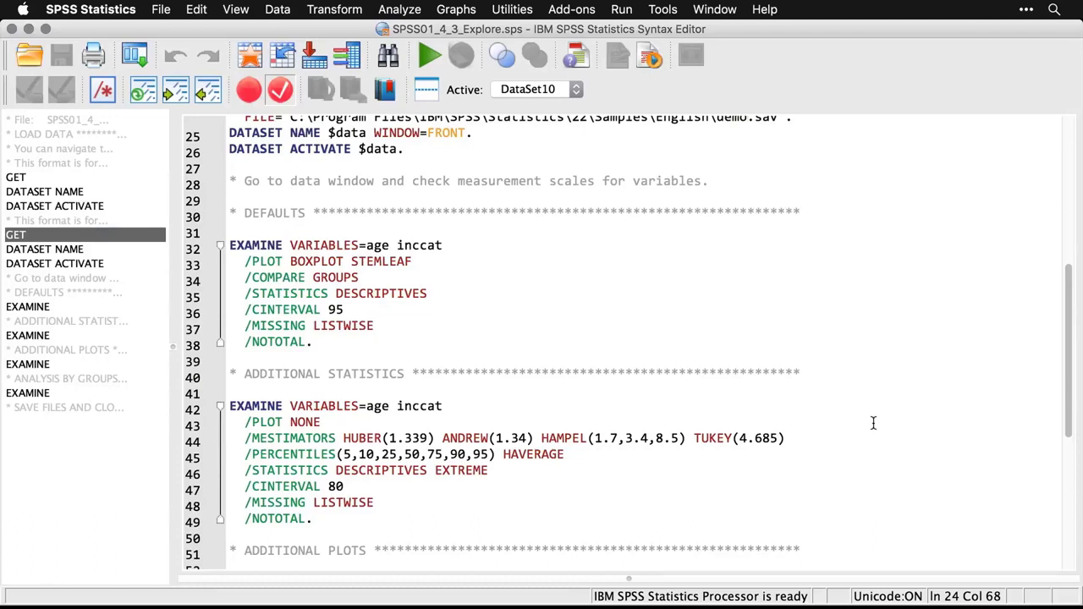
- Run Explore with default settings, using Age in years and Income category in thousands as the dependent variables
click(404, 10)
mouse_move(420, 49)
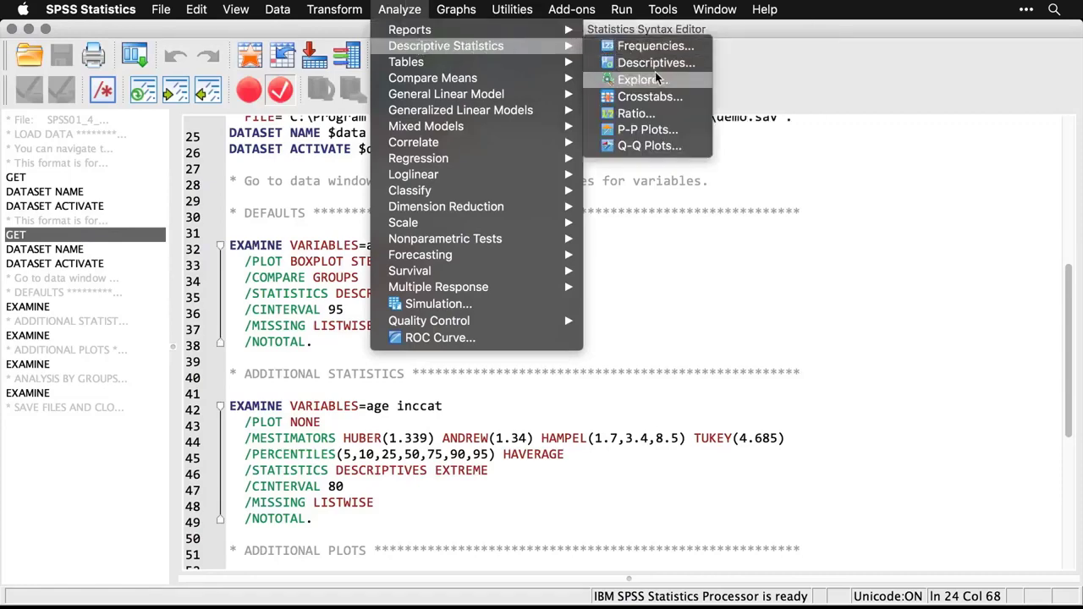
click(682, 88)
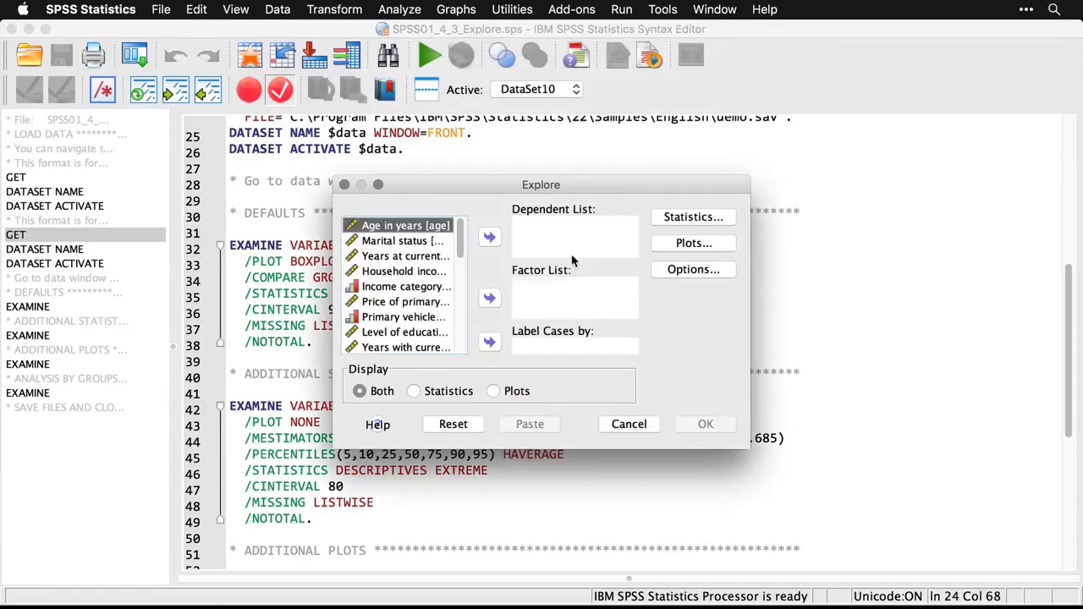
click(488, 239)
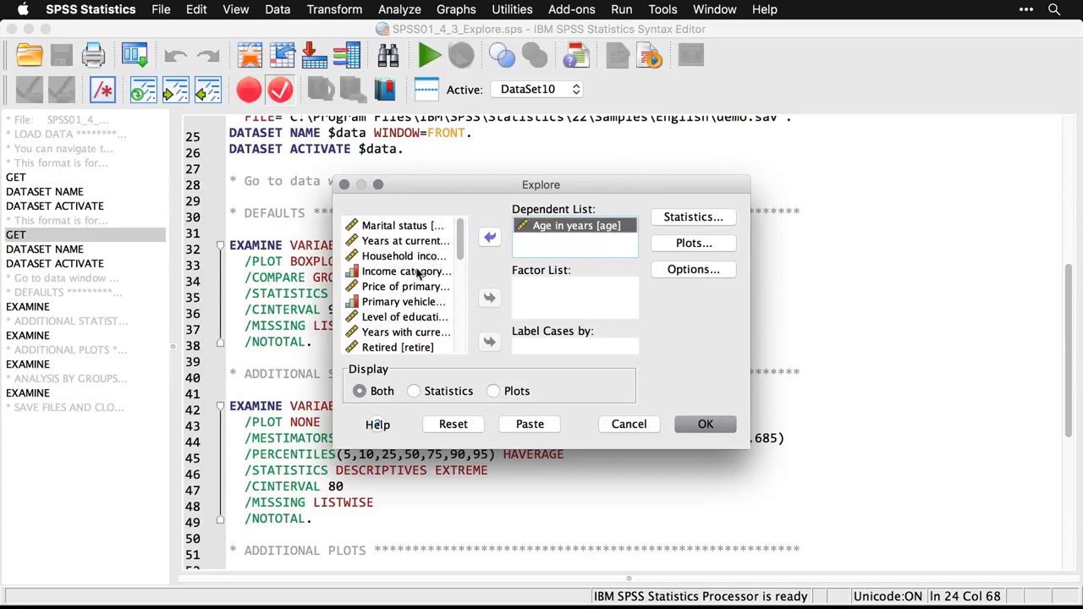
click(411, 273)
click(491, 237)
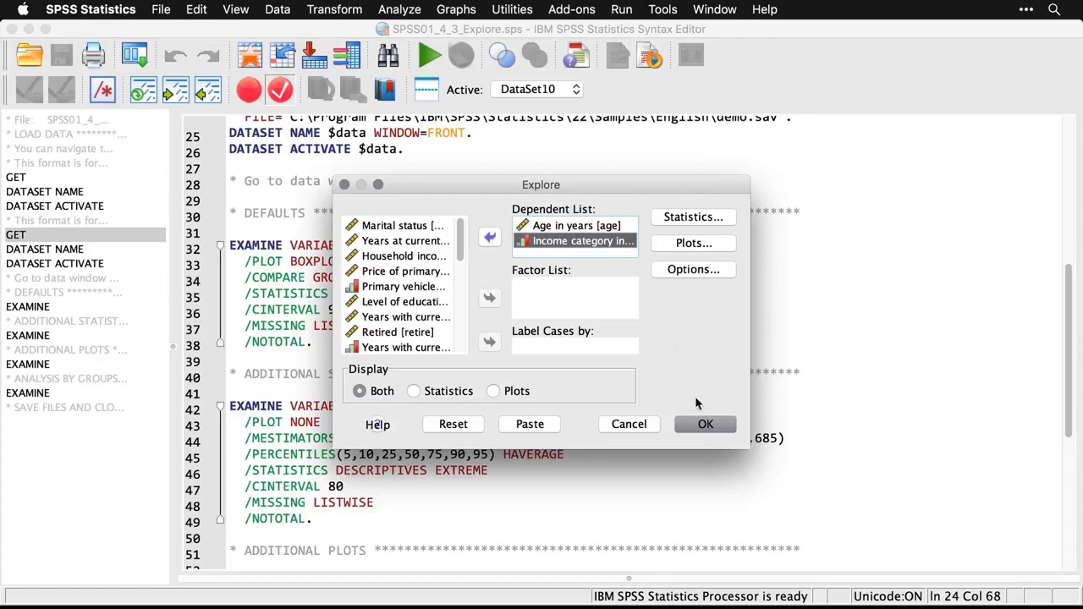
click(711, 429)
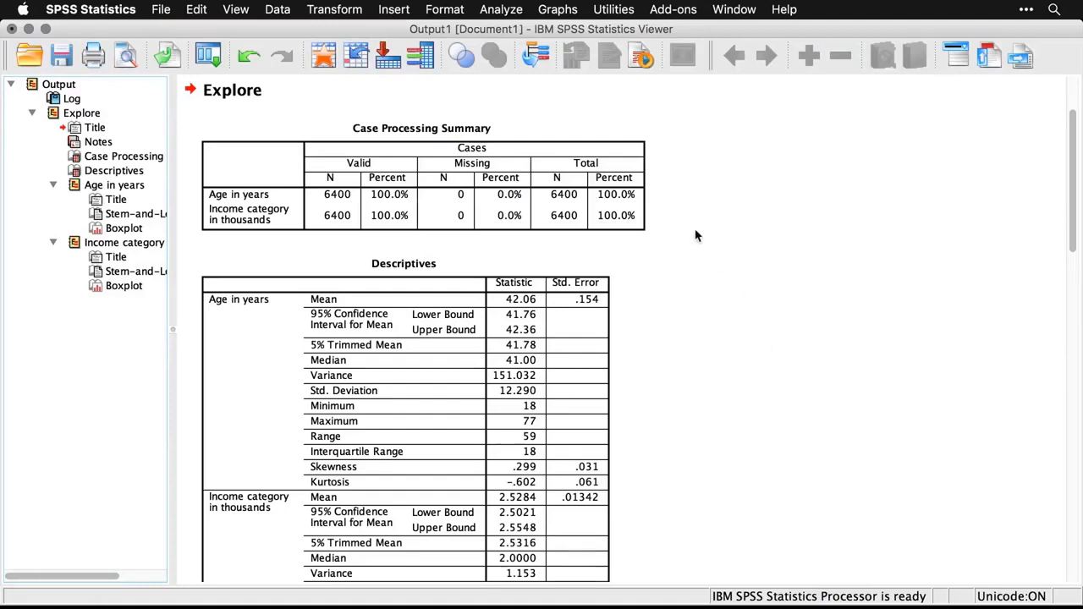
- Examine the Descriptives table in the Explore output for Age in years and Income category in thousands
scroll(696, 235, down, 3)
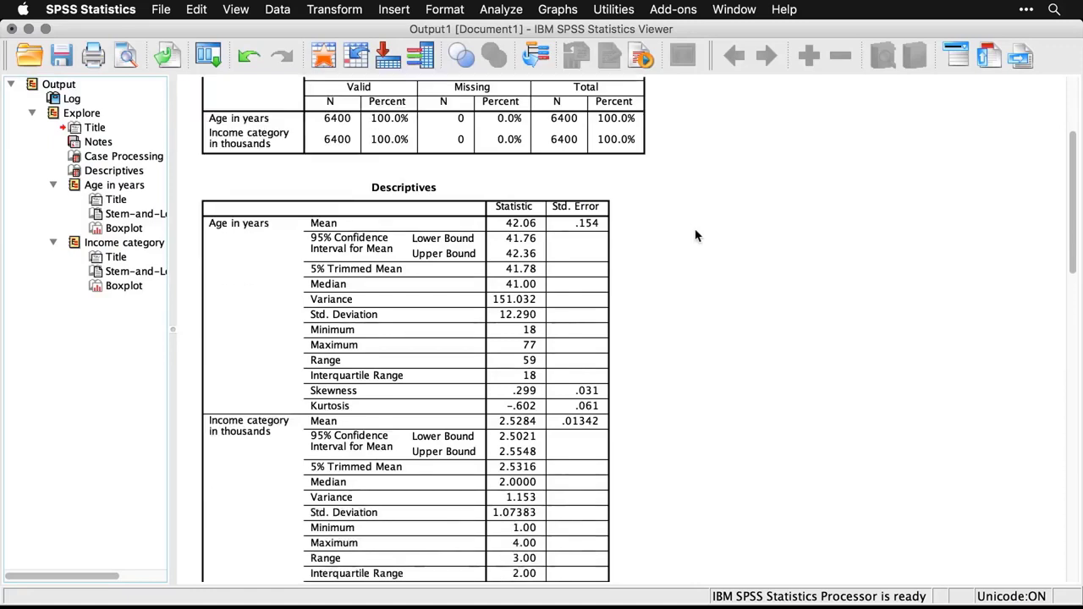
click(602, 240)
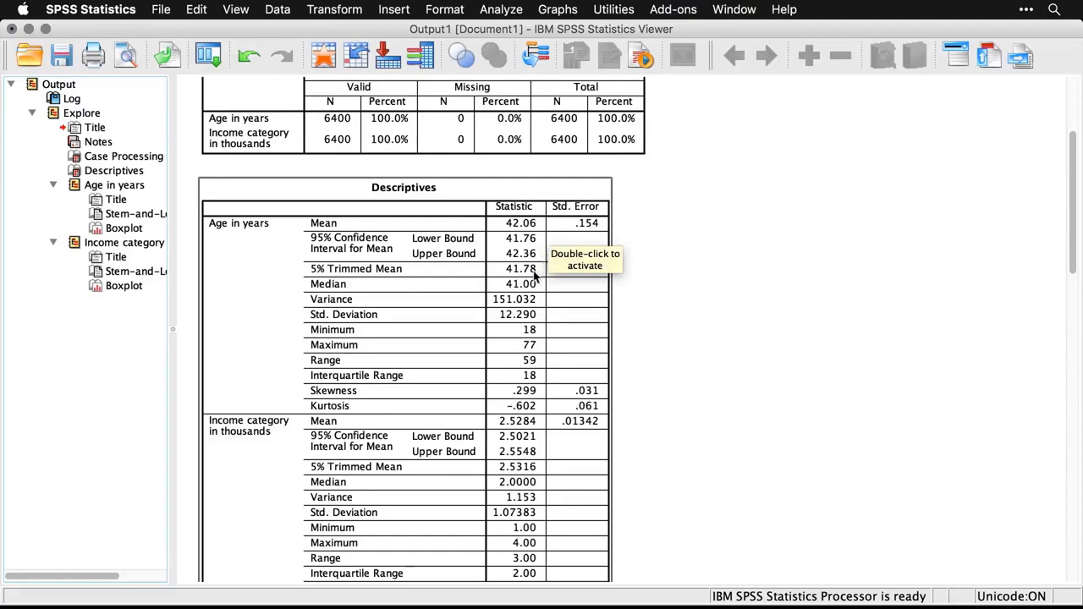
click(654, 319)
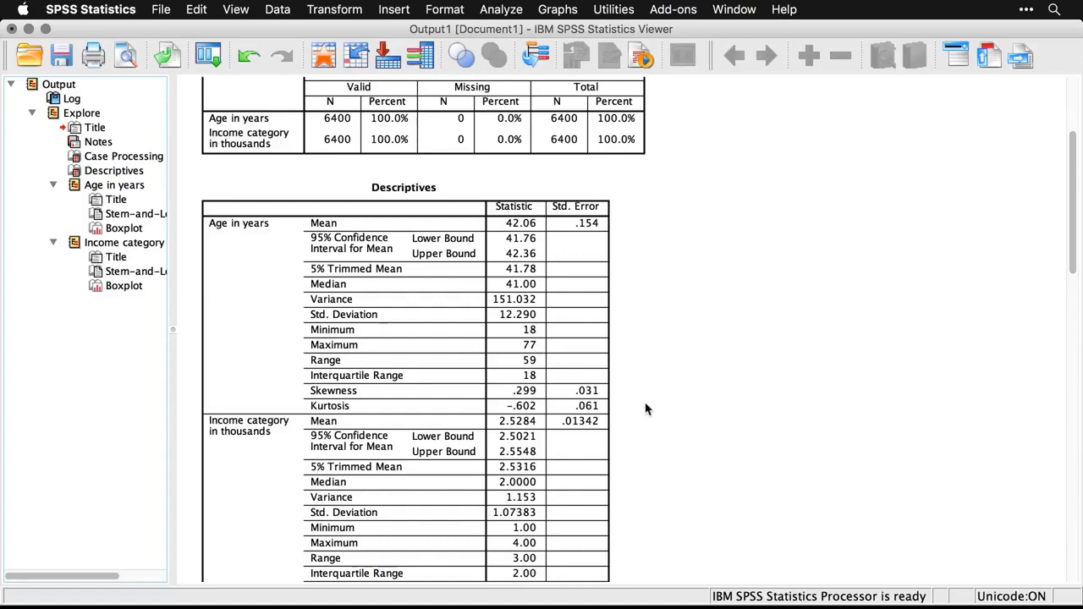
scroll(644, 409, down, 2)
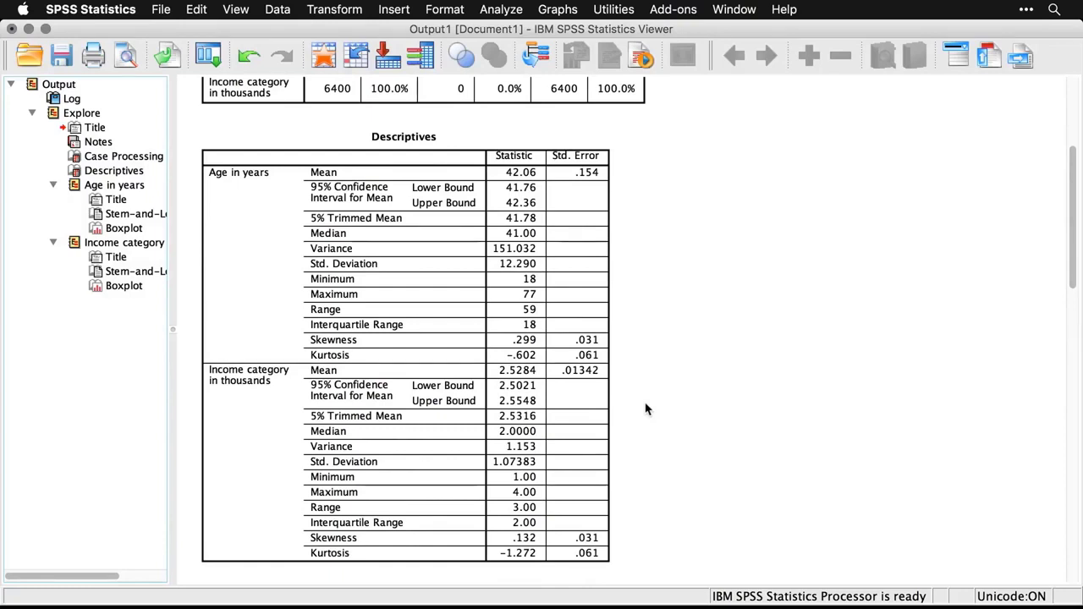
- Examine the stem-and-leaf plots and boxplots for Age in years and Income category in thousands in the Explore output
scroll(645, 409, down, 1)
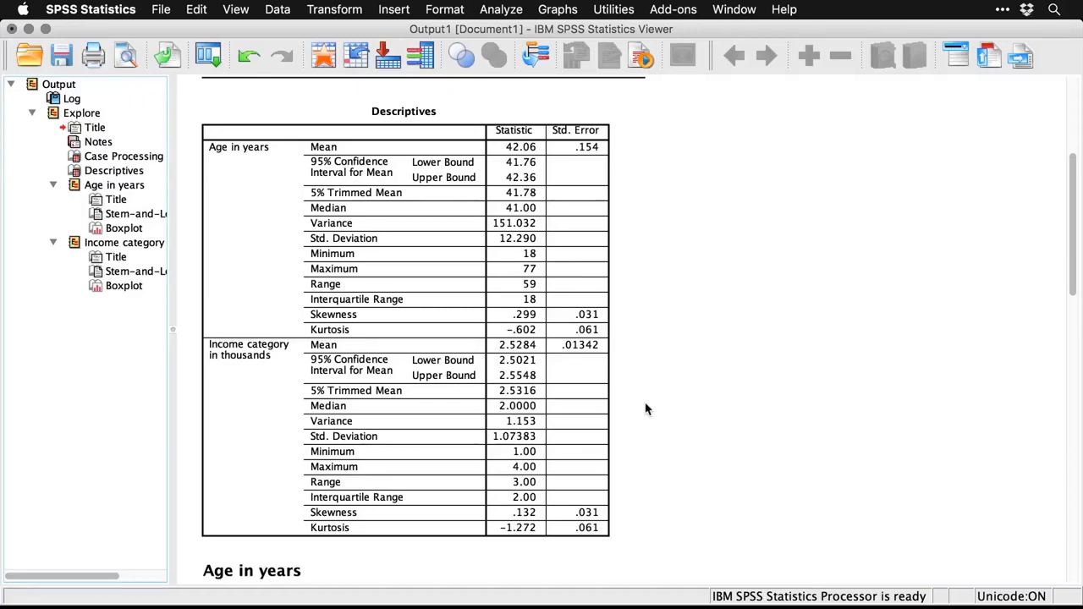
scroll(646, 409, down, 10)
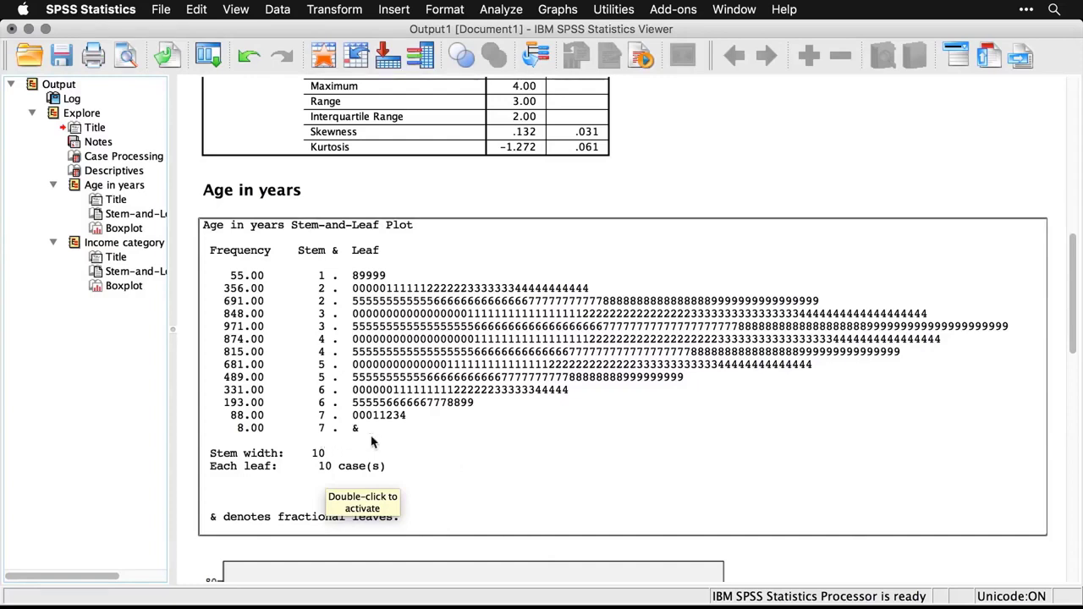
scroll(371, 441, down, 5)
scroll(370, 441, down, 9)
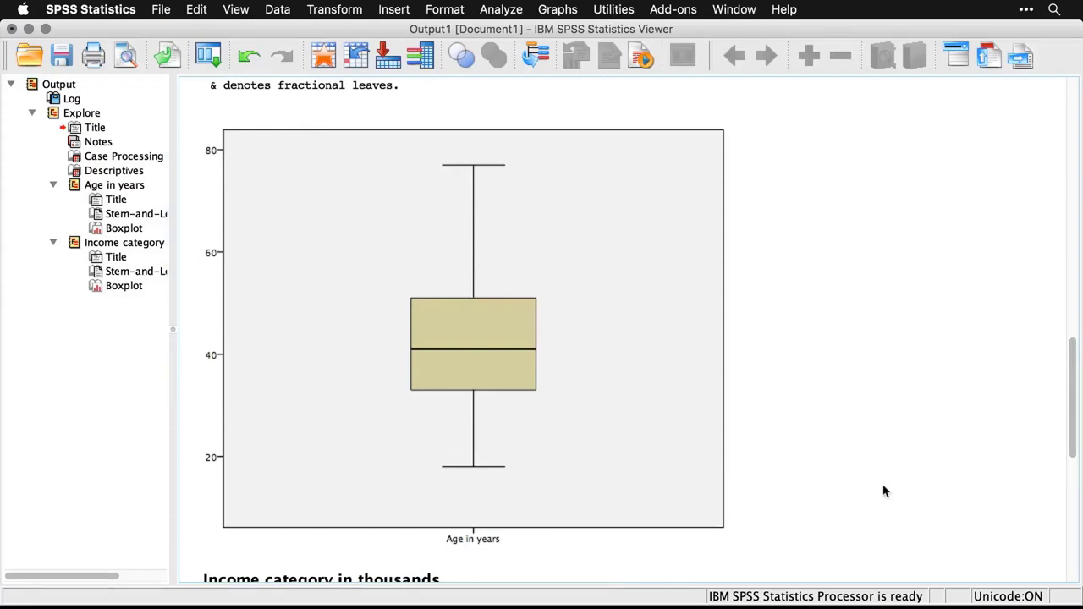
scroll(884, 491, down, 12)
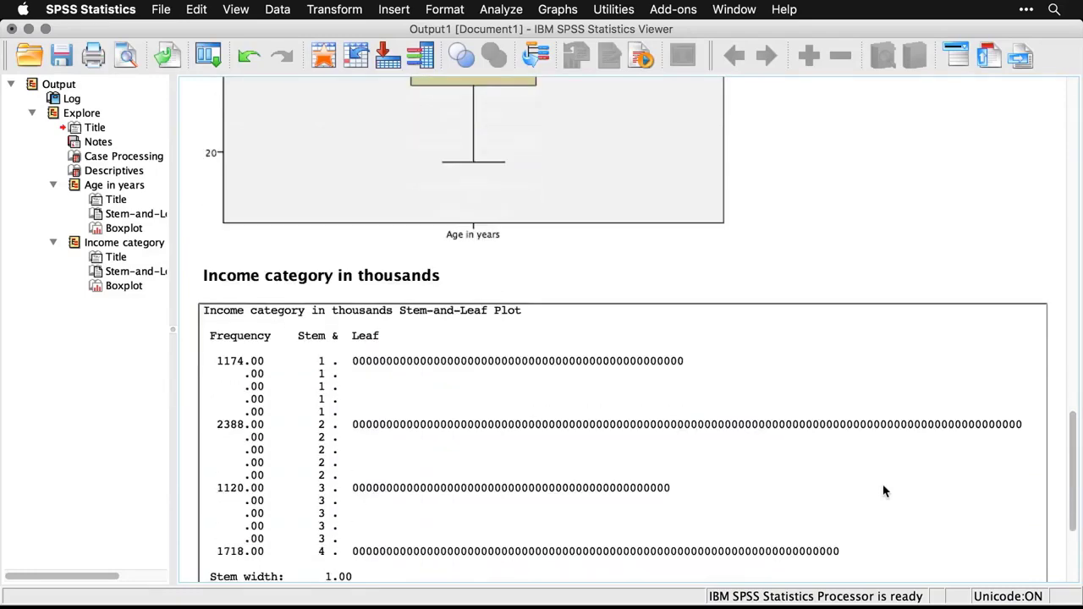
scroll(884, 490, down, 2)
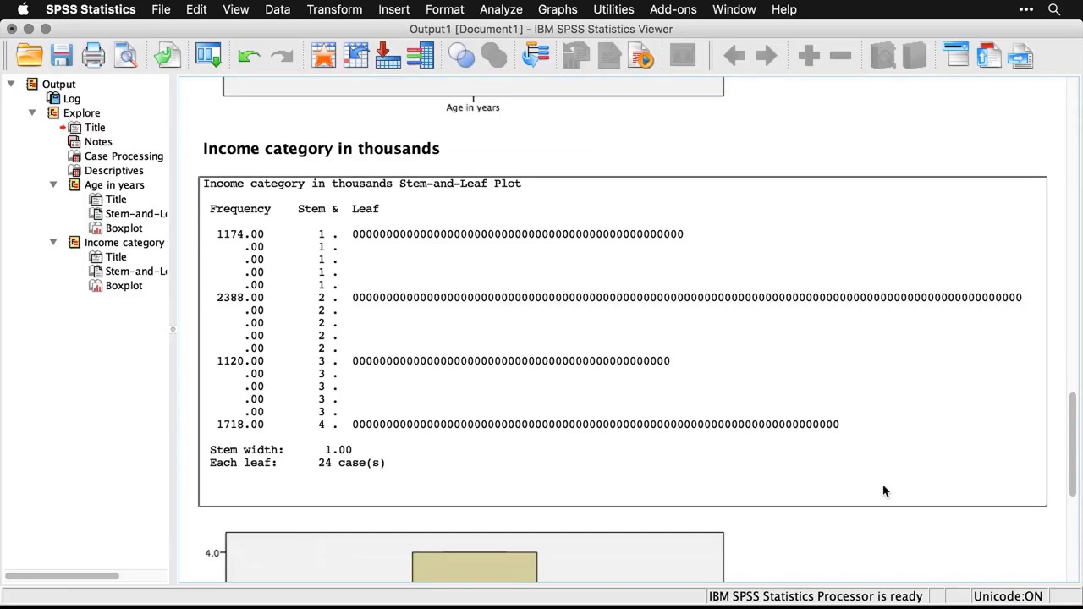
scroll(884, 490, down, 10)
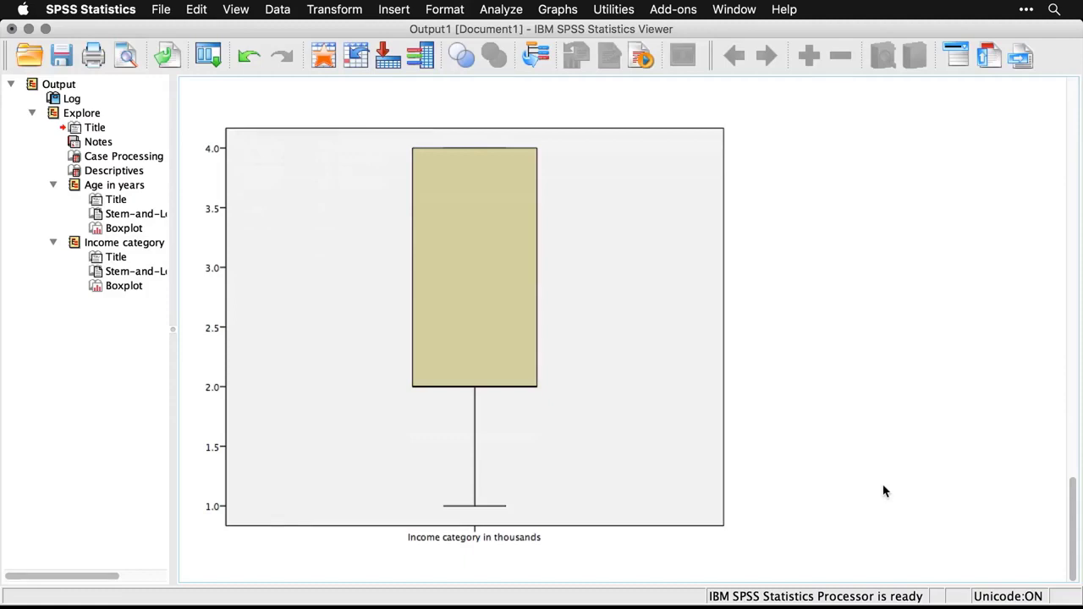
- Switch to the syntax window, recall the Explore dialog and limit its display to statistics only
key(super+grave)
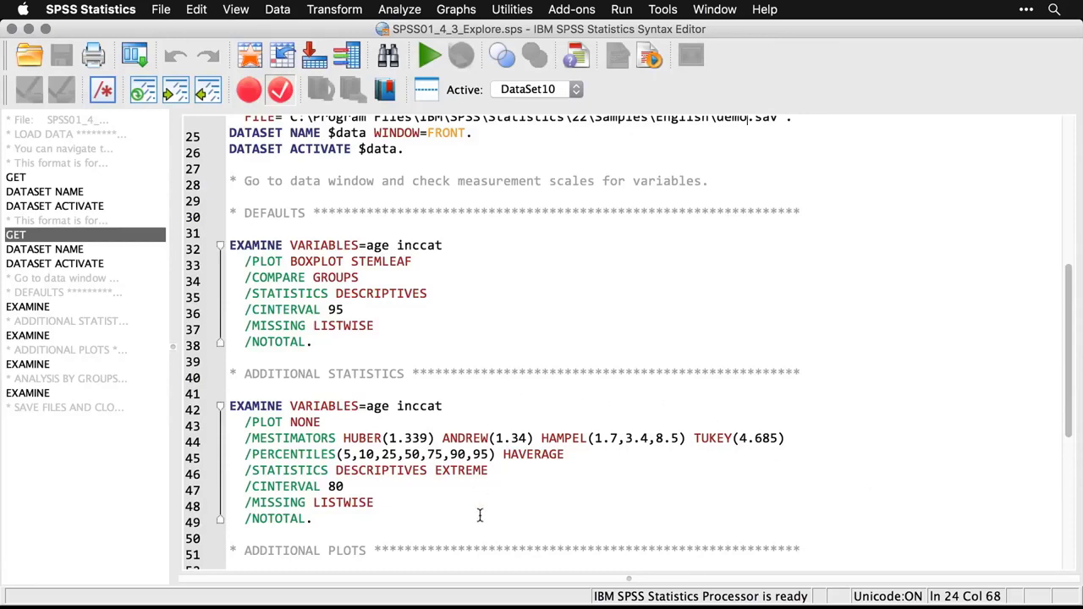
click(137, 55)
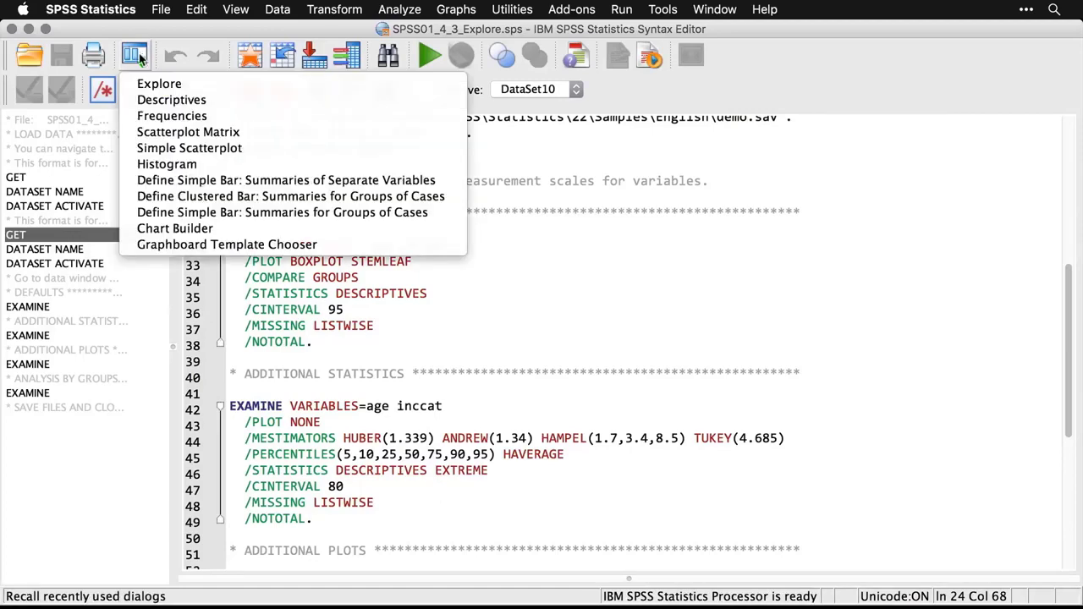
click(154, 84)
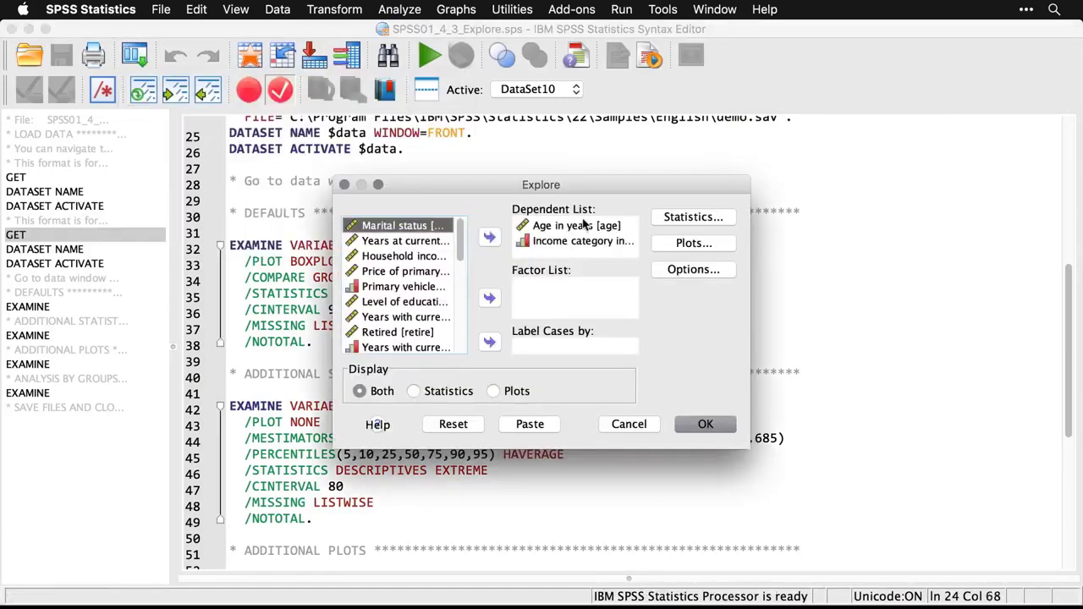
click(413, 392)
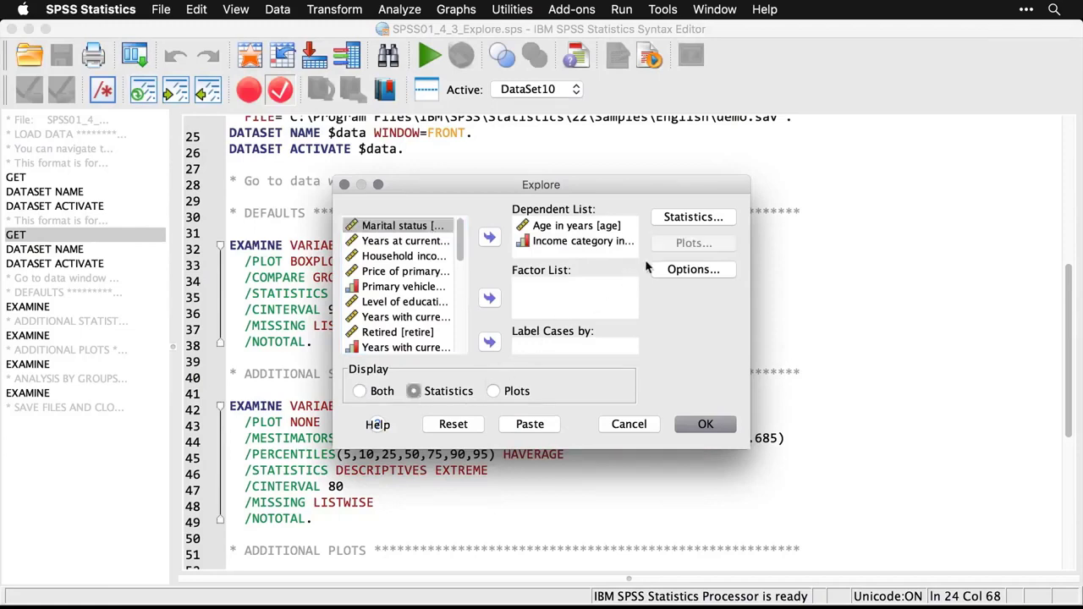
- Set the confidence interval for the mean to 80%, add M-estimators, outliers and percentiles, and run Explore
click(708, 224)
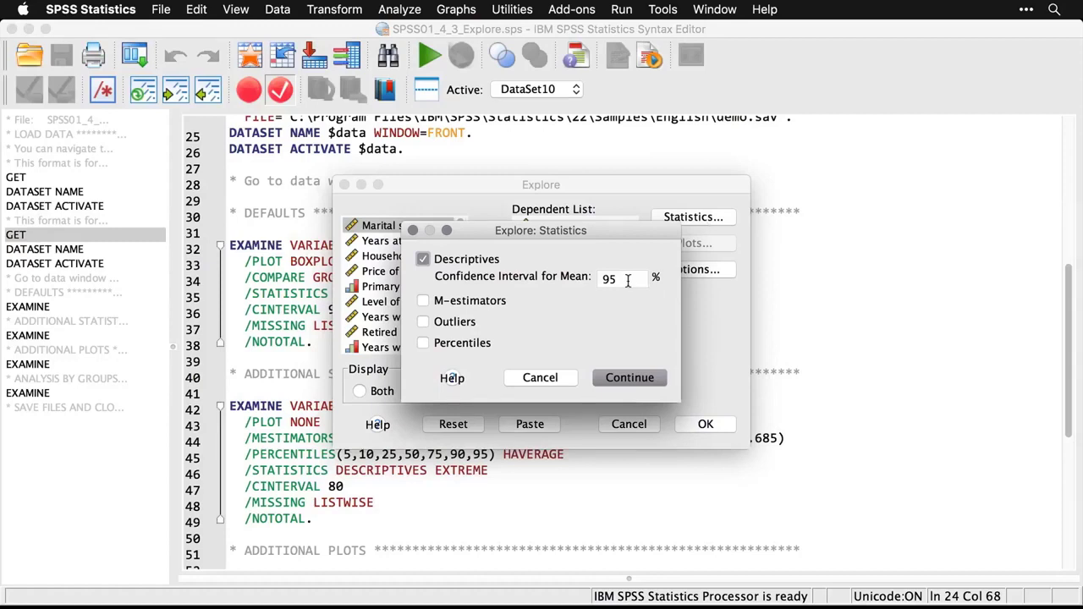
drag(628, 281, 587, 279)
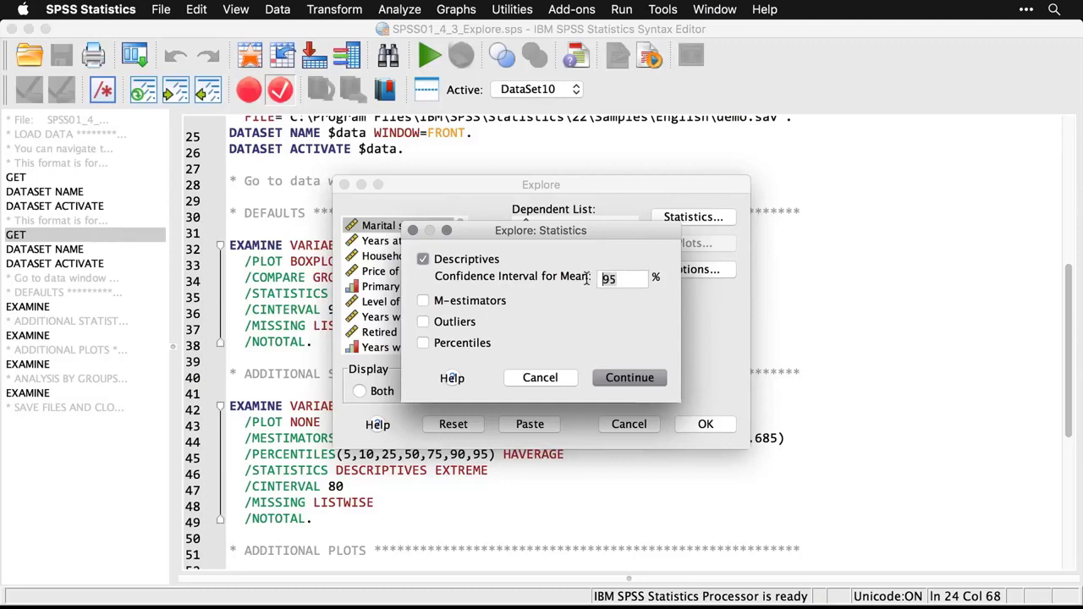
text(80)
click(423, 302)
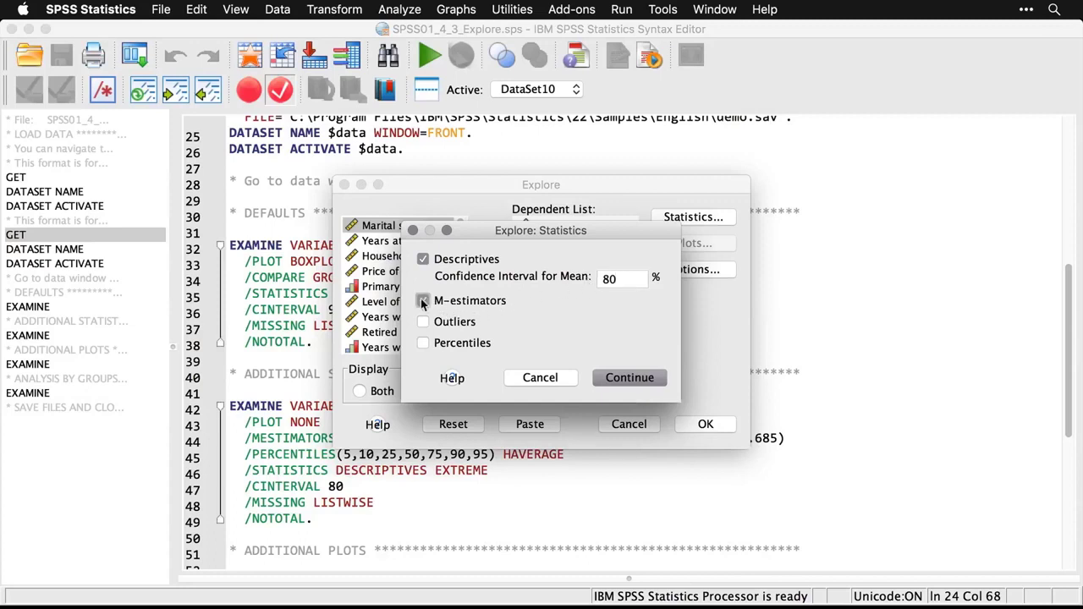
click(424, 323)
click(424, 343)
click(628, 378)
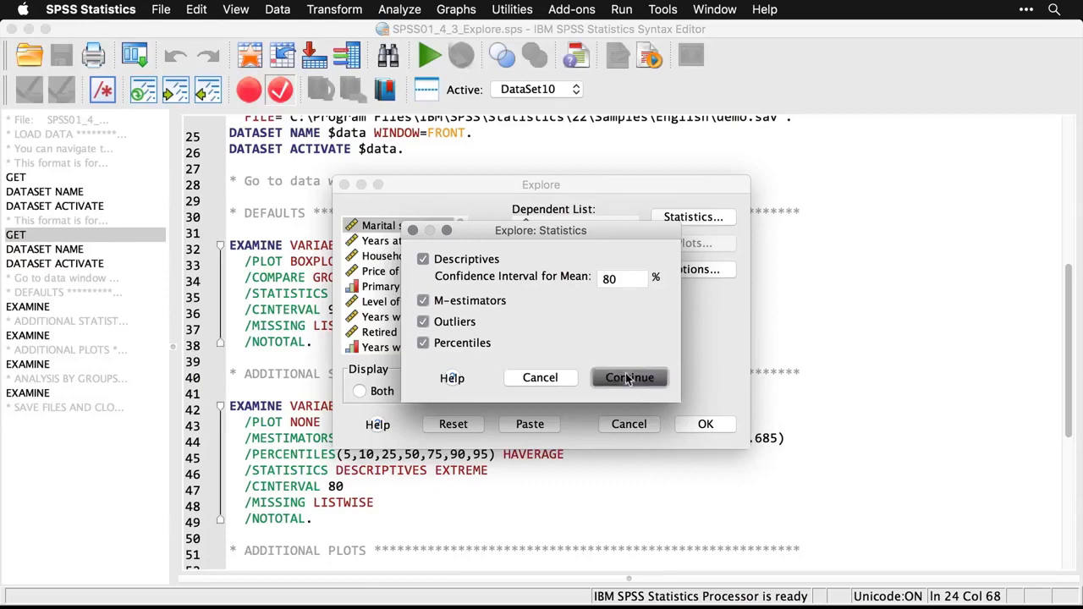
click(706, 424)
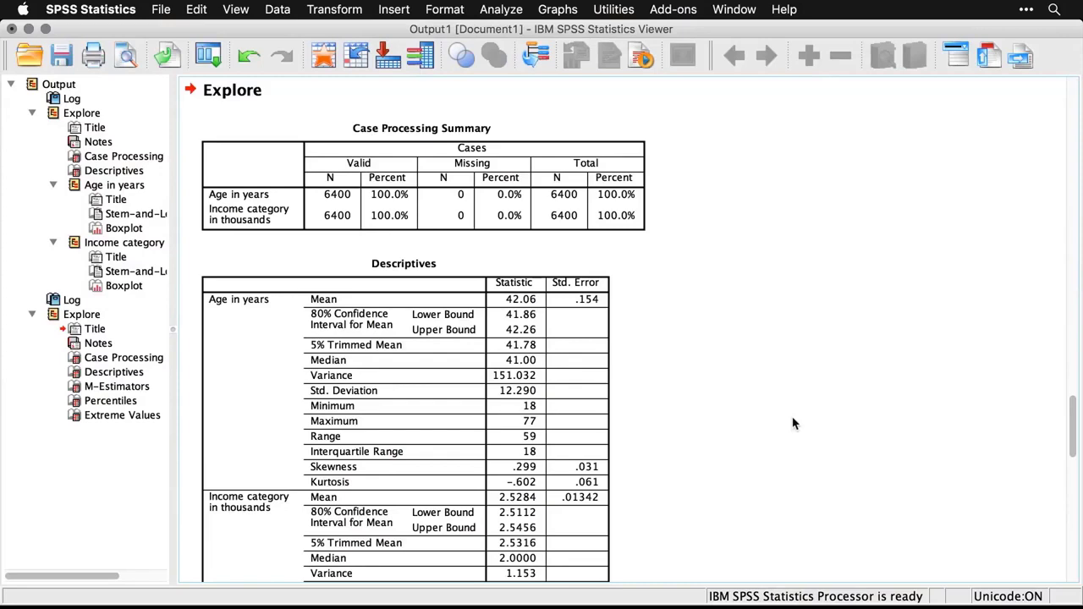
- Examine the Descriptives and M-Estimators tables with their weighting constants in the new Explore output
scroll(793, 423, down, 3)
scroll(792, 423, down, 3)
scroll(793, 423, down, 6)
scroll(793, 423, down, 3)
scroll(793, 423, down, 9)
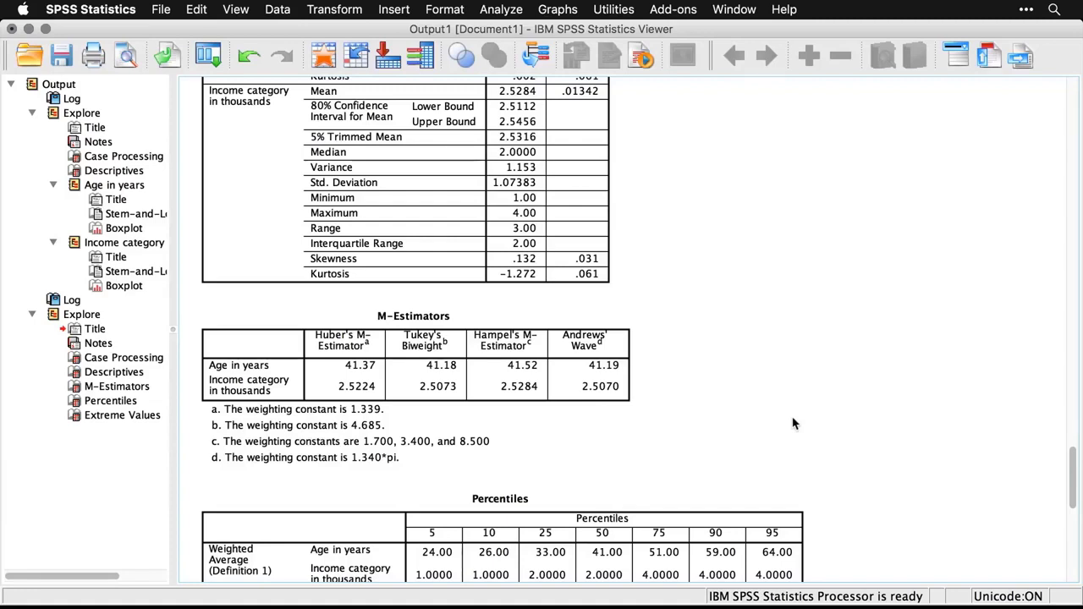
click(525, 391)
- Cycle through the open windows back to the output and examine the Percentiles and Extreme Values tables
key(super+grave)
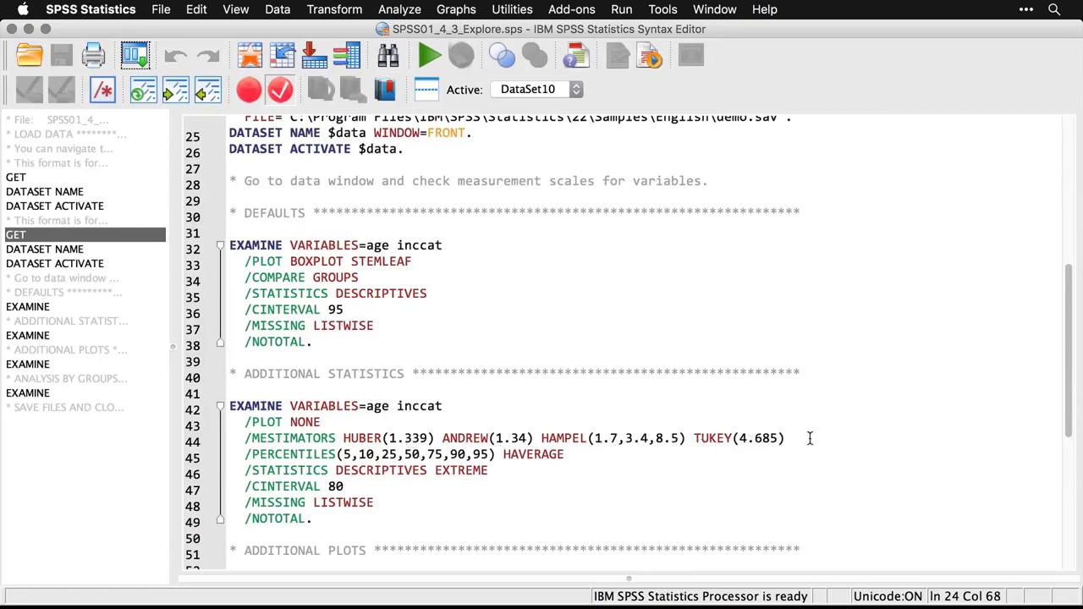
key(super+grave)
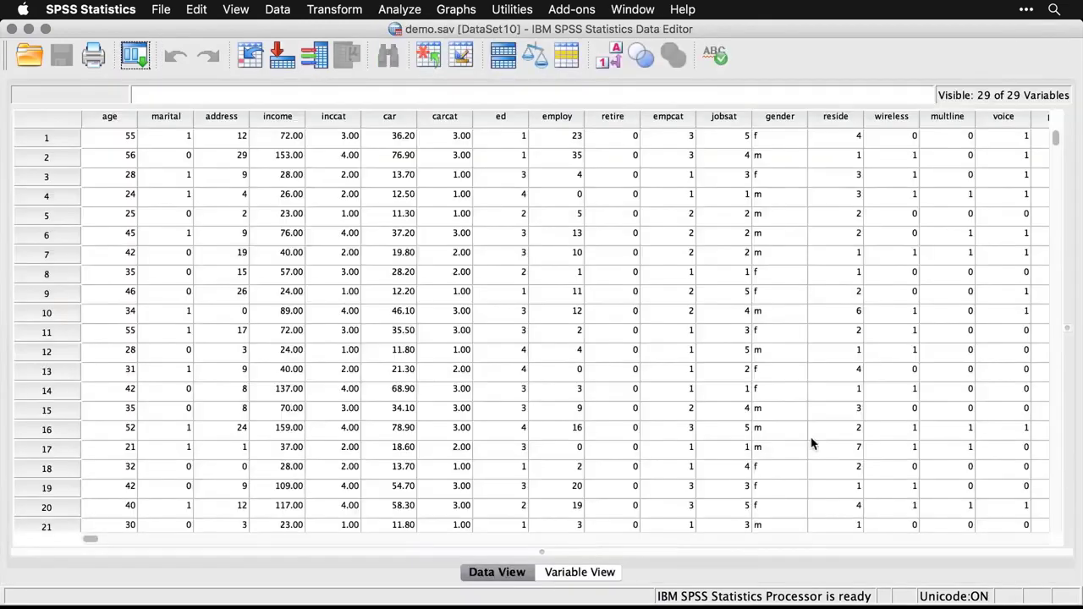
key(super+grave)
scroll(811, 444, down, 4)
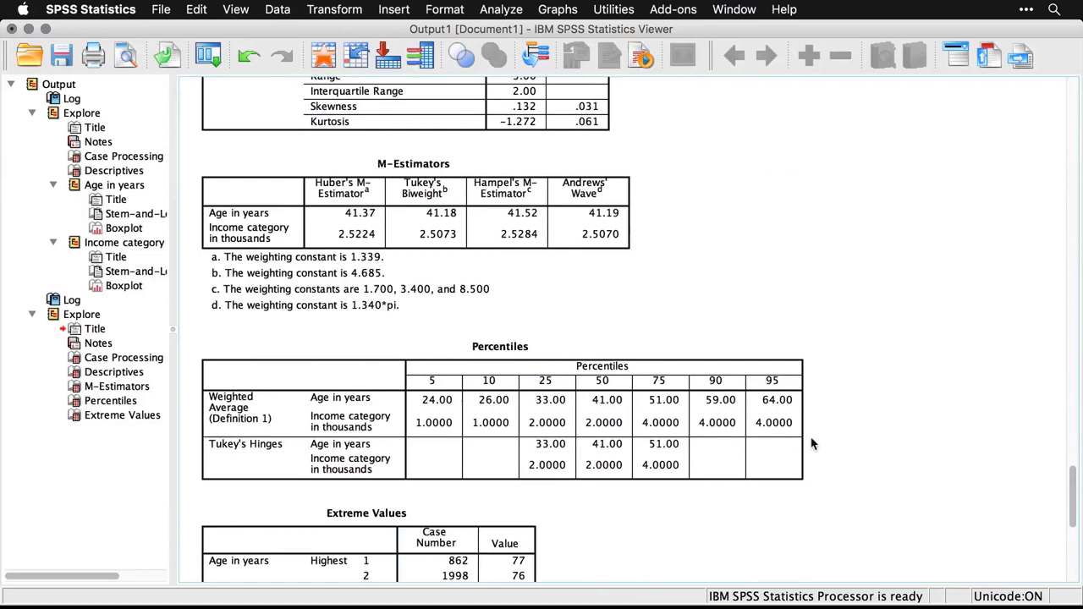
scroll(811, 444, down, 5)
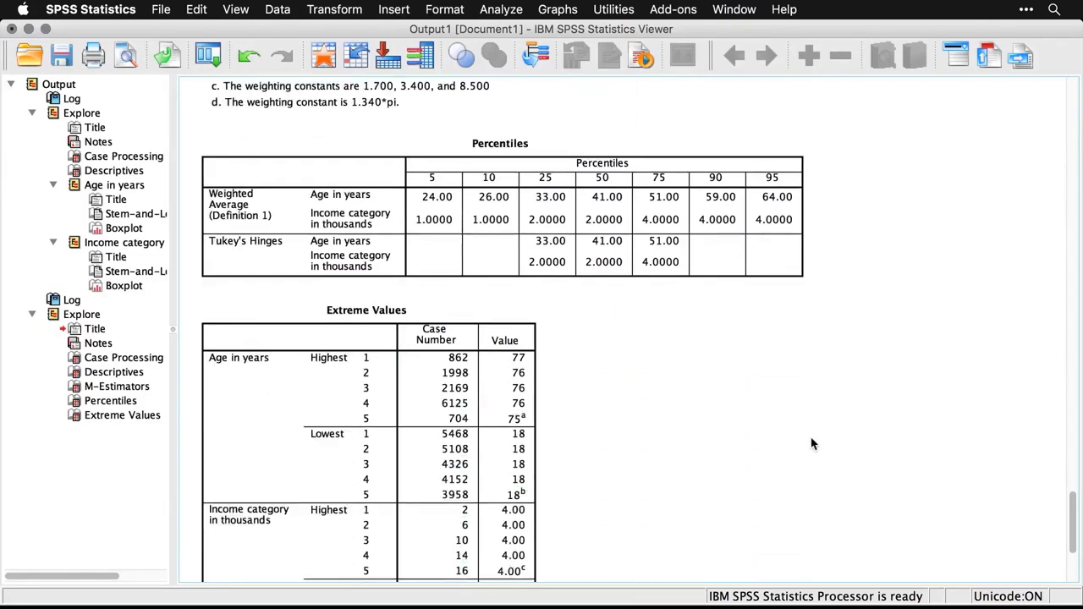
scroll(810, 444, down, 1)
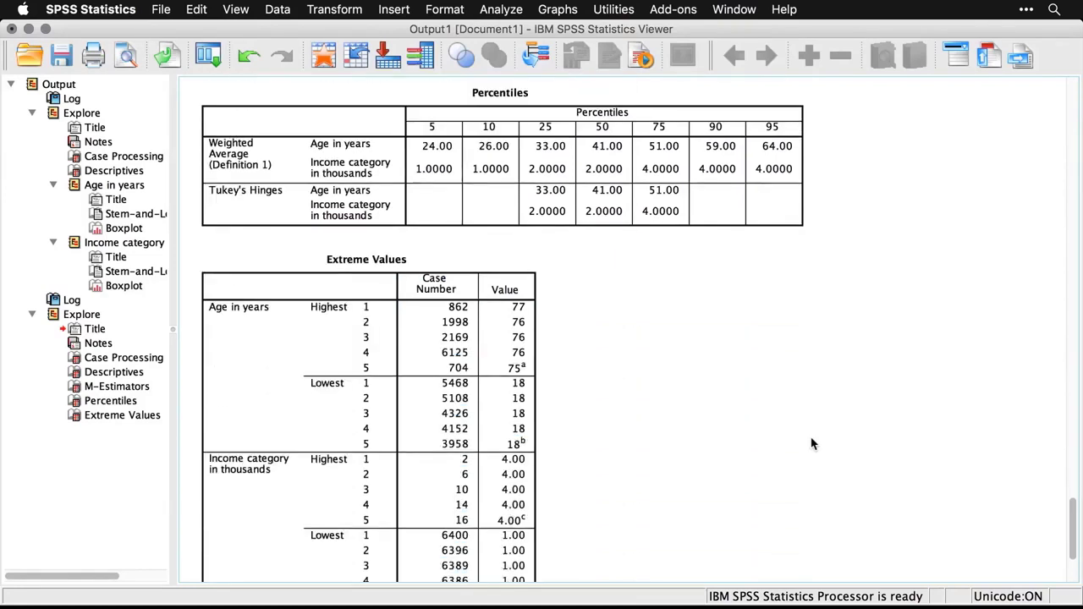
scroll(811, 444, down, 2)
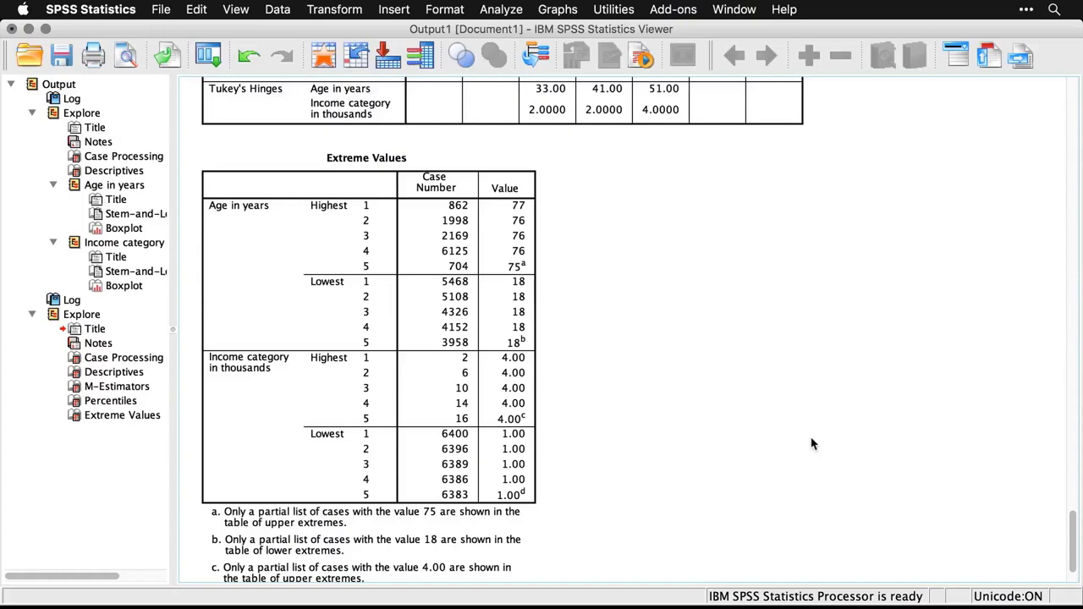
- Return to the syntax window's Additional Plots section, recall the Explore dialog and limit its display to plots only
key(super+grave)
scroll(811, 441, down, 5)
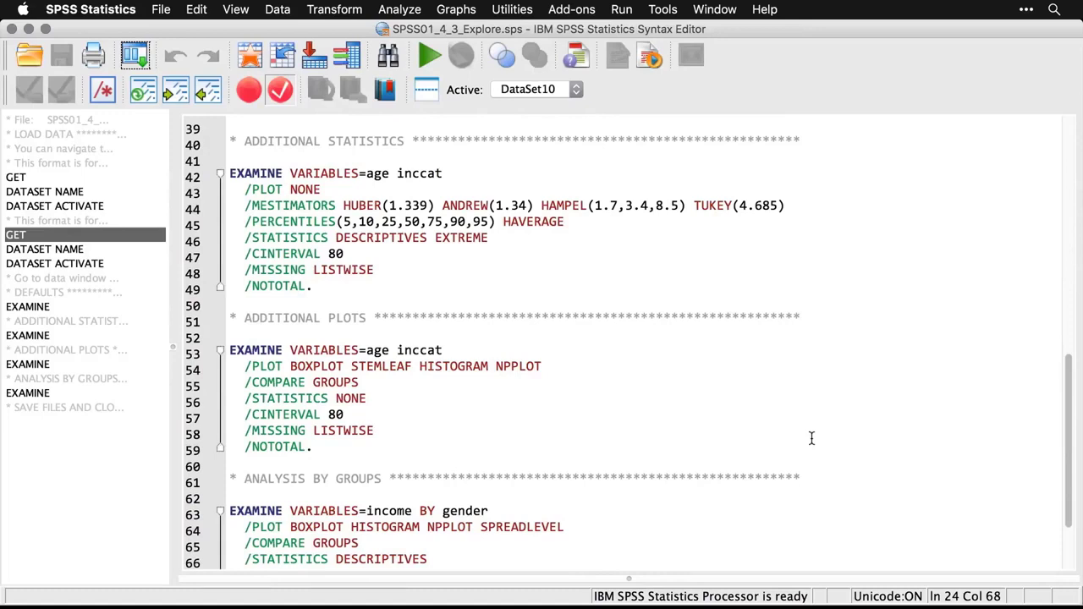
click(134, 56)
click(135, 84)
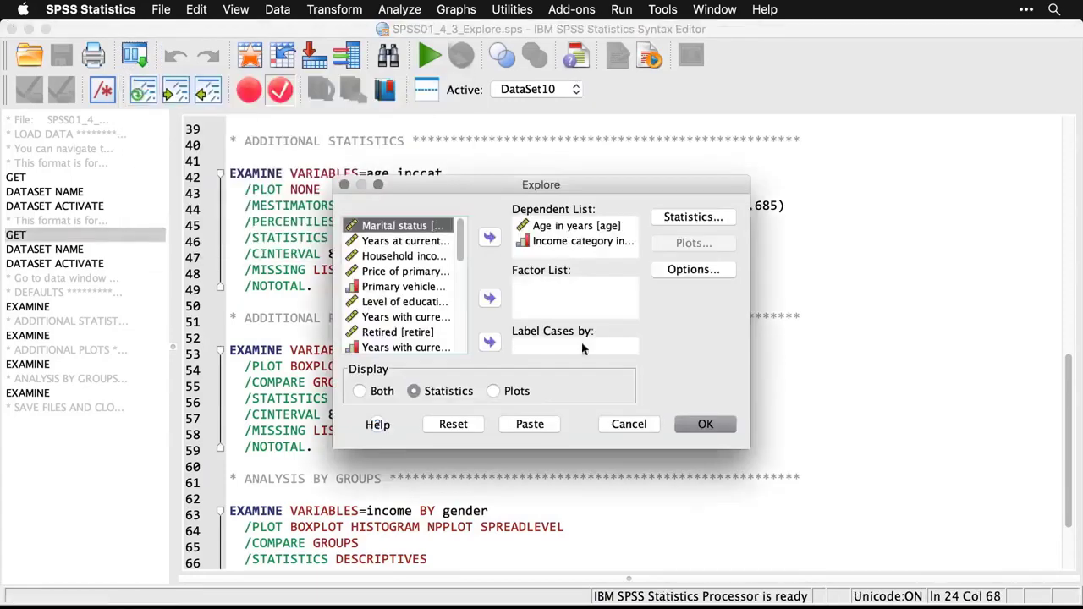
click(494, 393)
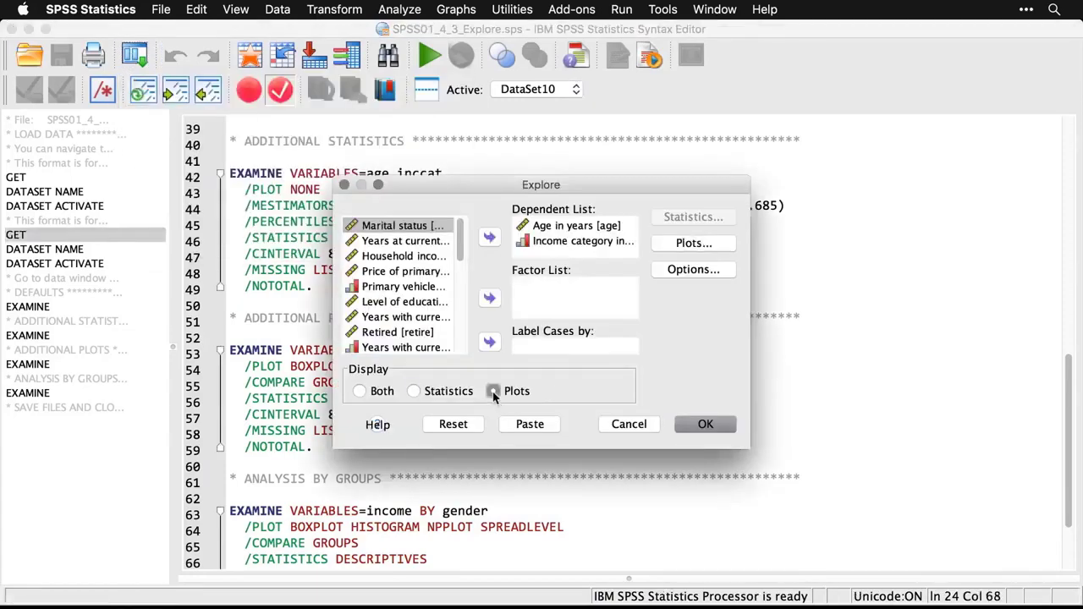
- Add histograms and normality plots with tests to the Explore plots, and run the analysis
click(702, 245)
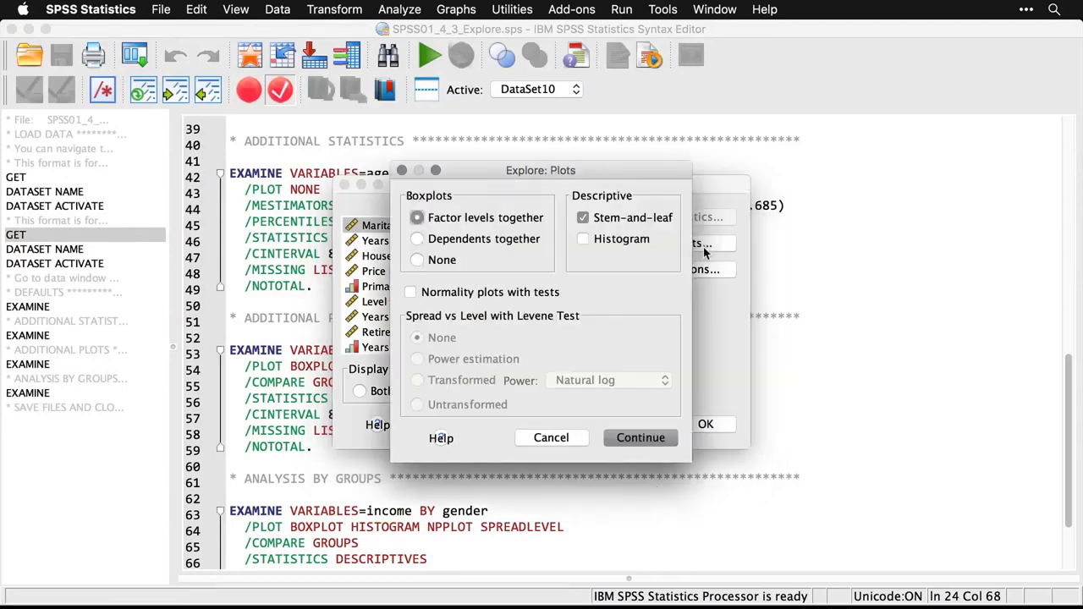
click(582, 240)
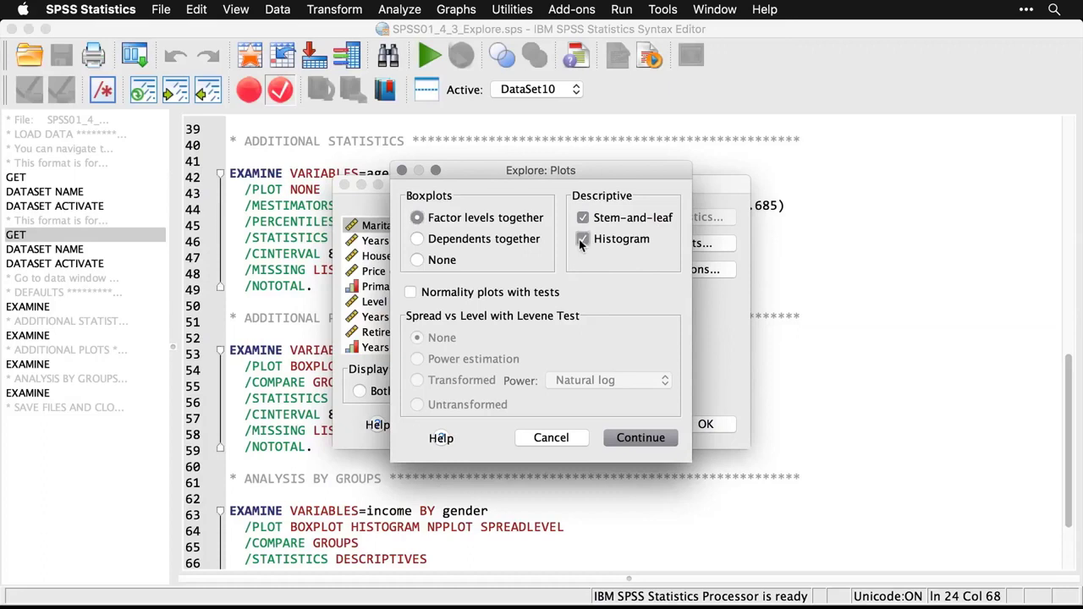
click(411, 293)
click(640, 439)
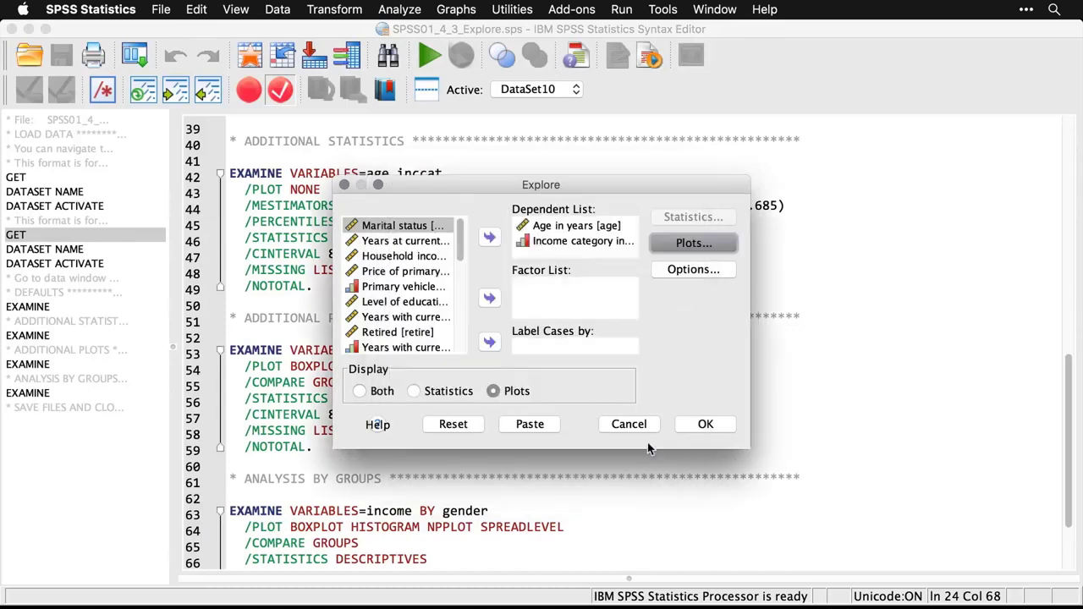
click(709, 425)
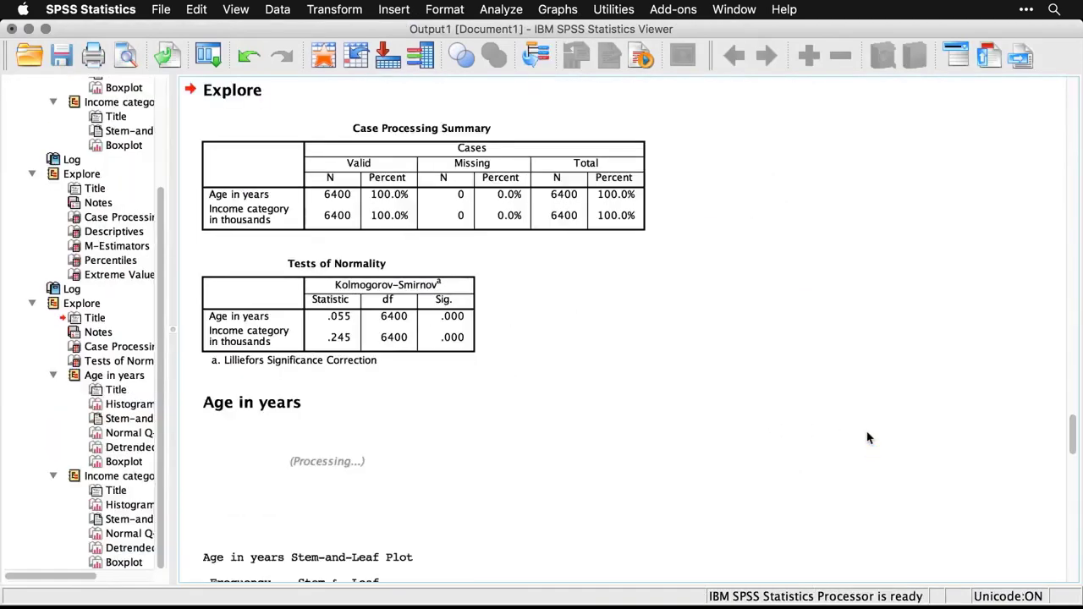
- Examine the Age in years output of the Explore analysis: histogram, stem-and-leaf plot, normal and detrended Q-Q plots, and boxplot
scroll(868, 438, down, 5)
scroll(867, 438, down, 3)
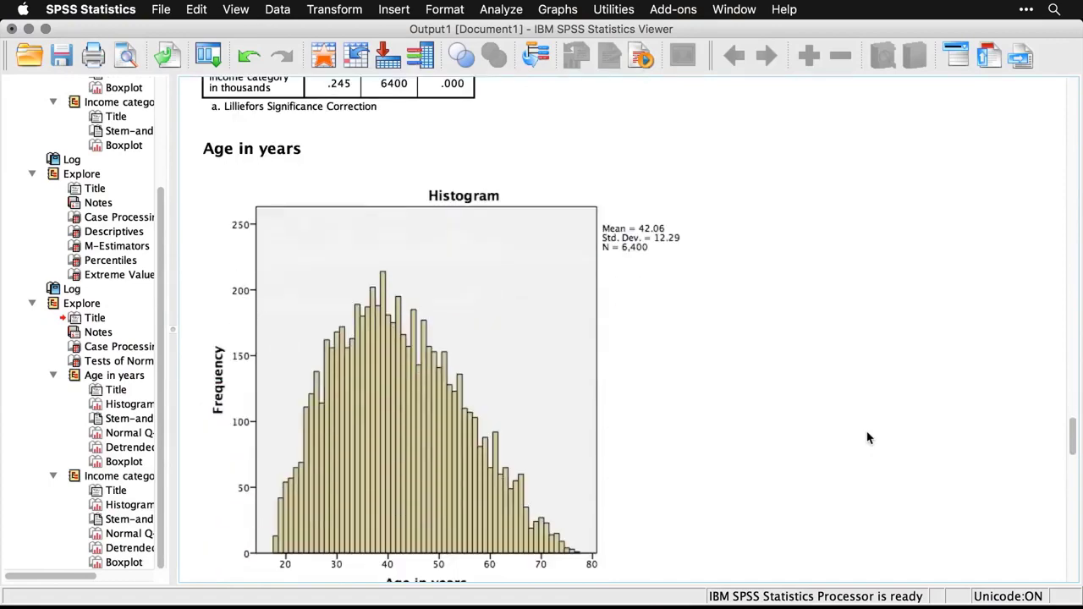
scroll(867, 438, down, 10)
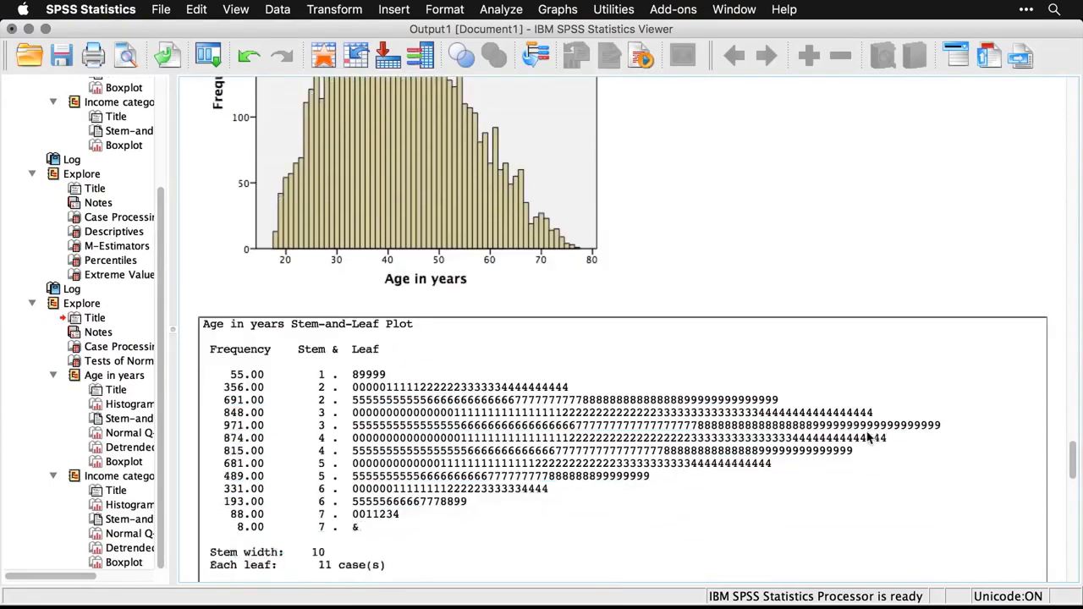
scroll(868, 437, down, 11)
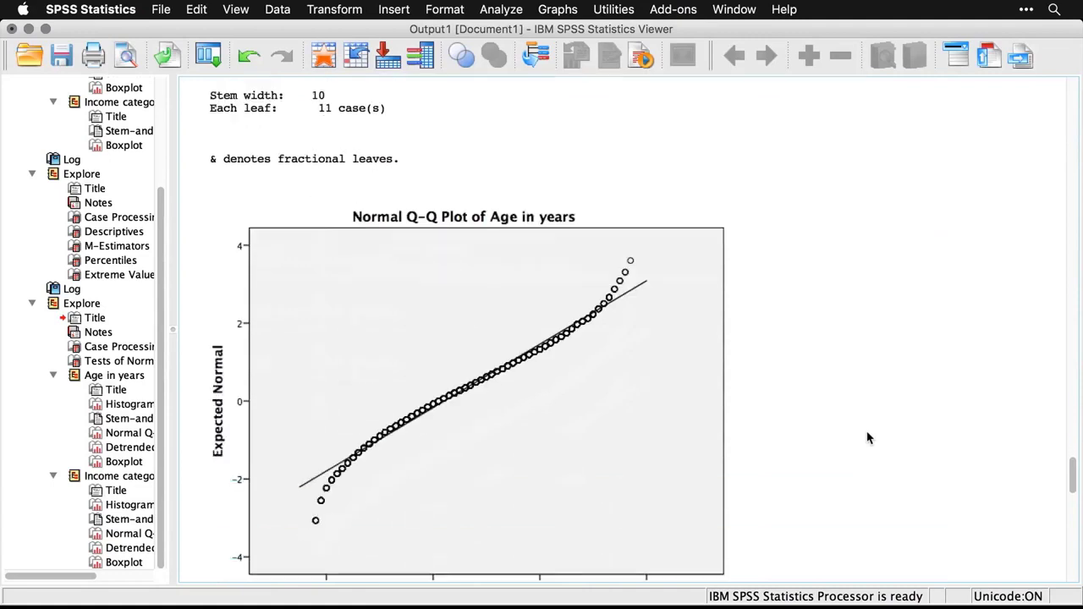
scroll(868, 437, down, 2)
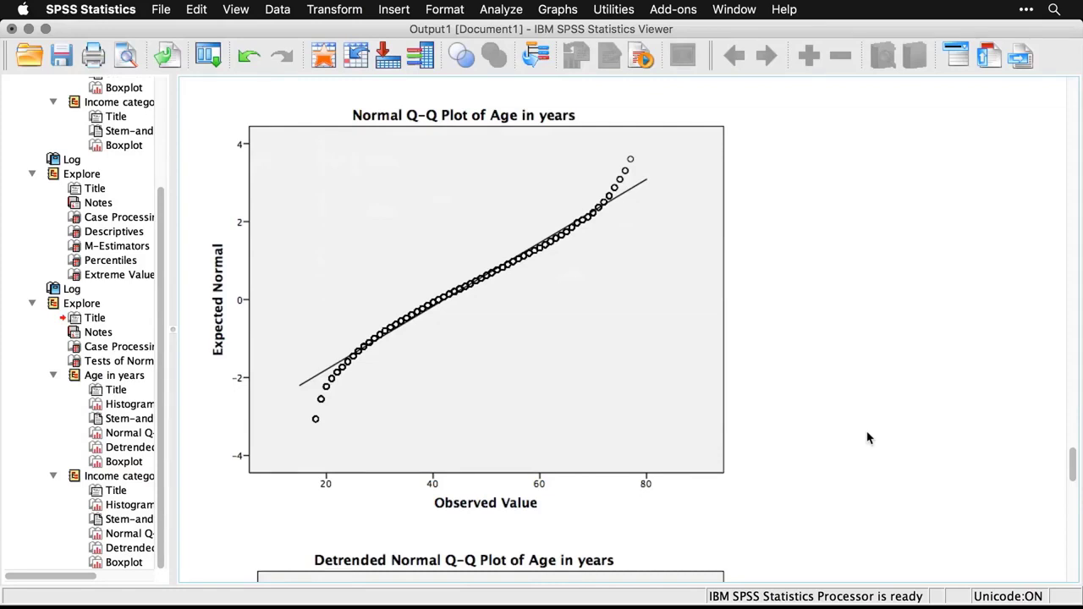
click(601, 441)
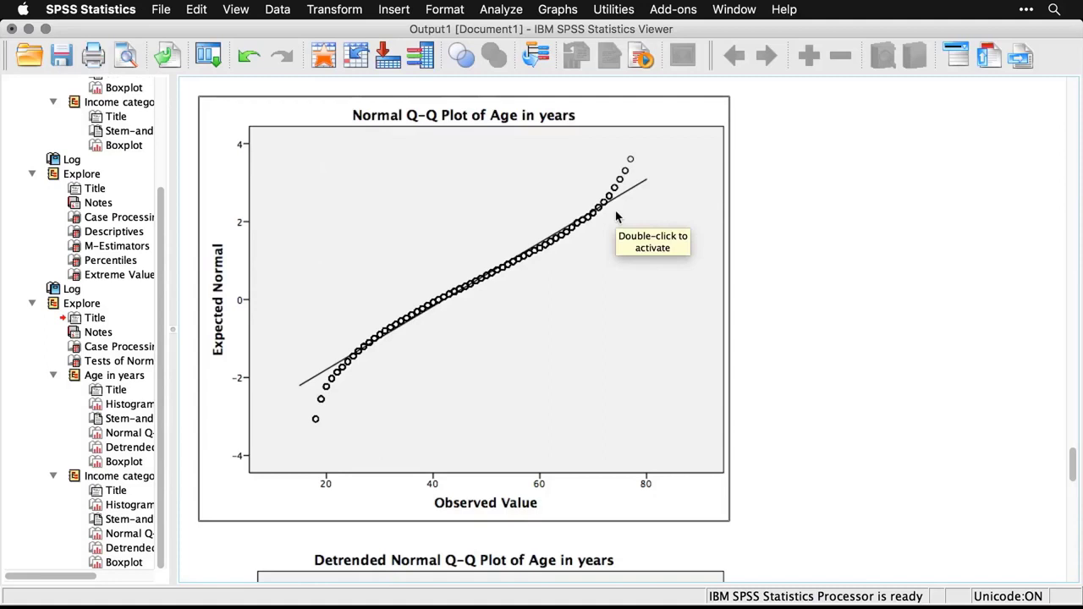
click(783, 314)
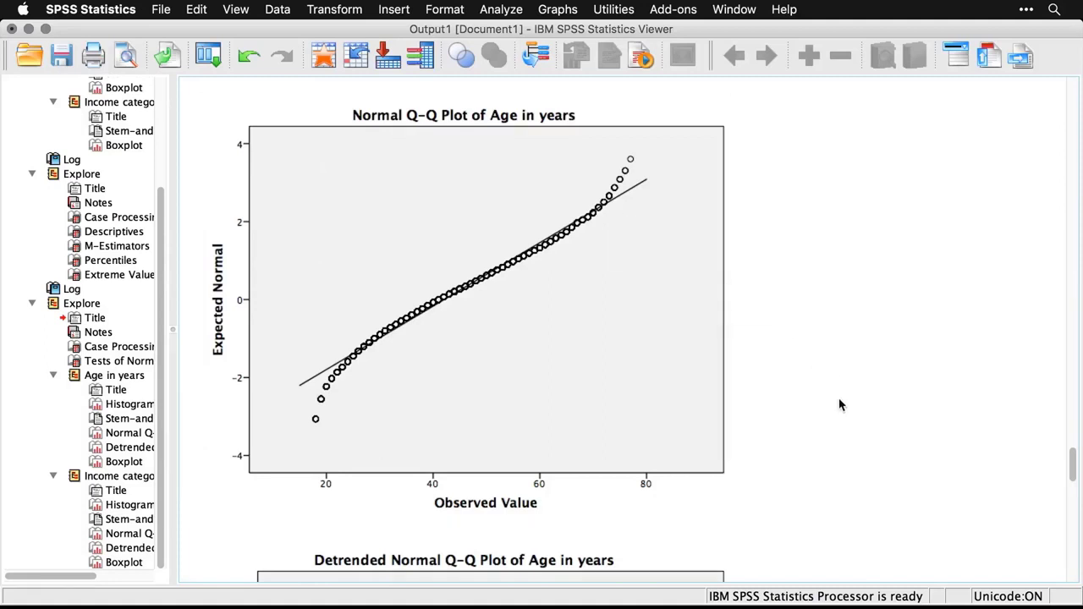
scroll(839, 405, down, 10)
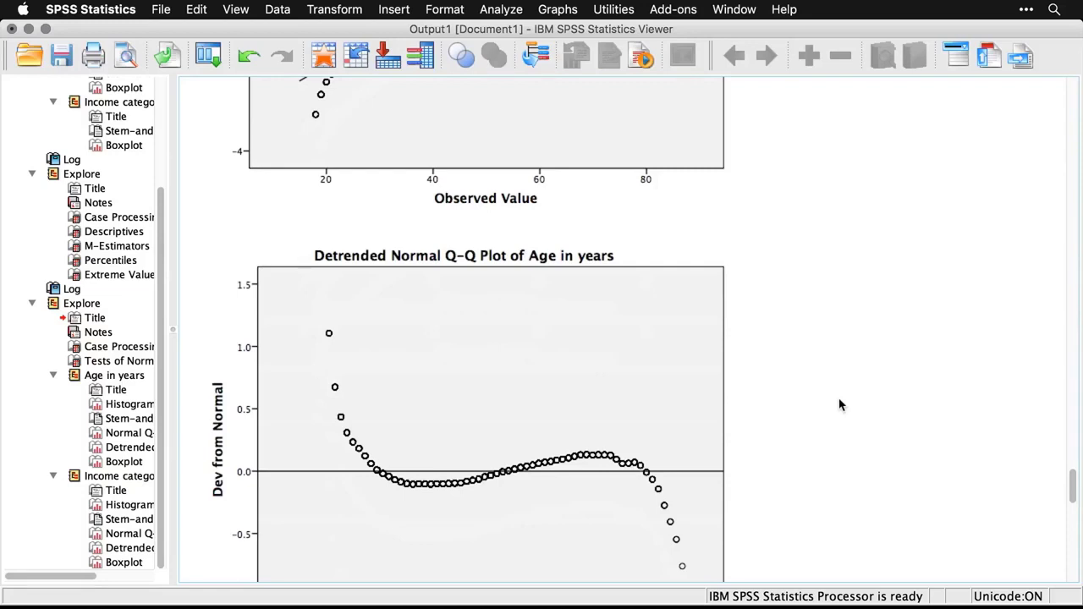
scroll(839, 404, down, 12)
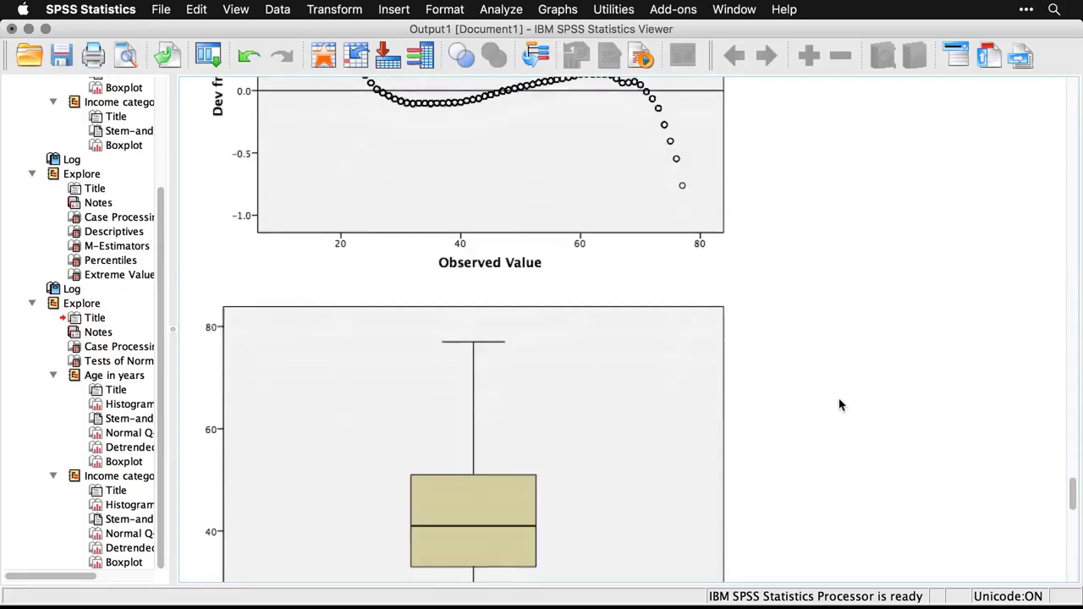
scroll(839, 405, down, 6)
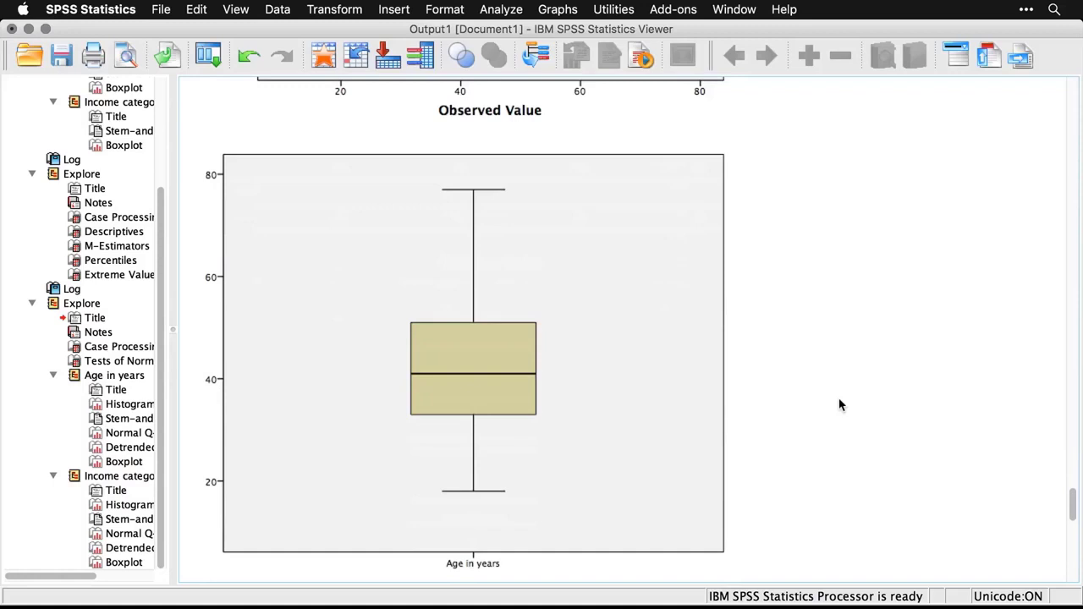
- Examine the Income category in thousands histogram, stem-and-leaf plot, normal and detrended Q-Q plots, and boxplot in the output
scroll(839, 405, down, 14)
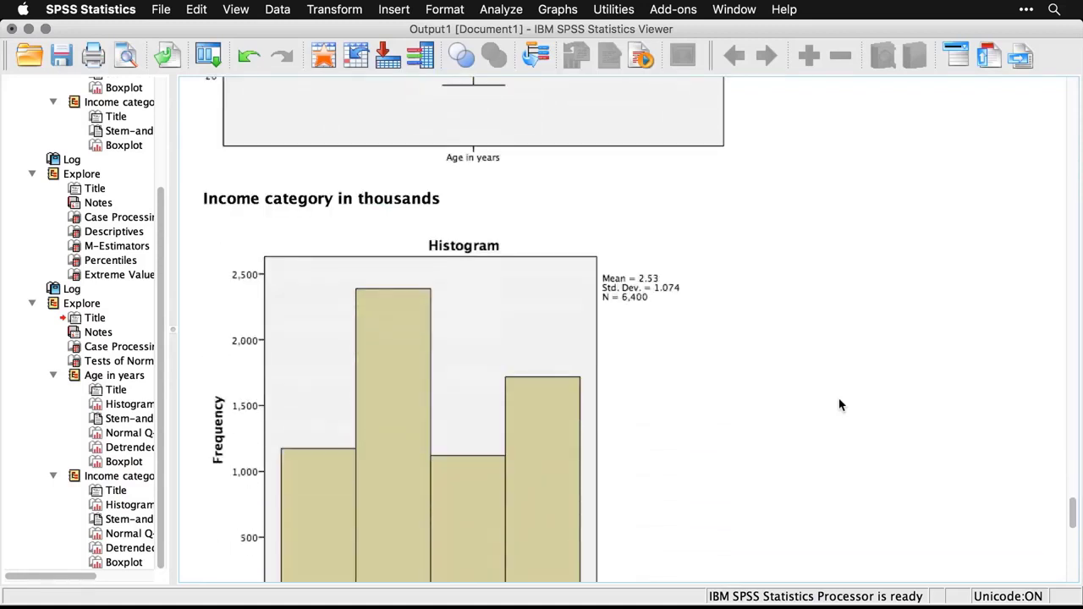
scroll(839, 405, down, 10)
scroll(840, 404, down, 15)
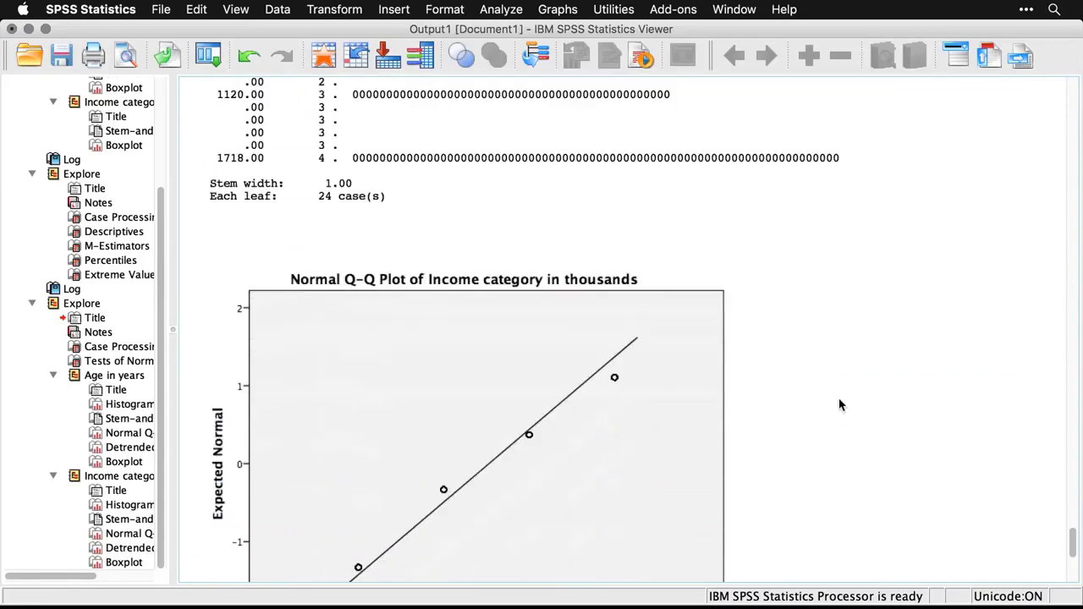
scroll(840, 404, down, 2)
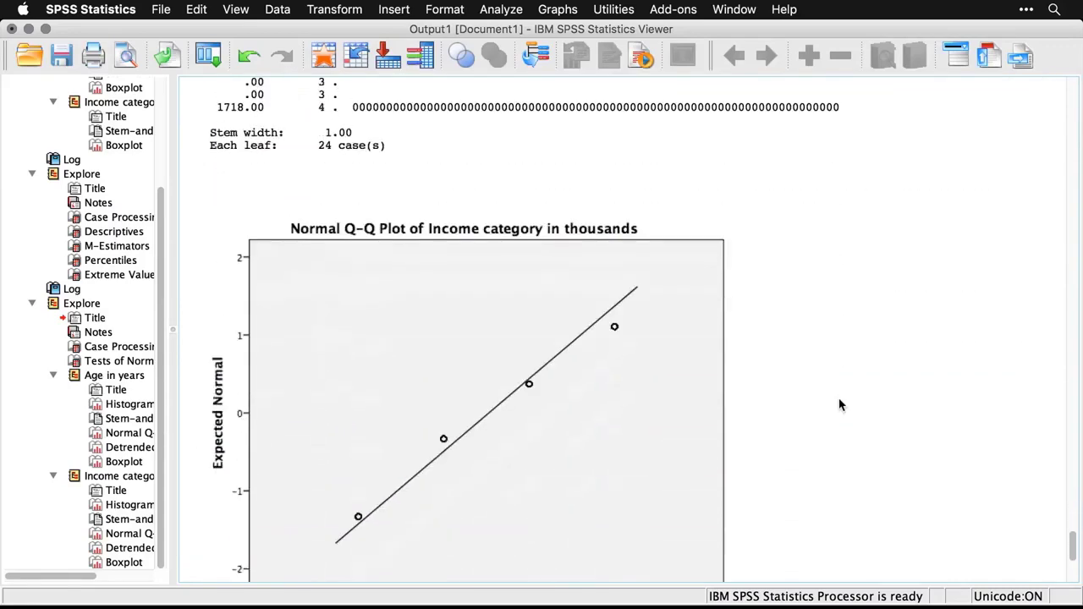
scroll(839, 404, down, 1)
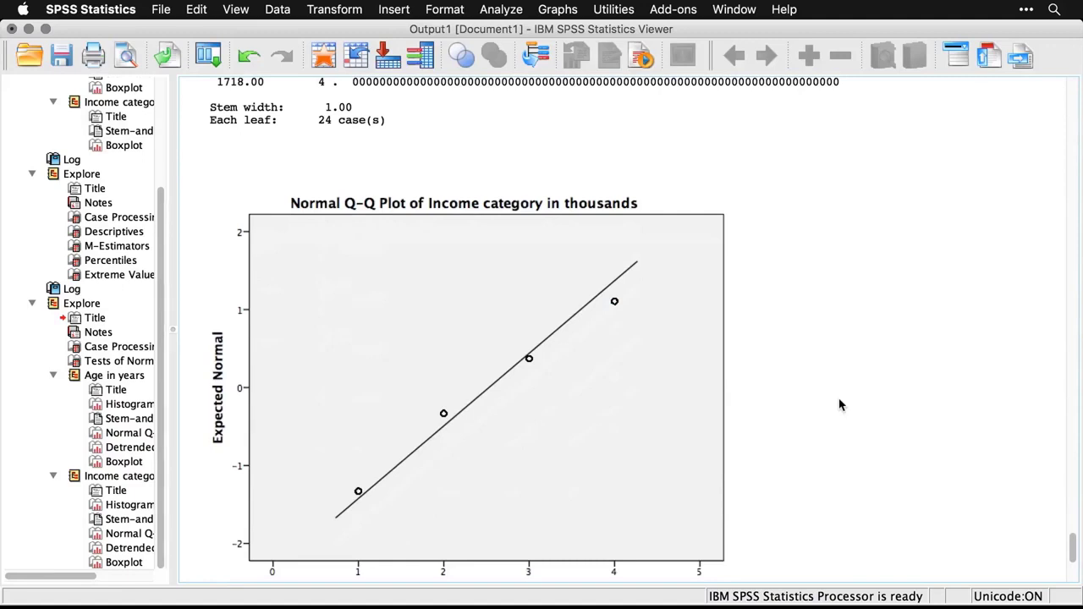
scroll(839, 404, down, 6)
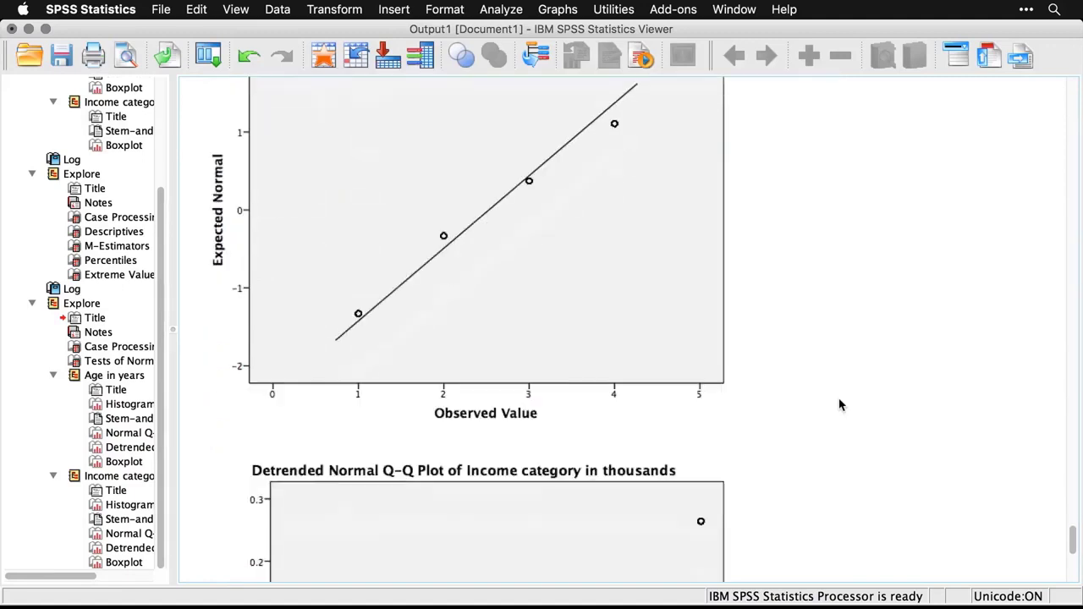
scroll(839, 405, down, 10)
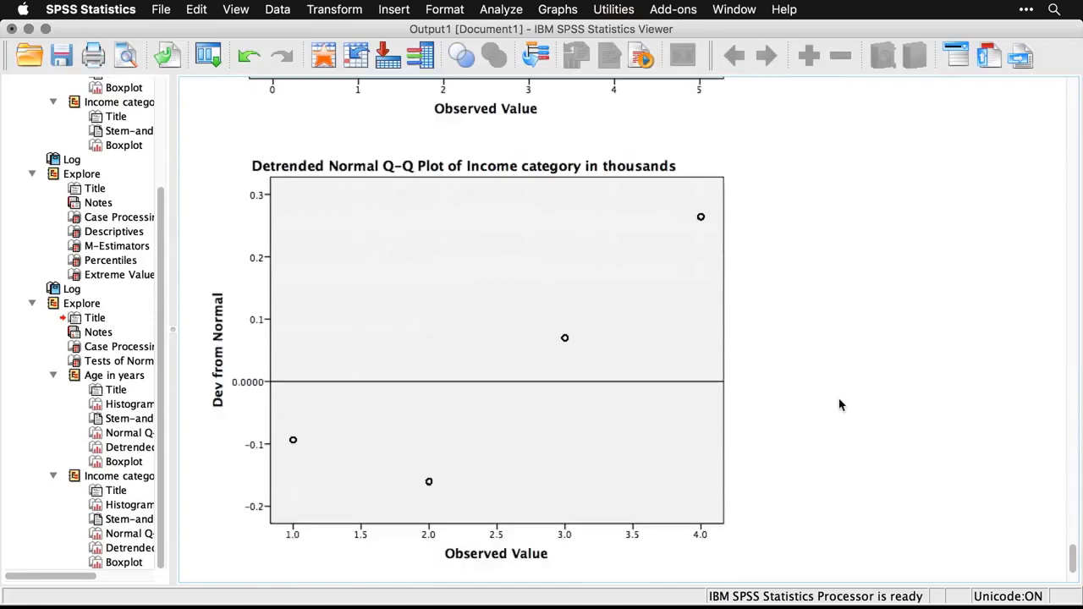
scroll(839, 404, down, 14)
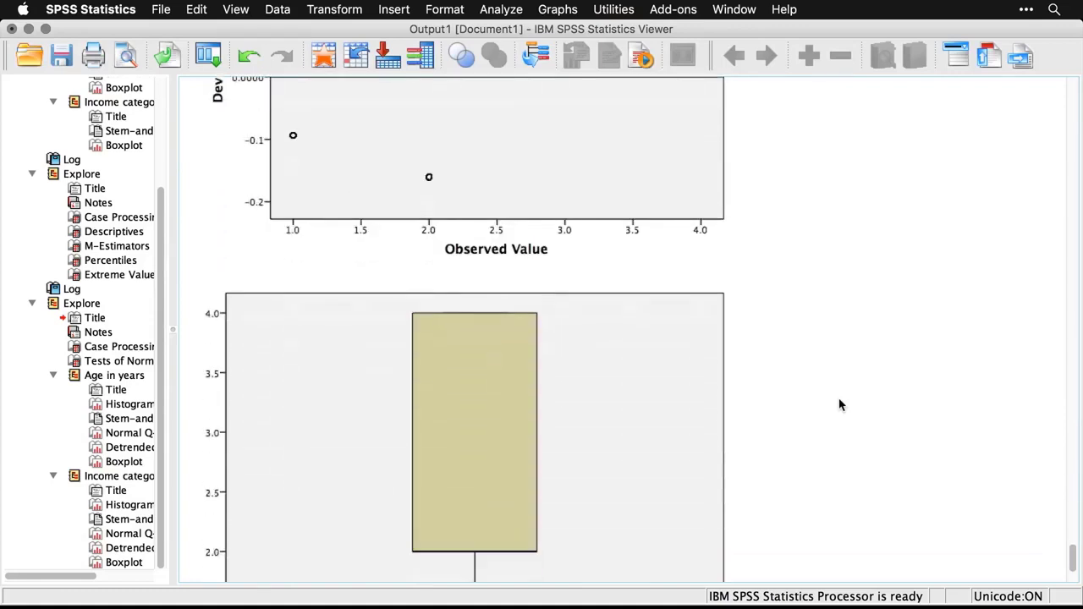
scroll(840, 404, down, 1)
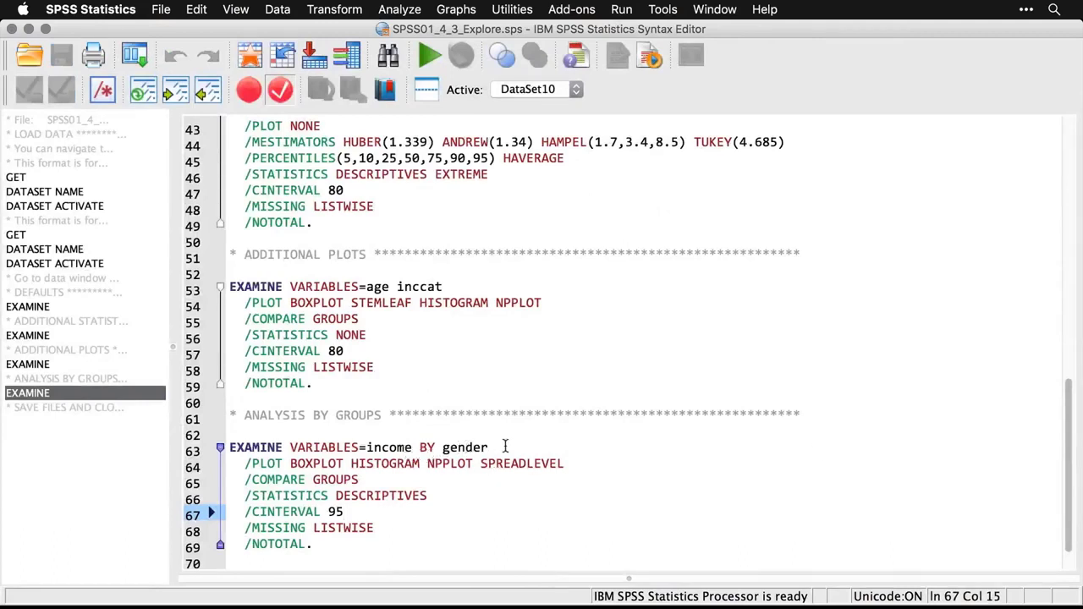
- Reset the recently used Explore analysis and assign Household income as the dependent variable and Gender as the factor
click(137, 55)
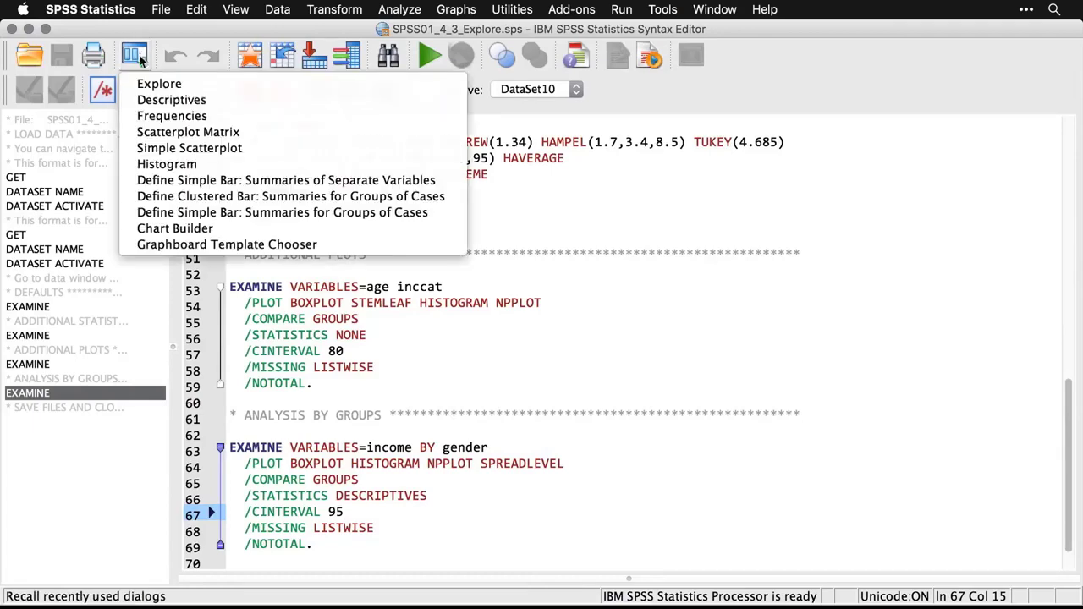
click(159, 84)
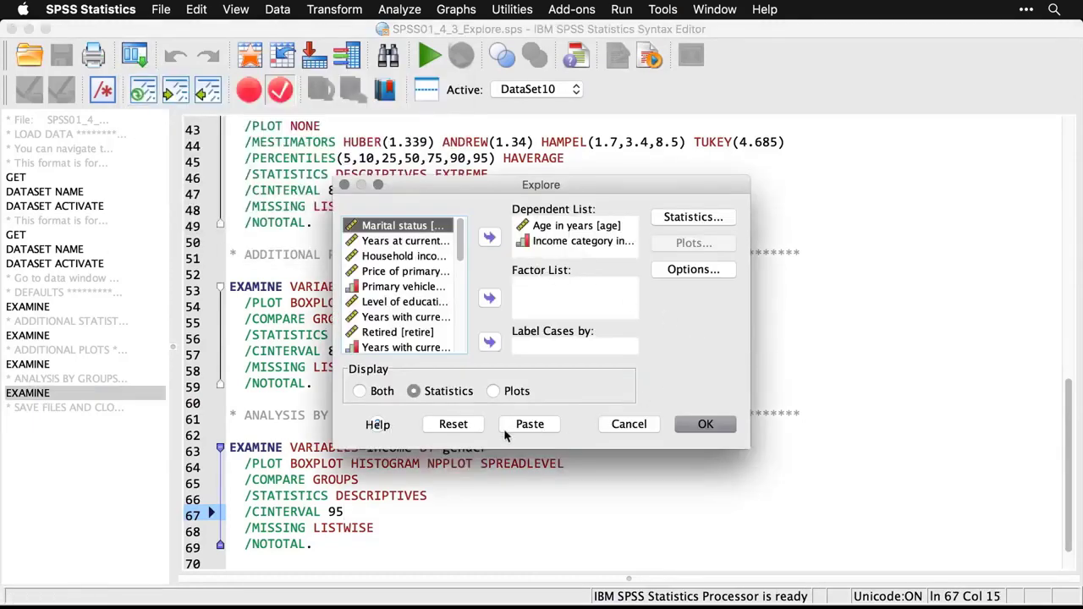
click(453, 425)
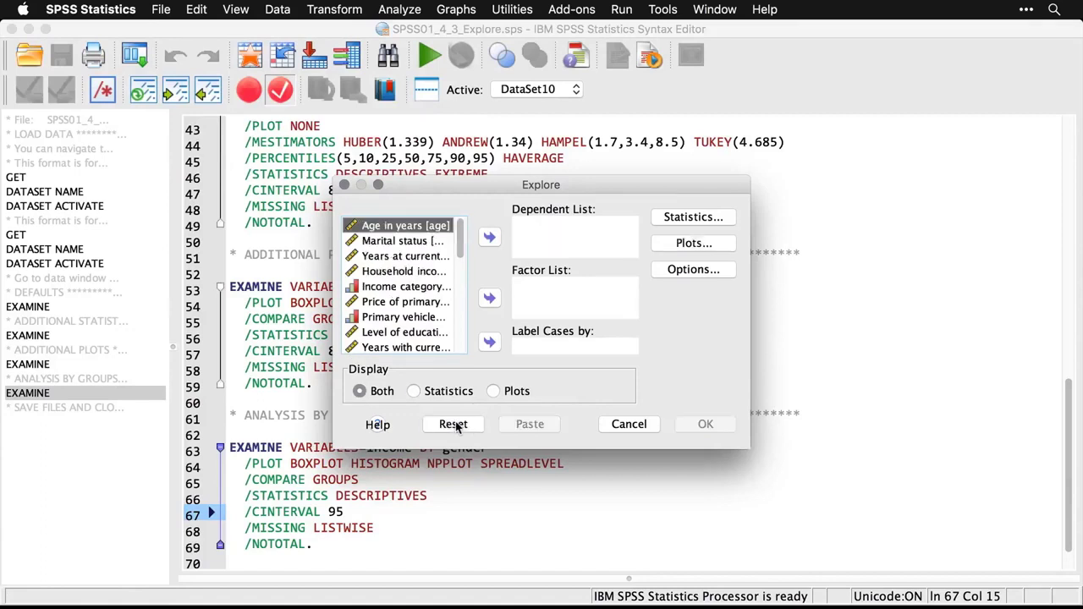
click(413, 273)
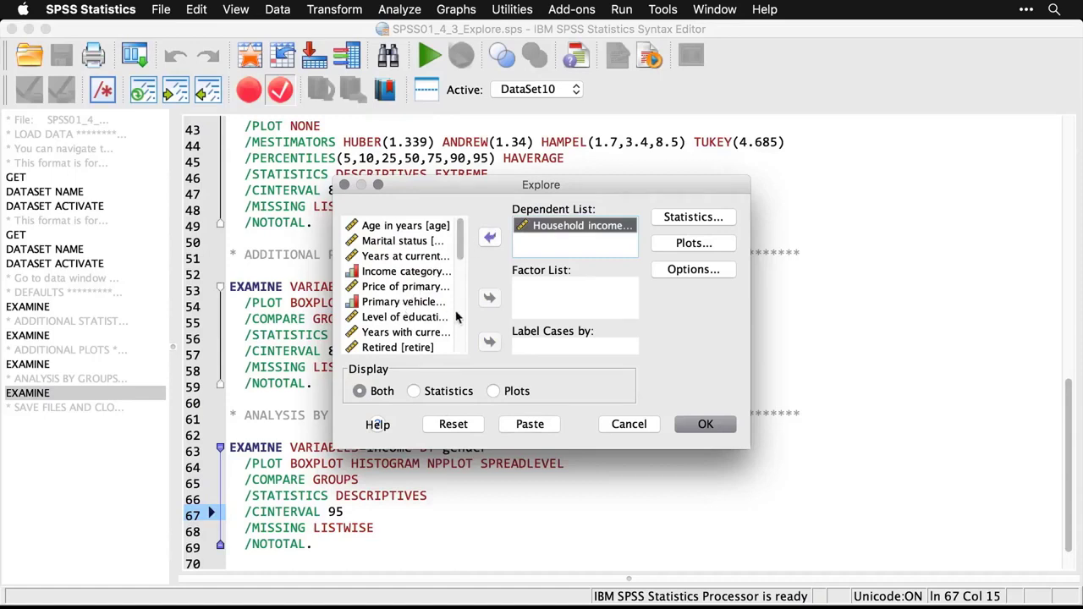
scroll(457, 317, down, 4)
click(381, 272)
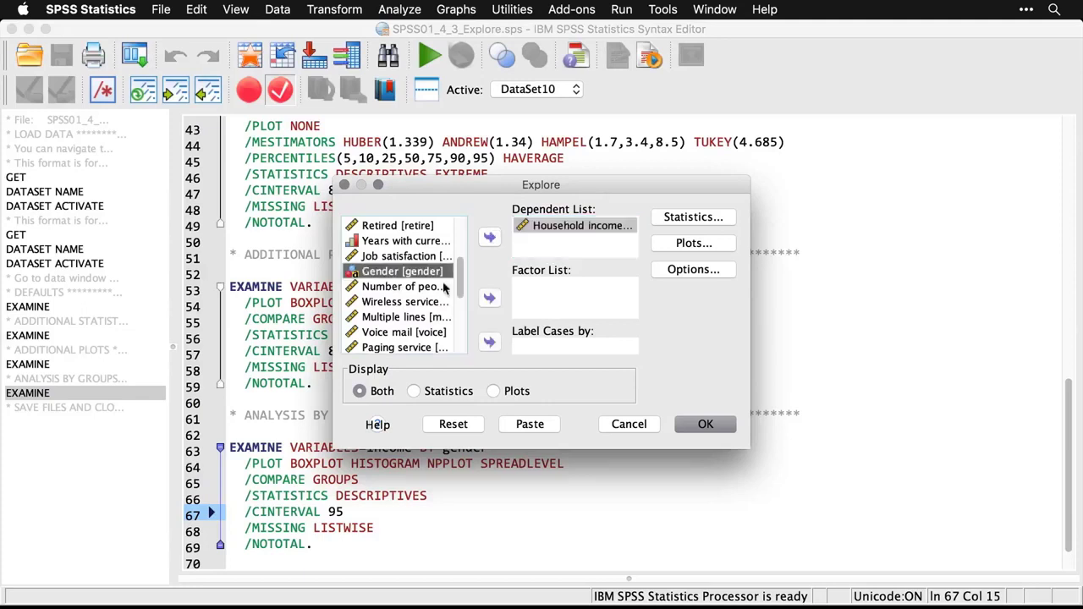
click(489, 300)
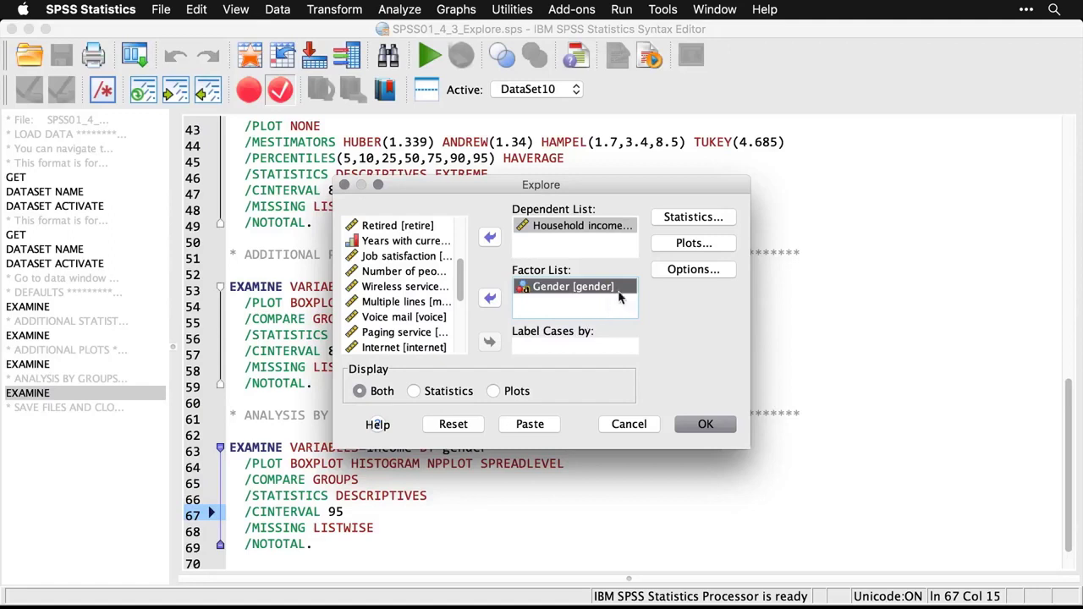
- Run Explore showing only plots, with histograms instead of stem-and-leaf, normality plots with tests, and spread vs level using power estimation
click(493, 391)
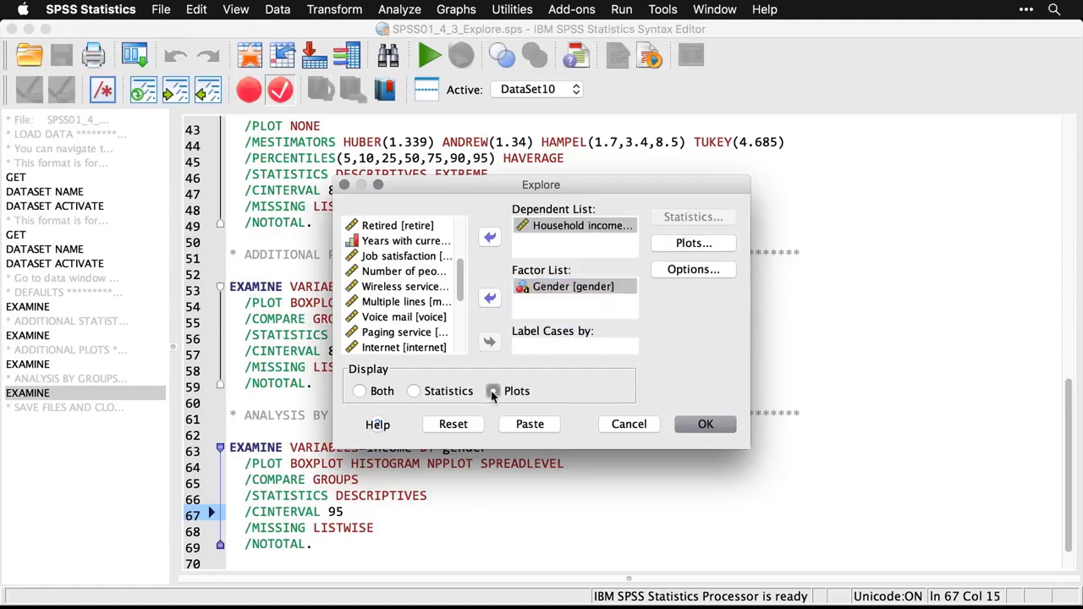
click(694, 243)
click(585, 219)
click(584, 240)
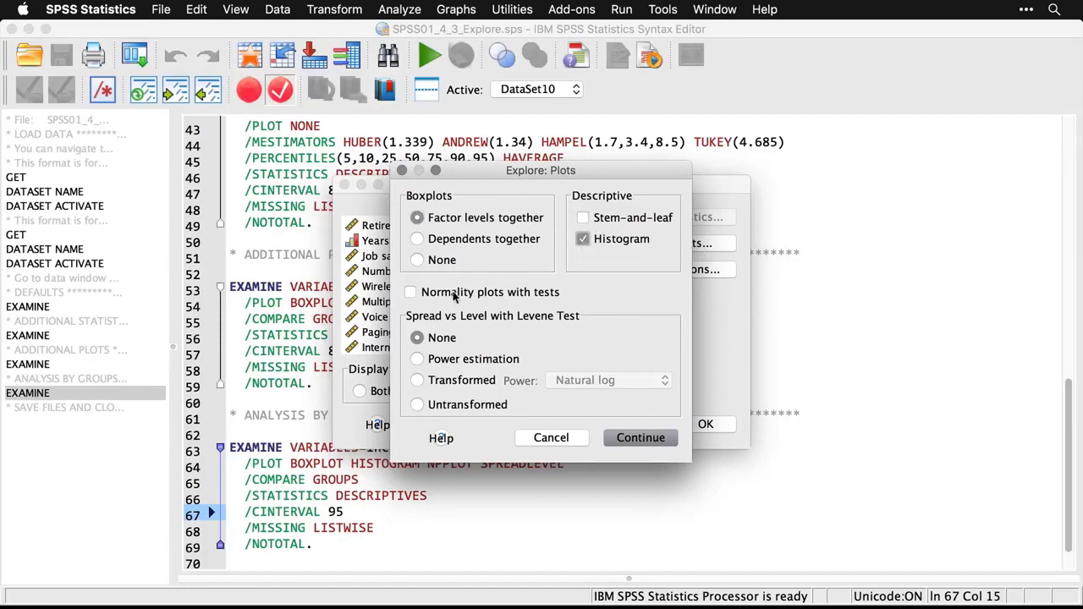
click(412, 293)
click(418, 360)
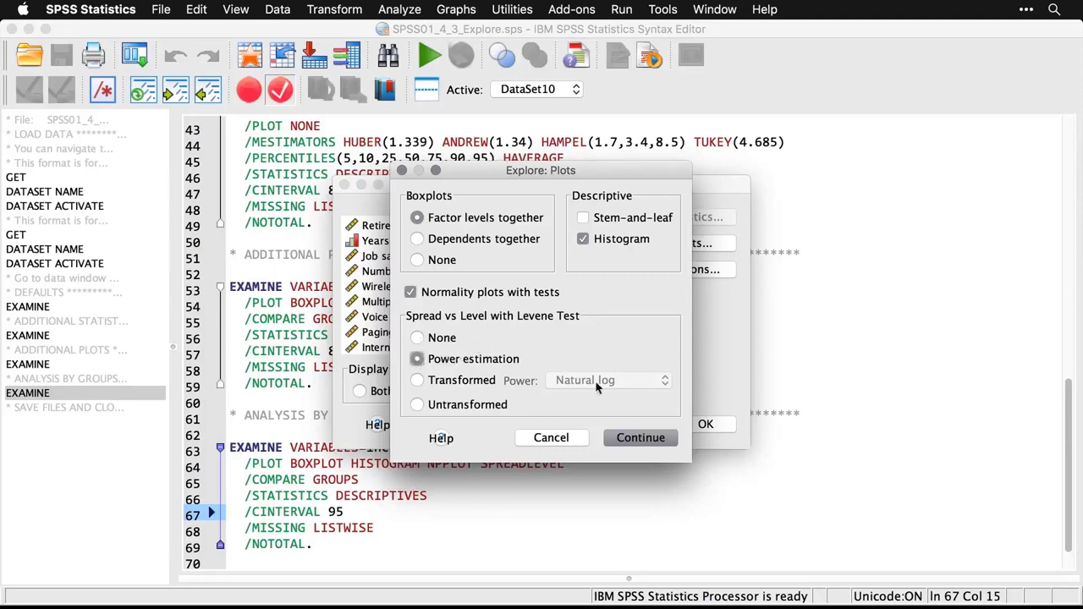
click(640, 438)
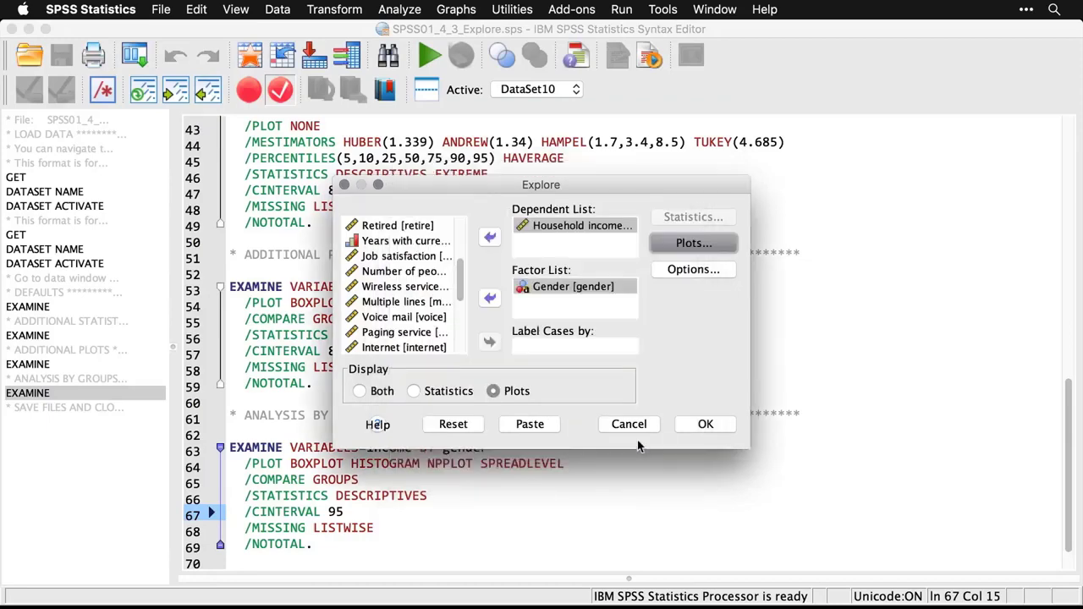
click(707, 423)
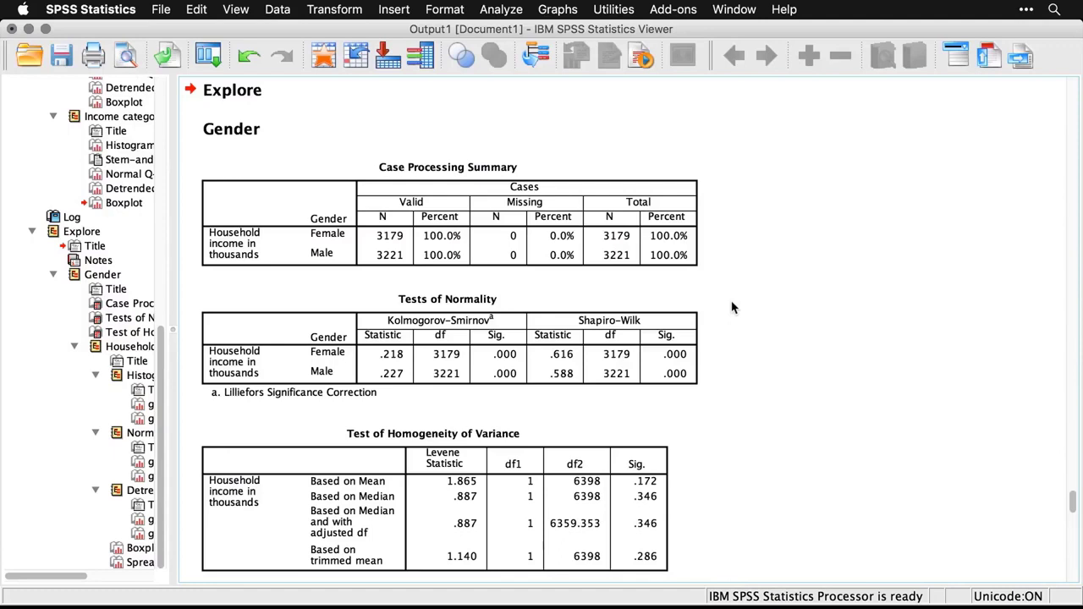
- Examine the Tests of Normality, the Test of Homogeneity of Variance and the female and male histograms for household income
click(686, 347)
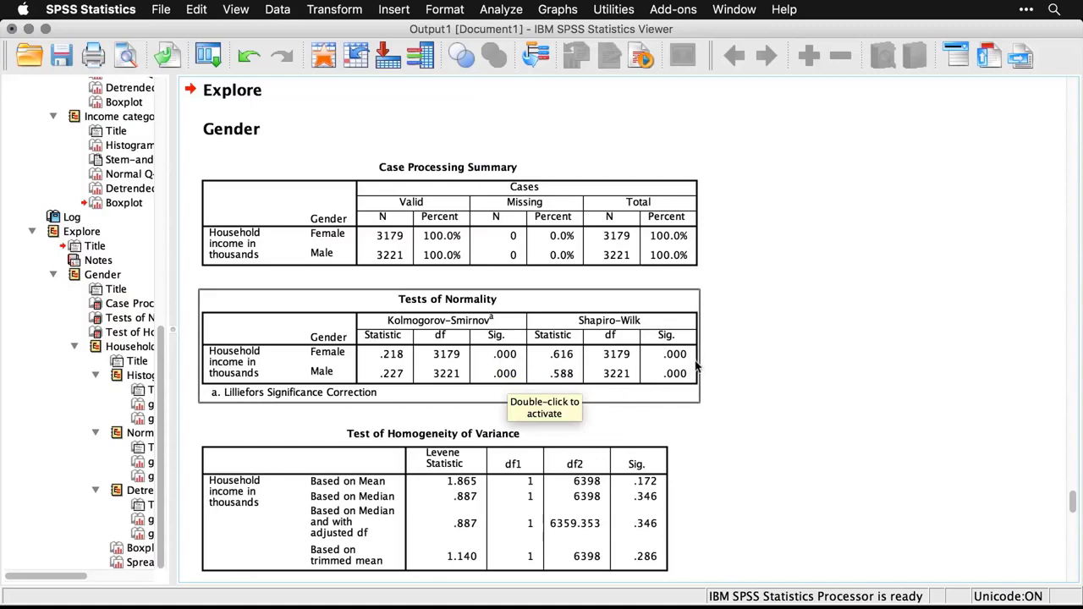
click(753, 399)
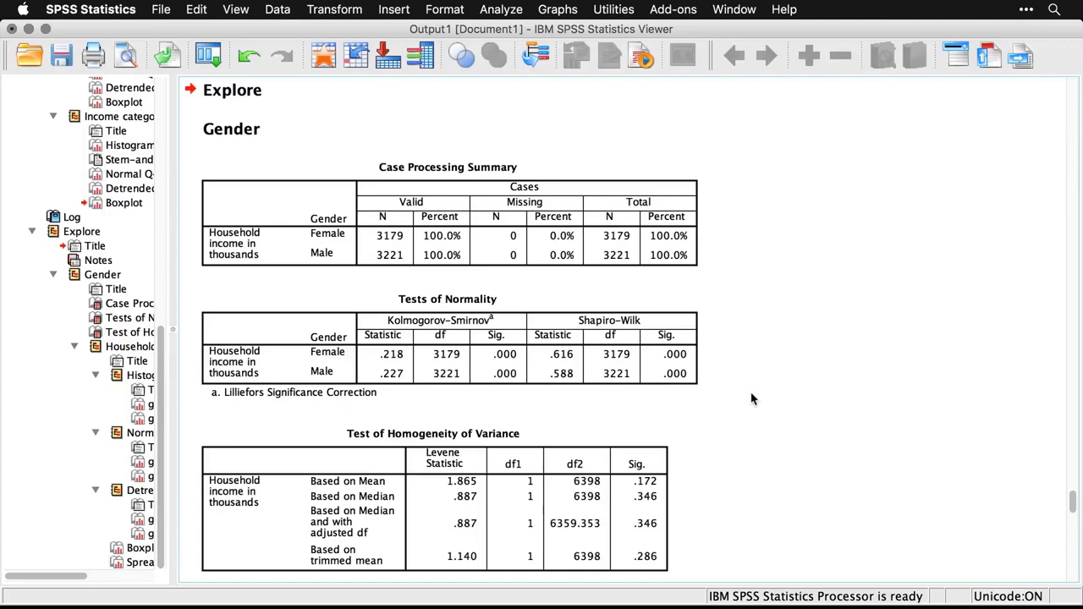
scroll(753, 399, down, 2)
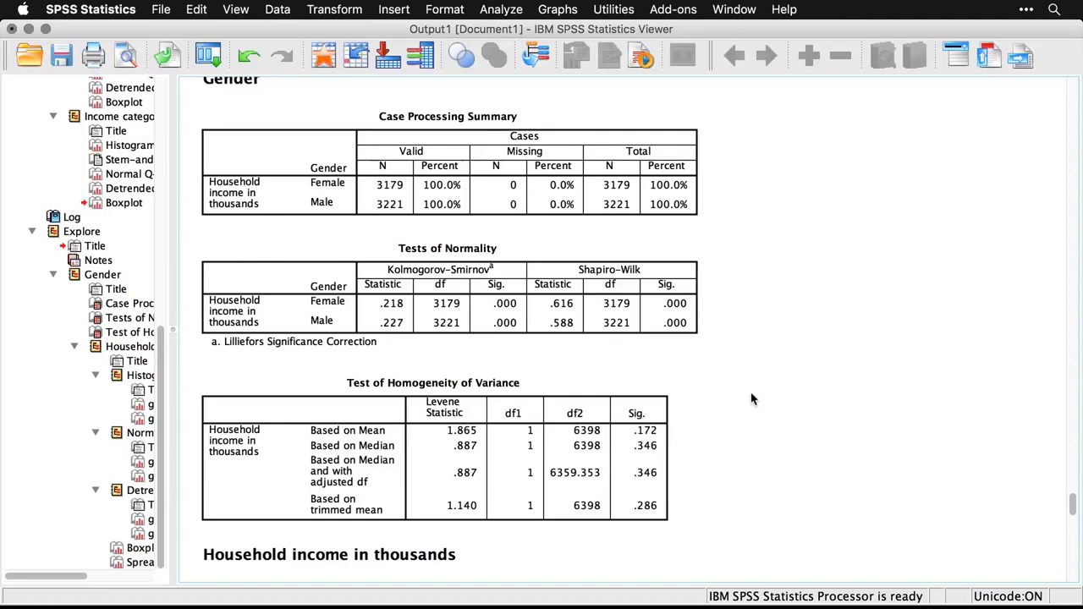
click(575, 449)
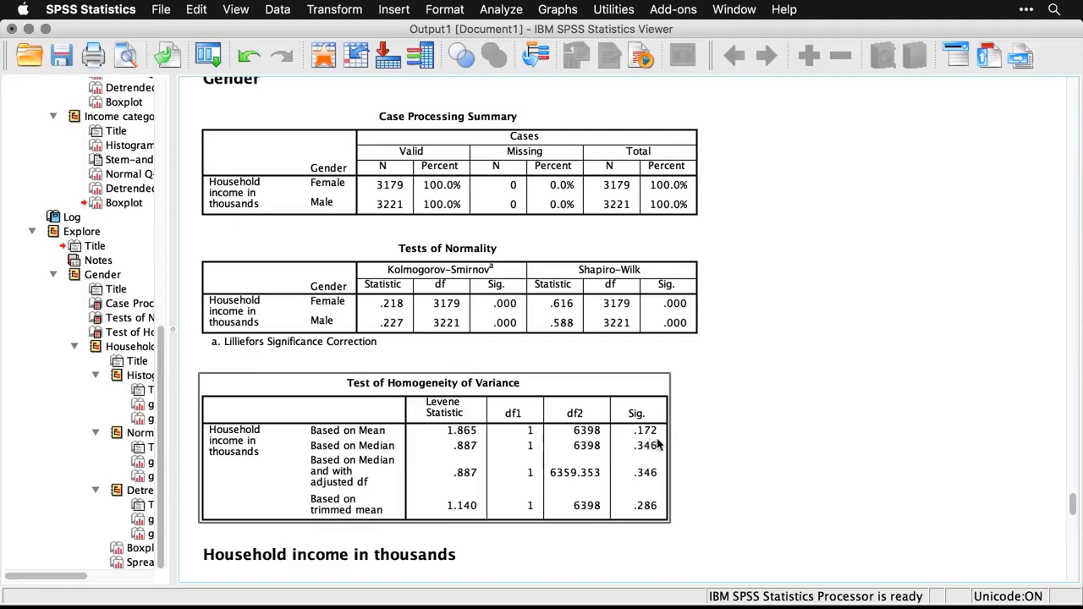
click(715, 526)
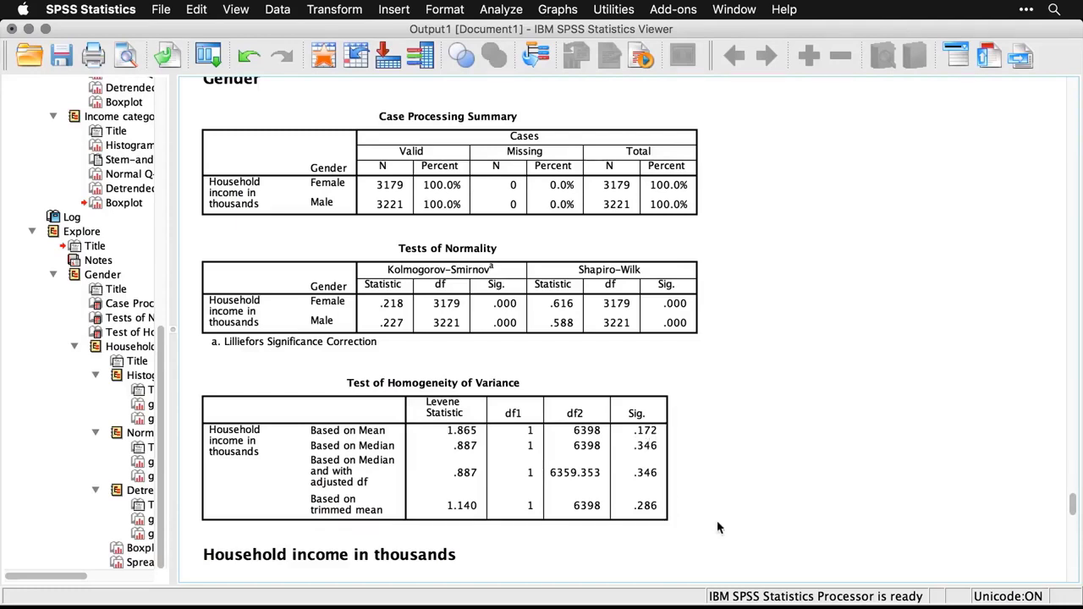
scroll(718, 528, down, 4)
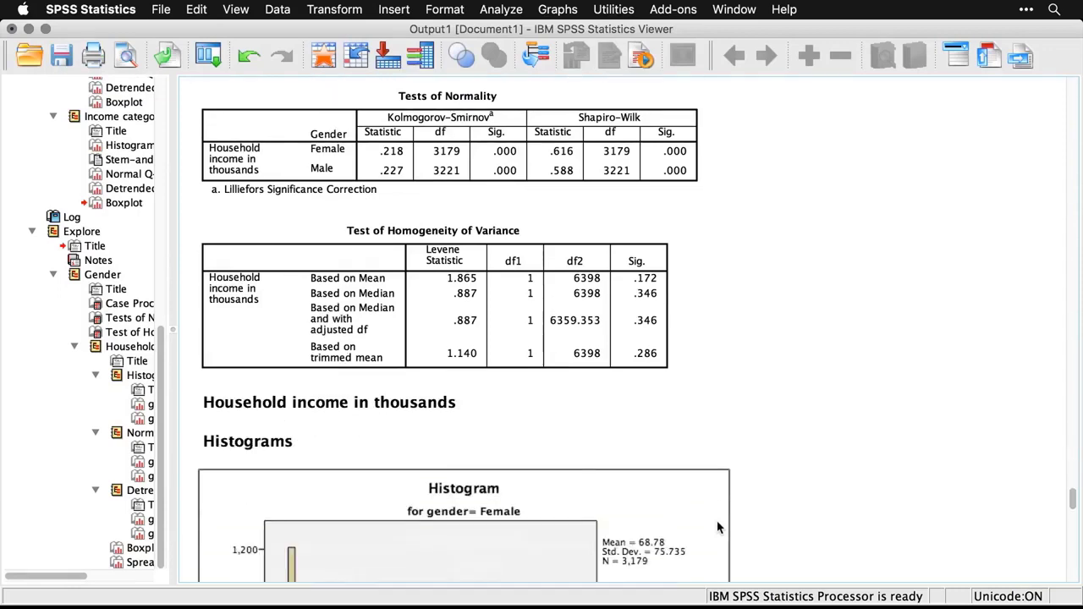
scroll(717, 528, down, 6)
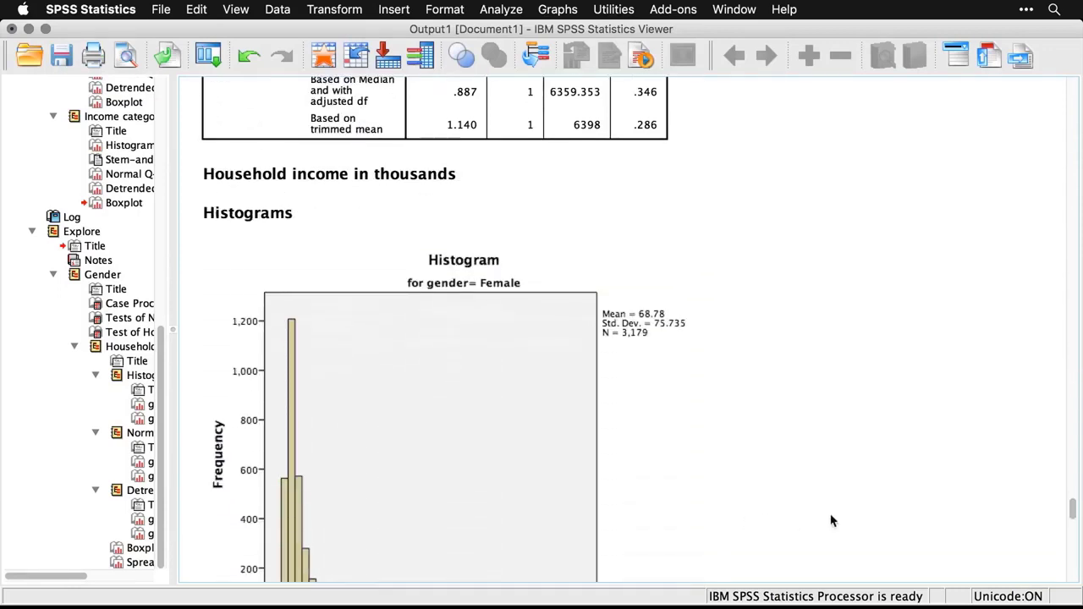
scroll(831, 520, down, 3)
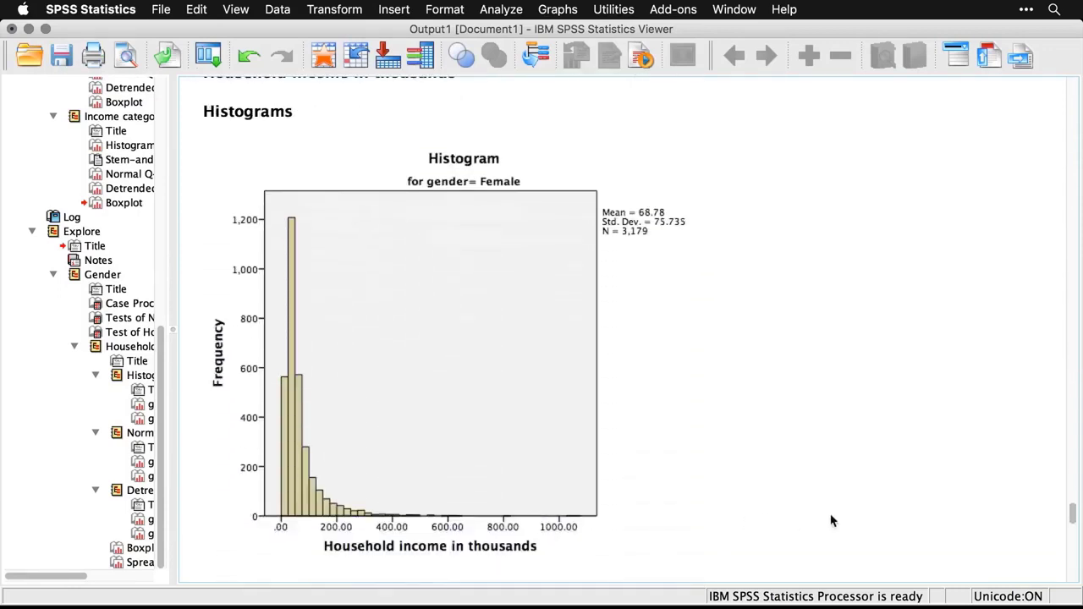
scroll(831, 521, down, 12)
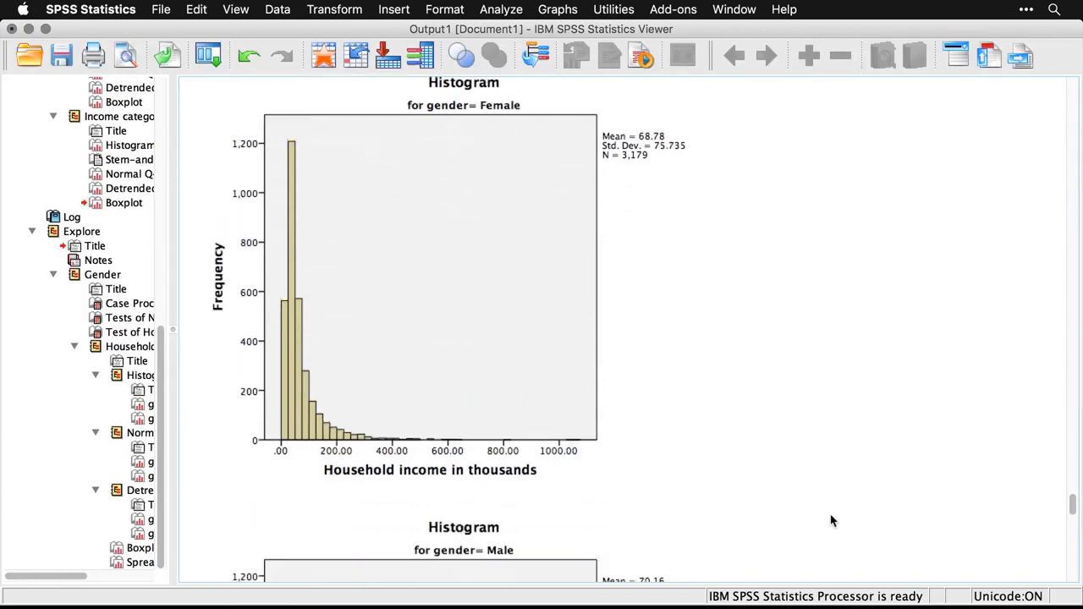
scroll(831, 521, down, 1)
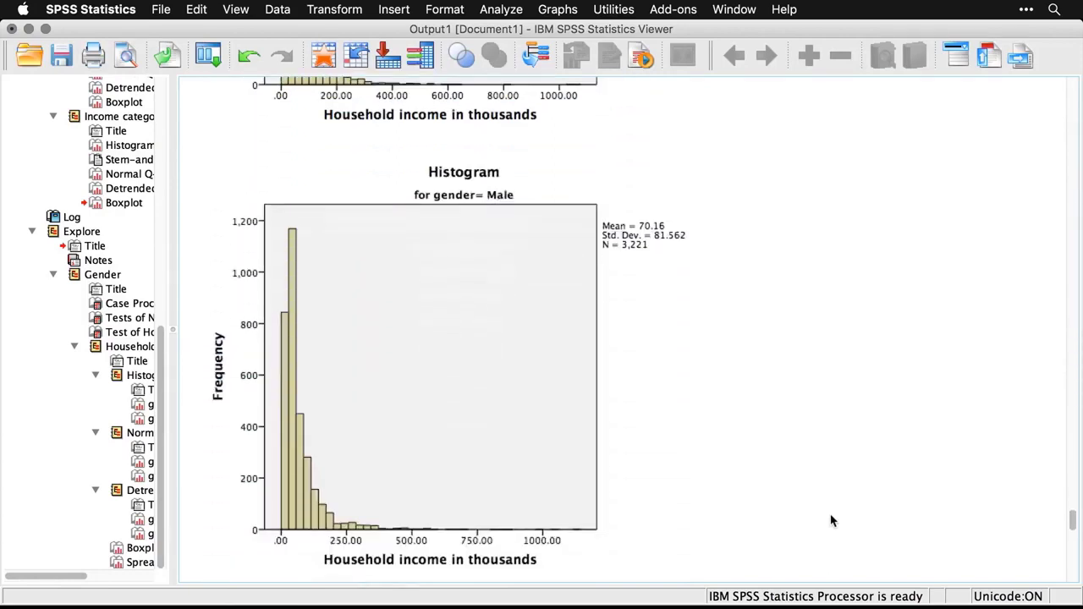
- Examine the normal and detrended normal Q-Q plots of household income for the female and male groups
scroll(831, 521, down, 13)
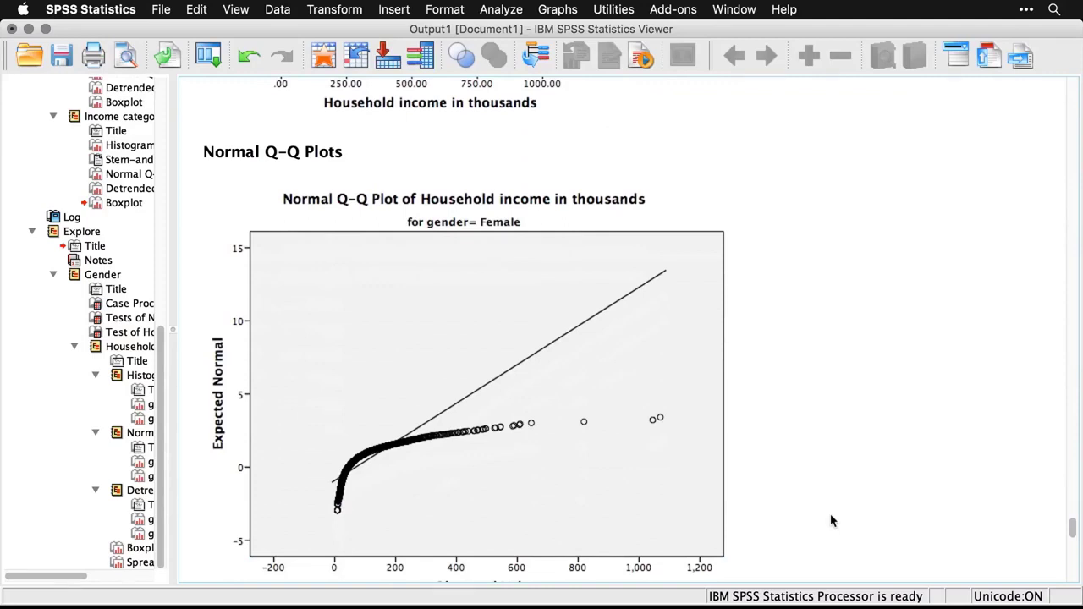
click(625, 527)
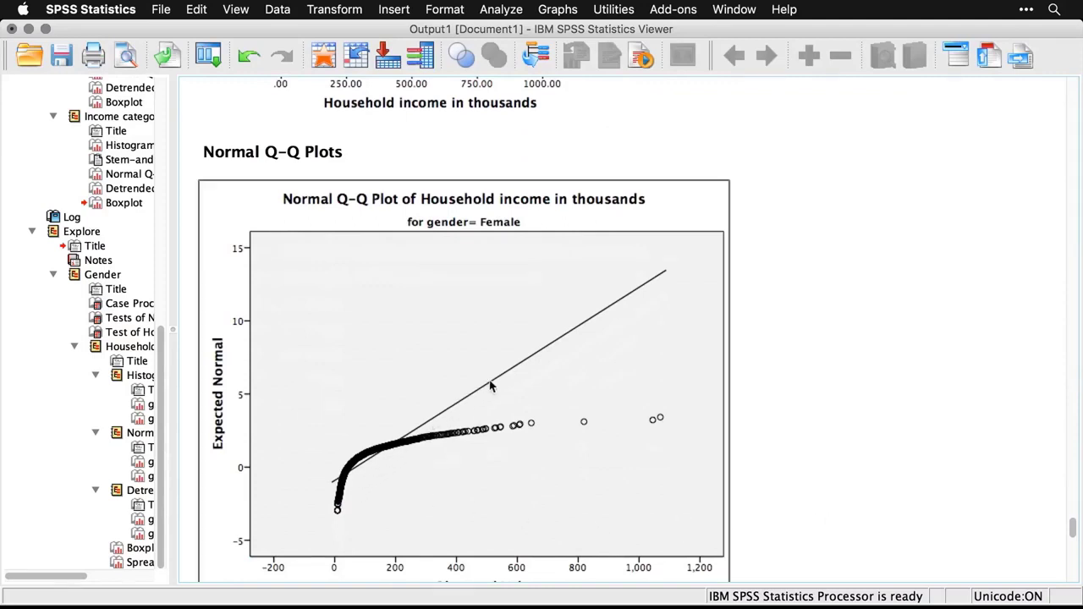
click(803, 486)
click(682, 519)
click(843, 495)
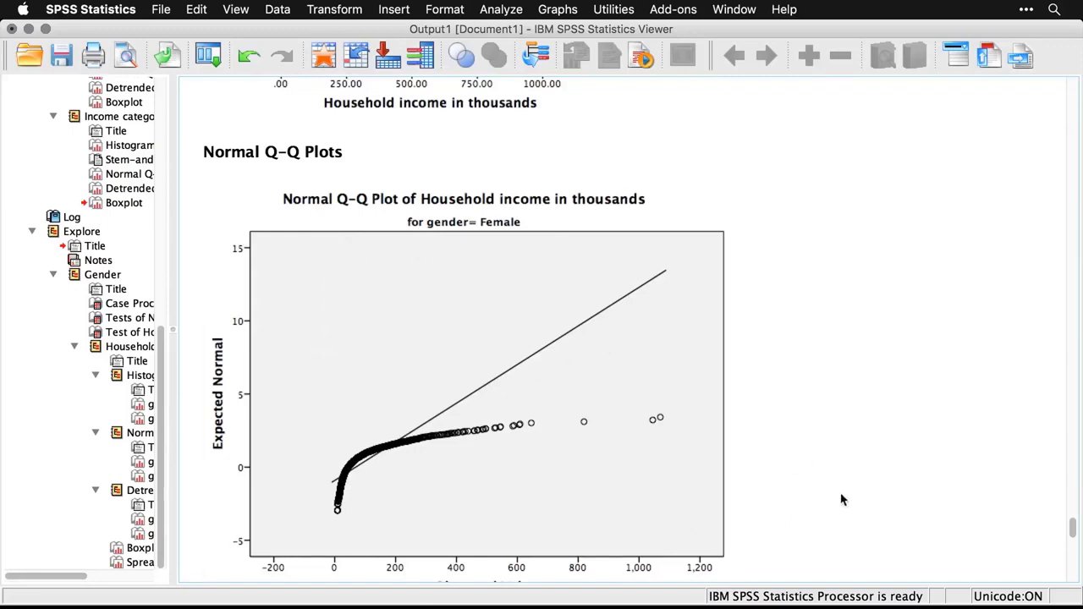
scroll(842, 499, down, 10)
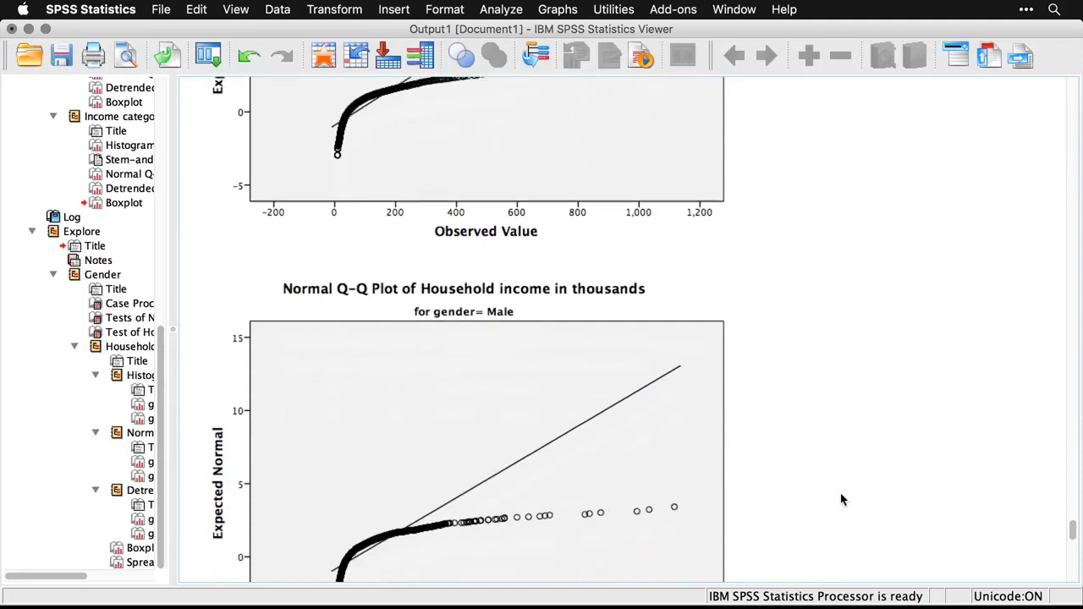
scroll(842, 499, down, 12)
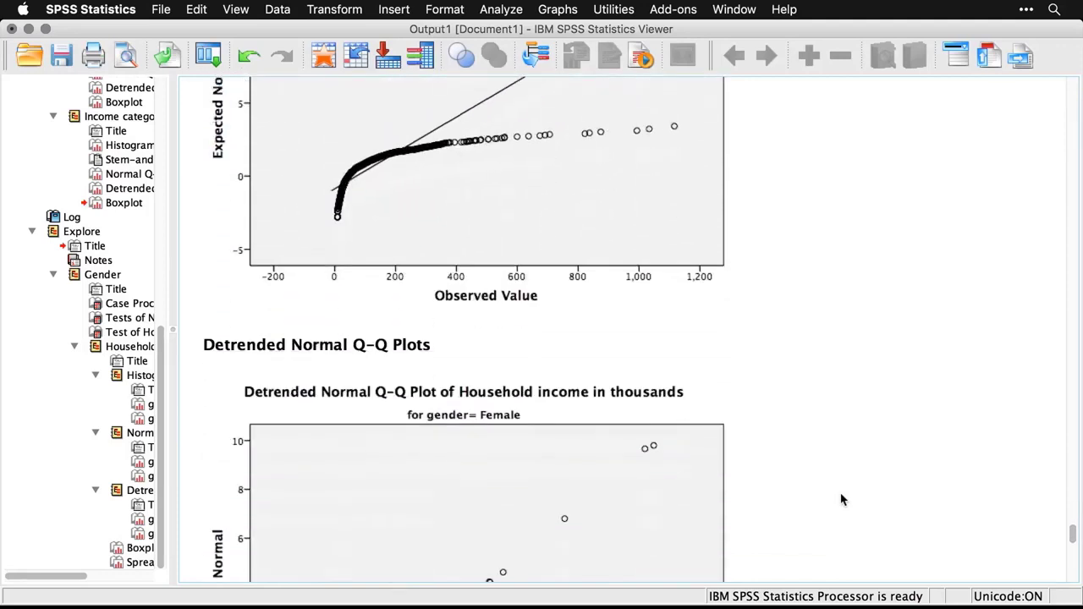
scroll(842, 499, down, 6)
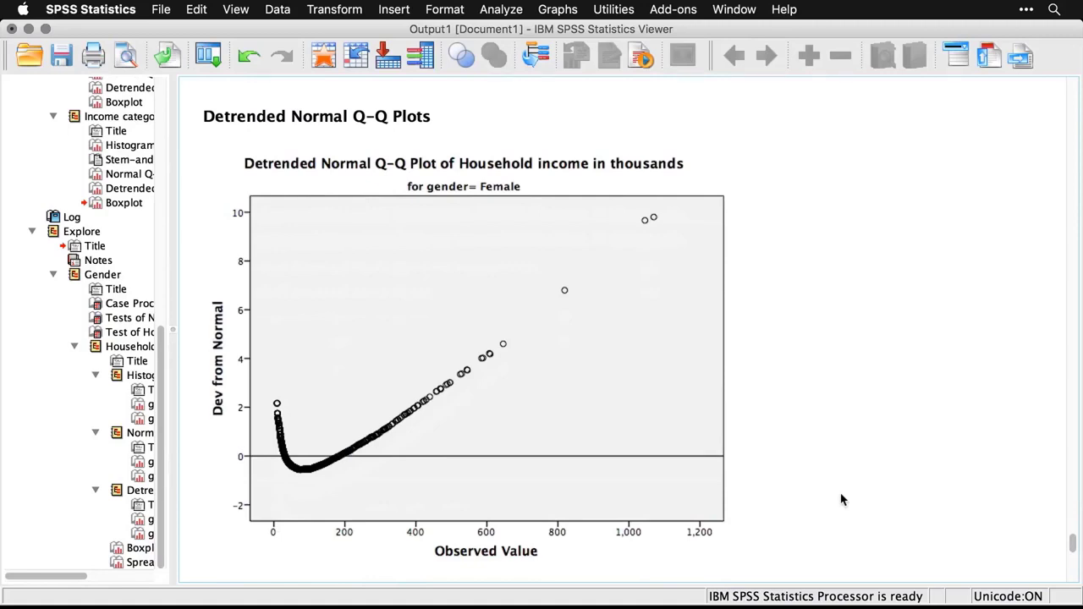
scroll(842, 500, down, 10)
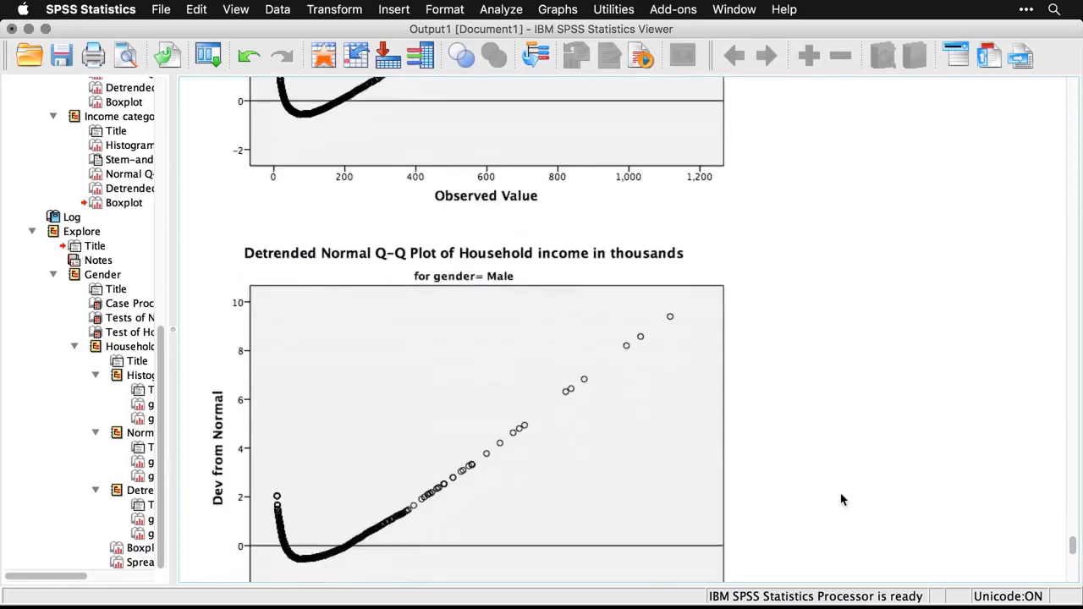
scroll(842, 500, down, 12)
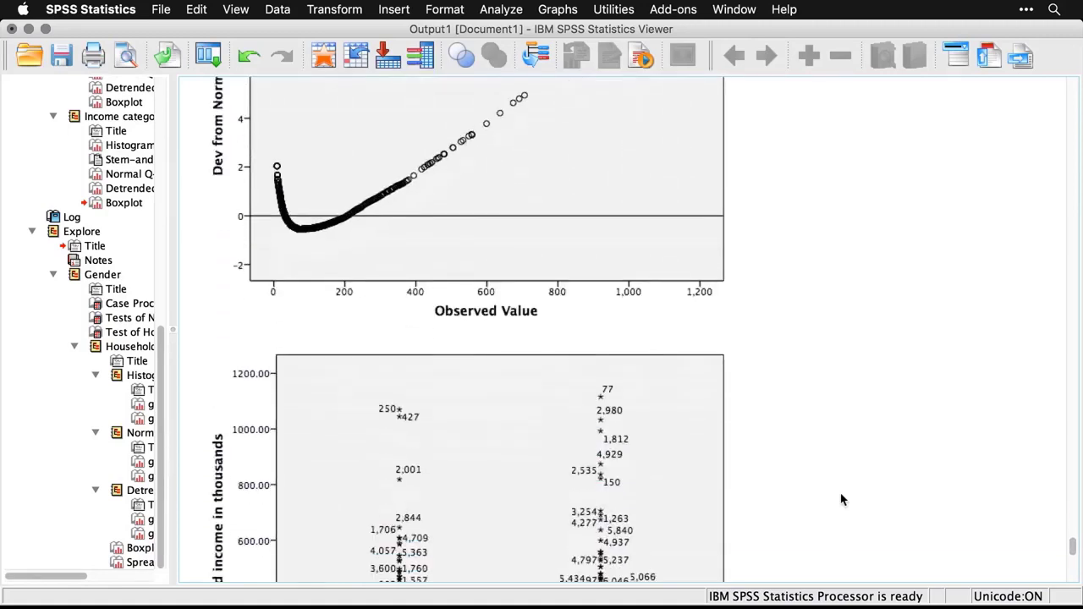
- Hide the case-number data labels in the boxplot of household income by gender and close the chart editor
scroll(842, 499, down, 4)
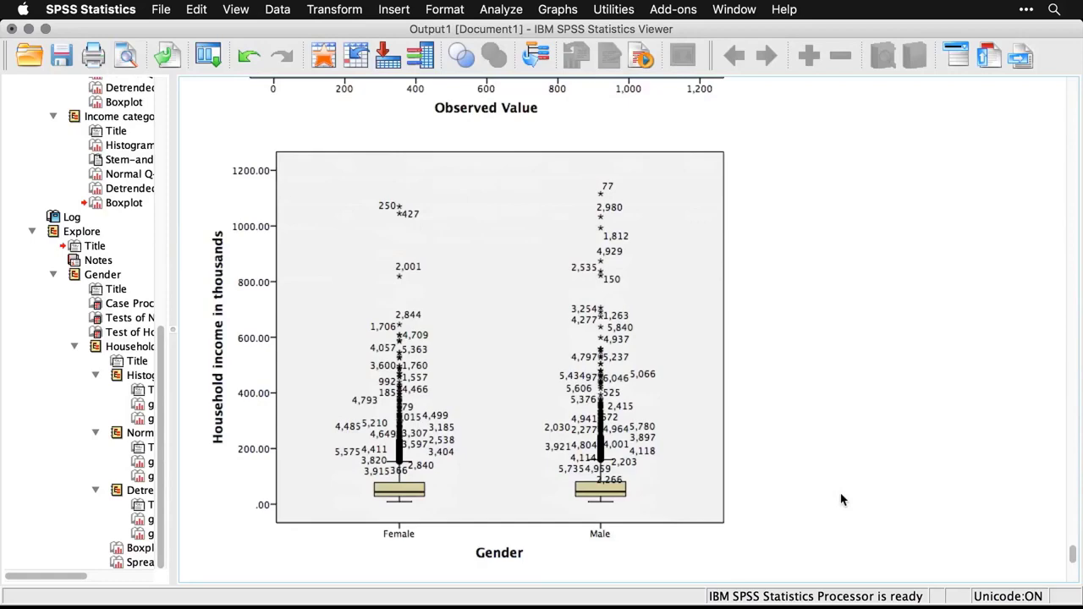
click(584, 387)
double_click(581, 385)
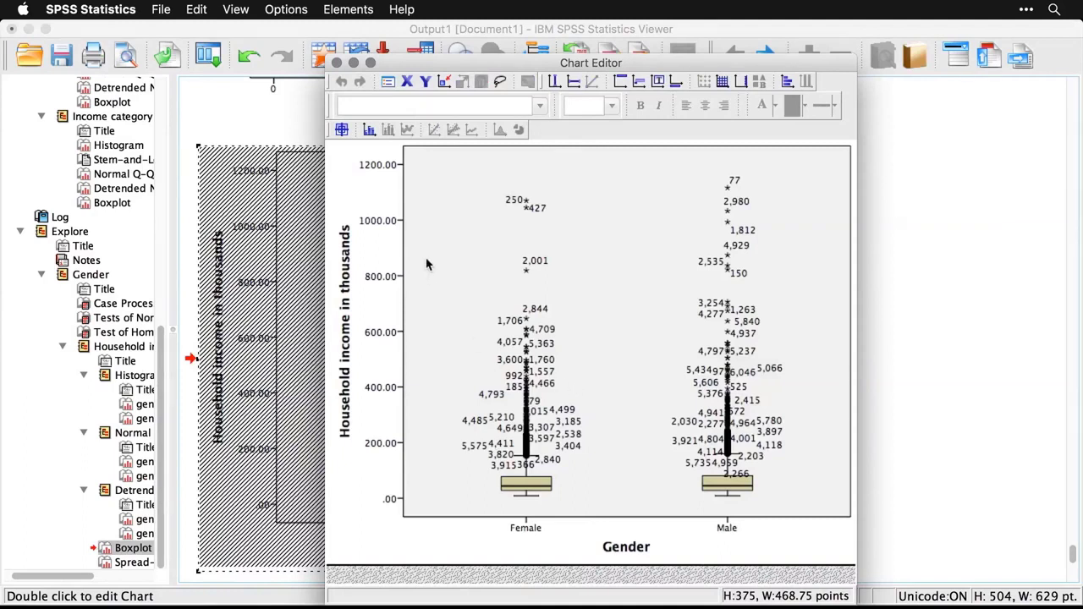
click(369, 131)
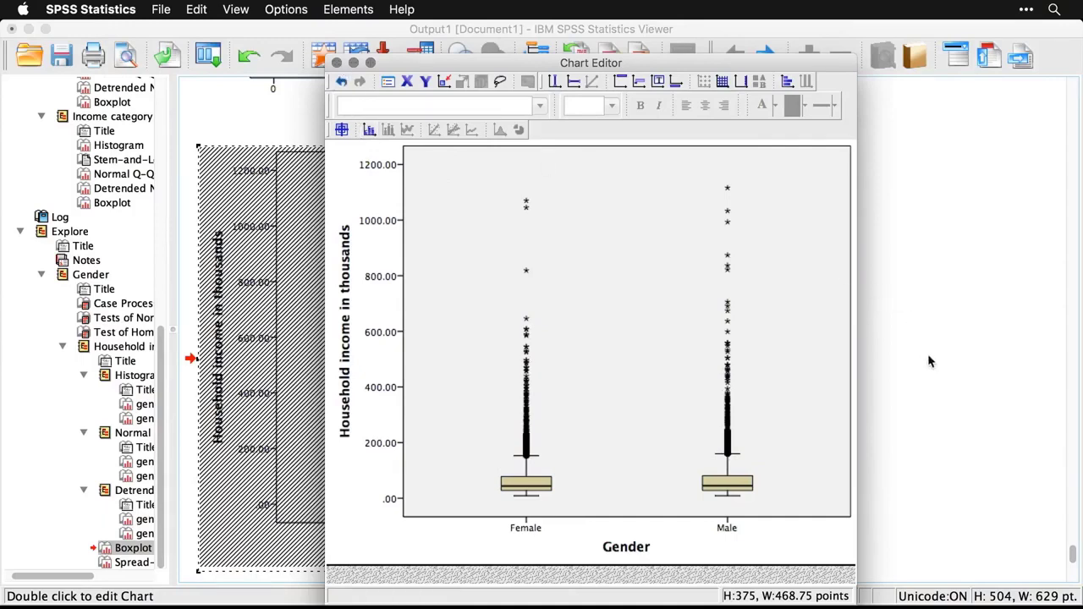
key(super+w)
click(886, 415)
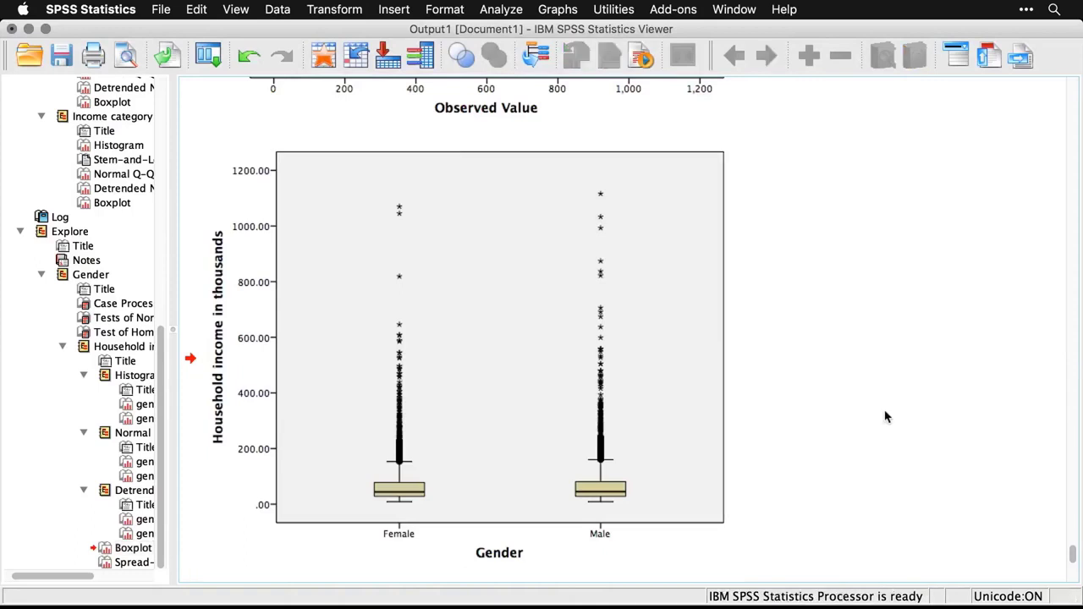
- Examine the Spread vs. Level Plot of income by gender, including its slope and power for transformation
scroll(886, 416, down, 10)
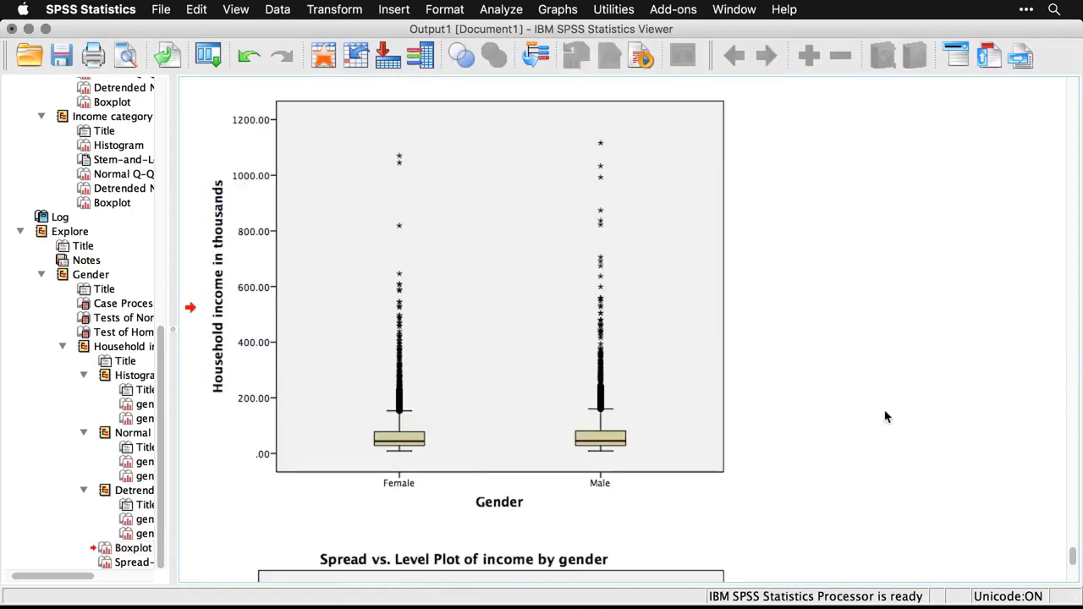
scroll(886, 416, down, 3)
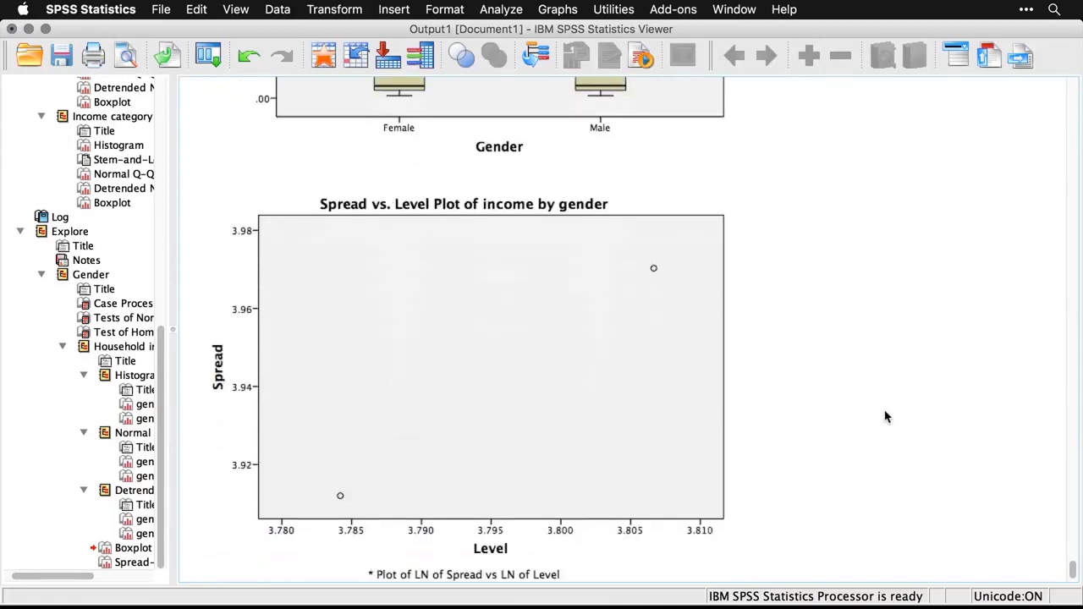
scroll(886, 415, down, 2)
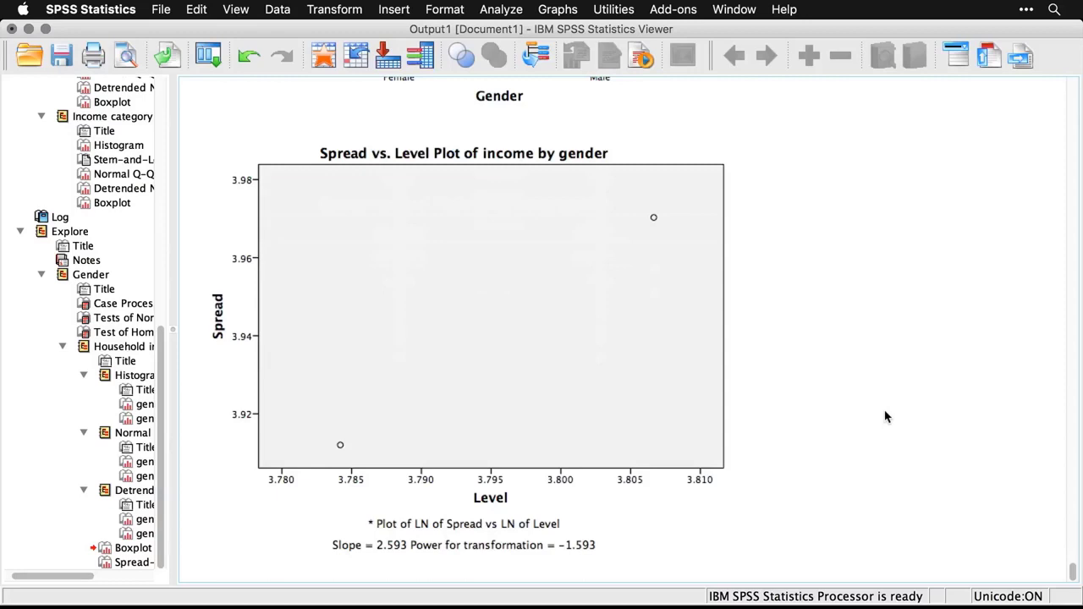
scroll(886, 416, down, 1)
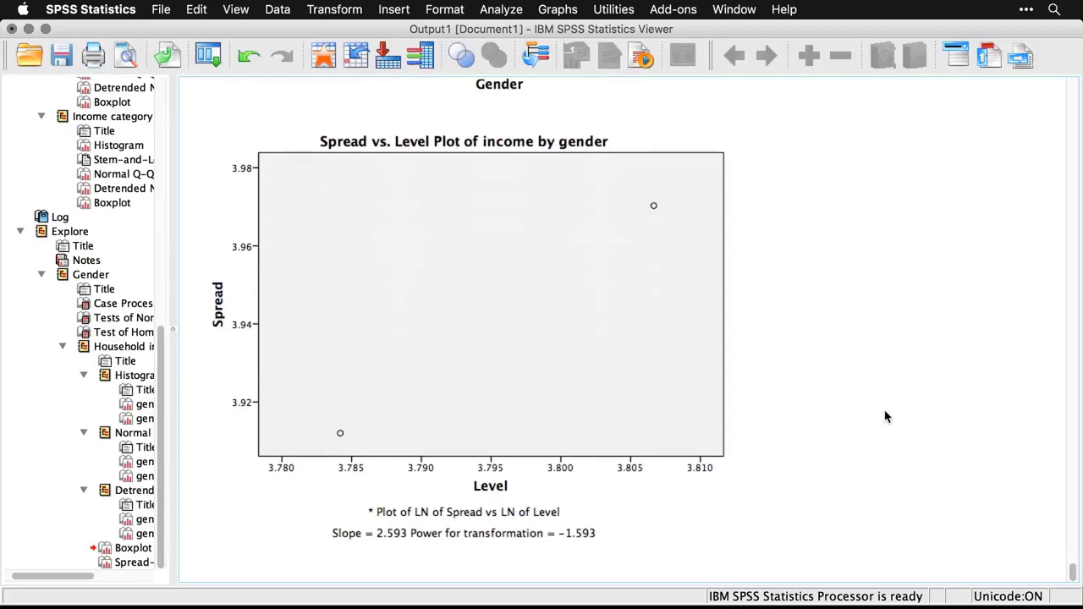
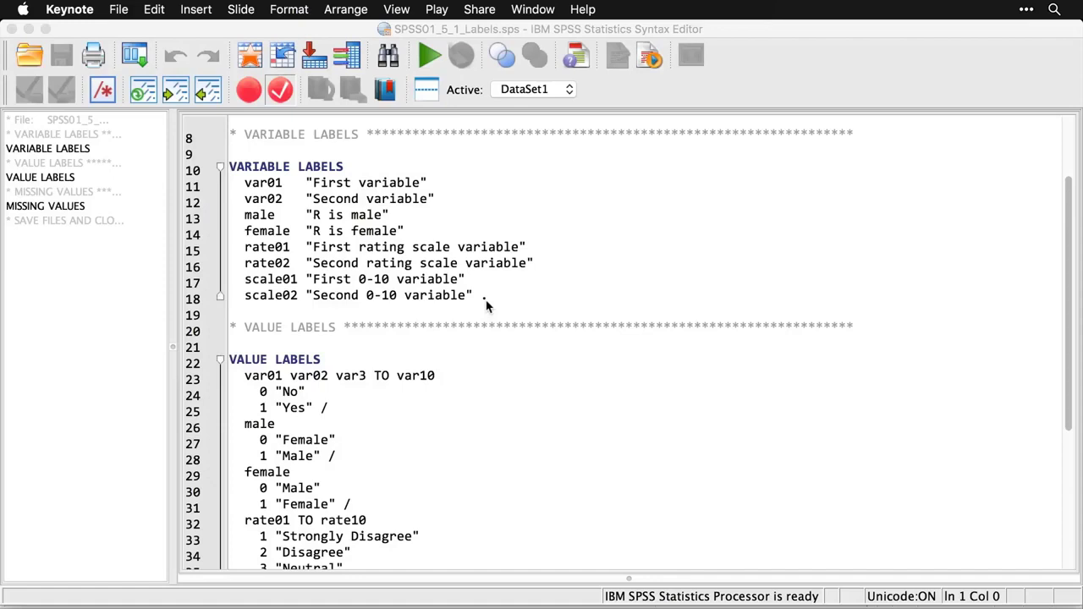
- Review the VALUE LABELS and MISSING VALUES commands in the SPSS01_5_1_Labels.sps syntax file
scroll(487, 307, down, 3)
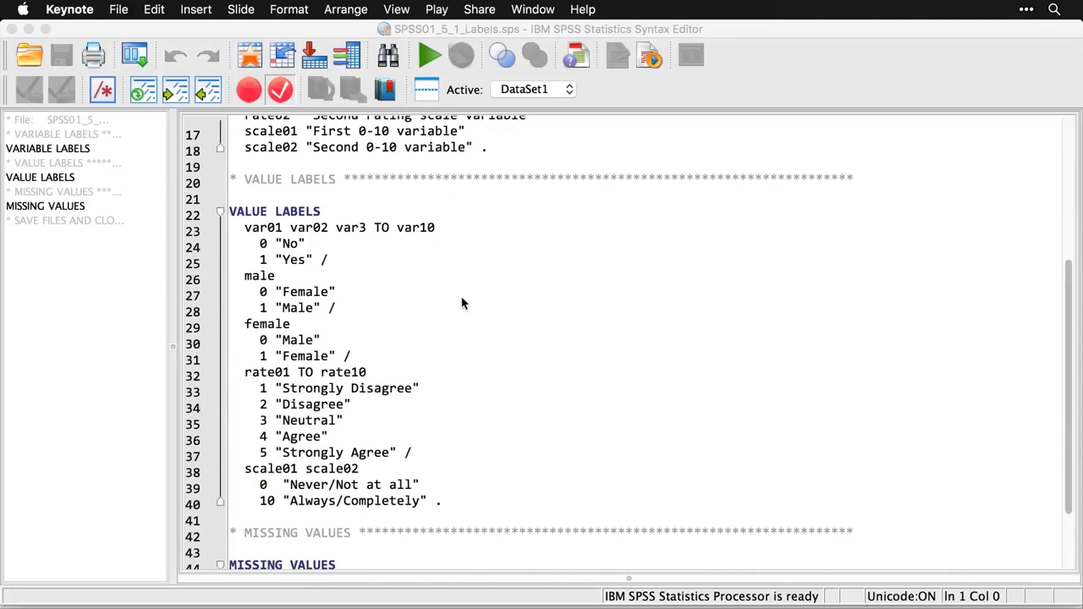
click(341, 216)
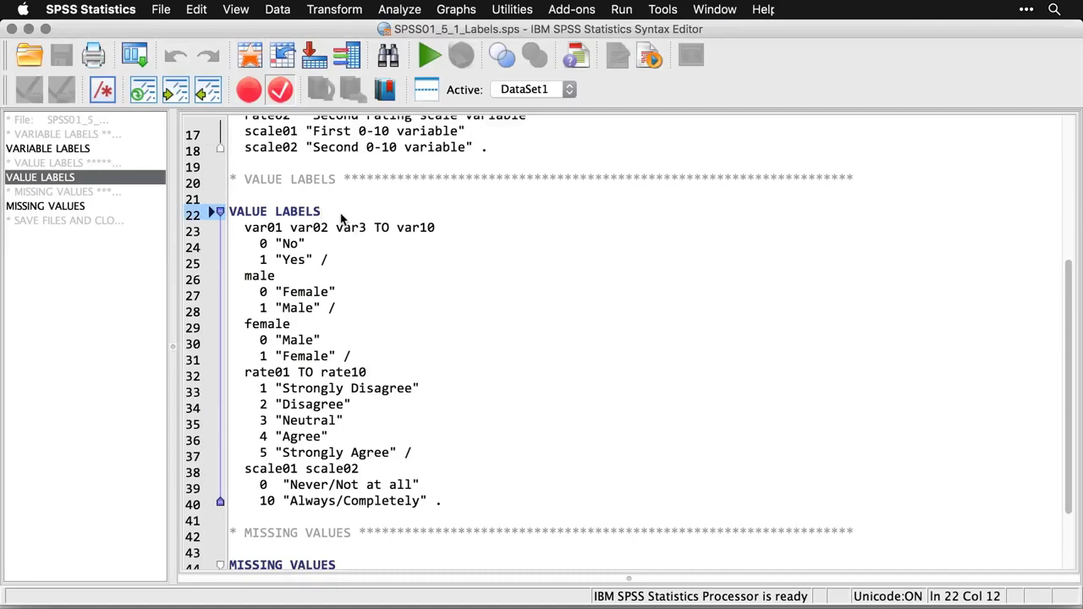
click(444, 230)
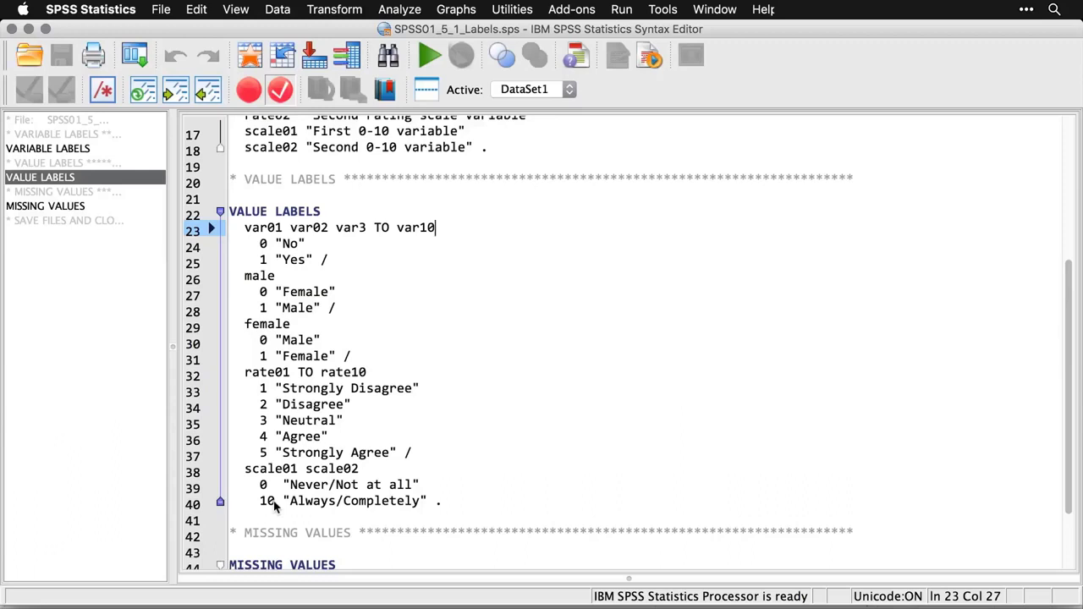
click(449, 509)
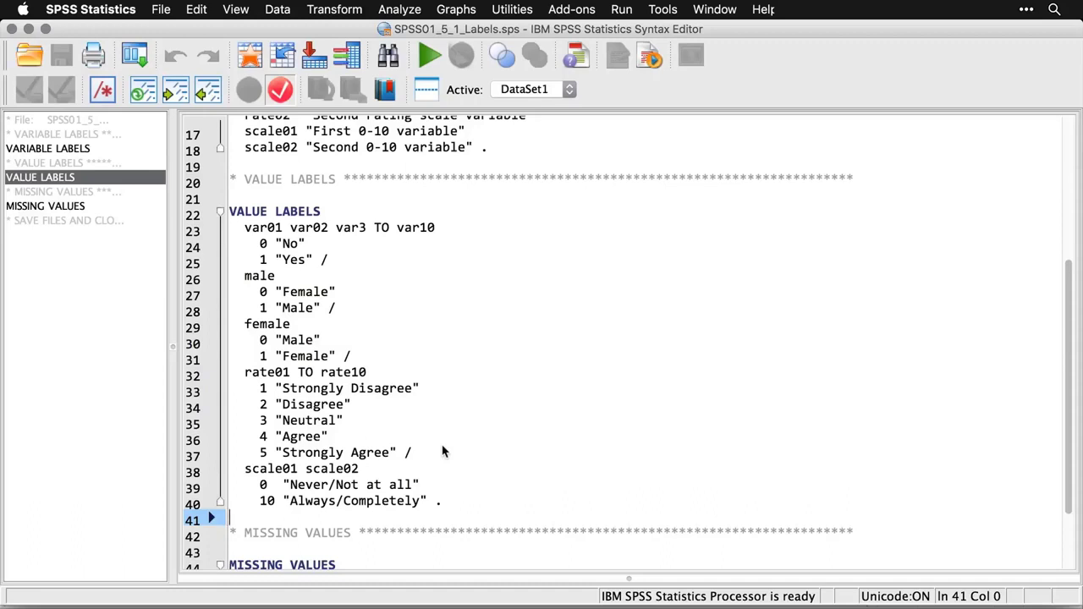
scroll(441, 451, down, 2)
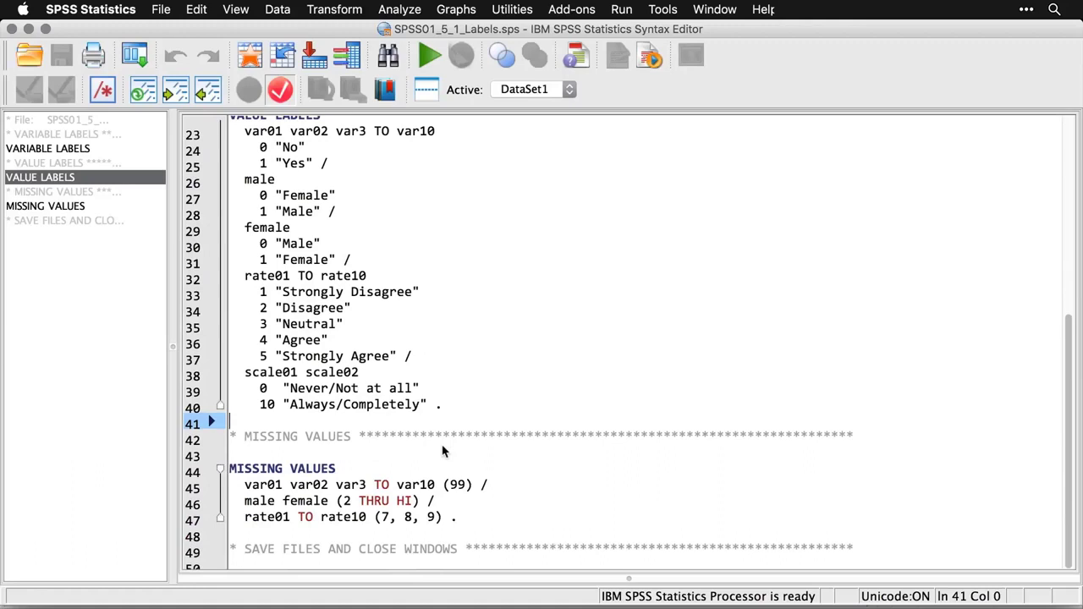
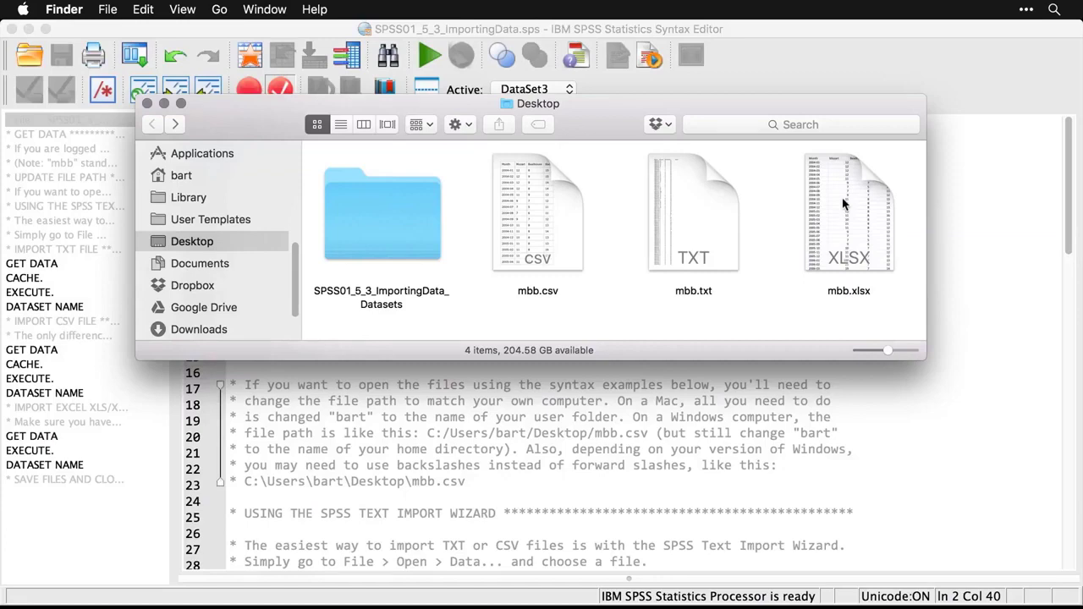
- Preview the contents of the mbb.csv file in the Desktop folder
click(556, 239)
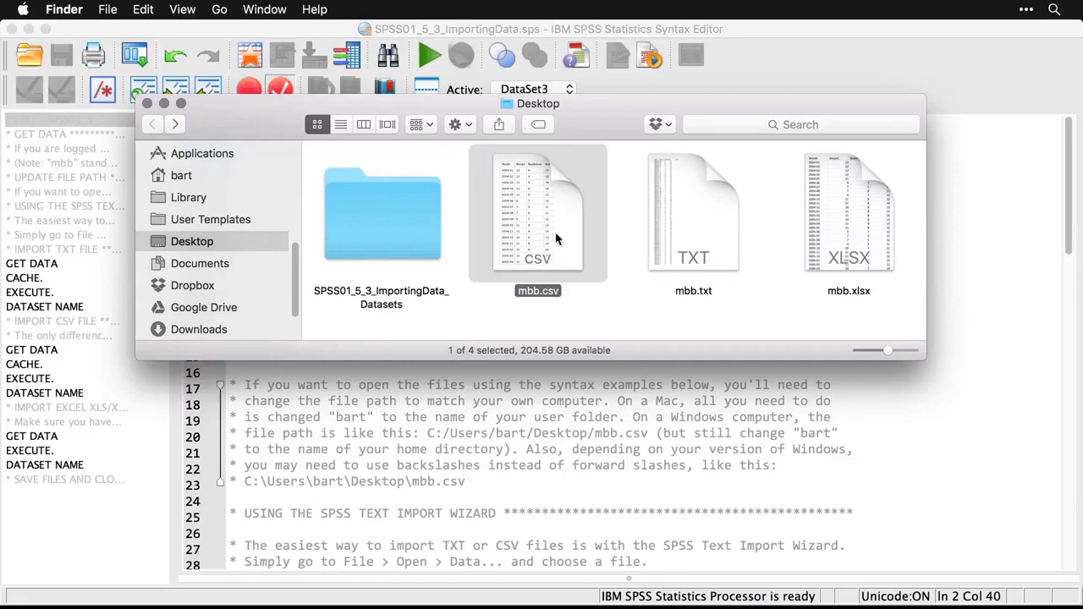
key(space)
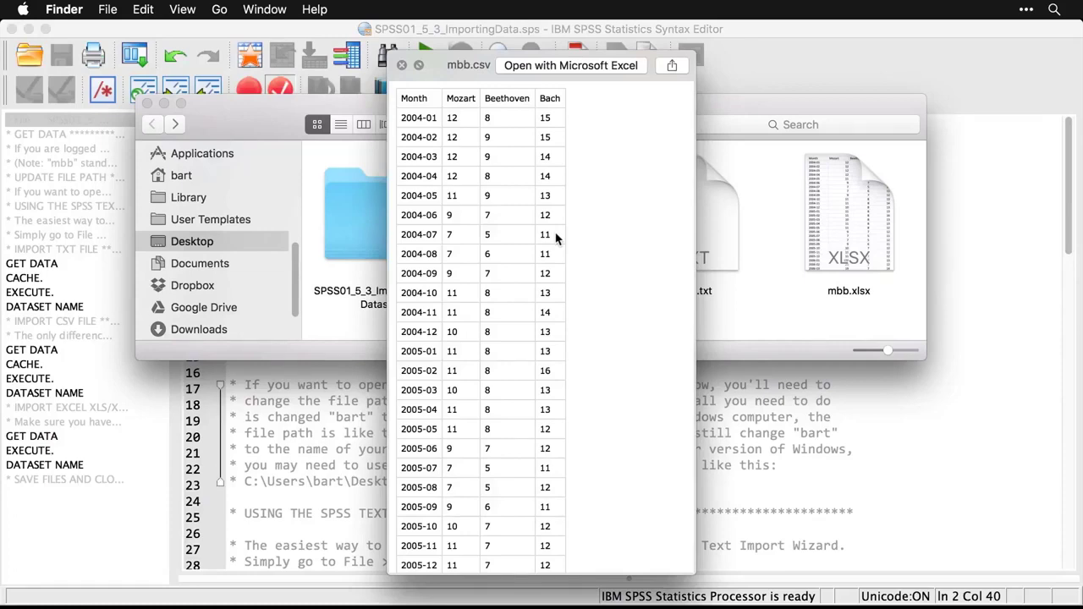
- Close the mbb.csv preview and preview the contents of mbb.txt and mbb.xlsx in the Desktop folder
key(space)
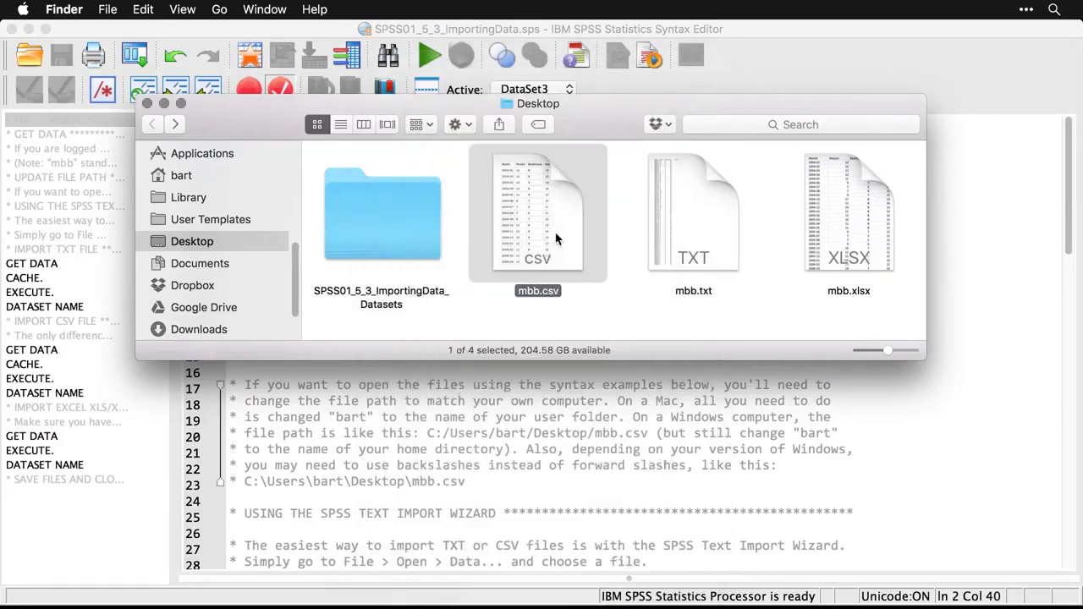
click(681, 219)
key(space)
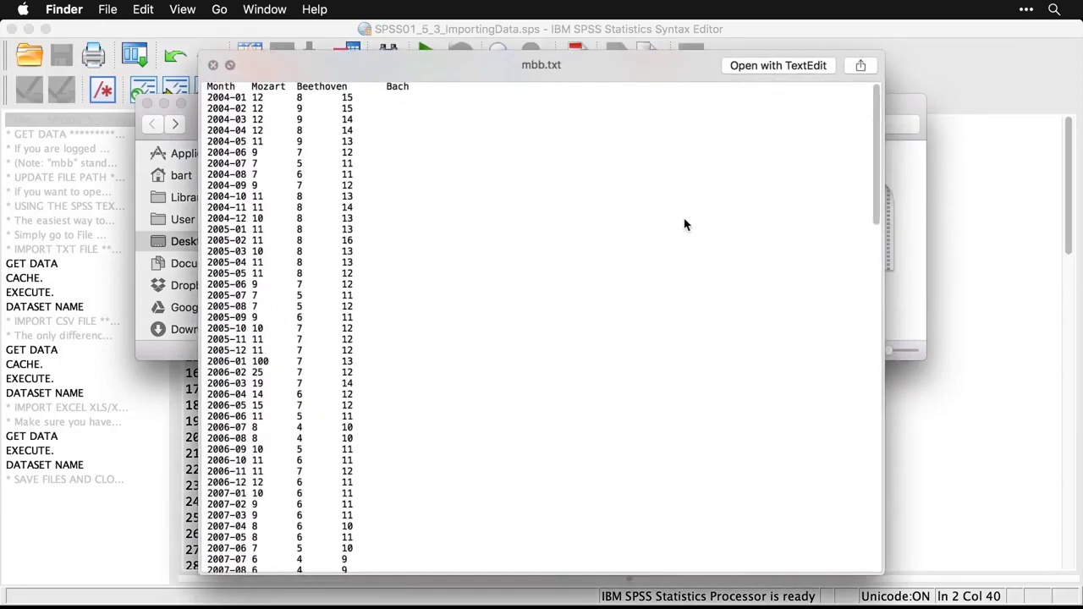
key(space)
click(819, 216)
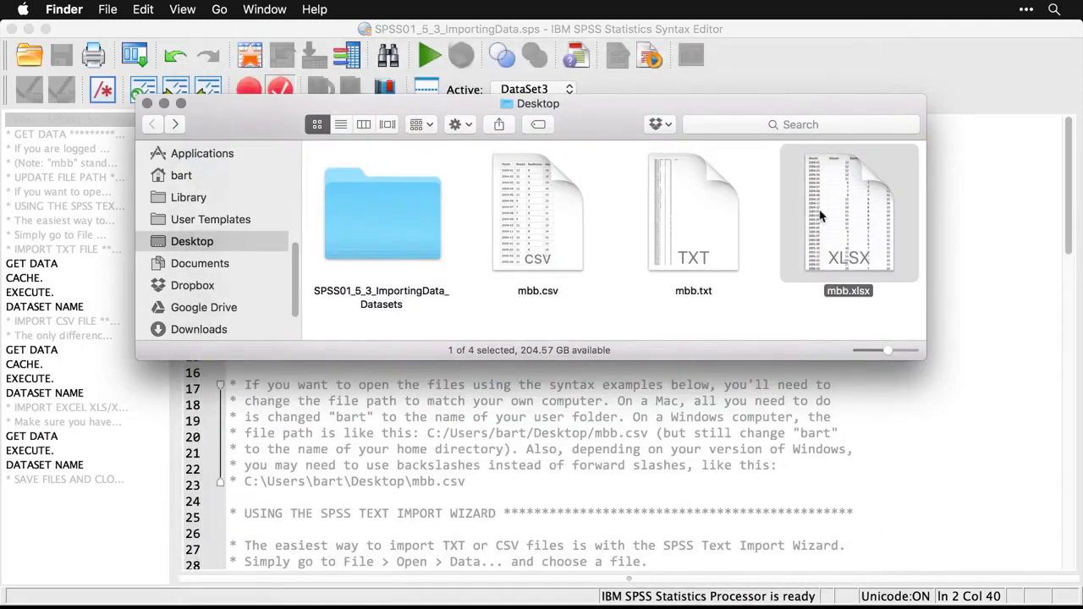
key(space)
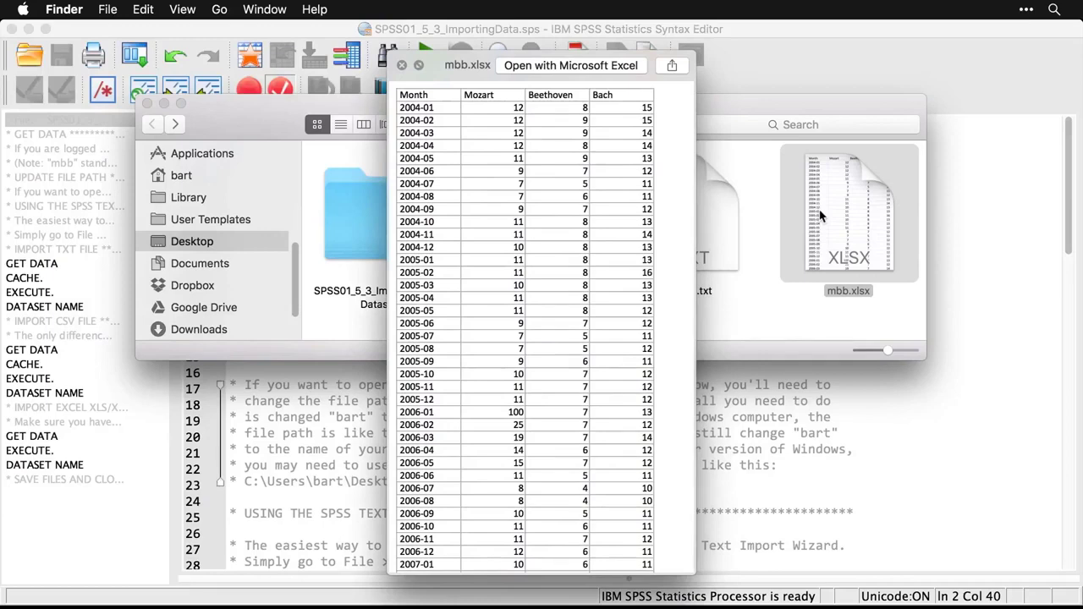
key(space)
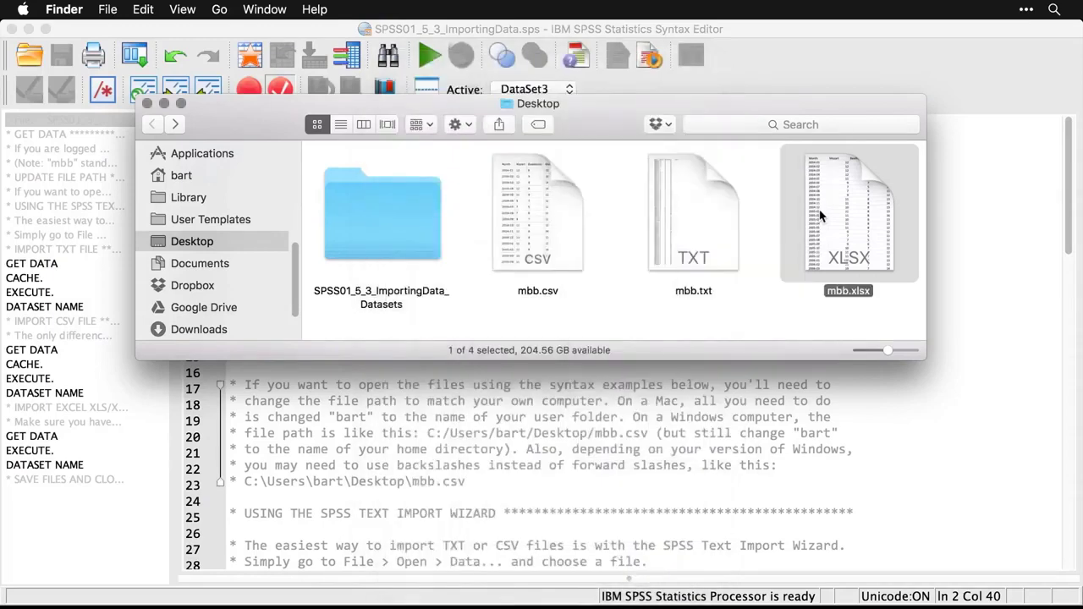
- Switch back to the SPSS syntax file and review its file path notes, comparing the Mac path with the two Windows path formats
click(1002, 228)
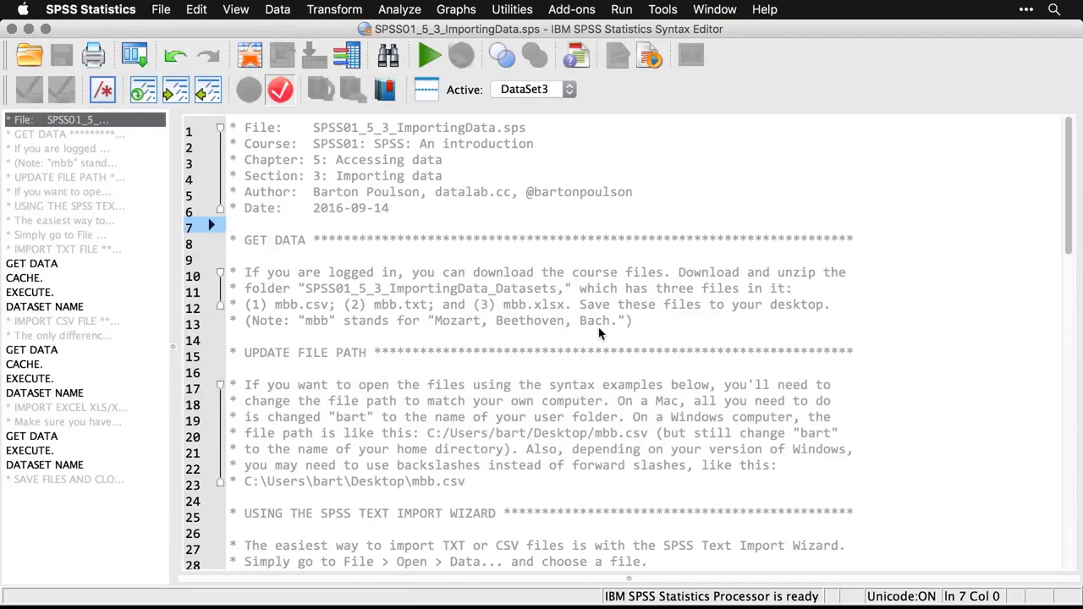
scroll(599, 333, down, 2)
scroll(599, 334, down, 2)
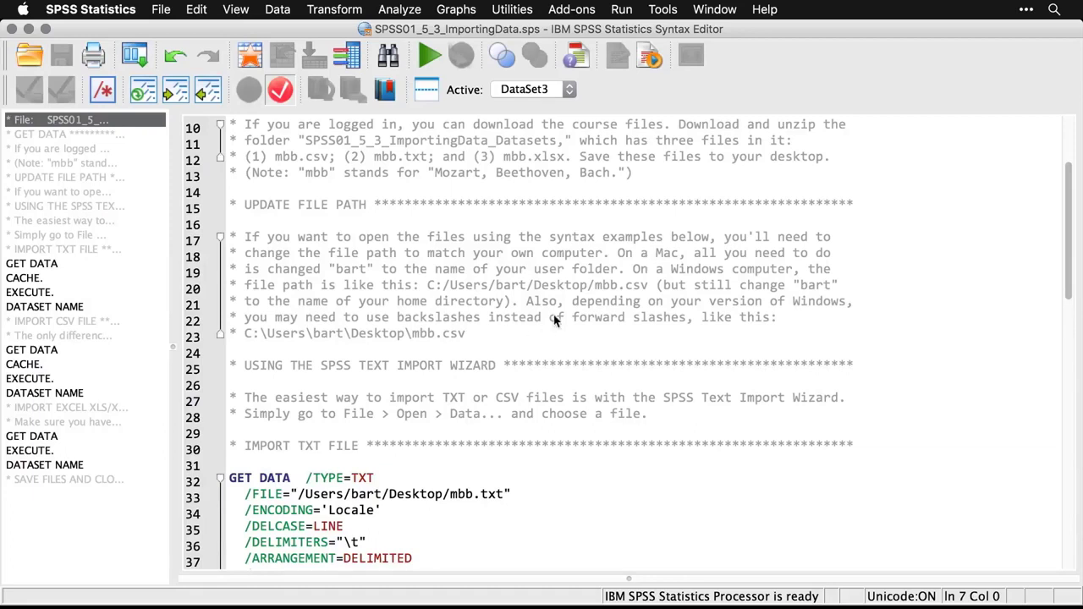
click(489, 281)
scroll(488, 280, down, 5)
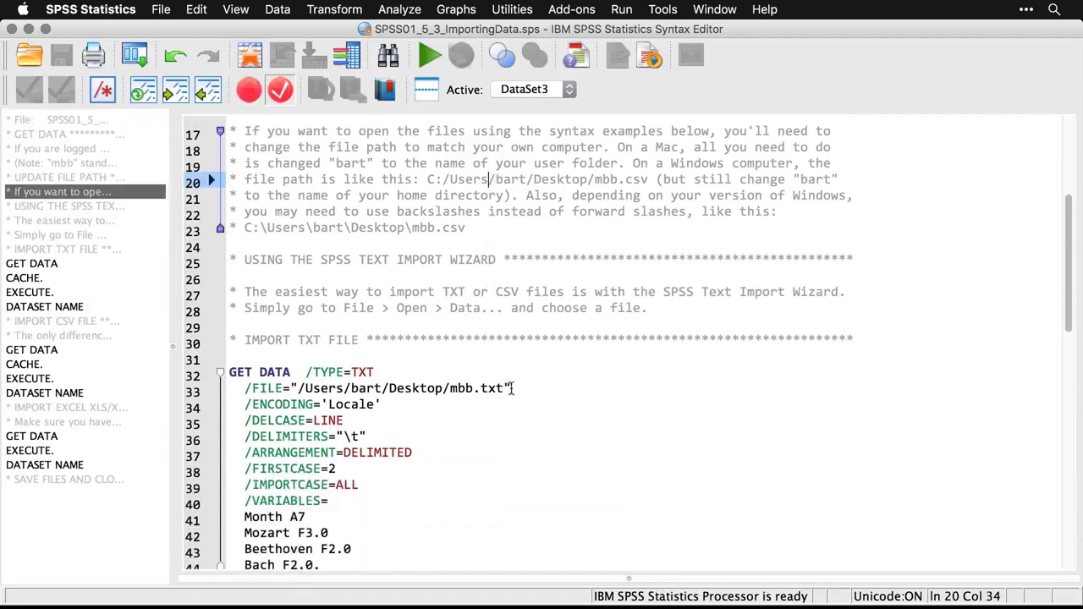
drag(512, 388, 292, 389)
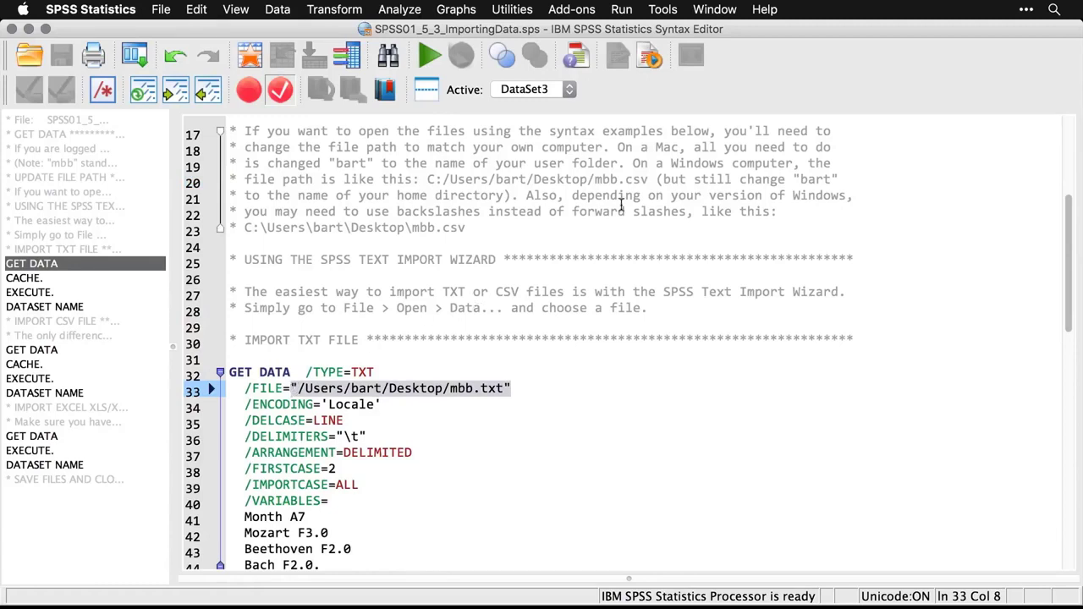
drag(649, 179, 427, 180)
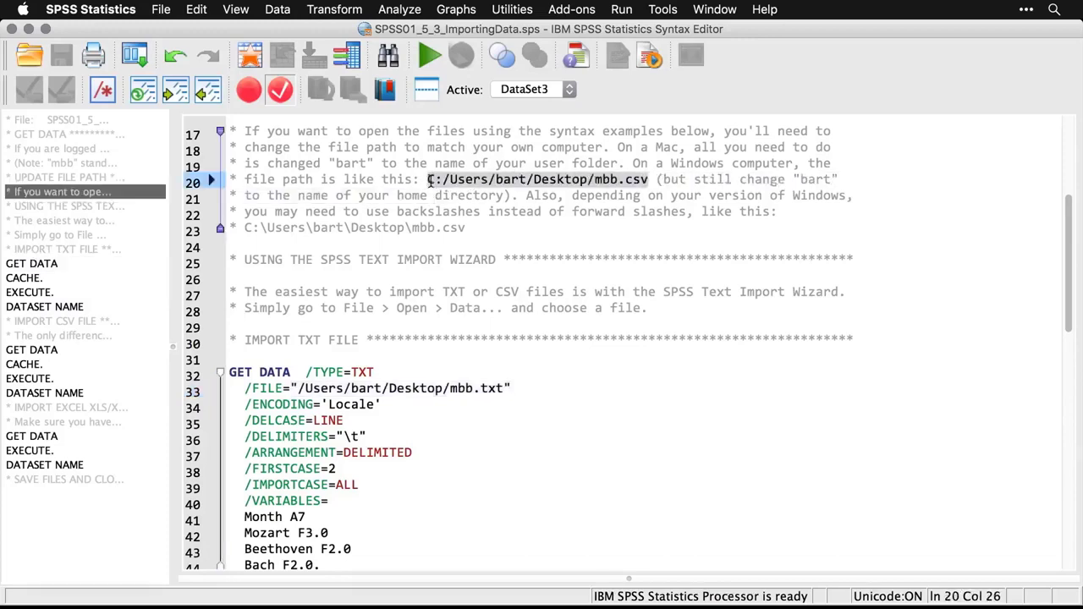
drag(467, 228, 244, 229)
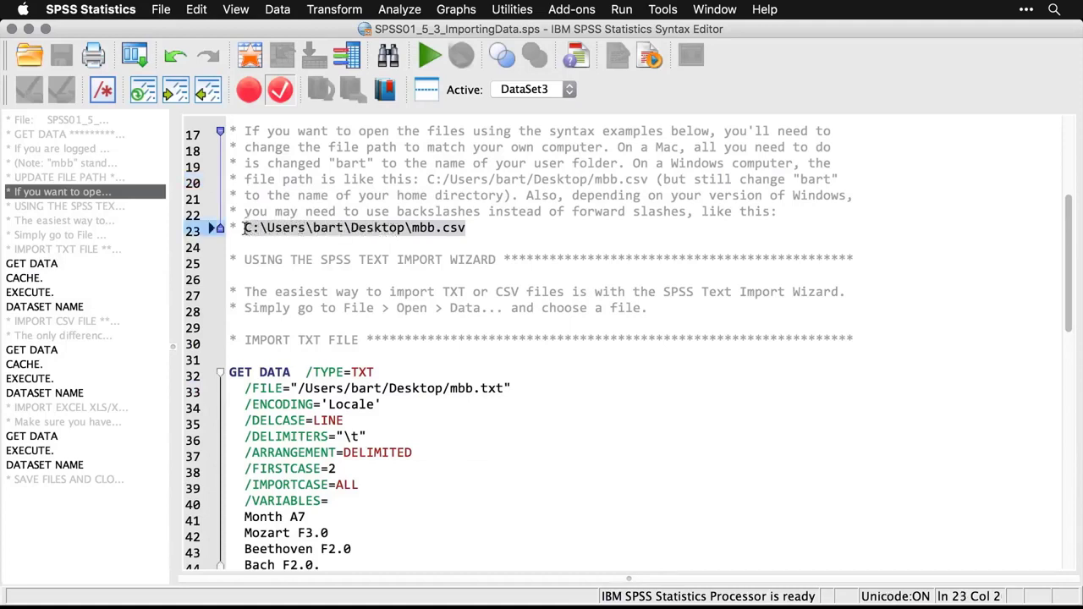
- Review the Text Import Wizard note and the GET DATA command for the TXT file in the syntax
click(420, 291)
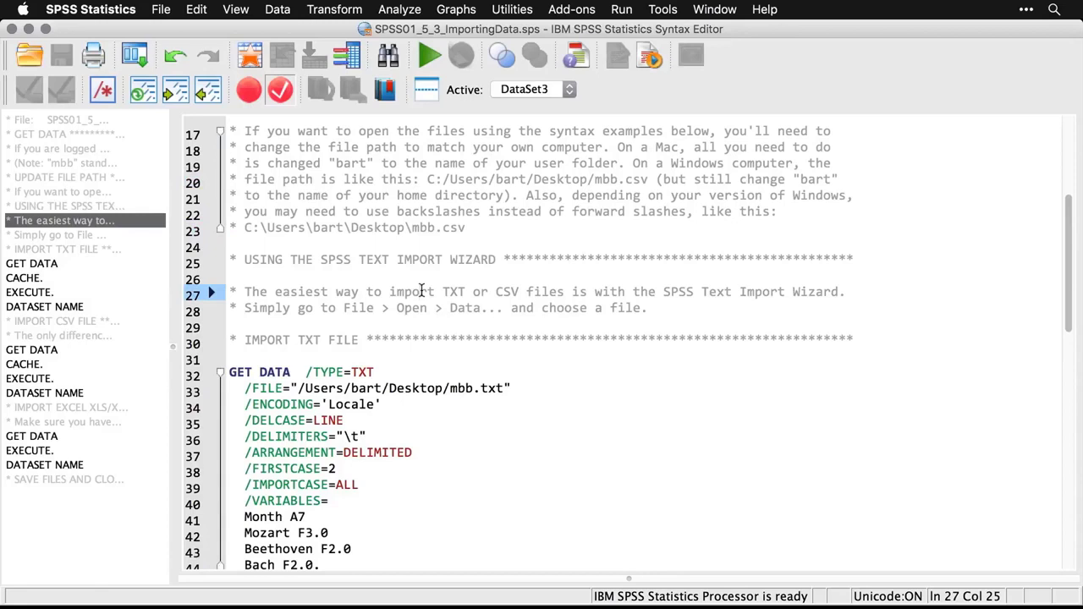
scroll(421, 291, down, 2)
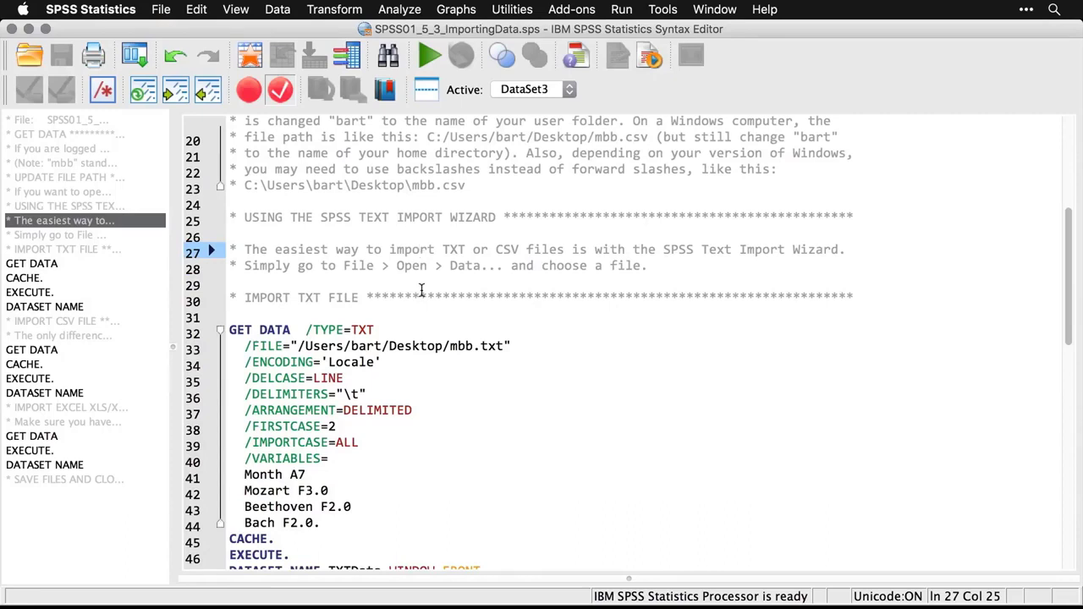
scroll(452, 387, down, 3)
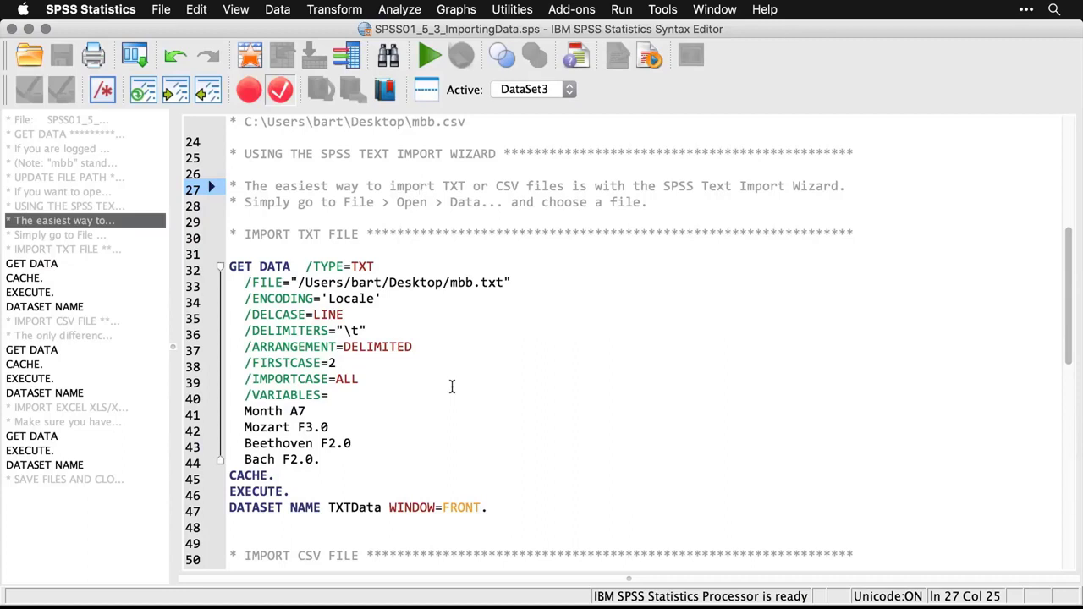
- From the empty Data Editor, open mbb.txt on the Desktop using the Text (*.txt, *.dat, *.csv, *.tab) file type
key(super+grave)
key(super+grave)
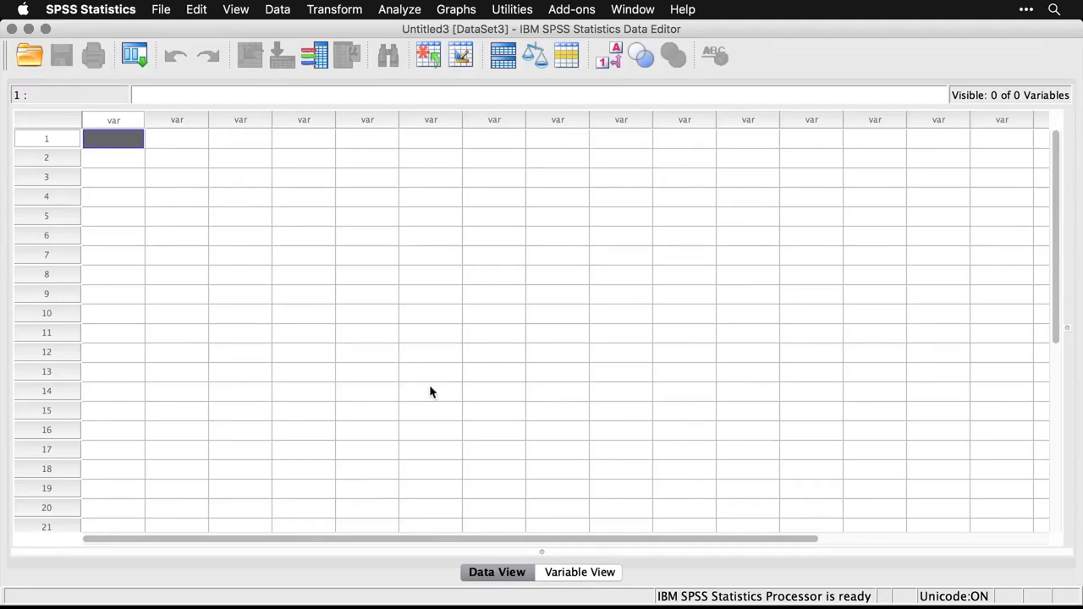
click(160, 10)
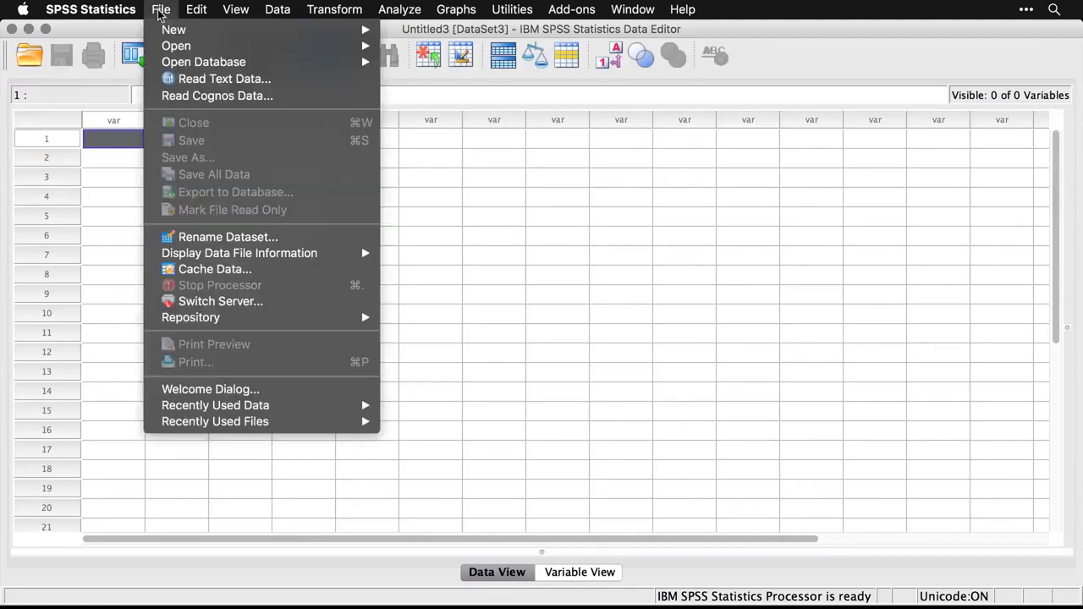
mouse_move(174, 45)
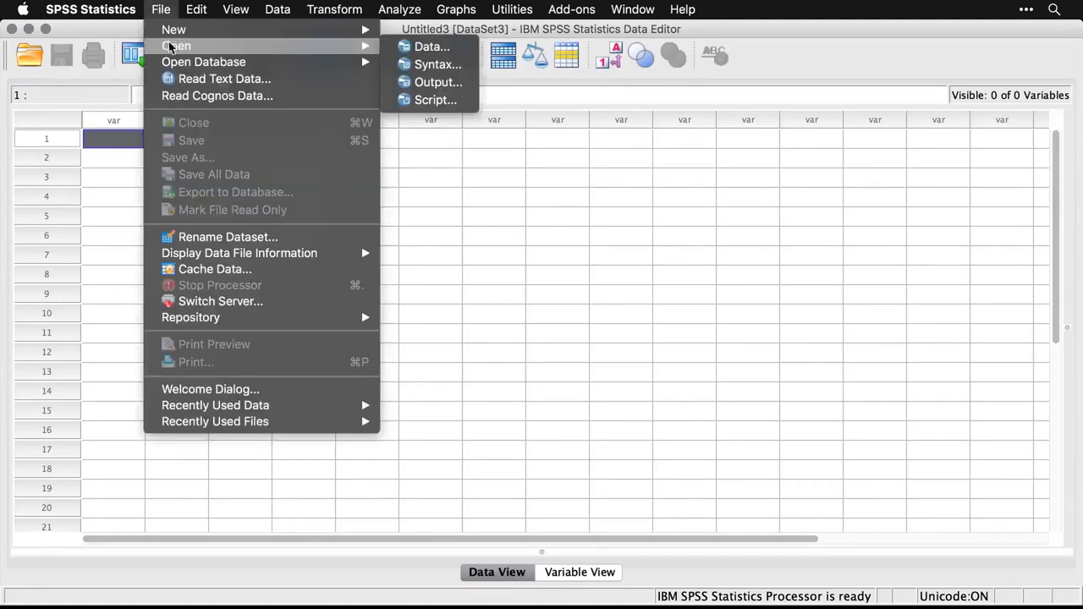
click(419, 47)
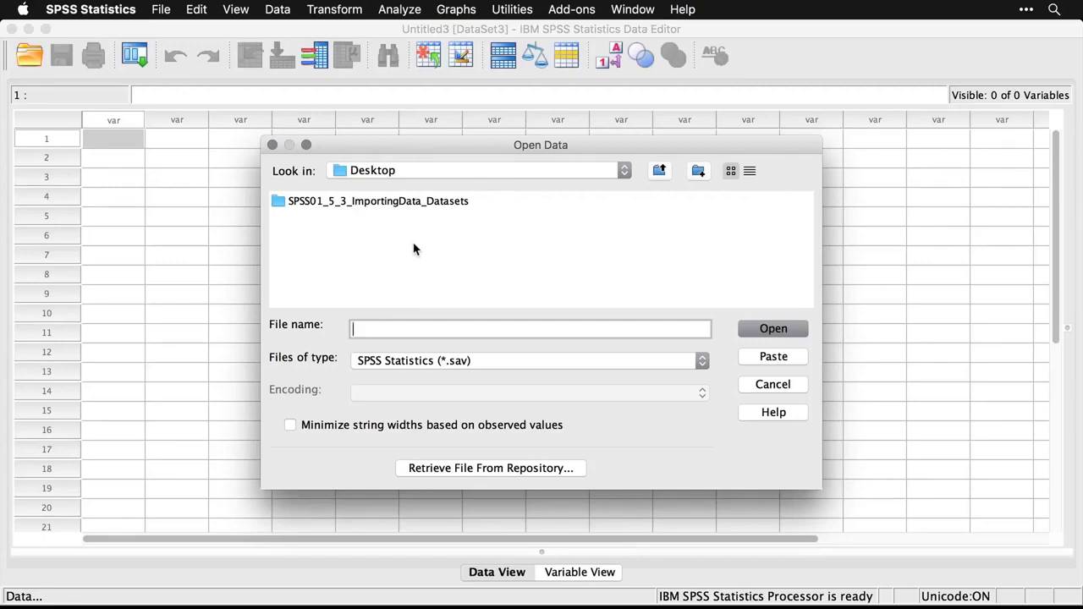
click(489, 365)
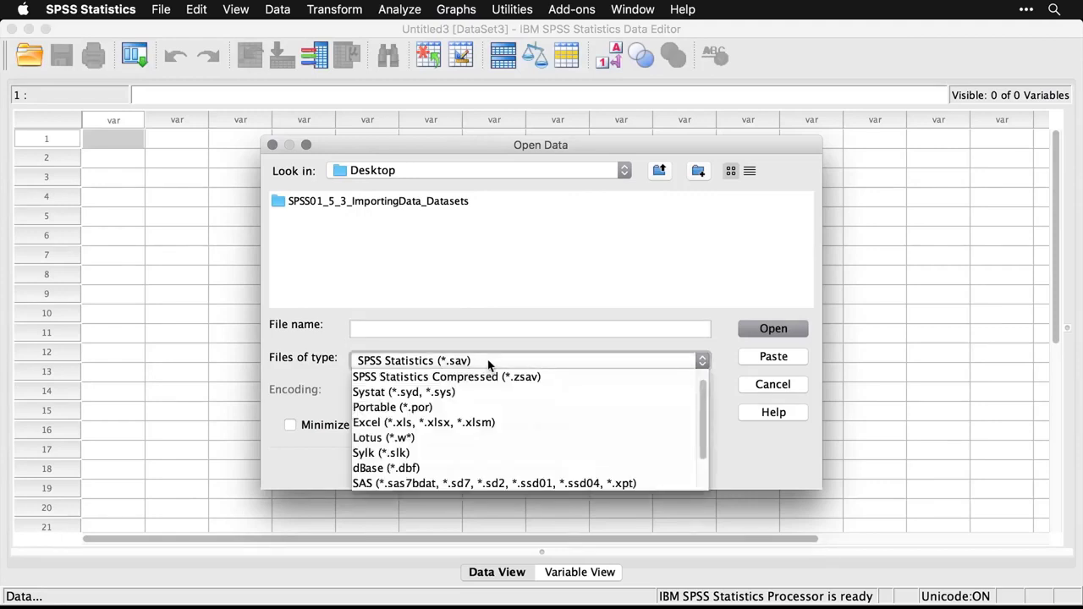
scroll(513, 422, down, 3)
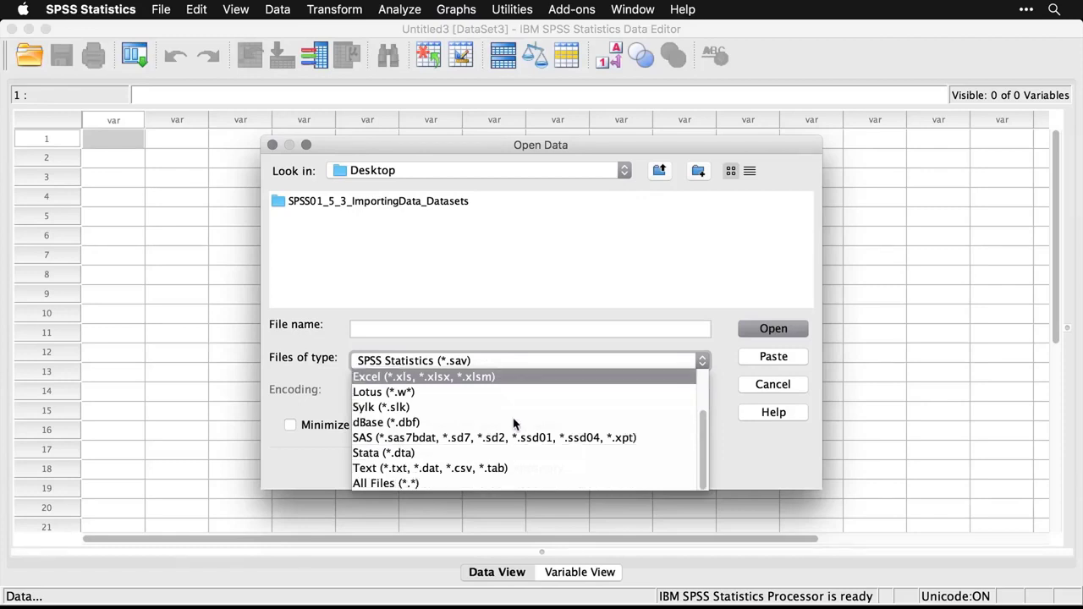
click(533, 466)
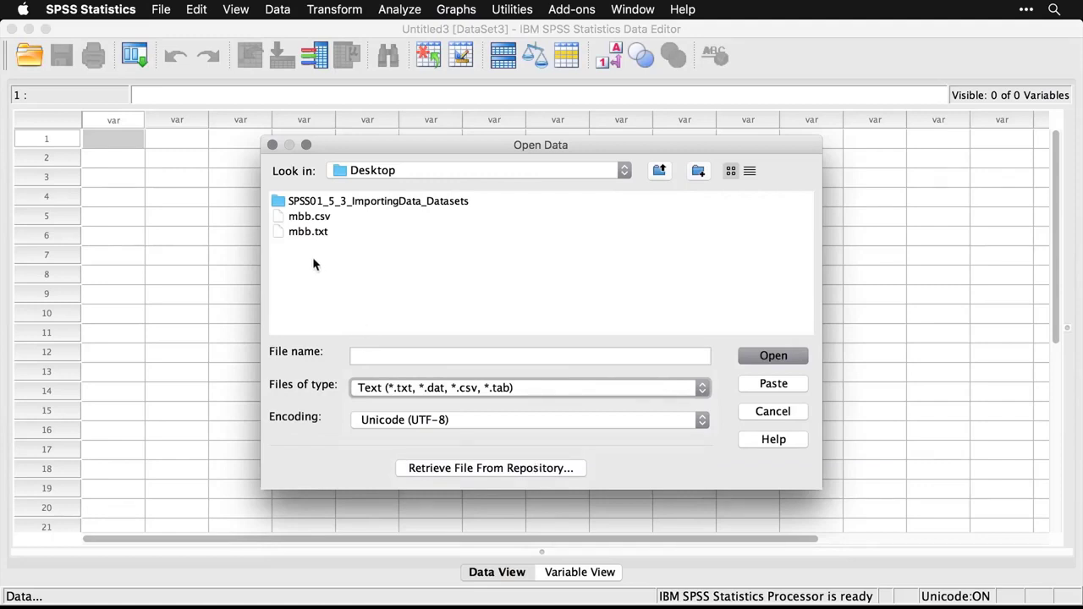
click(298, 232)
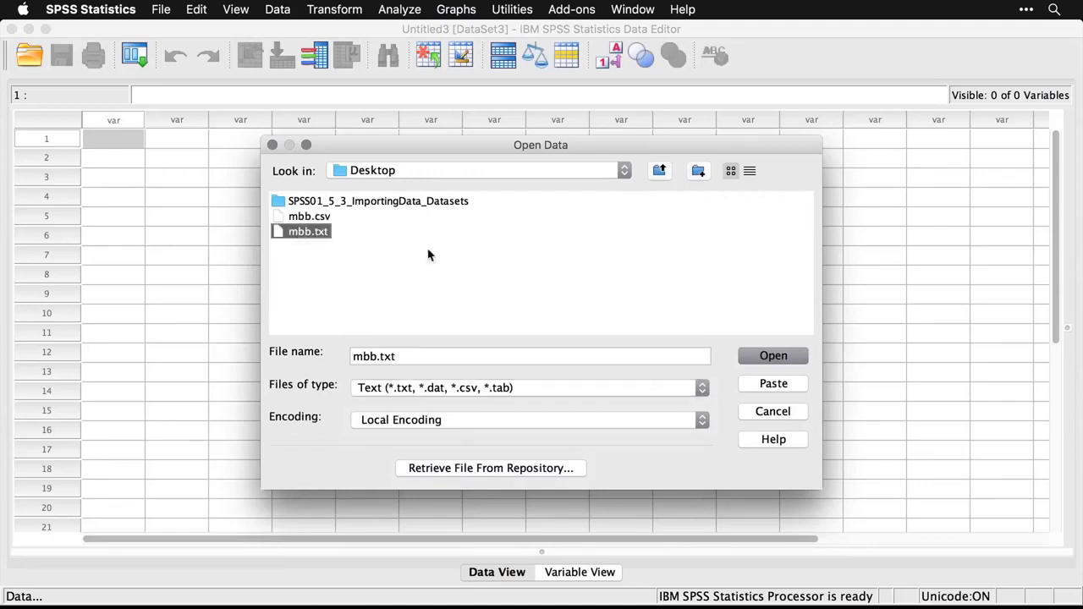
click(774, 356)
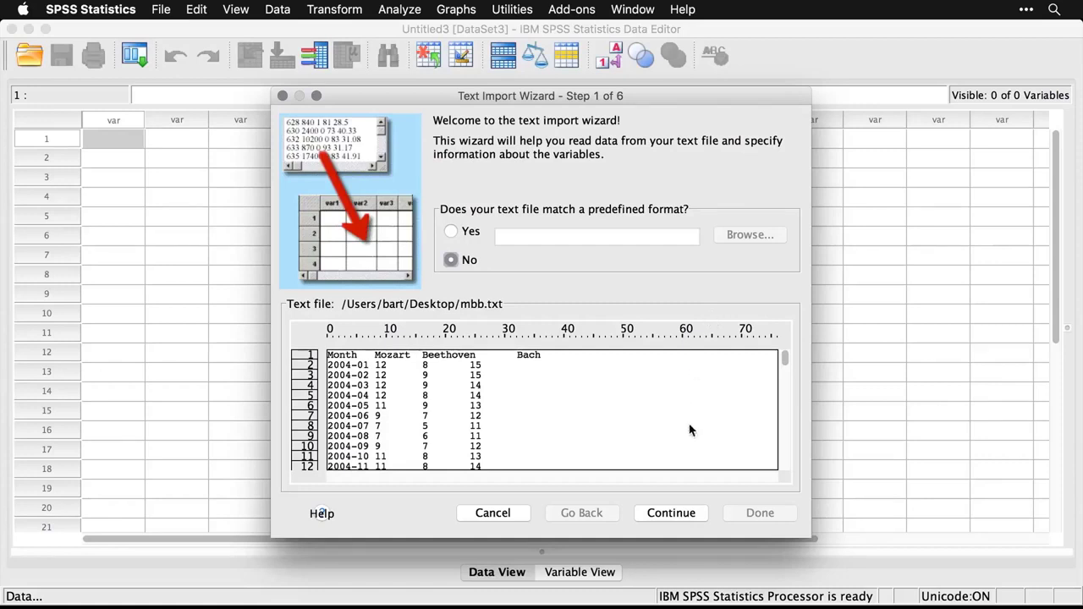
- Import mbb.txt as tab-delimited data with variable names at the top, one case per line, all cases and no text qualifier
click(676, 514)
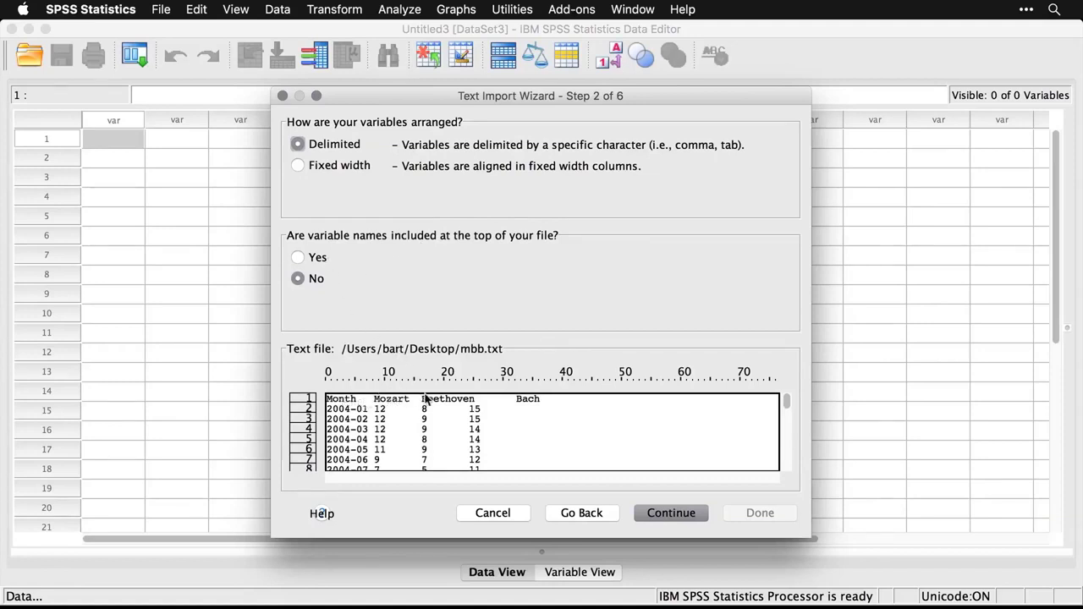
click(299, 258)
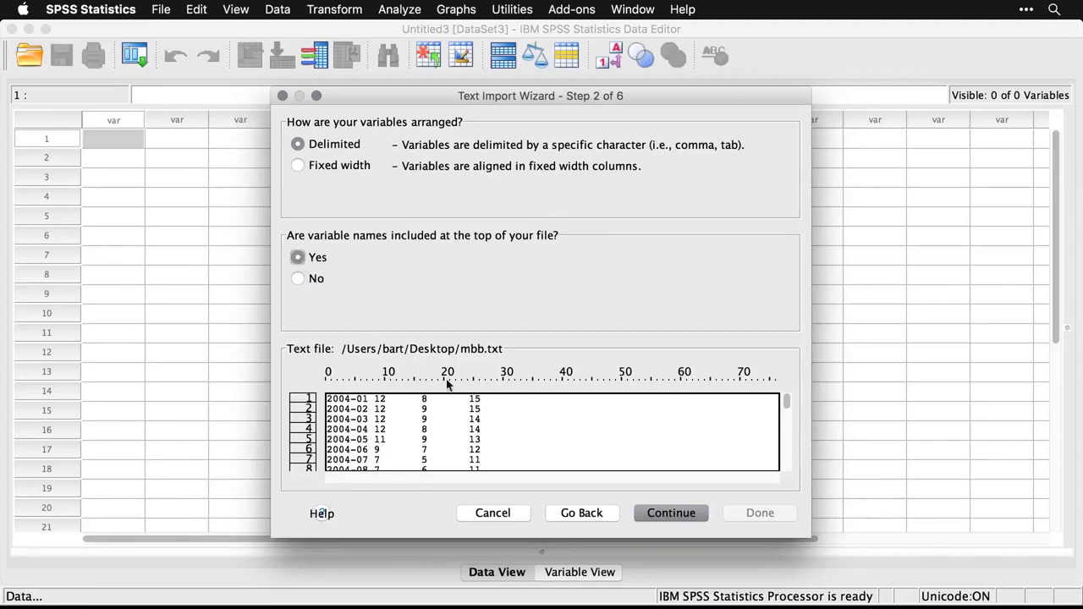
click(684, 516)
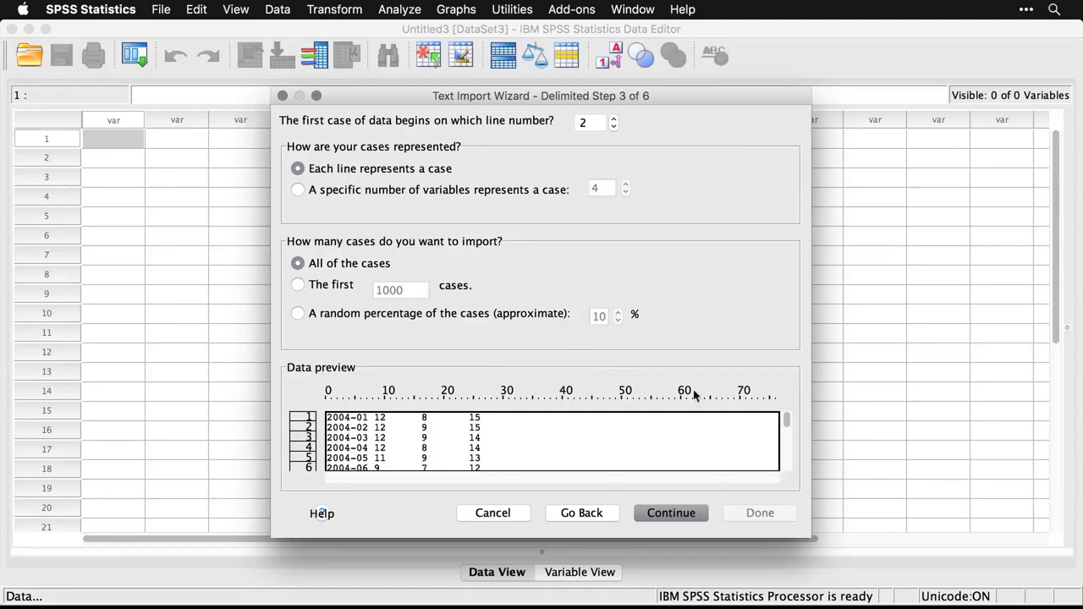
click(679, 518)
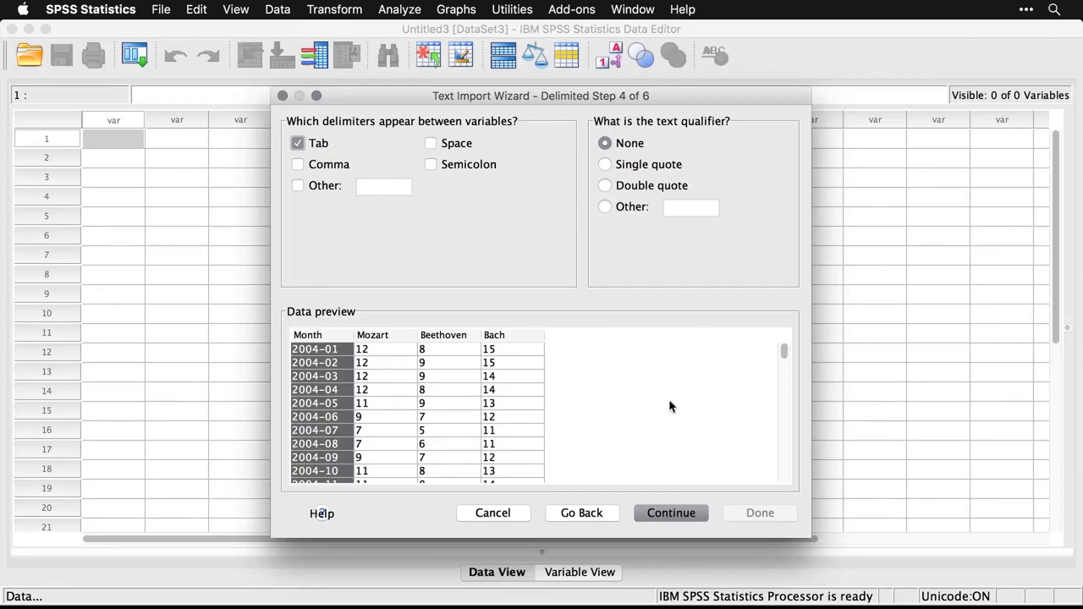
click(682, 513)
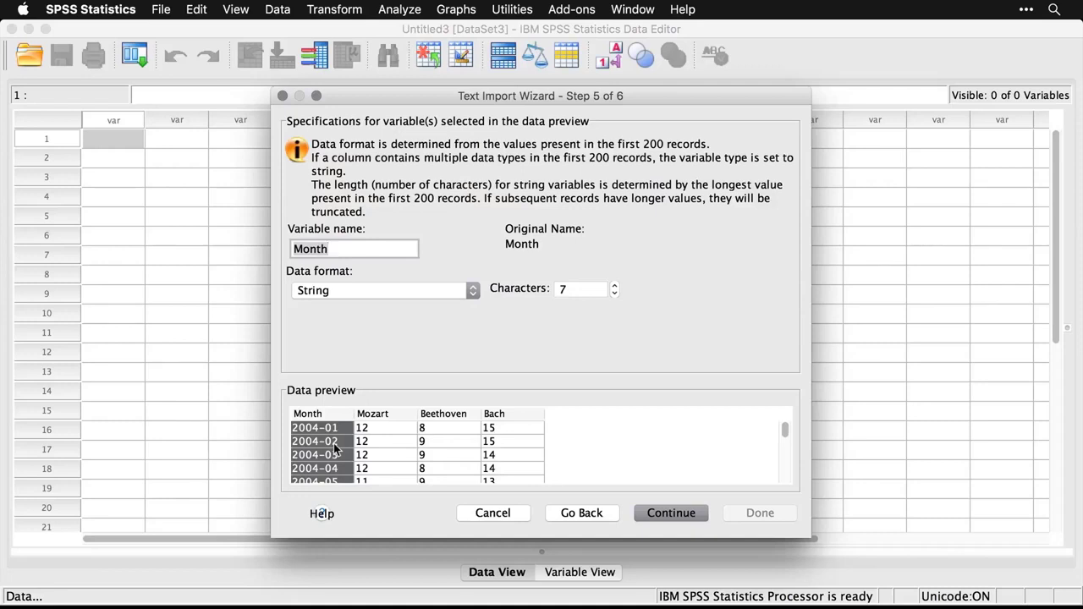
click(673, 513)
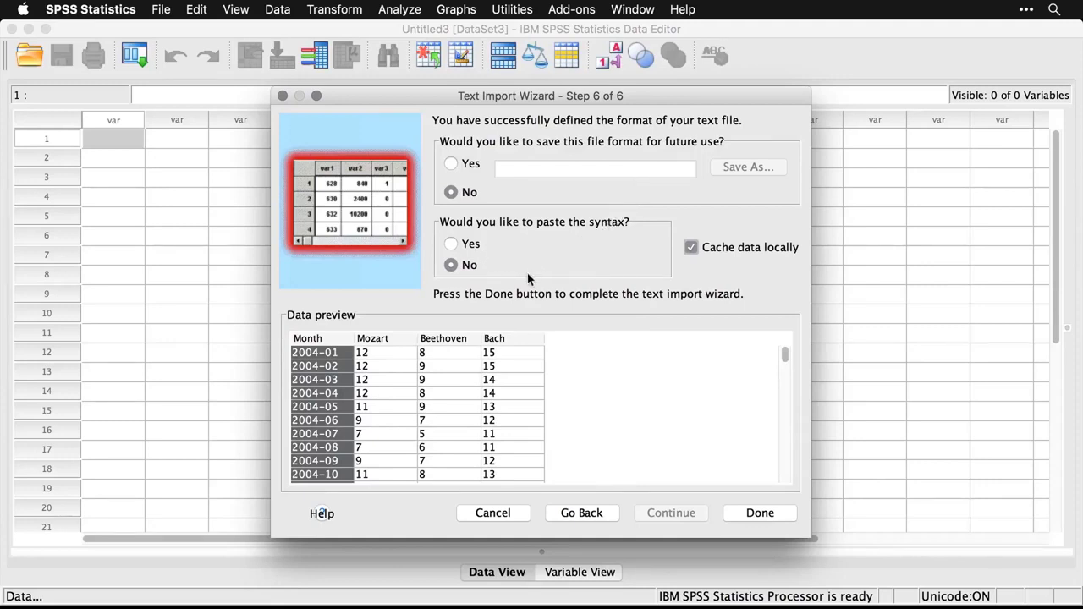
click(769, 519)
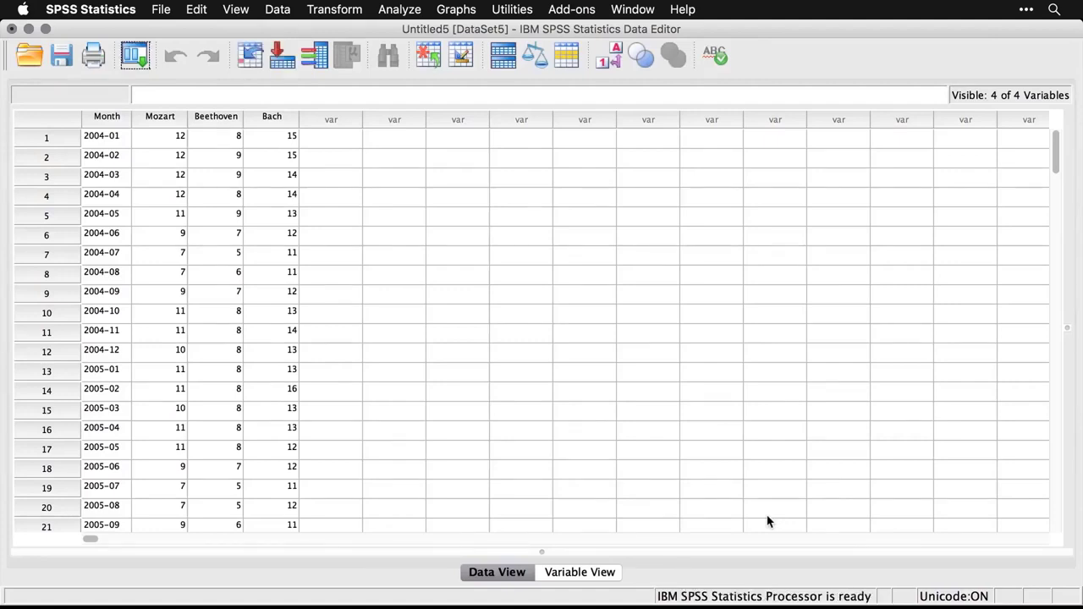
- Review the imported variables' definitions and set the measurement level of Mozart to Scale
click(590, 573)
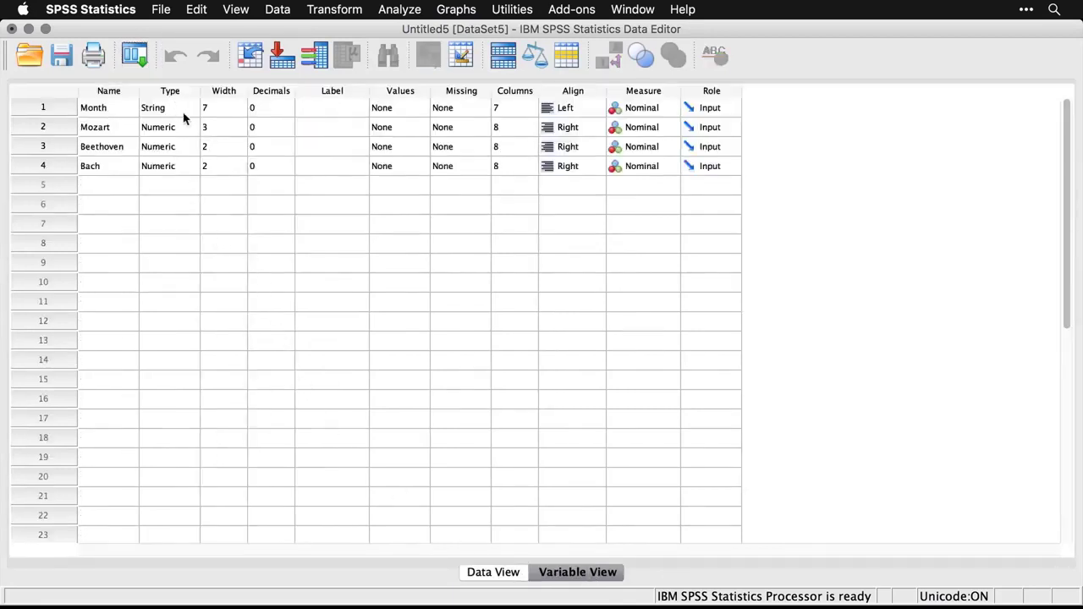
click(222, 169)
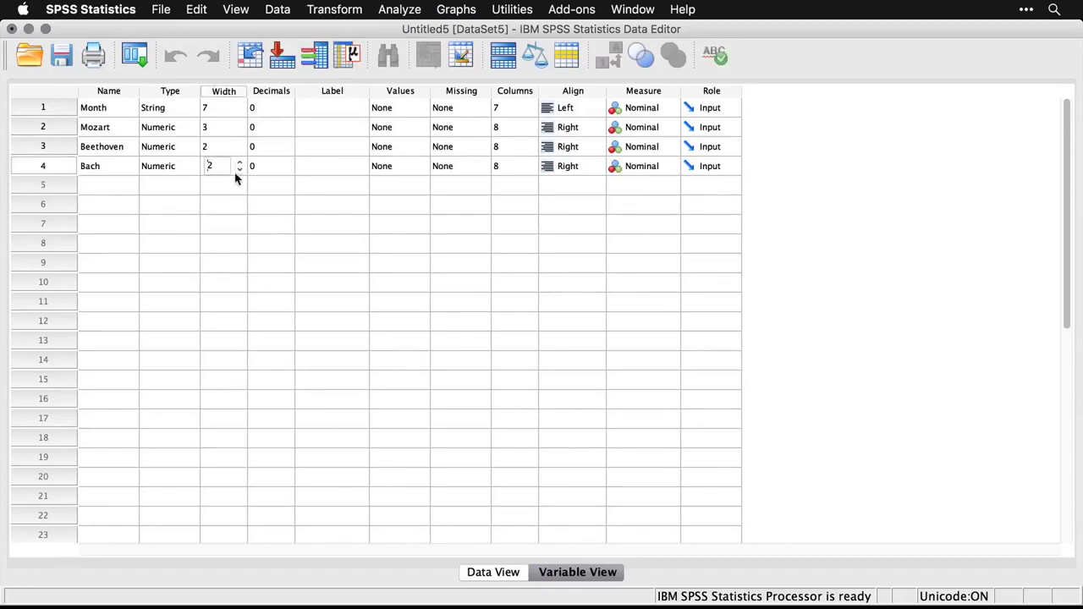
click(266, 184)
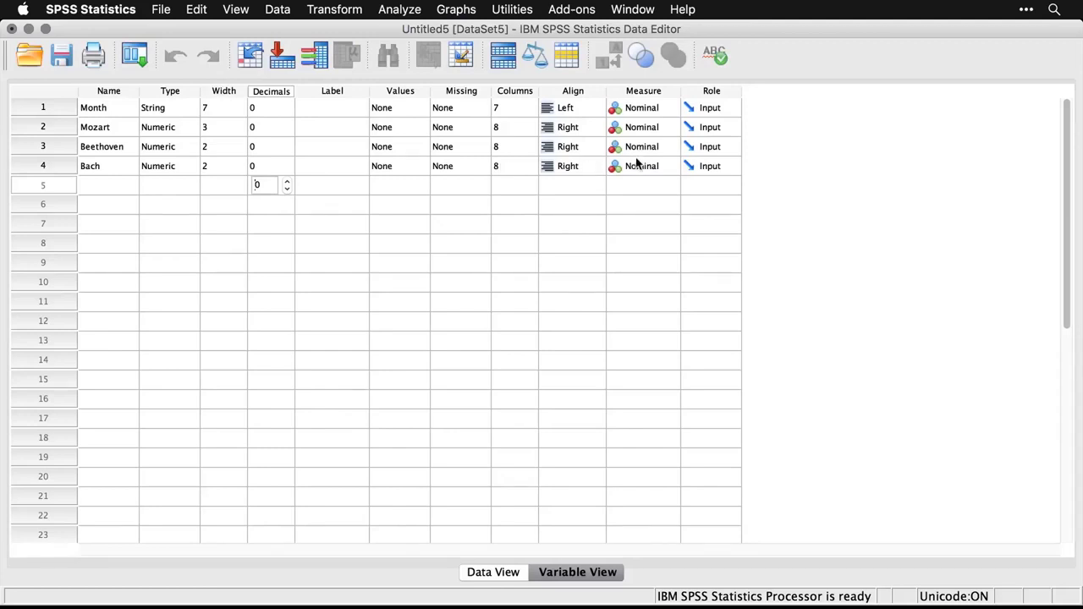
click(655, 131)
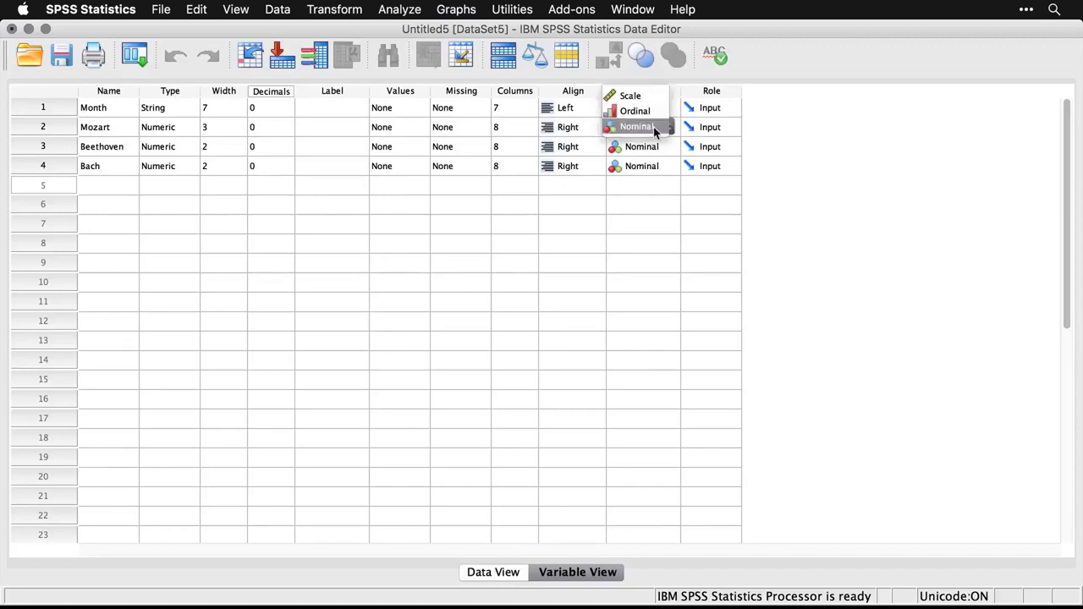
click(643, 96)
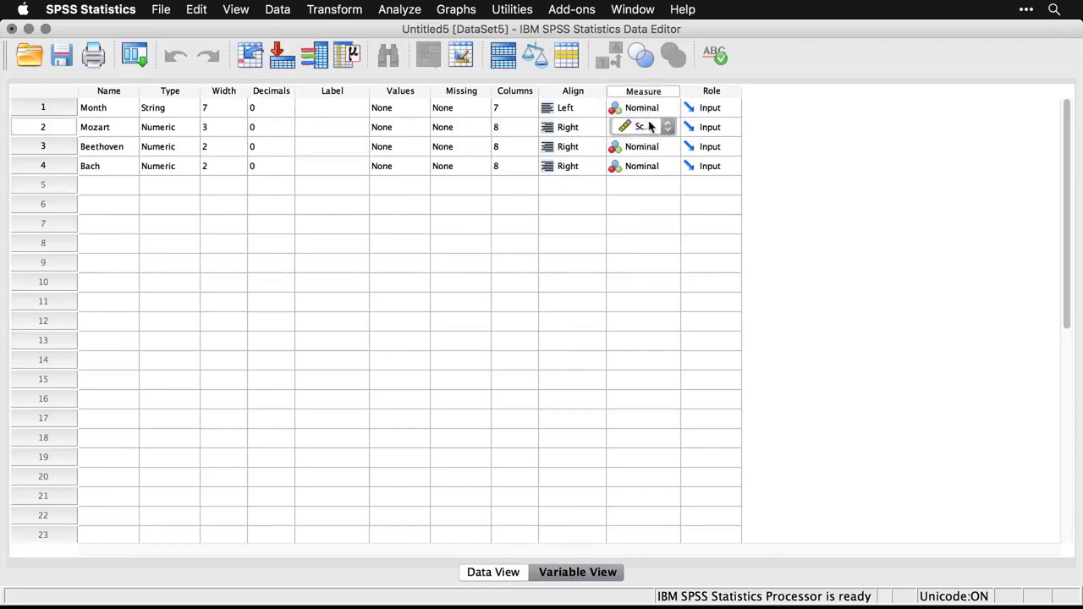
- Set the measurement level of Beethoven and Bach to Scale and return to the data values
click(639, 146)
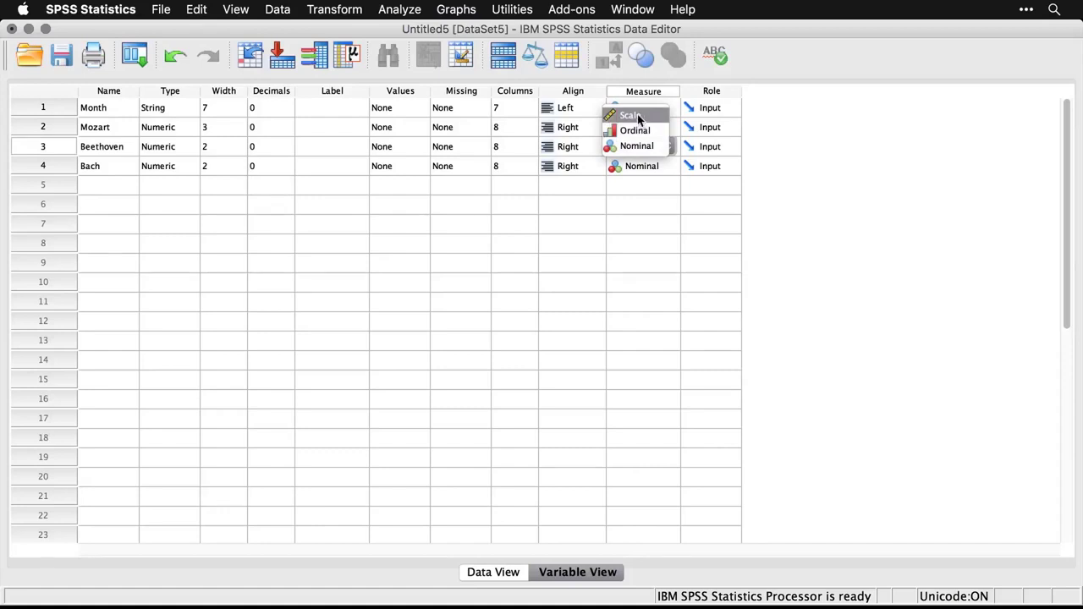
click(637, 114)
click(649, 168)
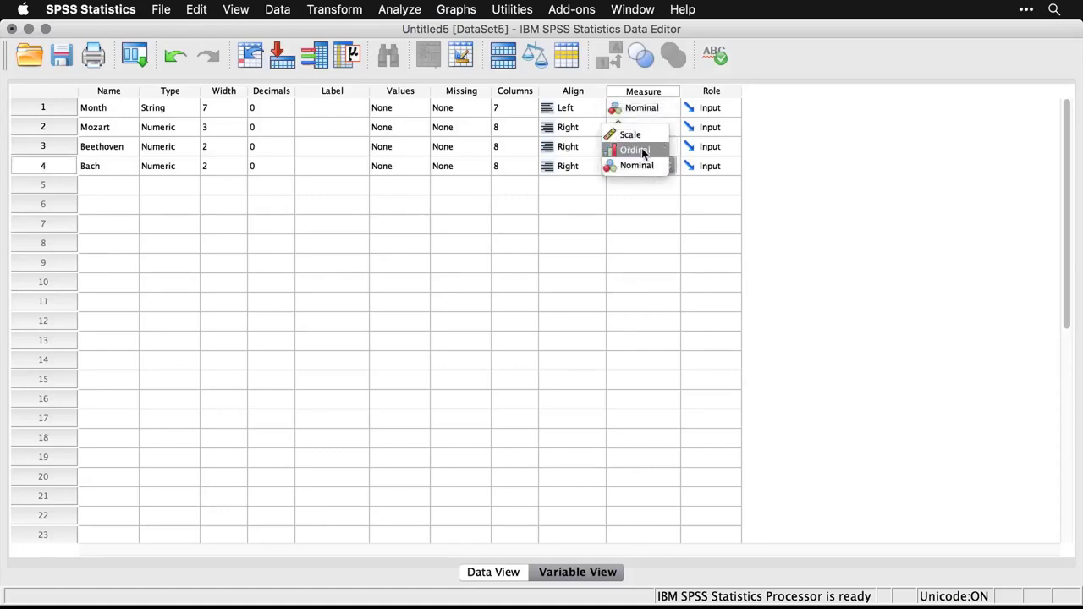
click(636, 135)
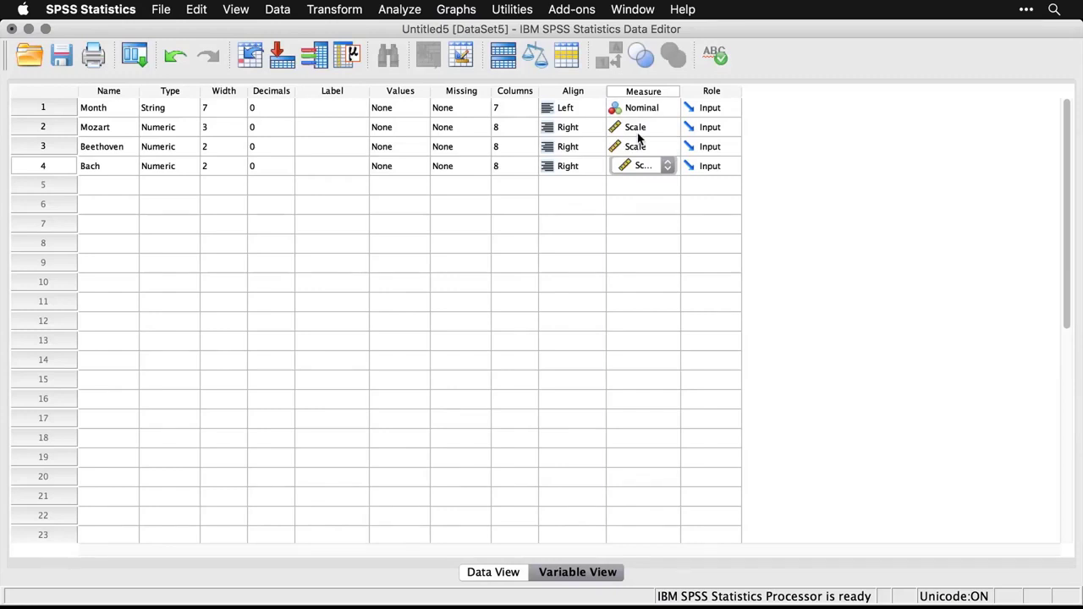
click(589, 193)
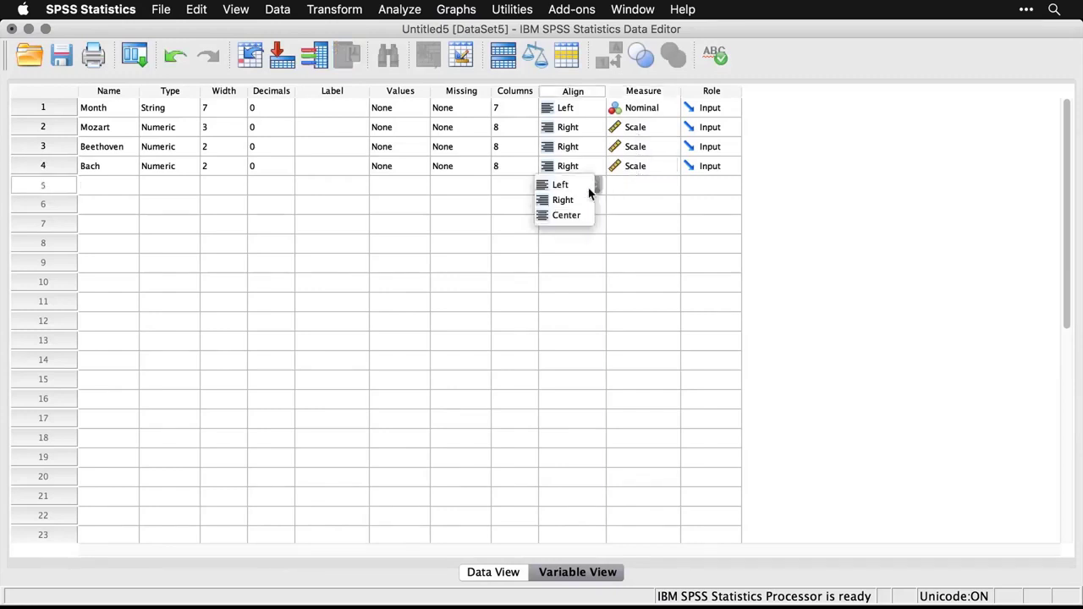
click(658, 189)
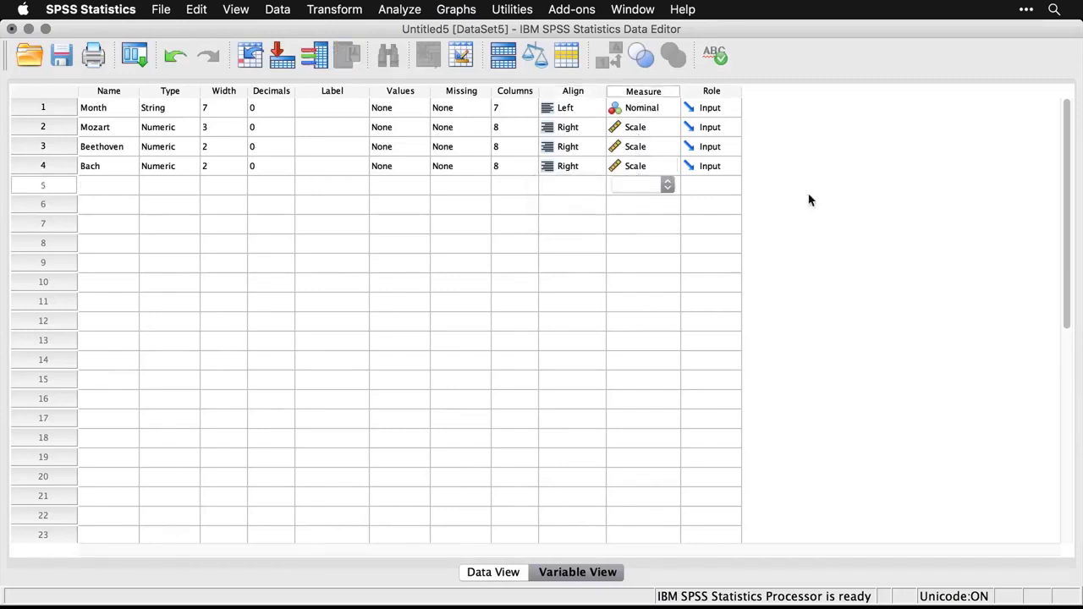
click(503, 579)
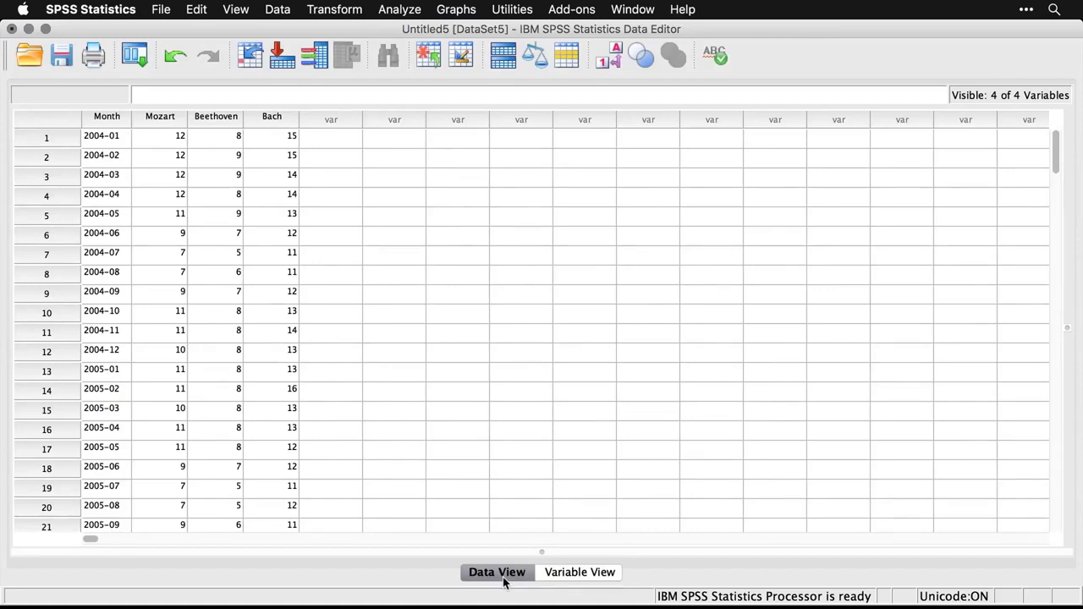
- Create a new empty dataset and open mbb.csv from the Desktop using the Text (*.txt, *.dat, *.csv, *.tab) file type
key(super+n)
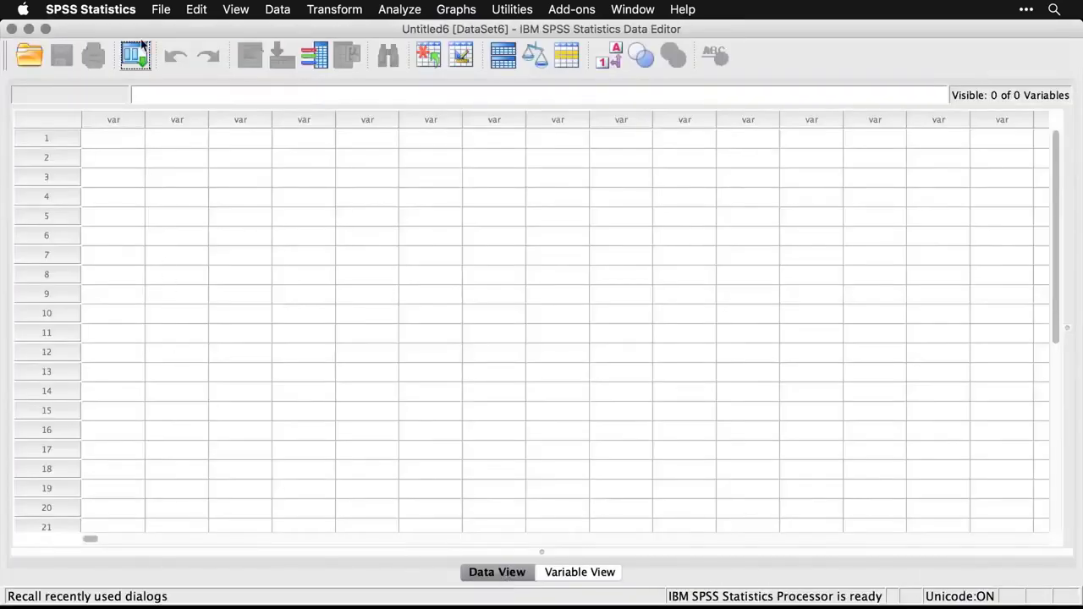
click(158, 9)
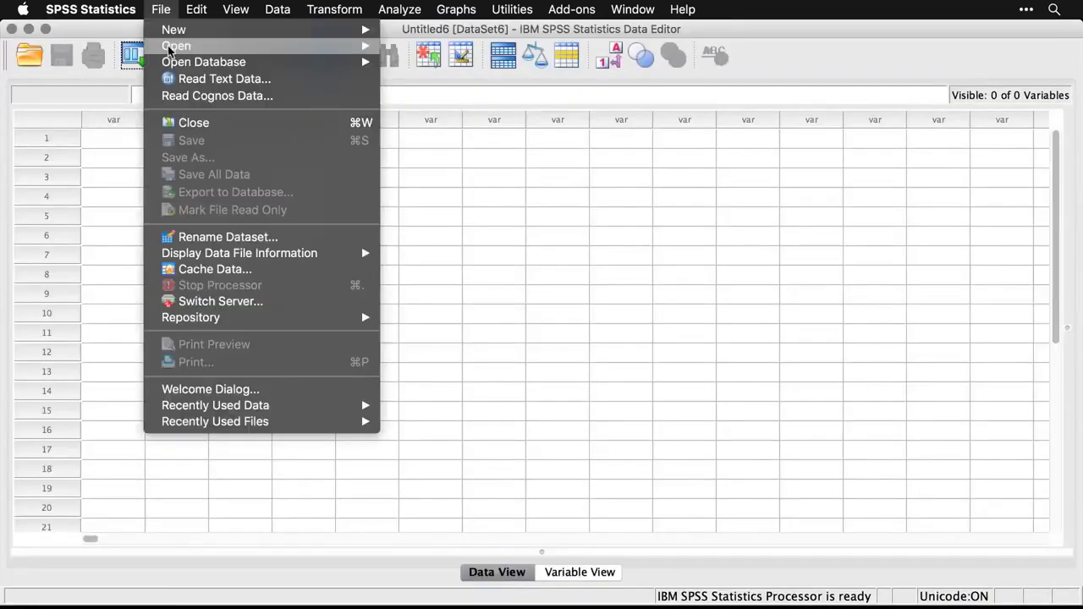
mouse_move(215, 49)
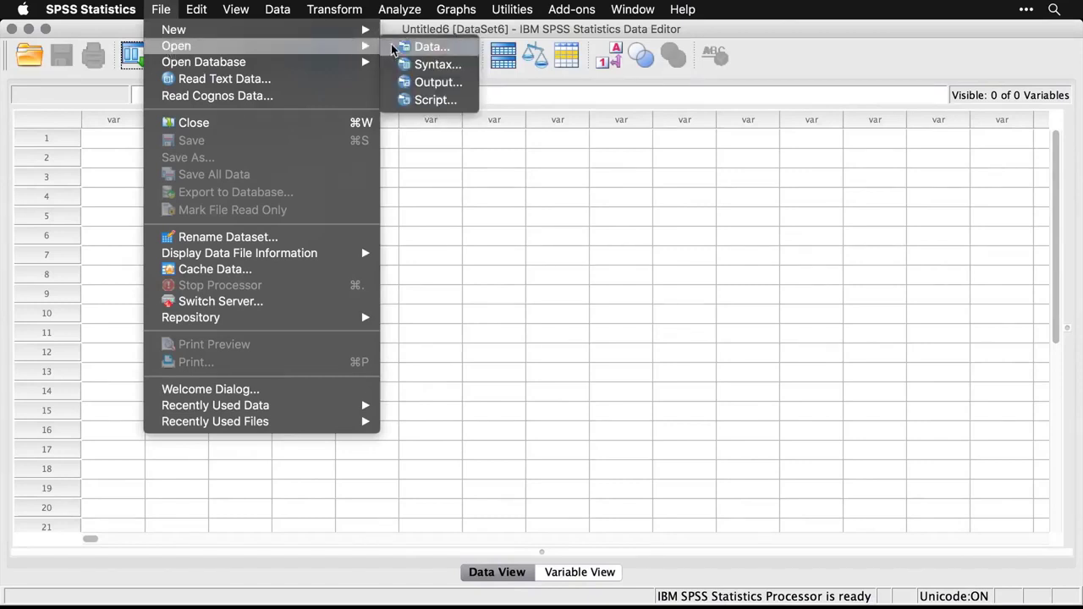
click(414, 46)
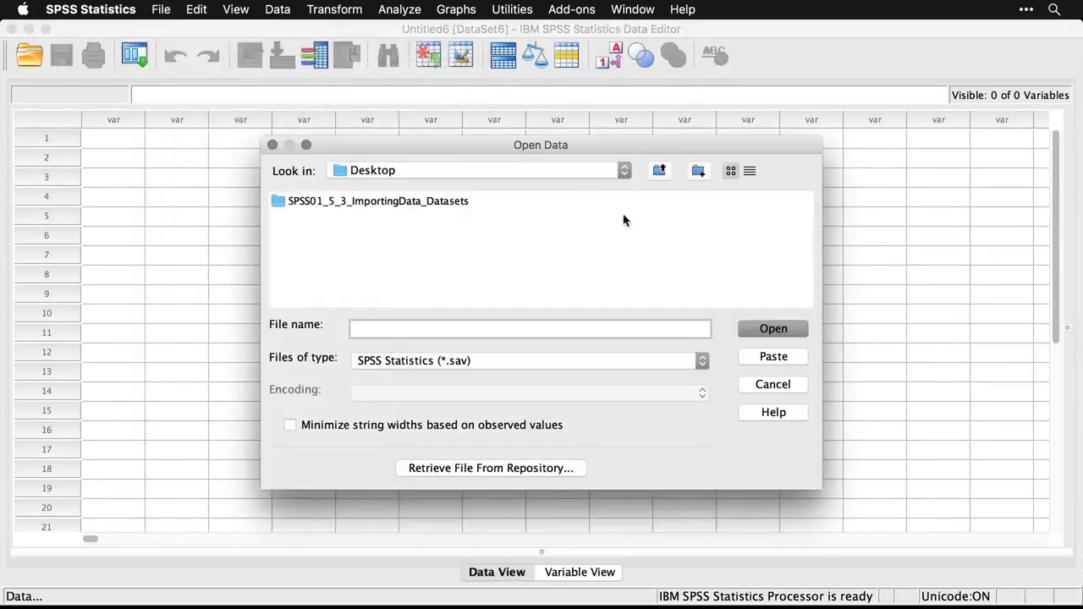
click(523, 366)
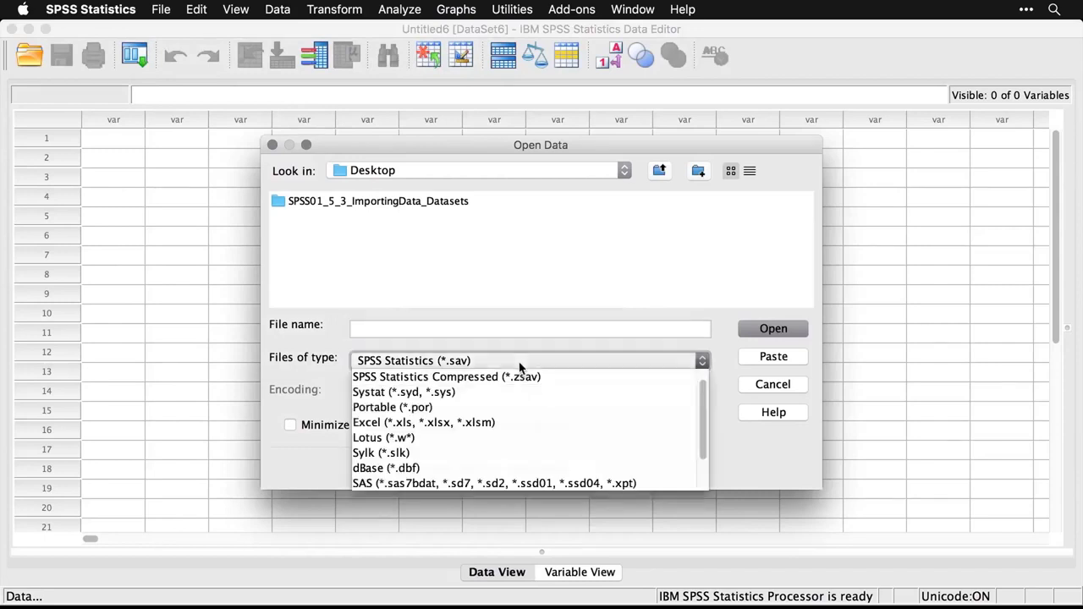
scroll(525, 413, down, 3)
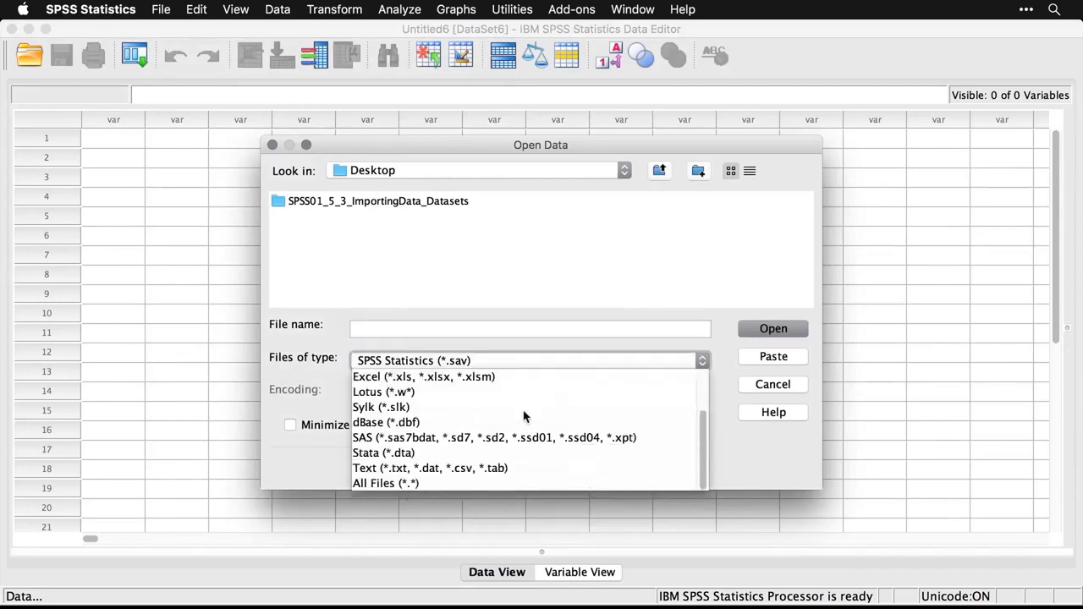
click(532, 470)
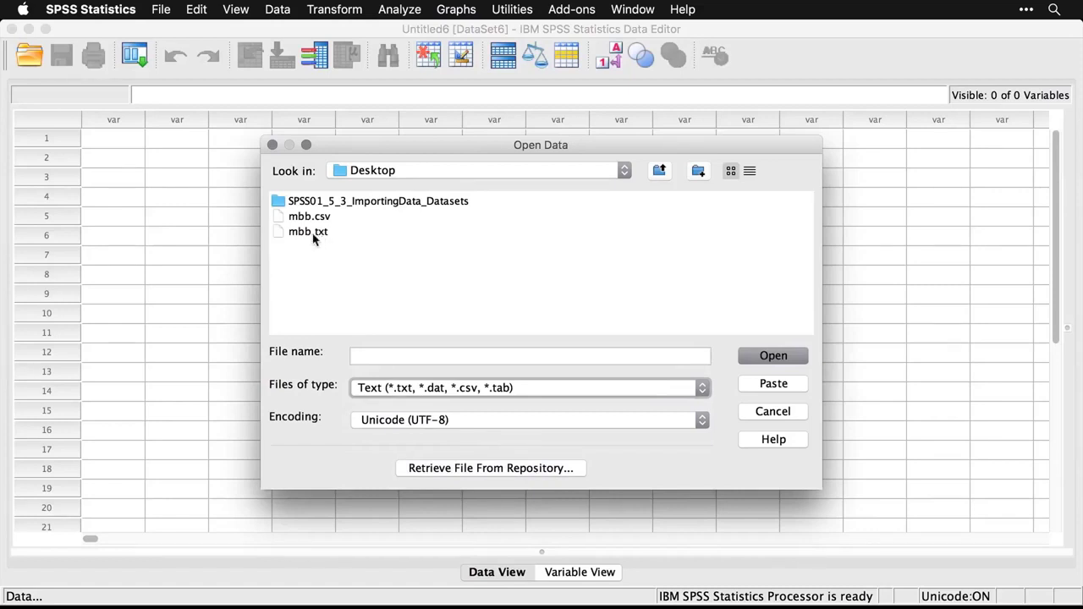
click(308, 216)
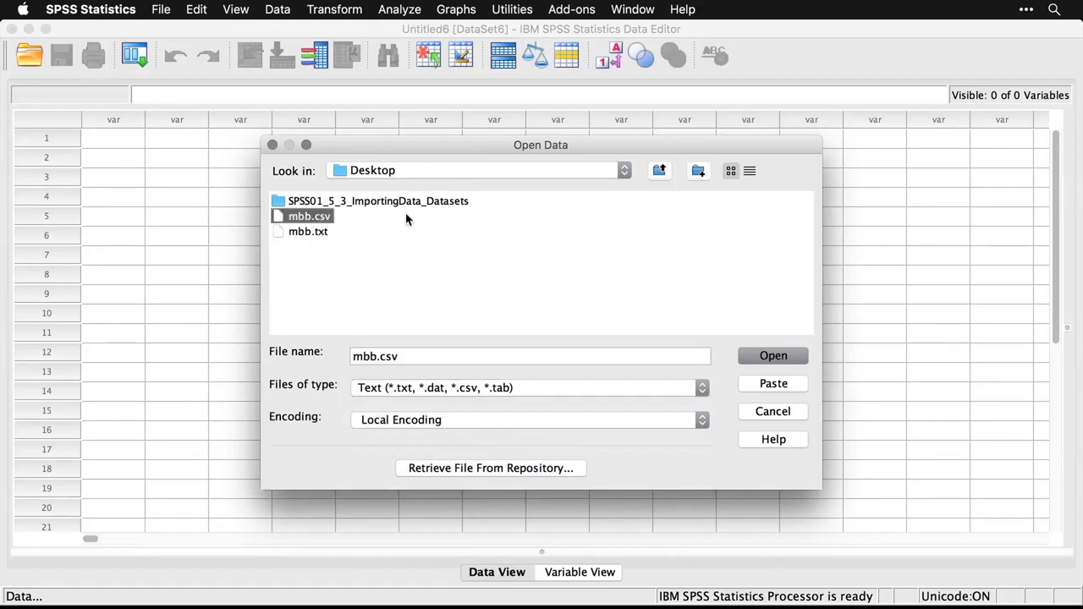
click(778, 362)
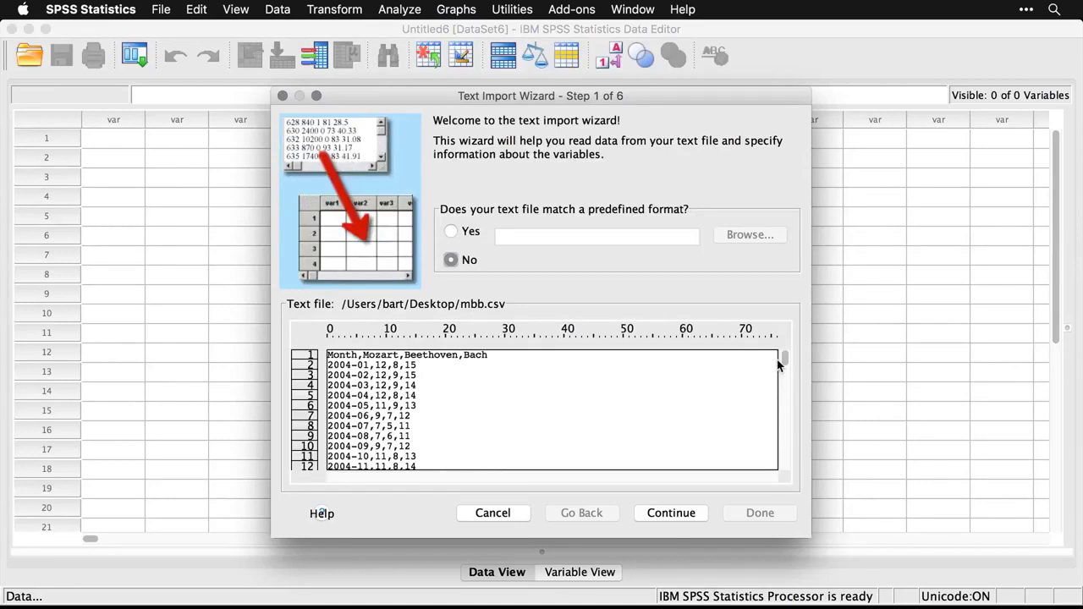
- Import mbb.csv as comma-delimited data with variable names at the top, one case per line, all cases and no text qualifier
click(682, 520)
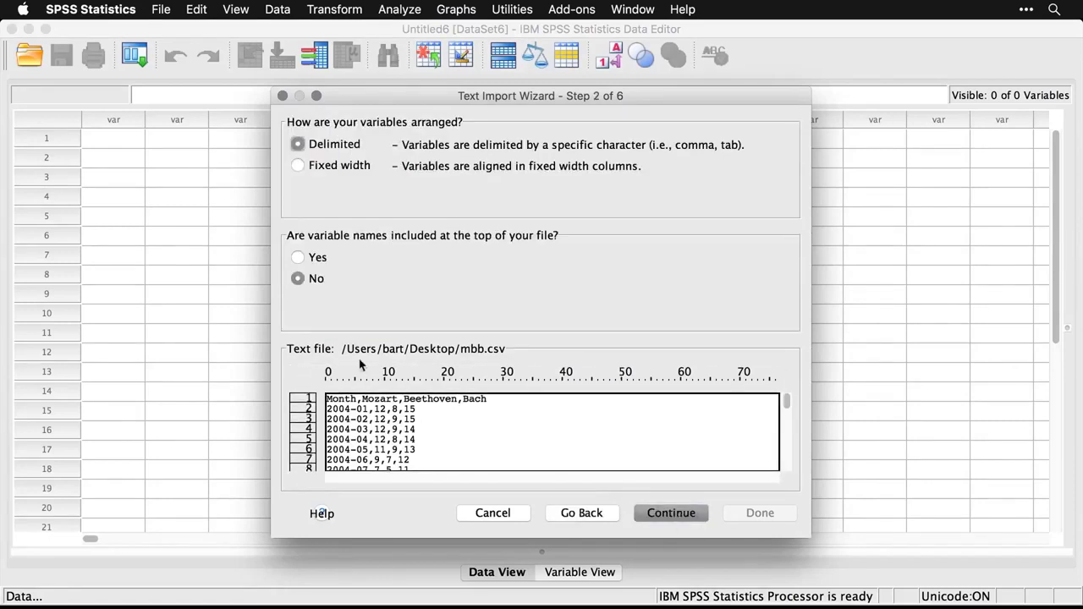
click(300, 259)
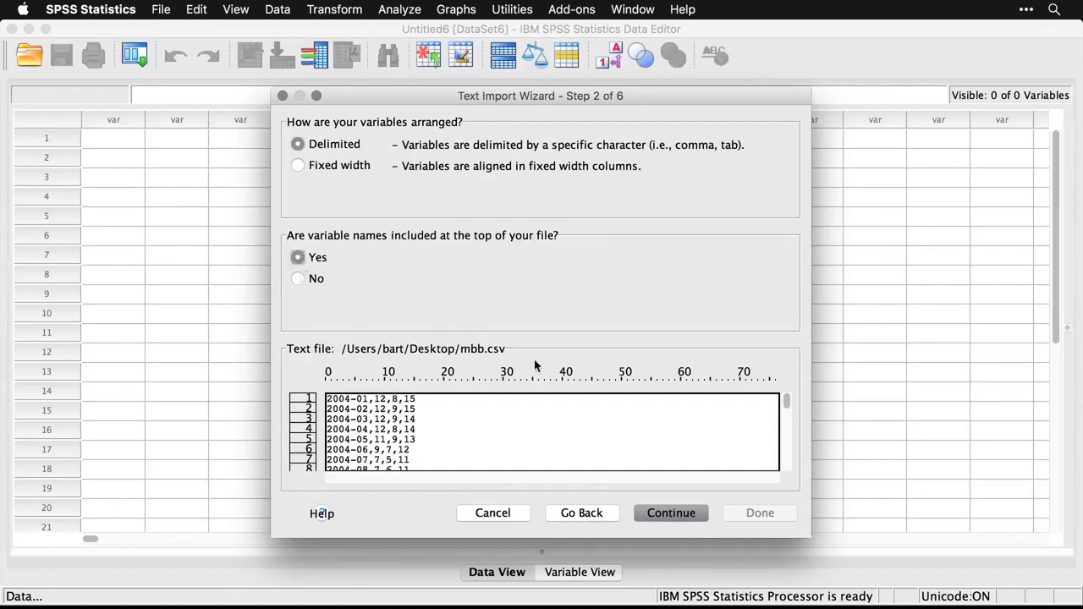
click(673, 513)
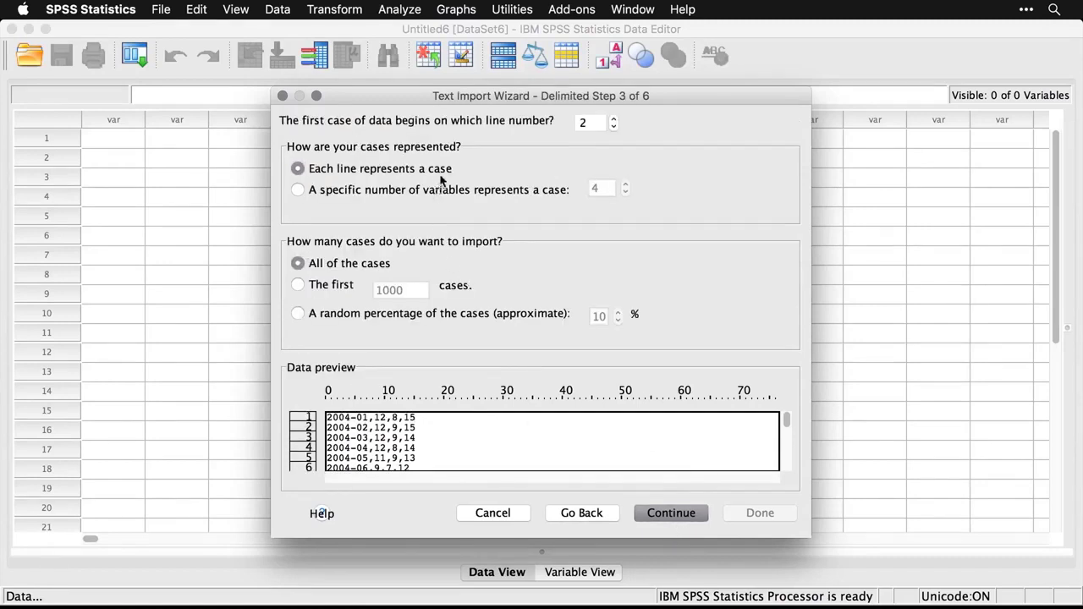
click(685, 513)
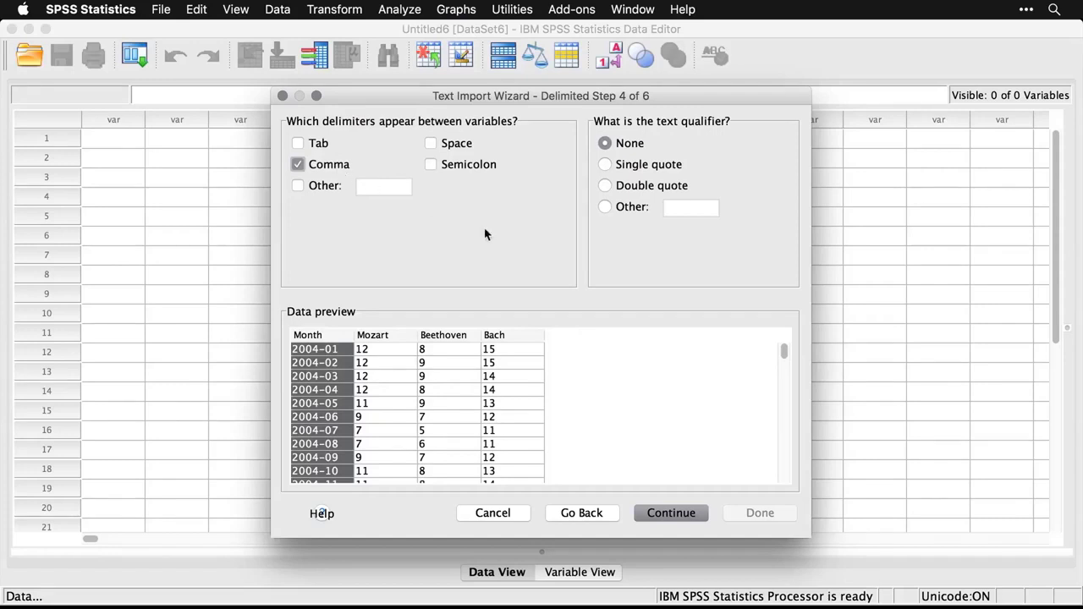
click(683, 514)
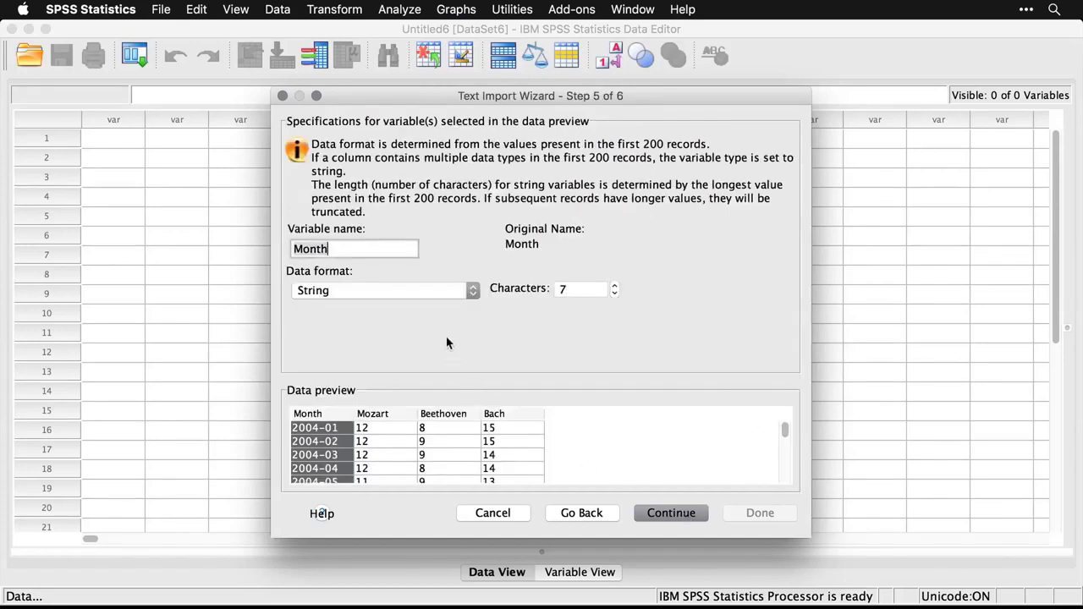
click(684, 516)
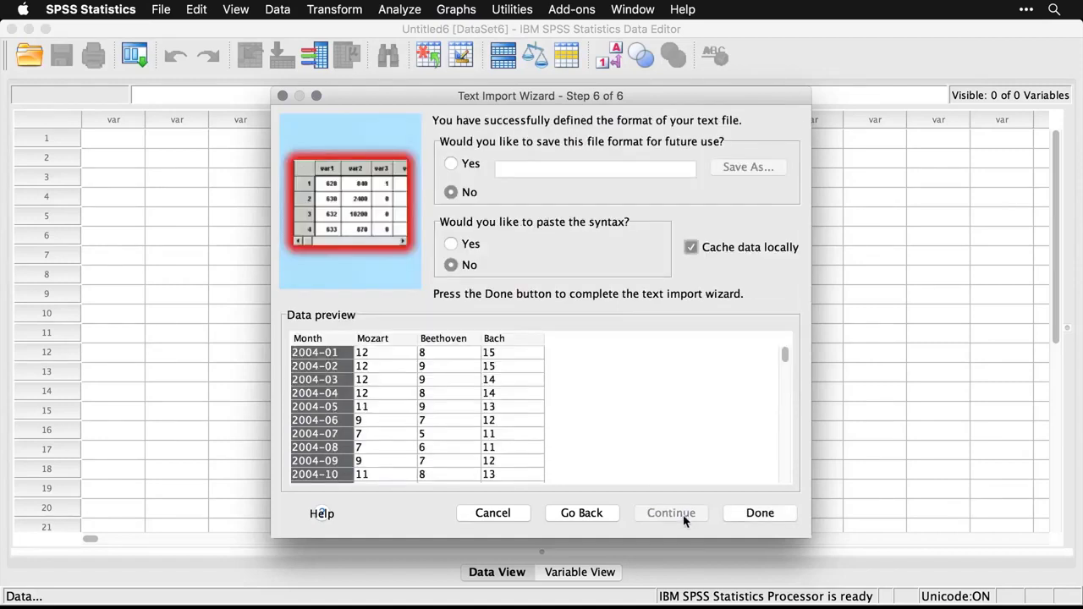
click(770, 512)
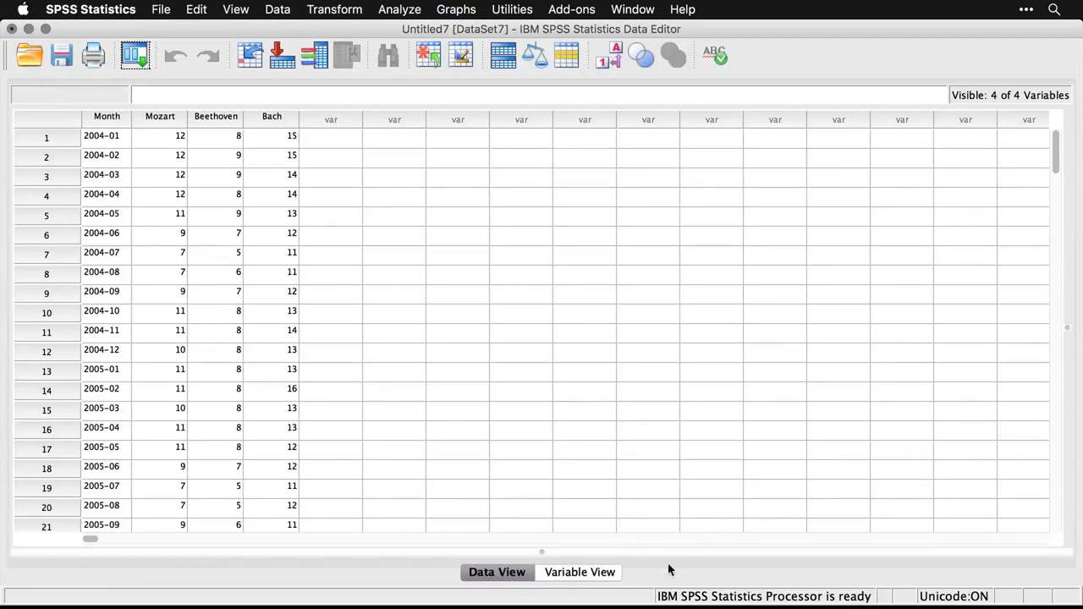
- In the CSV dataset's variable definitions, set the measurement level of Mozart, Beethoven and Bach to Scale
click(582, 575)
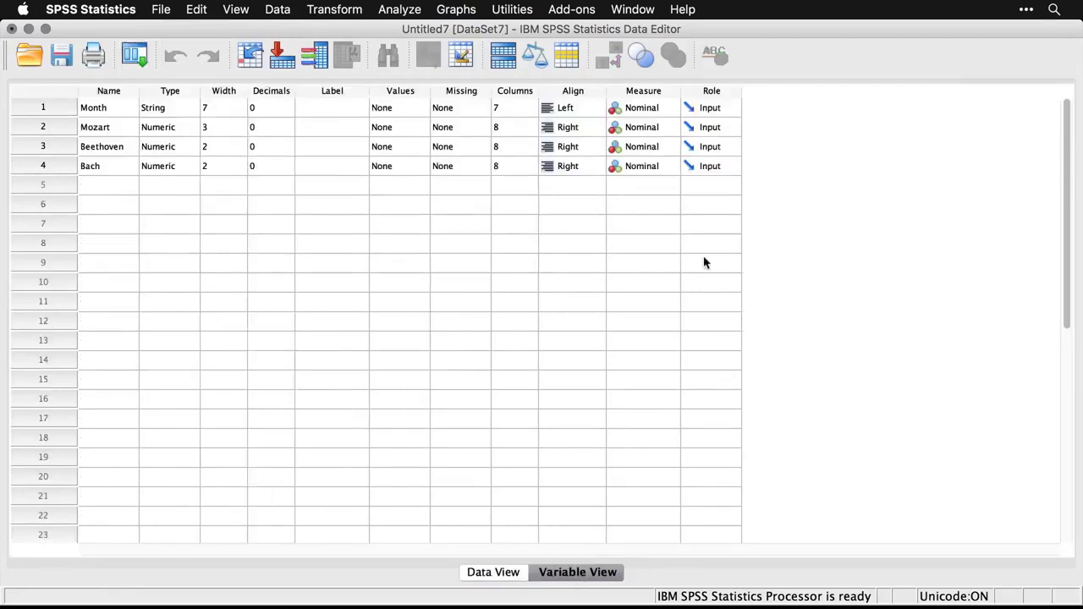
click(653, 129)
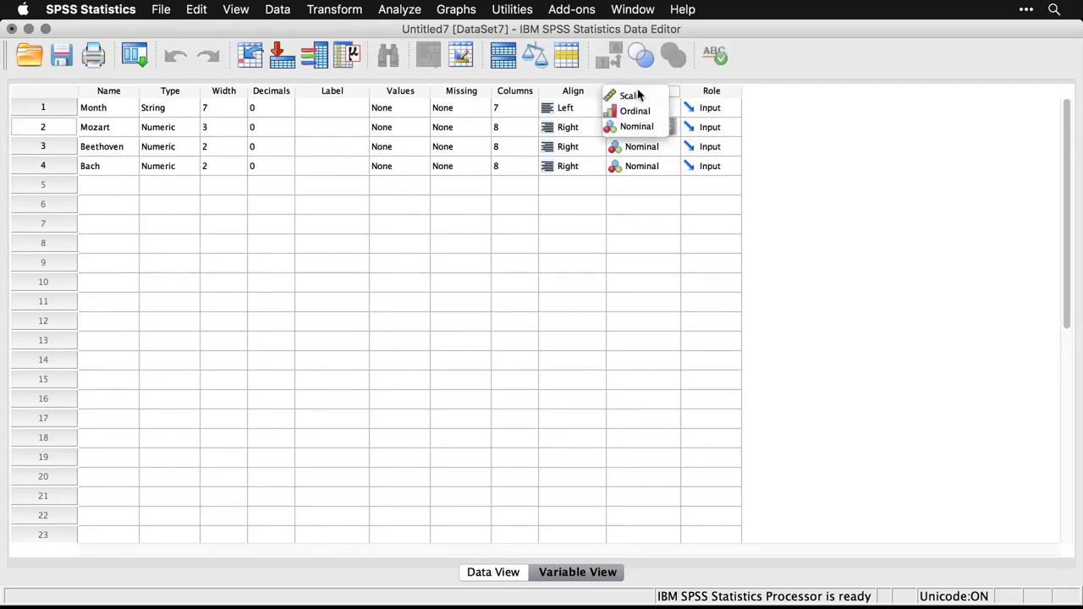
click(633, 96)
click(642, 147)
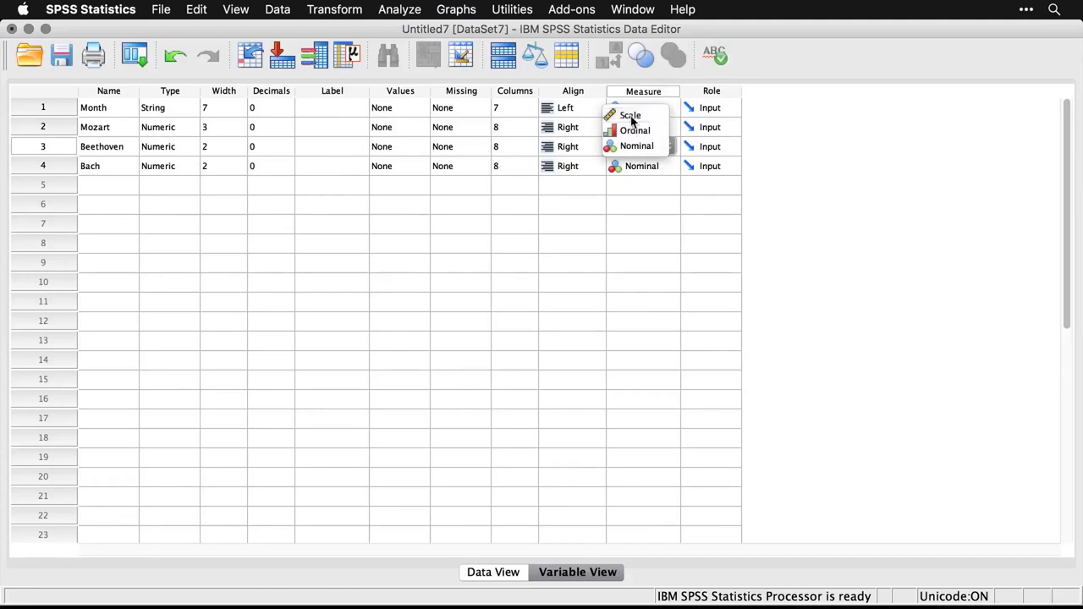
click(631, 118)
click(643, 166)
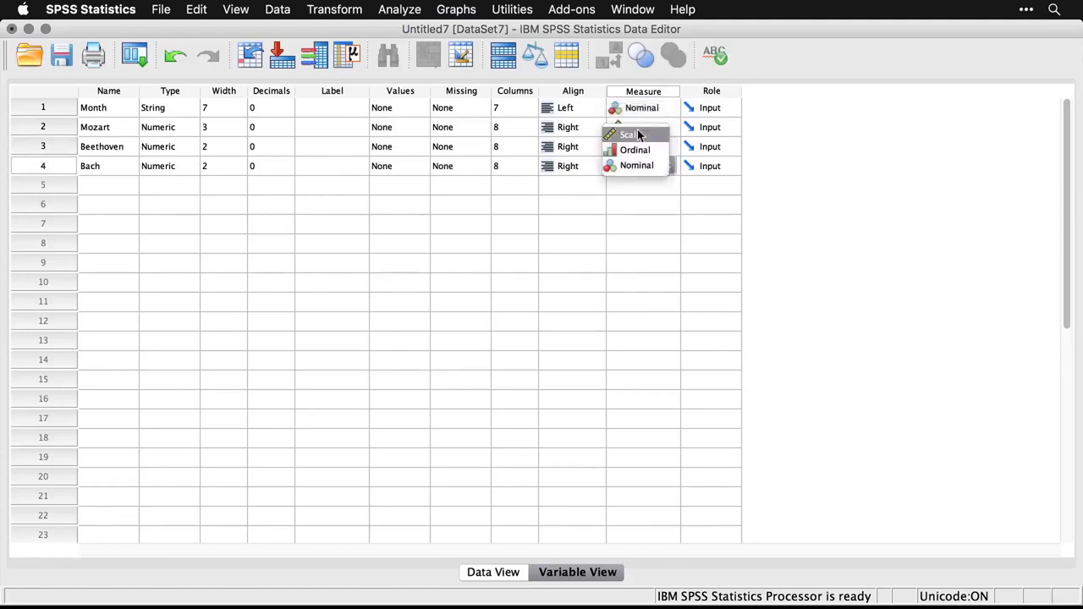
click(639, 136)
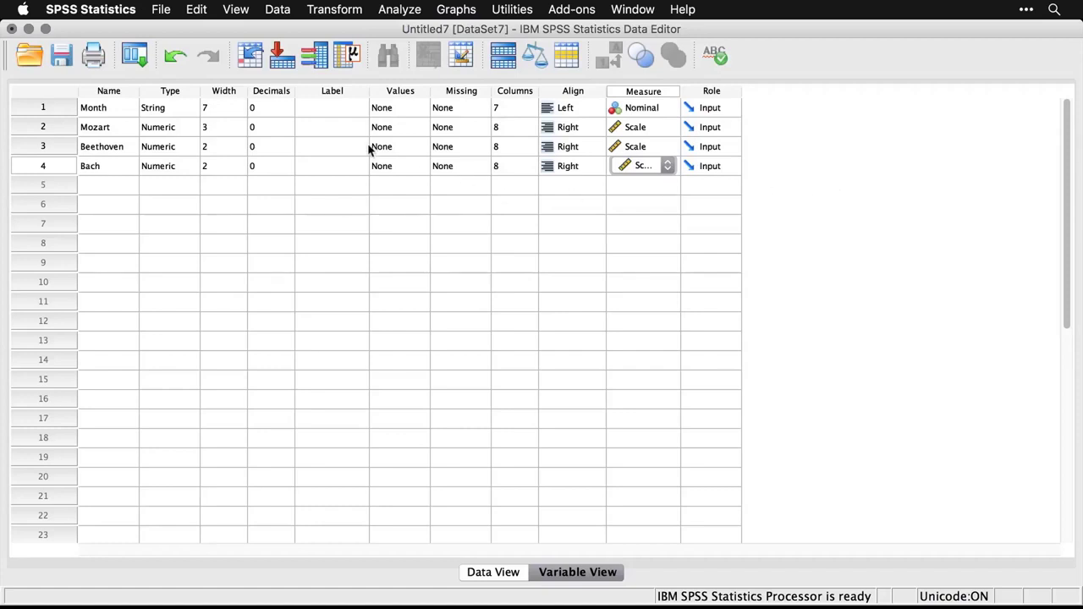
- Import mbb.xlsx from the Desktop as an Excel file, reading variable names from the first row of worksheet mbb.csv [A1:D153]
click(161, 10)
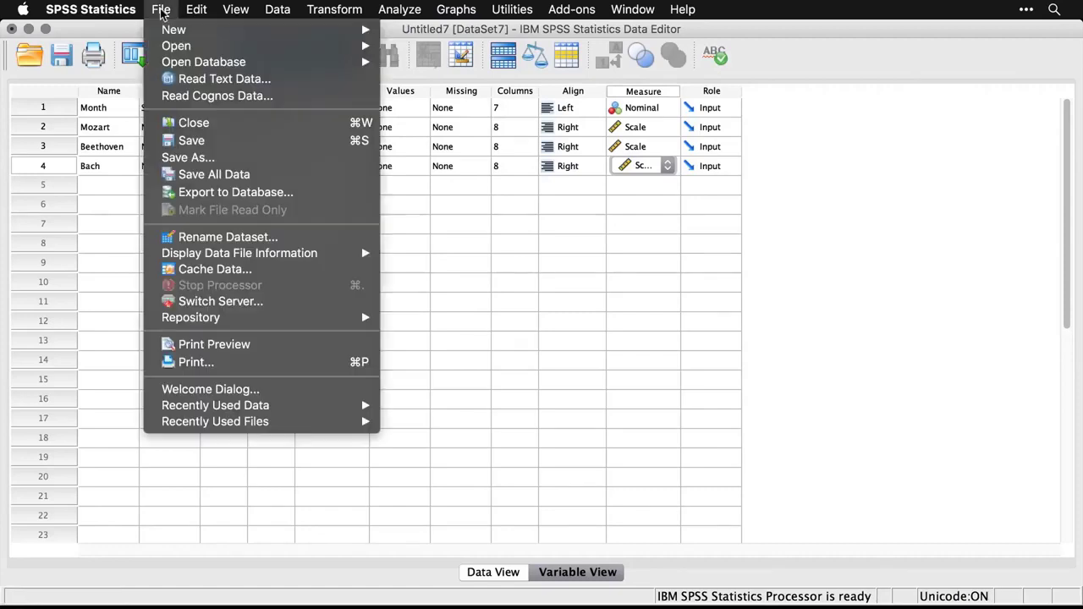
mouse_move(172, 35)
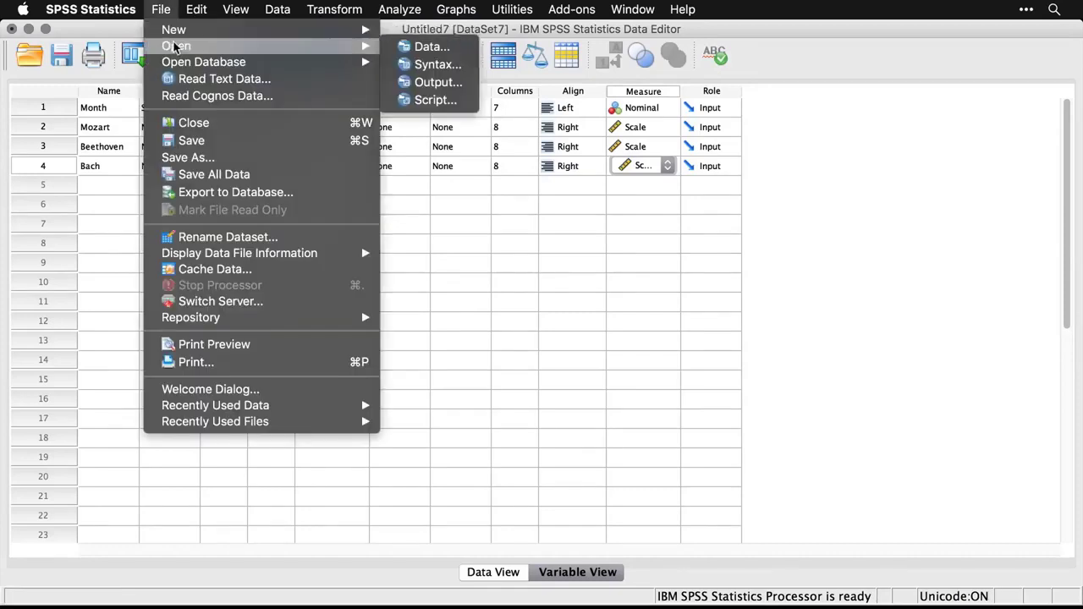
mouse_move(364, 46)
click(414, 47)
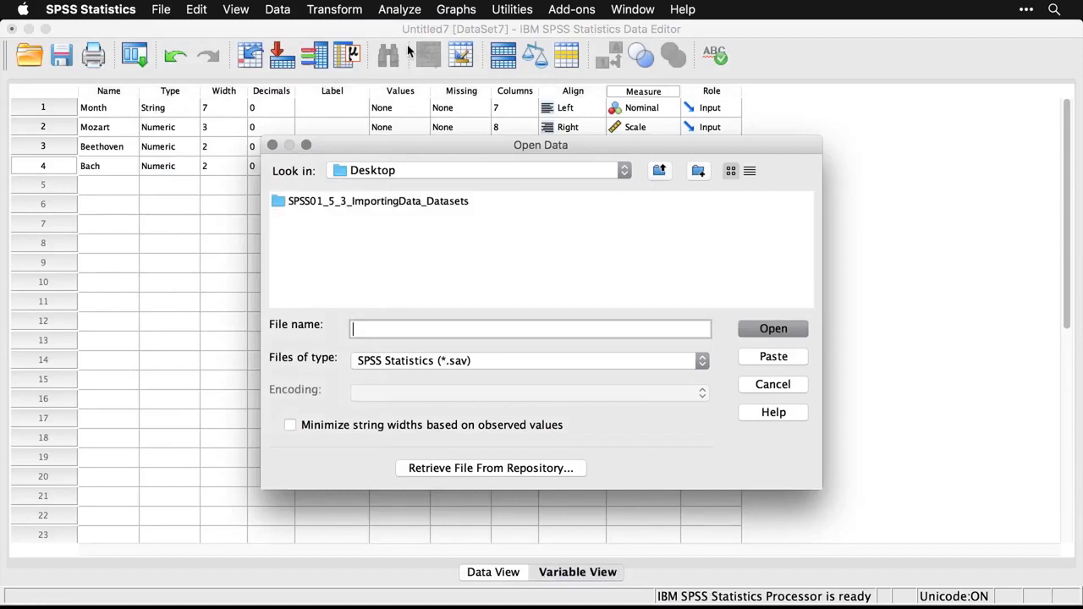
click(520, 365)
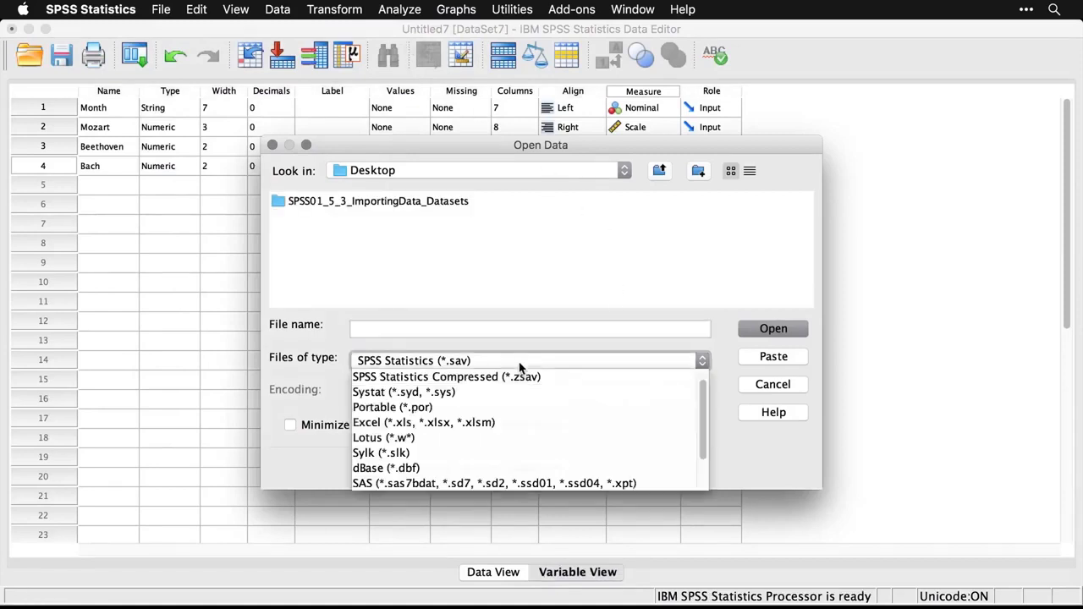
click(544, 423)
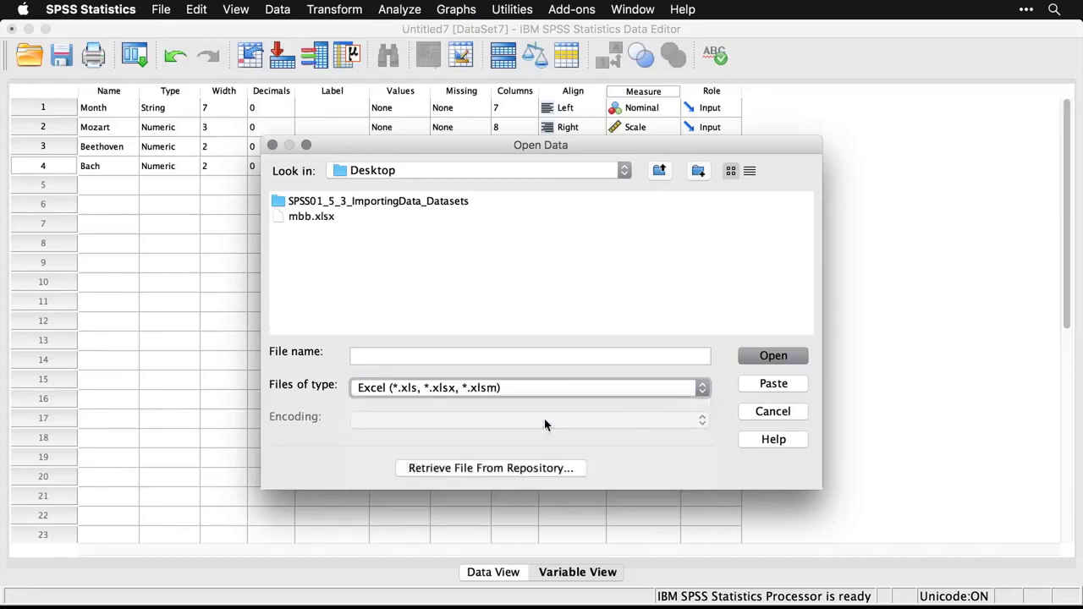
click(310, 218)
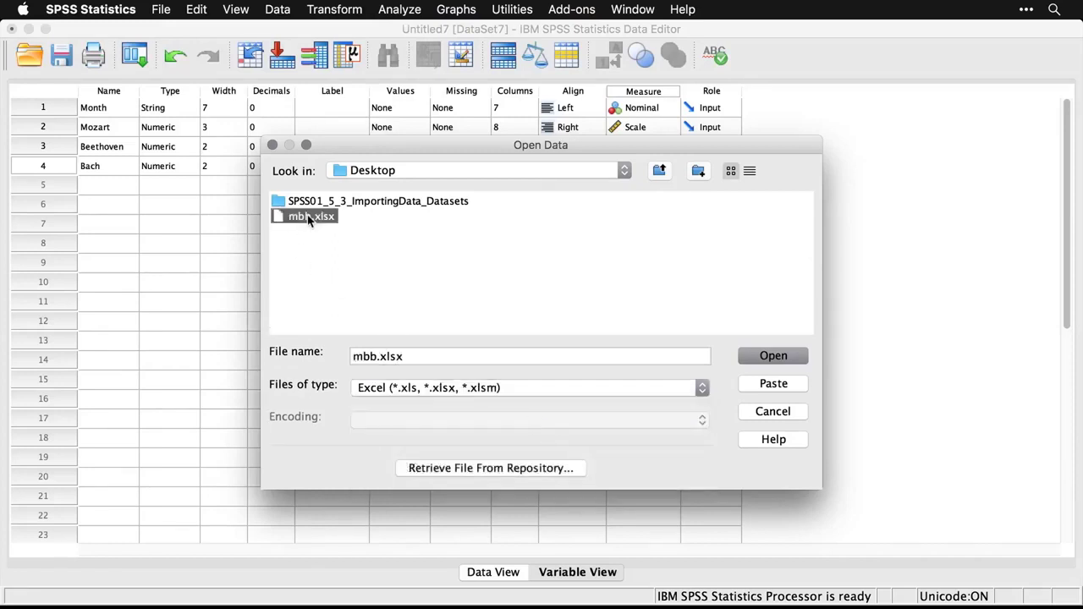
click(774, 356)
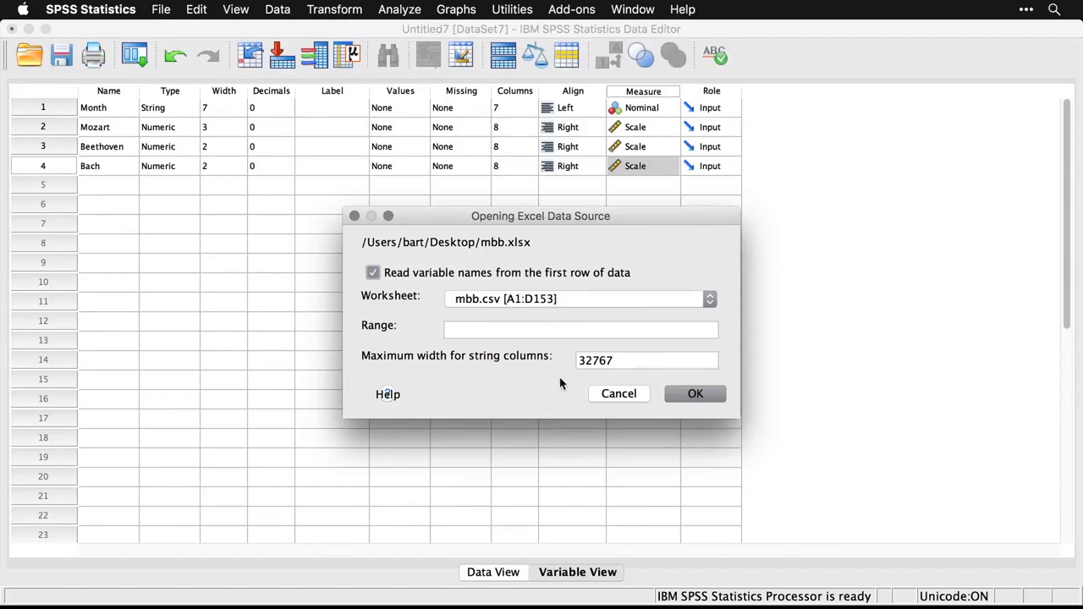
click(701, 394)
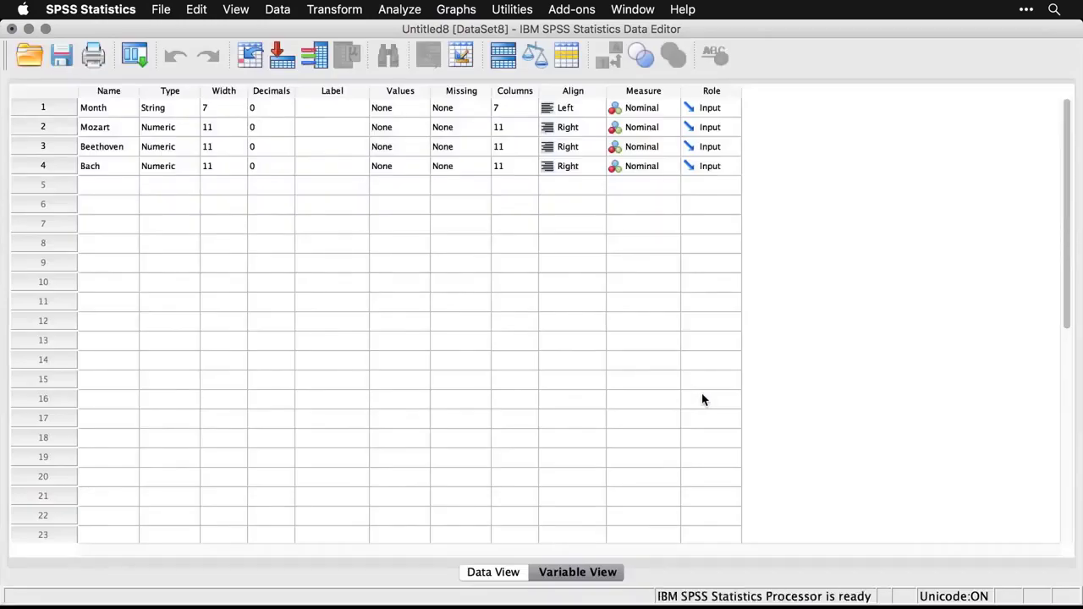
- In the imported Excel dataset's variable definitions, set the measurement level of Mozart, Beethoven and Bach to Scale
click(493, 578)
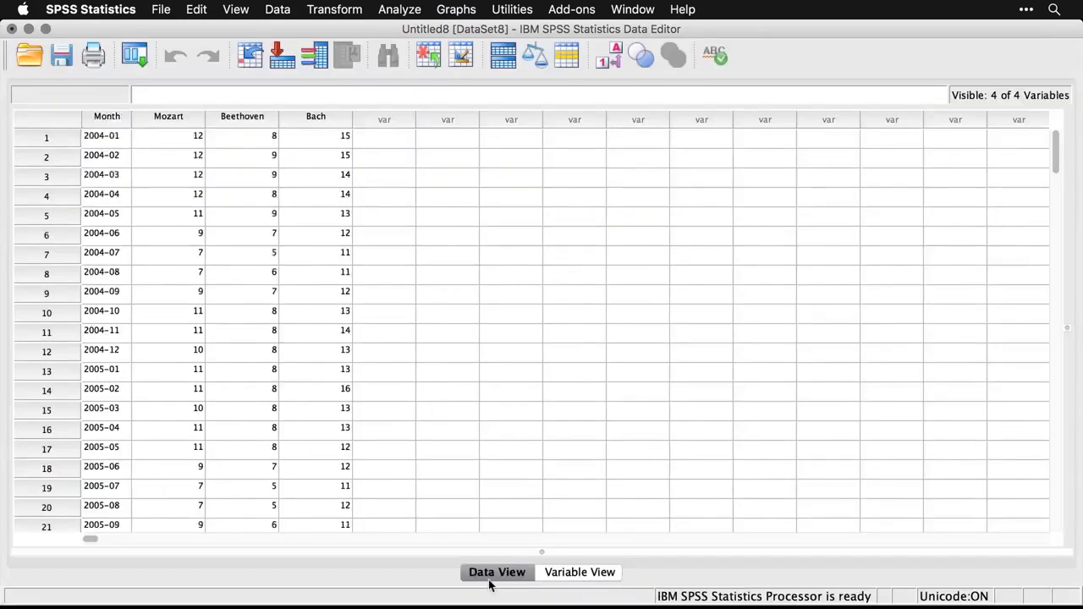
click(569, 574)
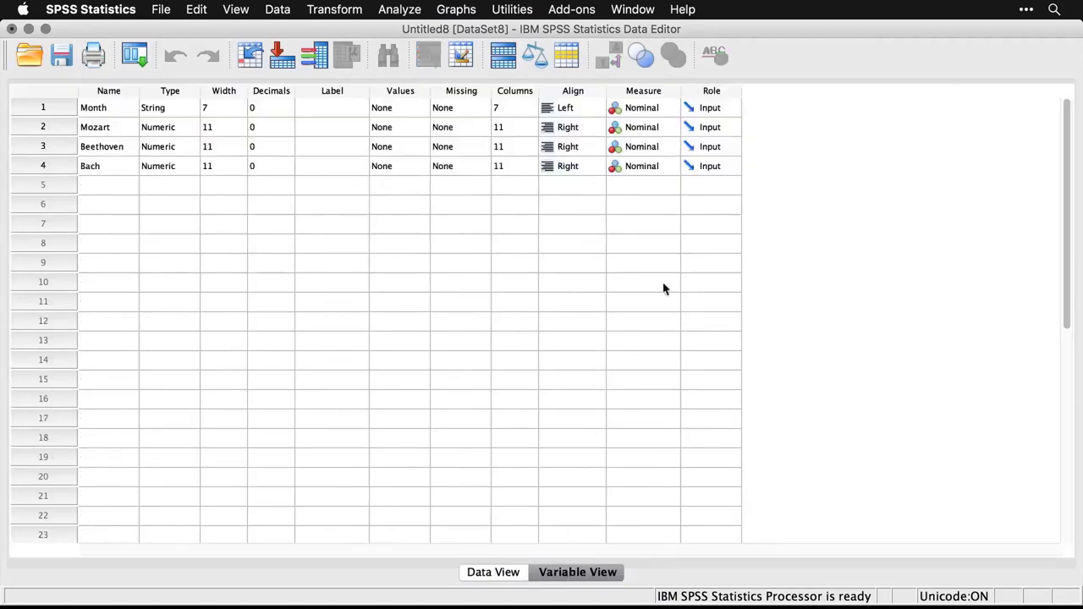
click(651, 129)
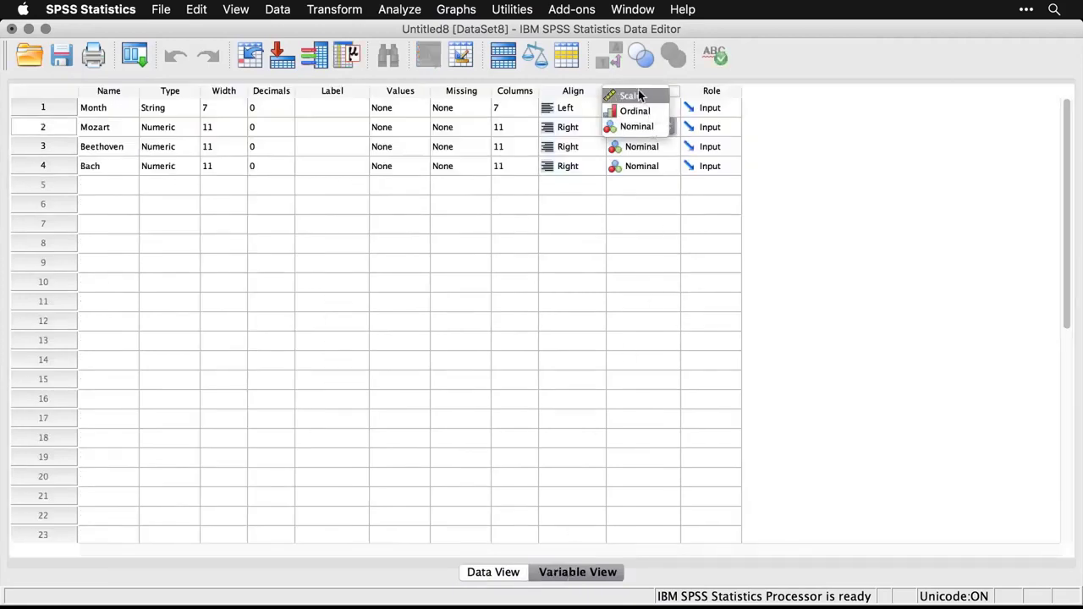
click(650, 128)
click(632, 145)
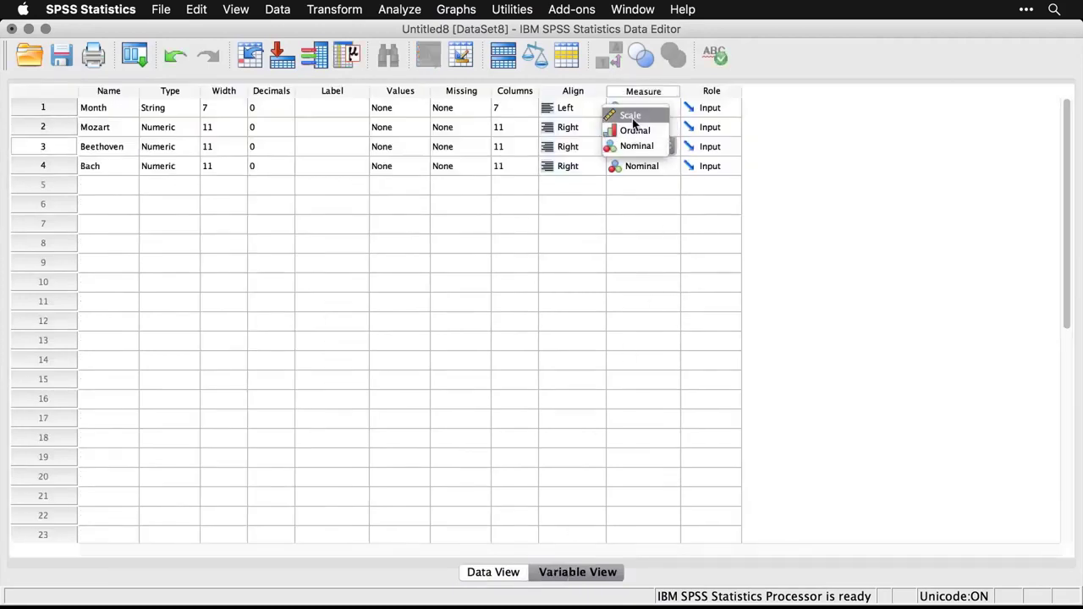
click(633, 123)
click(638, 167)
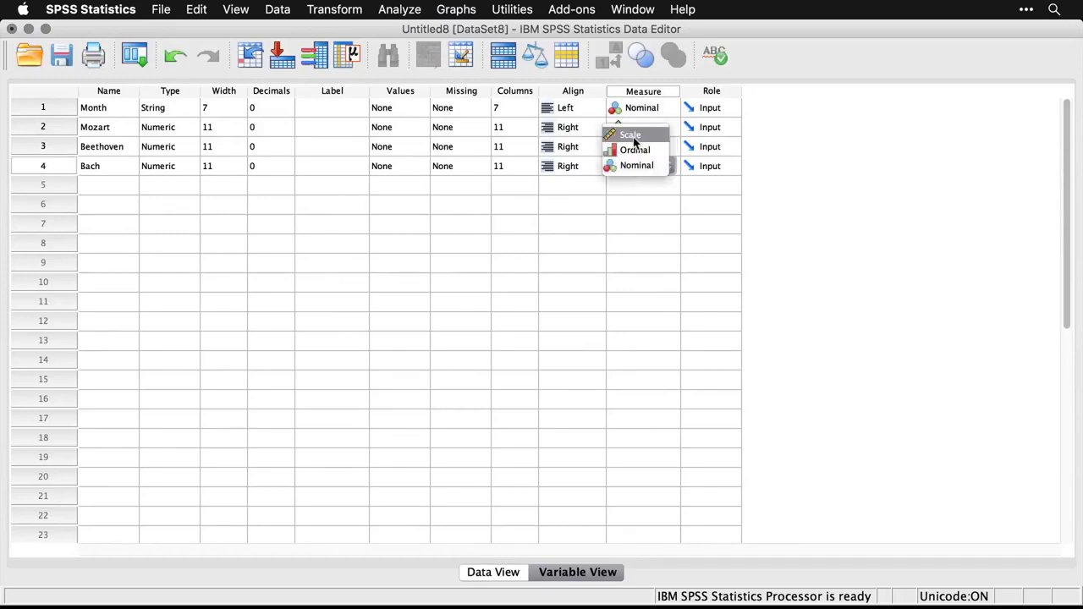
click(635, 137)
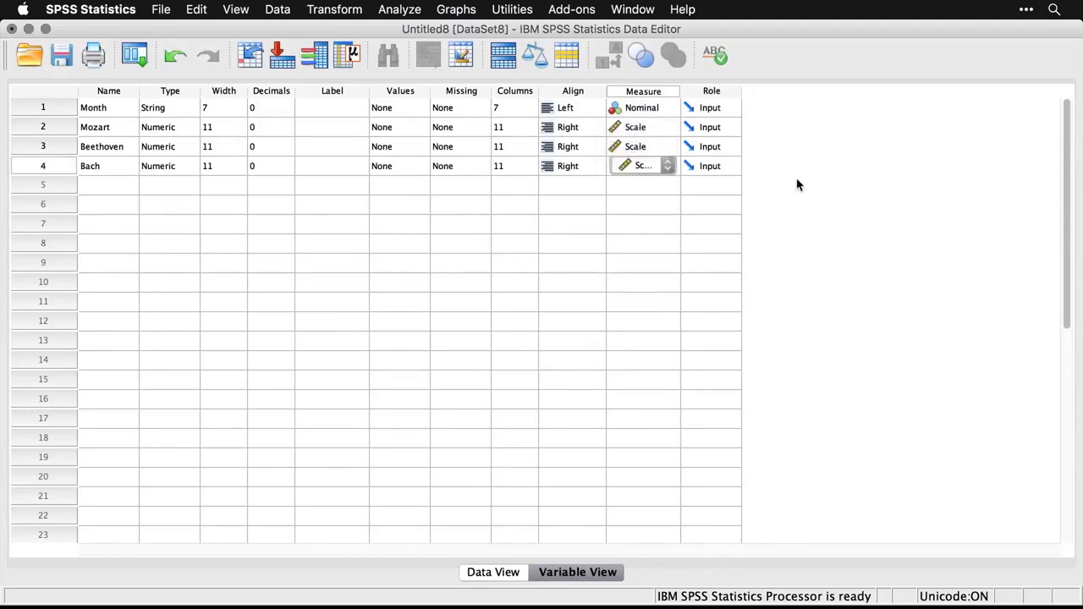
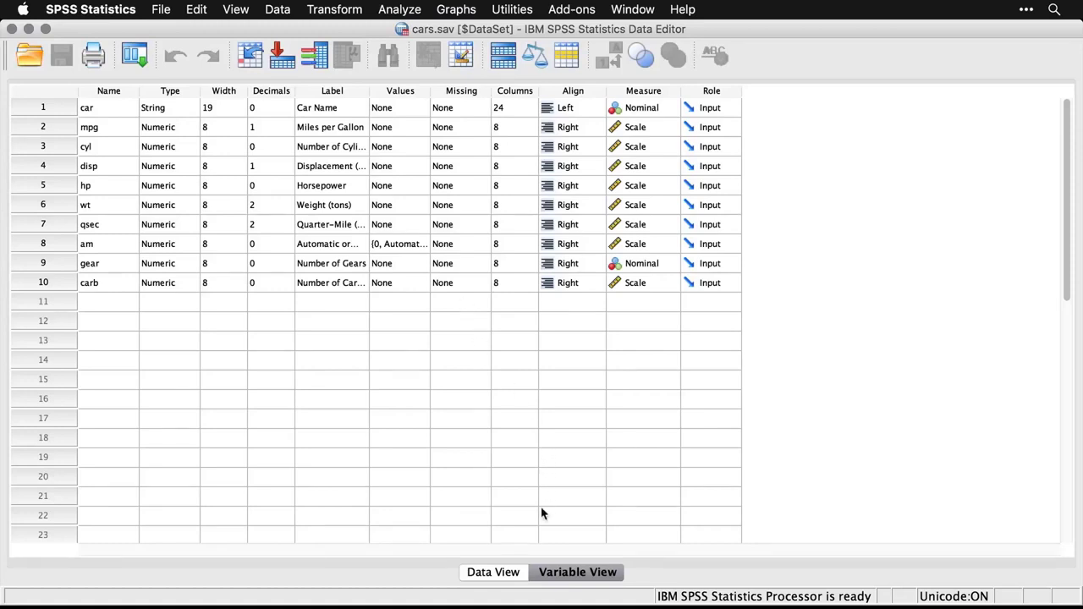
- Open the case data of cars.sav and display value labels instead of numeric codes
click(492, 573)
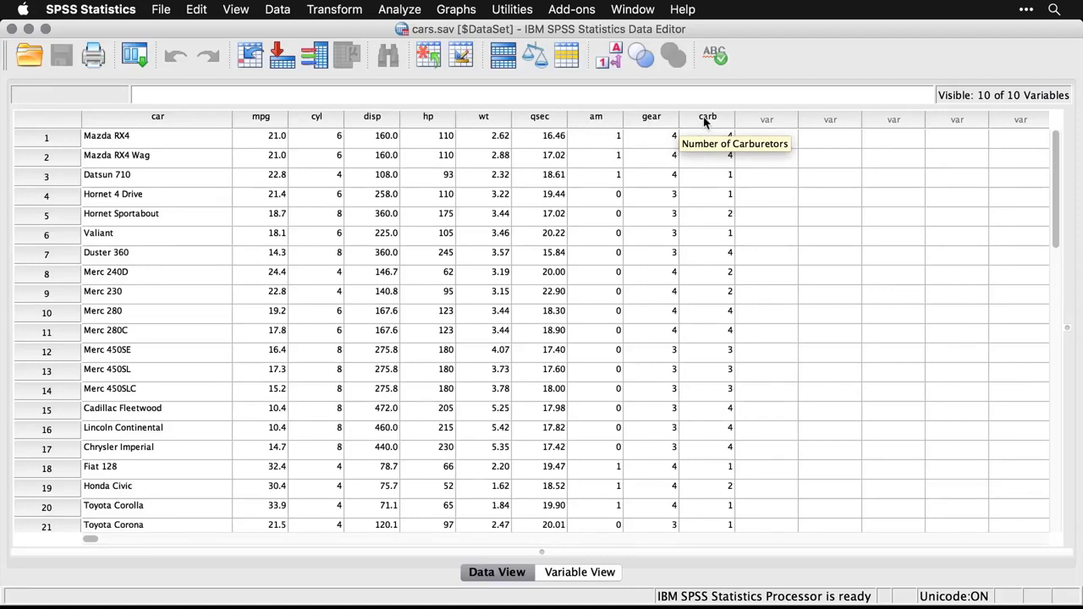
click(614, 61)
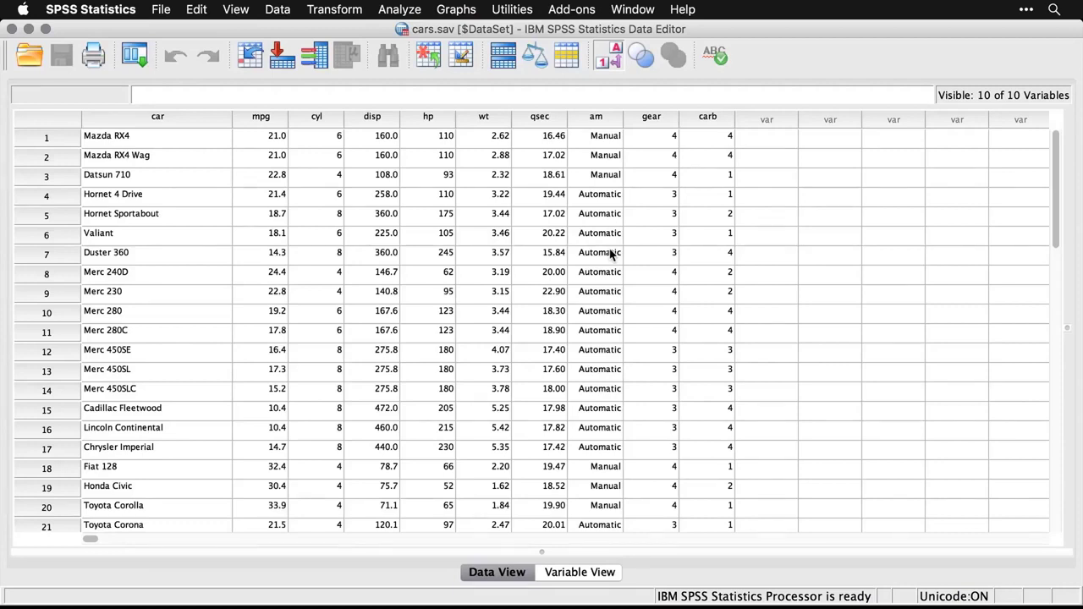
- Examine the default hierarchical clustering CLUSTER command in the SPSS01_6_1_HierarchicalClustering.sps syntax
key(super+grave)
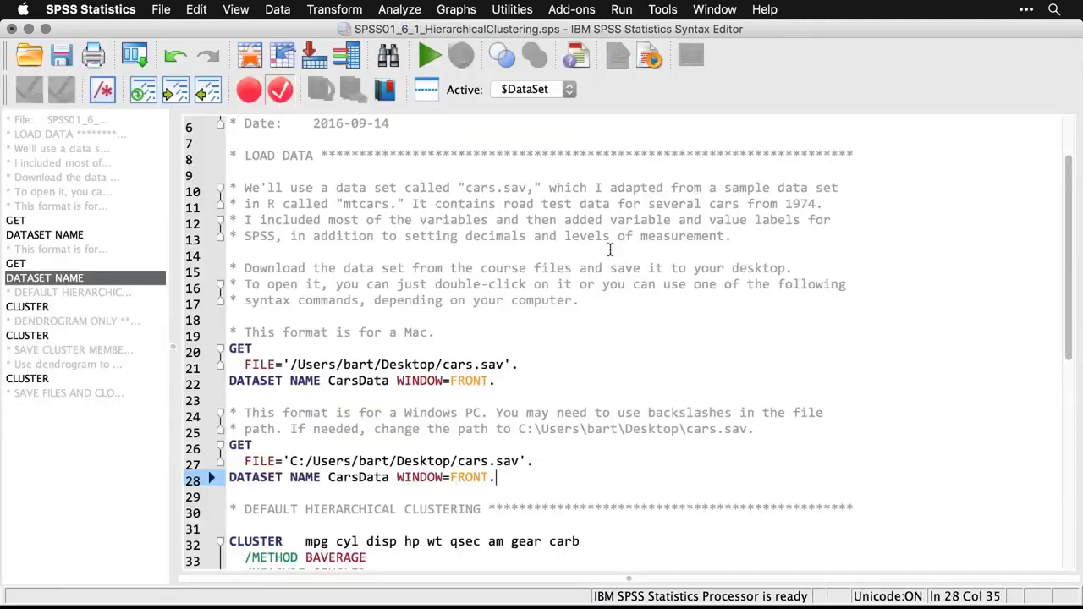
scroll(607, 322, down, 6)
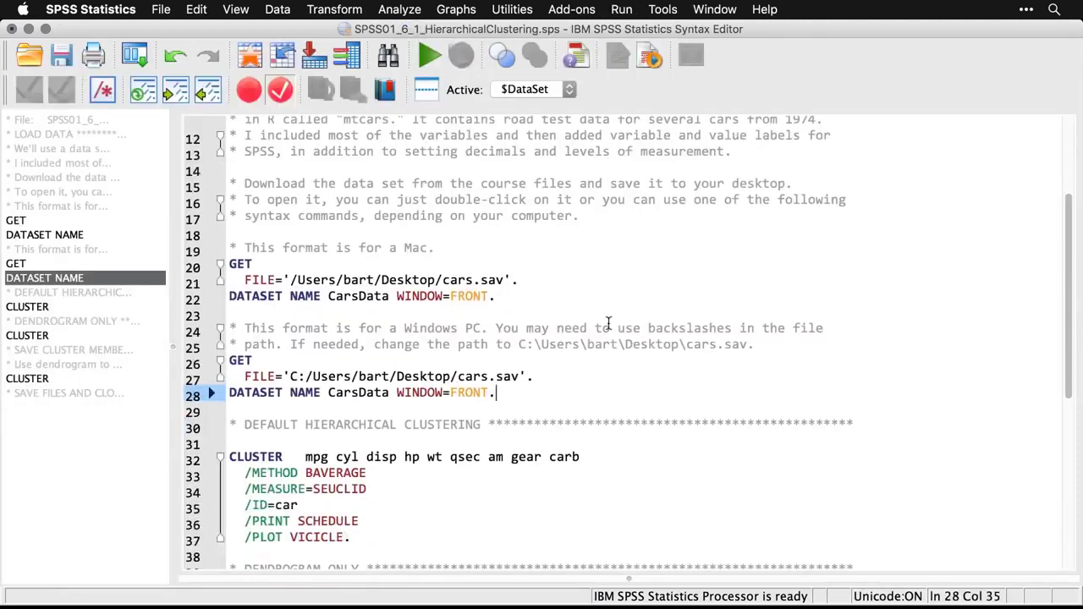
scroll(607, 322, down, 4)
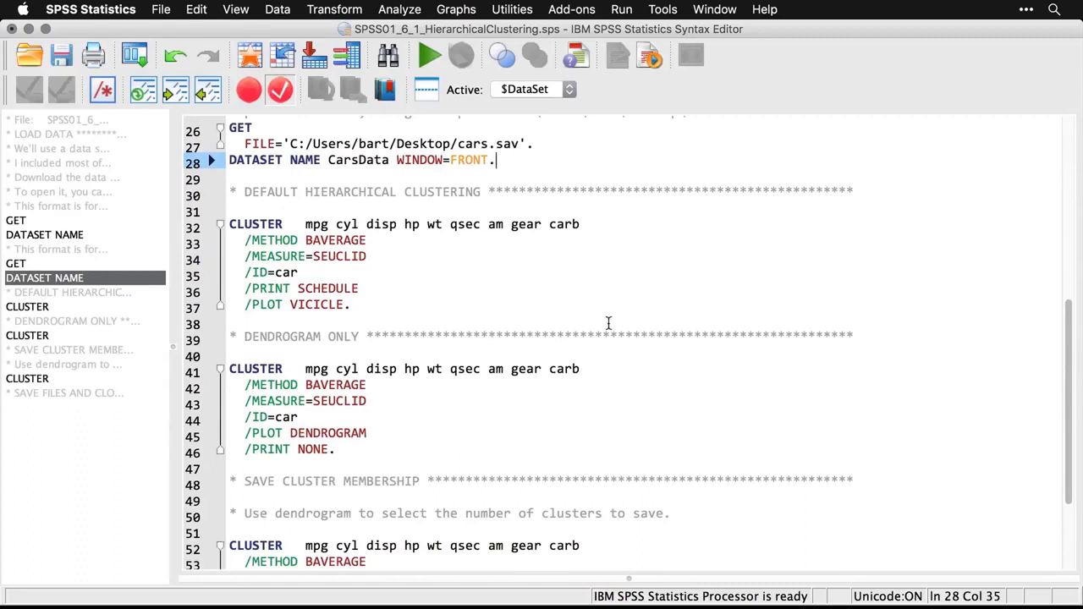
drag(370, 305, 229, 218)
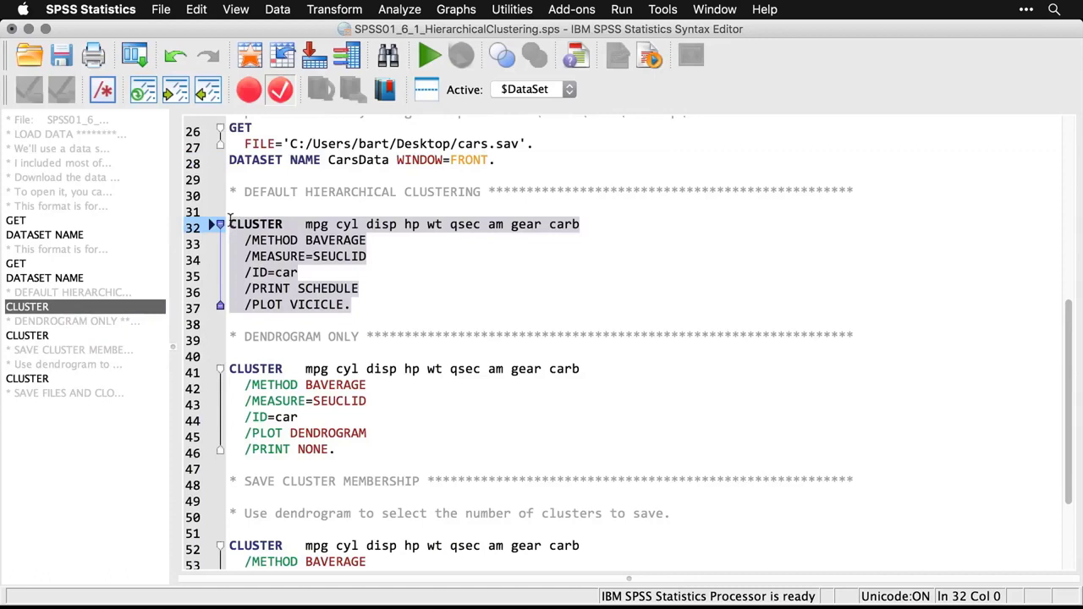
- Run a default hierarchical cluster analysis on the nine variables from Miles per Gallon to Number of Carburetors, labelling cases by Car Name
click(405, 10)
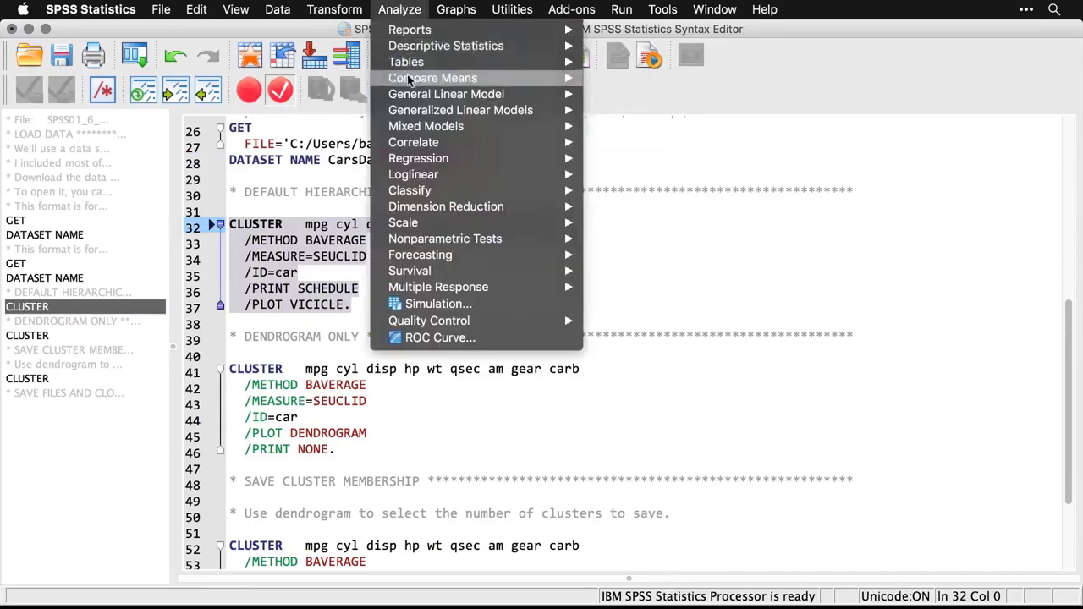
mouse_move(410, 193)
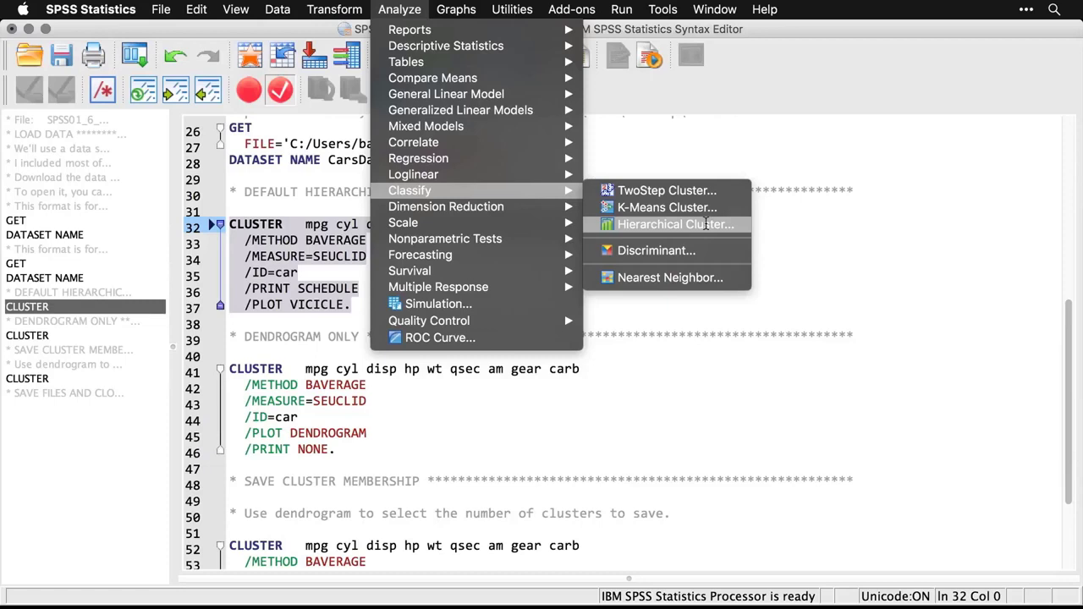
click(706, 224)
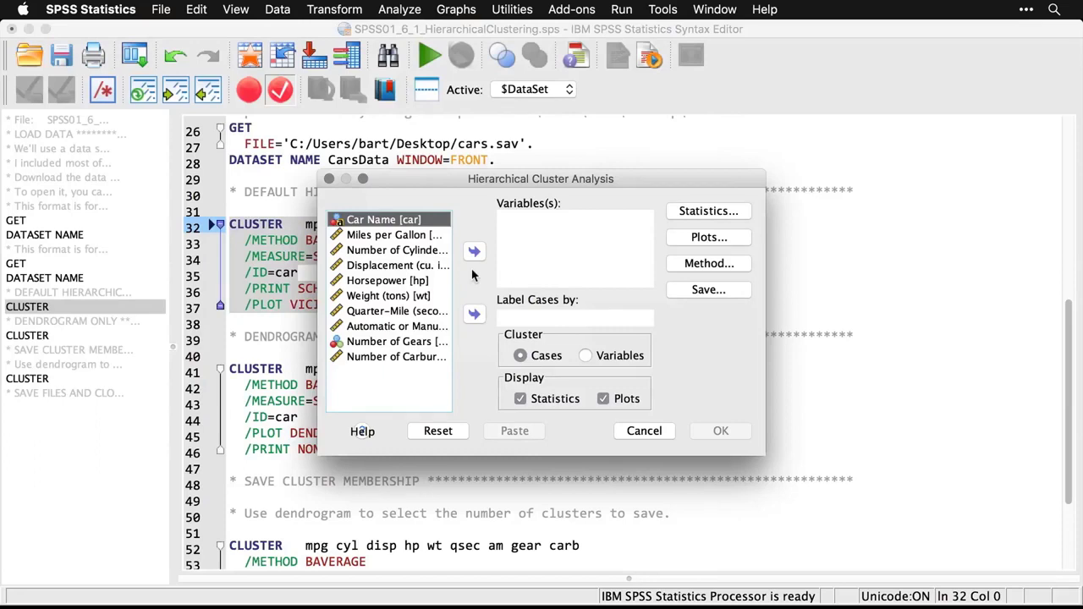
click(475, 315)
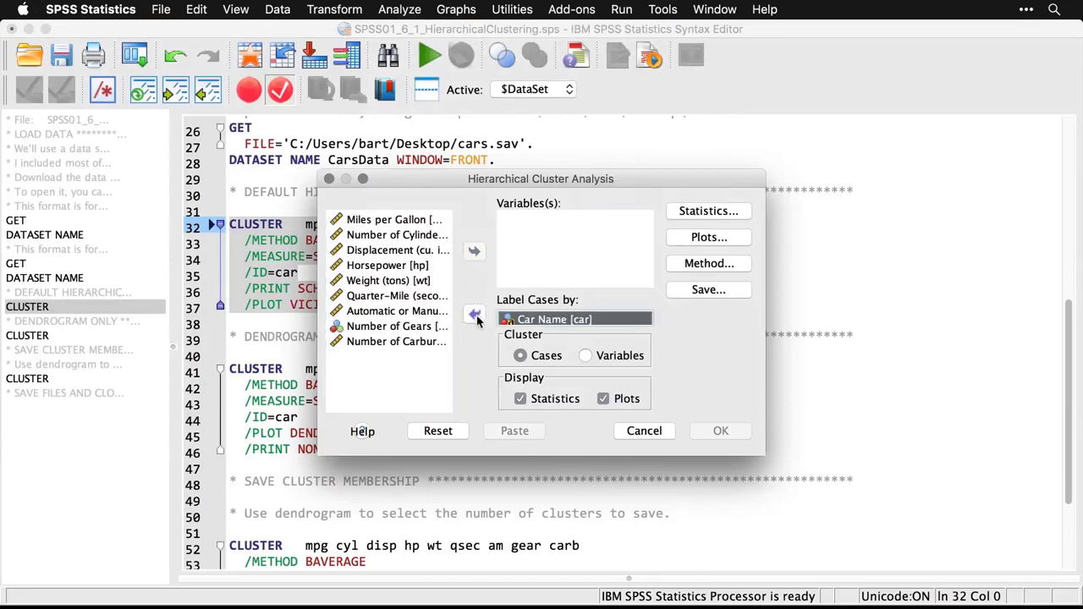
click(385, 222)
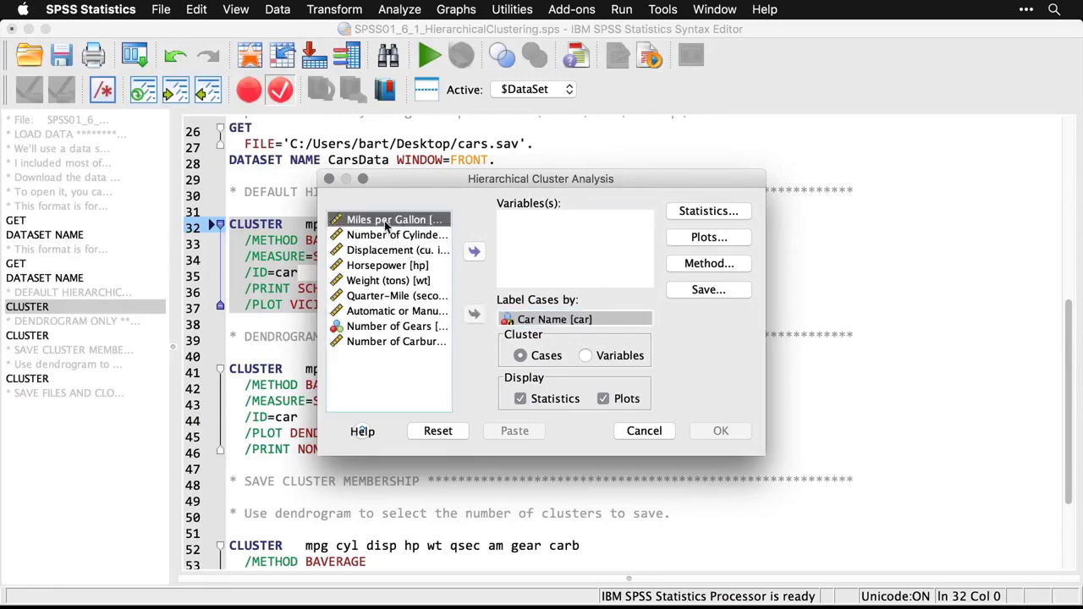
shift+click(381, 341)
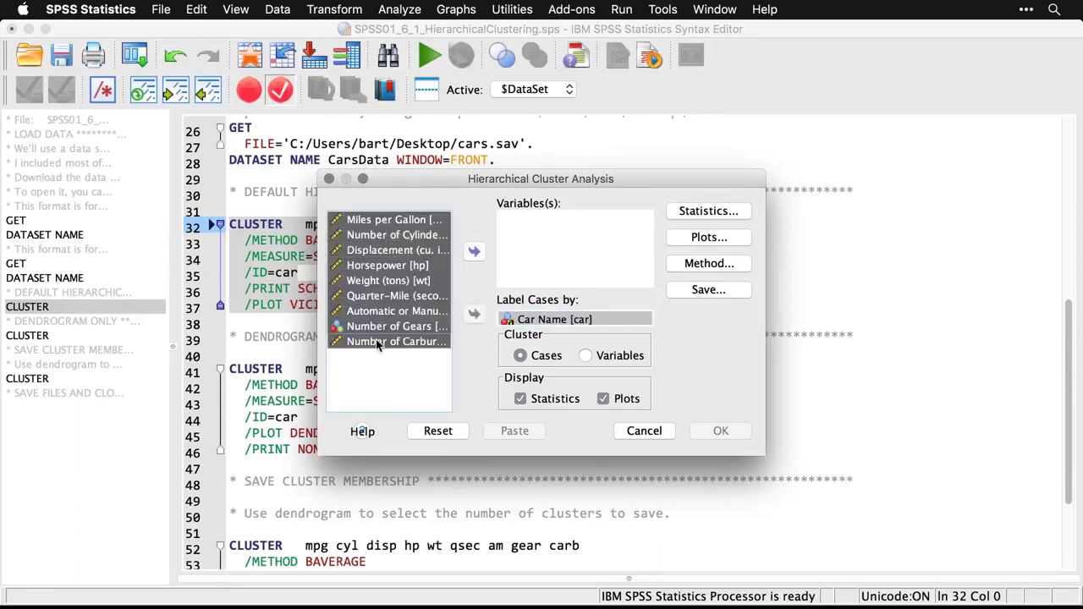
click(474, 252)
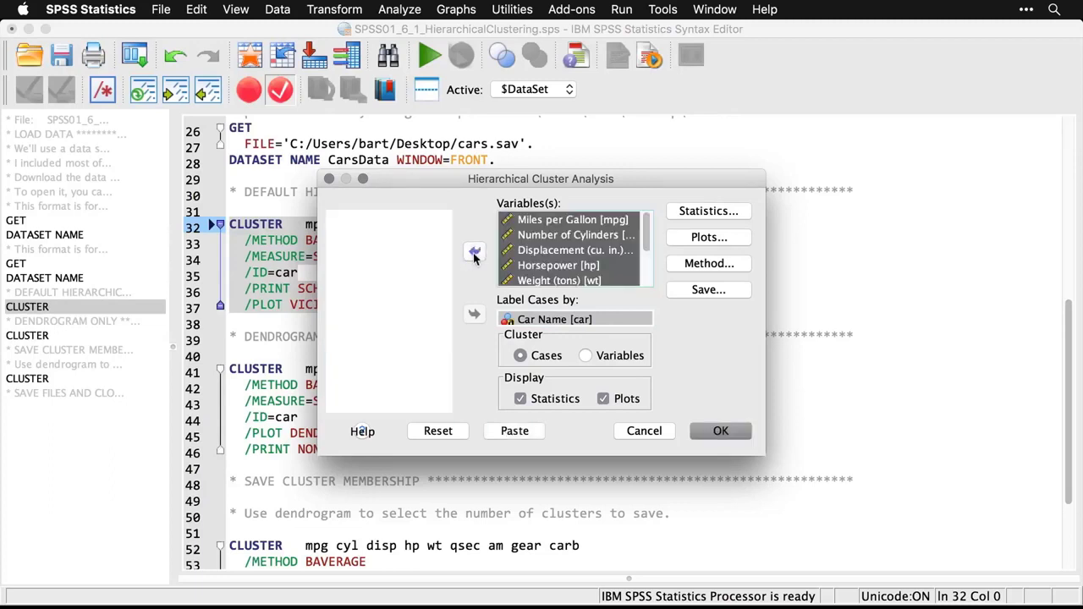
click(720, 431)
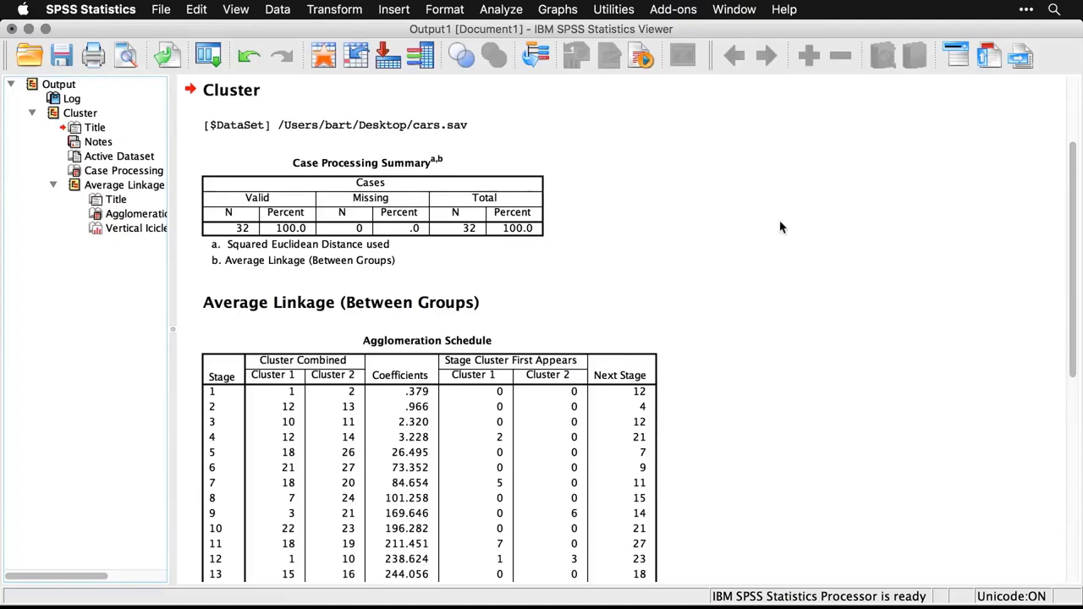
- Examine the agglomeration schedule and vertical icicle plot, and delete all the cluster analysis output
scroll(781, 226, down, 5)
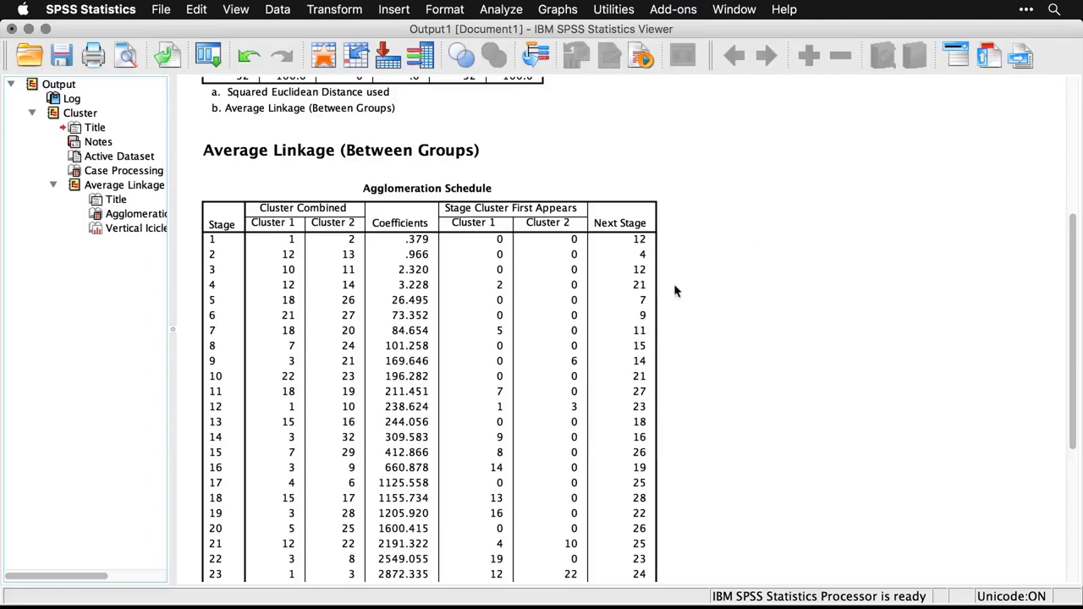
click(588, 328)
scroll(707, 472, down, 2)
scroll(707, 472, down, 2)
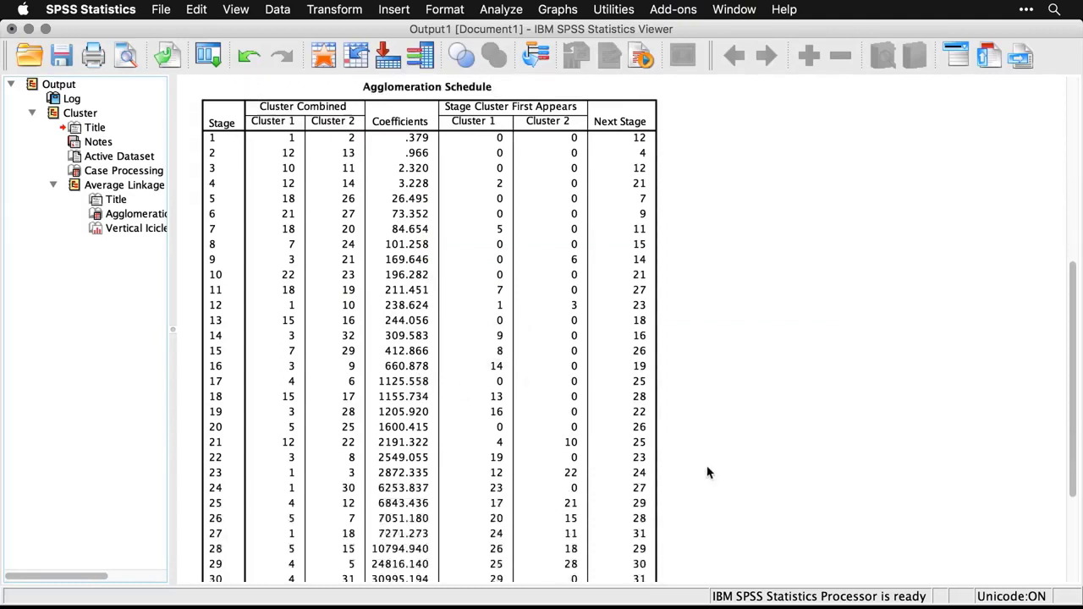
scroll(708, 472, down, 8)
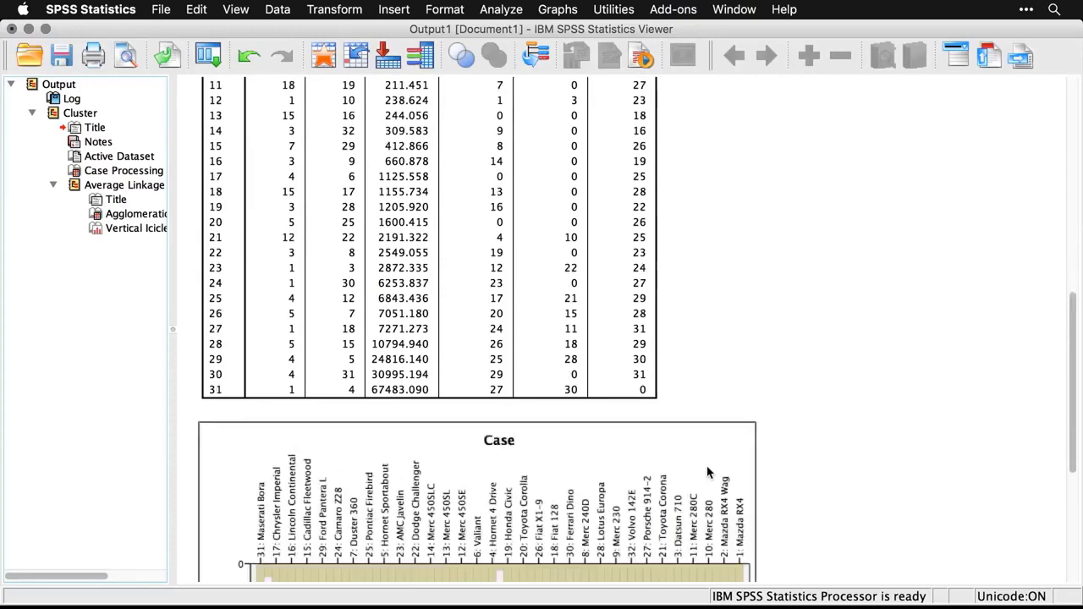
scroll(707, 472, down, 10)
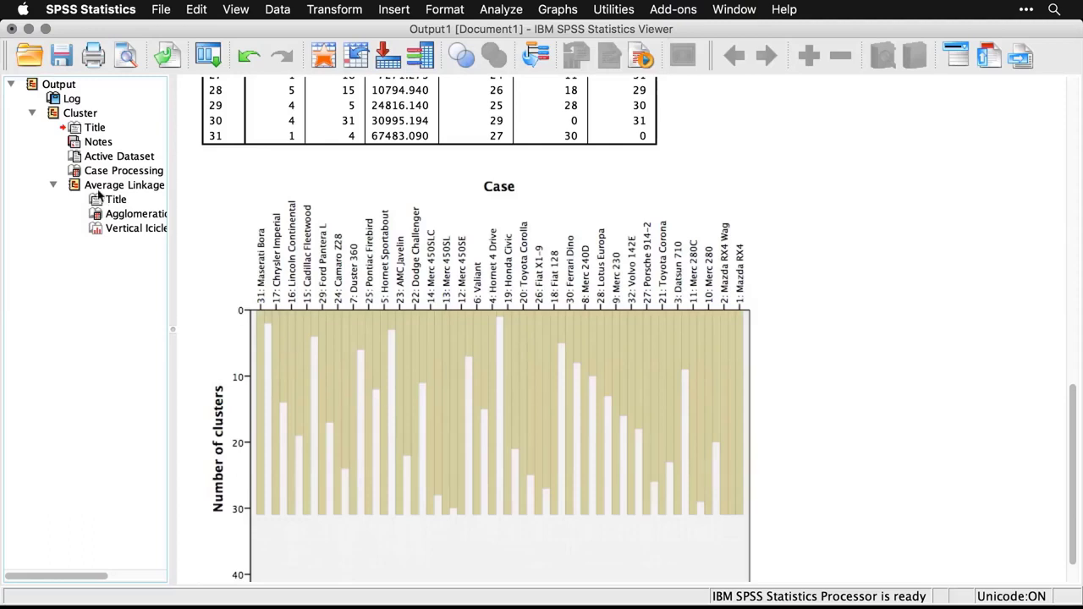
click(30, 86)
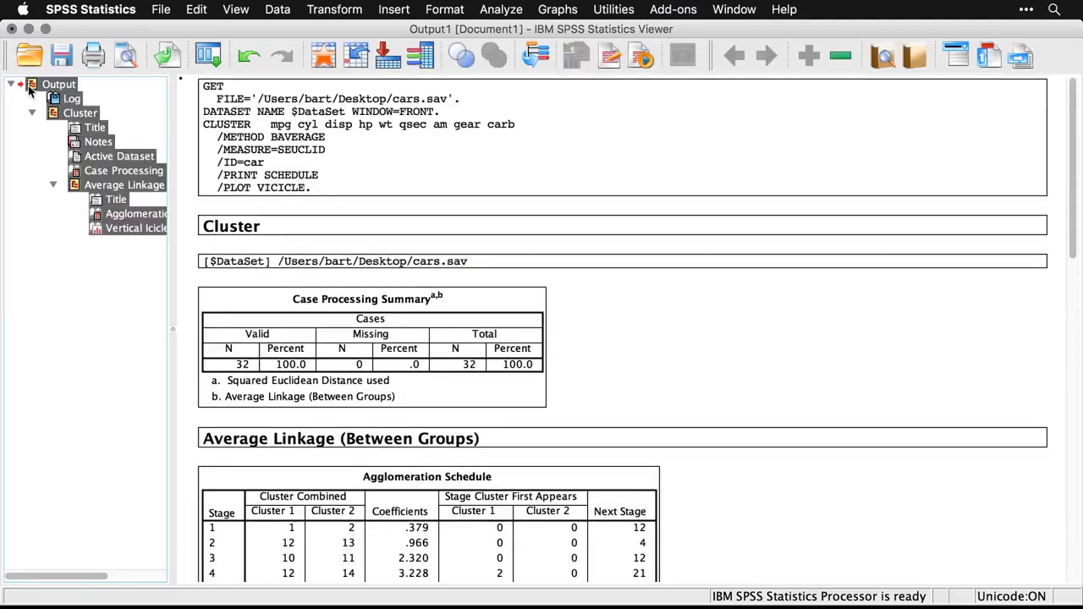
key(Delete)
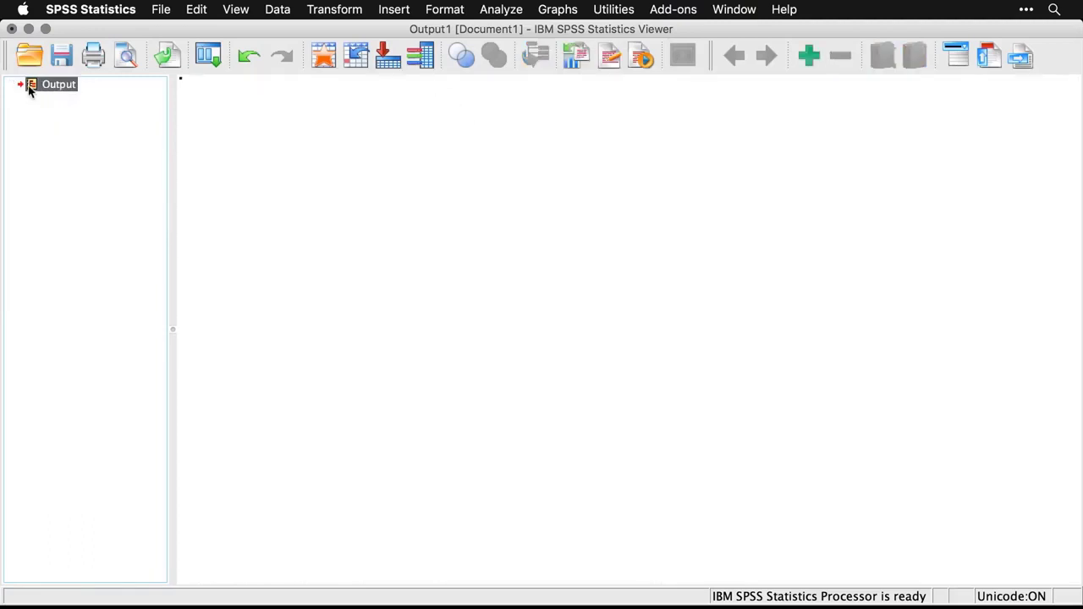
- Rerun the hierarchical cluster analysis with statistics off, the icicle plot set to None and a dendrogram as the only plot
click(208, 57)
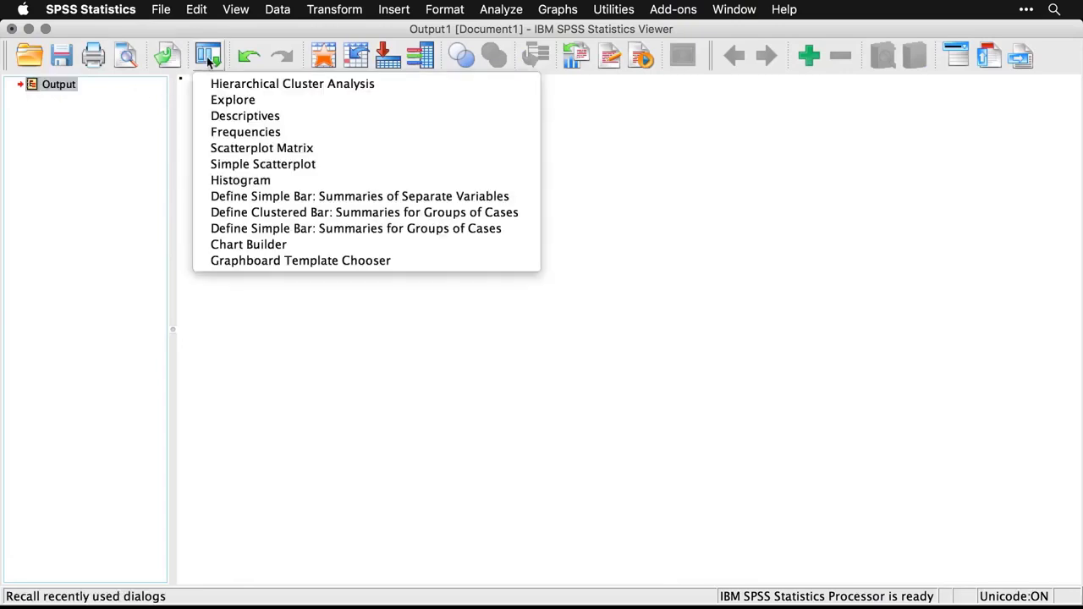
click(224, 85)
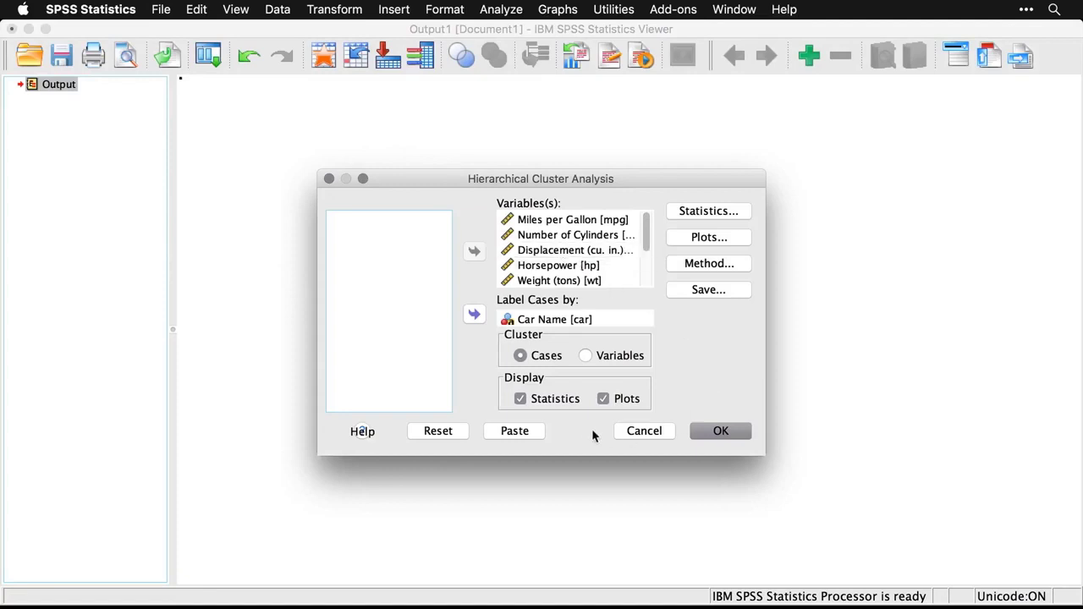
click(519, 399)
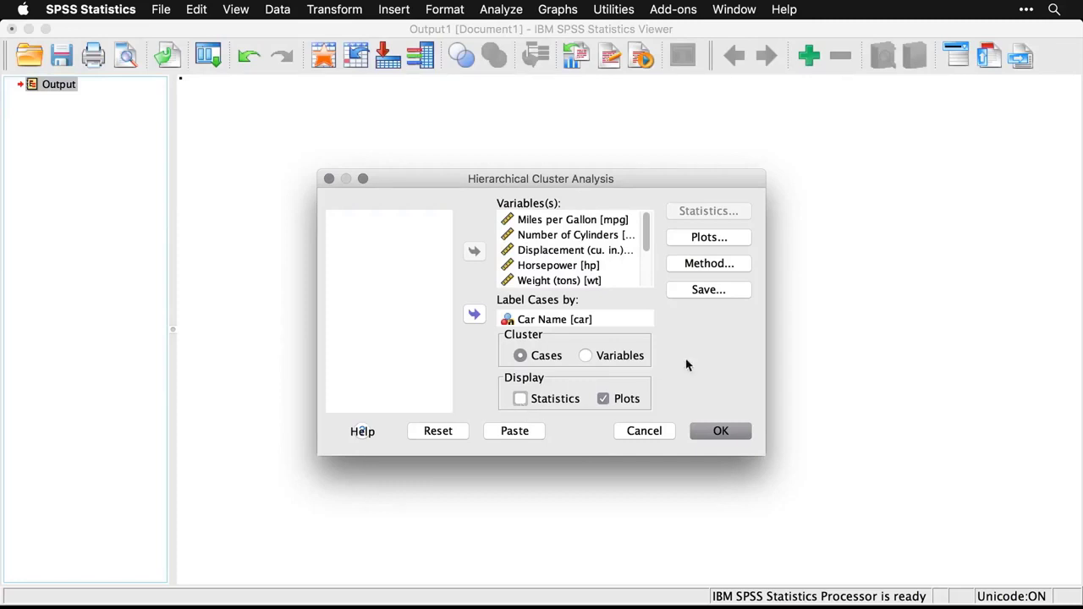
click(705, 240)
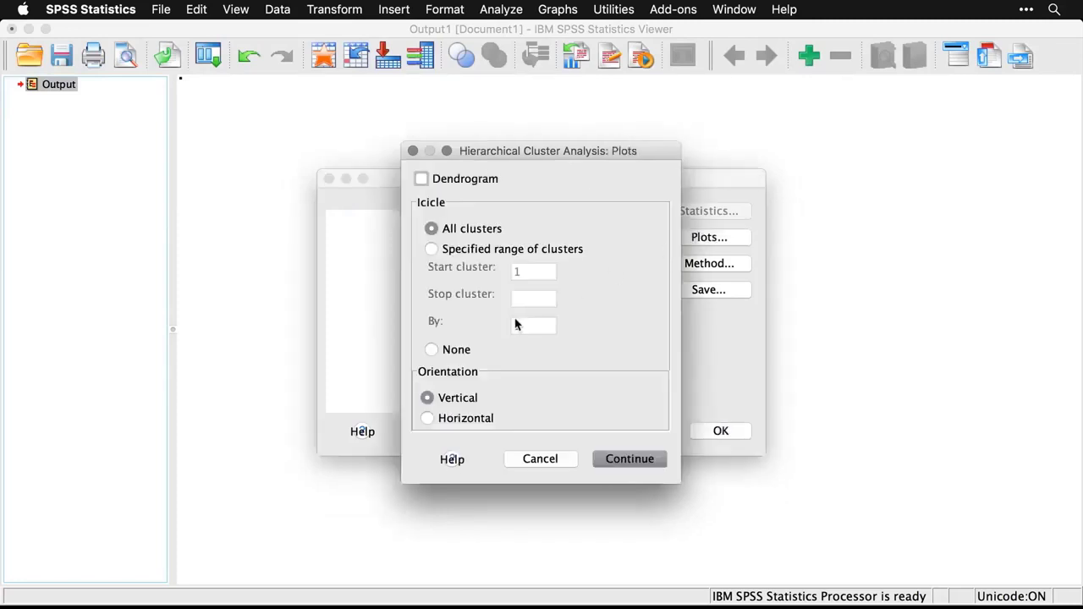
click(431, 352)
click(422, 180)
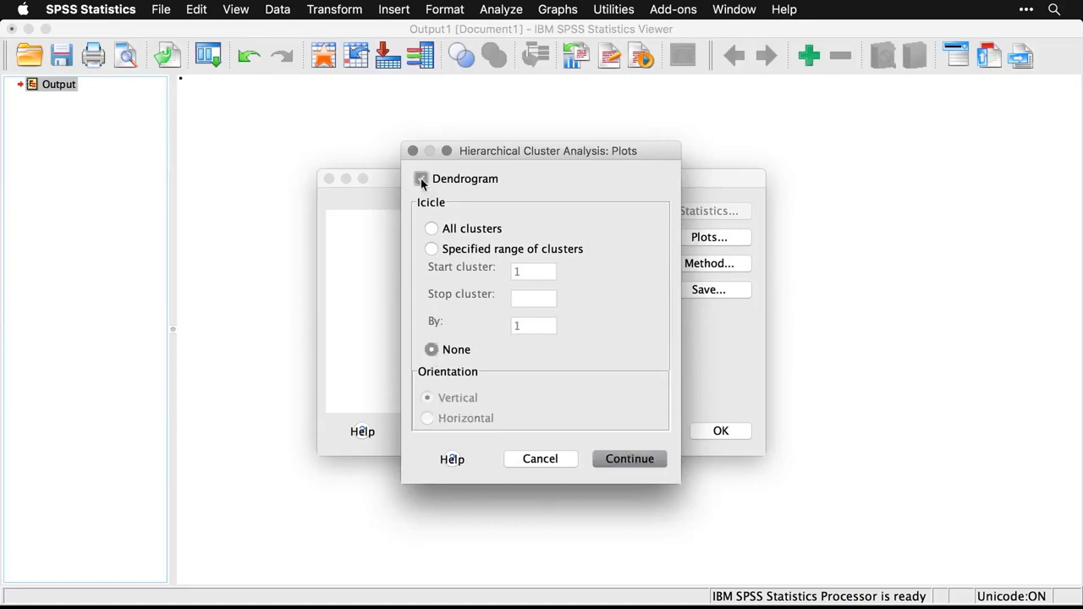
click(637, 460)
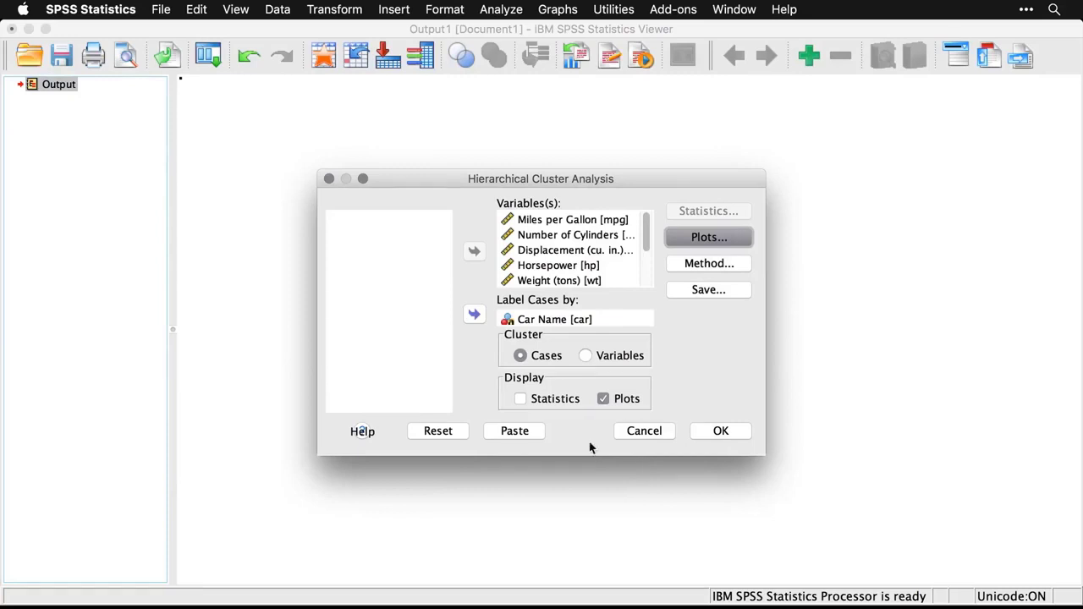
click(731, 432)
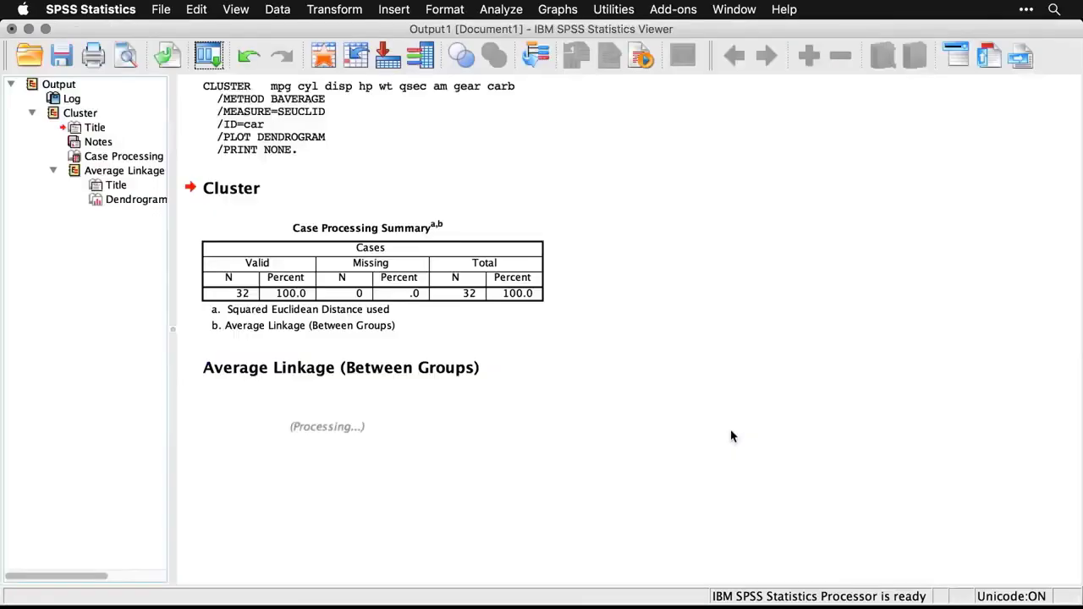
scroll(732, 436, down, 5)
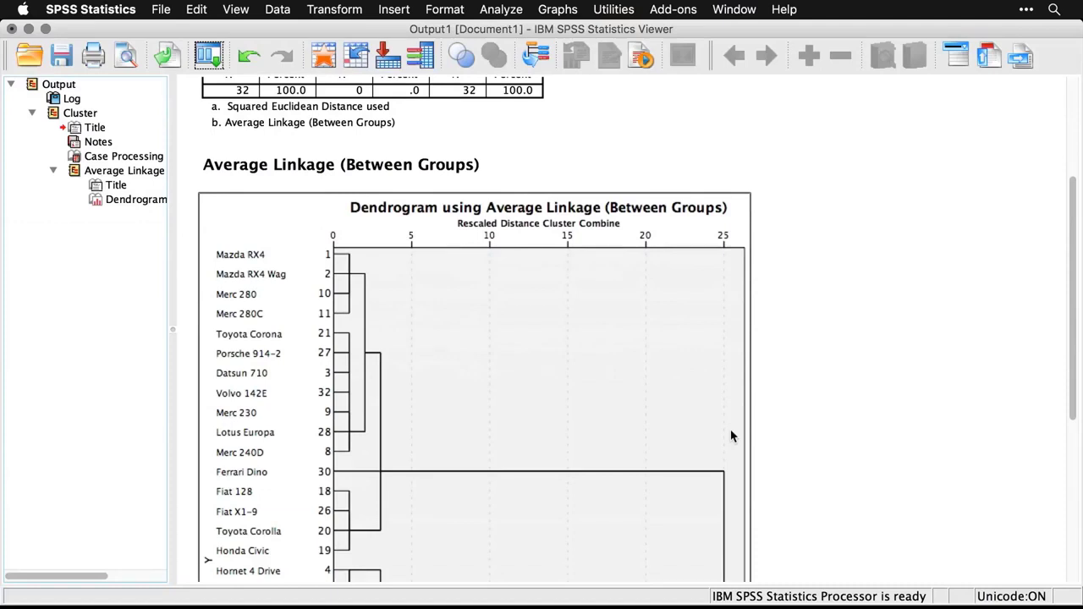
- Examine the average linkage dendrogram from Mazda RX4 to Maserati Bora to see how the cars group together
scroll(732, 436, down, 2)
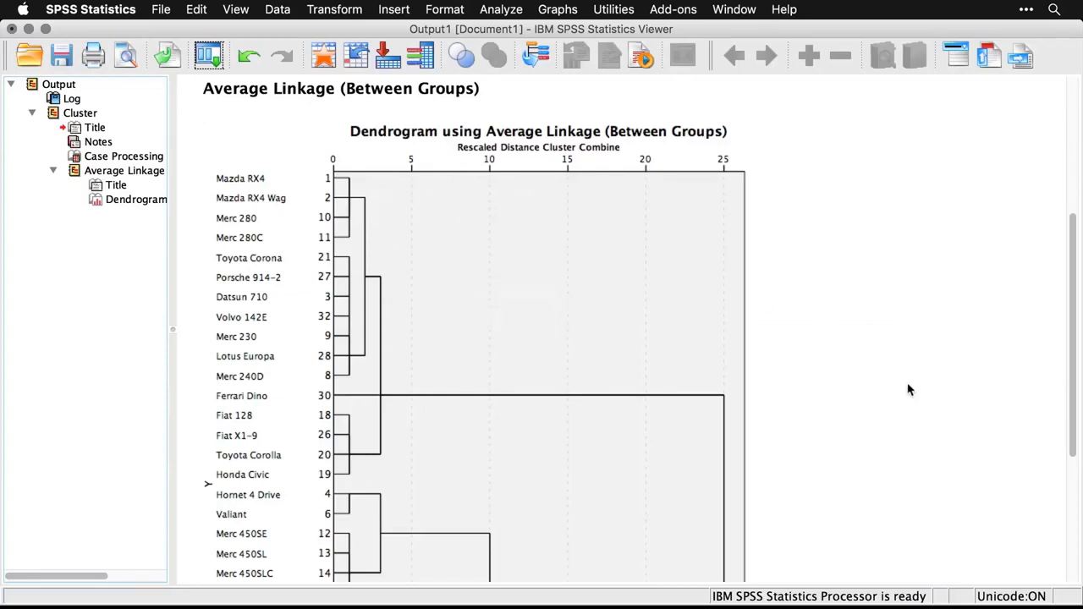
scroll(910, 390, down, 5)
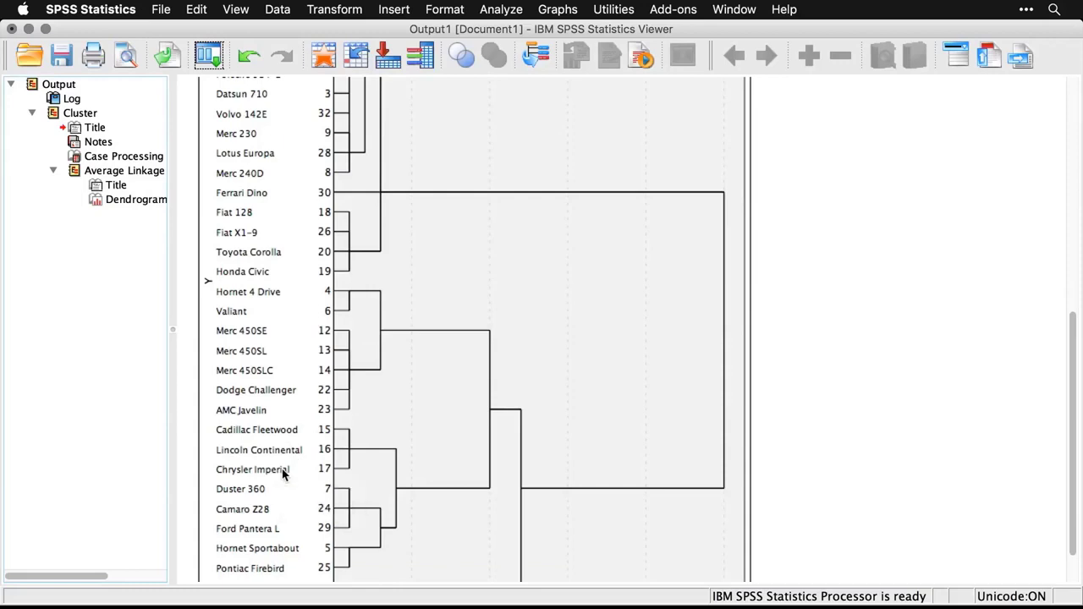
scroll(284, 475, down, 3)
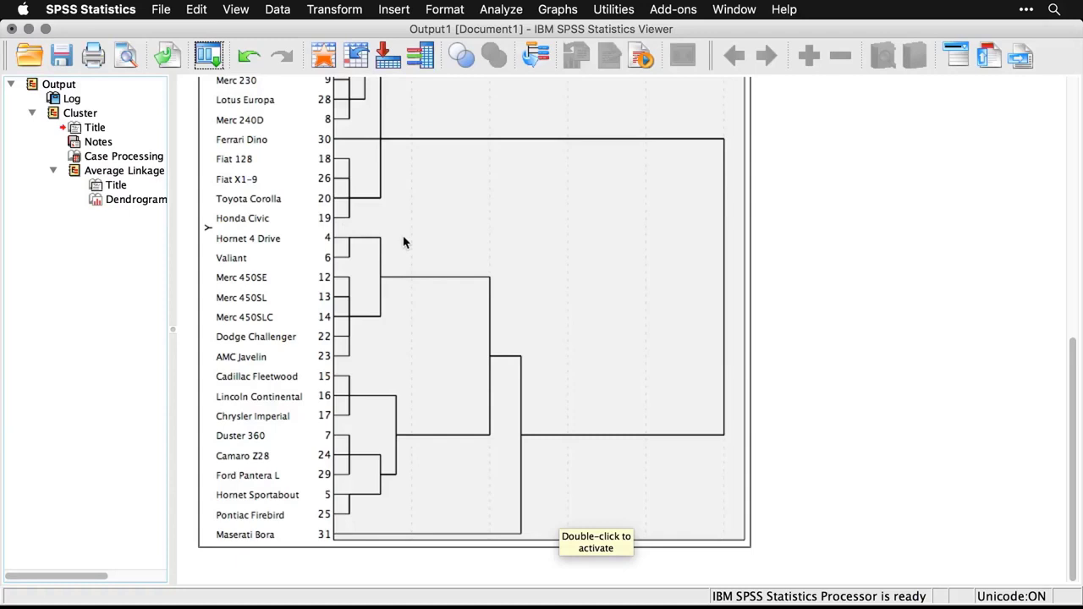
scroll(404, 242, up, 3)
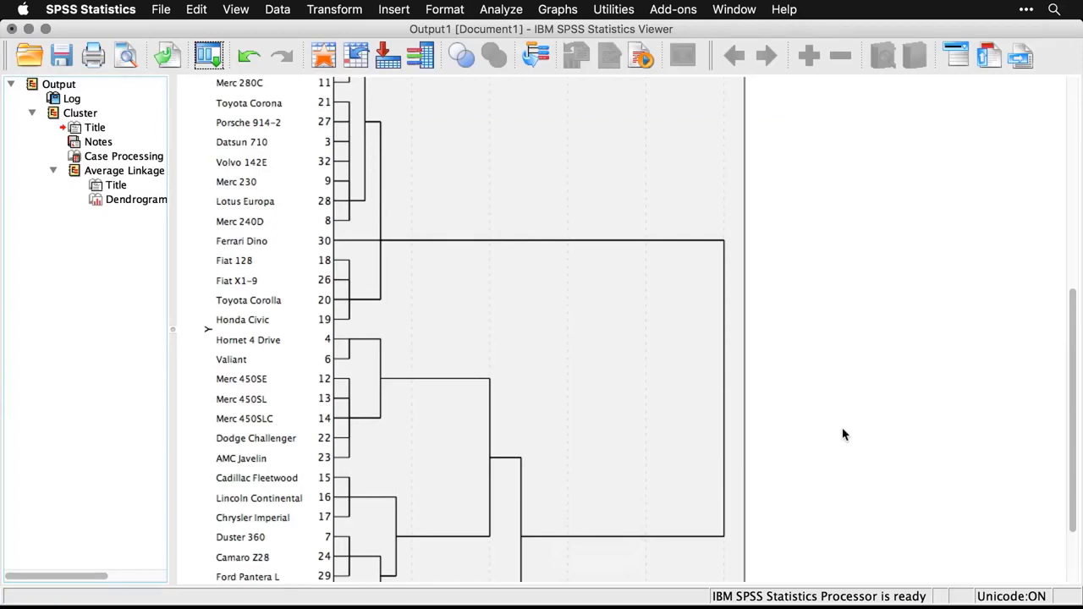
scroll(843, 434, down, 4)
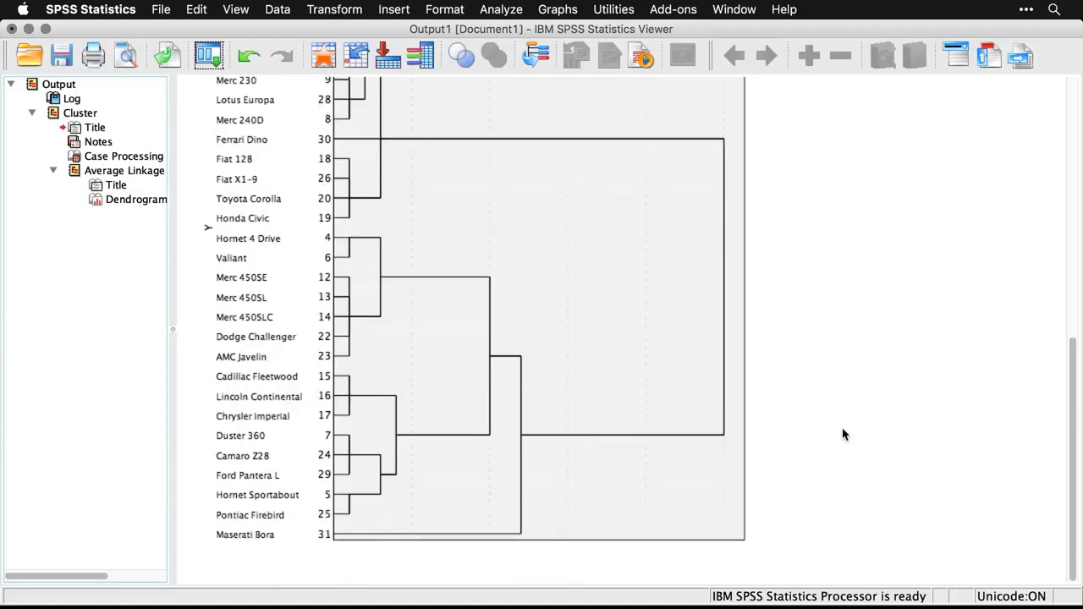
scroll(843, 434, up, 9)
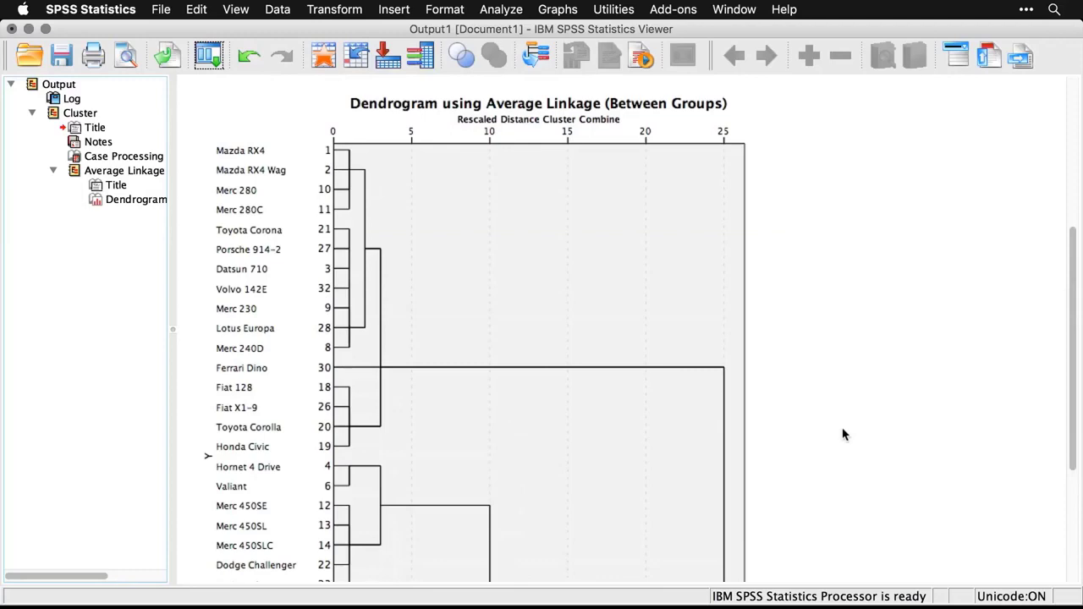
scroll(843, 434, down, 9)
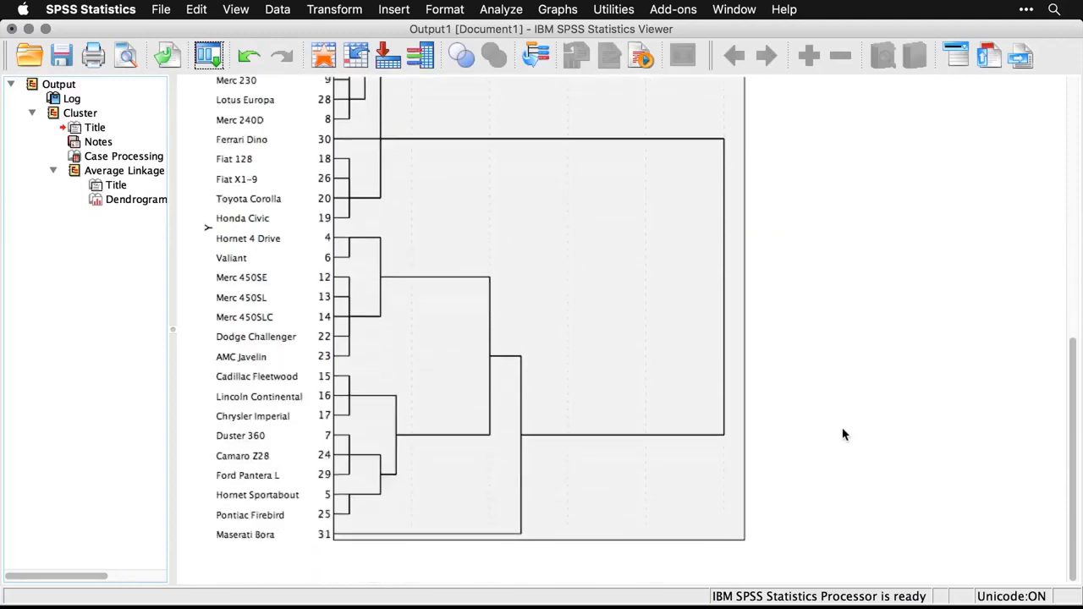
scroll(843, 434, up, 8)
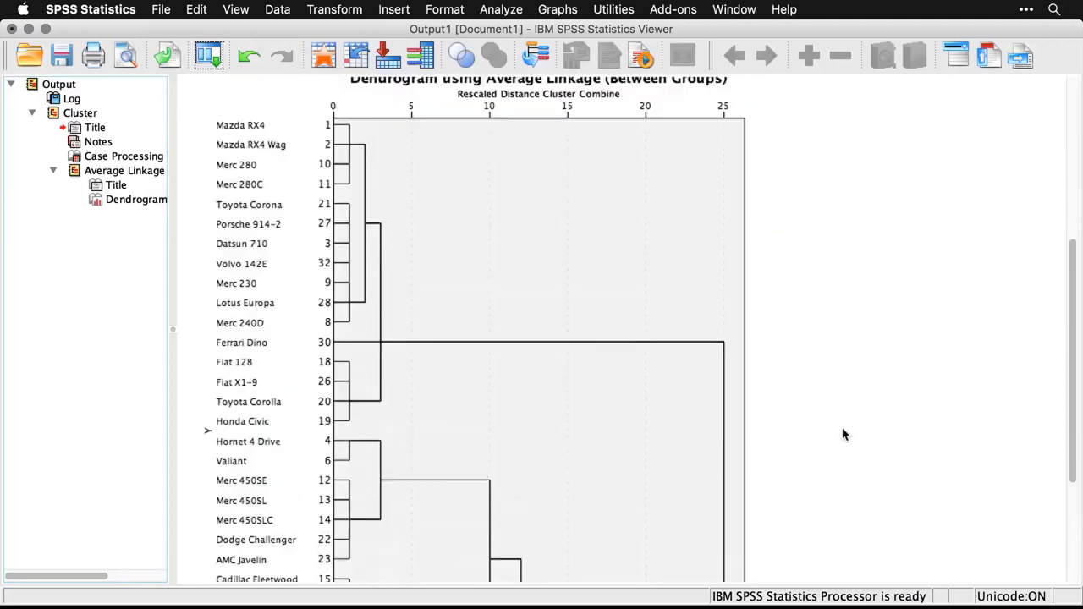
scroll(843, 434, down, 4)
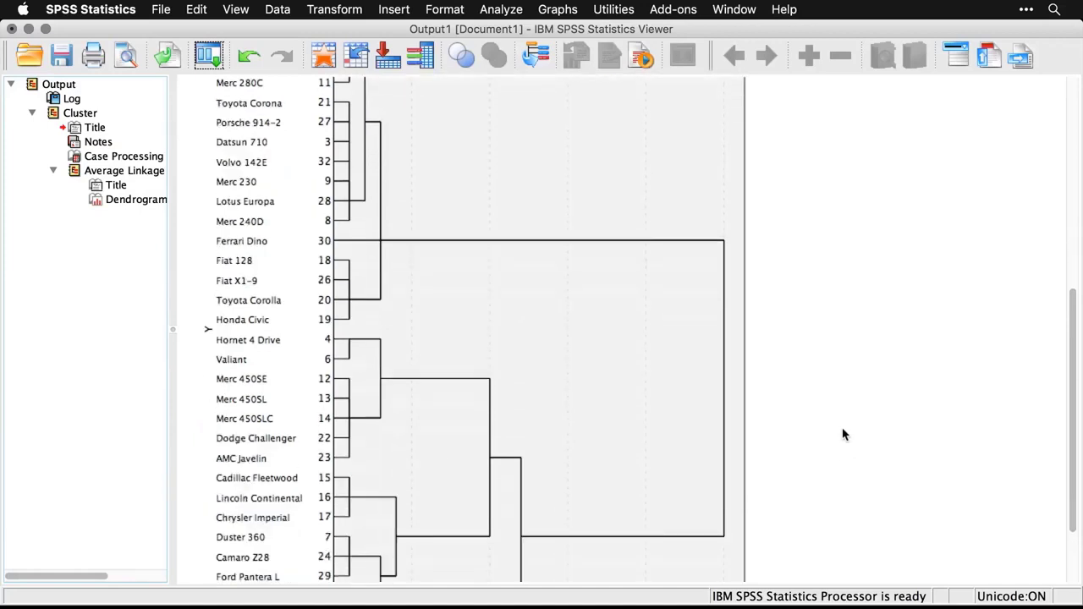
click(489, 332)
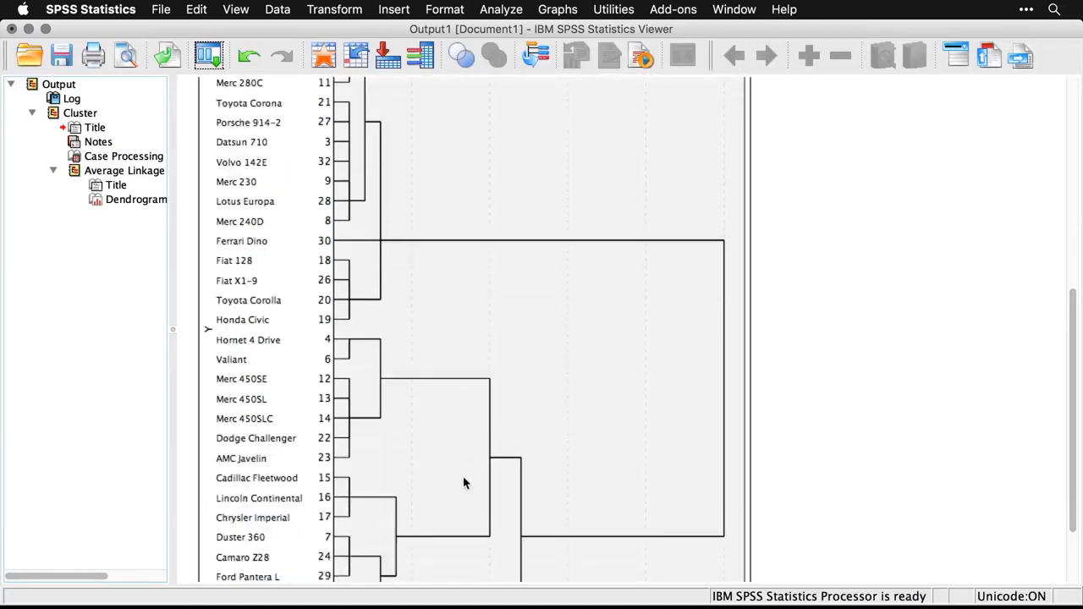
scroll(462, 536, down, 4)
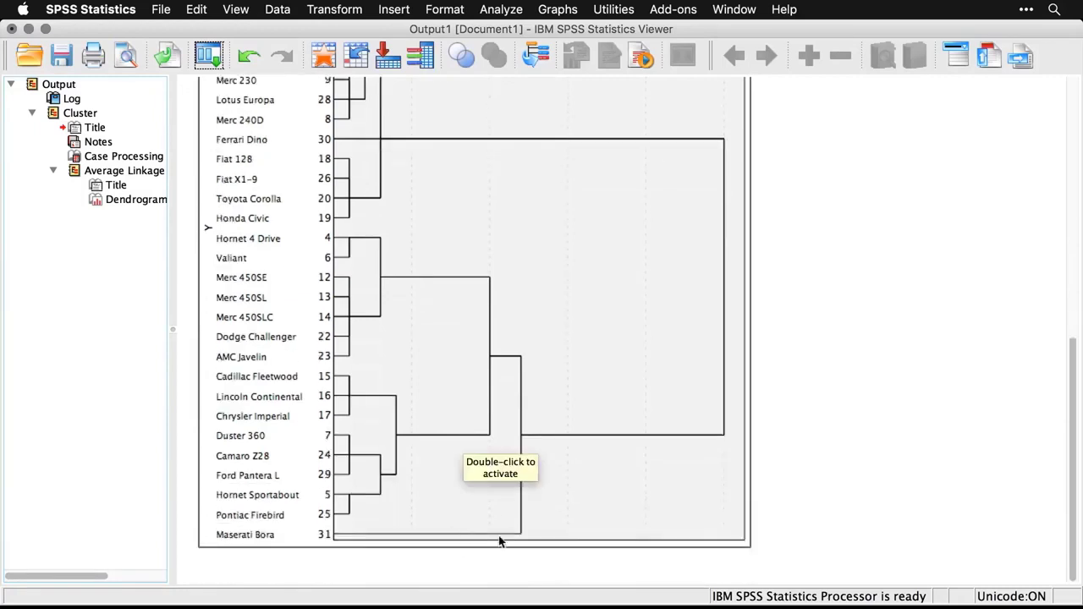
click(967, 283)
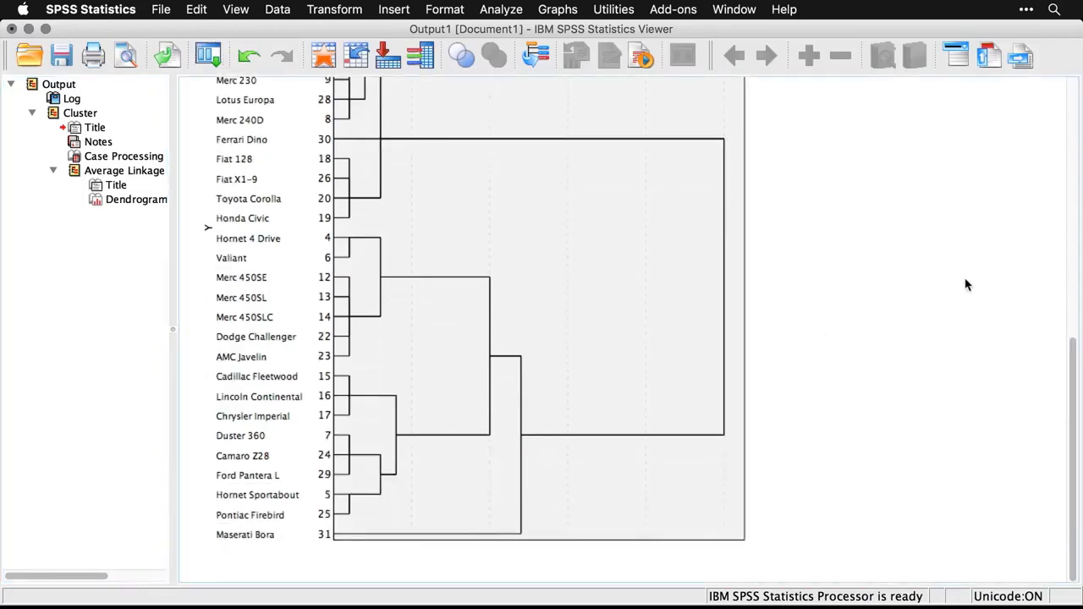
- Rerun the hierarchical cluster analysis with plots off, saving cluster membership as a single solution of 4 clusters
click(209, 56)
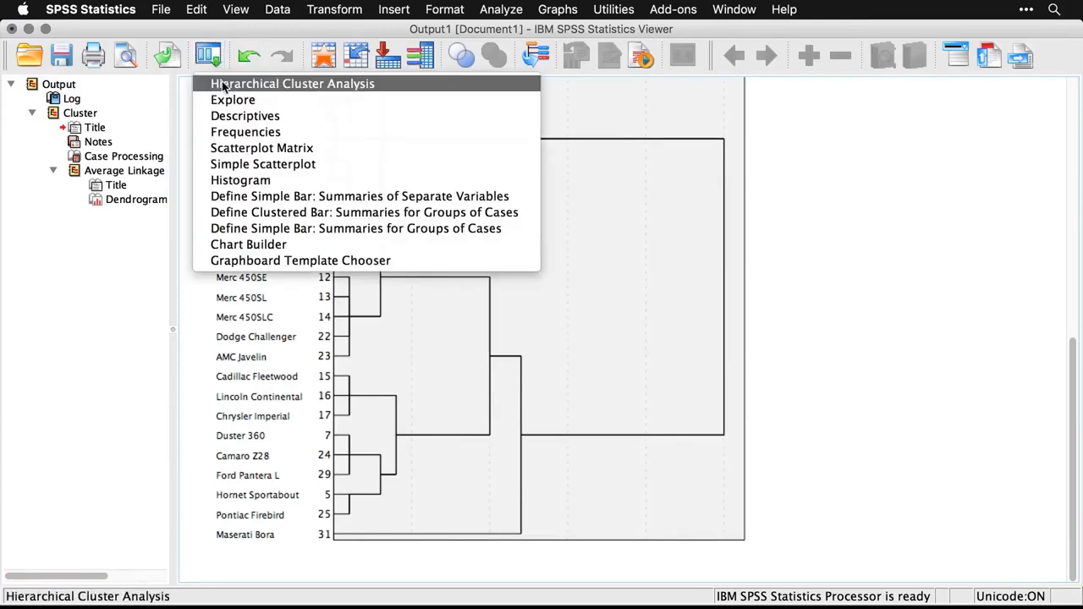
click(224, 85)
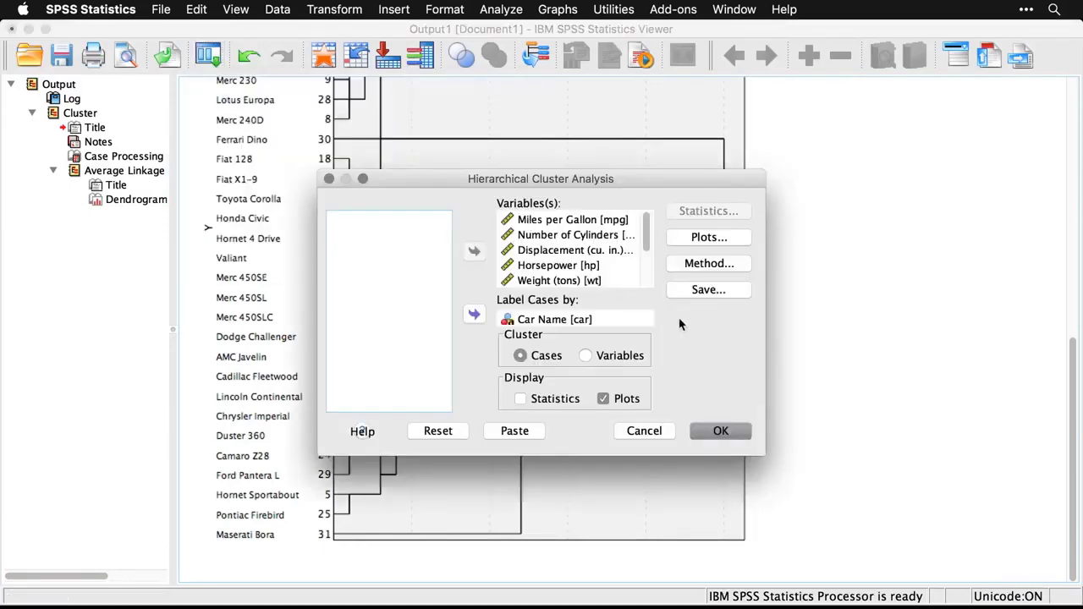
click(718, 295)
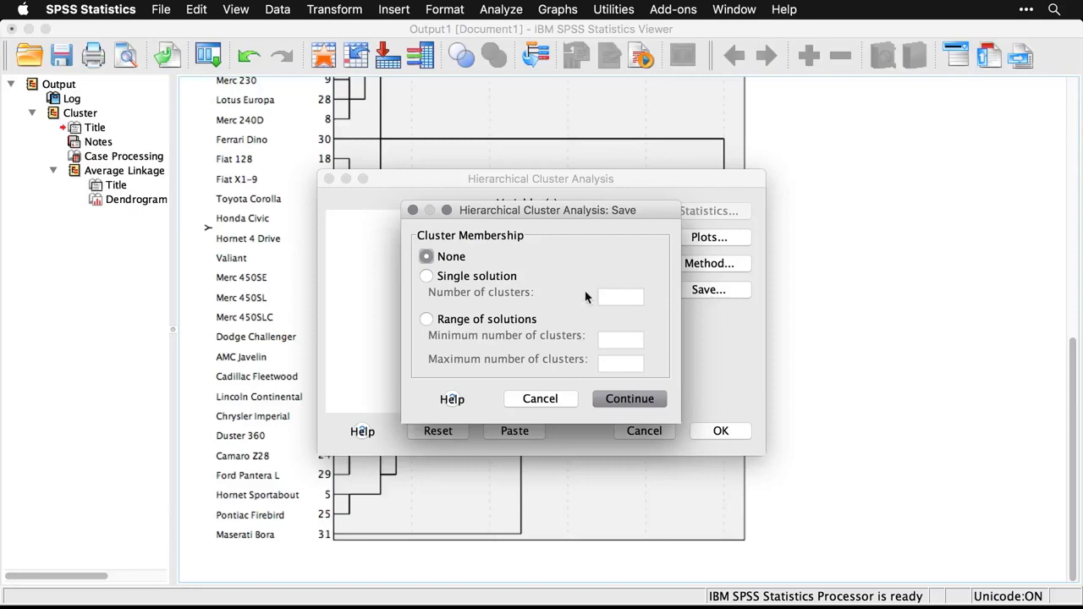
click(428, 279)
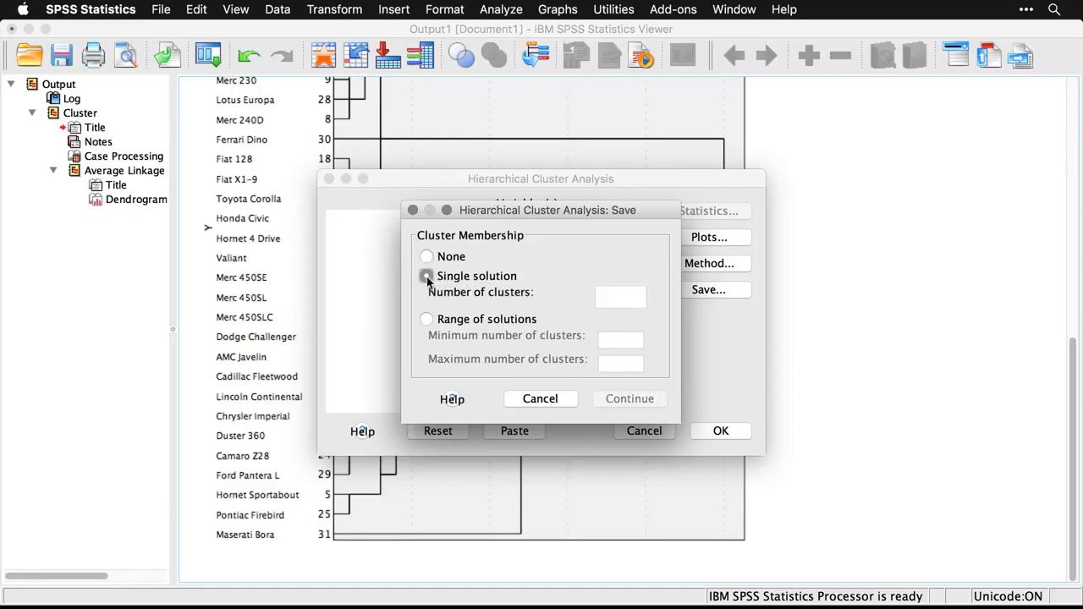
click(608, 303)
text(4)
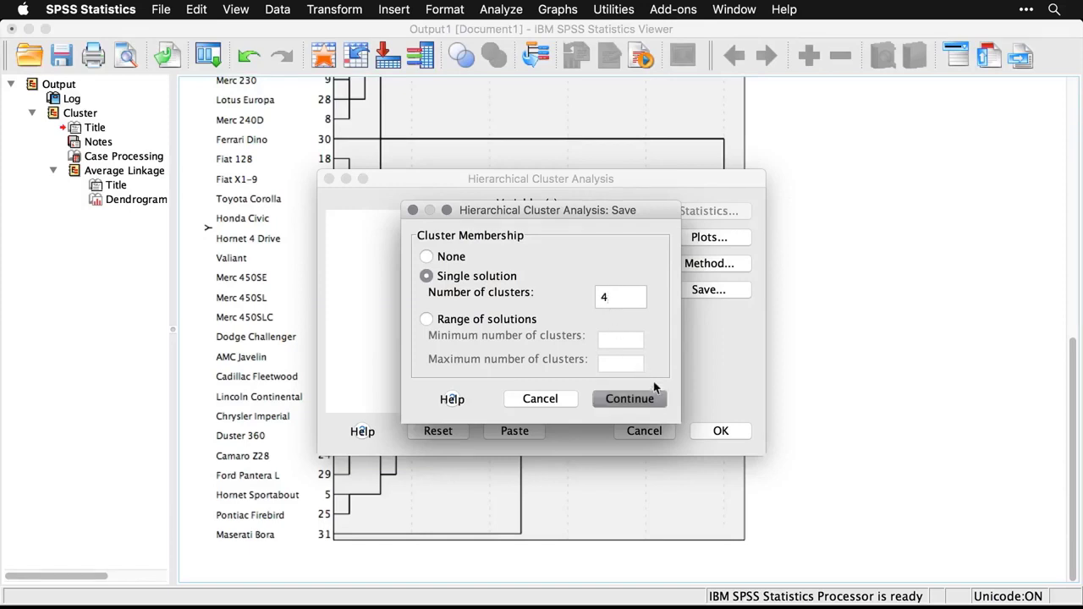
click(640, 405)
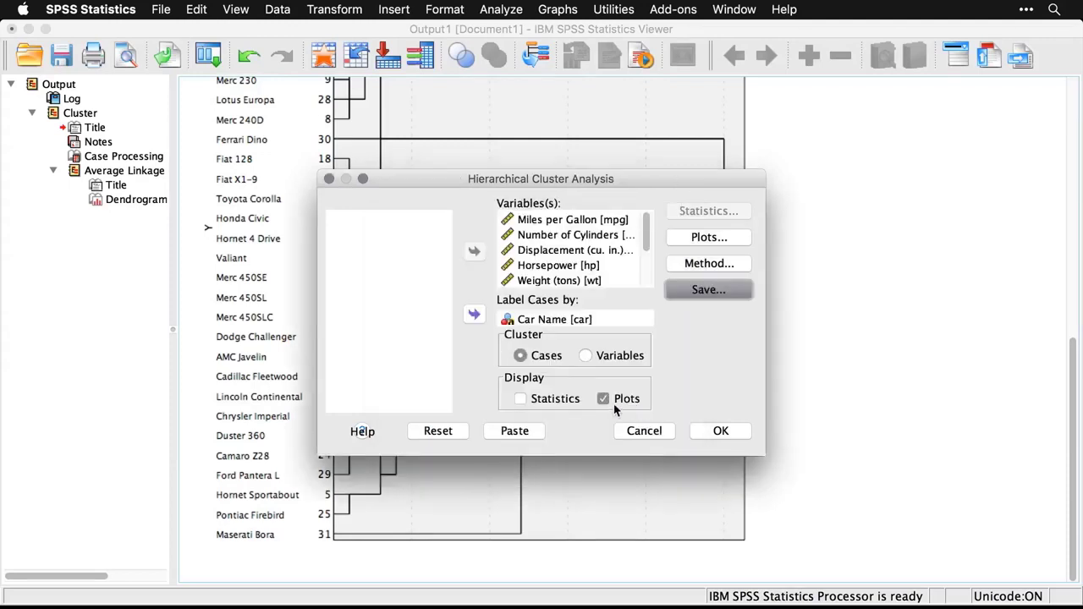
click(603, 400)
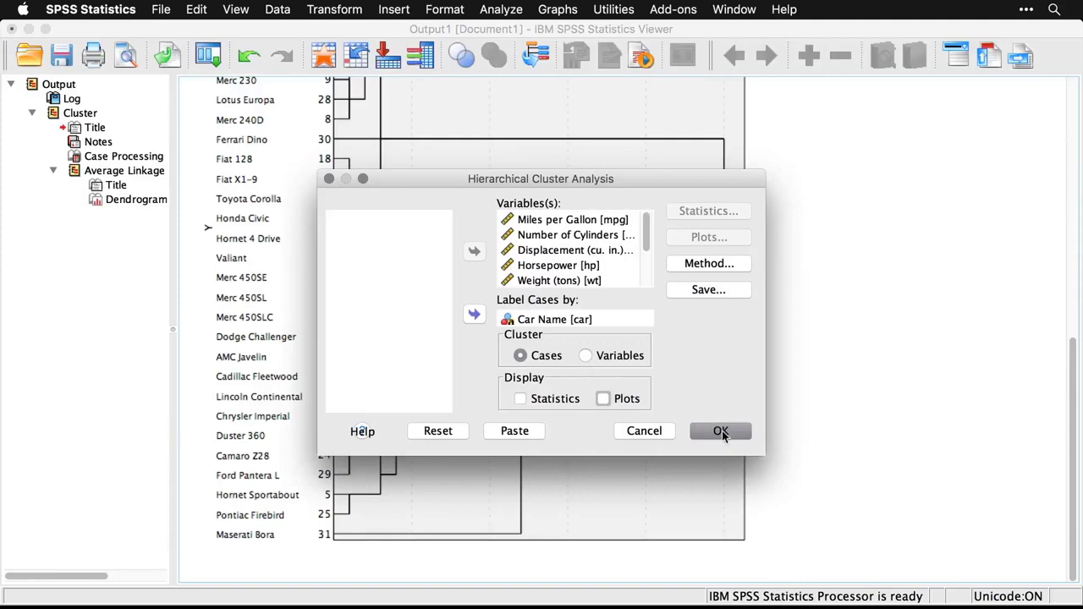
click(722, 433)
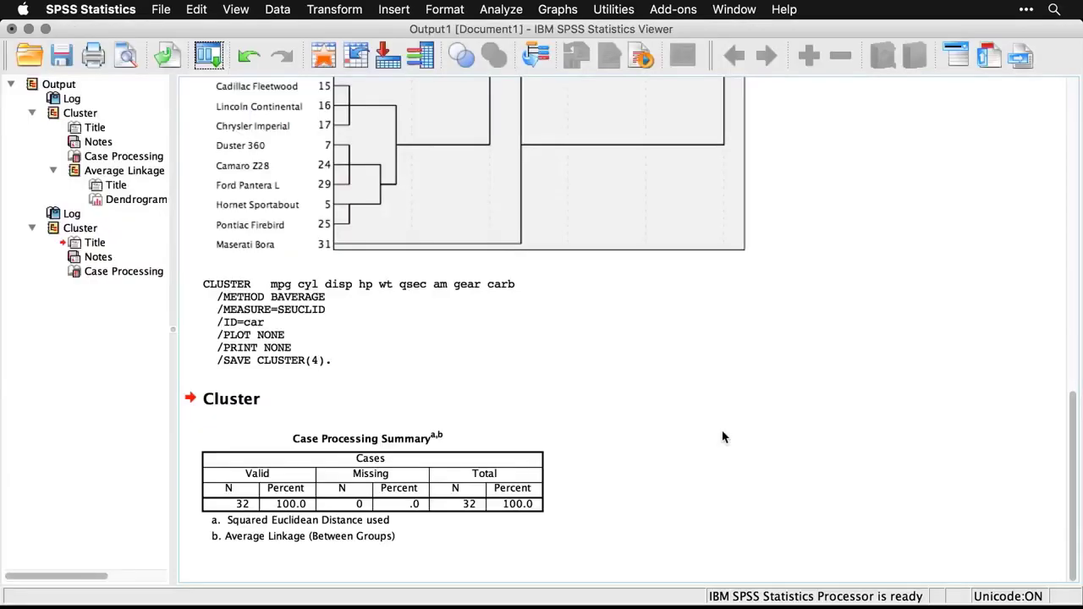
- Examine the saved CLU4_1 cluster memberships in the cars.sav data, including the Maserati Bora case in row 31
click(457, 468)
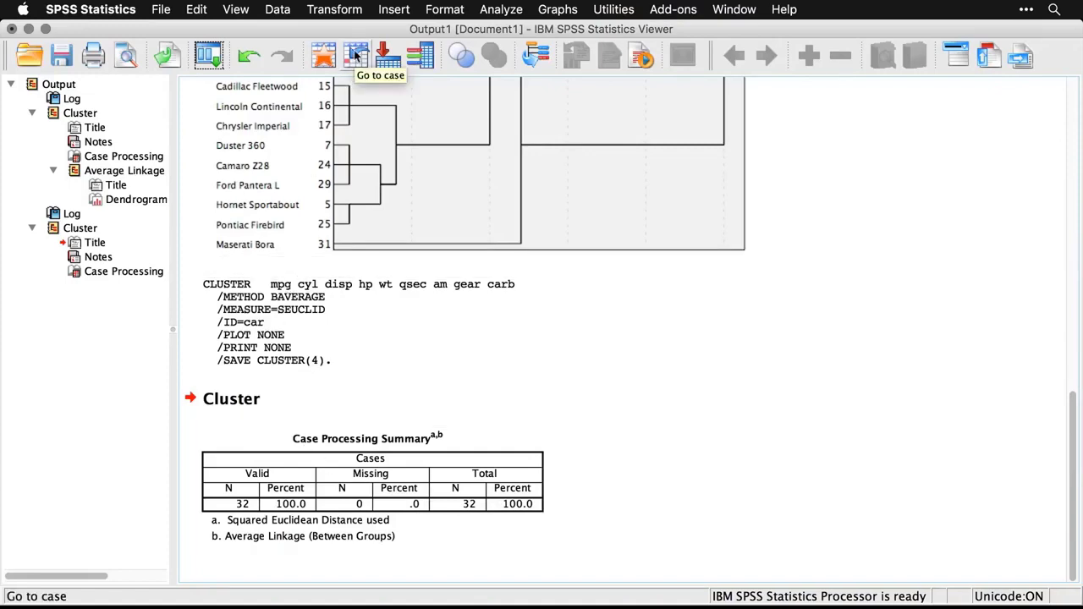
click(327, 56)
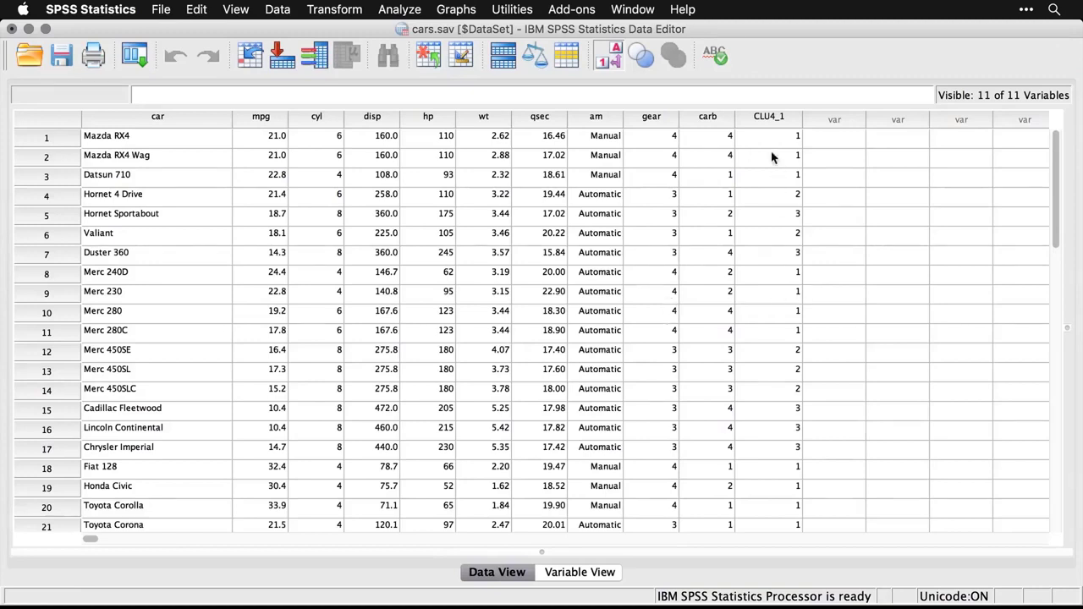
click(776, 119)
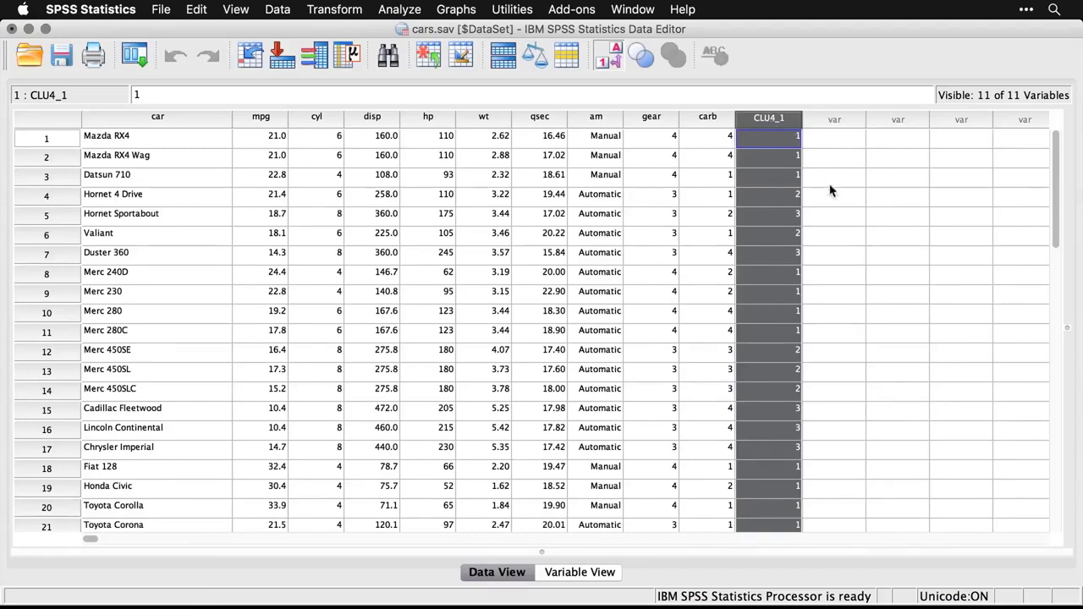
scroll(827, 251, down, 5)
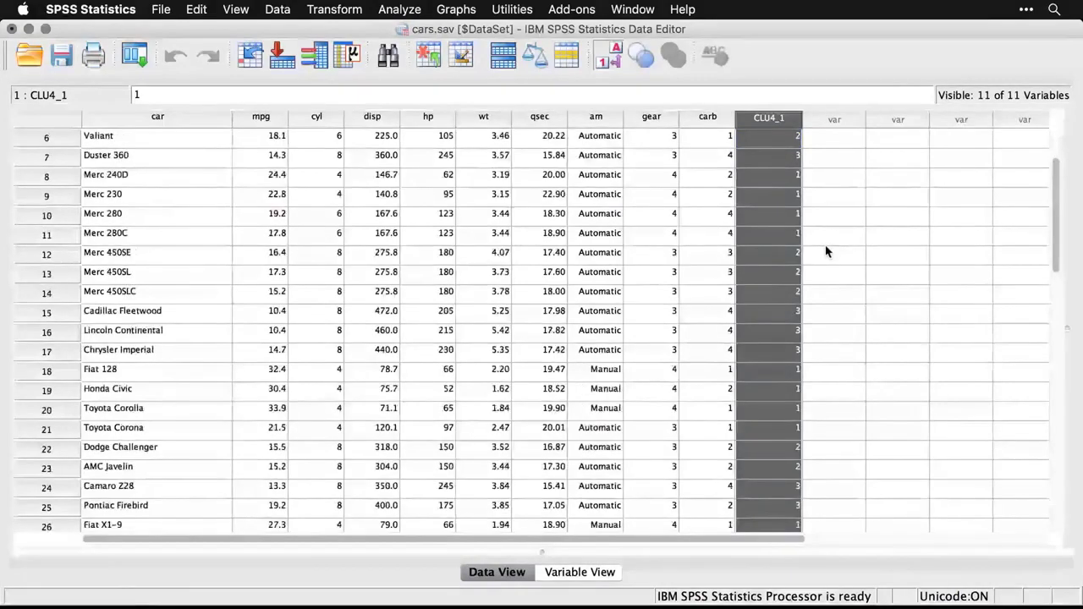
scroll(827, 251, down, 1)
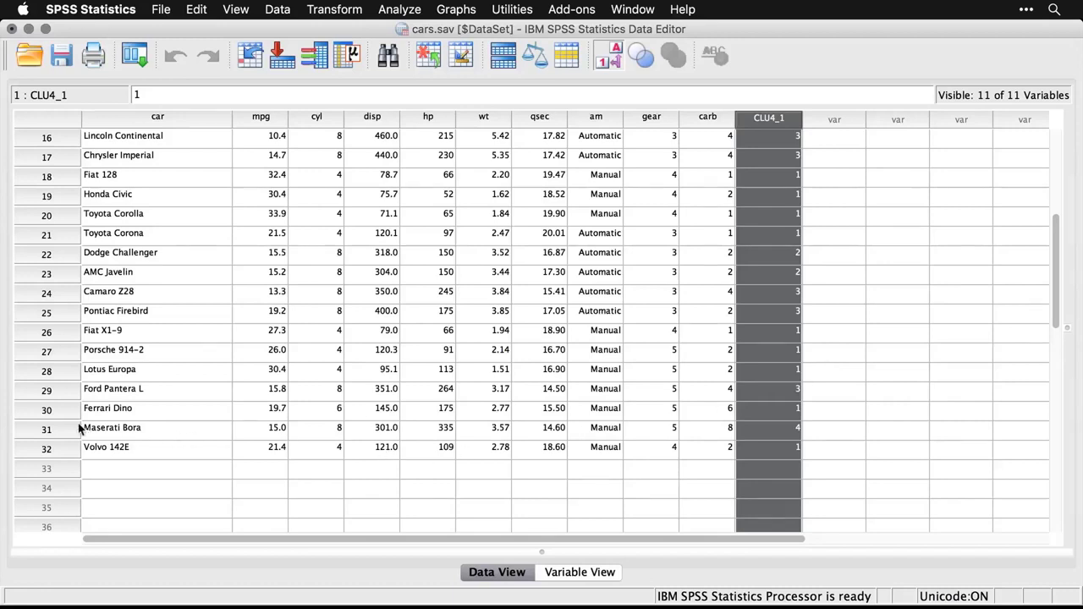
click(47, 431)
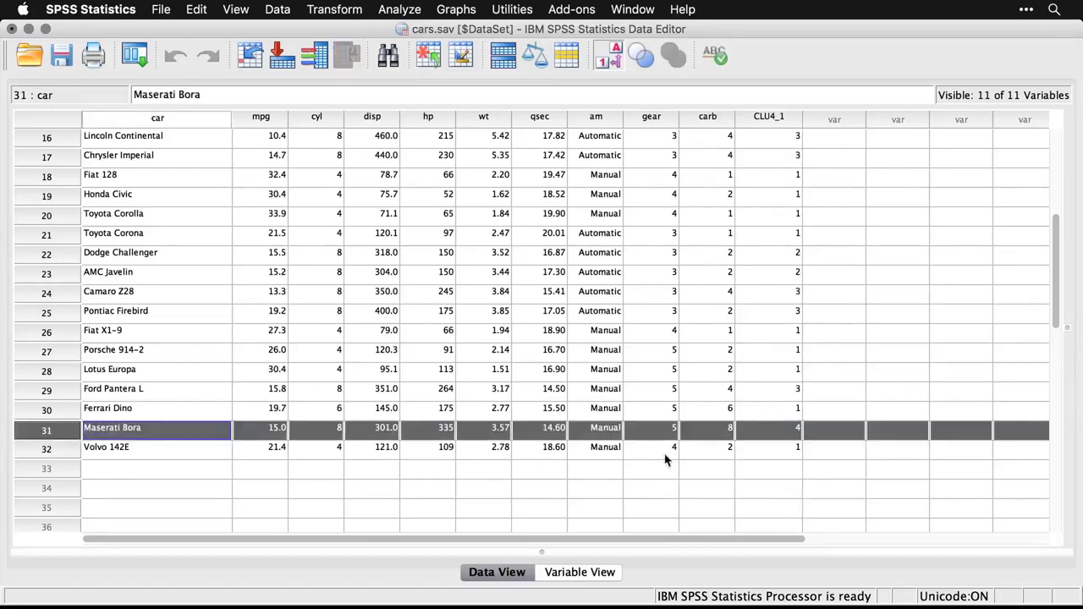
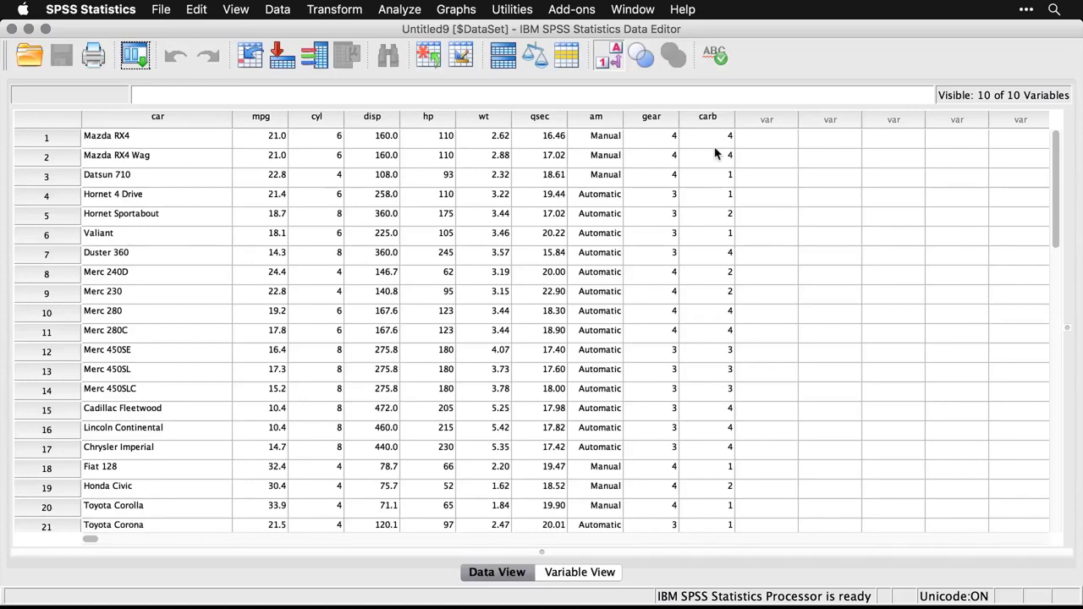
- Review the cars data through its last case and the default FACTOR command in the SPSS01_6_2_FactorAnalysis.sps syntax
scroll(715, 154, down, 10)
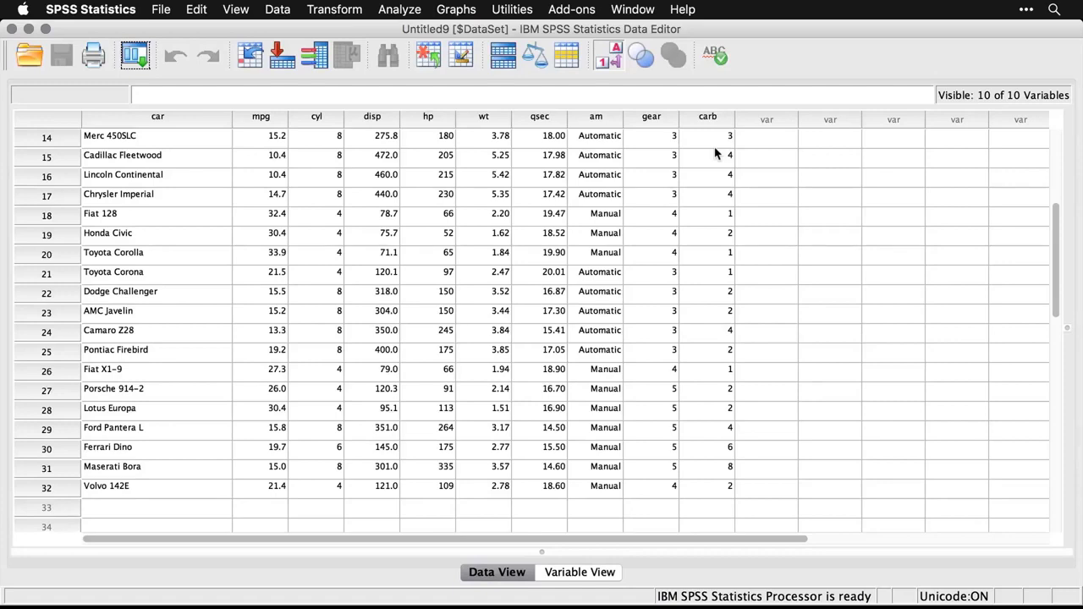
key(super+grave)
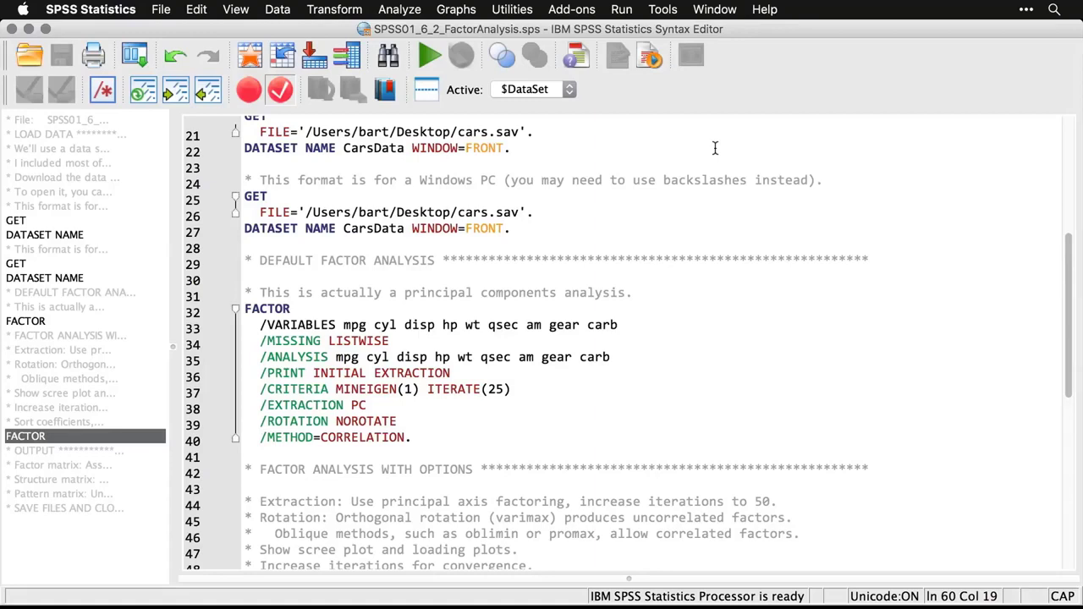
click(715, 148)
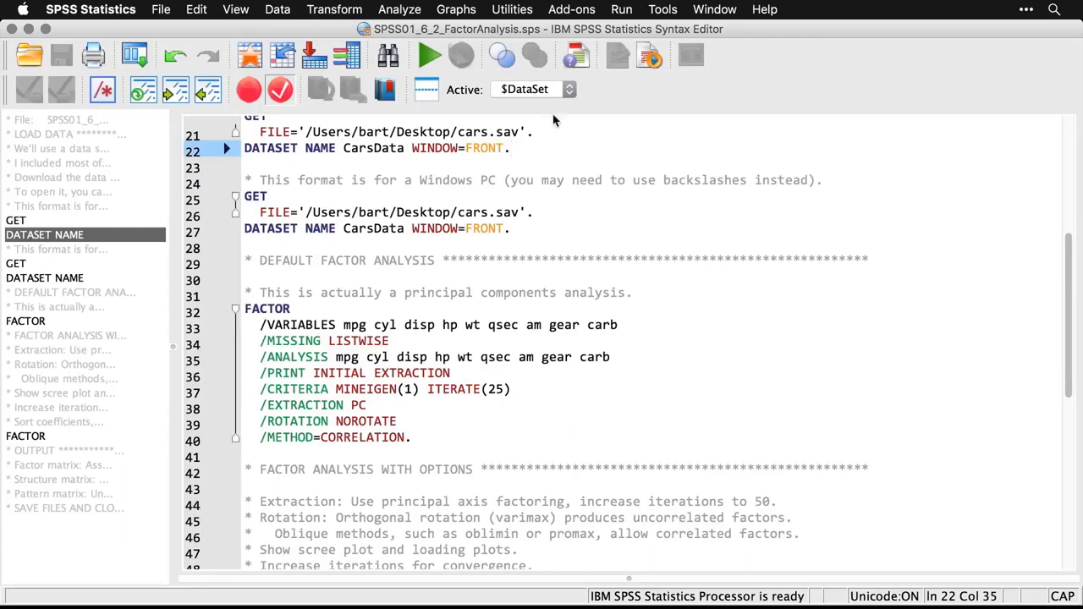
- Run a default factor analysis on the nine variables from Miles per Gallon to Number of Carburetors, leaving out Car Name
click(407, 14)
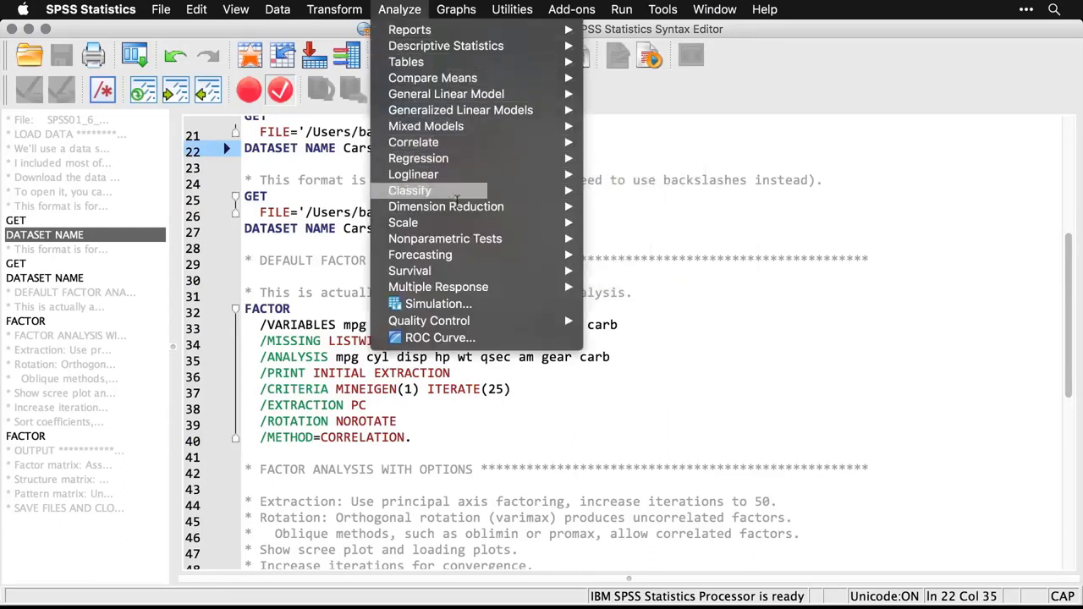
mouse_move(462, 208)
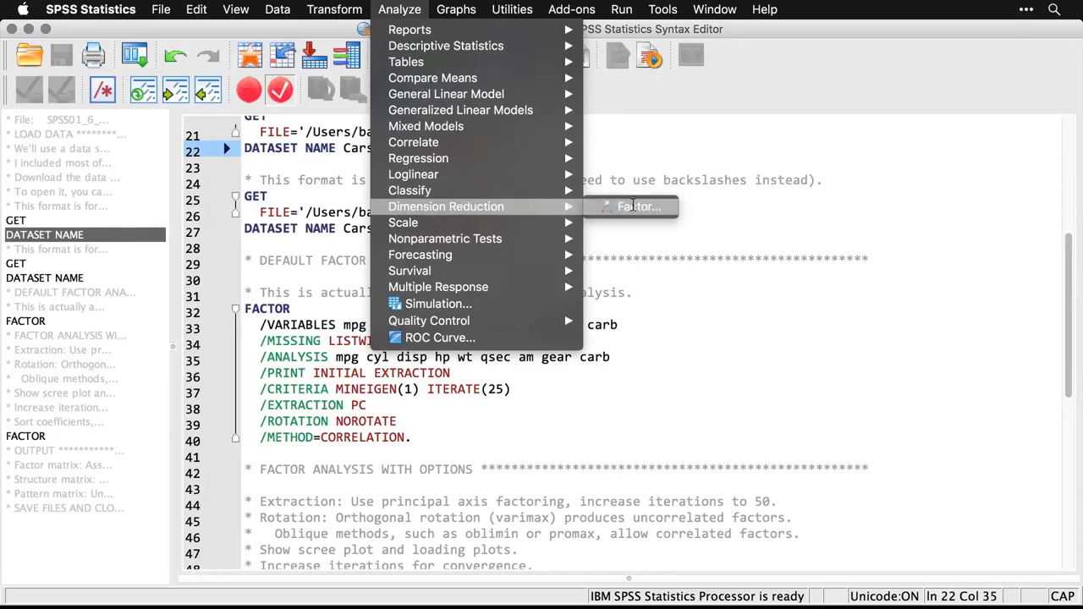
click(632, 206)
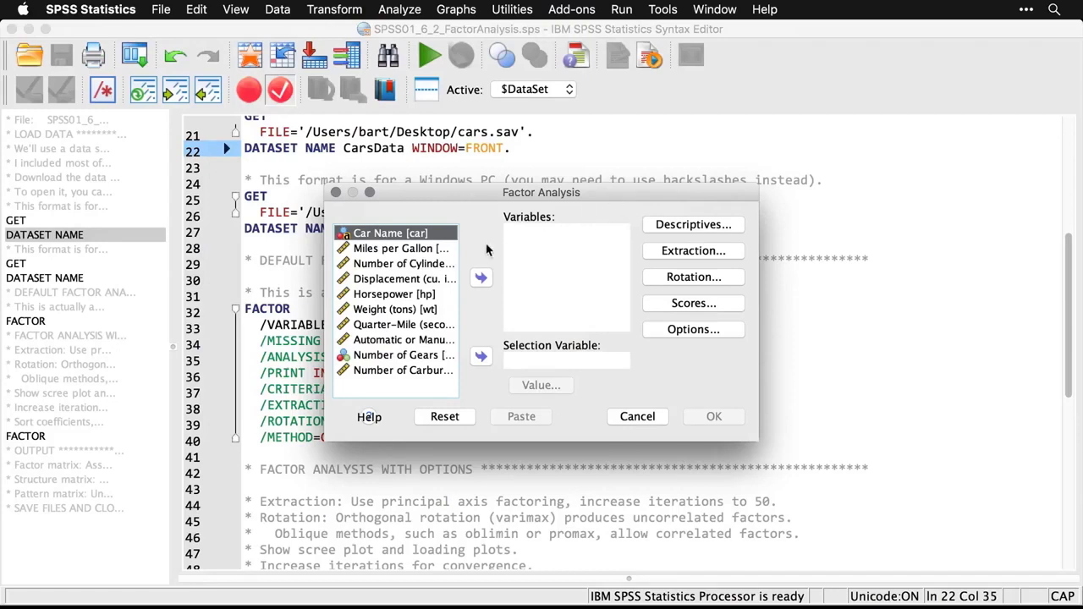
click(422, 251)
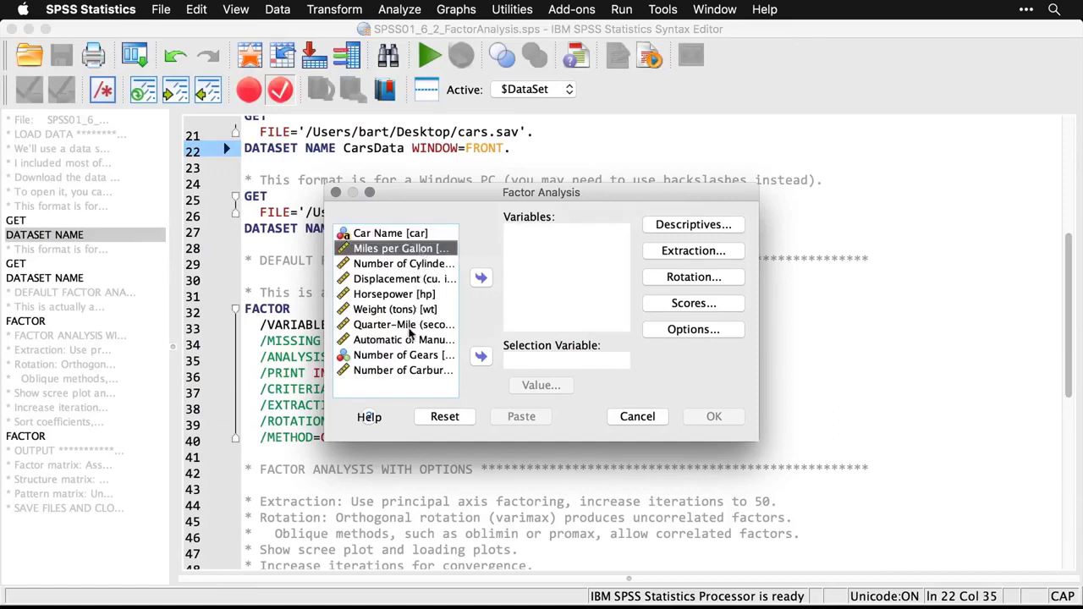
shift+click(389, 370)
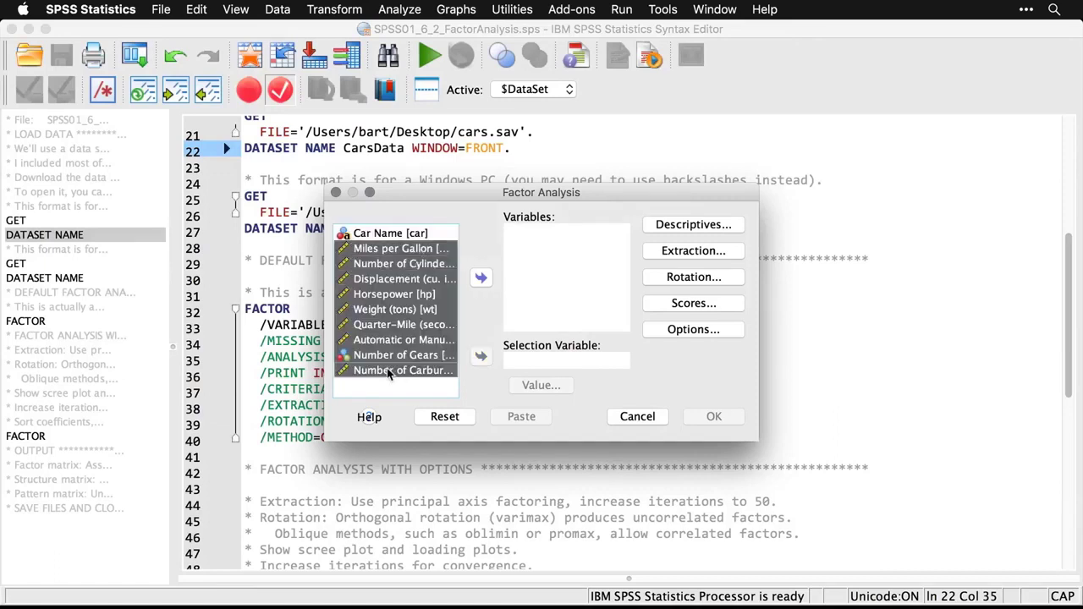
click(476, 285)
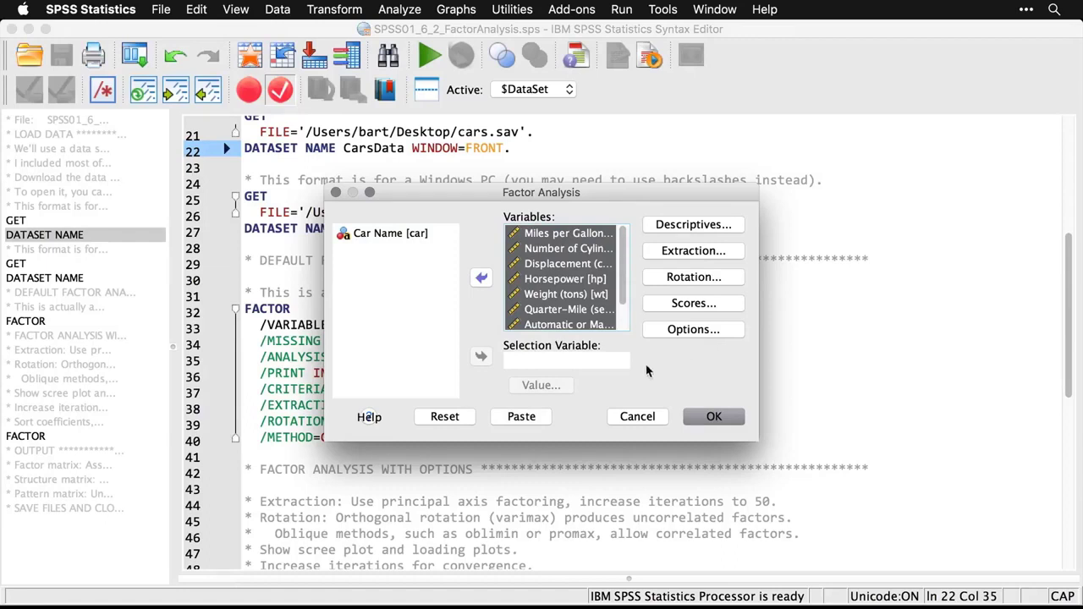
click(717, 423)
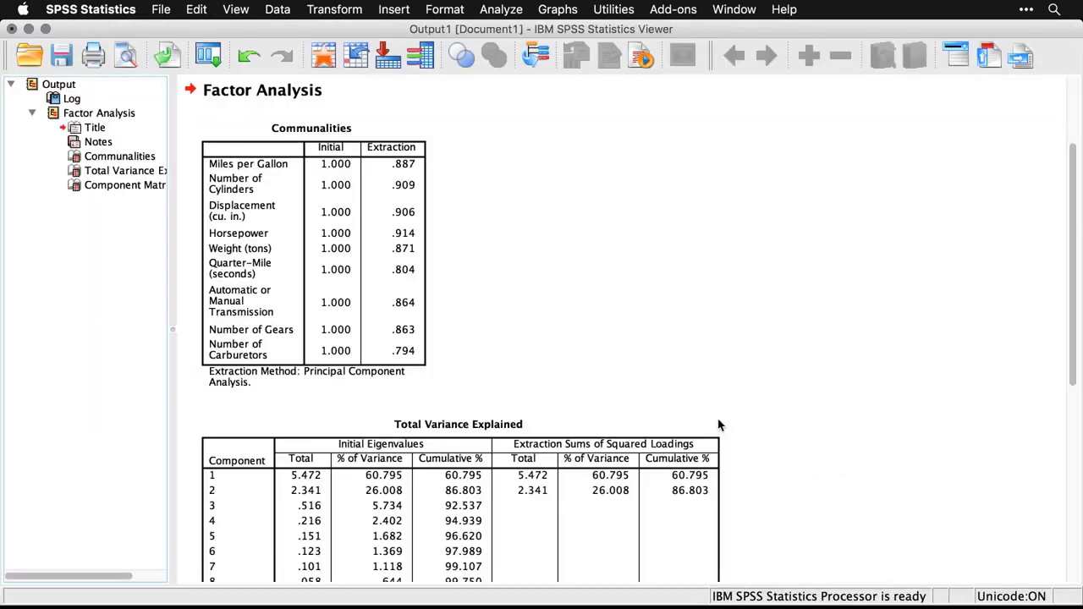
- Examine the factor analysis output: the FACTOR syntax, communalities, total variance explained, and each variable's loadings in the component matrix
scroll(798, 304, up, 5)
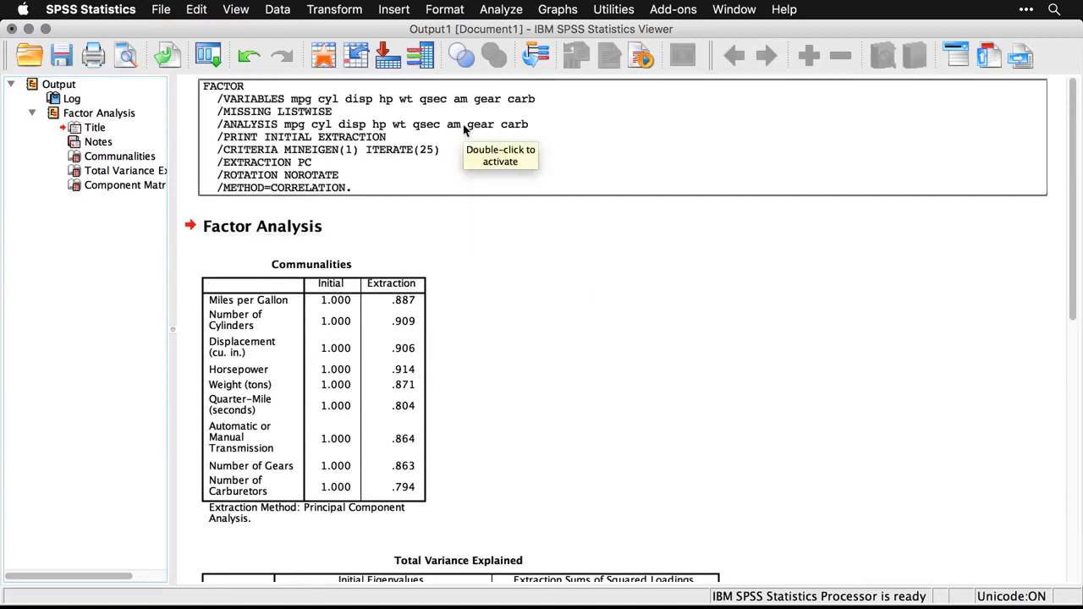
scroll(590, 319, down, 2)
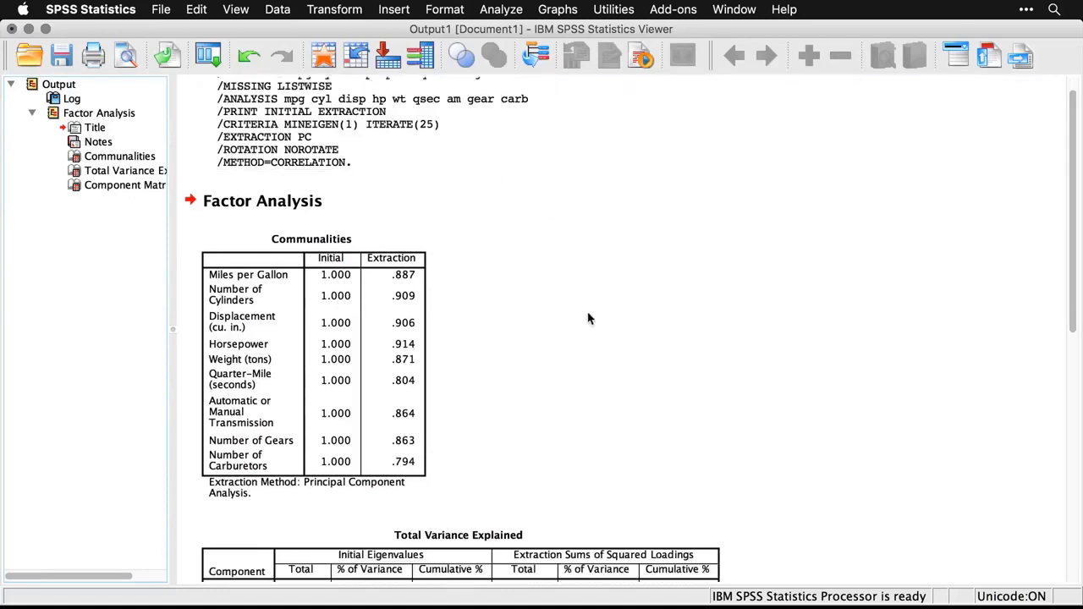
scroll(590, 319, down, 1)
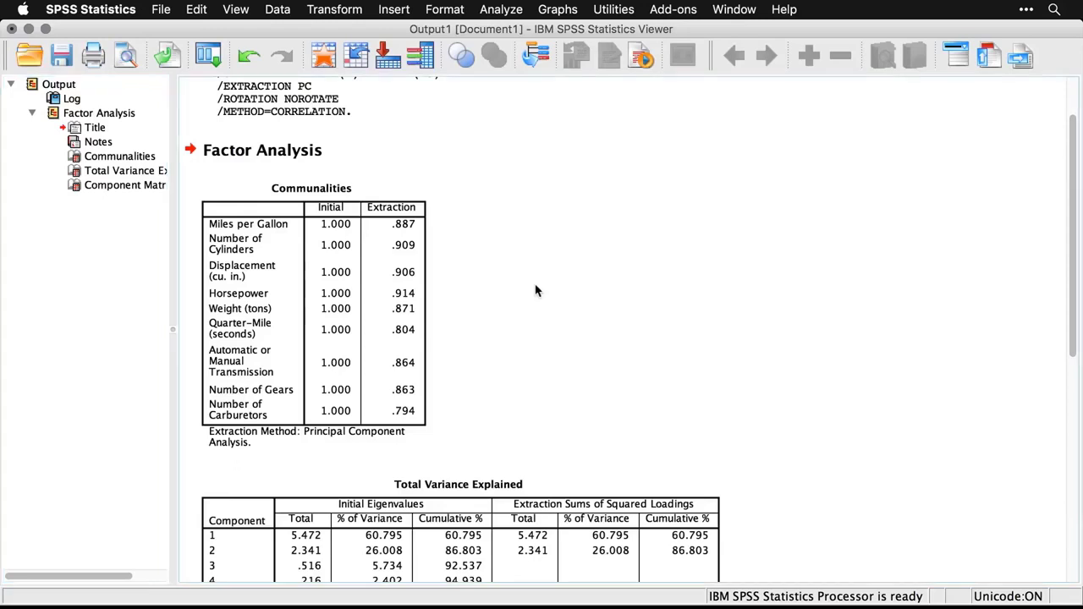
scroll(535, 291, down, 6)
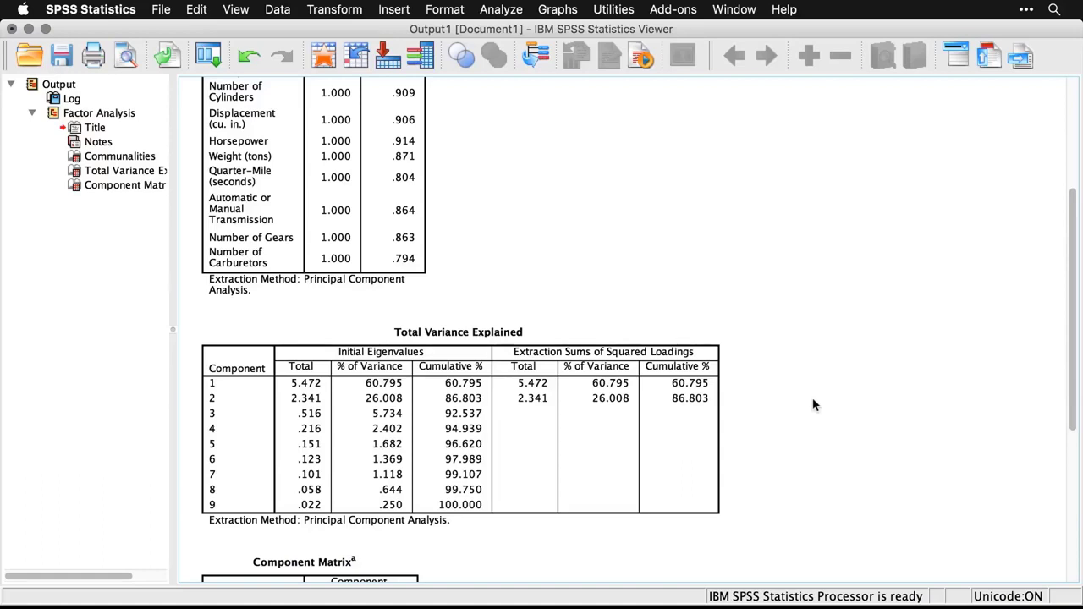
scroll(812, 405, down, 2)
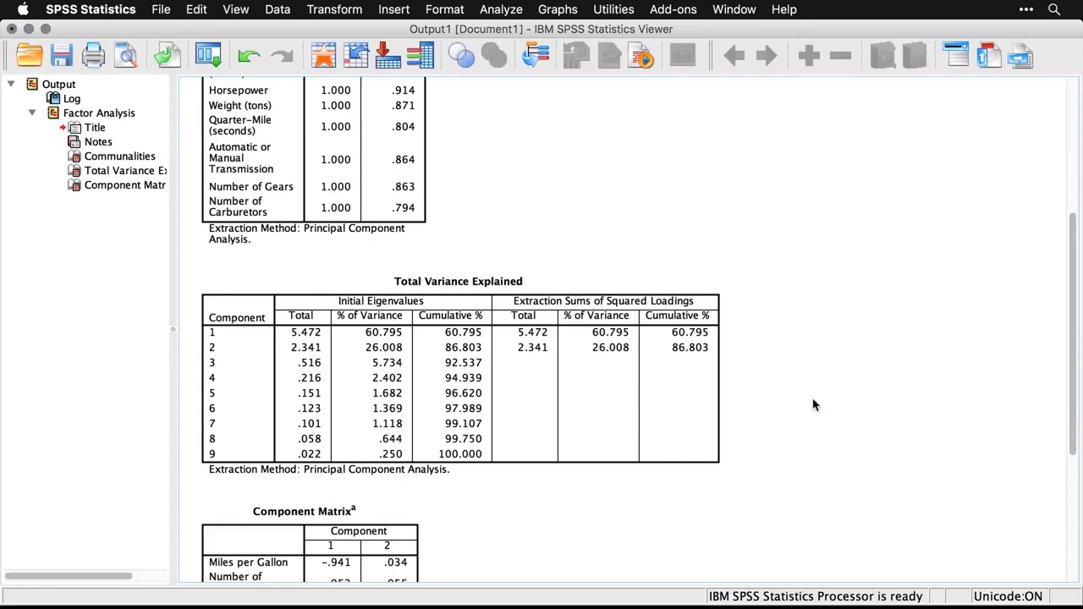
click(677, 398)
scroll(780, 352, down, 5)
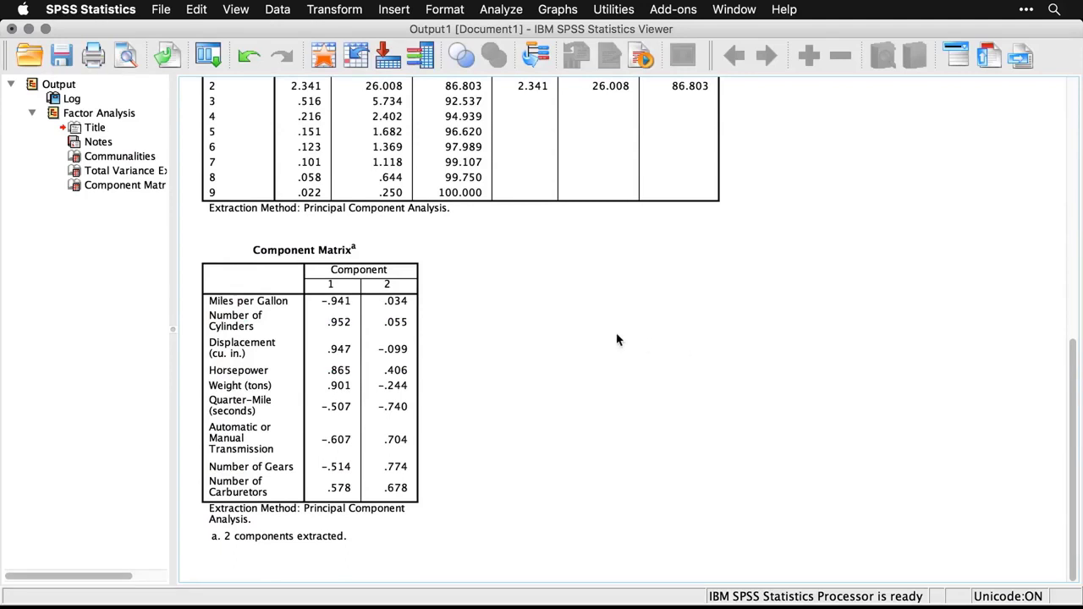
click(412, 349)
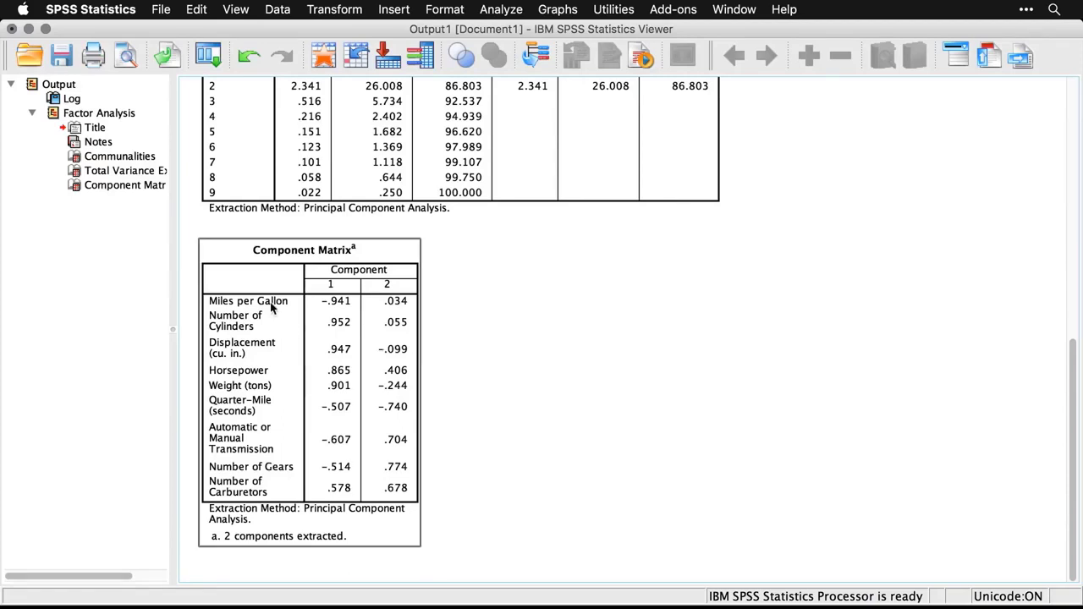
click(427, 315)
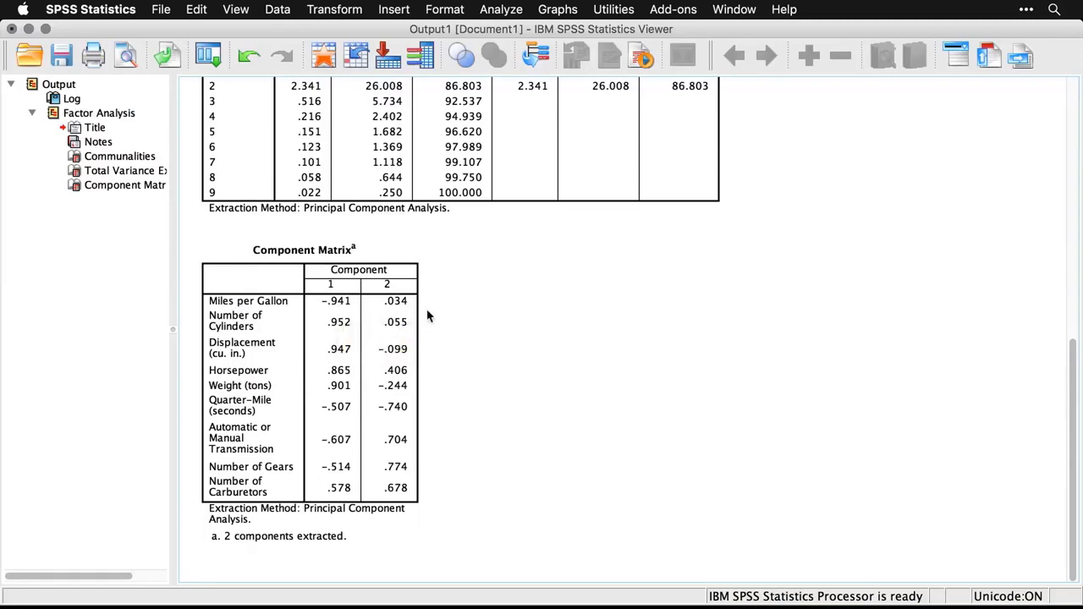
click(402, 511)
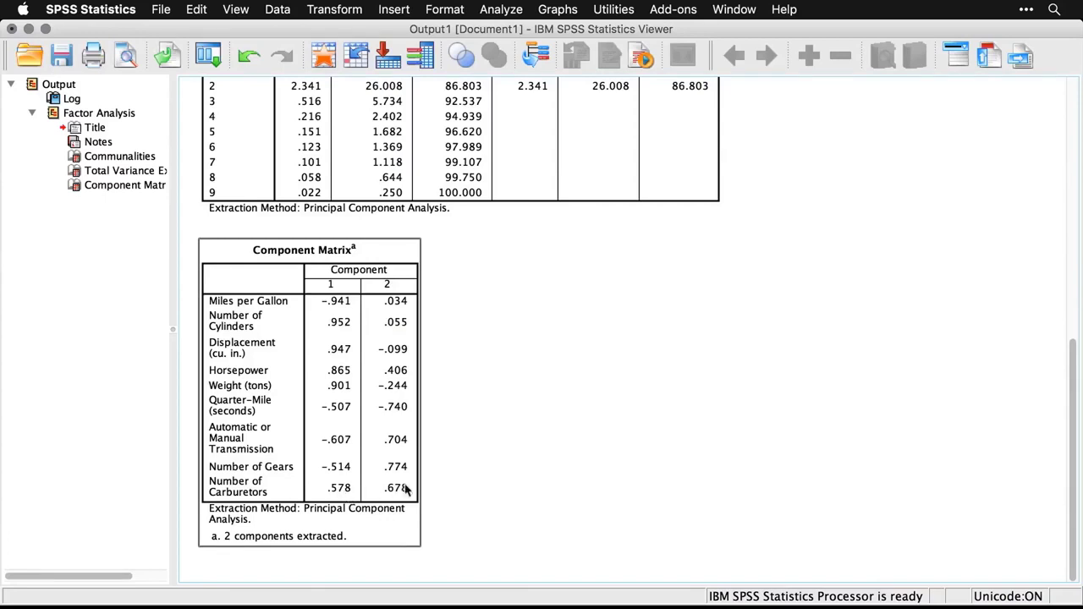
click(492, 479)
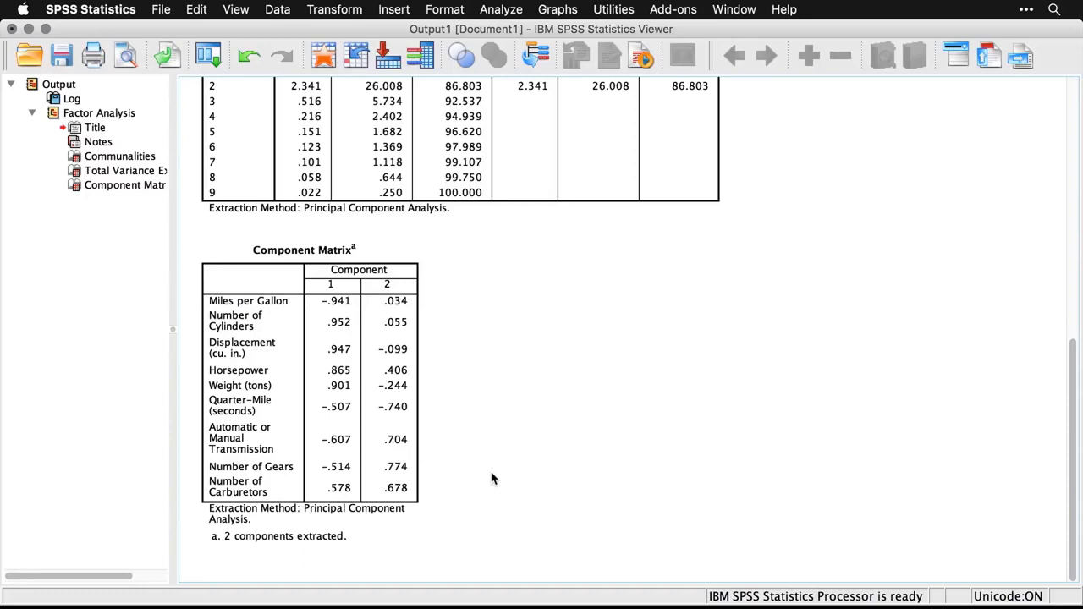
- Delete all of the factor analysis results from the output document
click(32, 87)
click(32, 85)
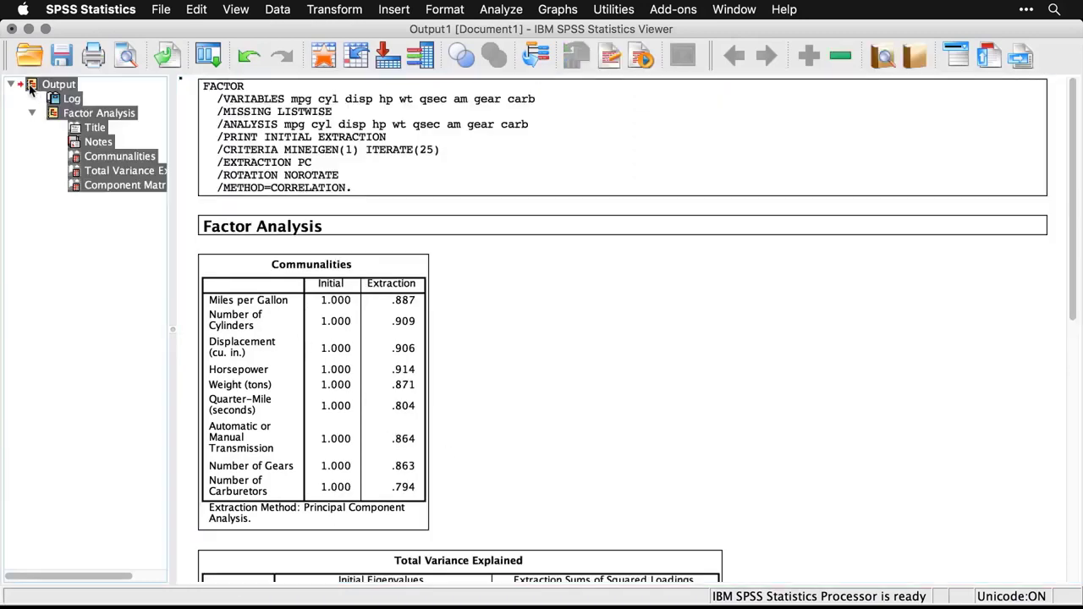
key(Delete)
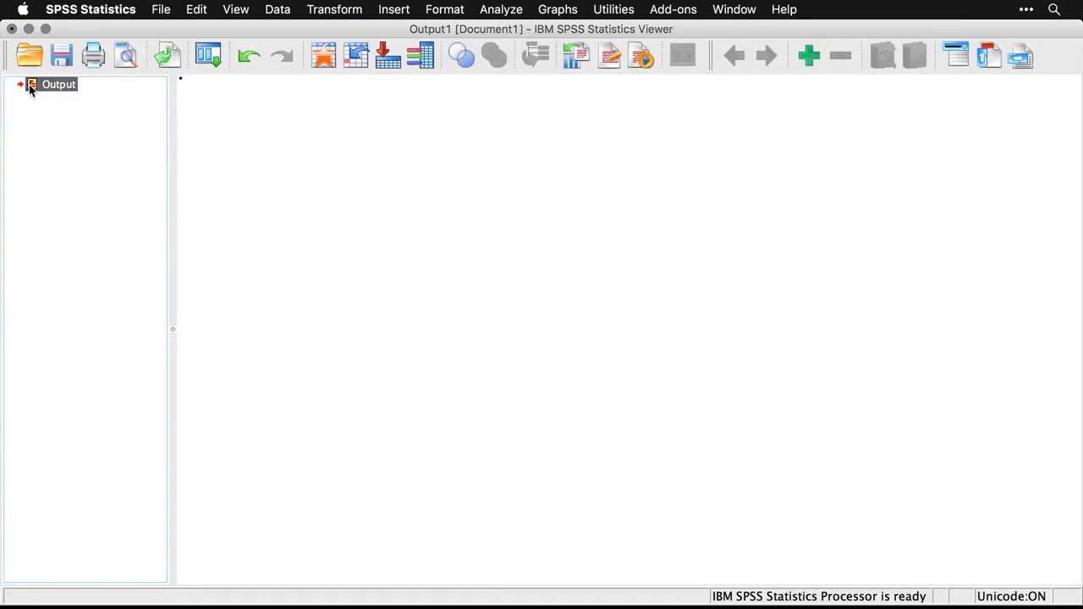
- Recall the Factor Analysis setup and turn off the initial solution in its descriptives
click(208, 56)
click(227, 84)
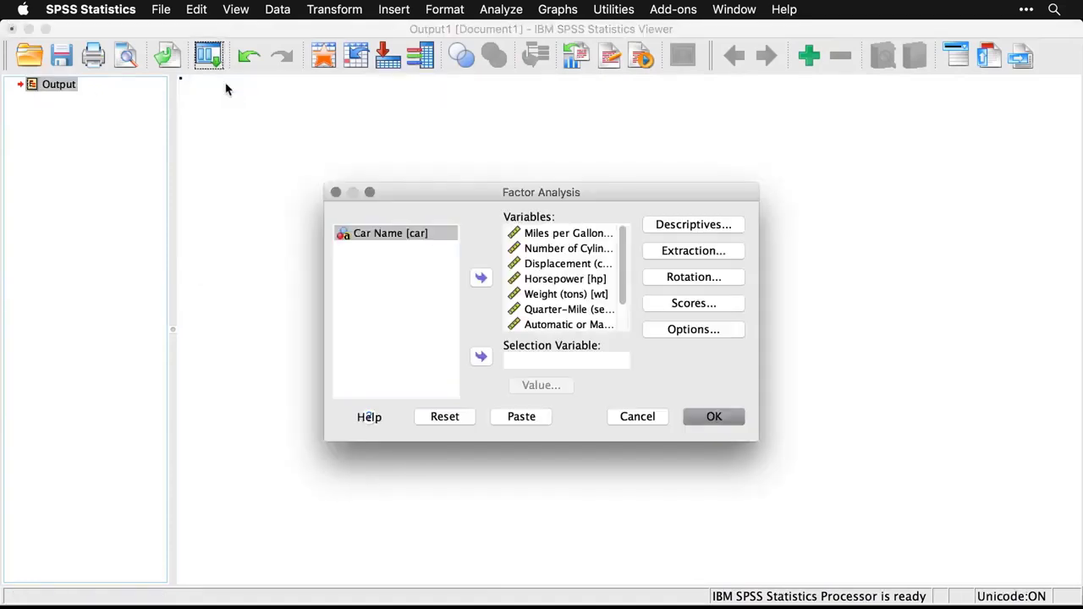
click(710, 227)
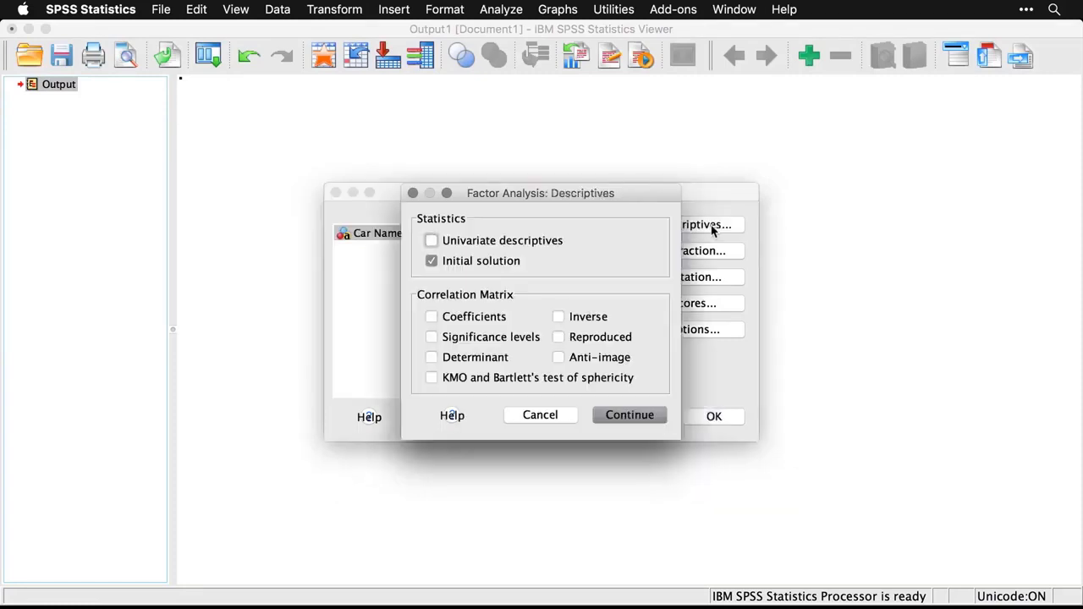
click(432, 262)
click(630, 416)
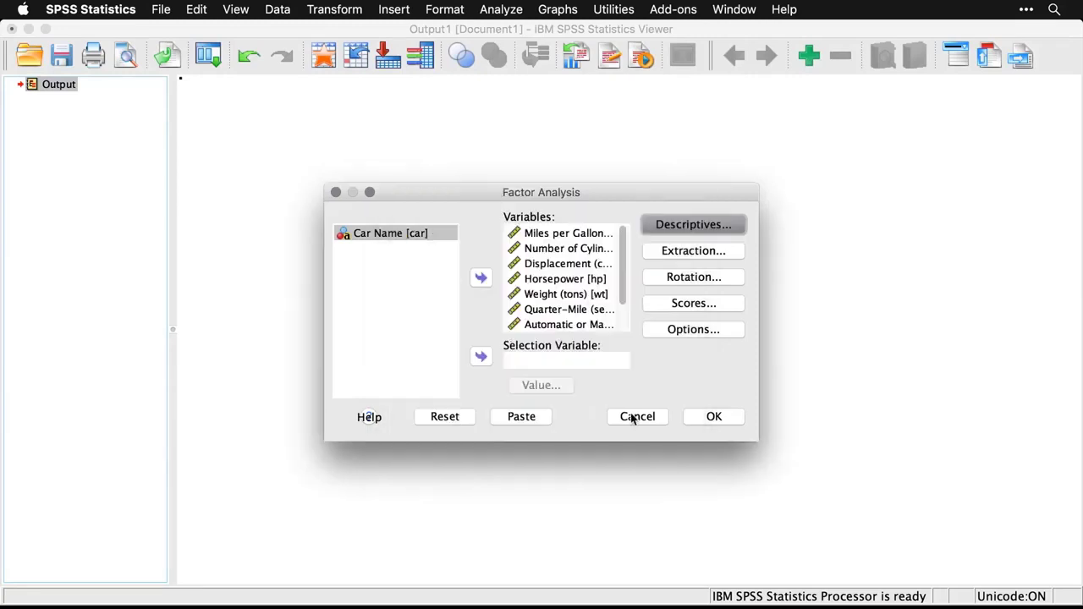
- Set extraction to principal axis factoring with a scree plot, no unrotated factor solution, and a maximum of 50 iterations for convergence
click(694, 250)
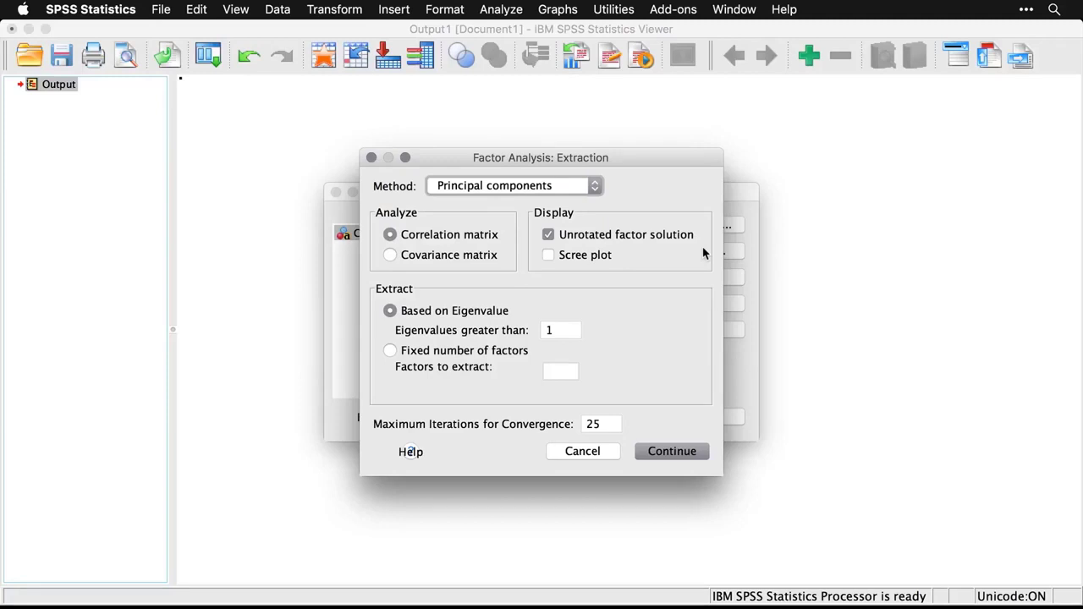
click(572, 187)
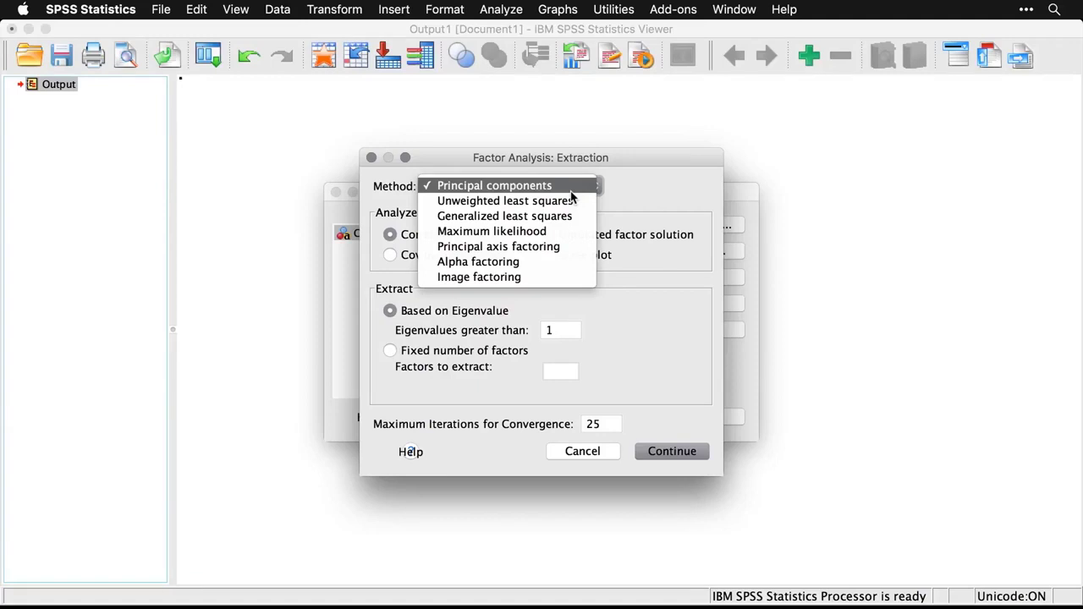
click(578, 246)
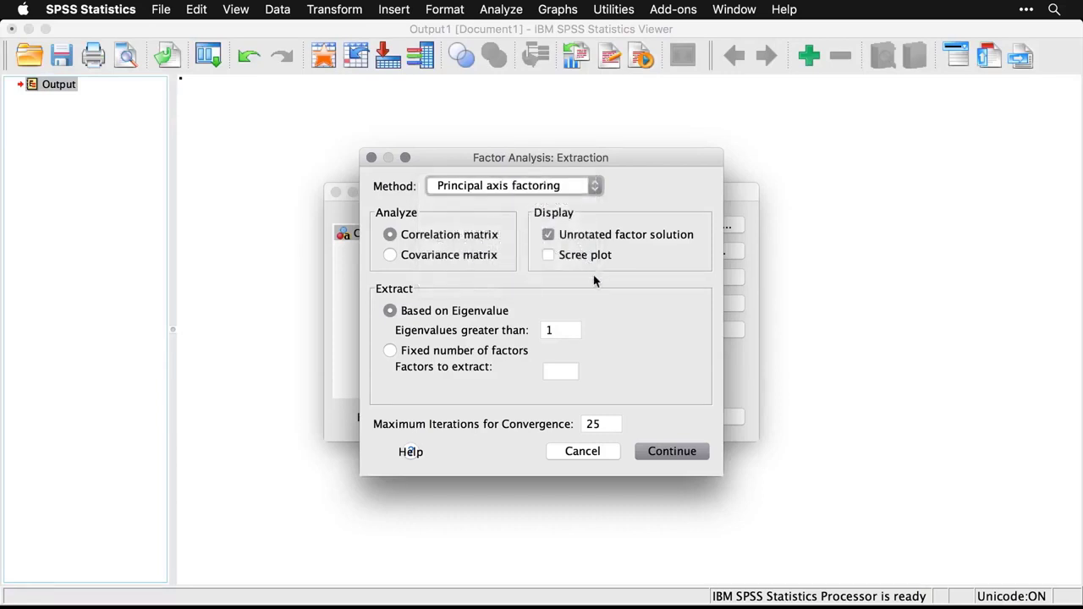
click(550, 237)
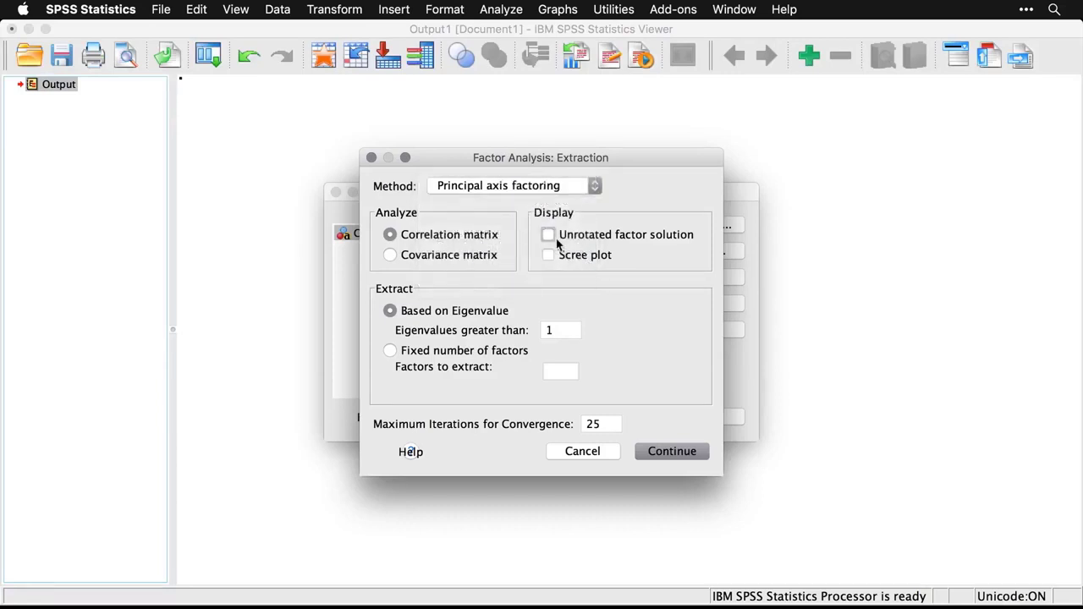
click(549, 256)
click(601, 424)
key(BackSpace)
key(BackSpace)
text(50)
click(694, 457)
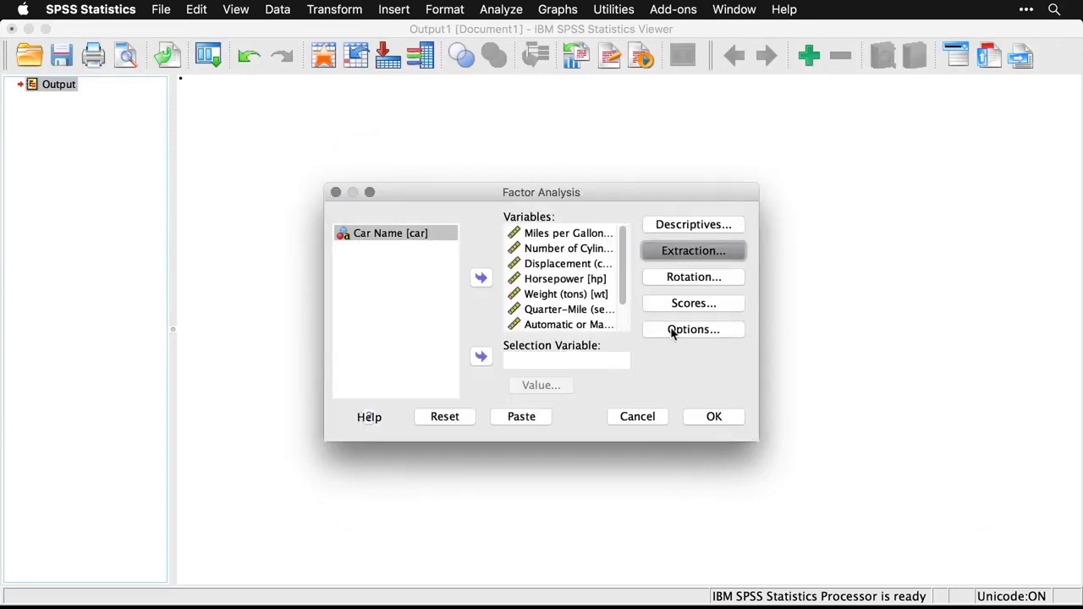
- Set the rotation to Direct Oblimin with loading plots, no rotated solution display, and a maximum of 50 iterations for convergence
click(724, 278)
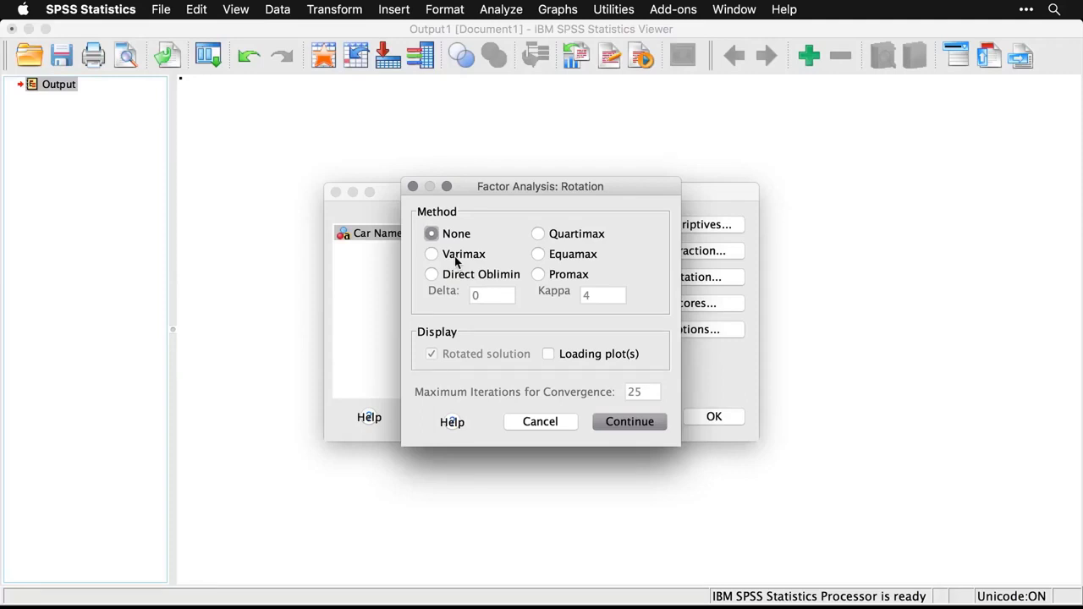
click(432, 276)
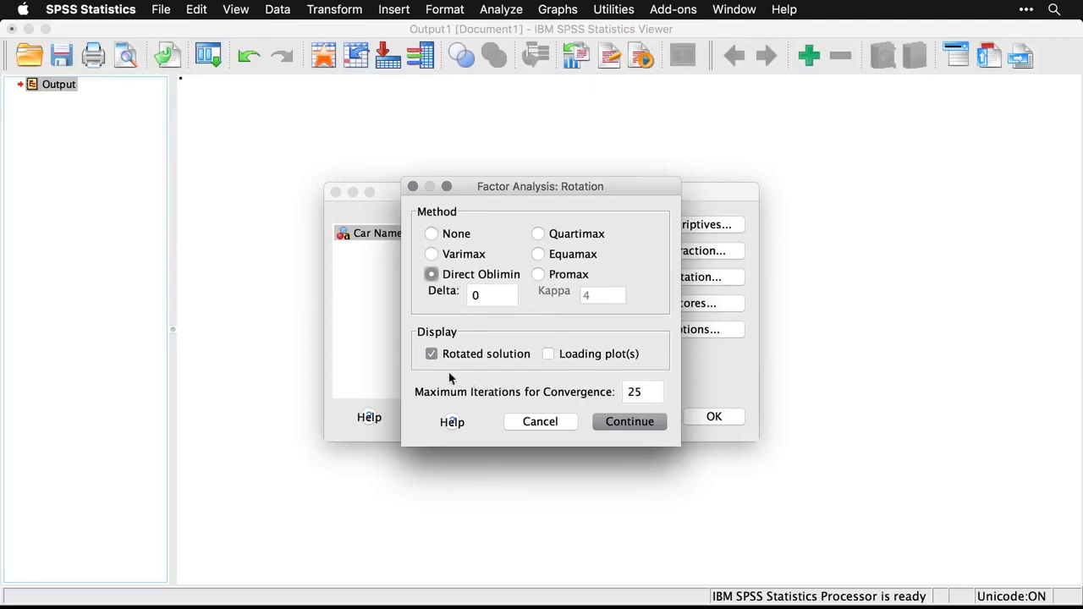
click(432, 356)
click(550, 354)
double_click(648, 394)
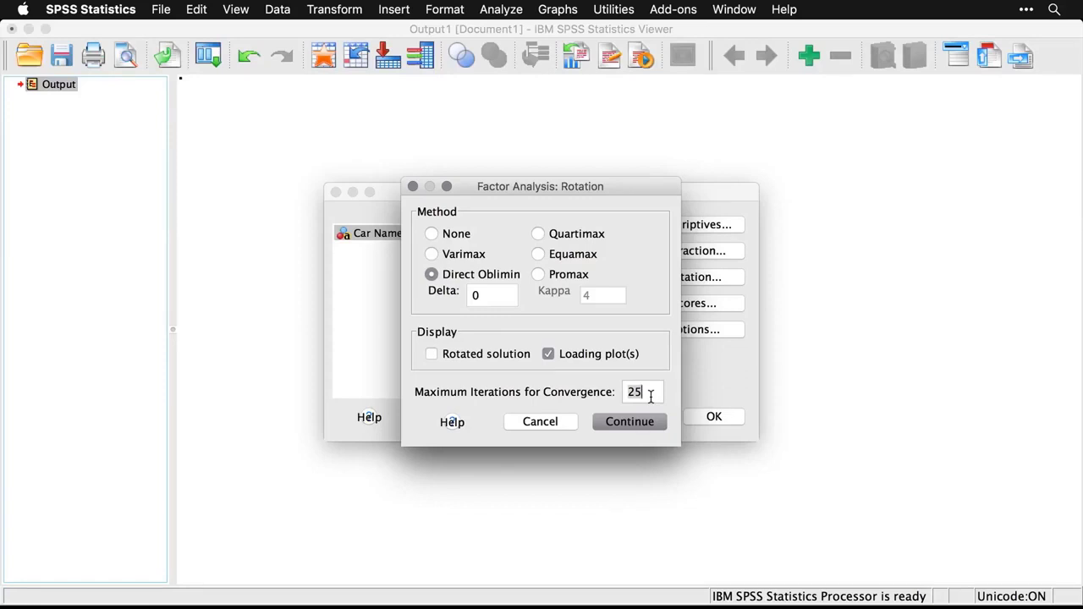
text(50)
click(641, 425)
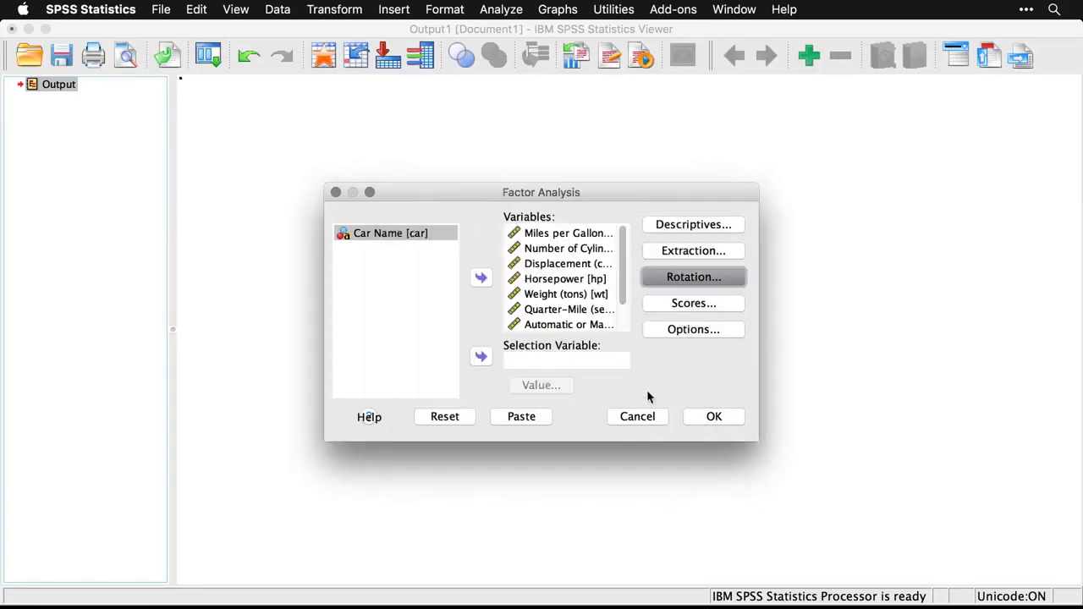
- Sort the coefficients by size, suppress those with an absolute value below .6, and run the factor analysis
click(717, 305)
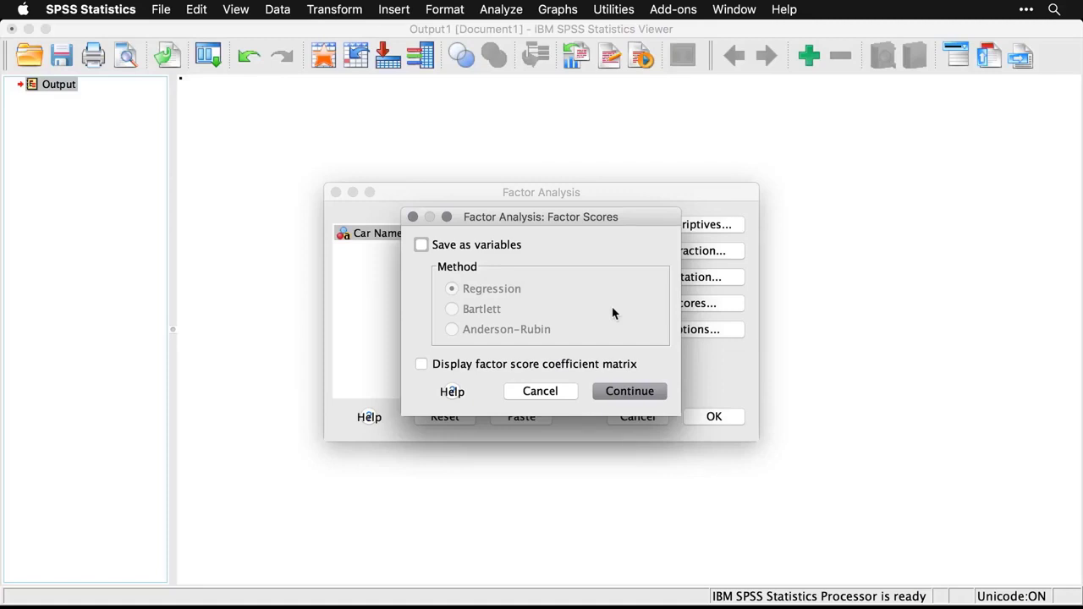
click(572, 395)
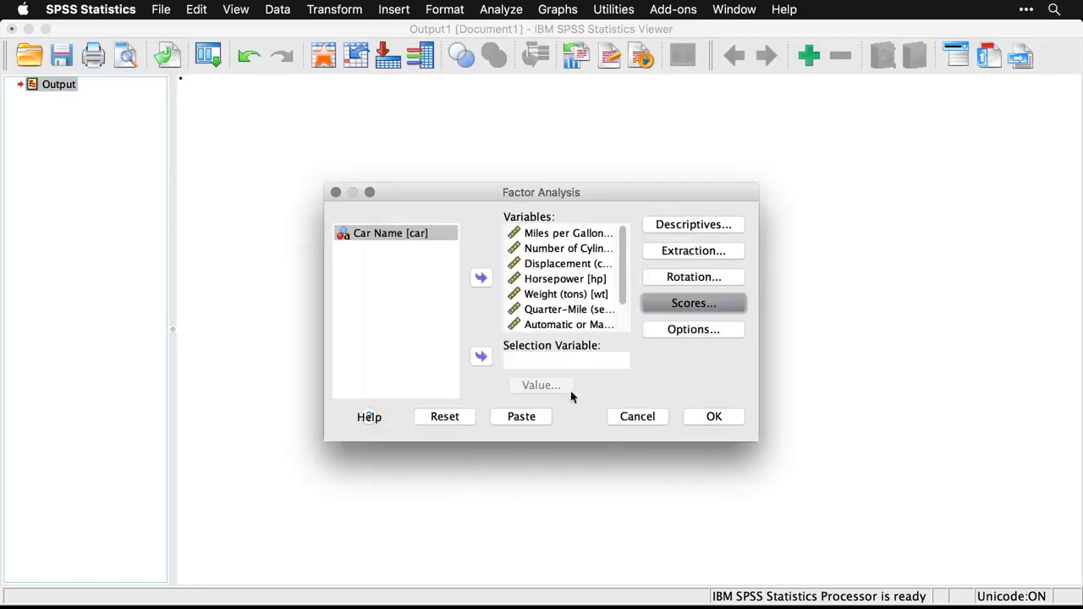
click(716, 335)
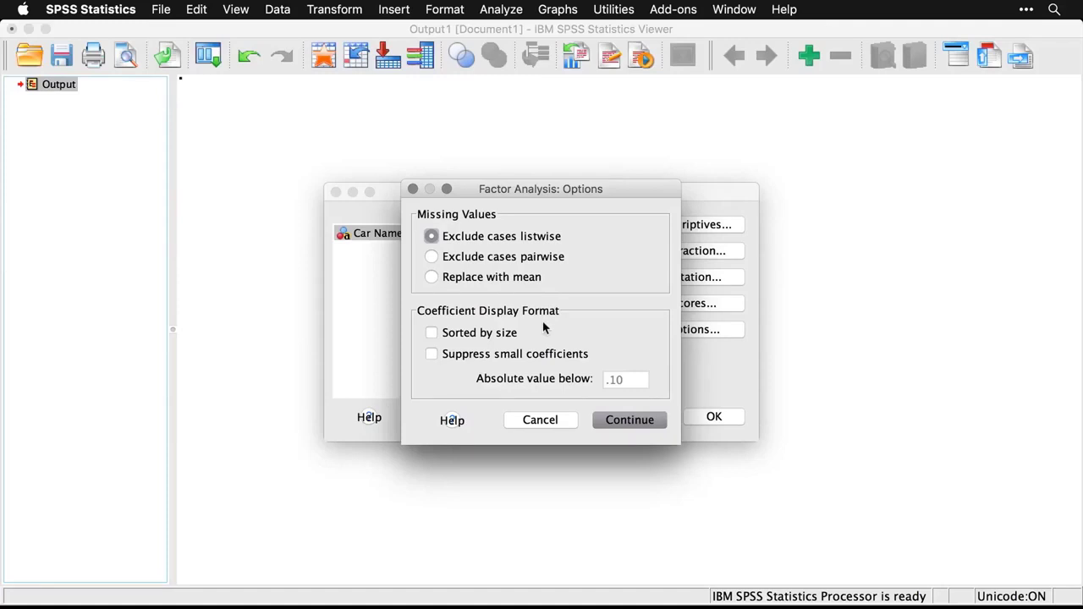
click(431, 333)
click(431, 355)
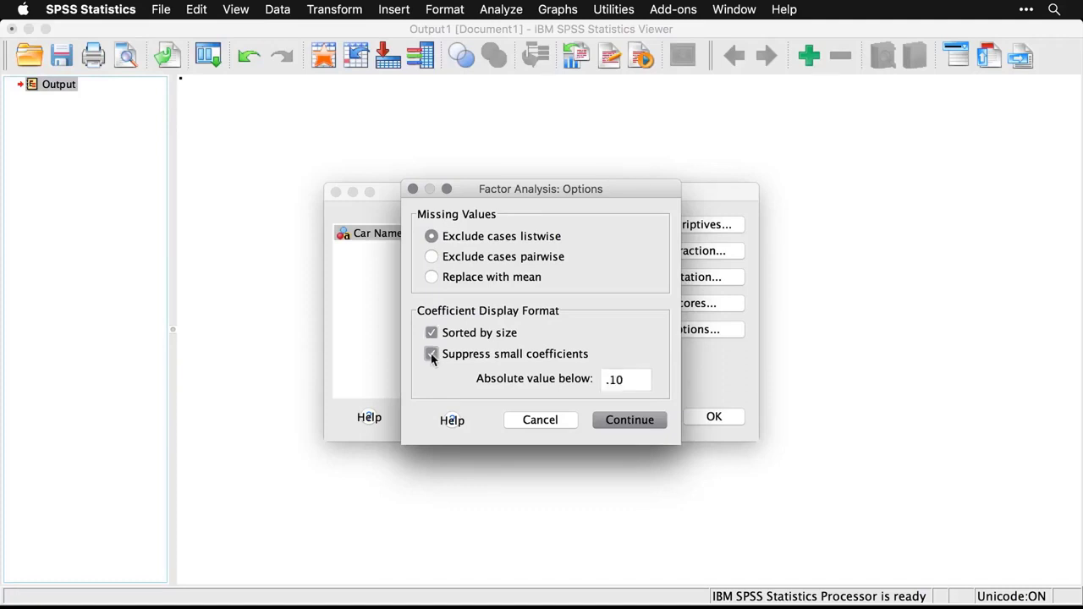
click(635, 379)
key(BackSpace)
key(BackSpace)
text(6)
click(634, 423)
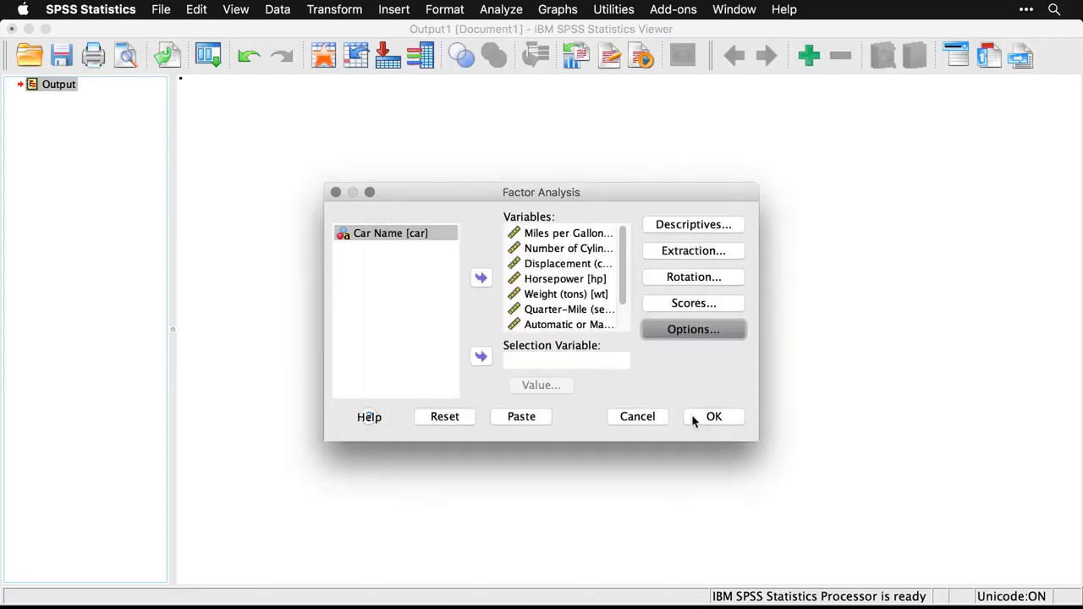
click(722, 415)
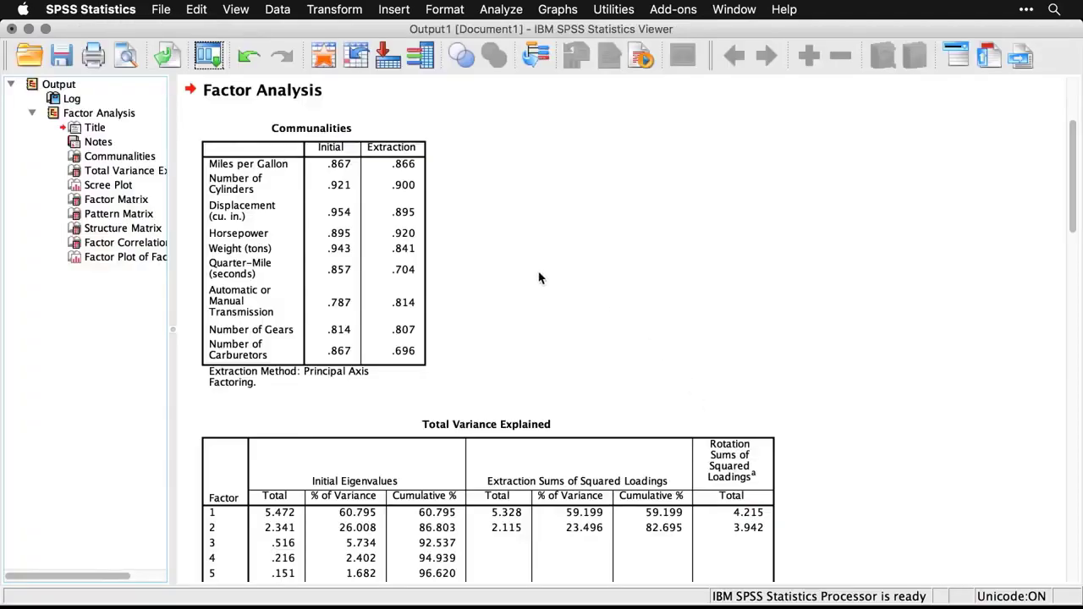
- Examine the communalities, total variance explained, scree plot, and the factor, pattern and structure matrices in the output
click(379, 200)
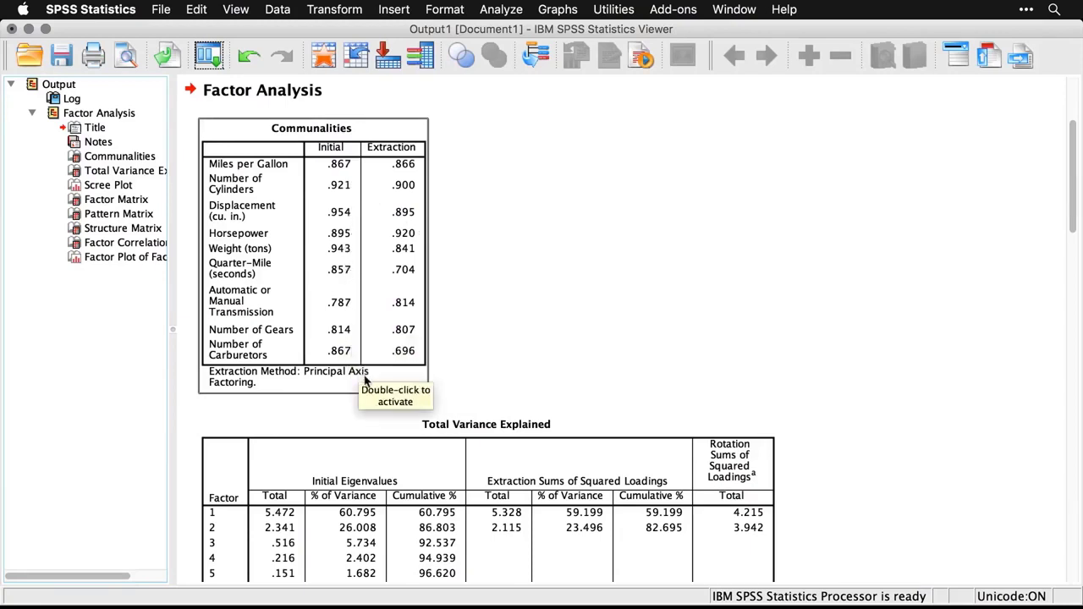
click(498, 389)
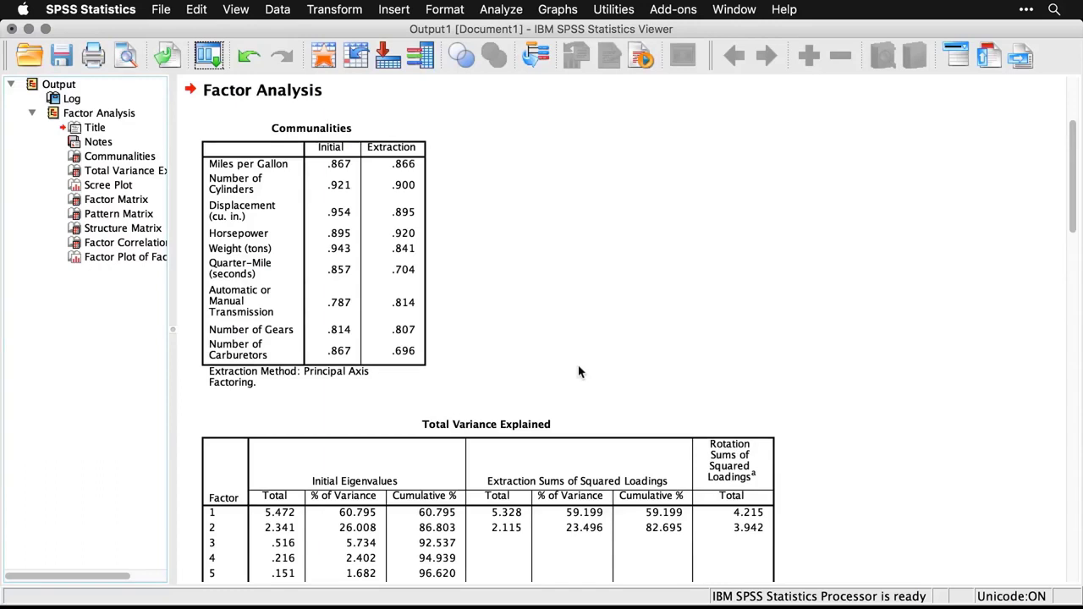
scroll(580, 370, down, 5)
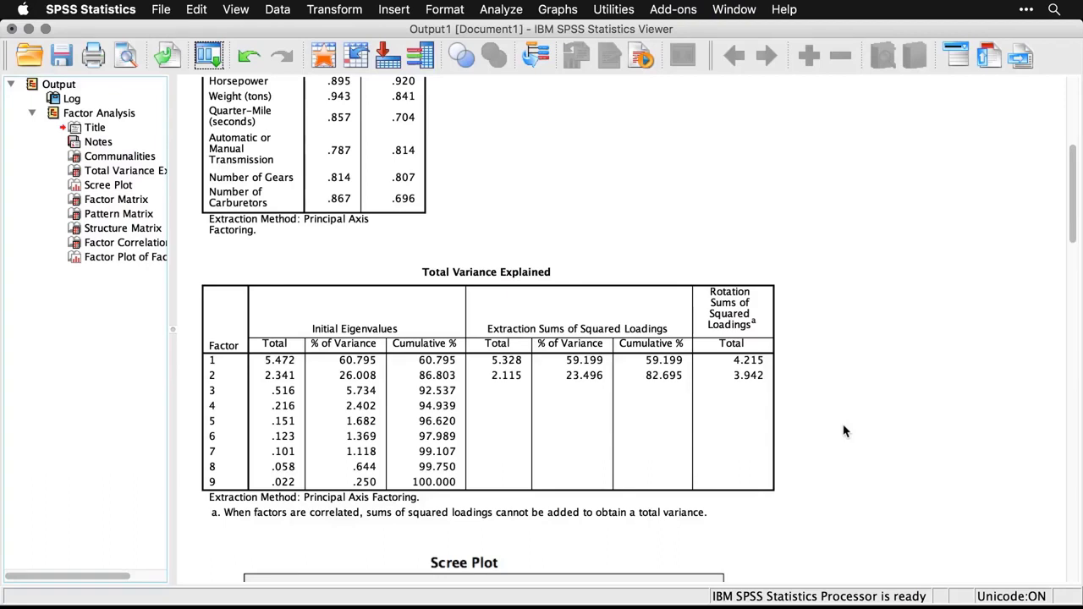
scroll(844, 432, down, 10)
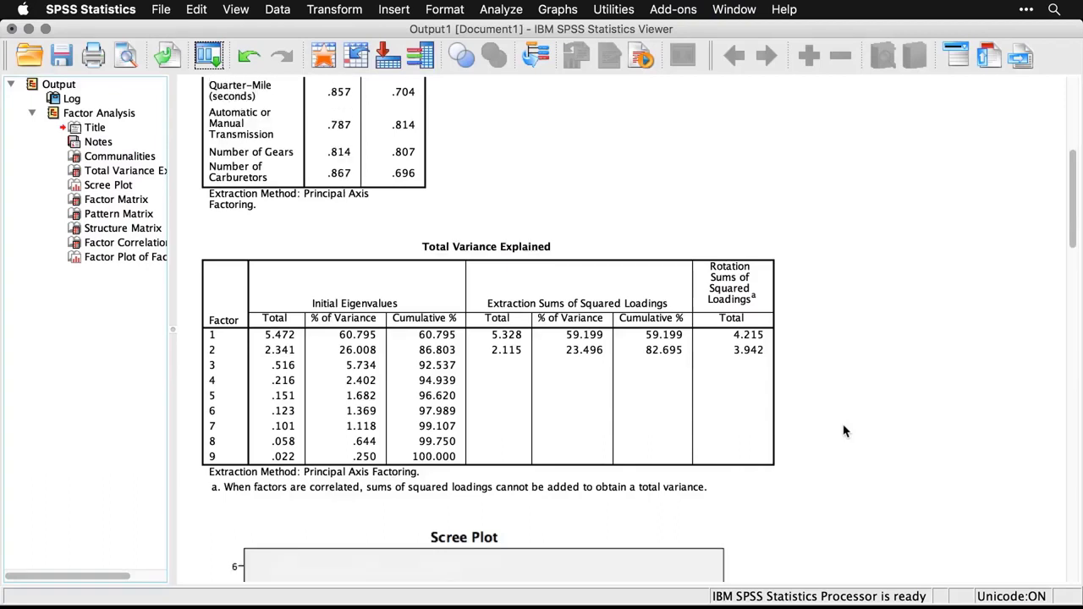
scroll(843, 431, down, 5)
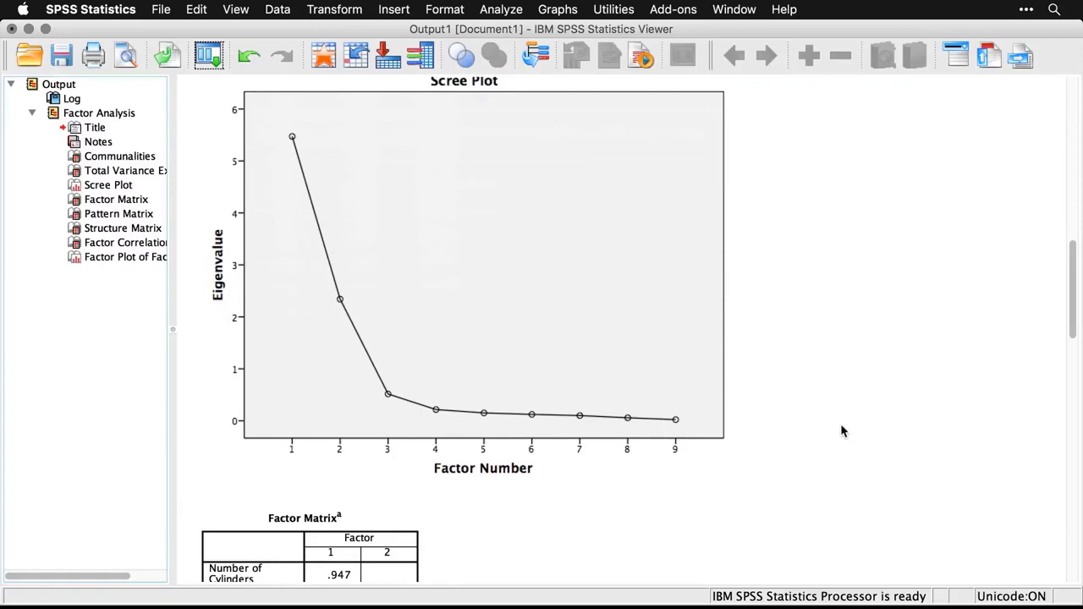
click(840, 431)
scroll(816, 388, down, 5)
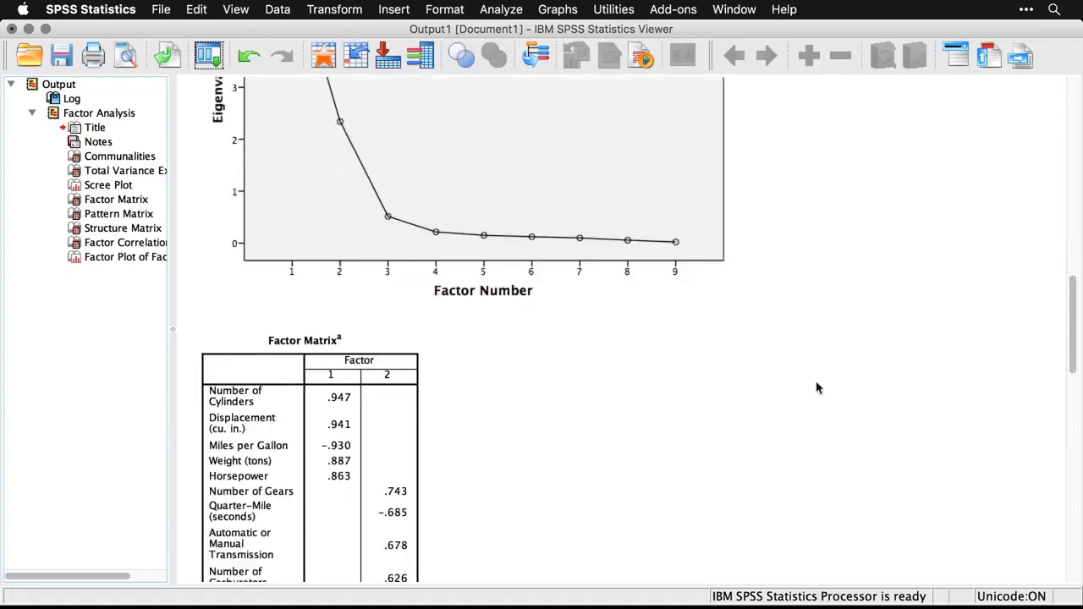
scroll(816, 387, down, 7)
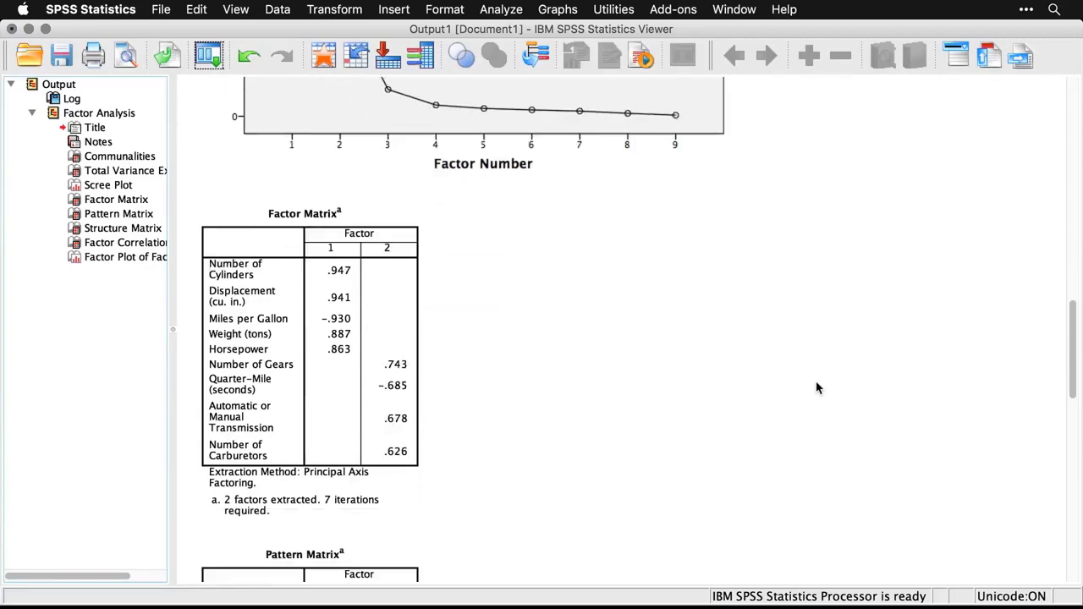
scroll(817, 388, down, 8)
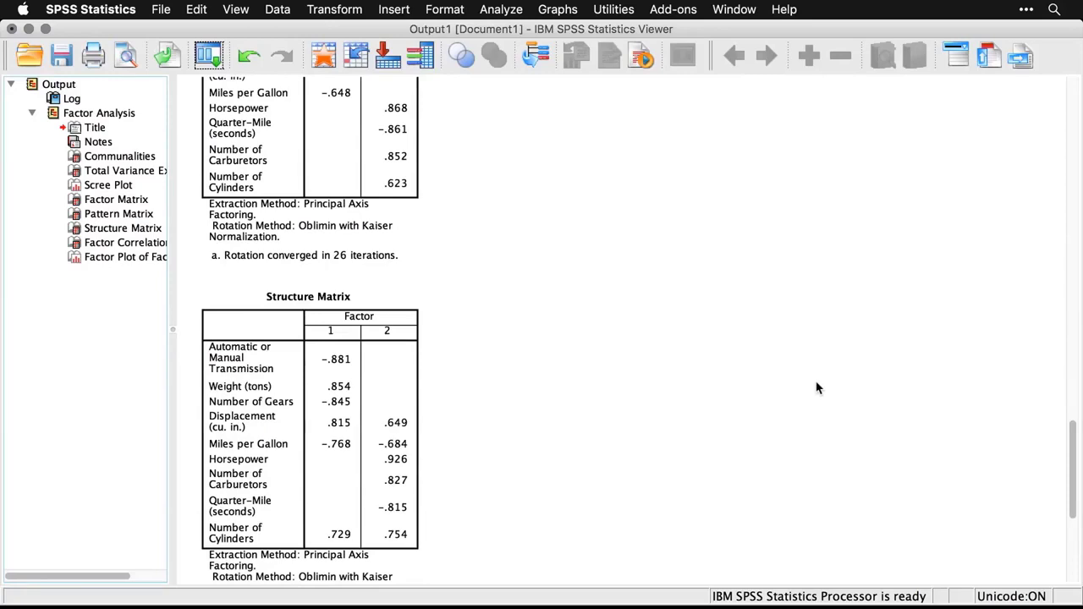
- Switch to the syntax file and read its output notes on the structure, pattern and factor matrices
key(super+grave)
scroll(816, 382, down, 10)
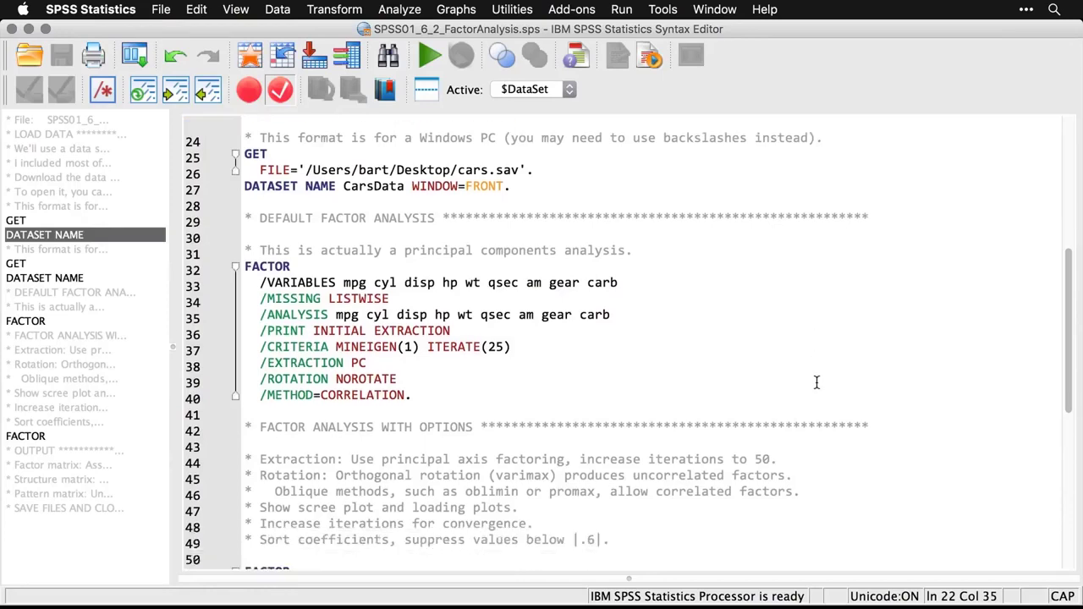
scroll(817, 382, down, 4)
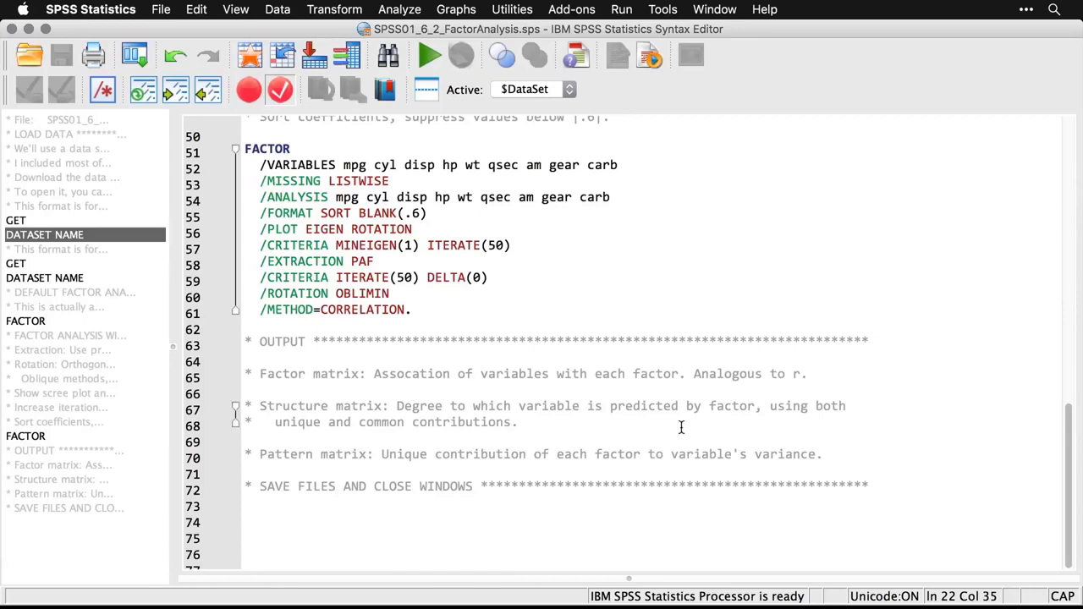
triple_click(570, 406)
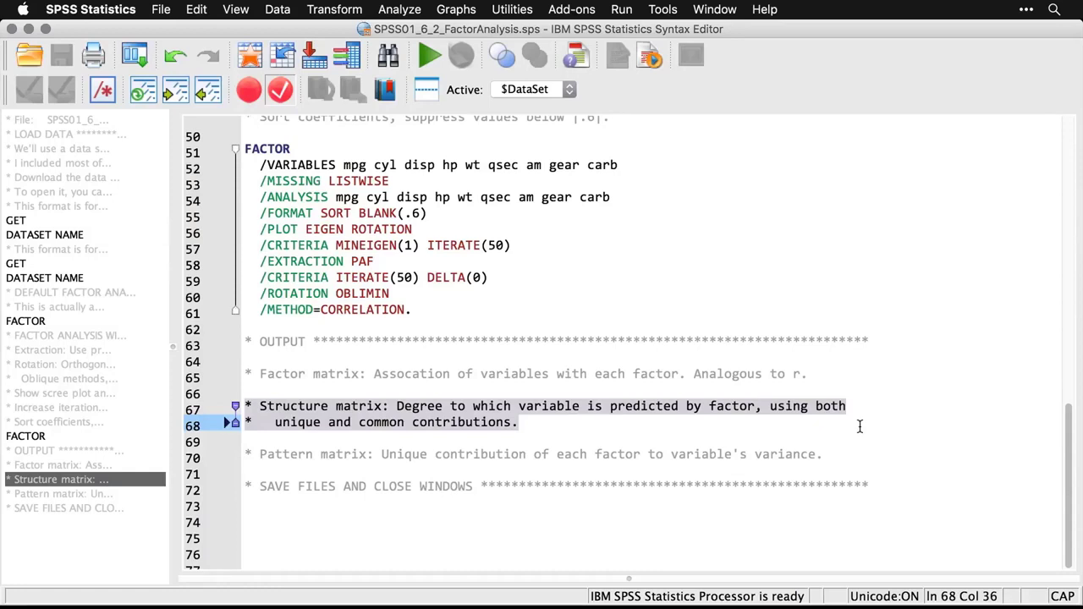
click(820, 454)
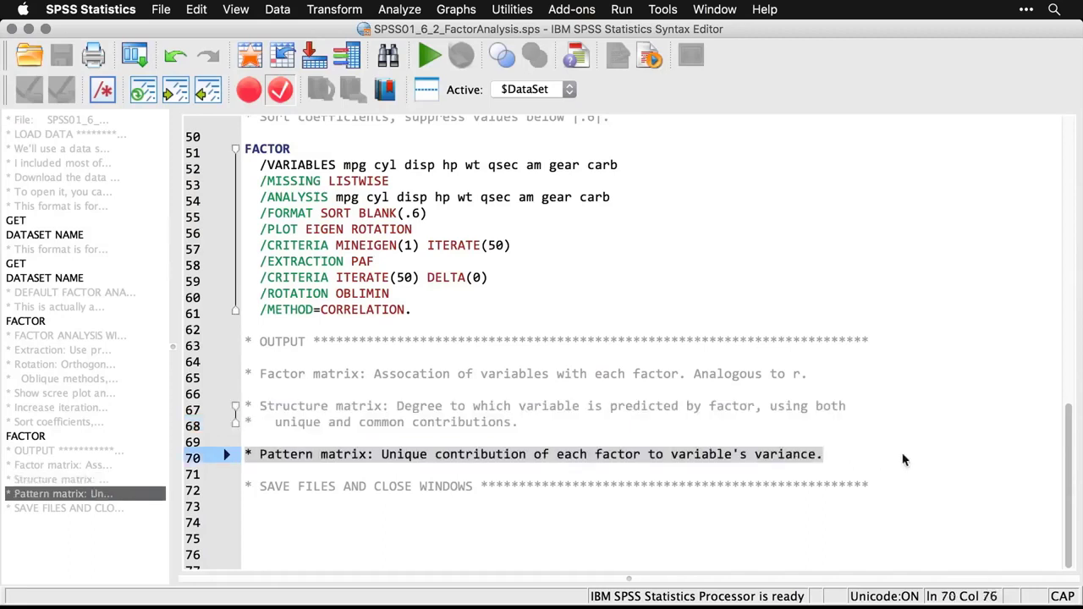
key(Down)
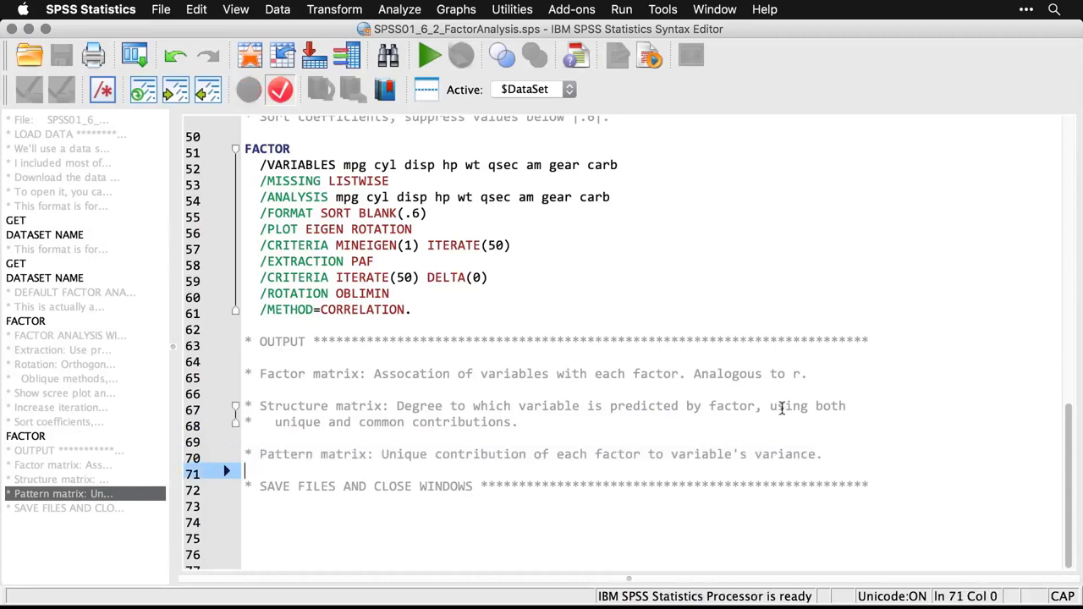
double_click(759, 373)
click(759, 374)
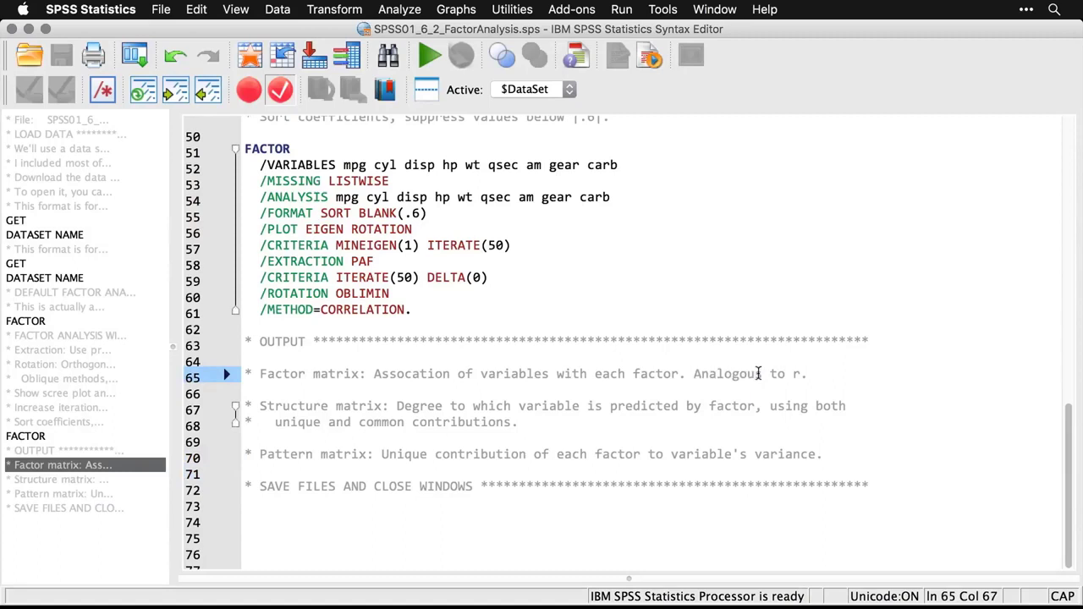
double_click(759, 373)
triple_click(759, 373)
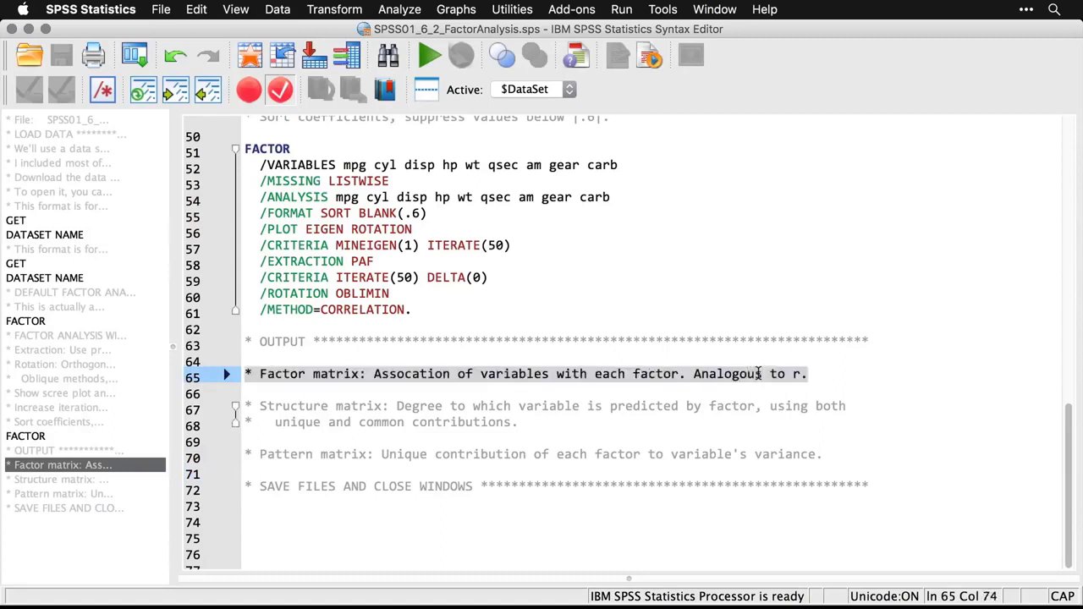
click(922, 388)
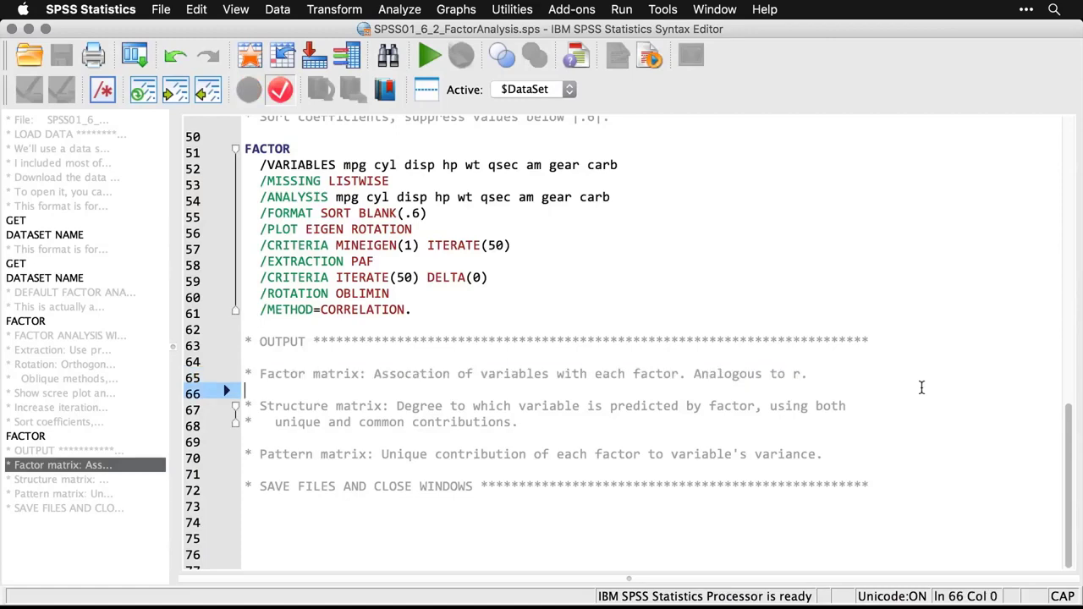
- Return to the output document and examine each variable's loadings on the two factors in the Factor Matrix
key(super+grave)
scroll(922, 392, up, 10)
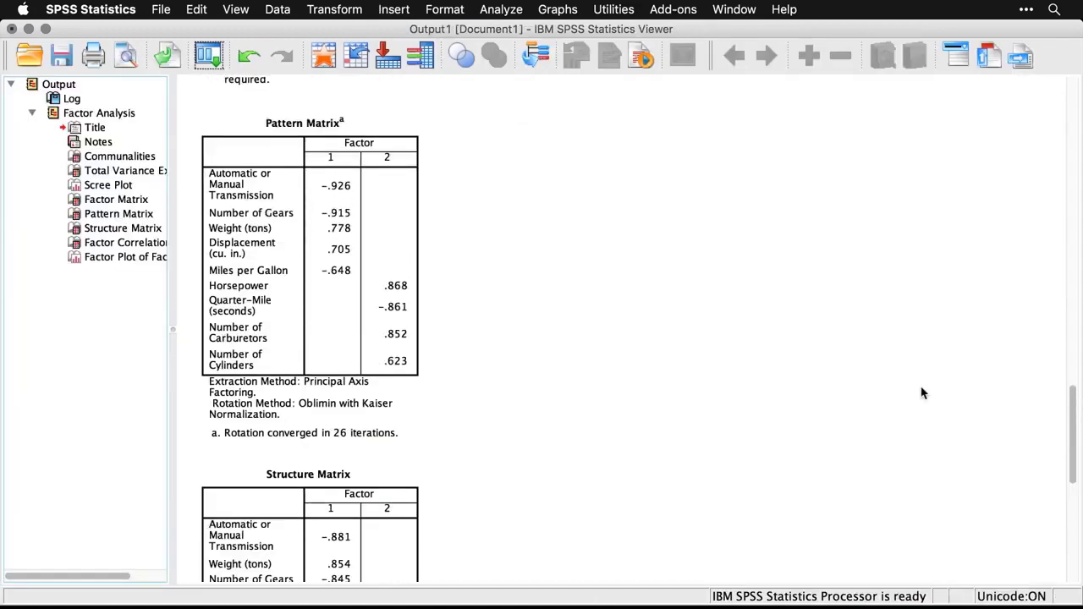
scroll(922, 393, up, 2)
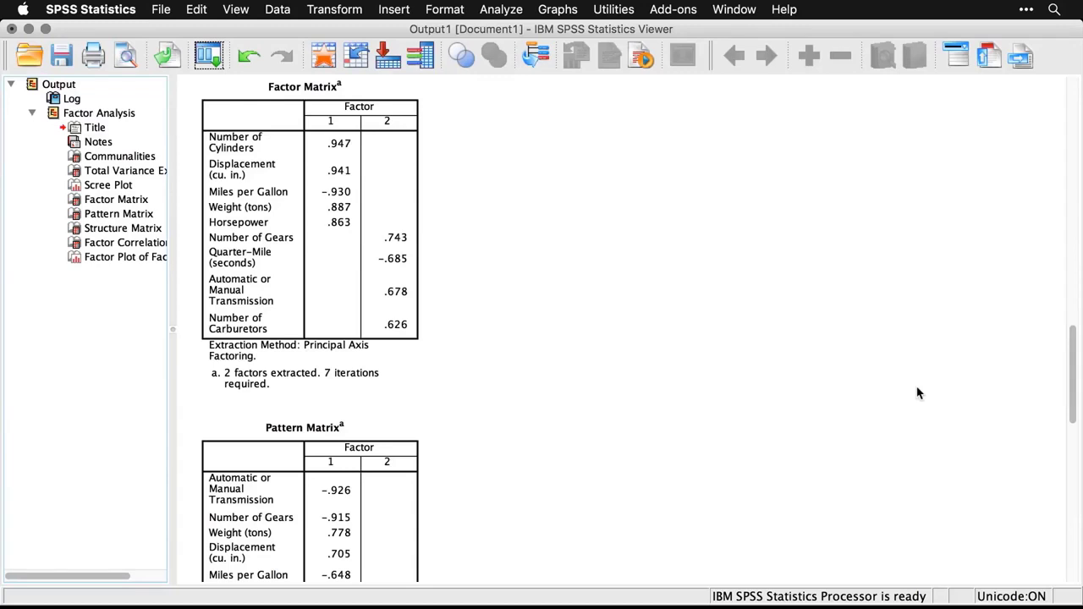
click(418, 212)
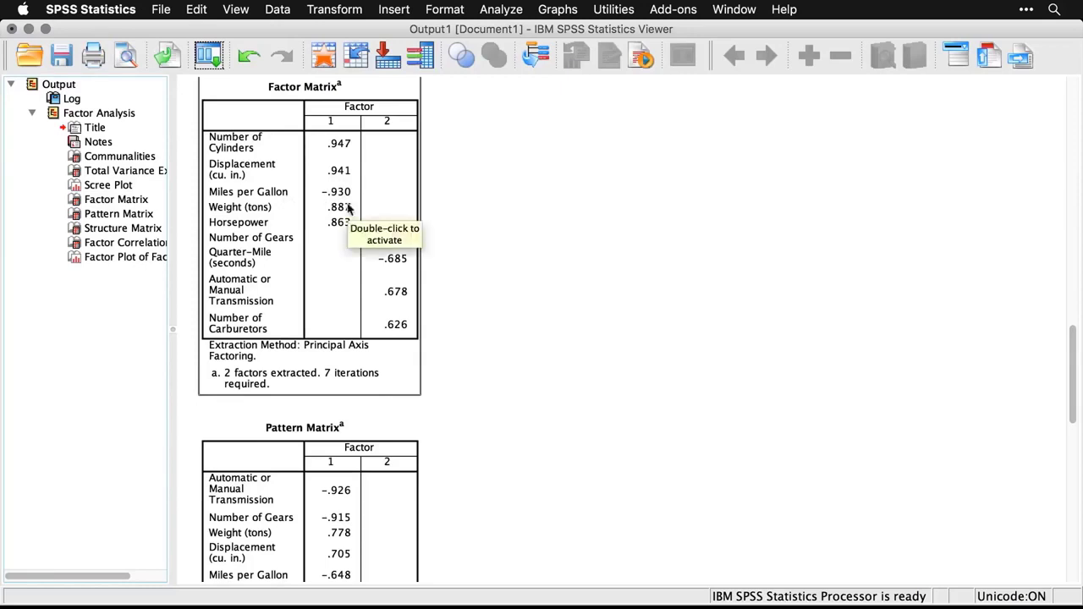
click(504, 221)
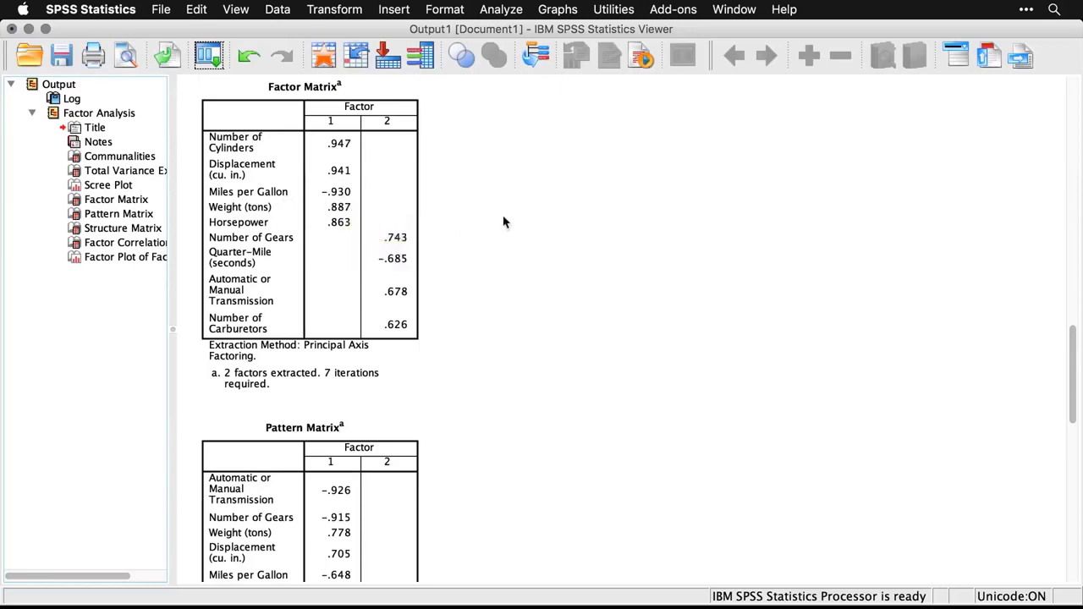
click(413, 215)
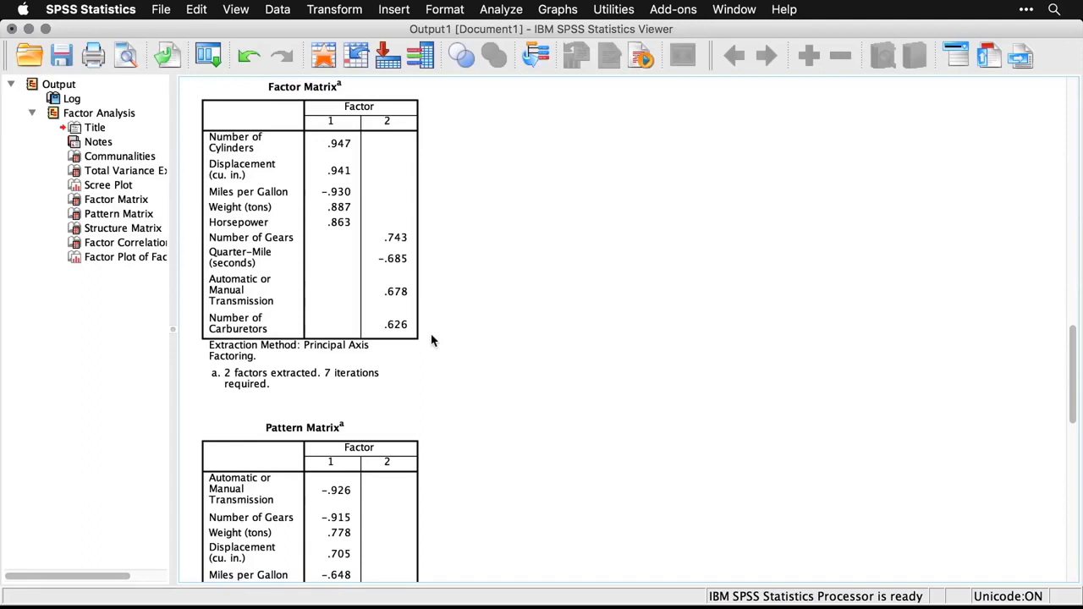
click(417, 326)
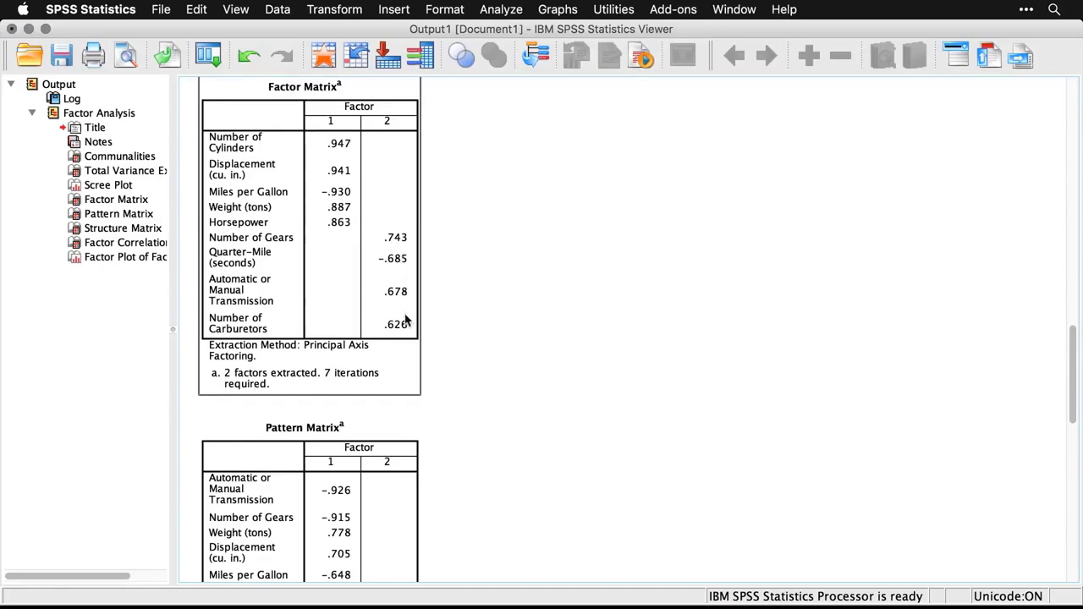
click(438, 329)
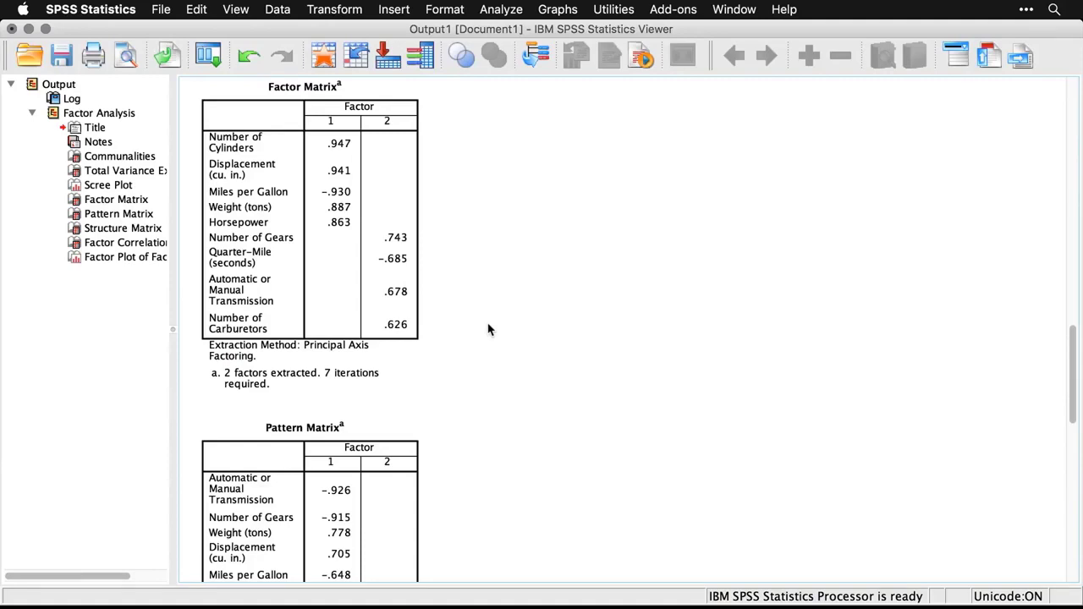
- Review the structure matrix, the factor correlation matrix and the factor plot in rotated factor space
scroll(488, 329, down, 15)
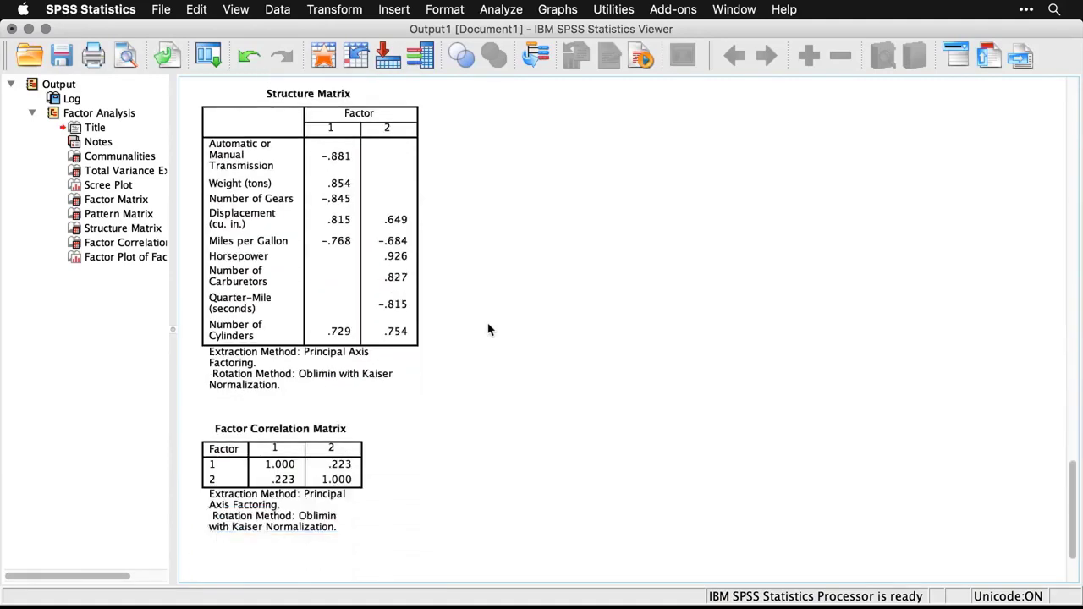
scroll(488, 329, down, 10)
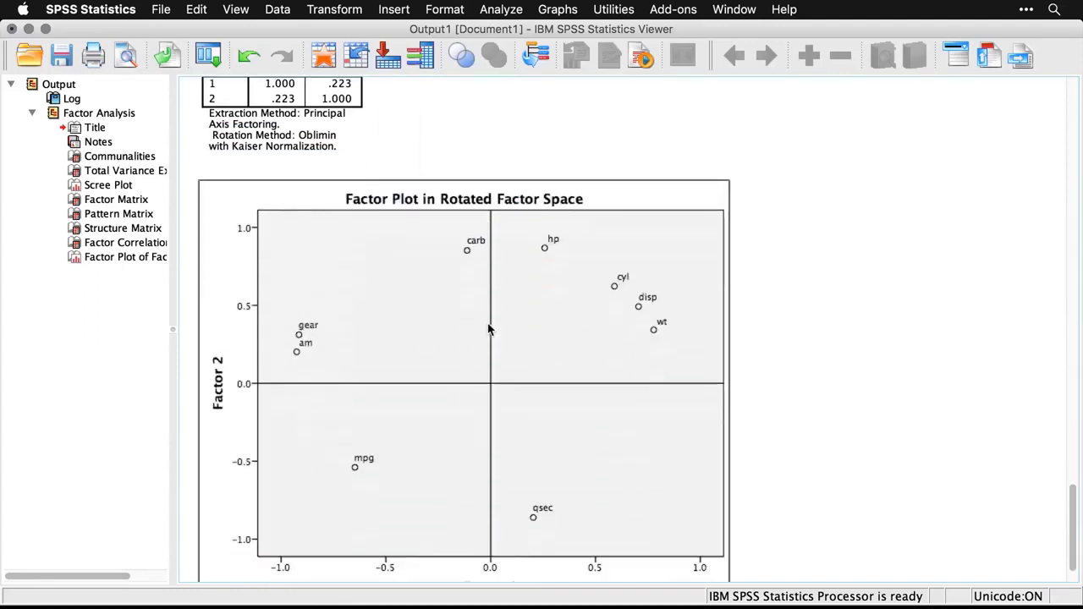
scroll(488, 330, down, 3)
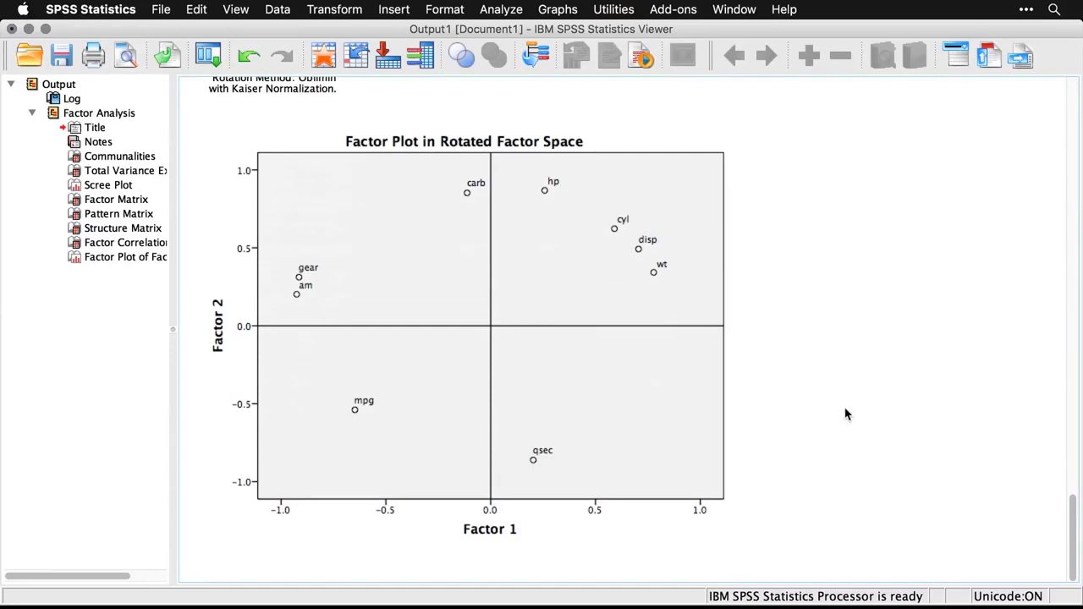
click(479, 546)
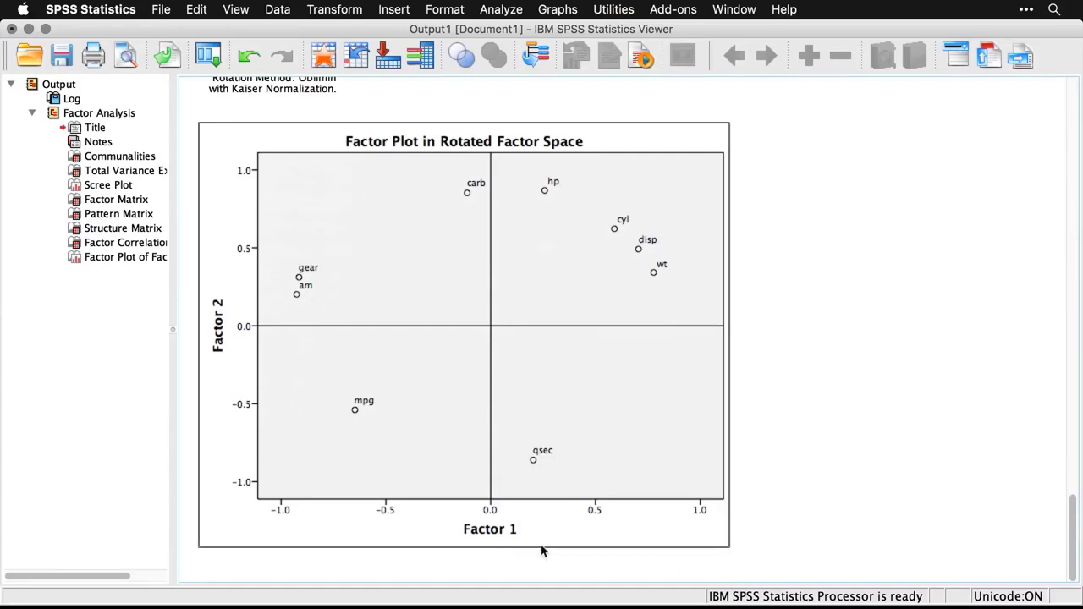
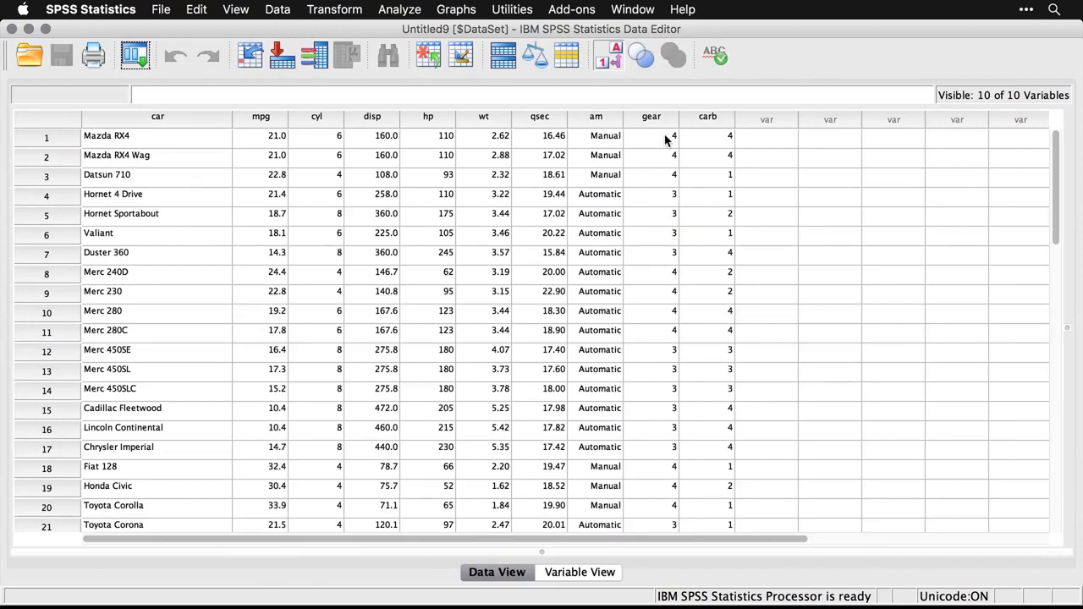
- Look over the cars data and set up a linear regression with Miles per Gallon as the dependent variable
scroll(448, 269, down, 5)
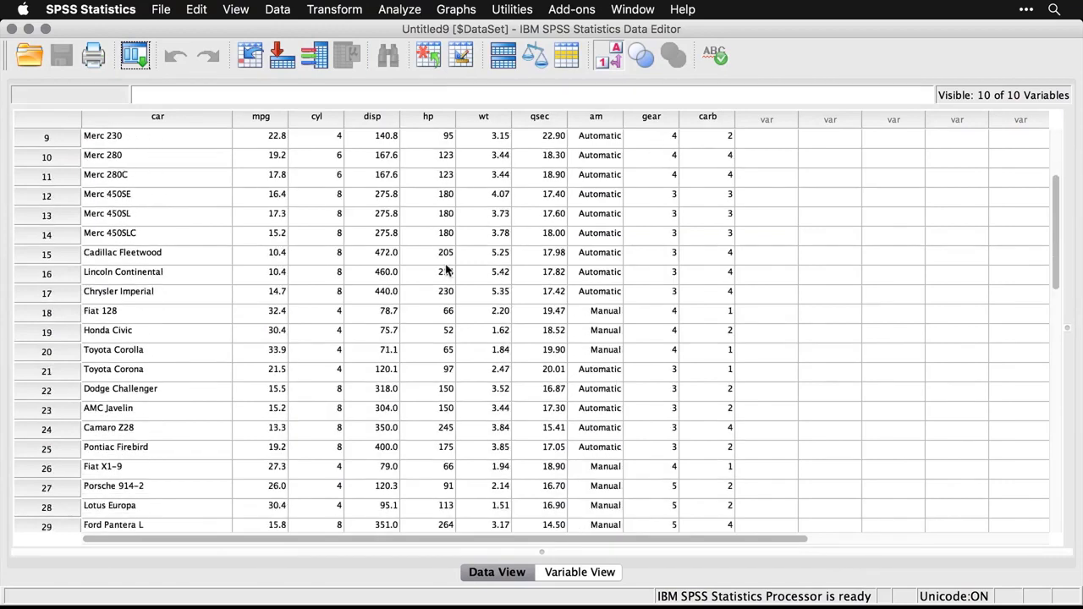
scroll(448, 269, down, 2)
scroll(448, 269, up, 5)
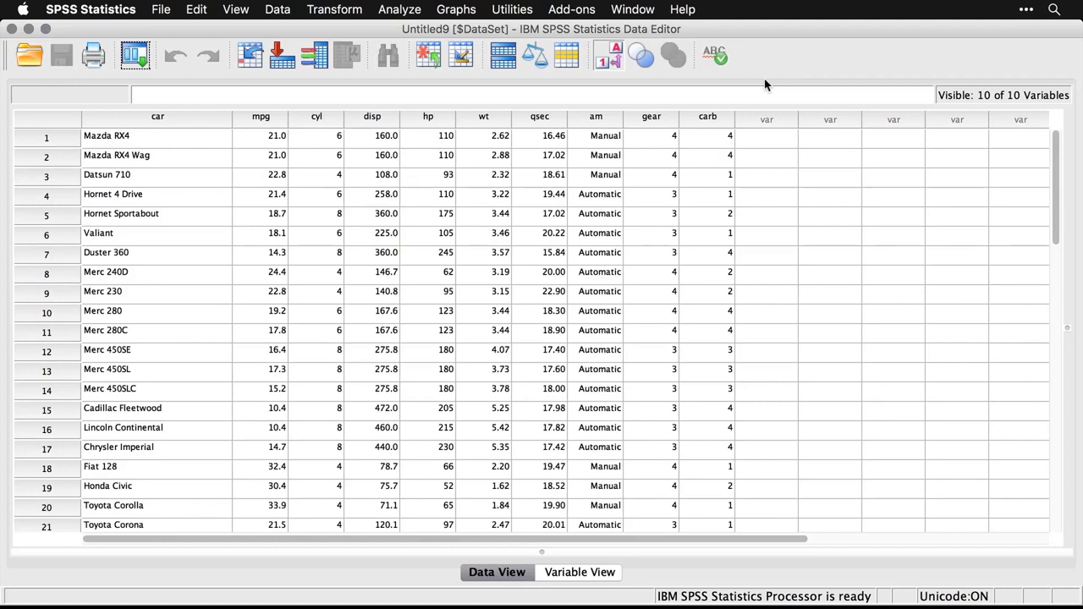
click(404, 11)
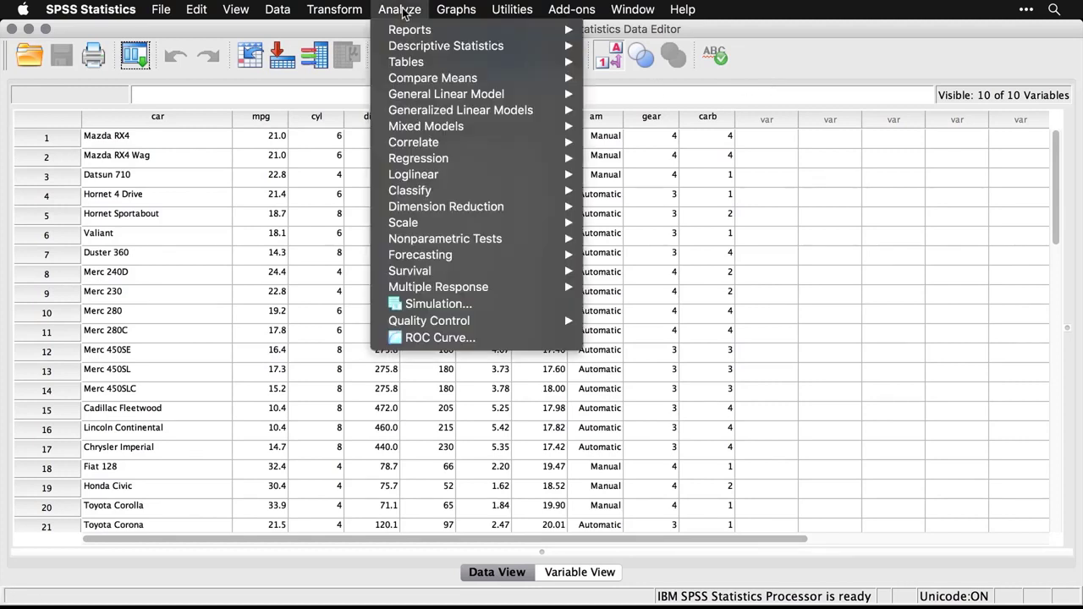
mouse_move(467, 159)
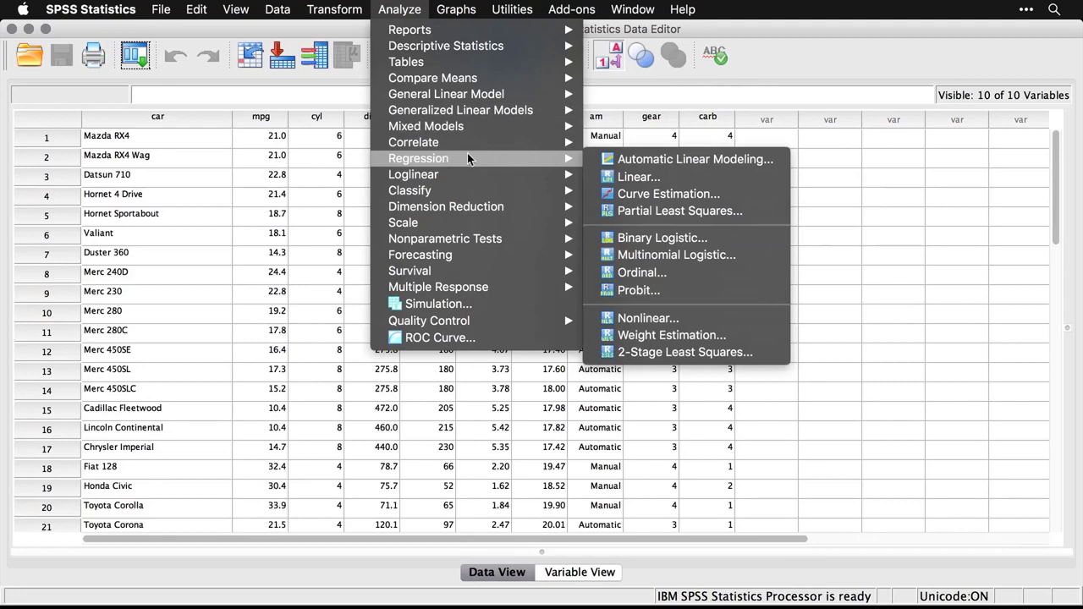
click(687, 180)
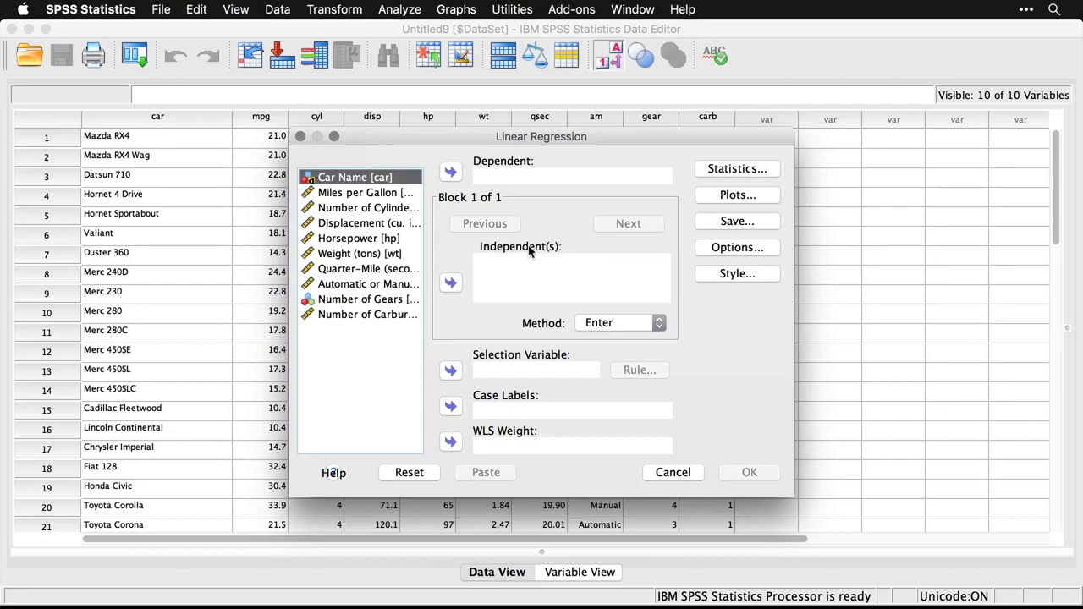
click(382, 194)
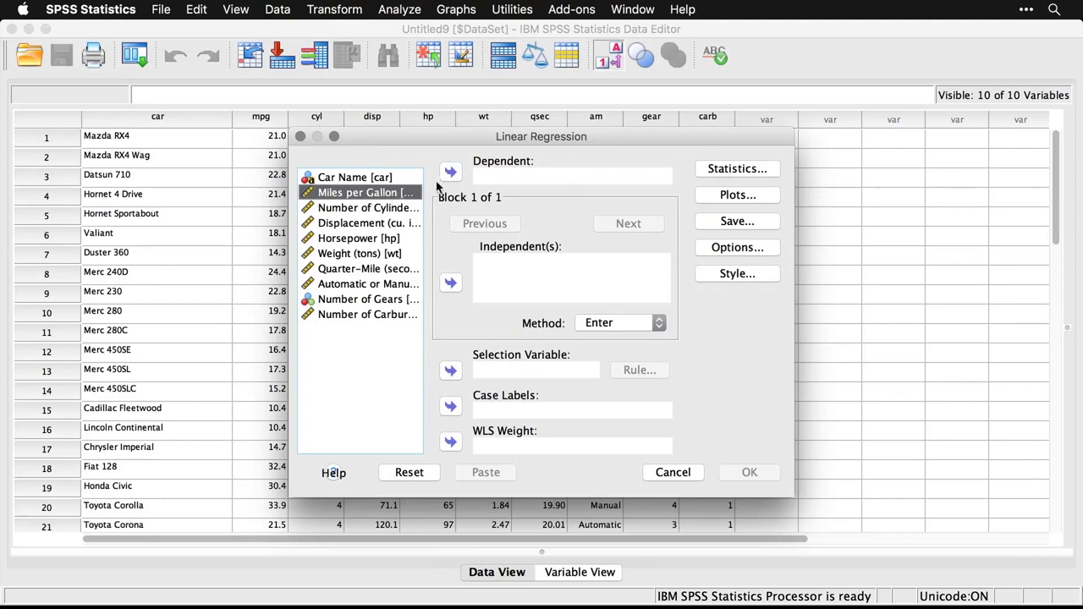
click(451, 173)
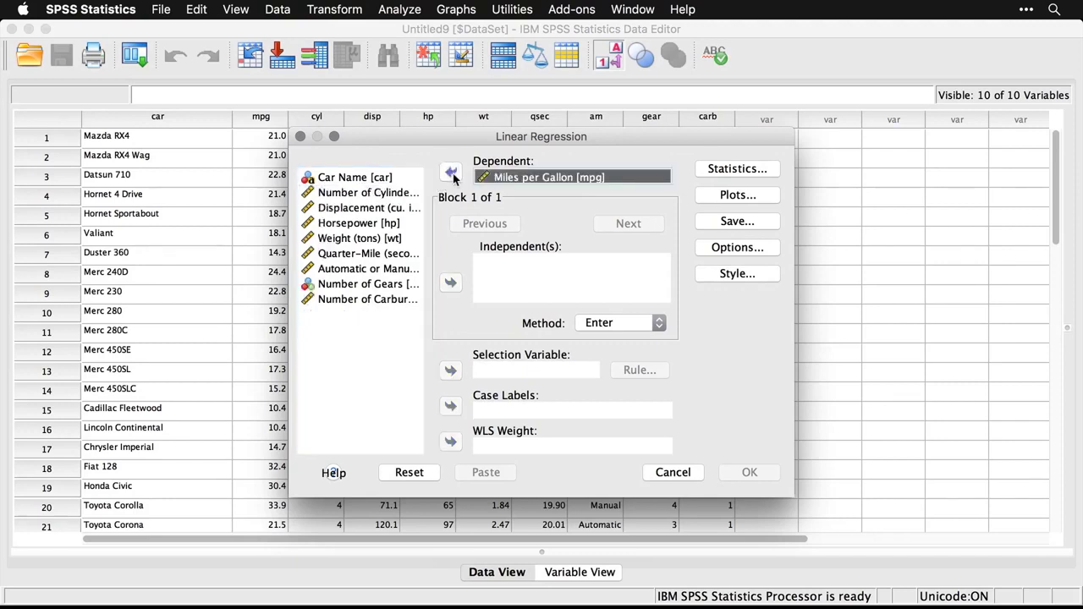
- Add all variables from Number of Cylinders through Number of Carburetors as independents and run the regression with the Enter method
click(350, 194)
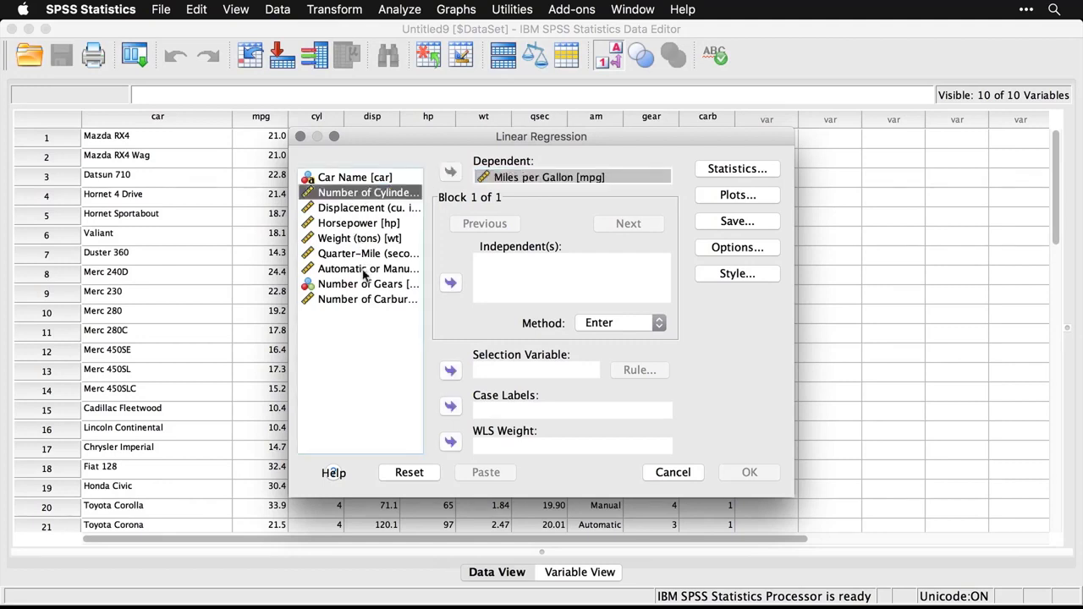
shift+click(346, 301)
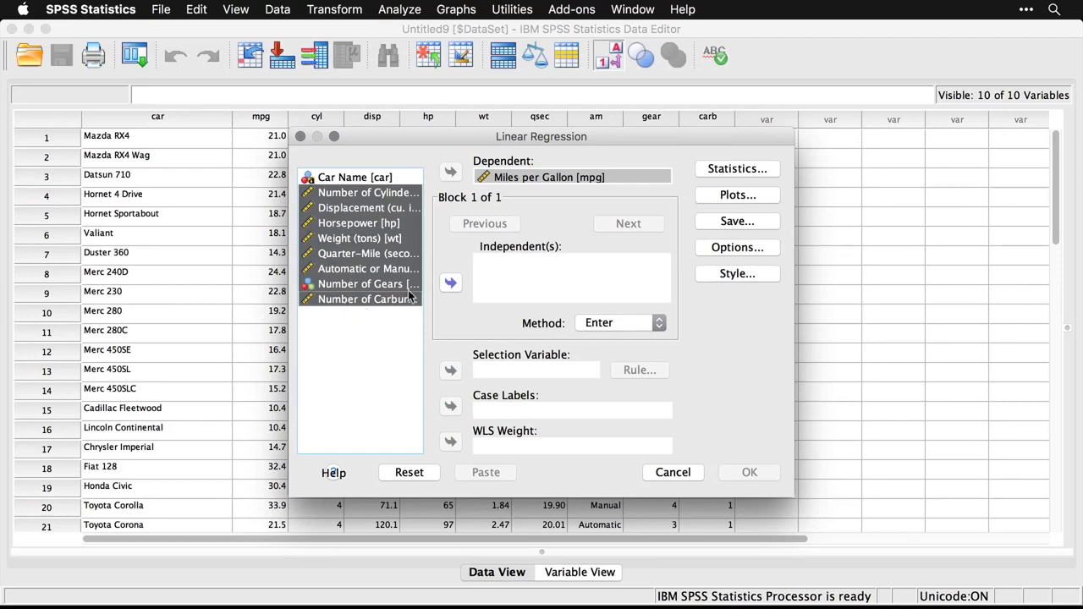
click(451, 283)
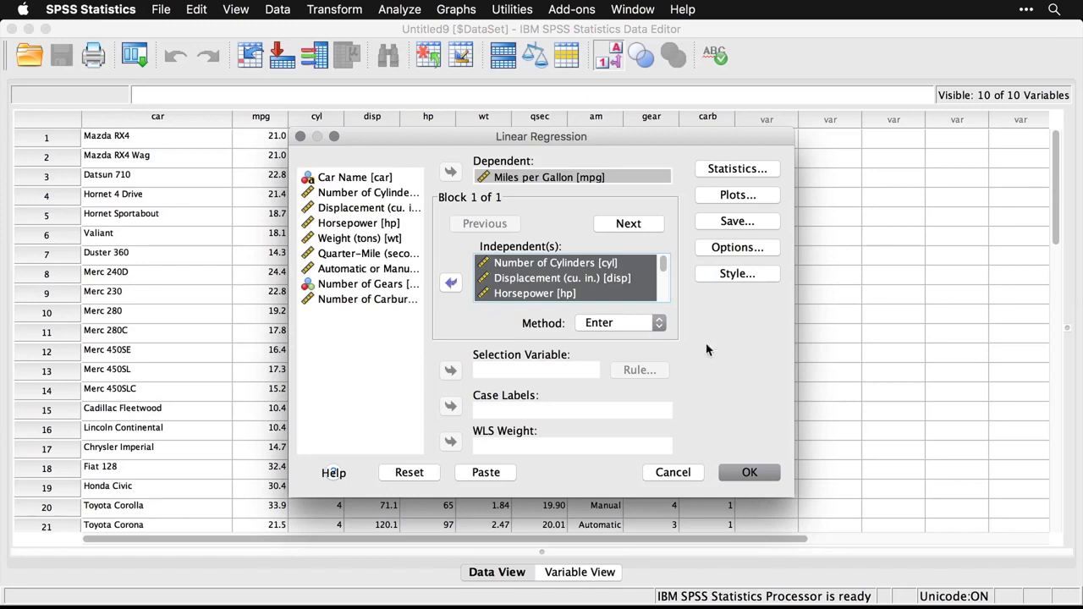
click(753, 475)
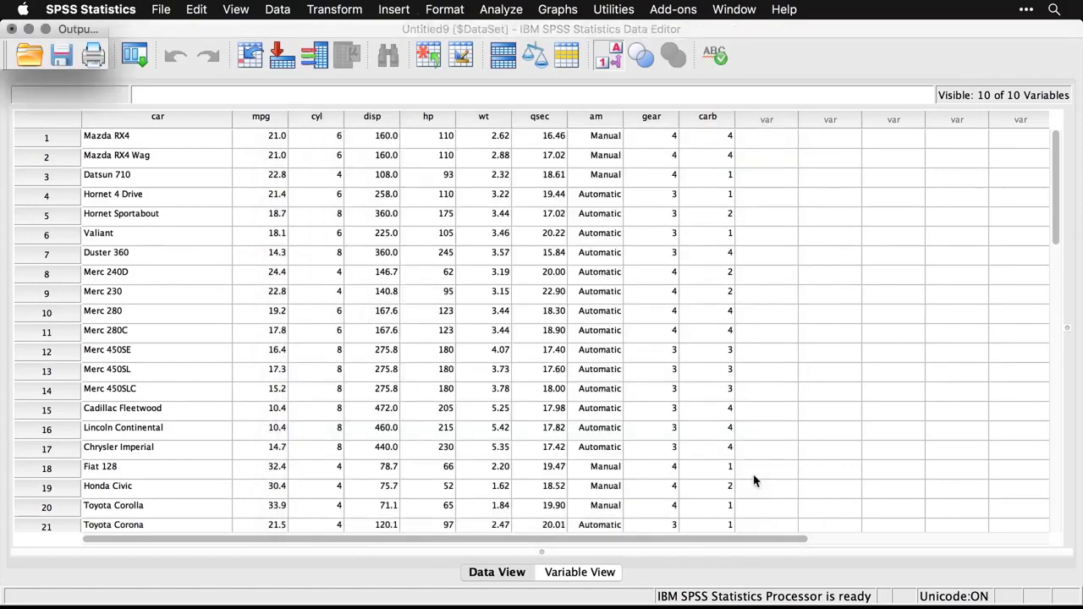
- Examine the regression output from the command log and entered variables through the model summary, ANOVA and coefficients tables
scroll(715, 358, up, 3)
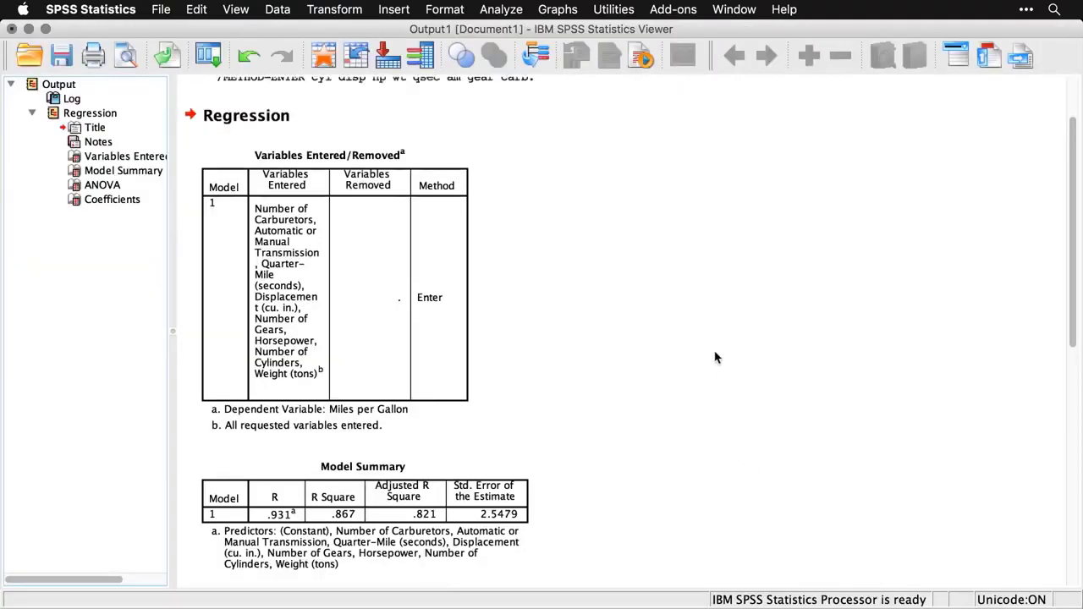
click(439, 144)
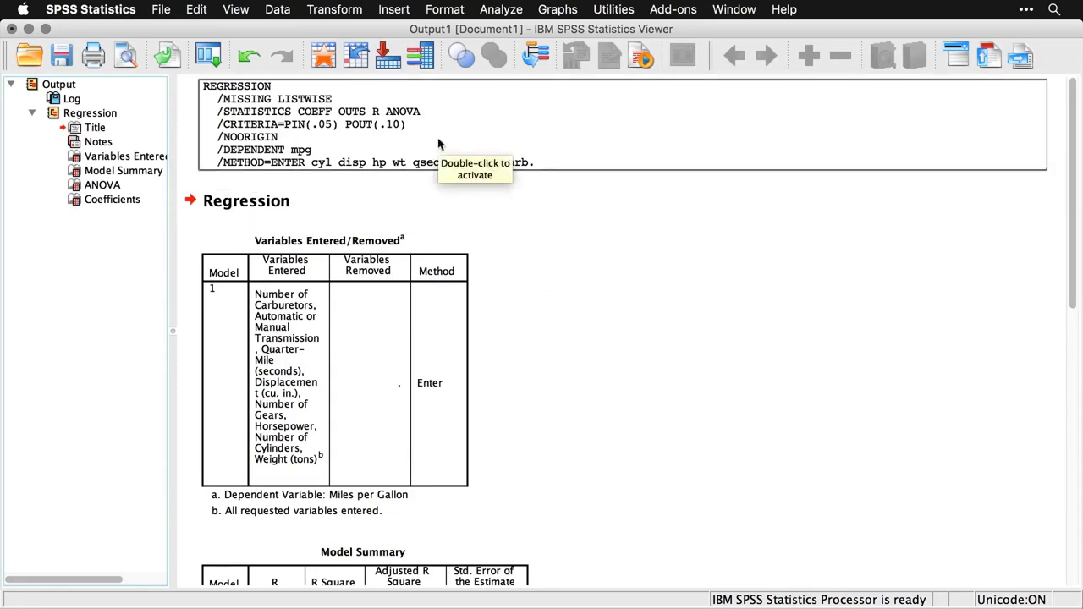
click(573, 254)
scroll(578, 306, down, 4)
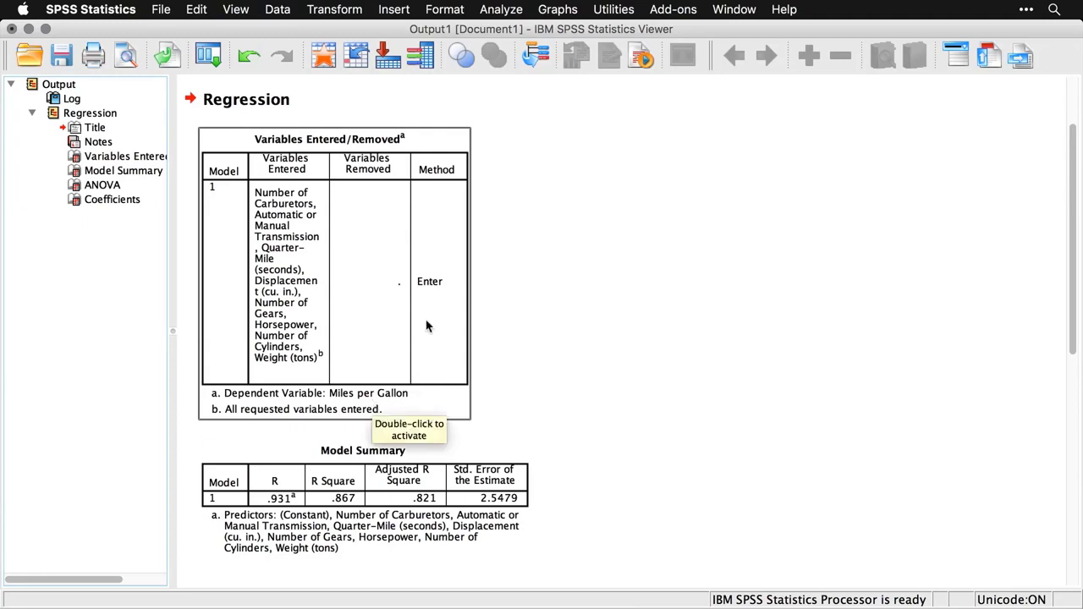
scroll(532, 331, down, 5)
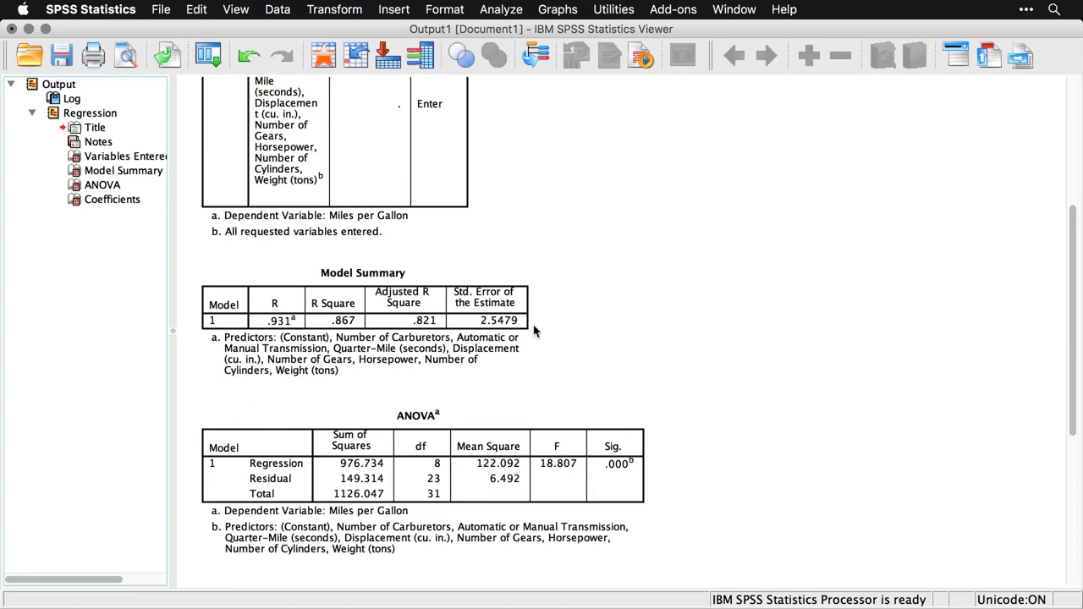
click(374, 368)
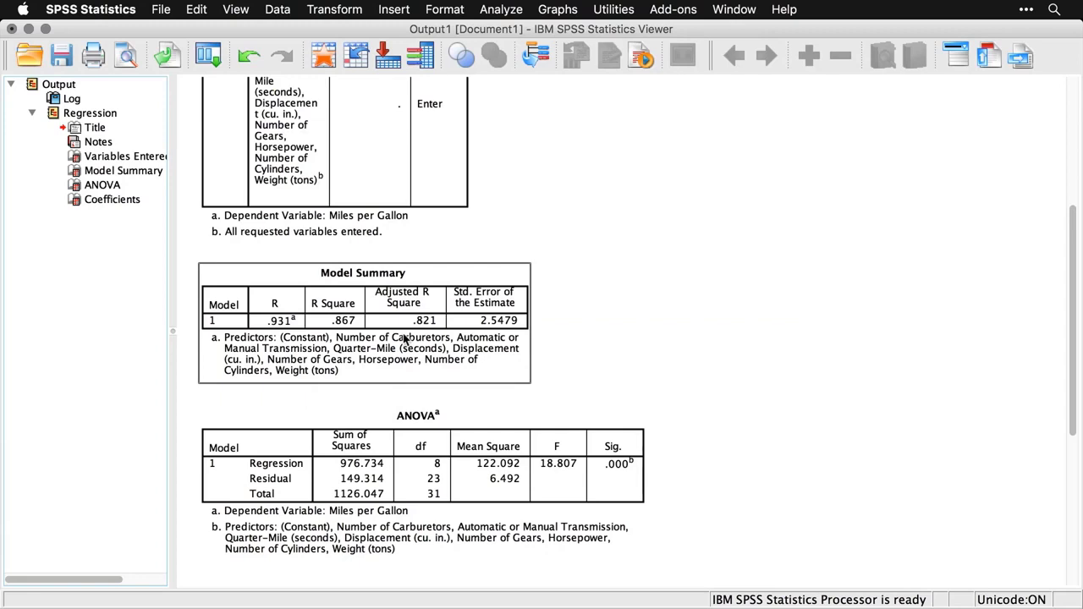
scroll(404, 339, down, 2)
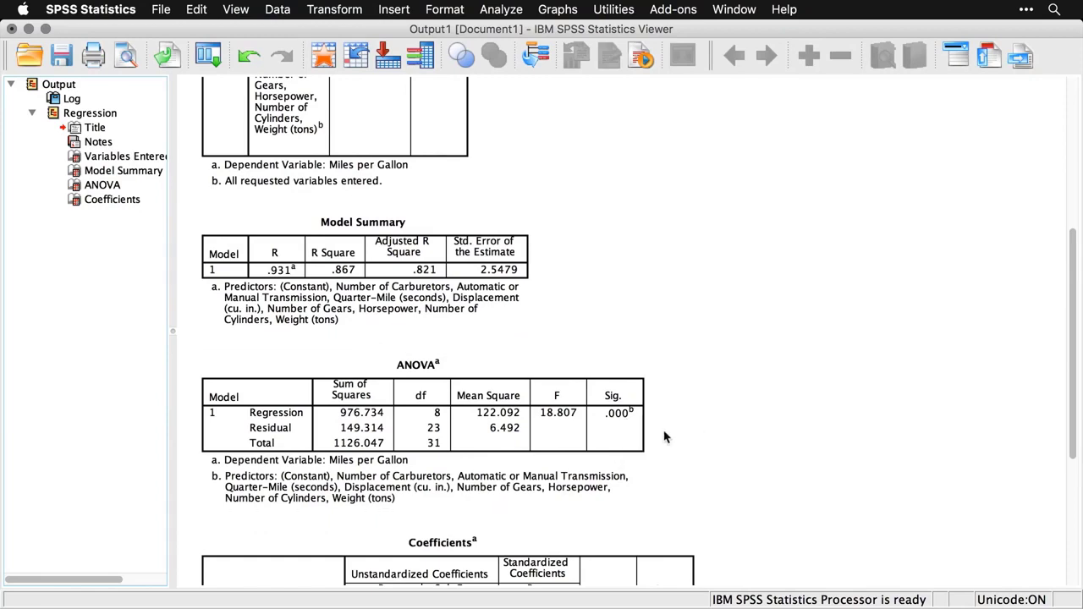
scroll(664, 437, down, 5)
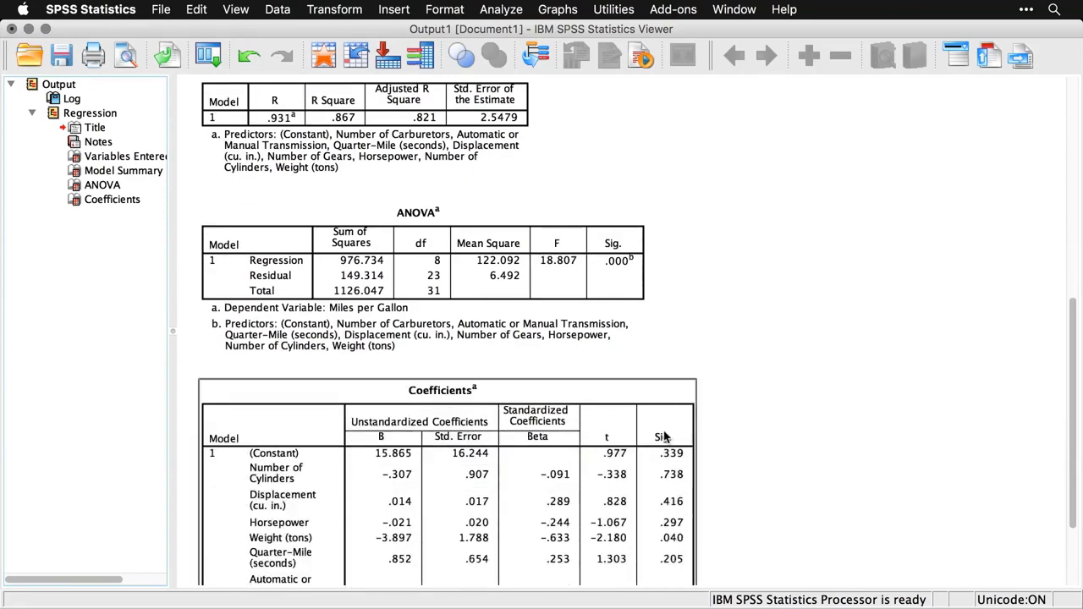
scroll(664, 437, down, 1)
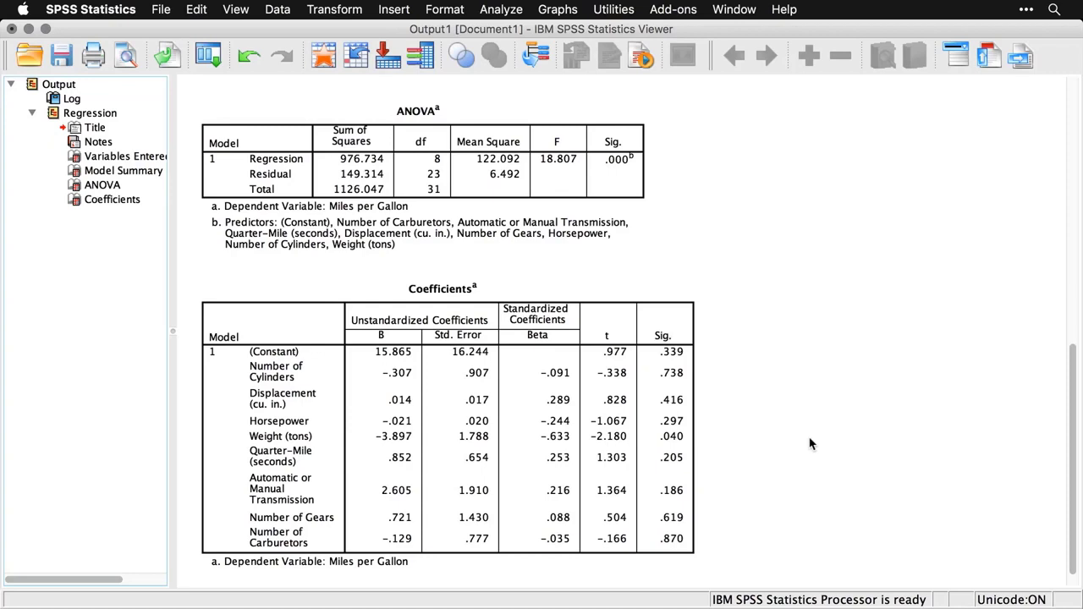
scroll(810, 444, down, 1)
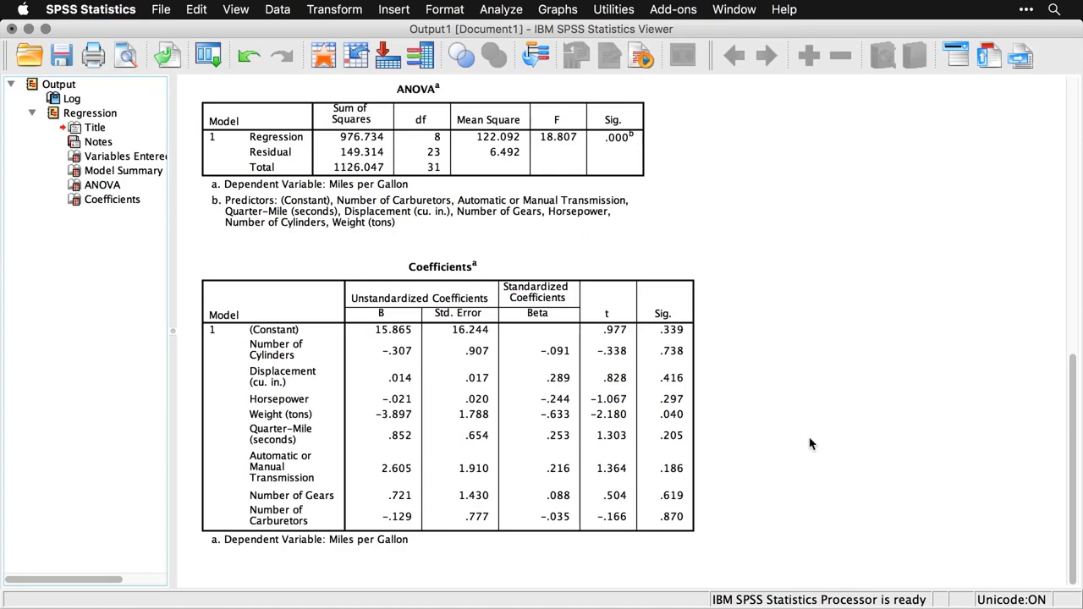
- Reopen the linear regression setup and change the variable entry method to Stepwise
click(501, 9)
mouse_move(526, 161)
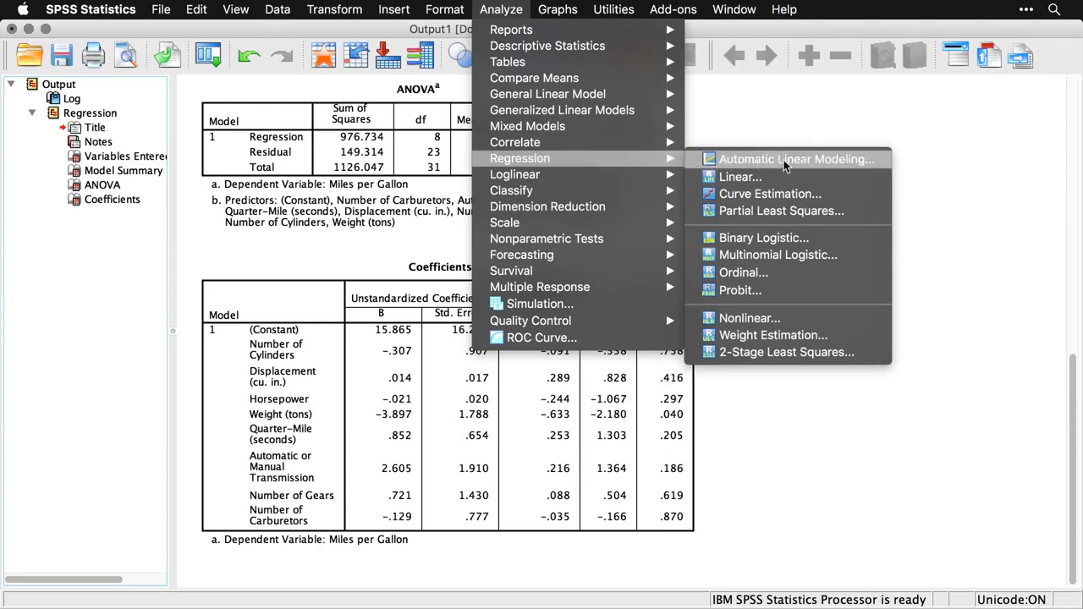
click(867, 178)
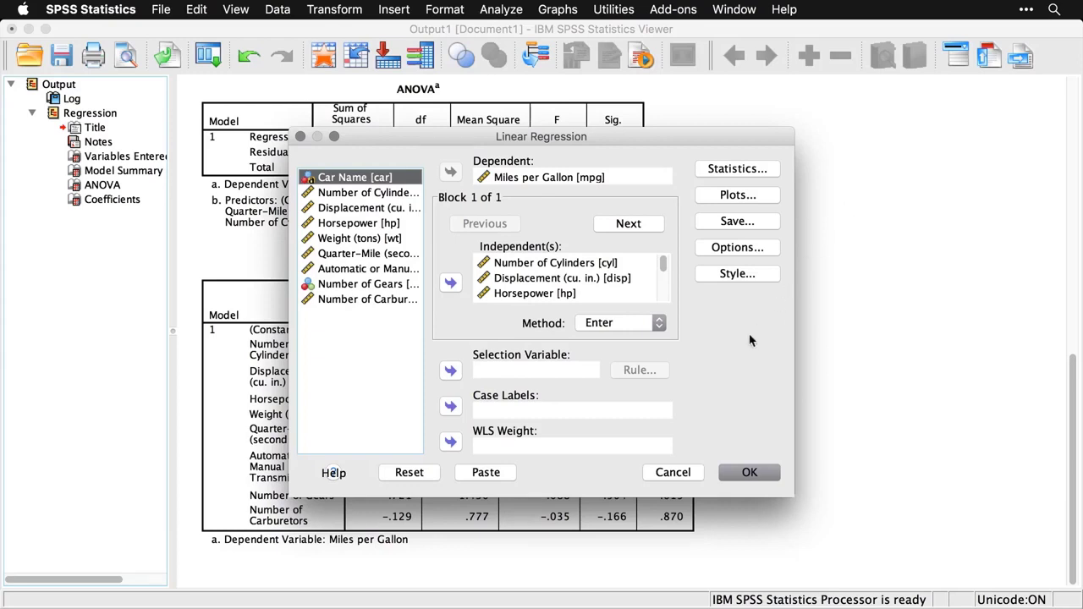
click(644, 325)
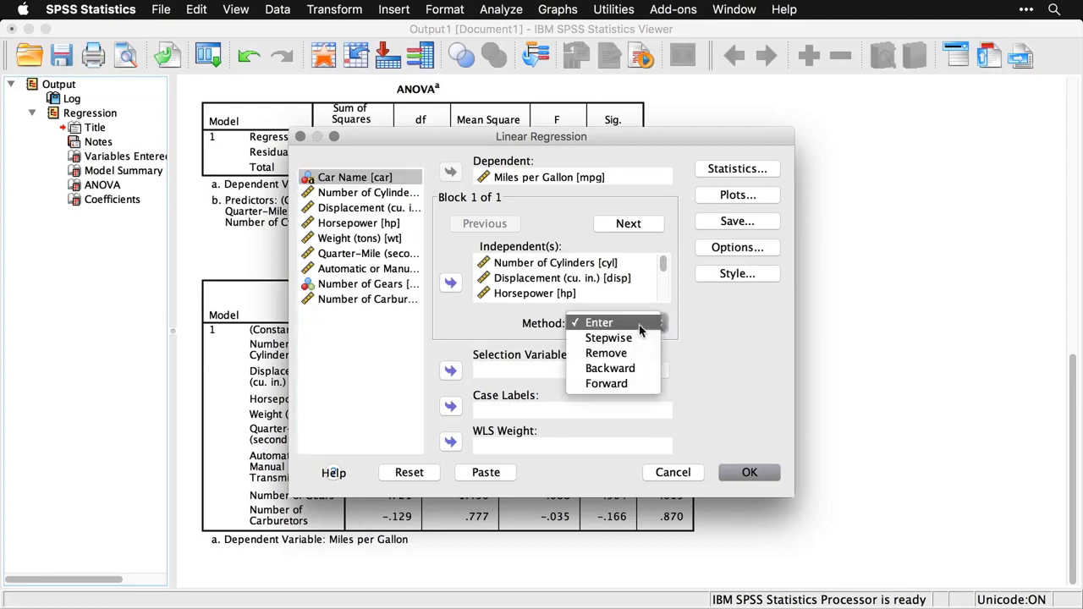
click(639, 337)
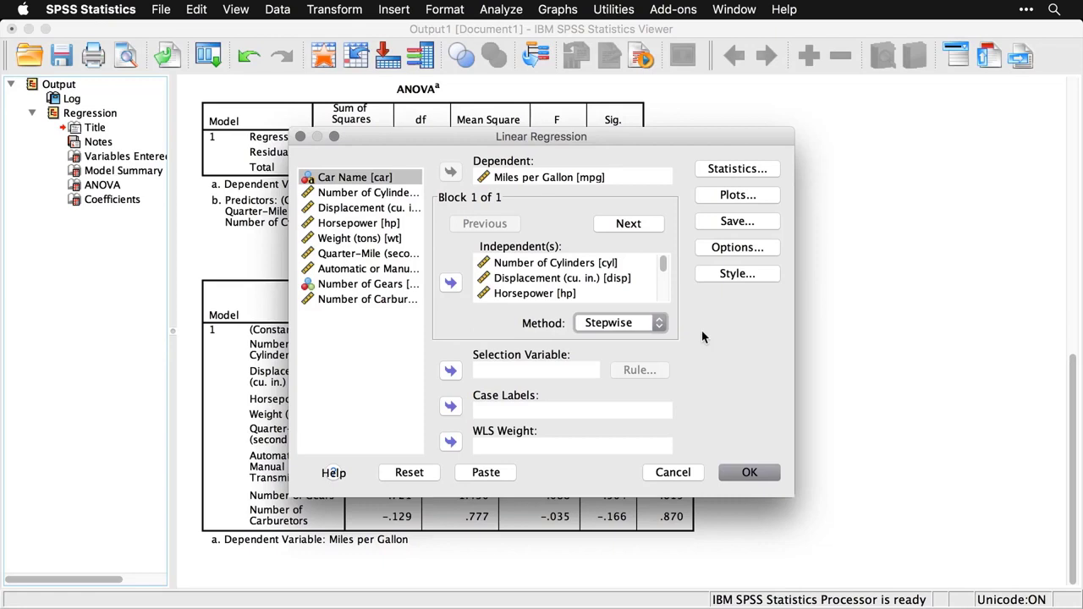
- Include 95% confidence intervals for the coefficients and R squared change in the regression statistics
click(737, 169)
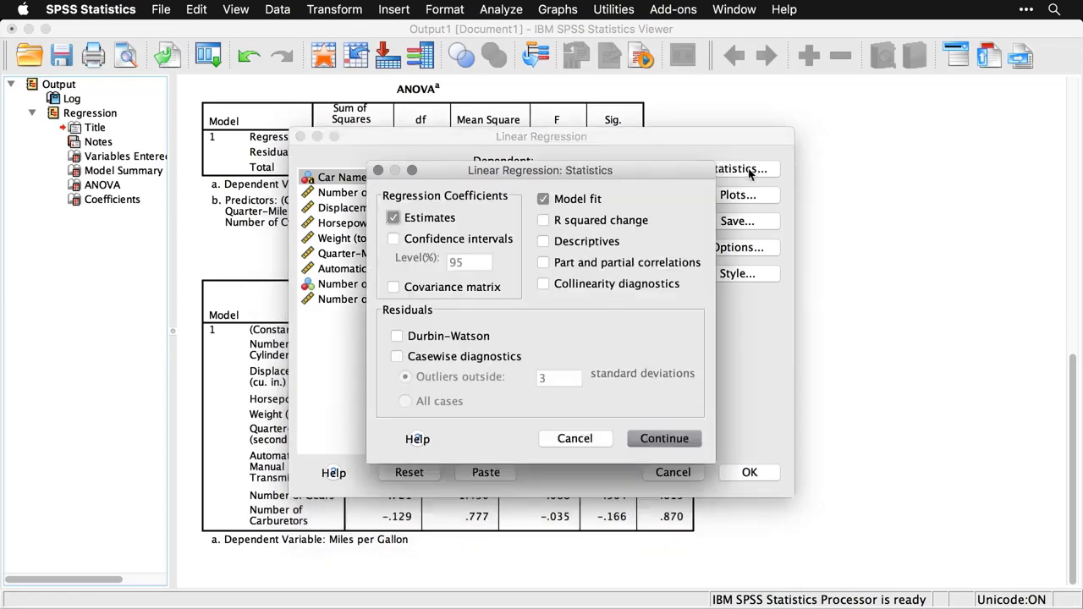
click(394, 240)
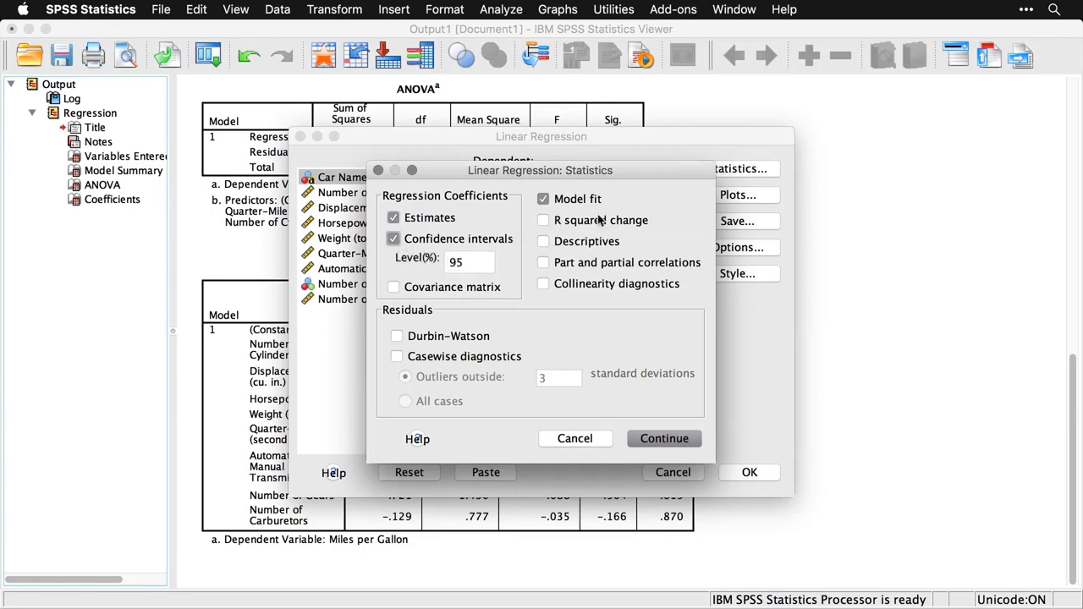
click(542, 222)
click(665, 439)
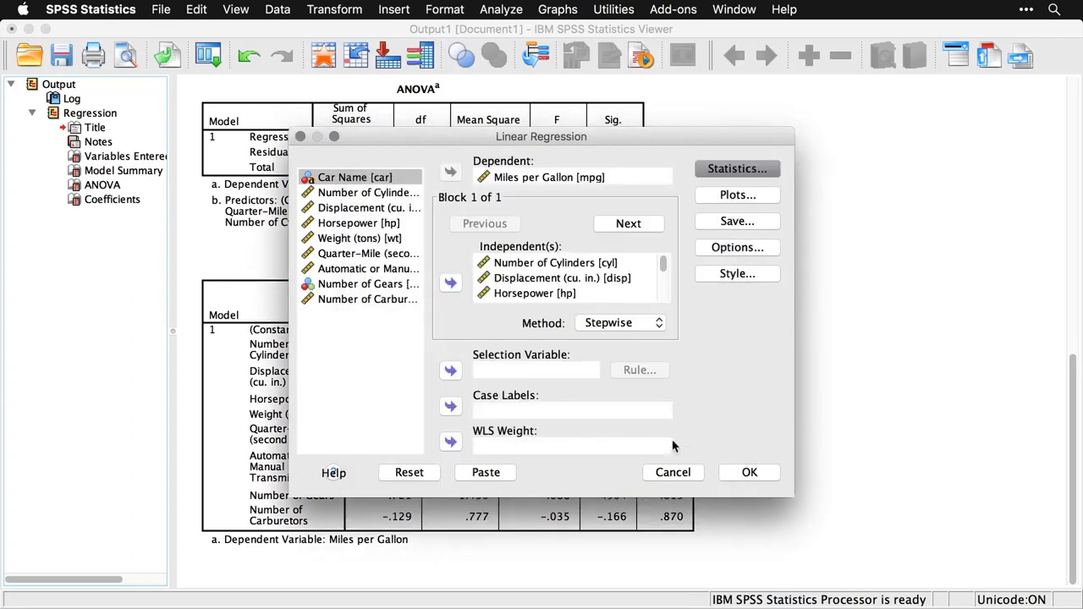
- Request a histogram and a normal probability plot of the standardized residuals
click(749, 196)
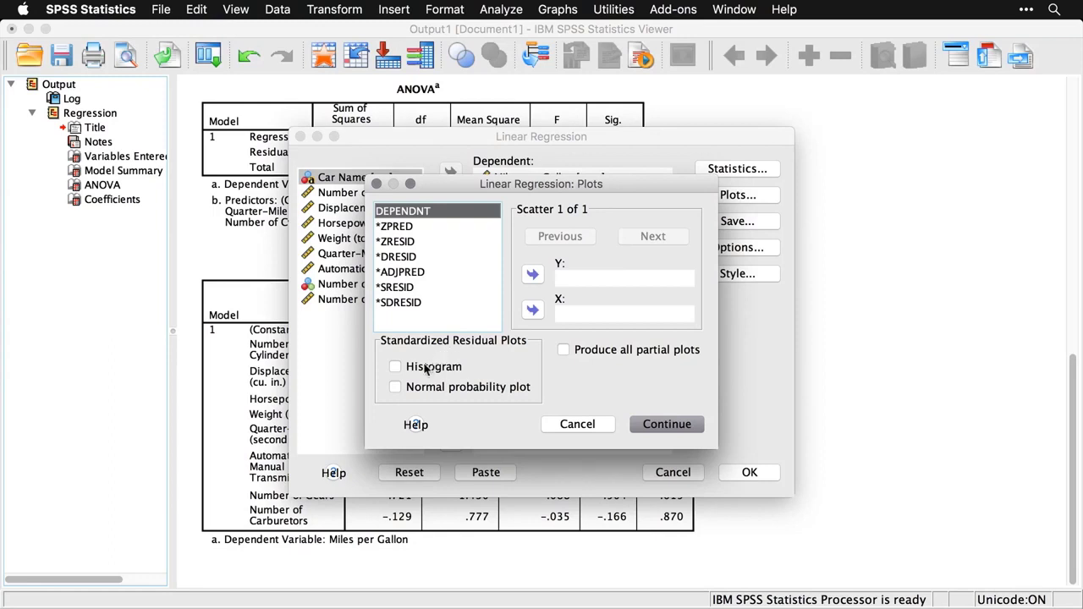
click(398, 367)
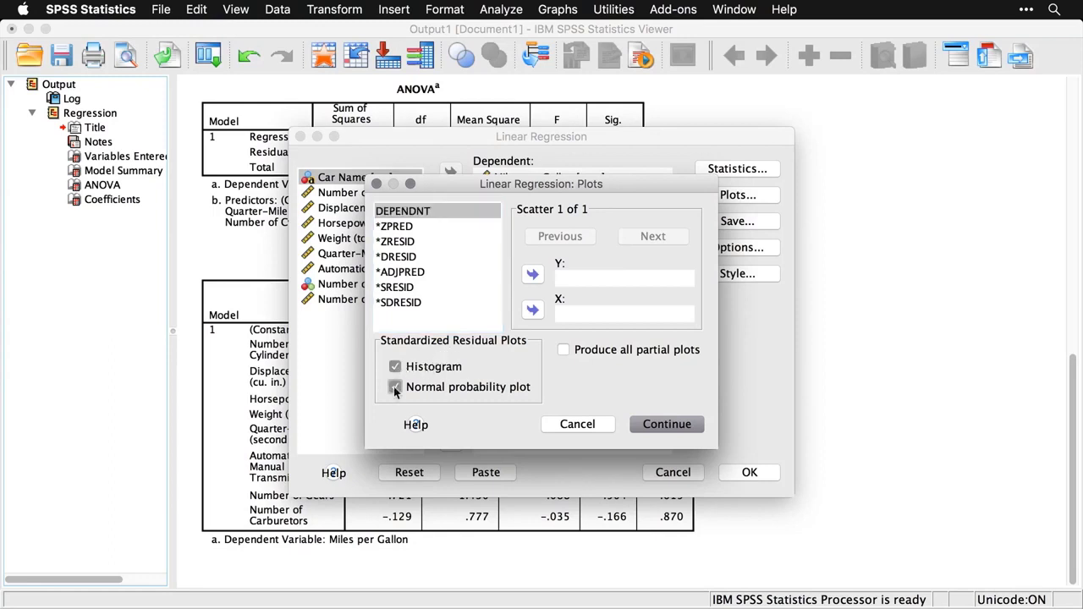
click(394, 387)
click(673, 426)
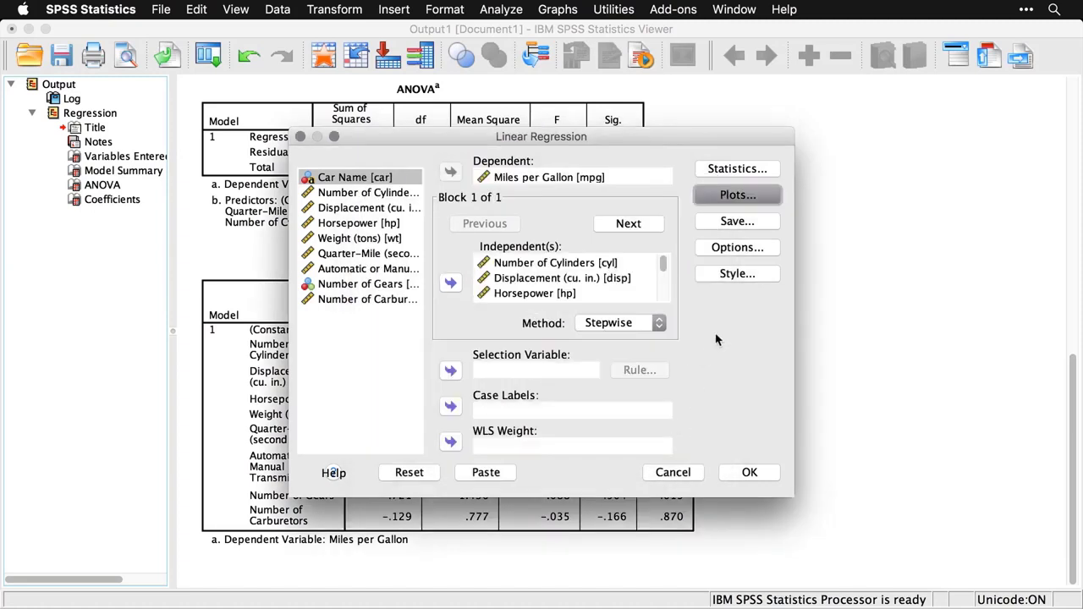
- Review the linear regression's save choices, stepping method and missing value options, and conditional table style settings
click(768, 221)
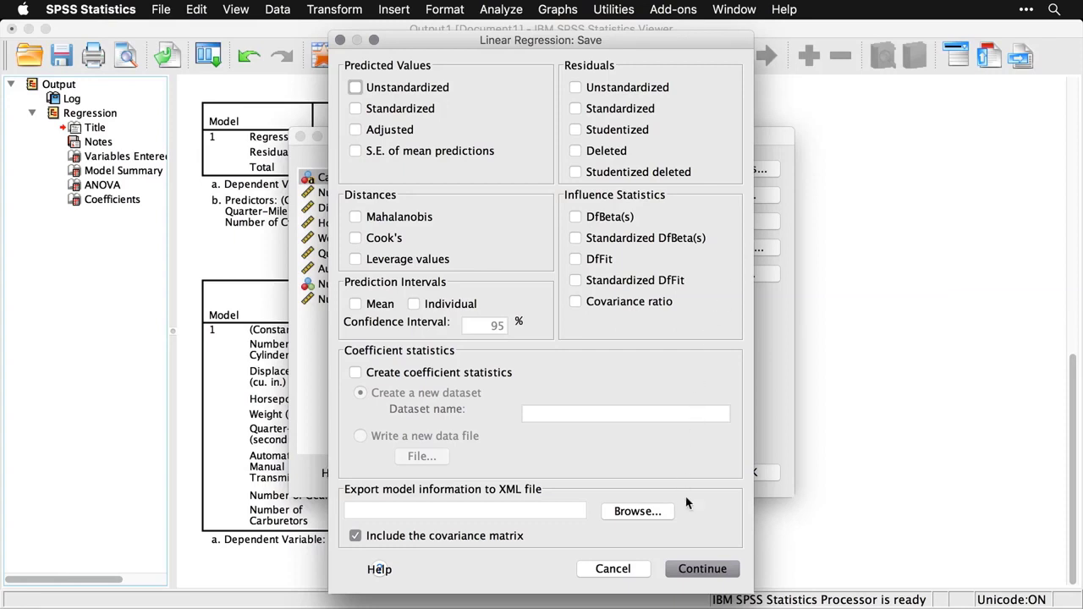
click(628, 571)
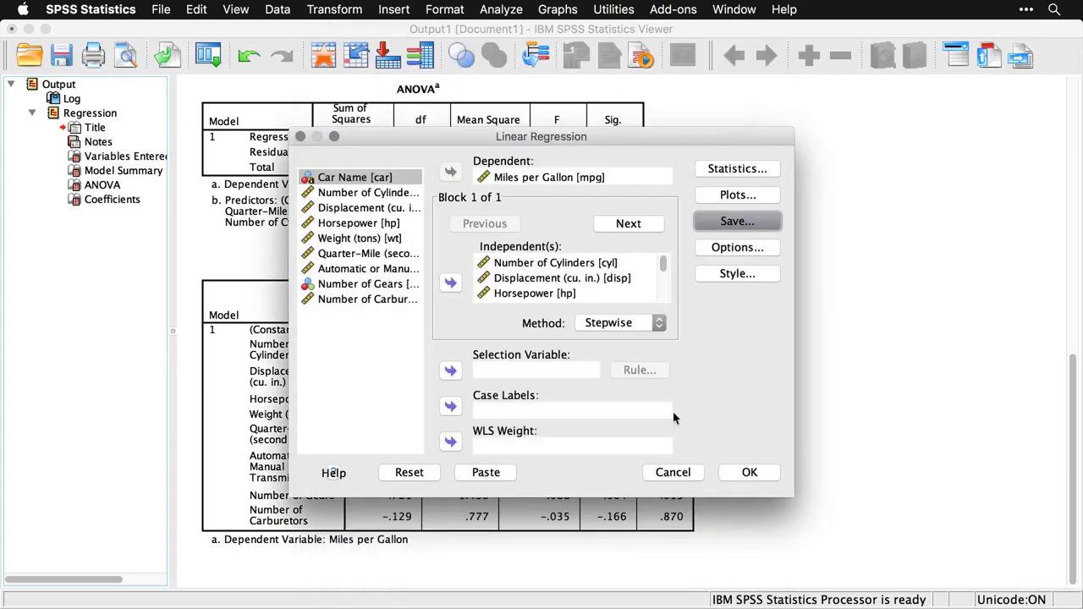
click(749, 251)
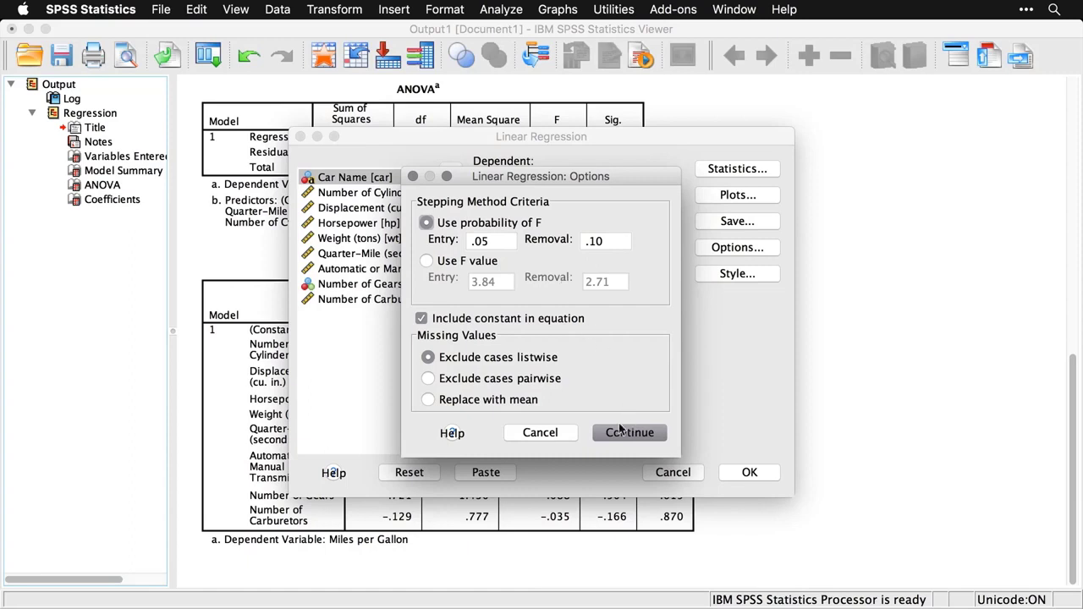
click(540, 432)
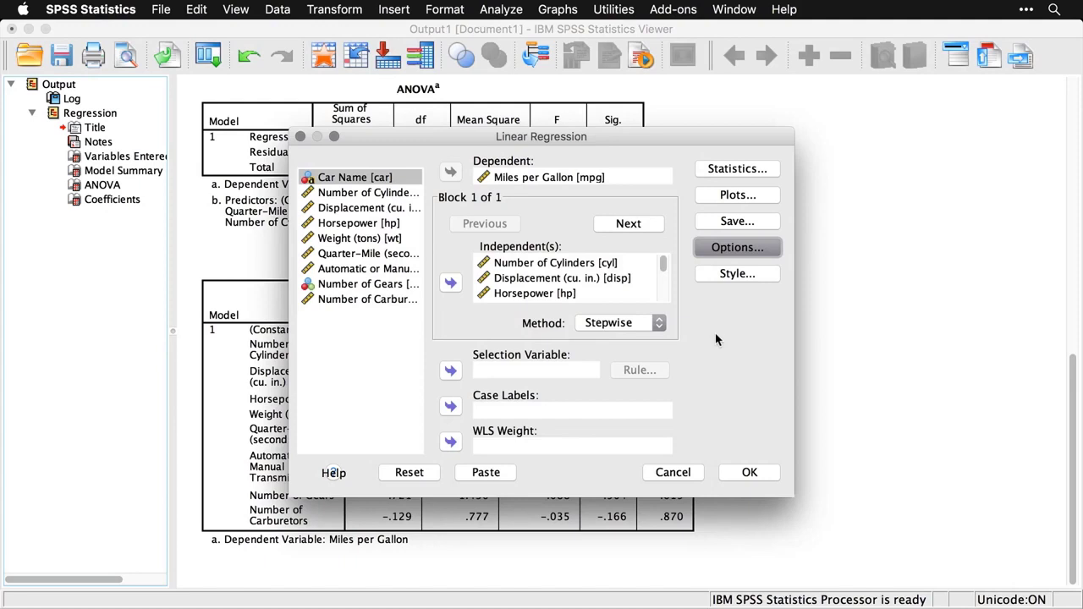
click(738, 274)
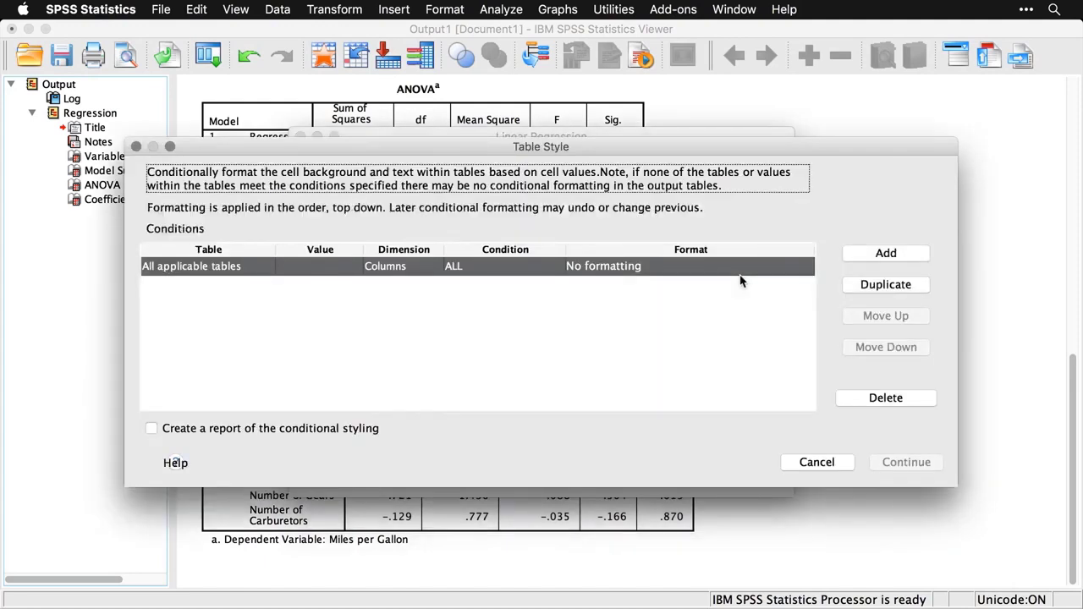
click(828, 464)
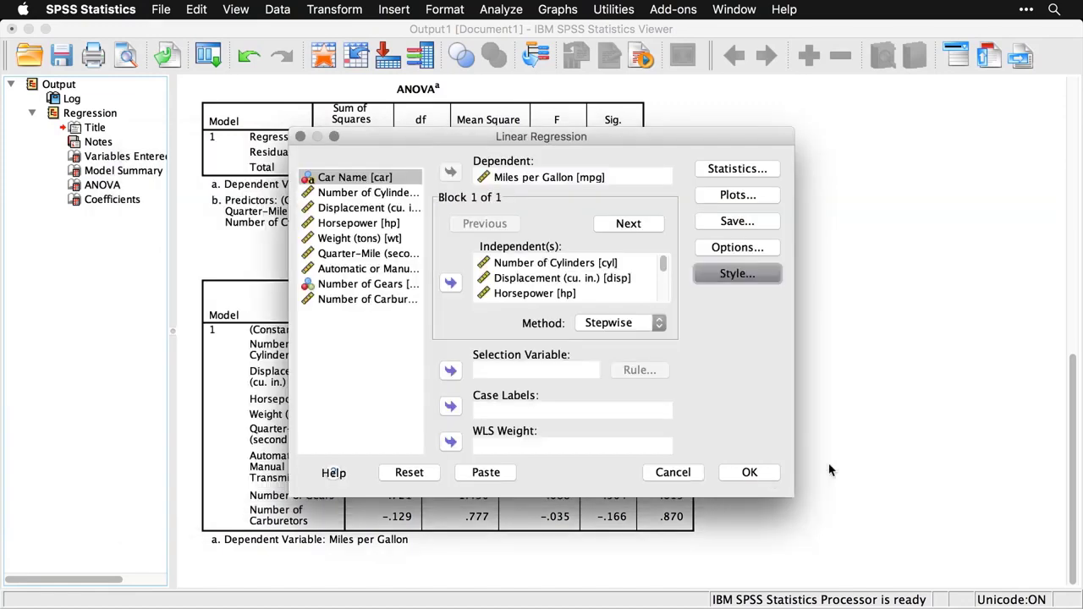
- Run the stepwise regression on Miles per Gallon and examine the command syntax logged in the output
click(750, 472)
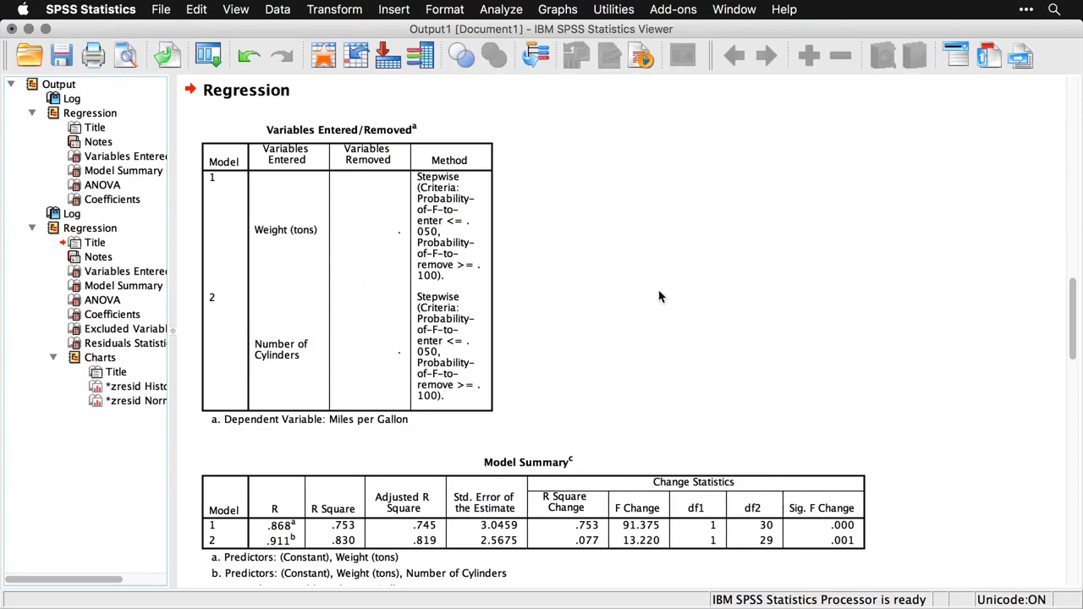
scroll(660, 296, down, 5)
scroll(660, 296, up, 2)
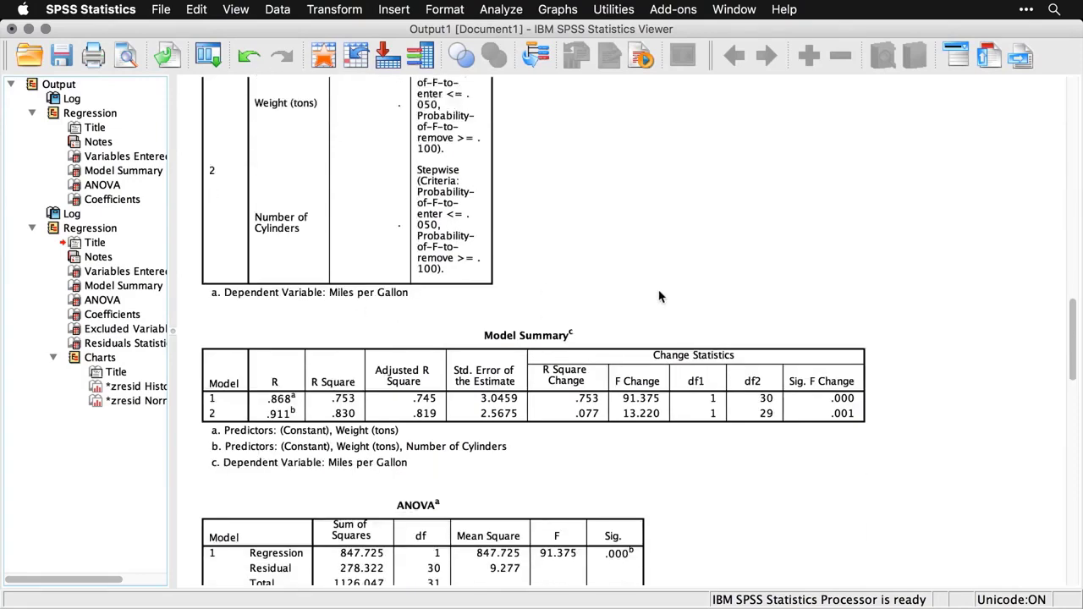
scroll(660, 296, up, 7)
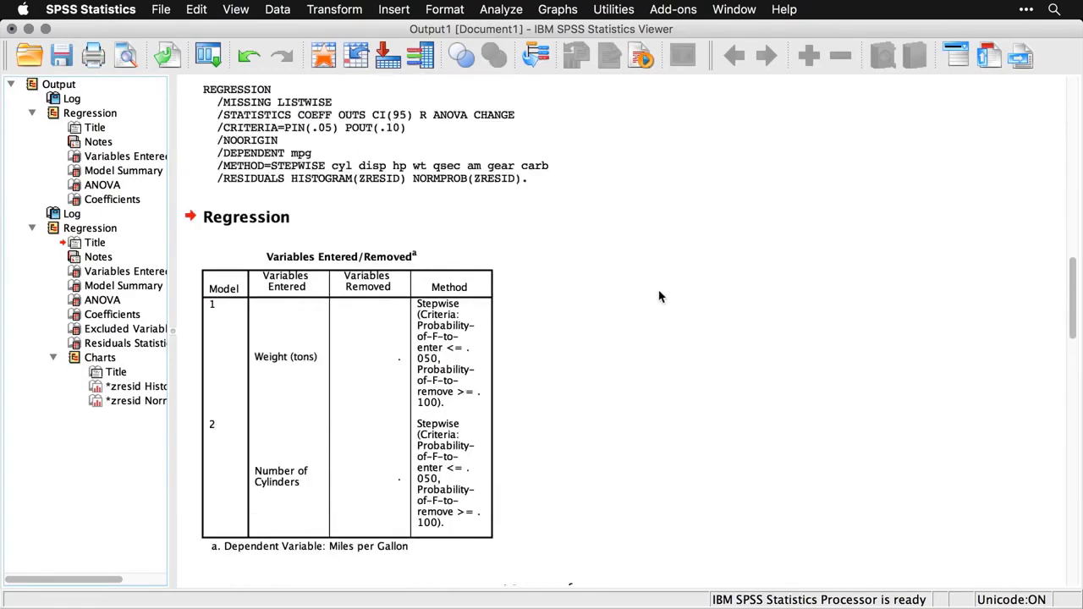
scroll(660, 296, up, 2)
click(420, 233)
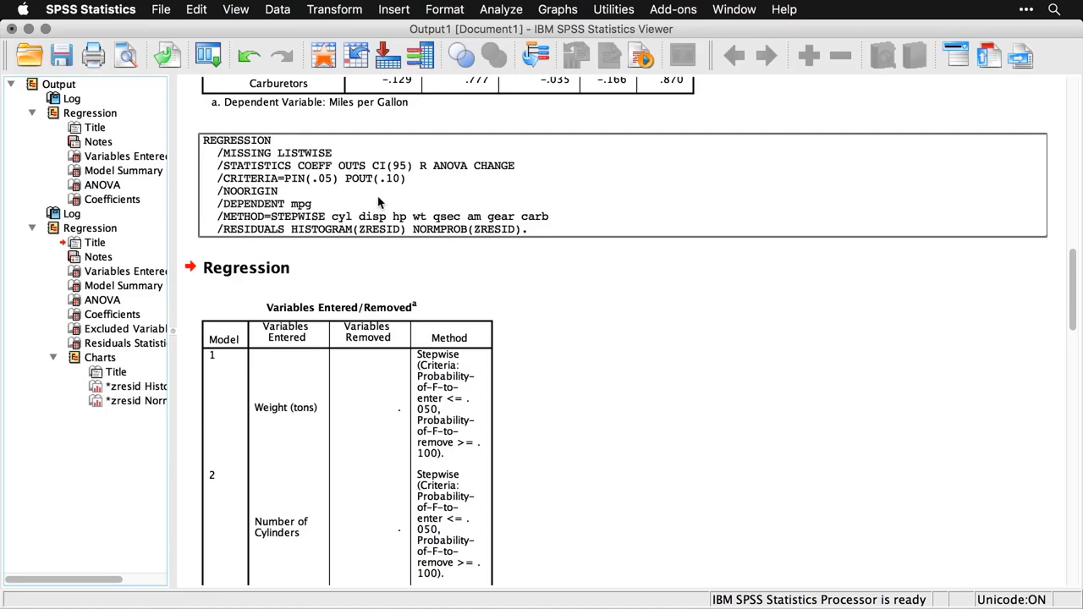
- Examine the stepwise Variables Entered/Removed table and the Model Summary's adjusted R square and change statistics
scroll(379, 202, down, 3)
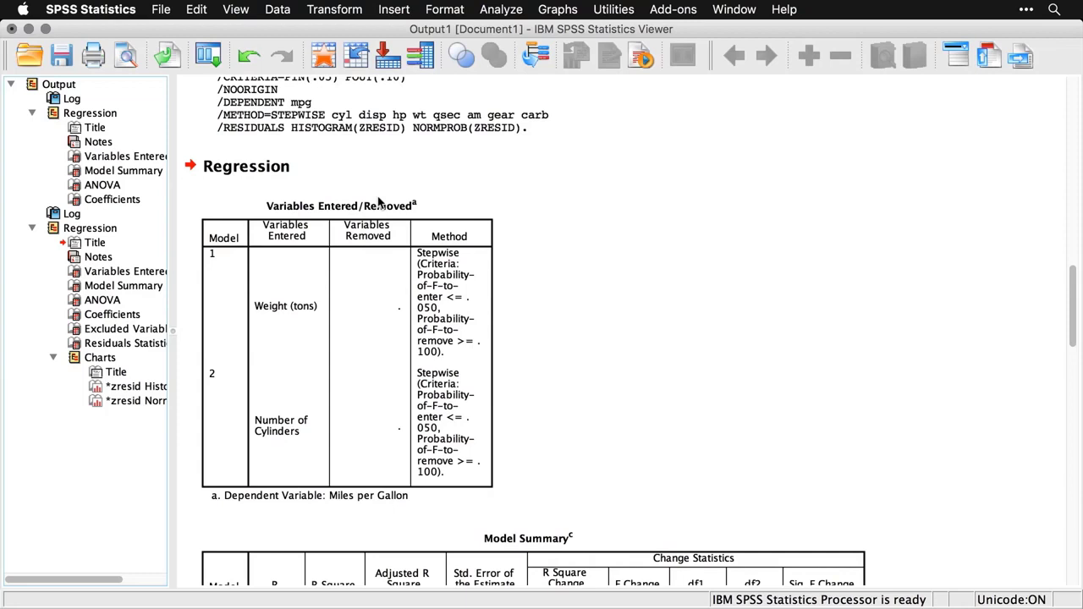
click(379, 203)
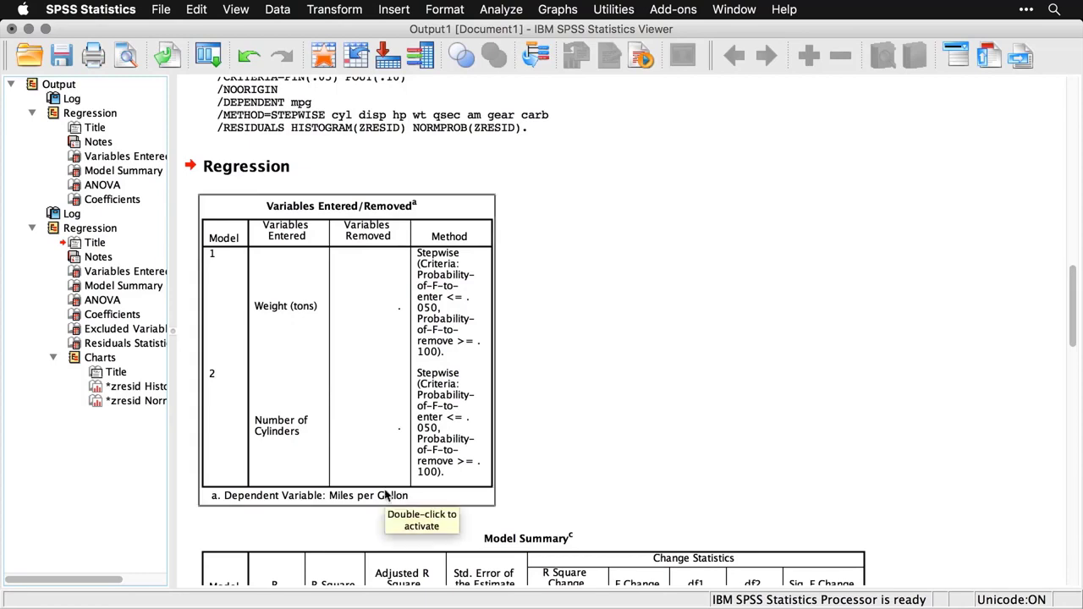
click(617, 464)
scroll(857, 435, down, 2)
scroll(857, 435, down, 5)
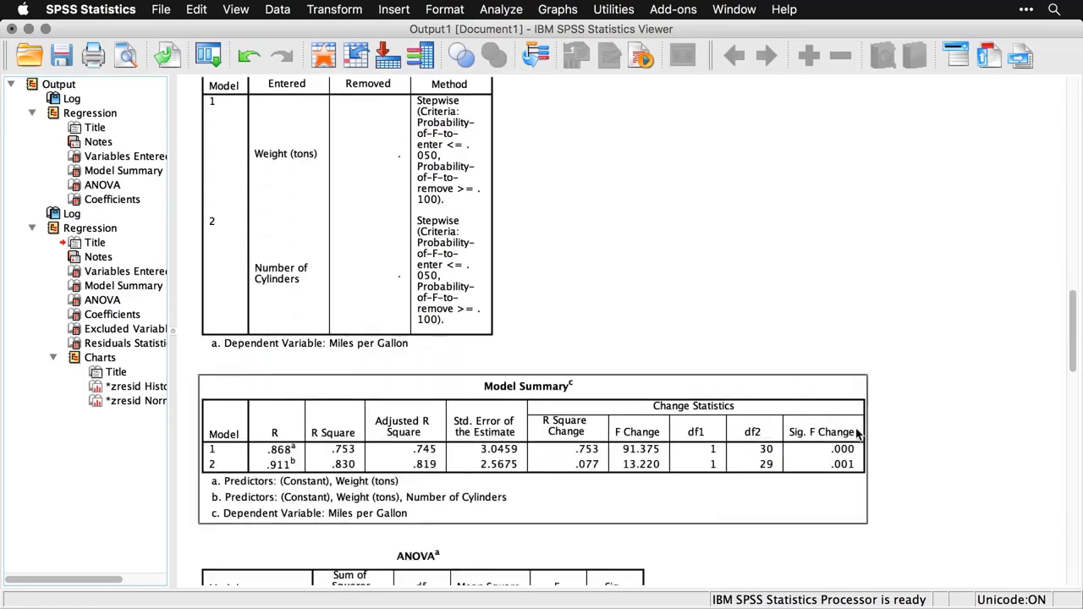
click(730, 392)
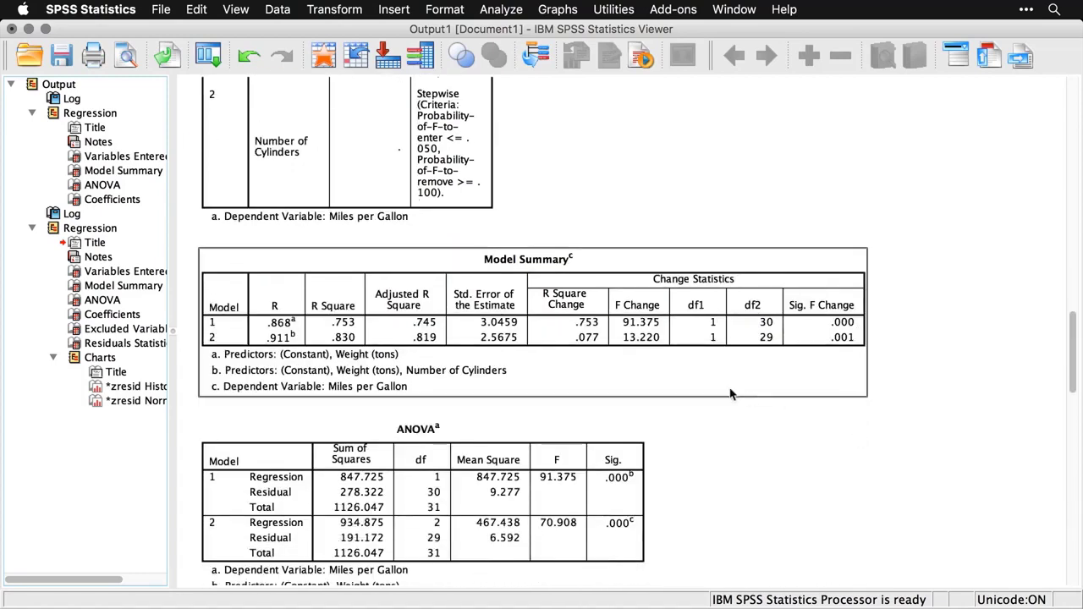
click(574, 408)
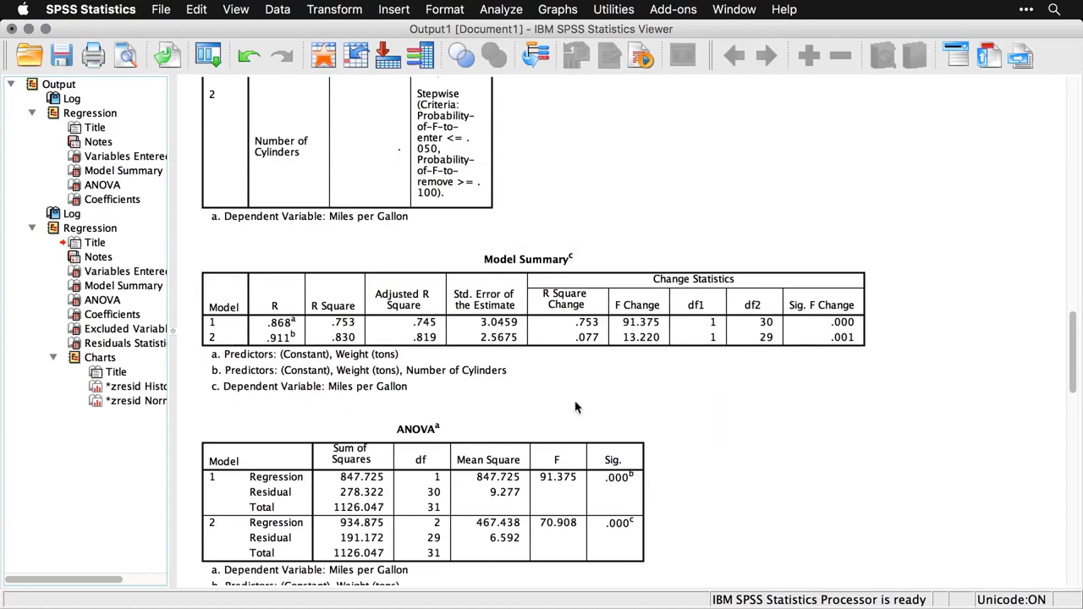
click(542, 403)
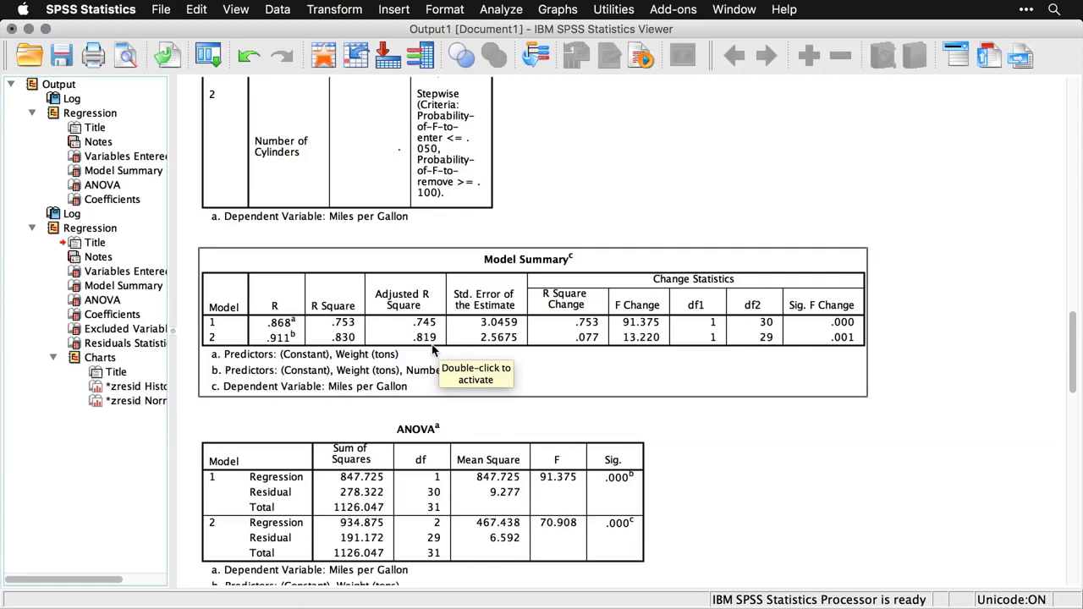
- Examine the stepwise models' ANOVA, the coefficients with confidence intervals, and the excluded variables' collinearity tolerance
scroll(514, 370, down, 3)
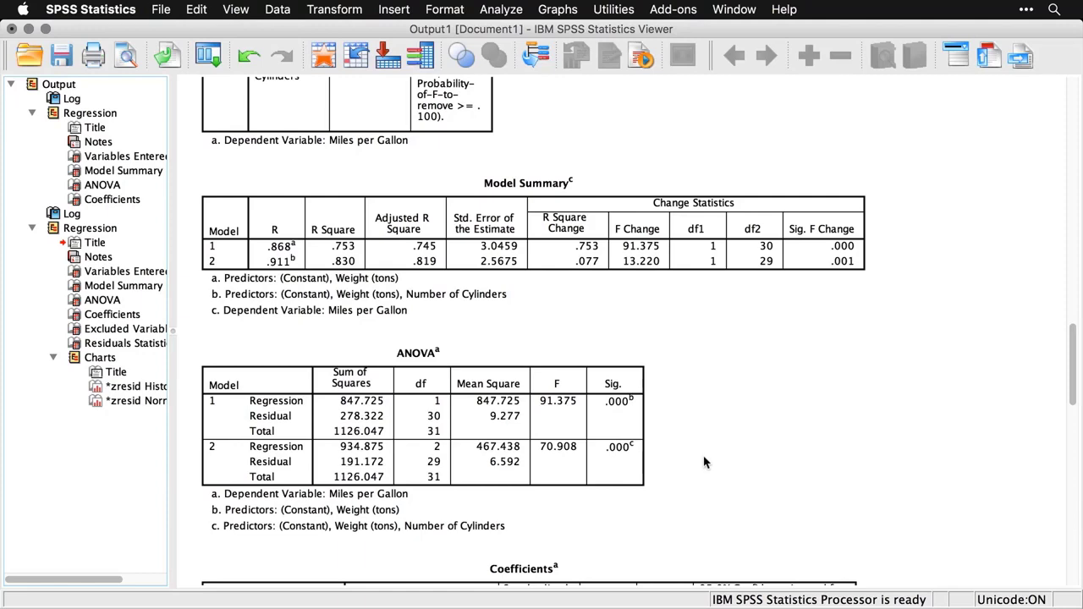
scroll(705, 462, down, 10)
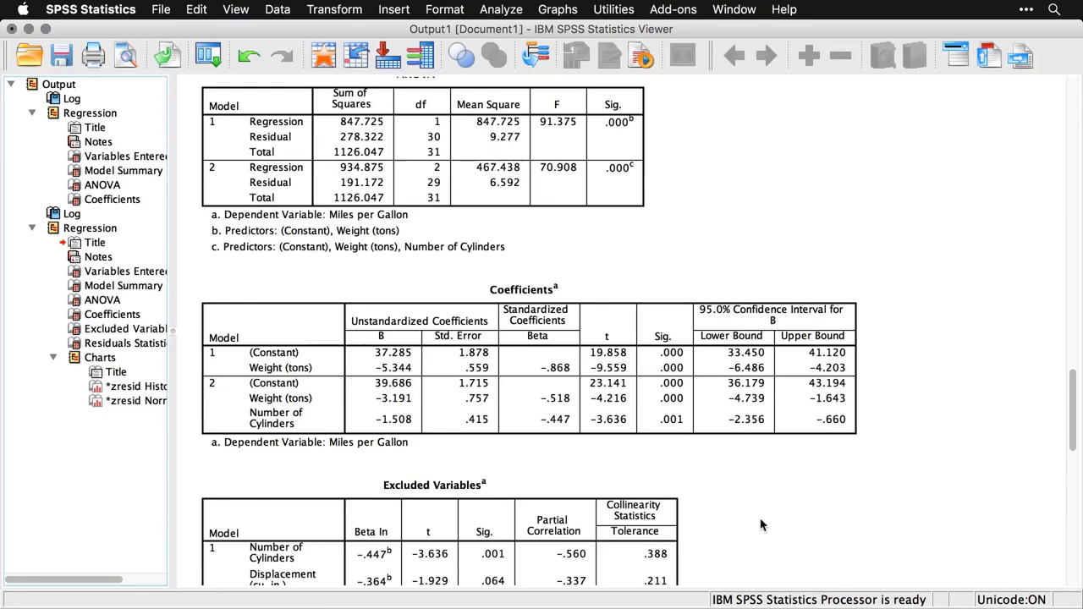
scroll(760, 526, down, 5)
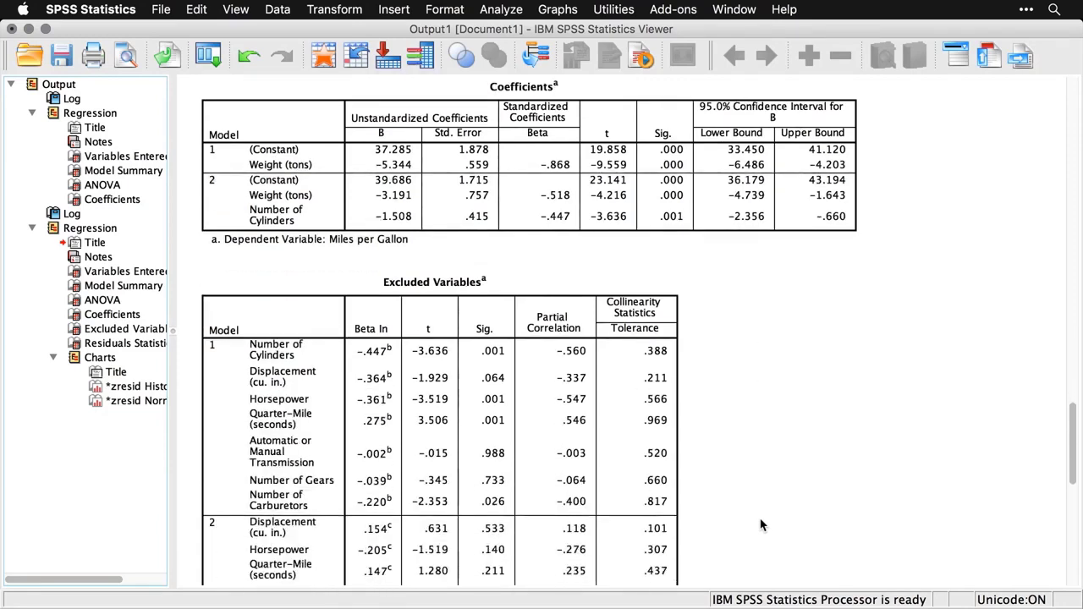
scroll(760, 526, down, 3)
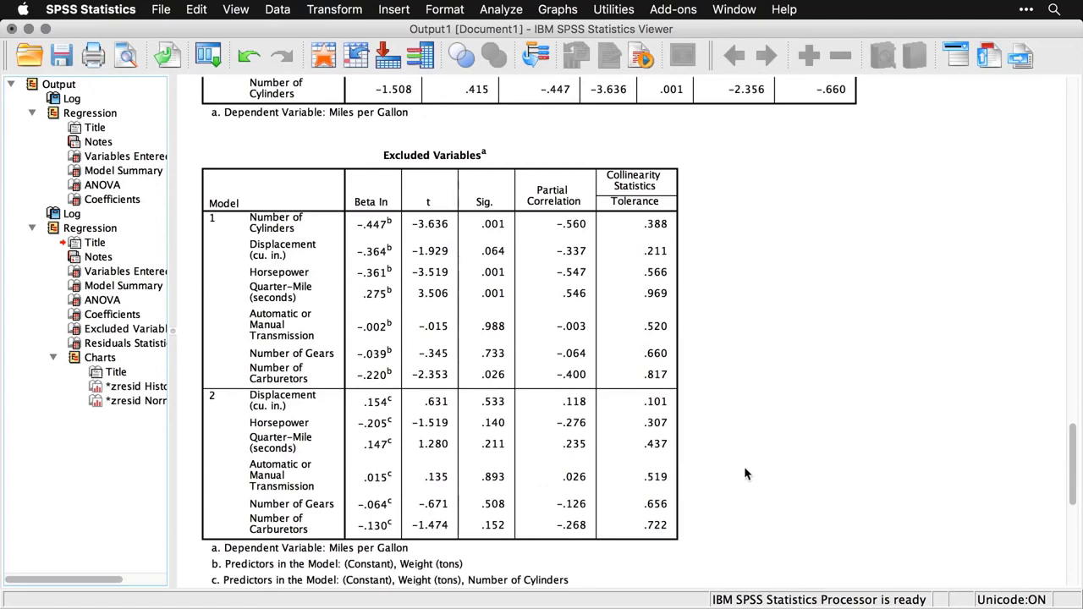
click(670, 201)
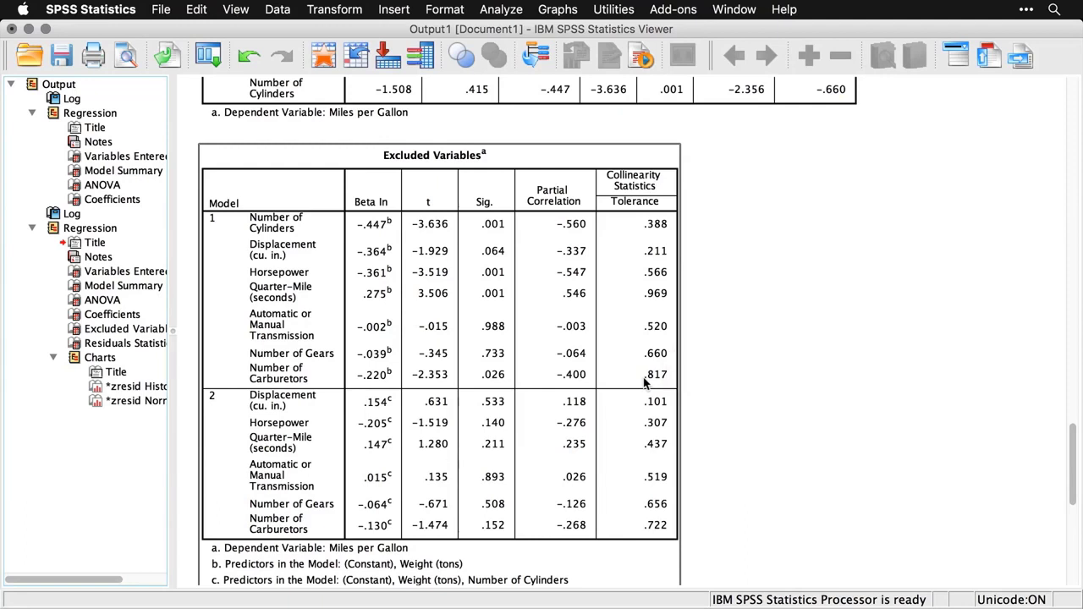
- Examine the residuals statistics, the histogram of standardized residuals and the normal P-P plot
scroll(790, 410, down, 1)
scroll(790, 410, down, 10)
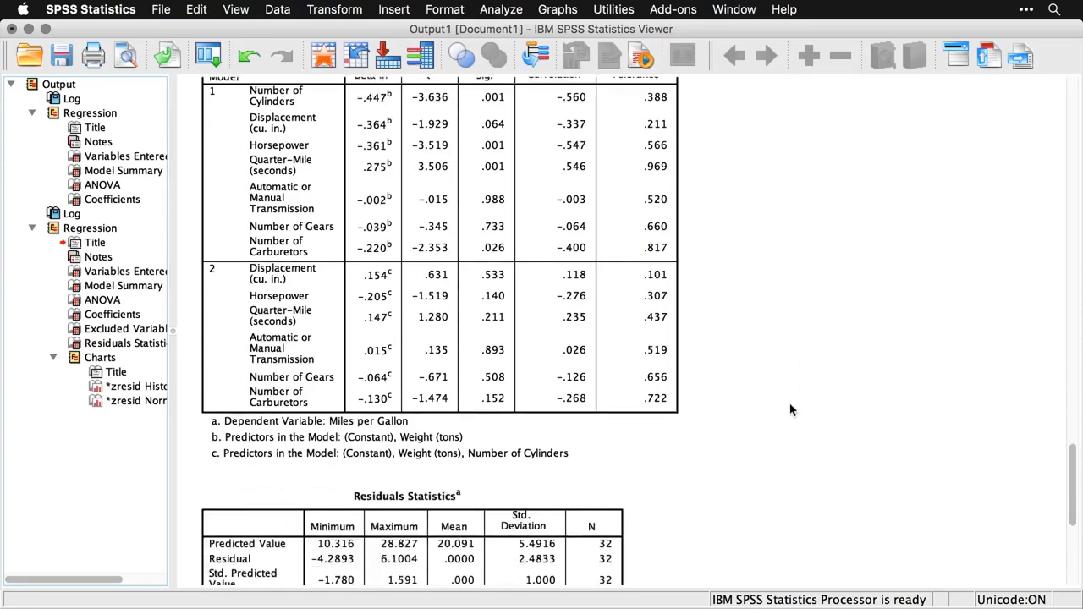
scroll(790, 409, down, 2)
scroll(791, 409, down, 5)
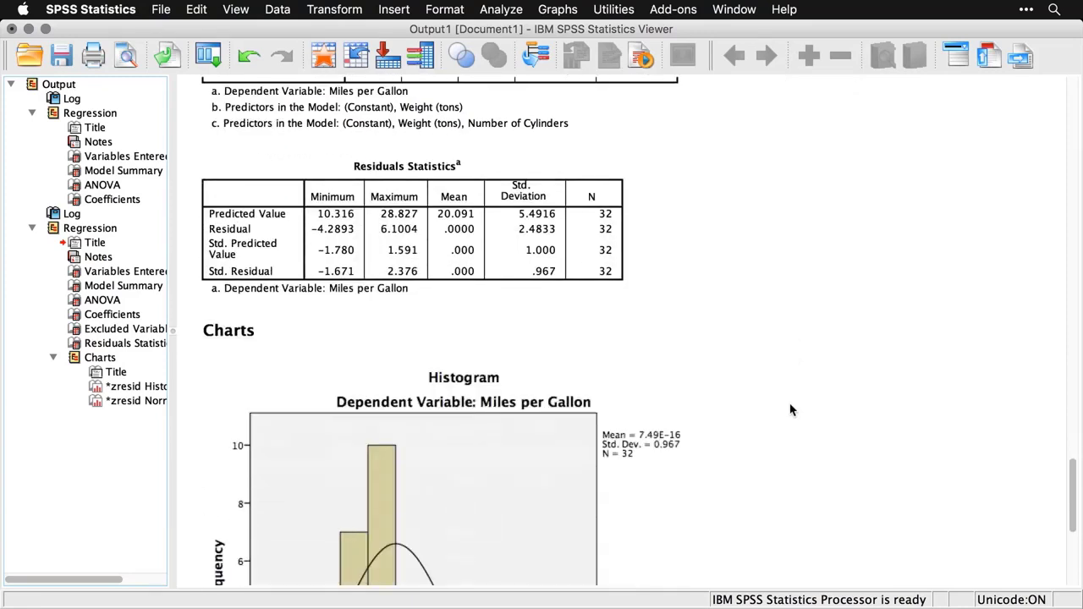
scroll(790, 410, down, 8)
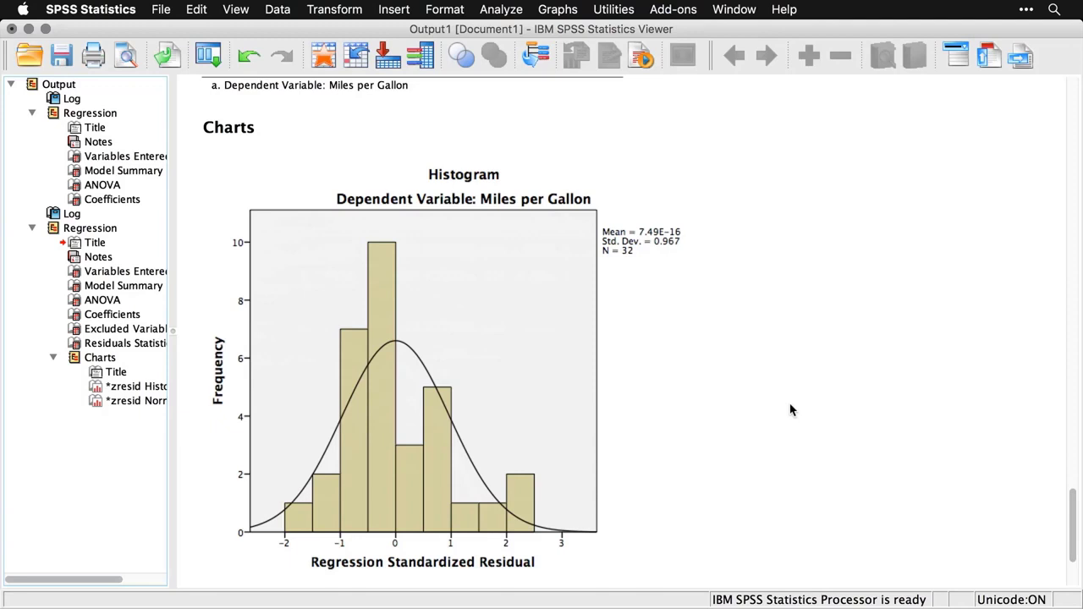
scroll(790, 411, down, 10)
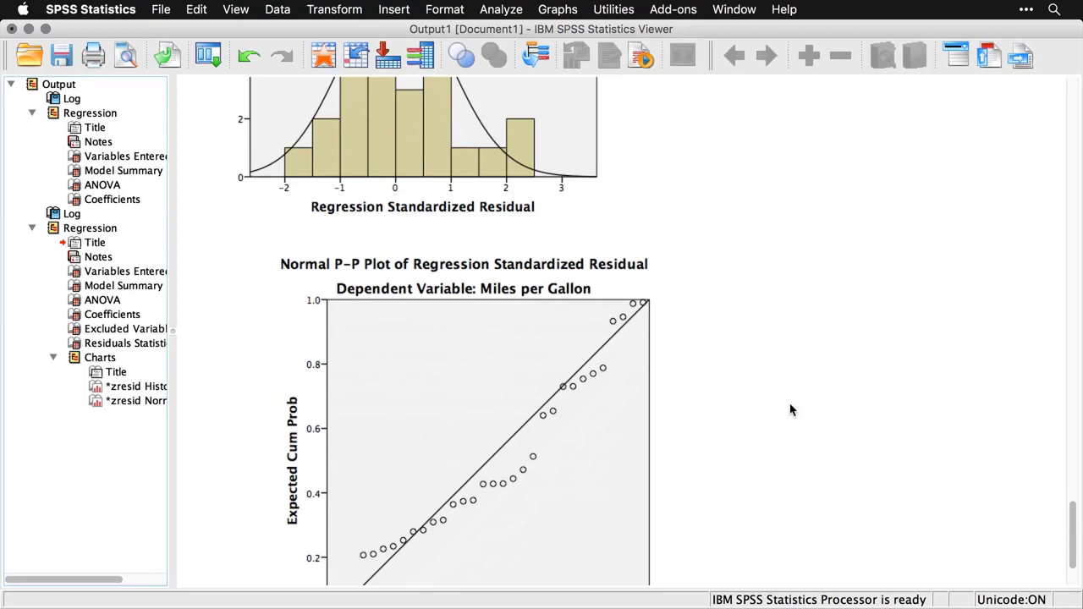
scroll(790, 410, down, 3)
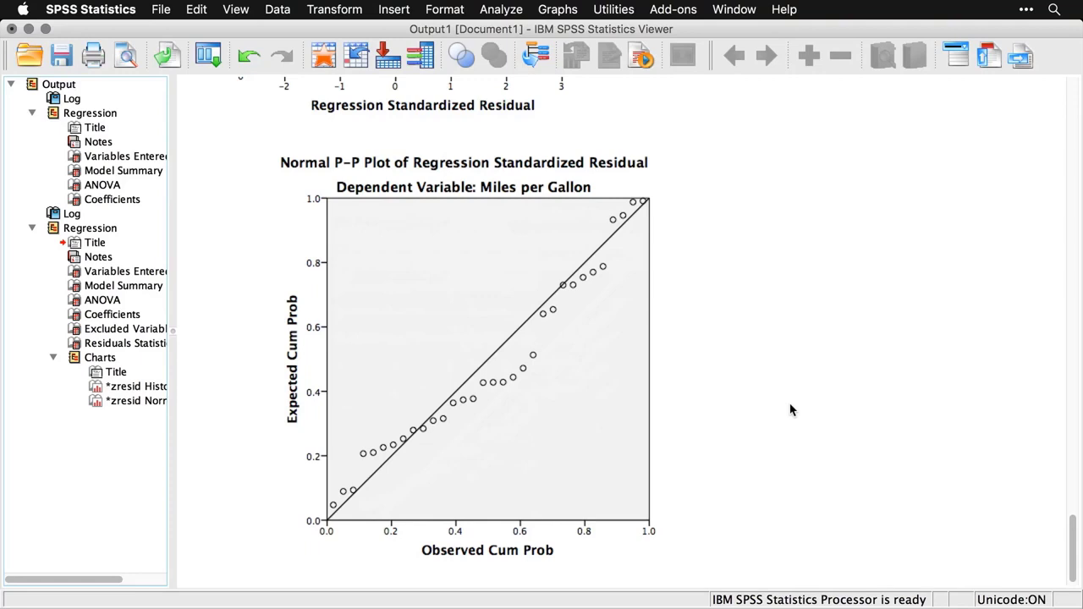
- Review the stepwise output again from the residual charts back to the Model Summary and Variables Entered/Removed tables
scroll(790, 411, up, 8)
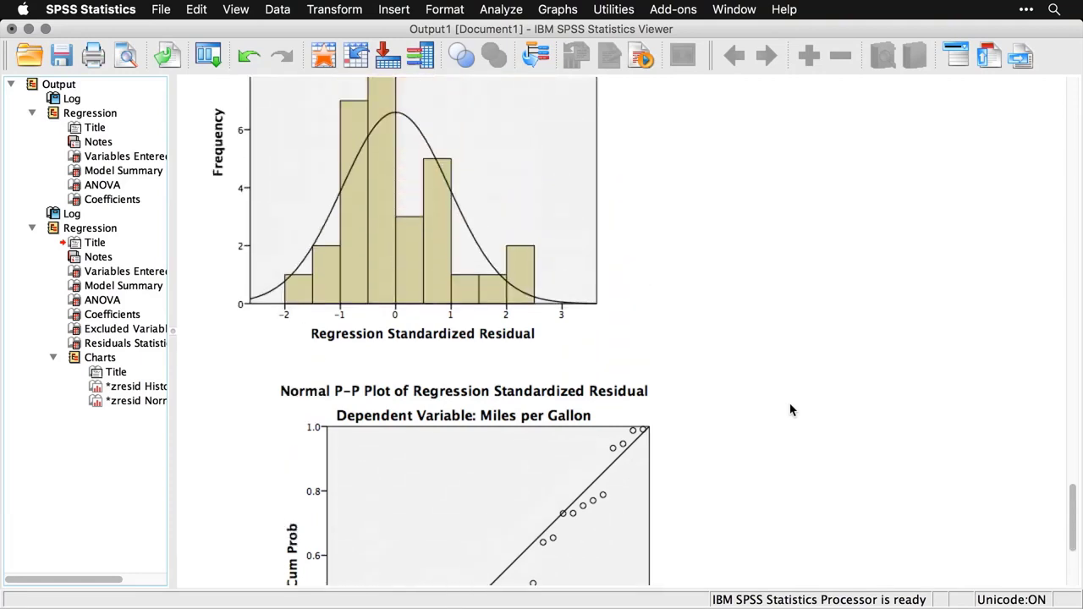
scroll(791, 410, up, 6)
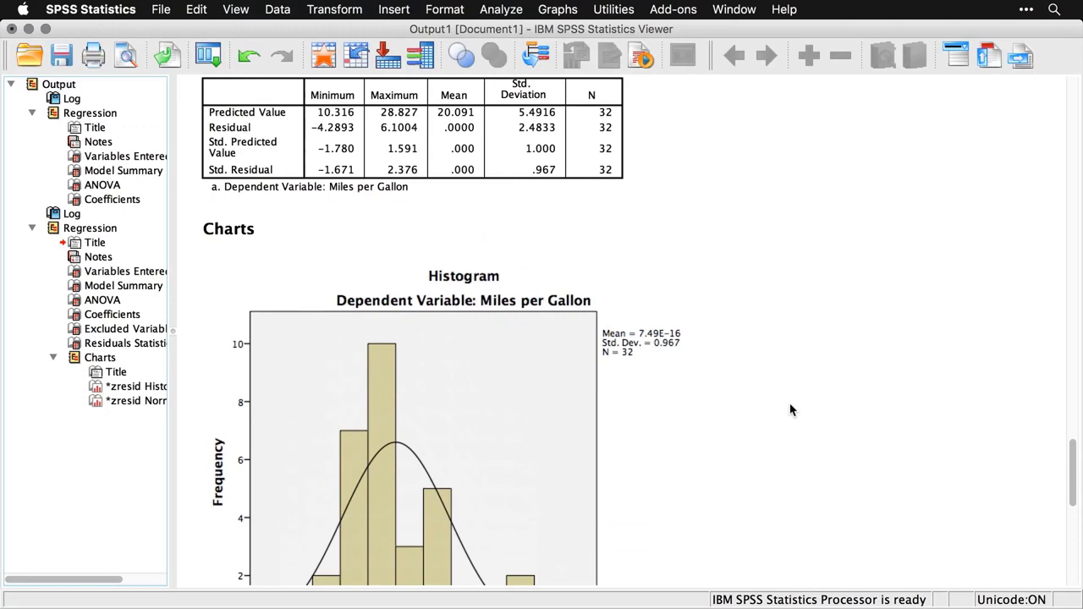
scroll(790, 410, up, 8)
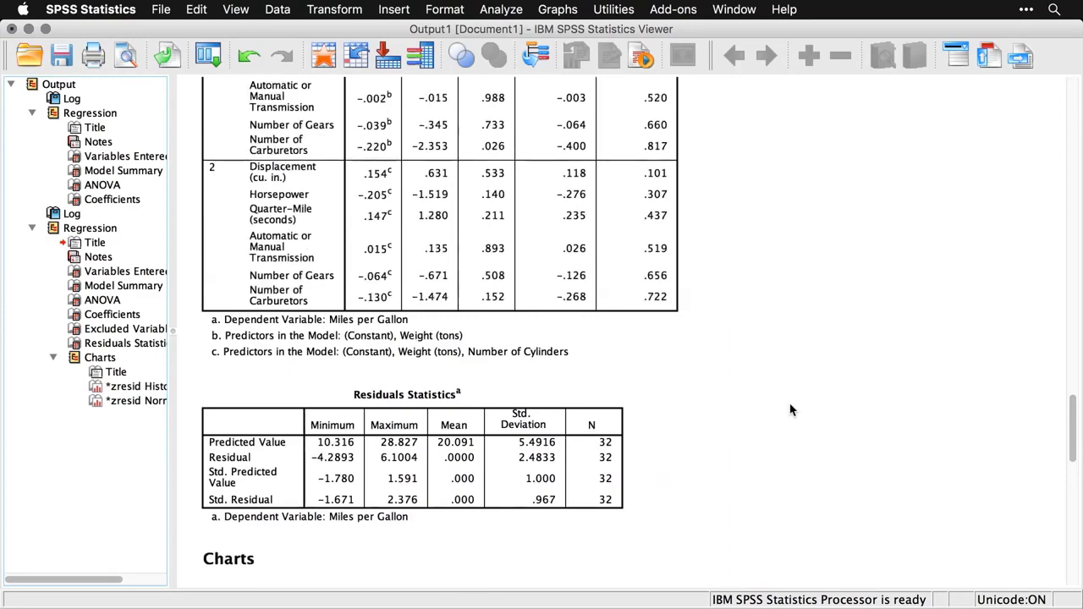
scroll(791, 410, up, 8)
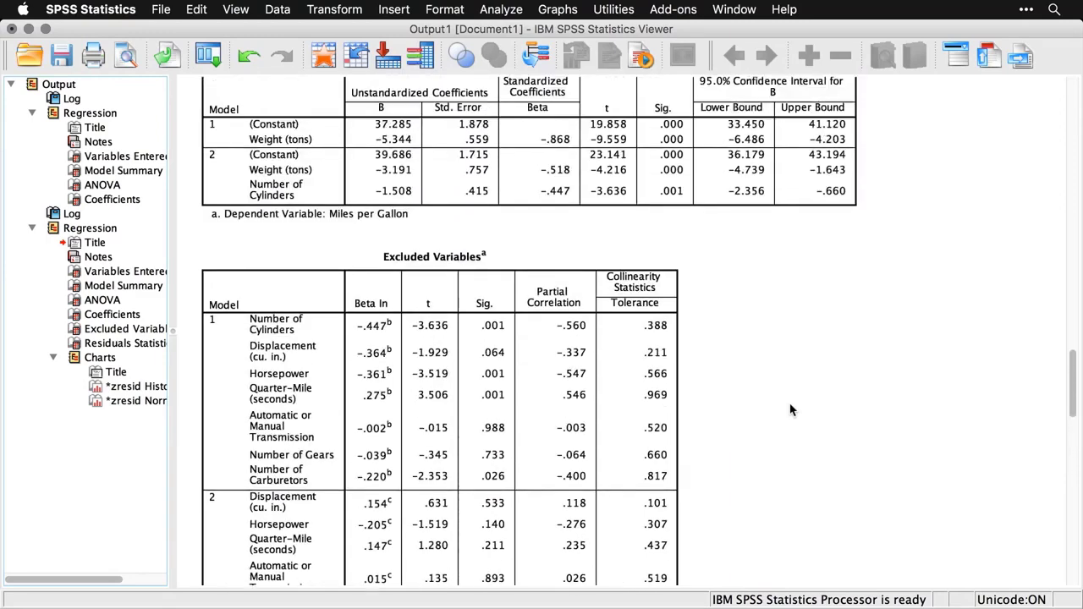
scroll(790, 410, up, 4)
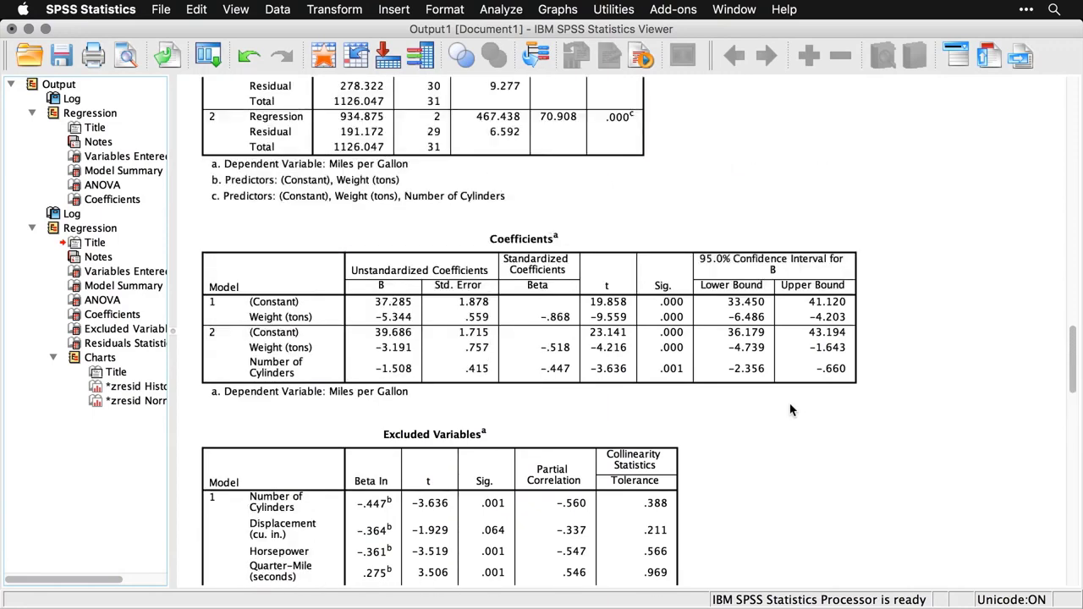
scroll(791, 410, up, 7)
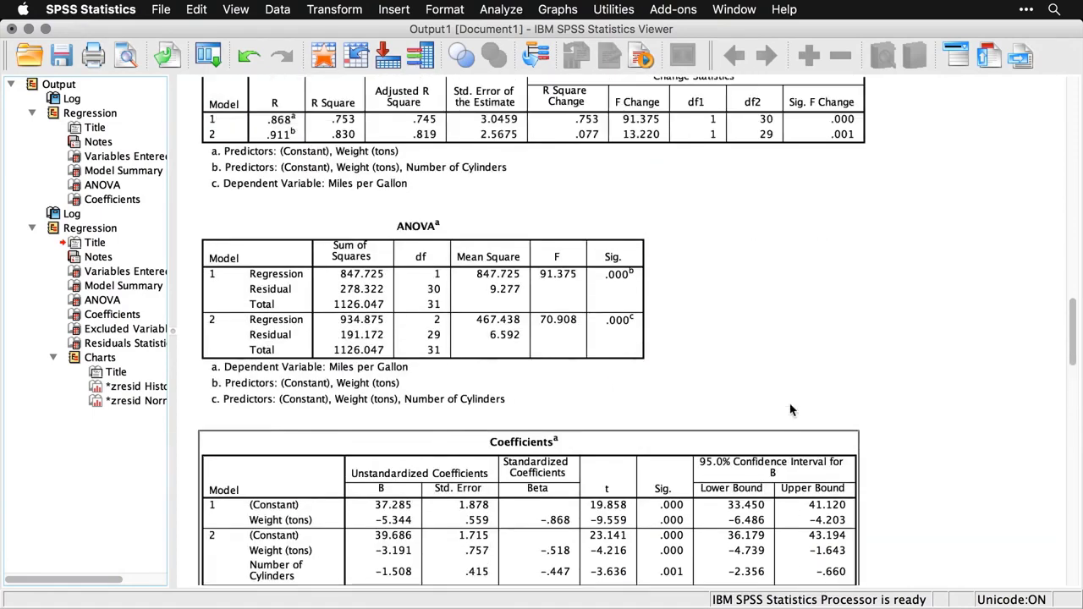
scroll(790, 410, up, 4)
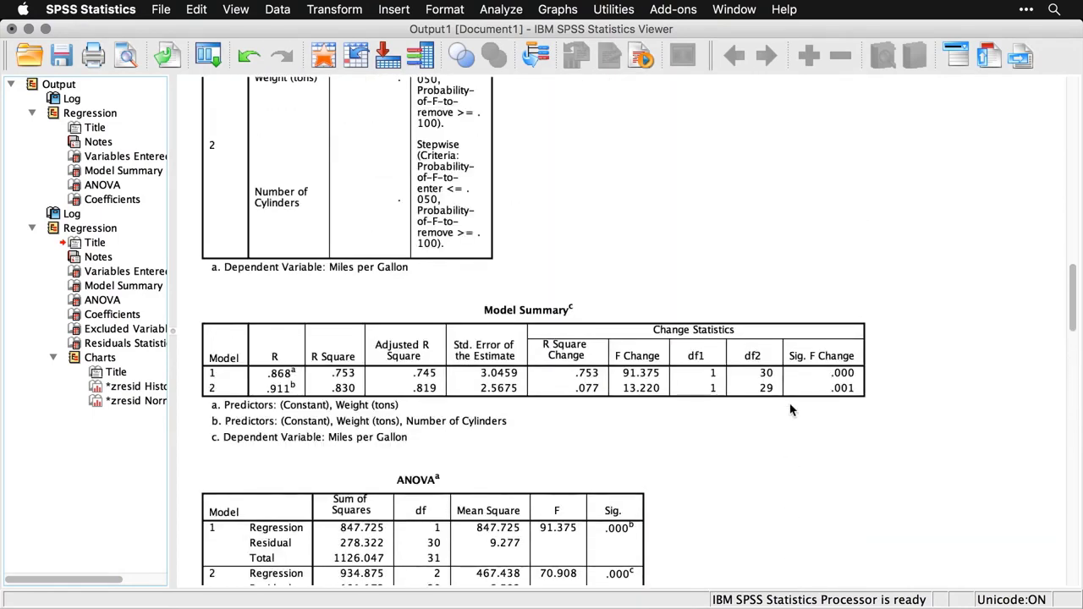
click(790, 410)
scroll(790, 410, up, 3)
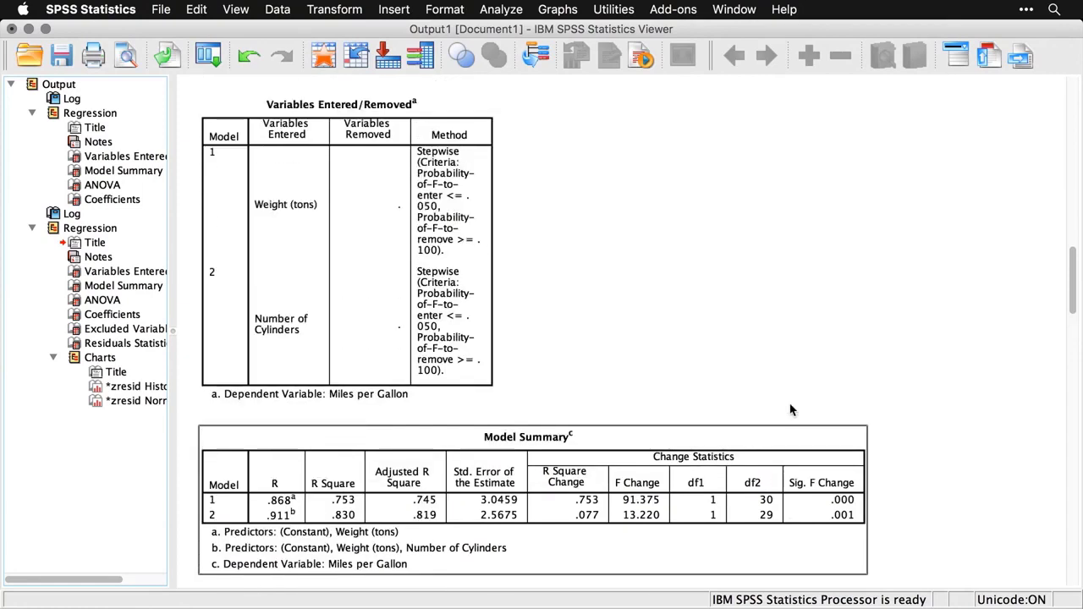